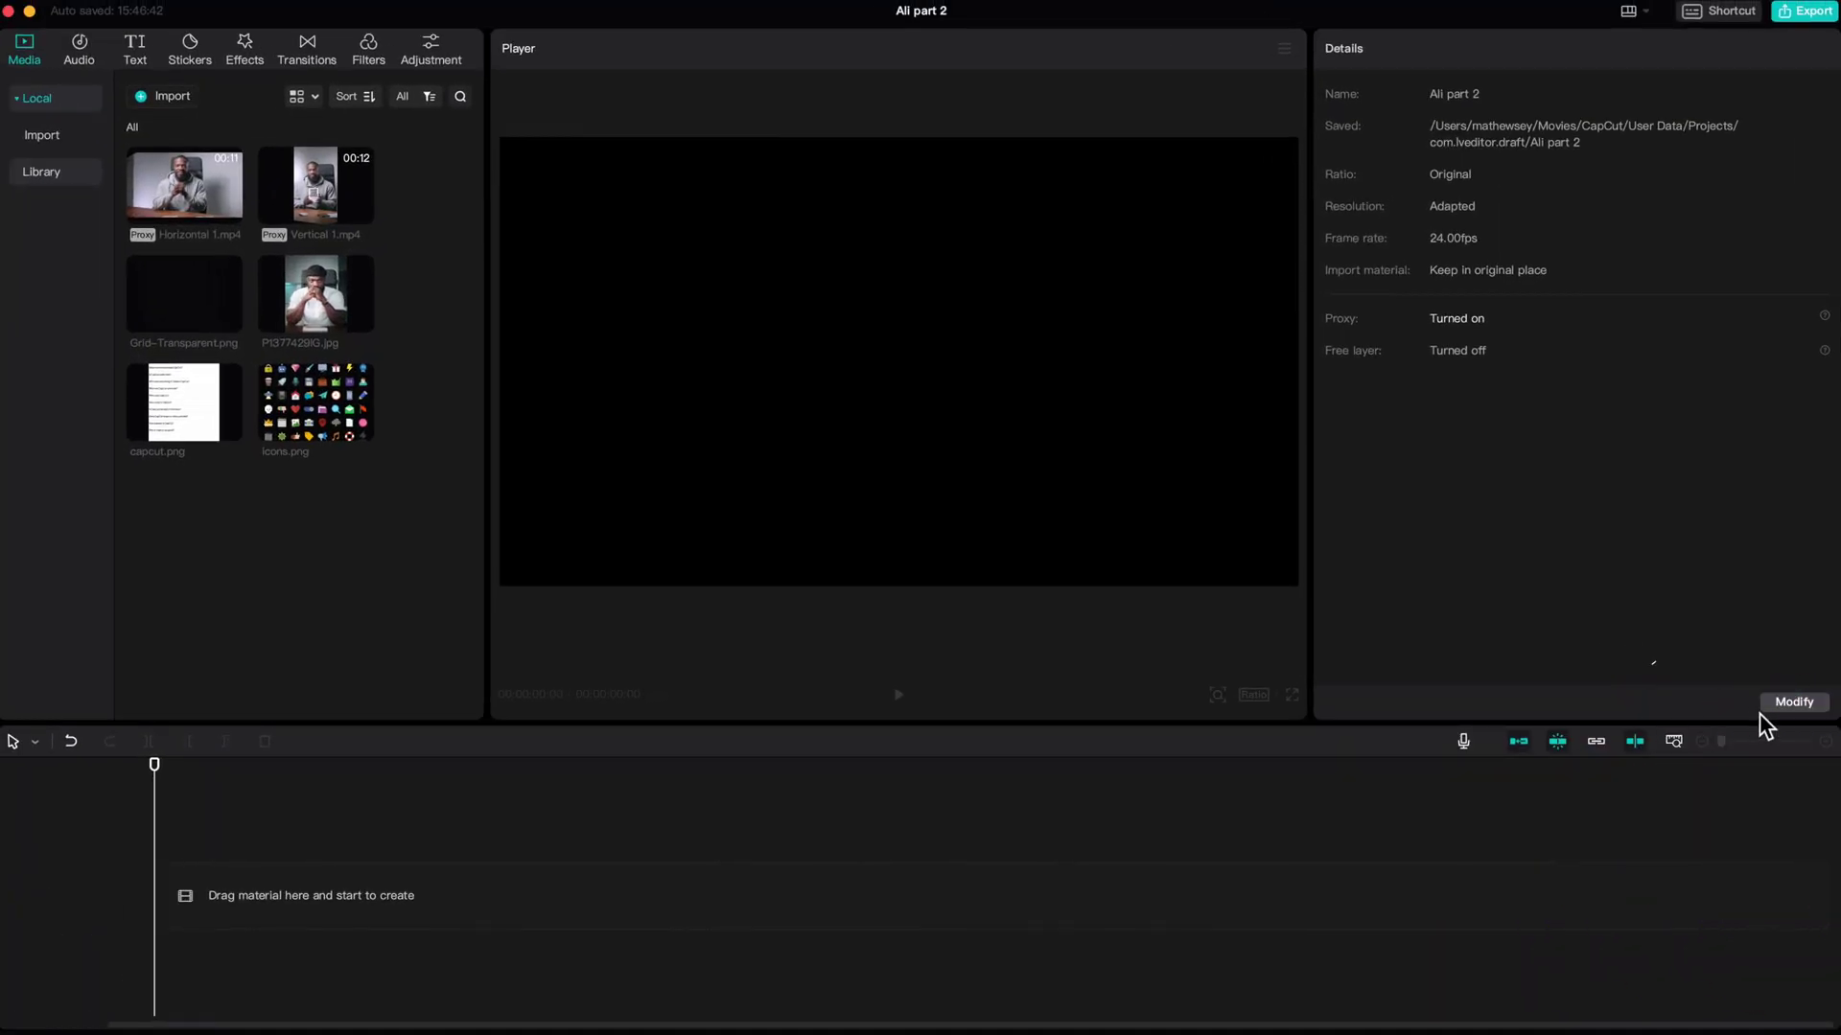
Set the project's aspect ratio to 9:16 and save the project settings.
left_click(1266, 535)
left_click(918, 496)
left_click(917, 690)
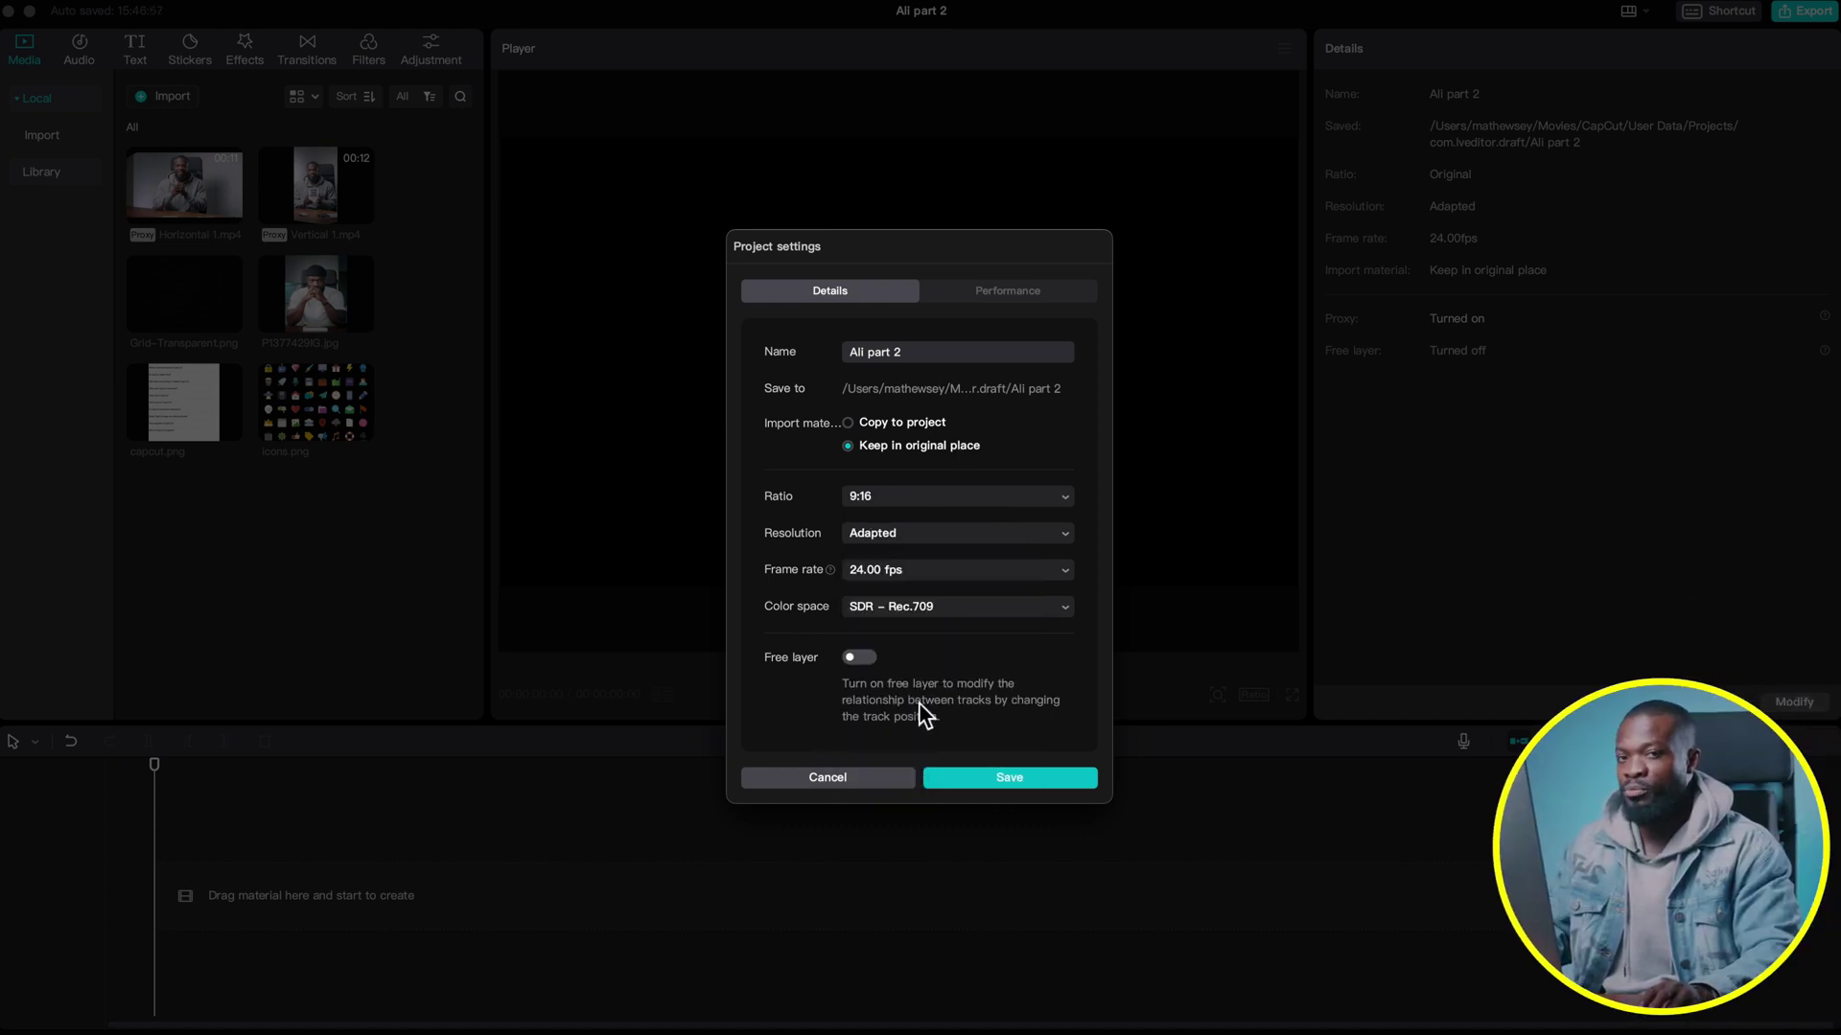
left_click(984, 776)
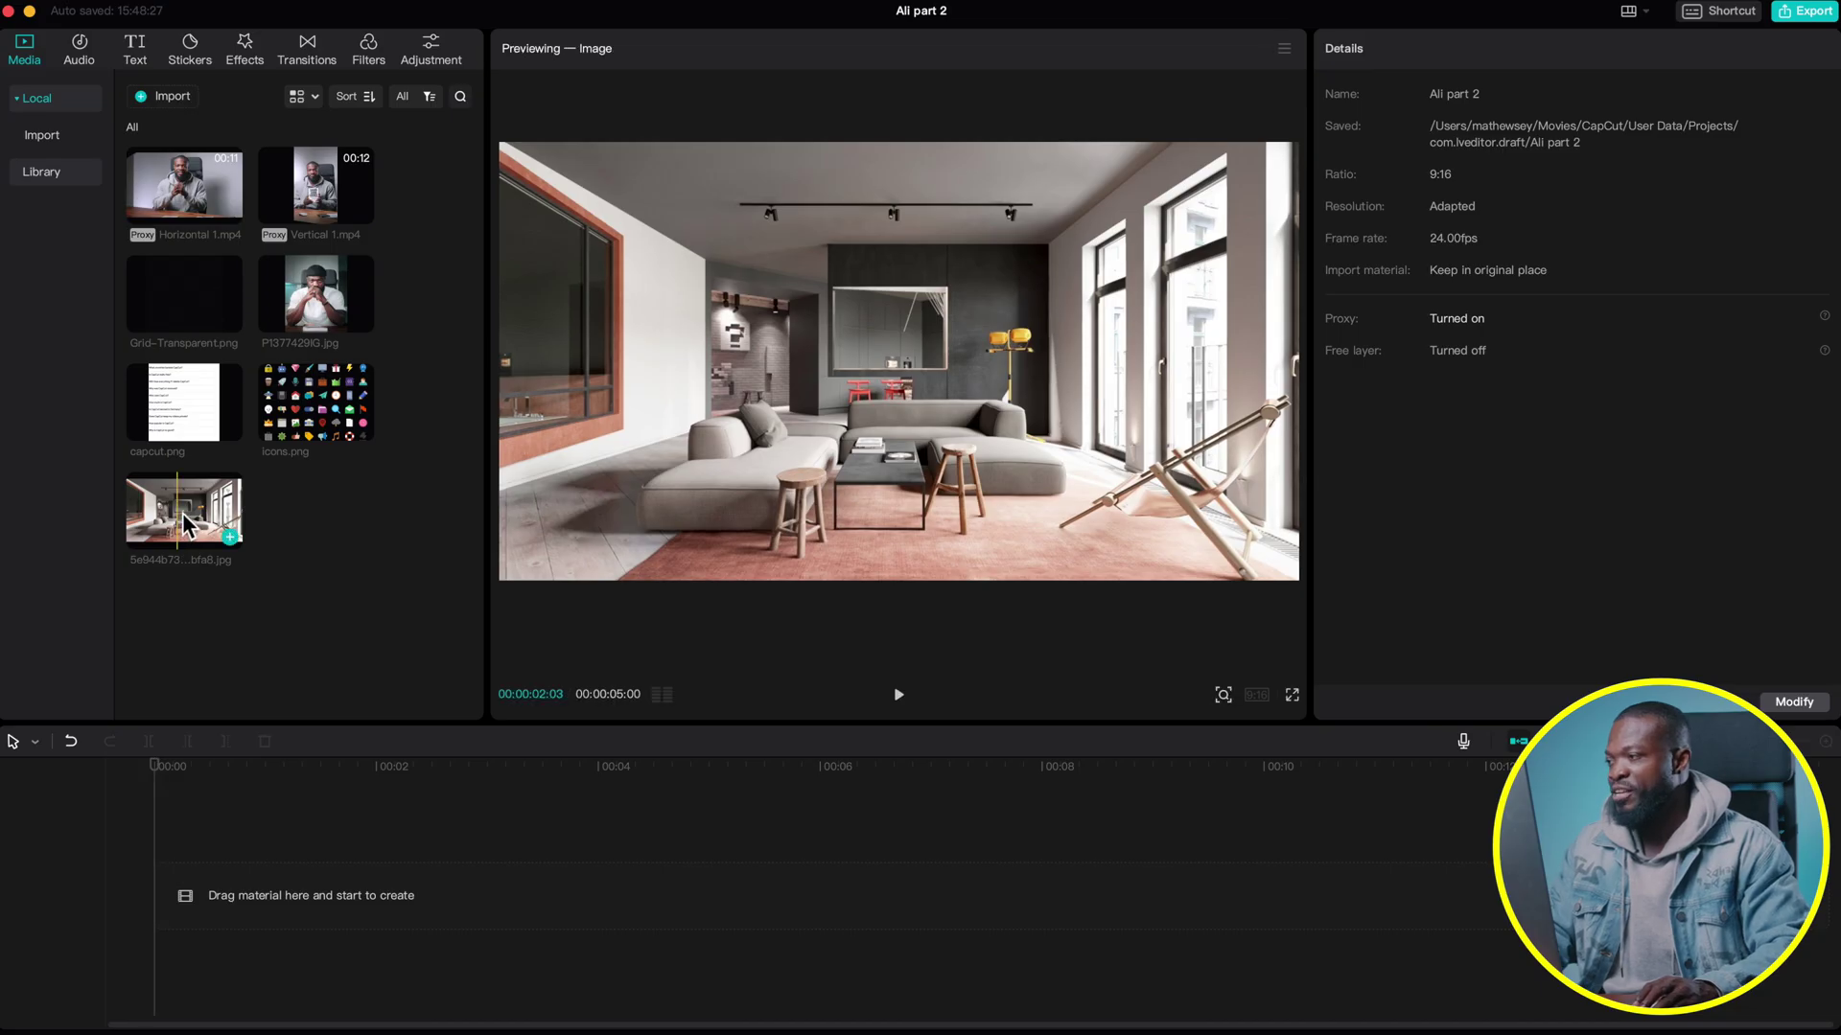
Place the living-room image on the timeline and extend the clip to about 14 seconds 22 frames.
left_click_drag(187, 526, 227, 904)
left_click_drag(707, 895, 1788, 906)
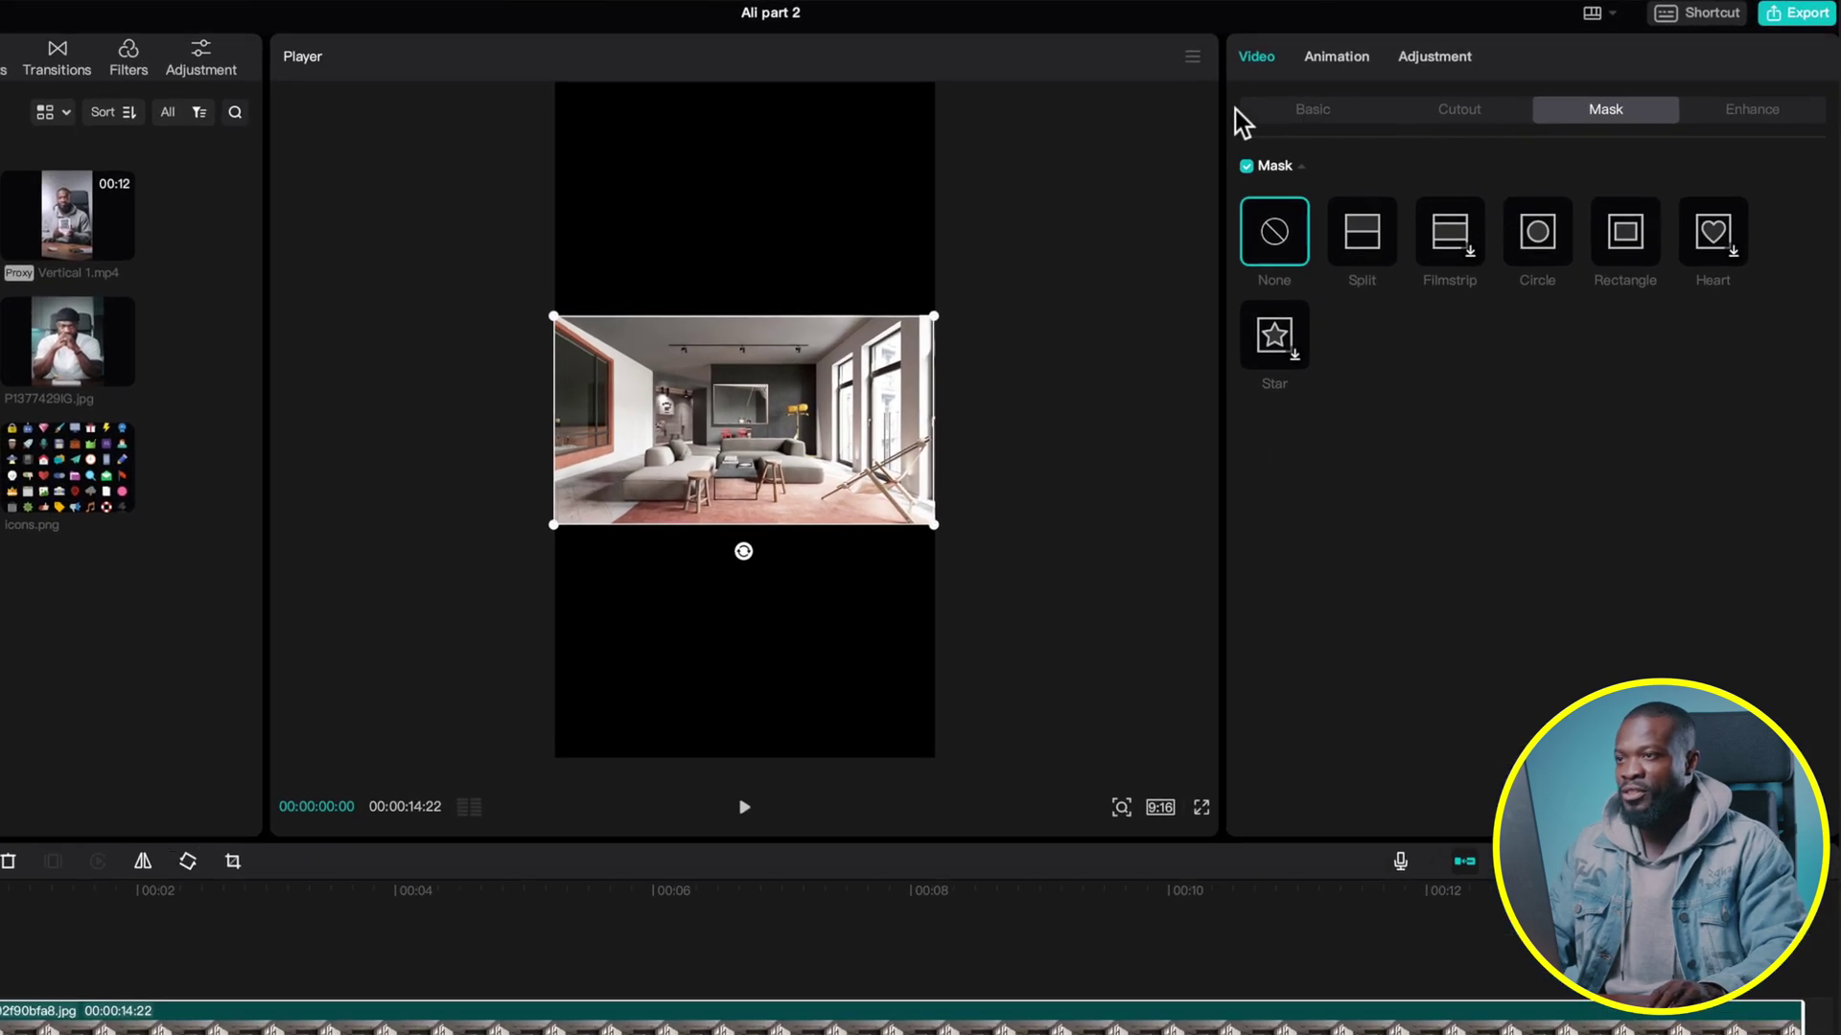
Fill the image clip's canvas background with solid white.
left_click(1276, 119)
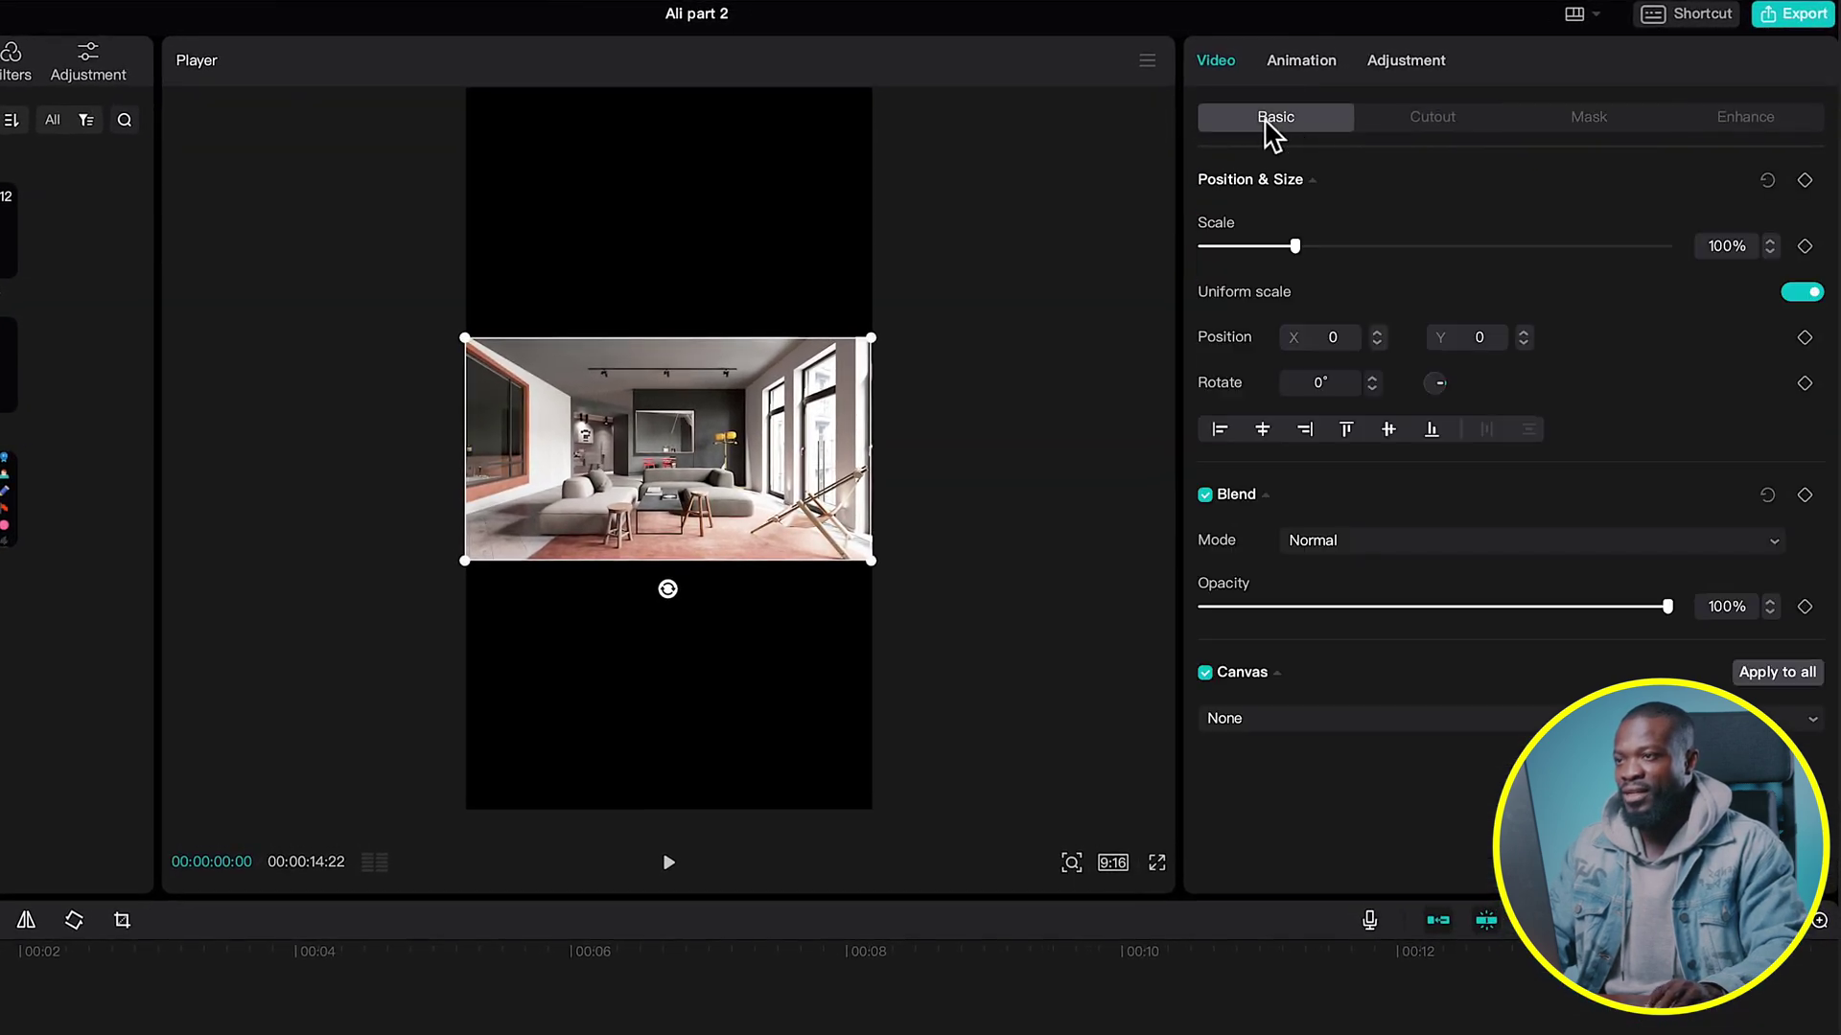
left_click(1249, 726)
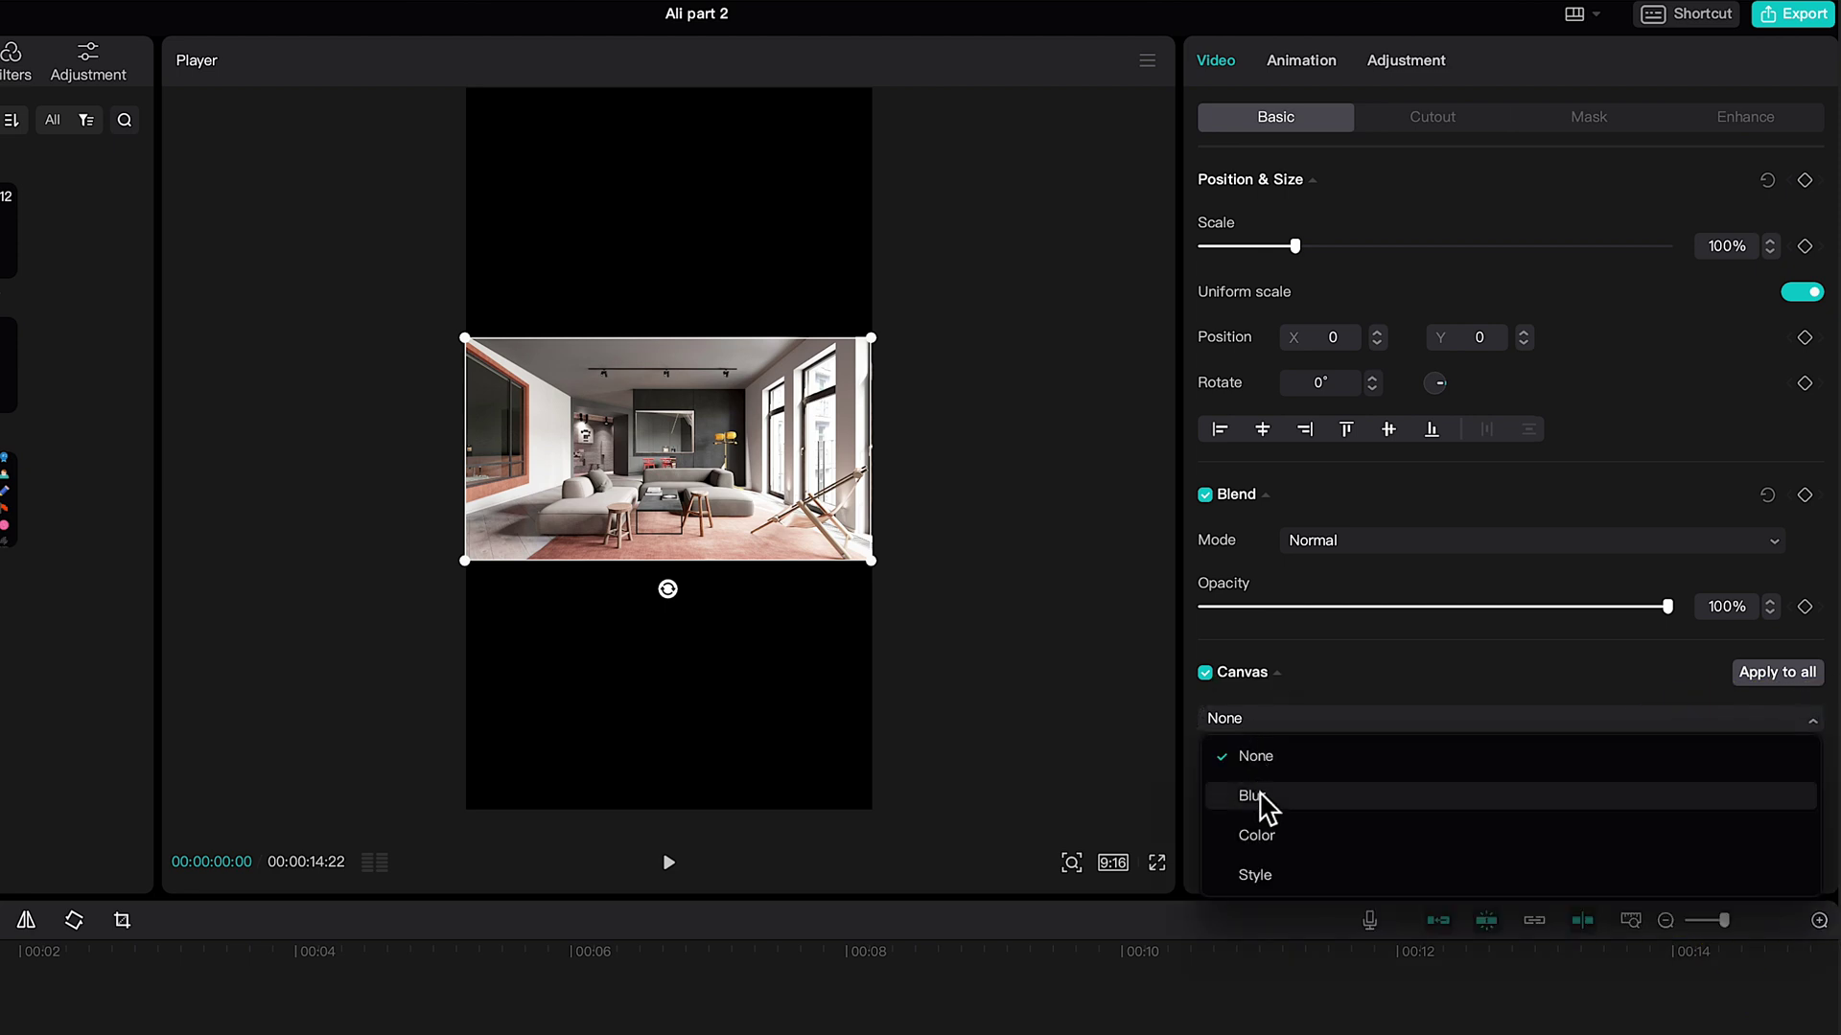
left_click(1258, 836)
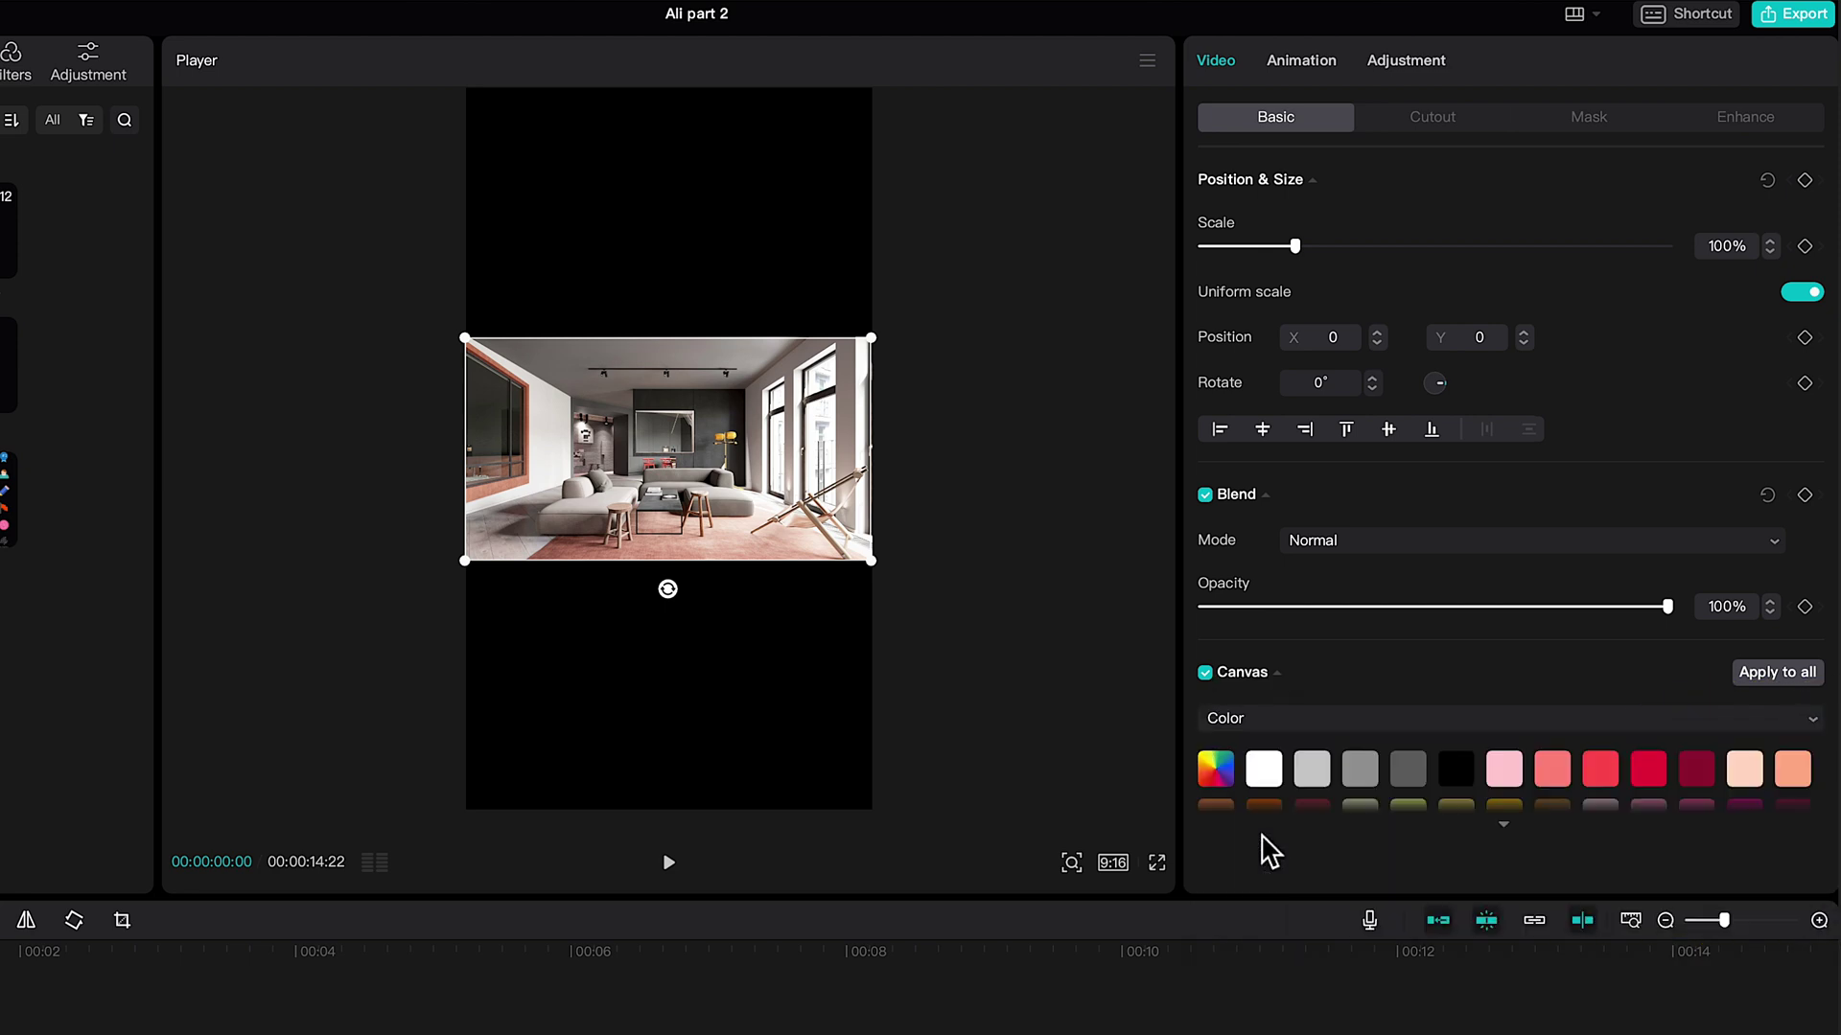
left_click(1264, 770)
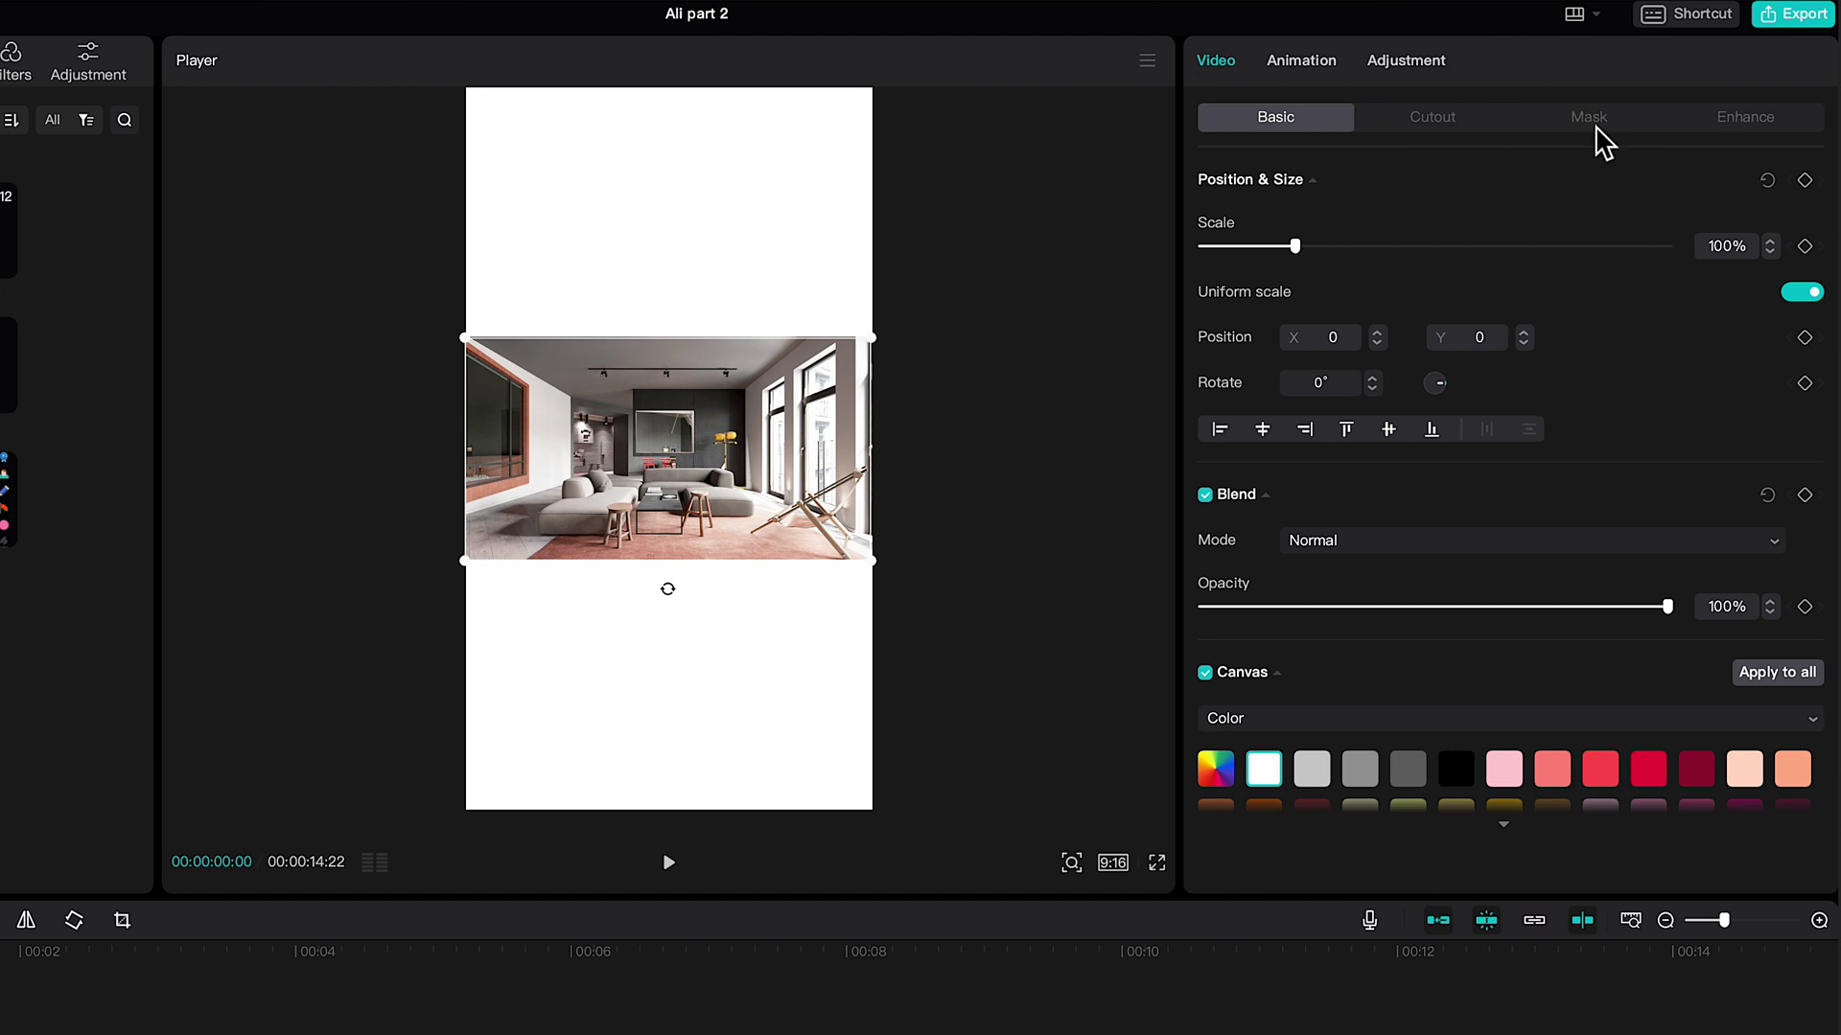
Hide the image with an inverted rectangle mask enlarged to about 2078 by 1141, and convert the clip into a compound clip.
left_click(1597, 125)
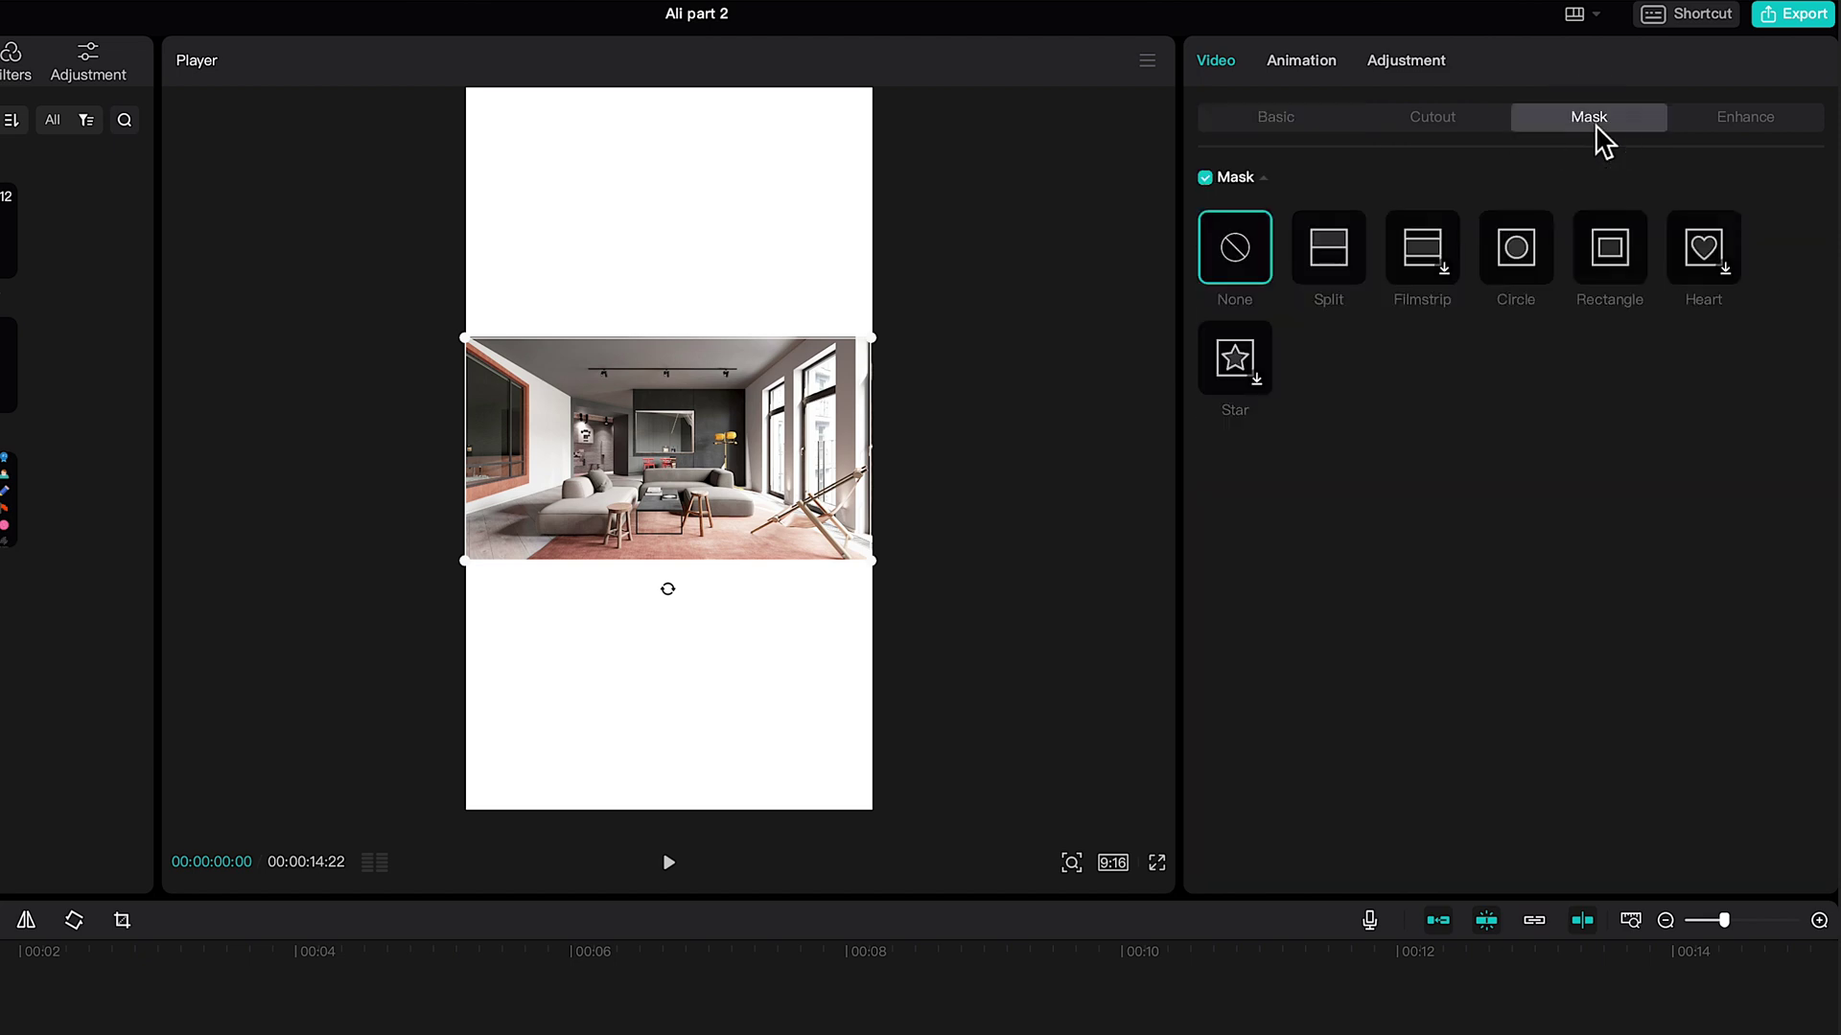
left_click(1614, 259)
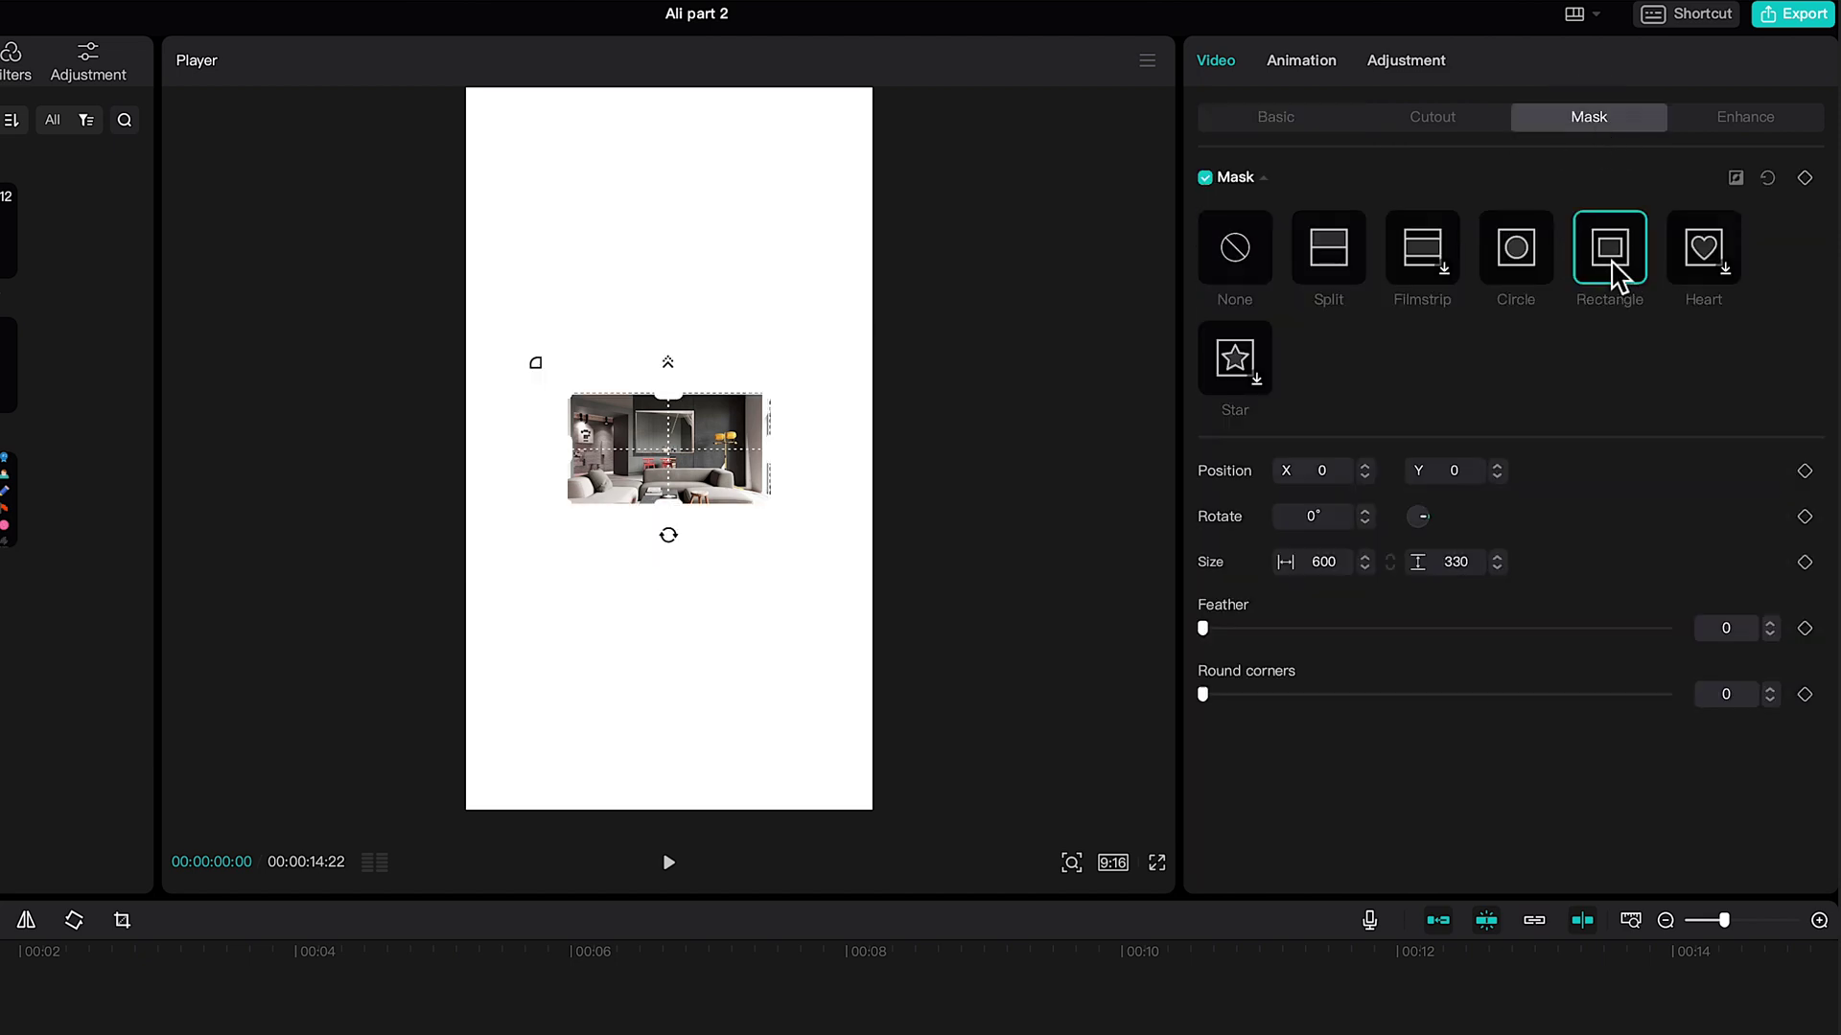
left_click(1746, 187)
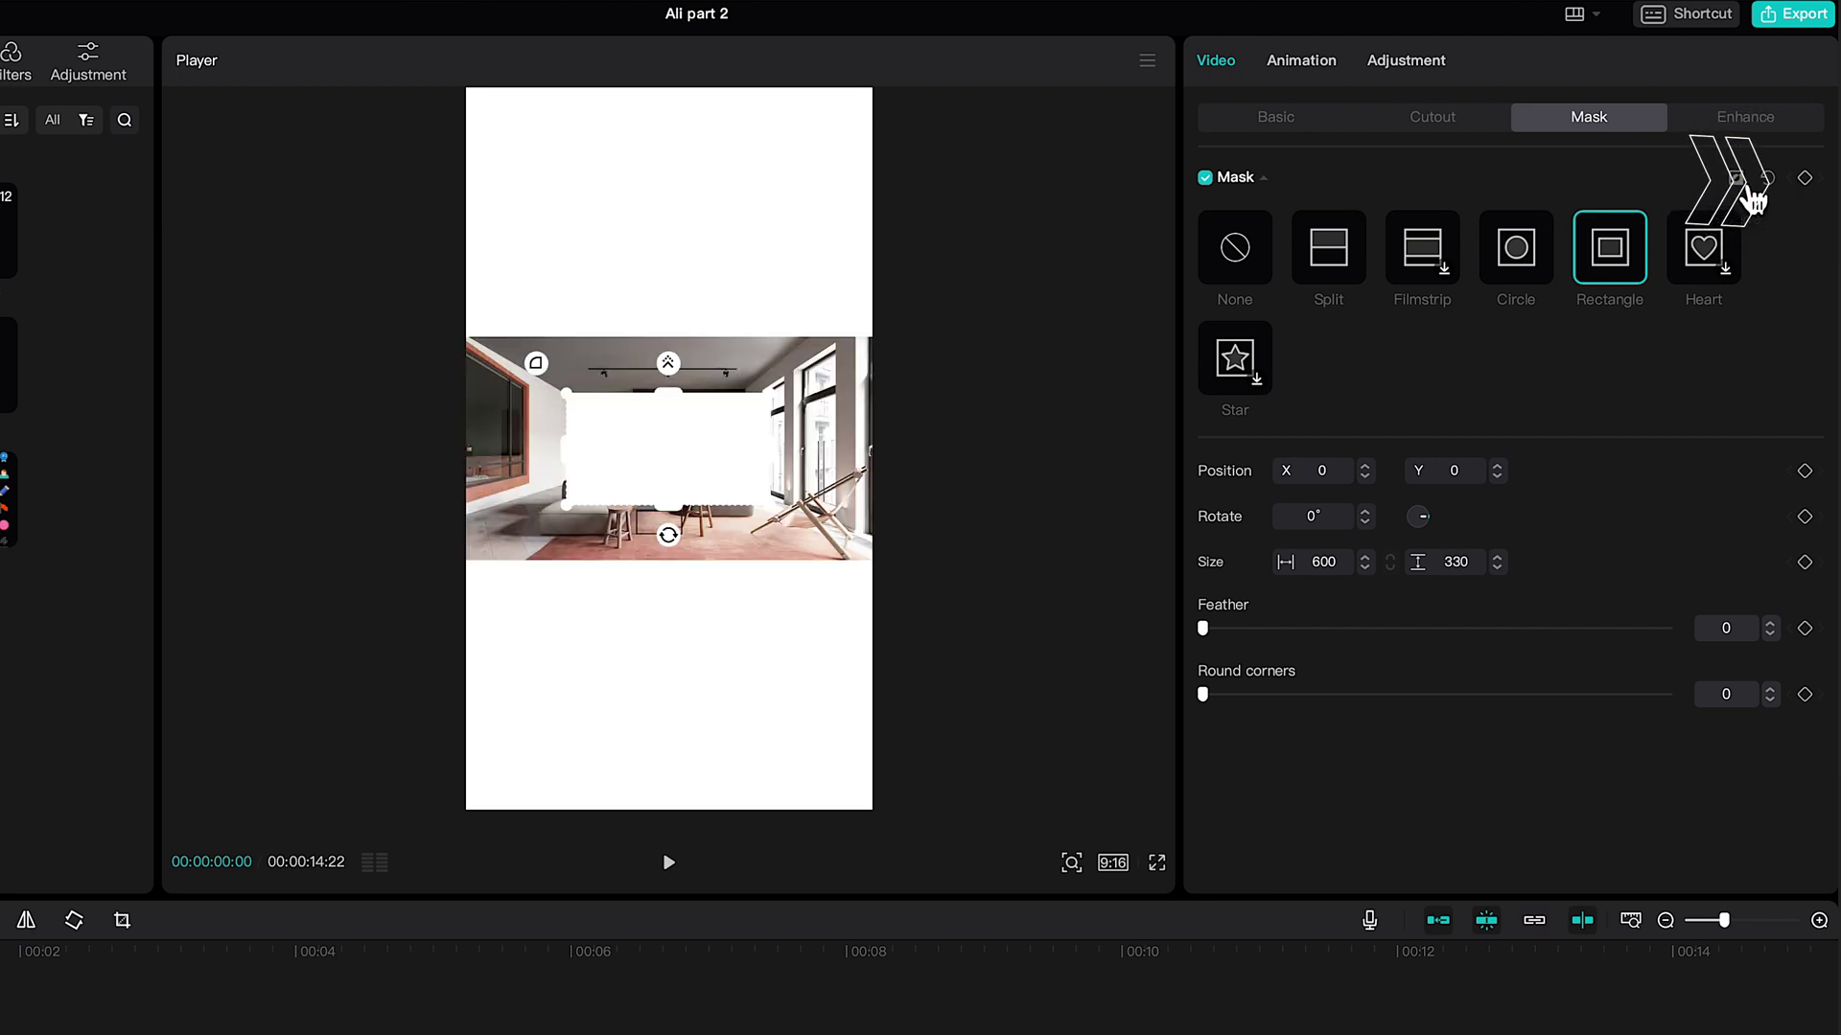
left_click_drag(767, 391, 1029, 304)
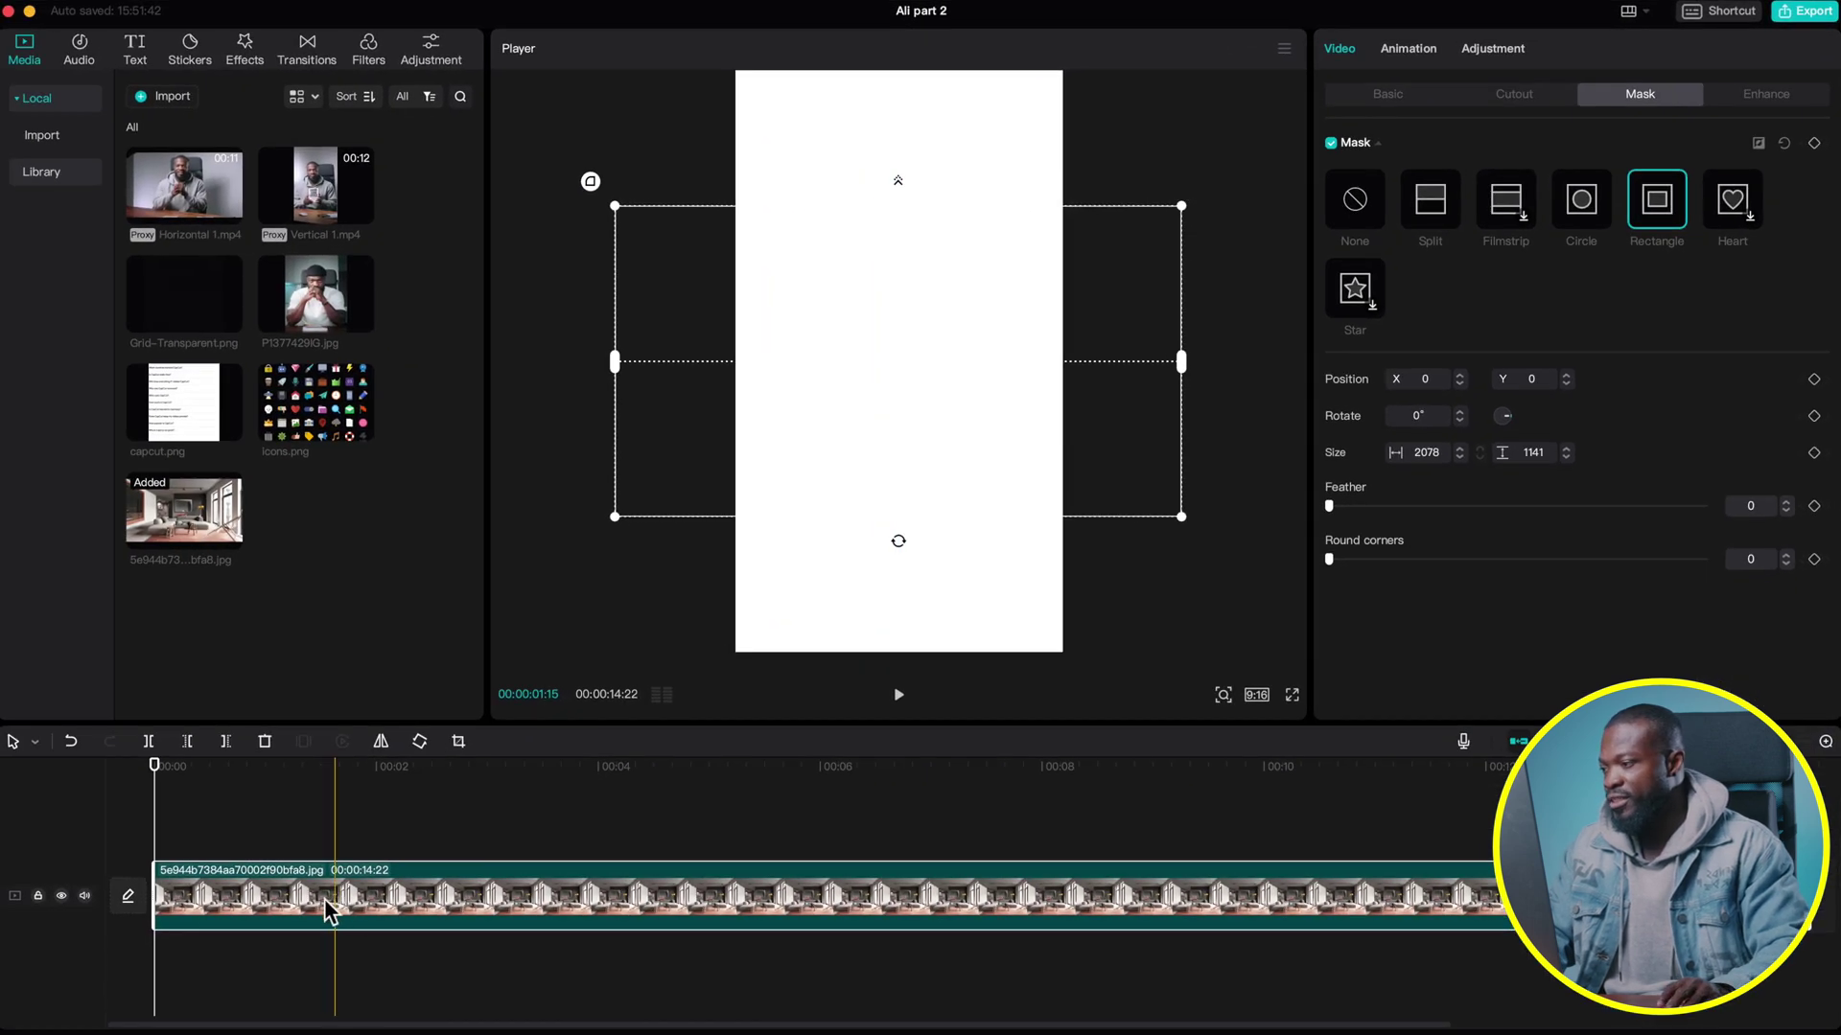
right_click(305, 906)
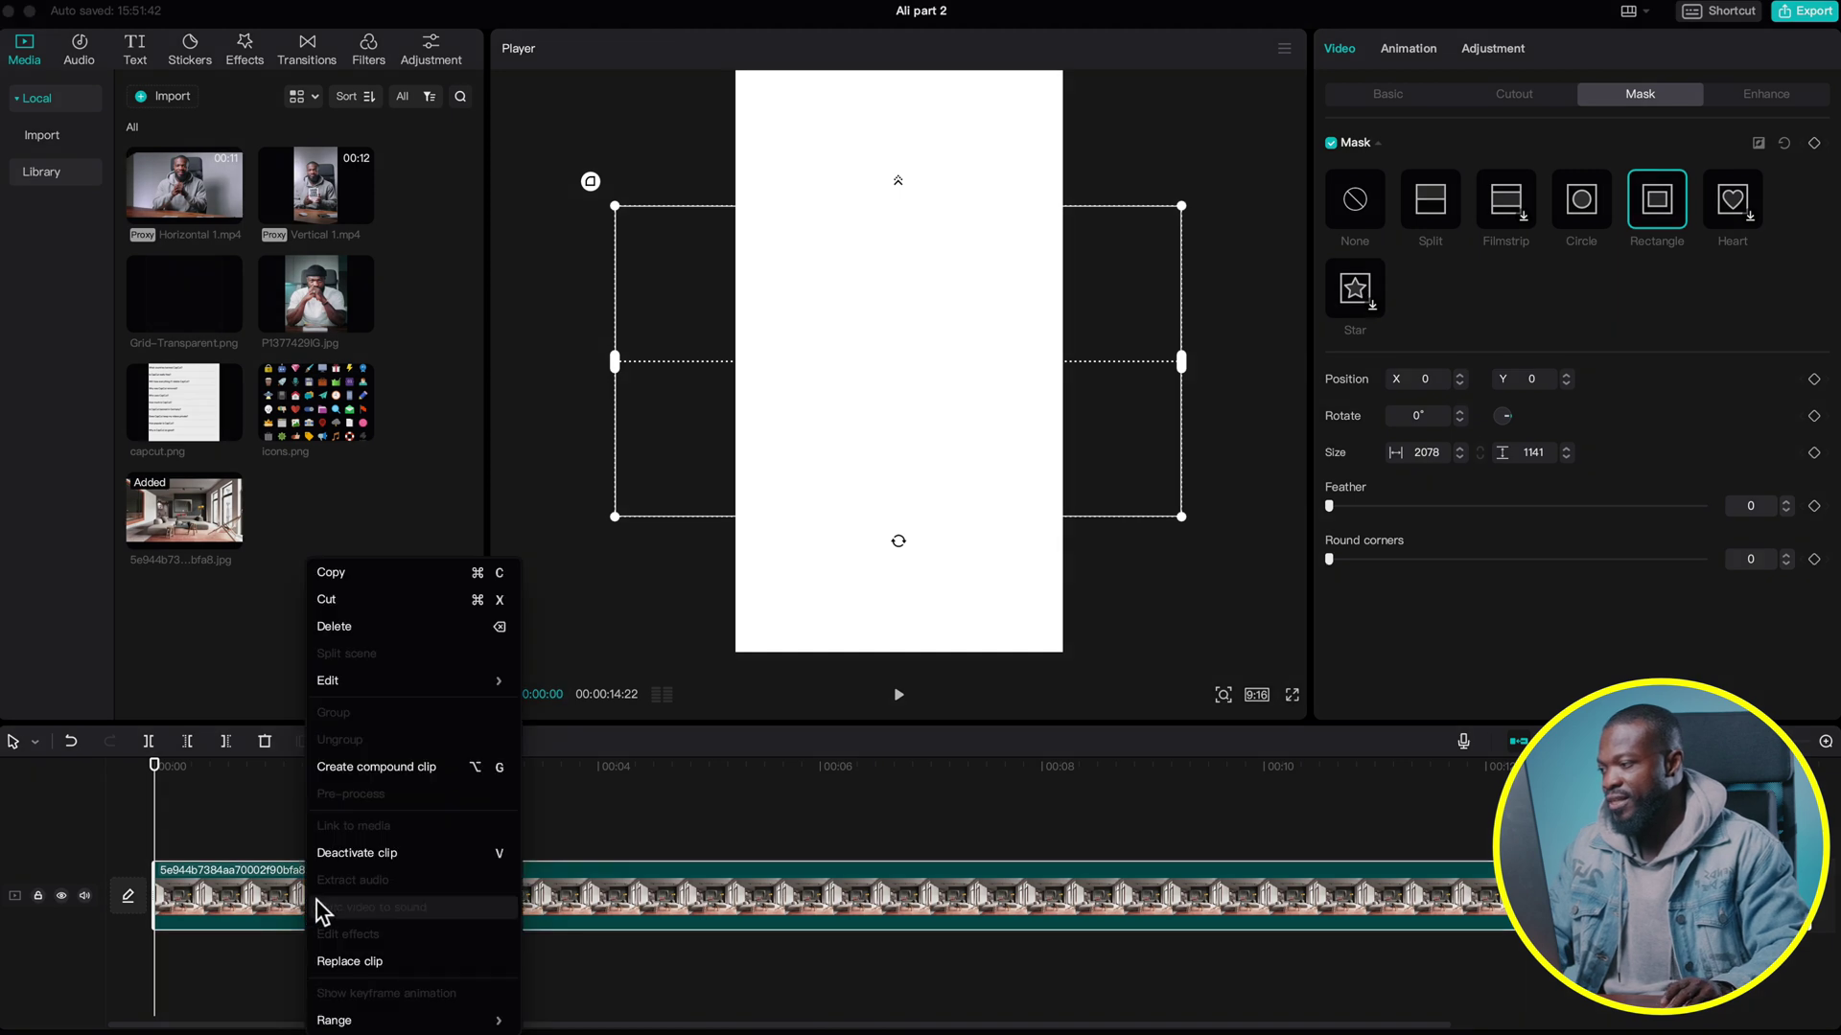
left_click(376, 767)
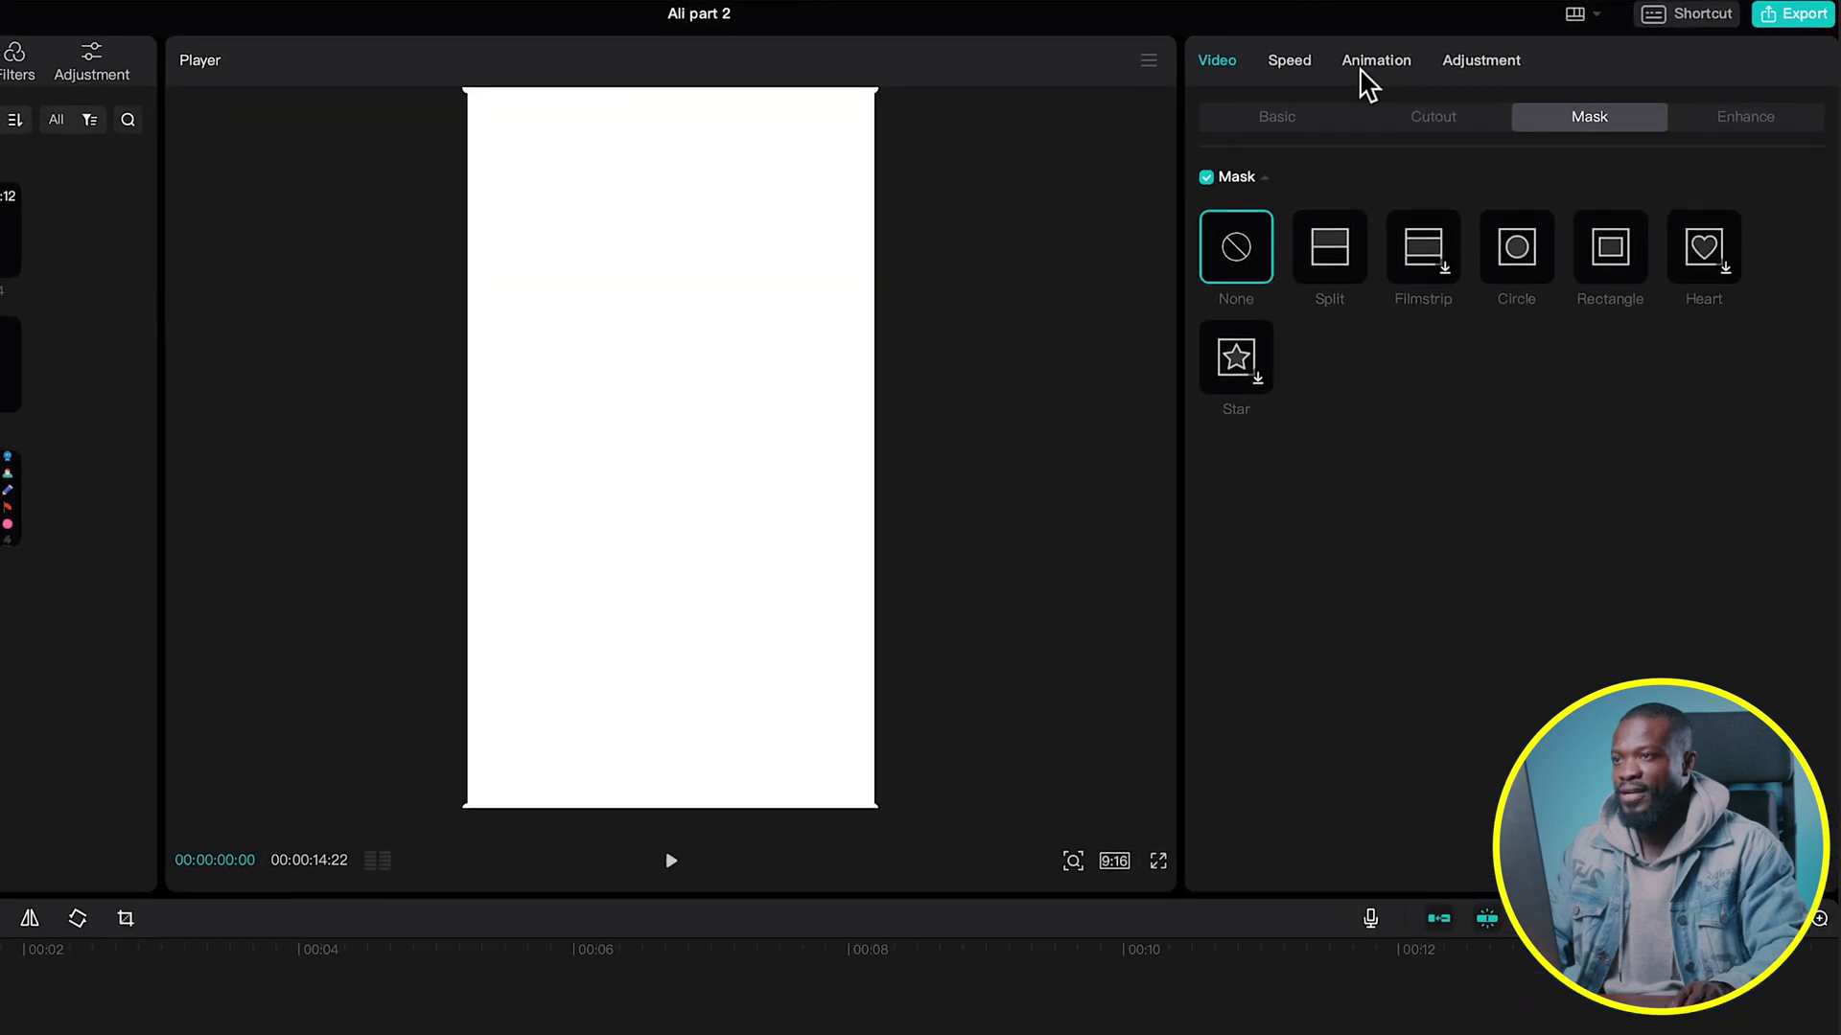
Apply a rectangle mask to the compound clip, 320 wide and 340 high, with round corners of 30.
left_click(1612, 277)
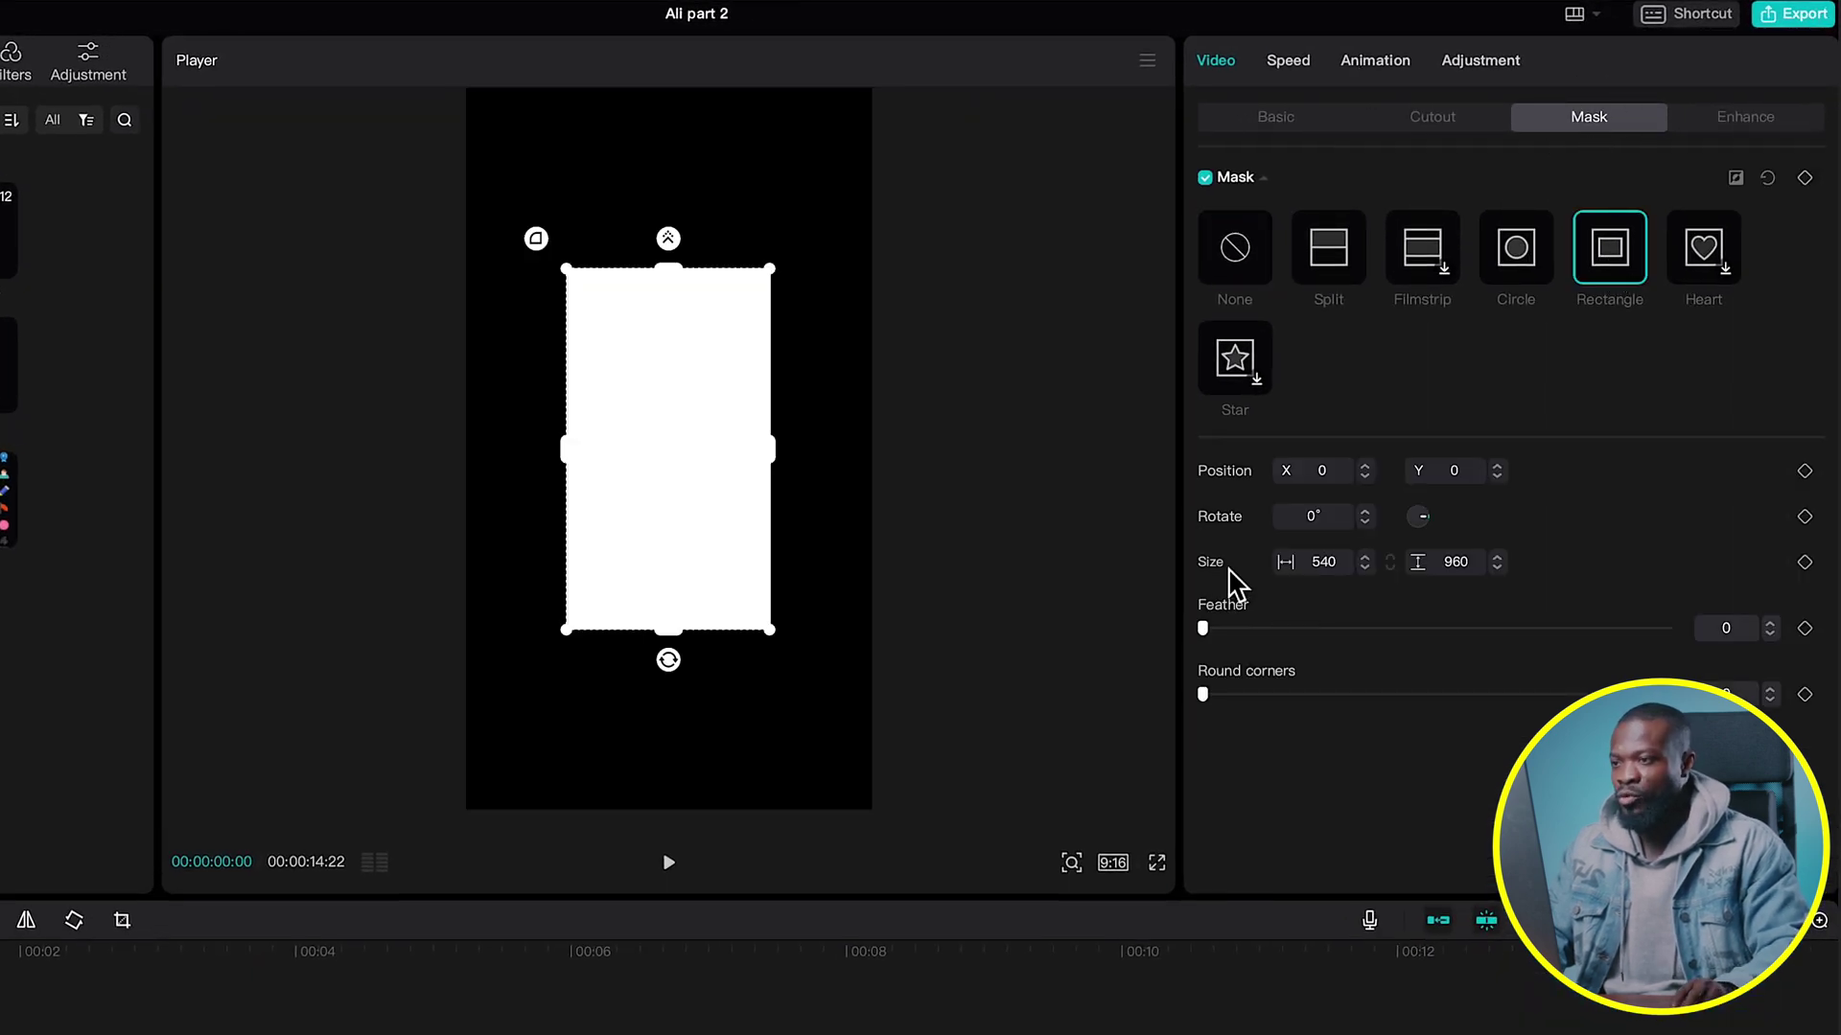
left_click(1318, 563)
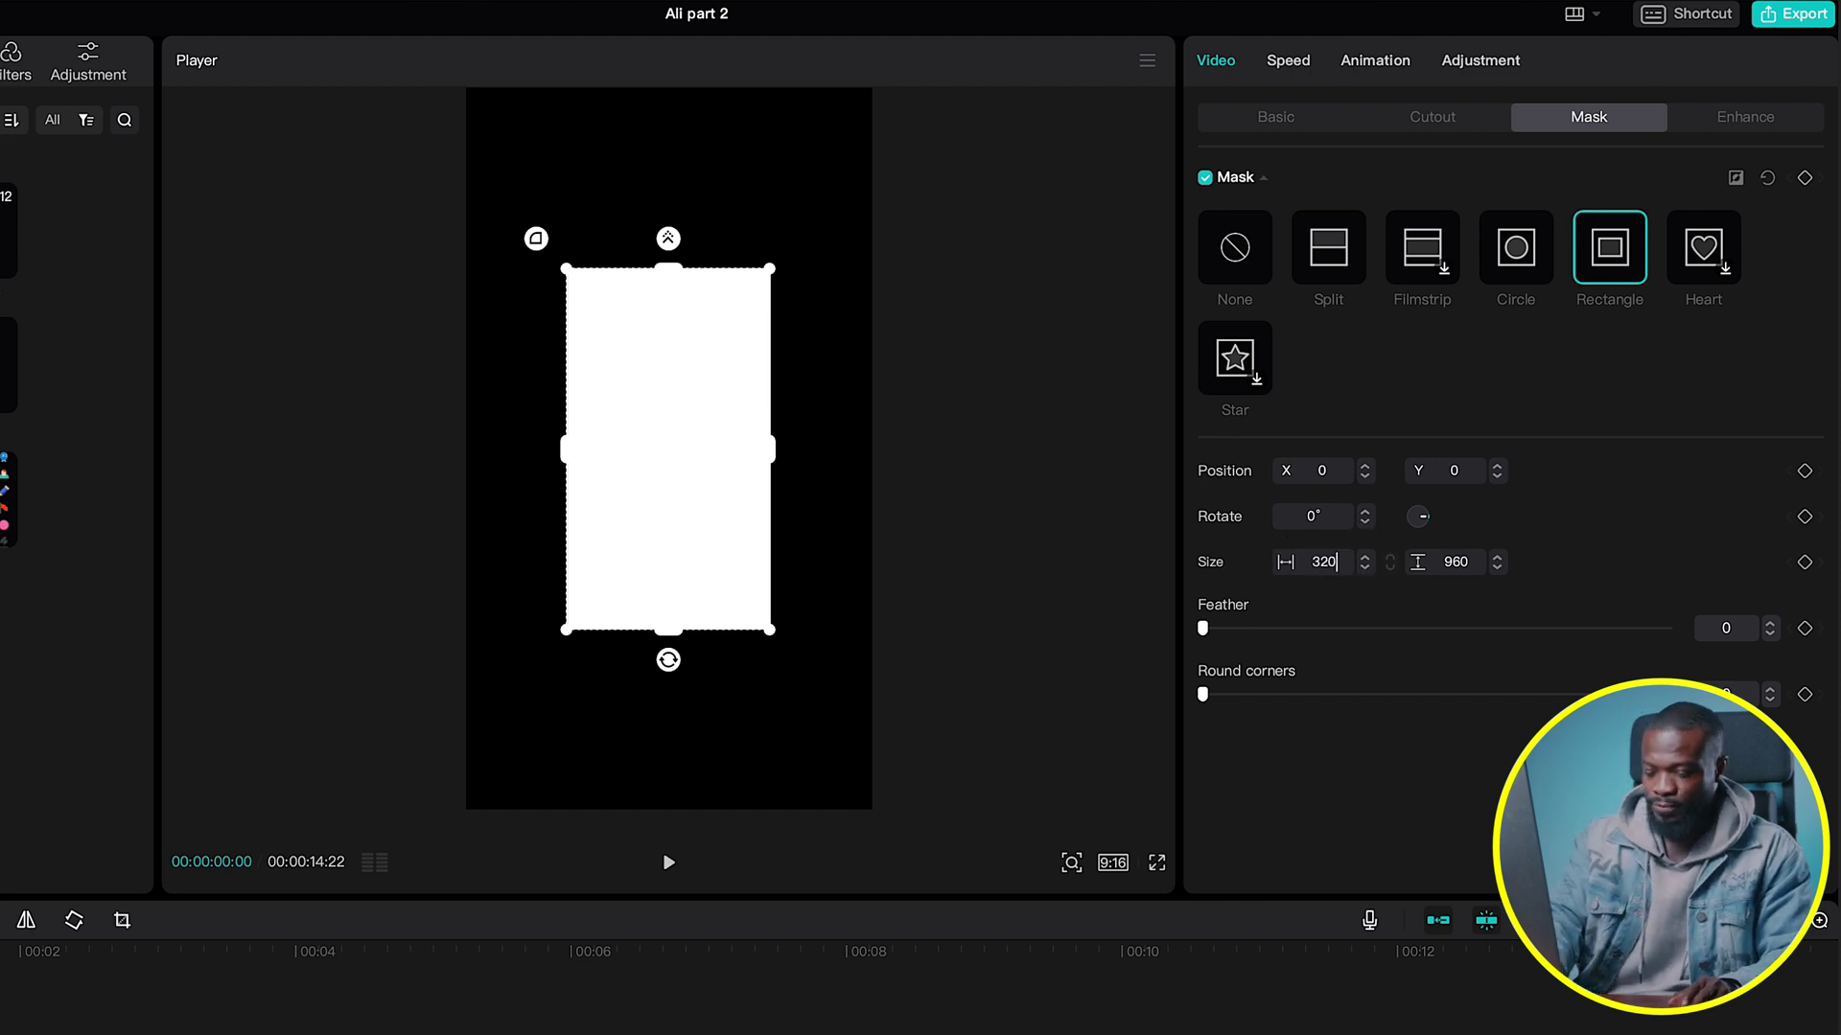
left_click(1489, 563)
type("34")
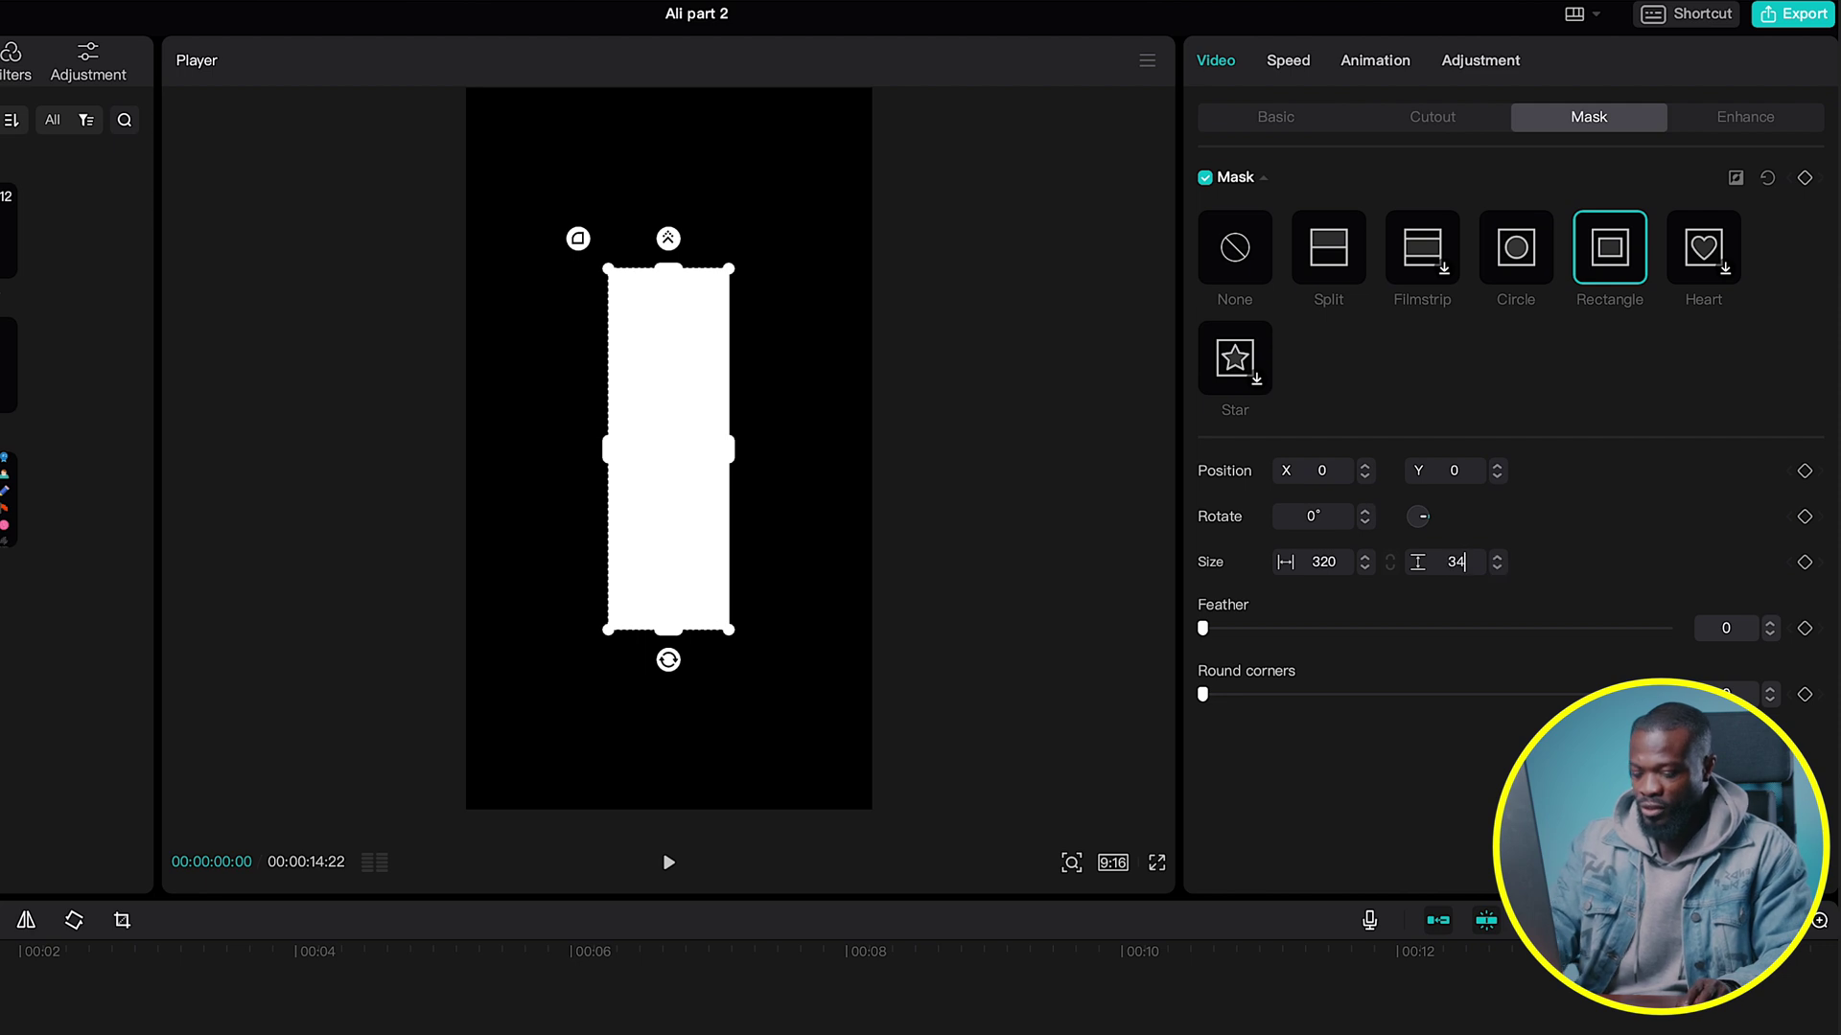
type("0")
key("Return")
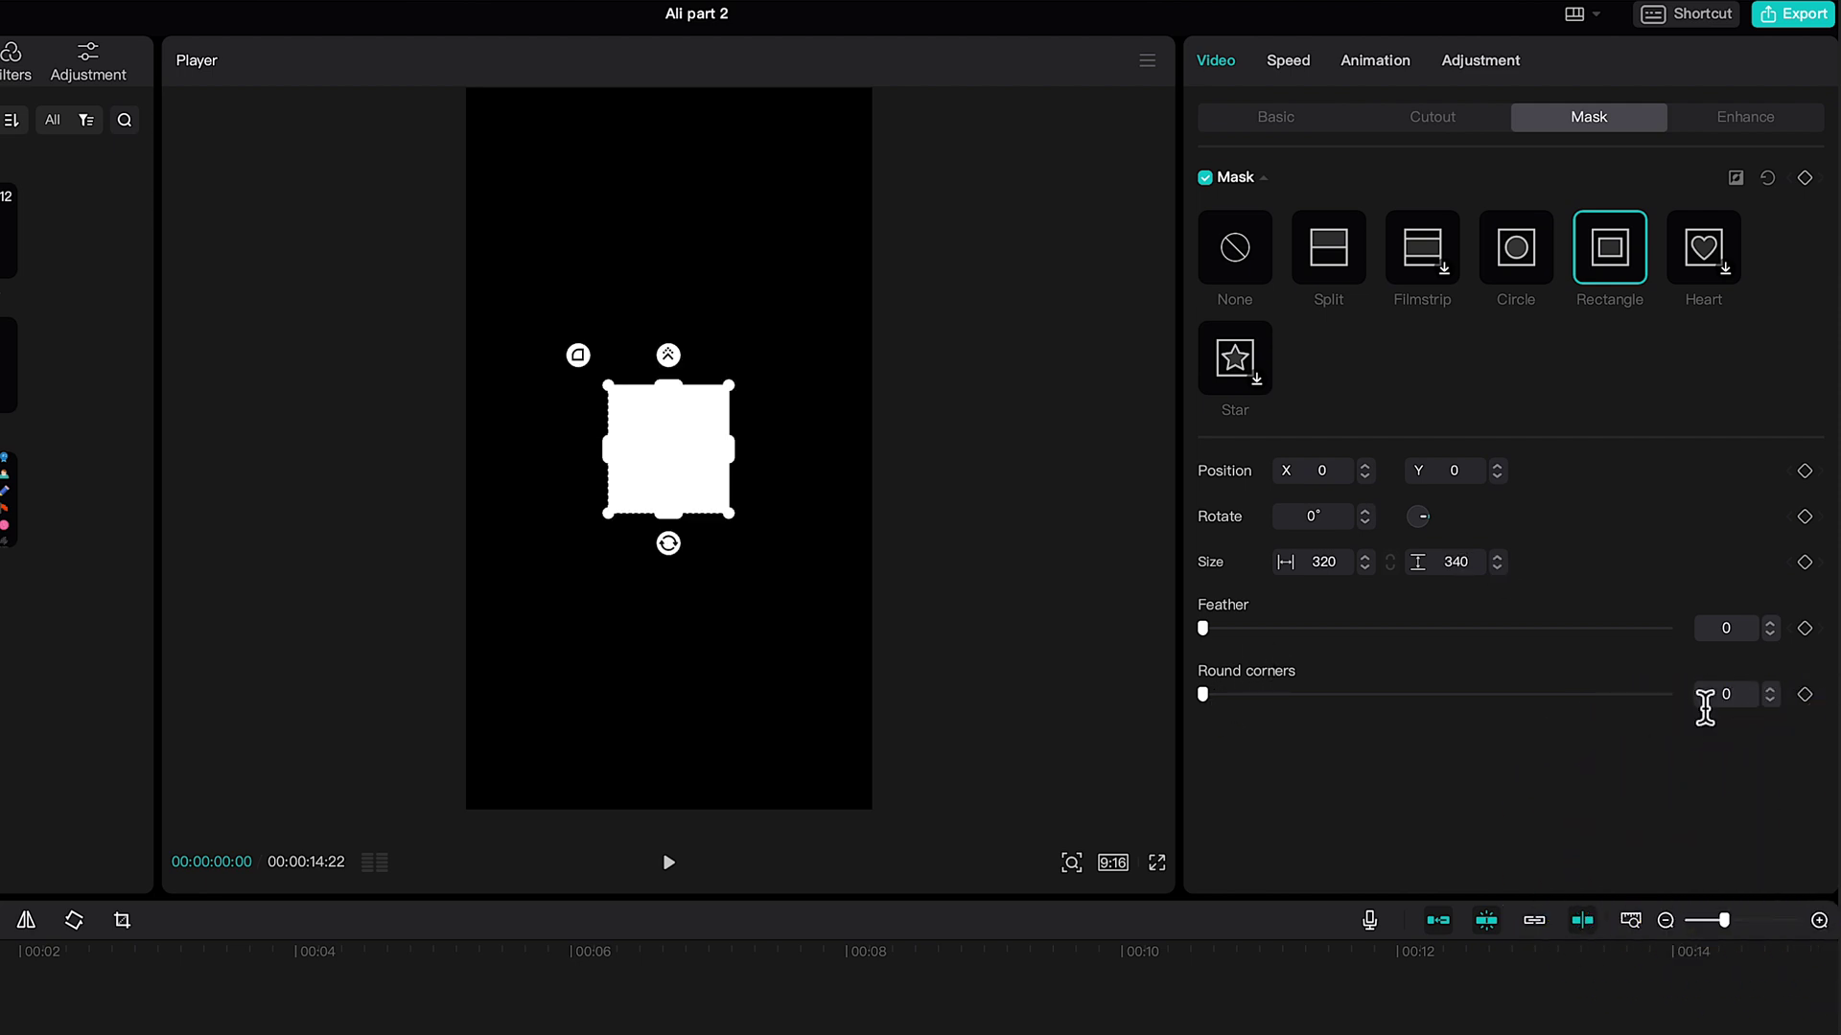
type("30")
key("Return")
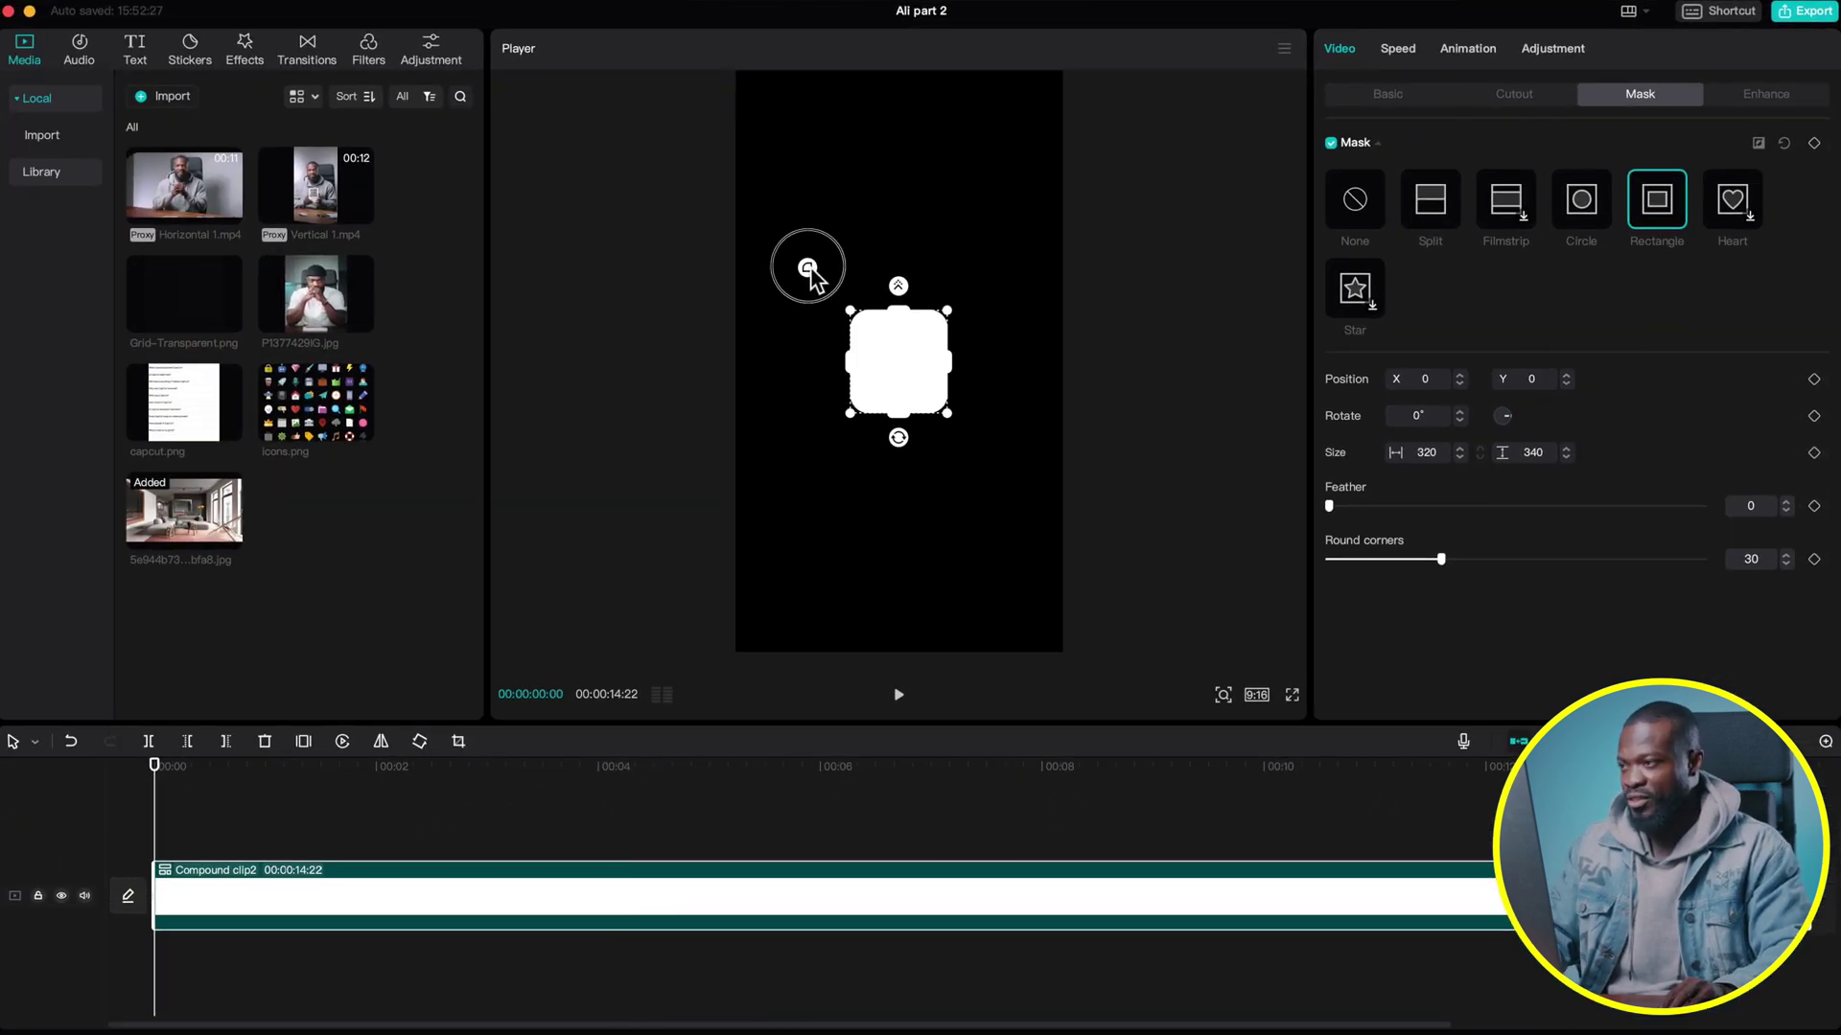
Fill the compound clip's canvas background with a solid medium green around the white rounded square.
left_click(625, 906)
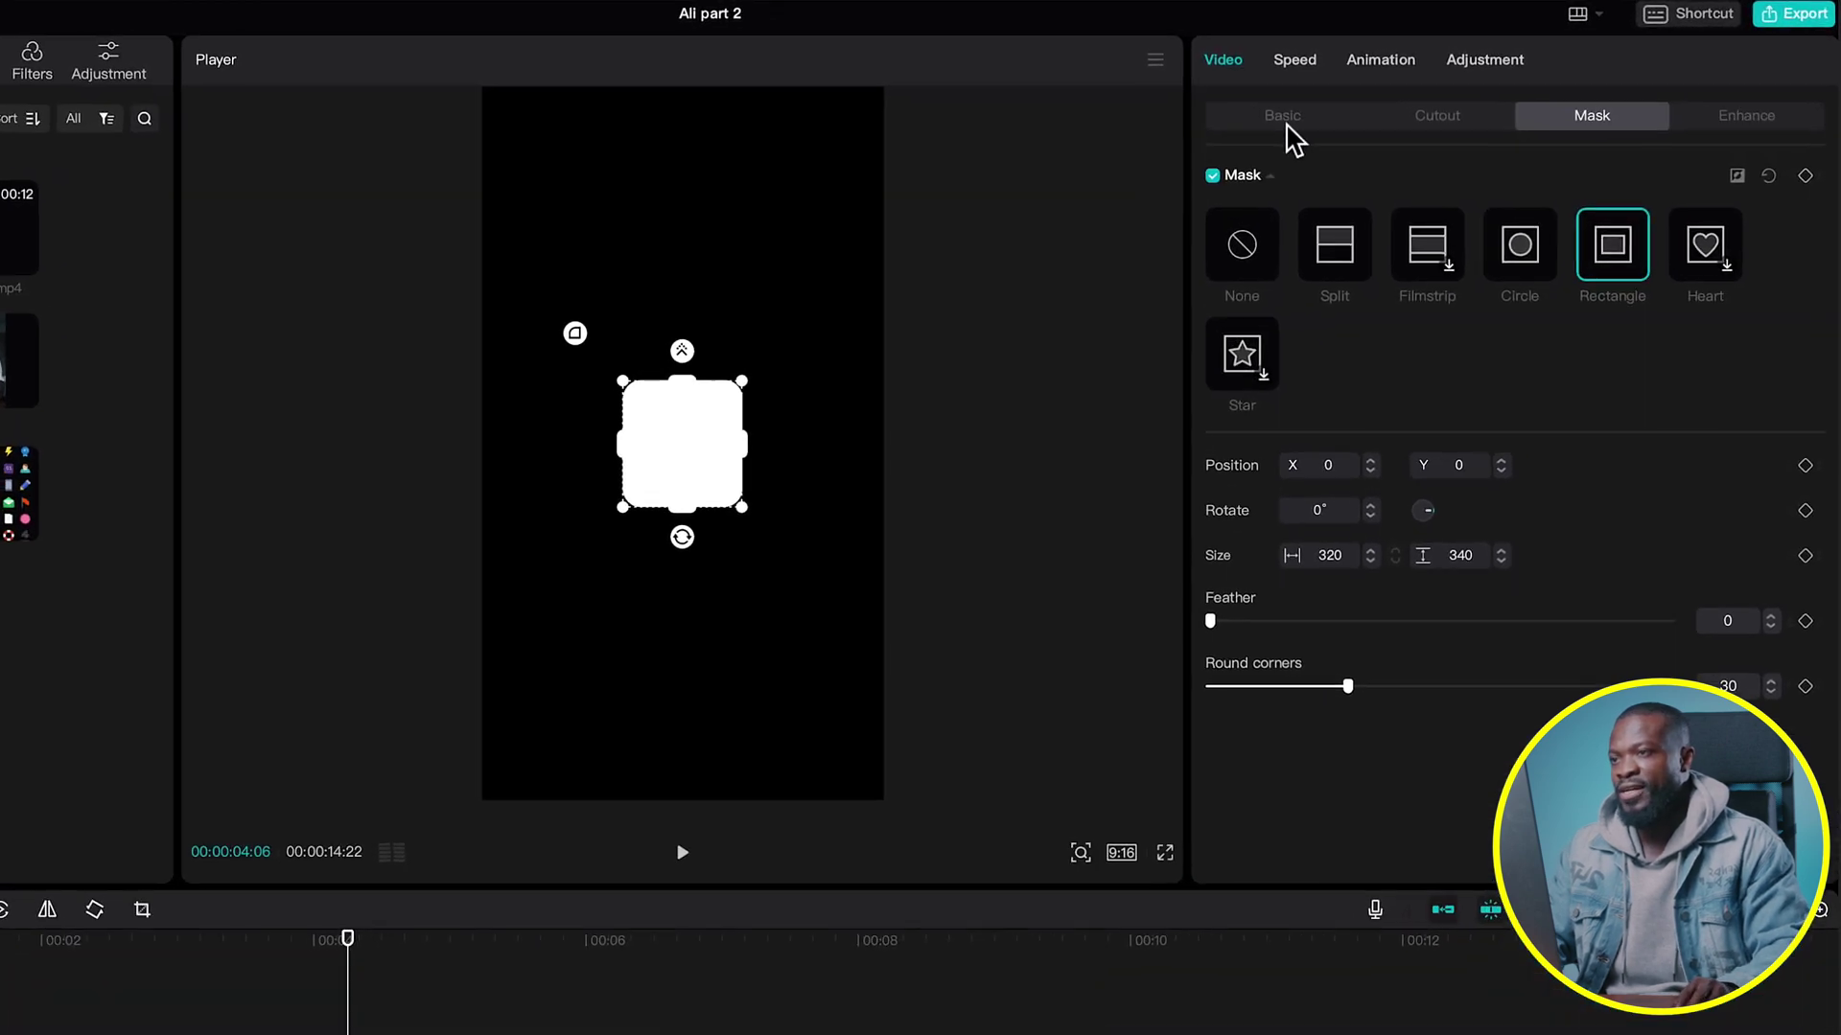
left_click(1386, 96)
scroll(1445, 702, "down", 3)
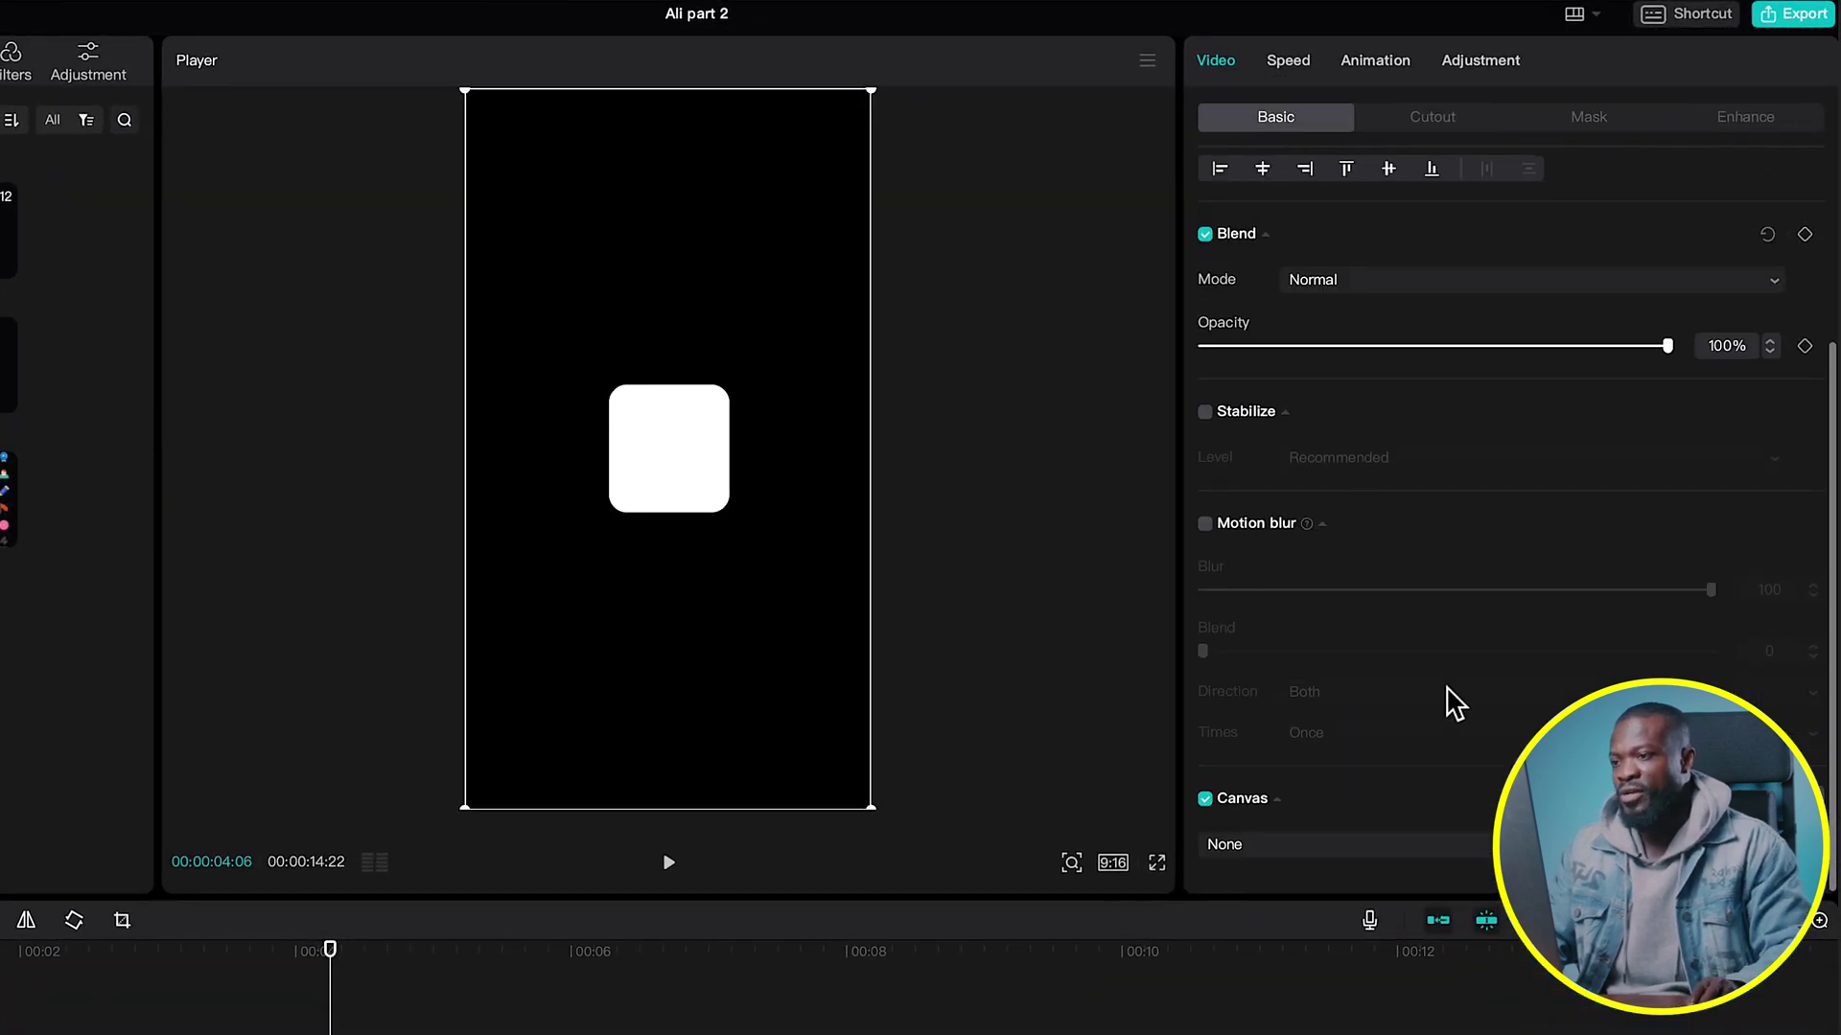
left_click(1256, 849)
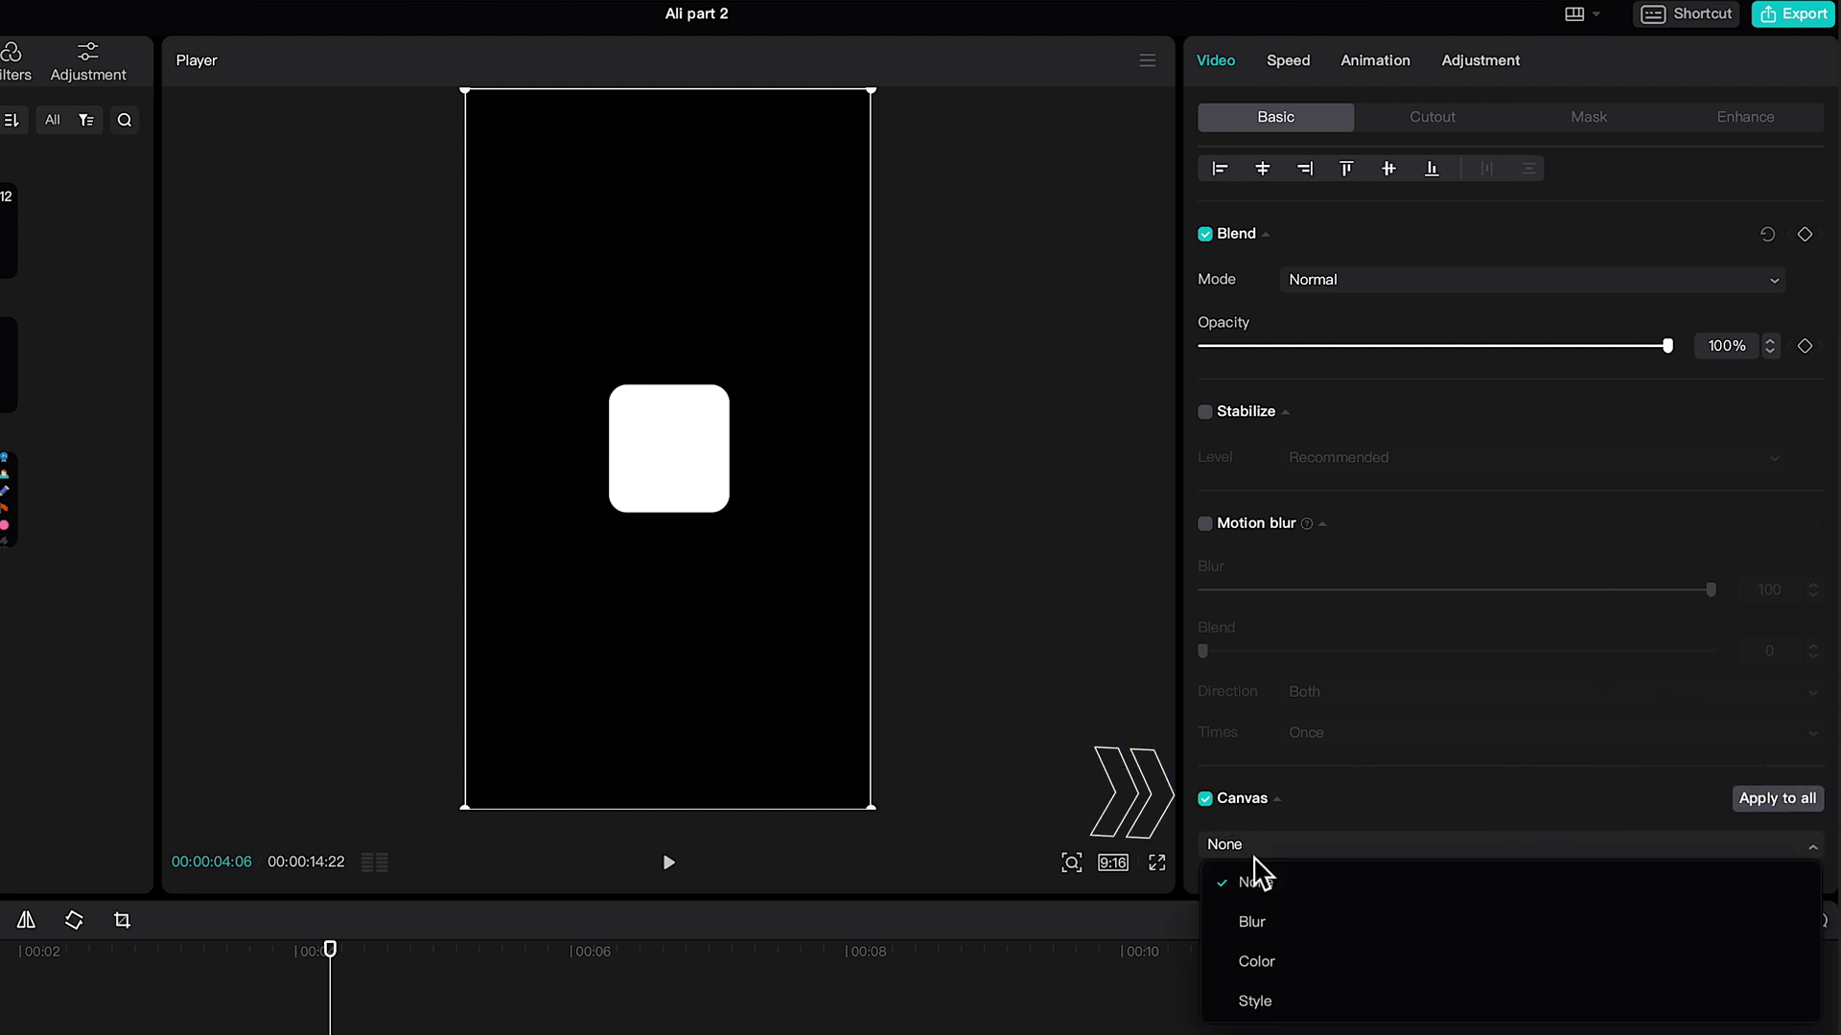
left_click(1262, 973)
scroll(1345, 833, "down", 1)
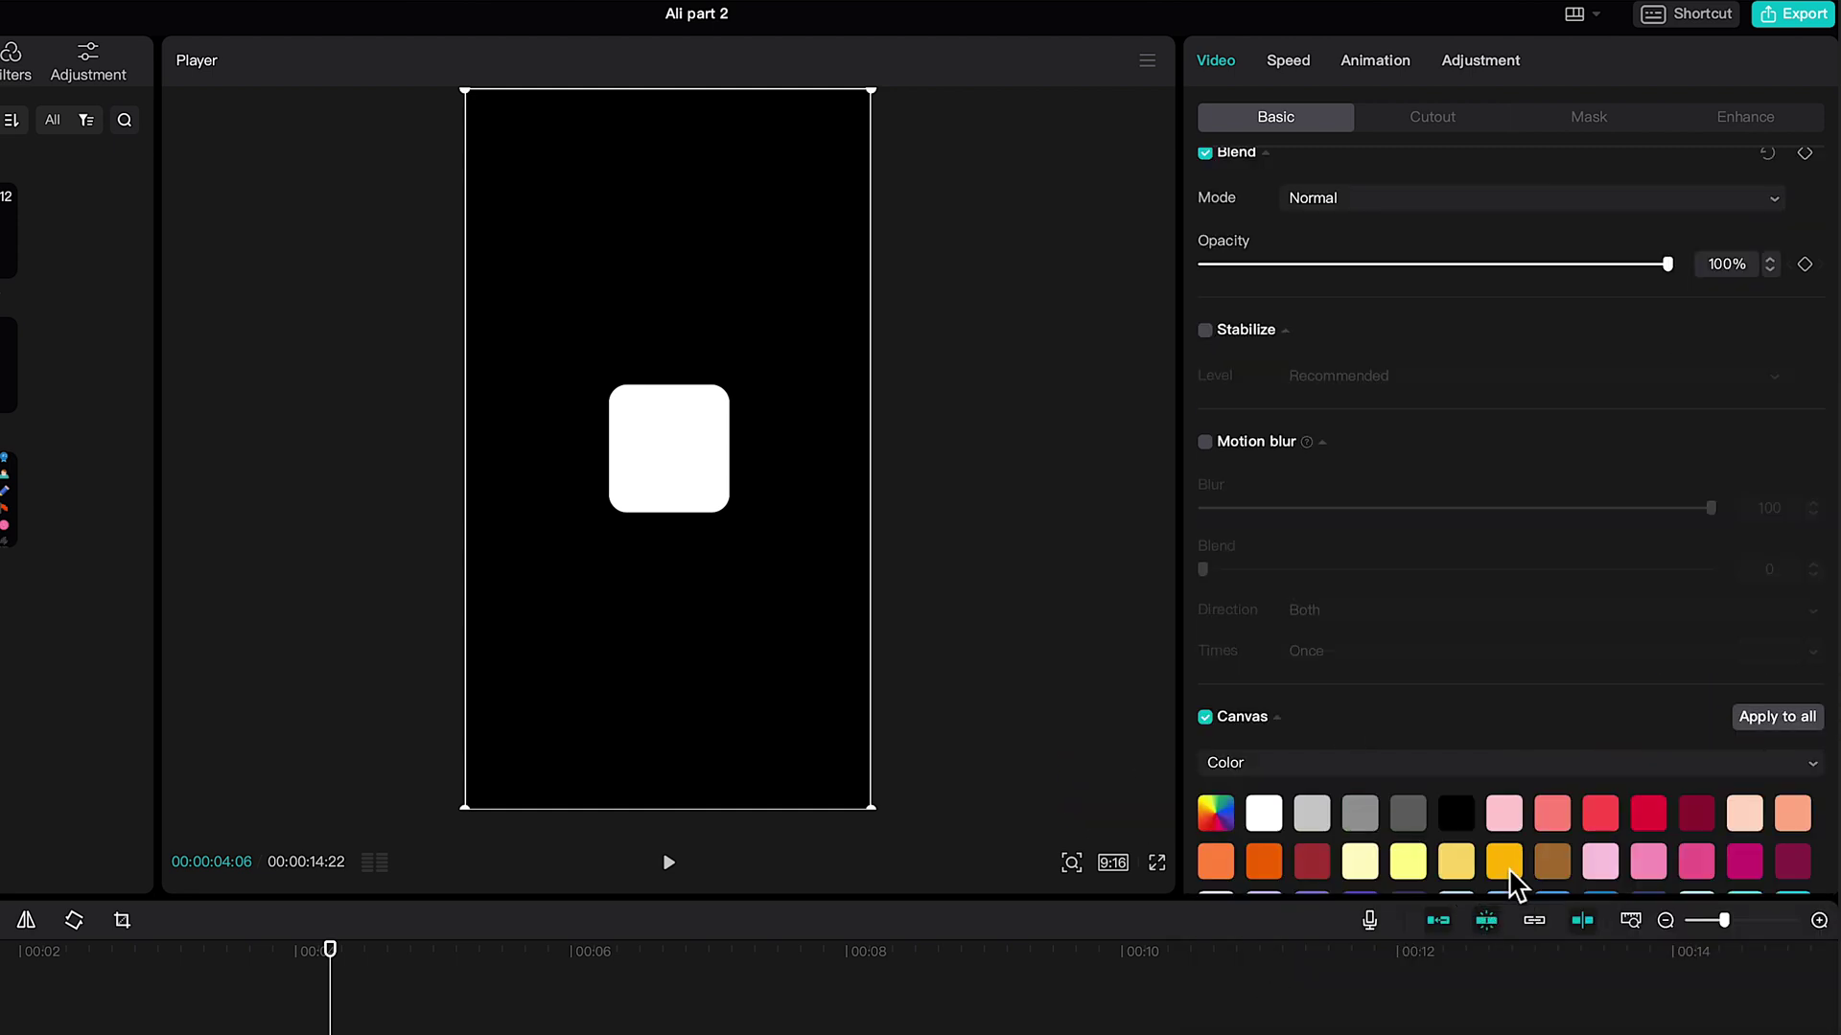
scroll(1414, 844, "down", 4)
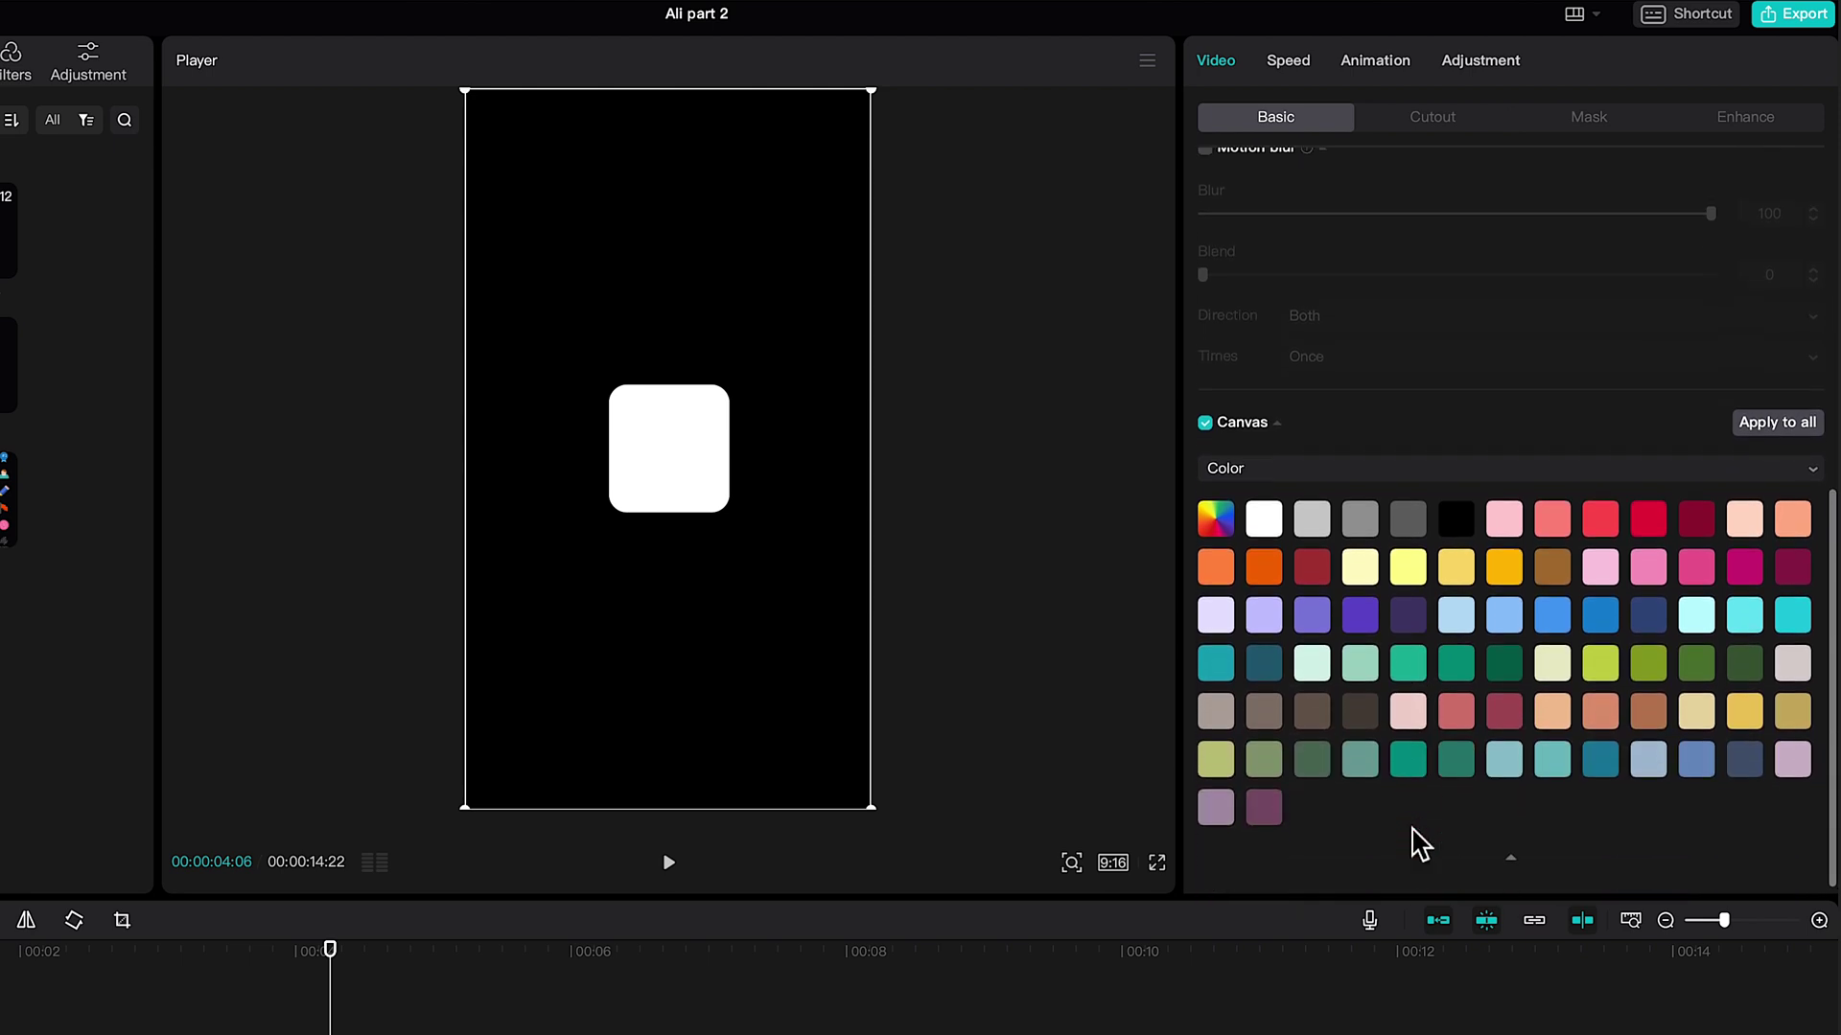
left_click(1695, 657)
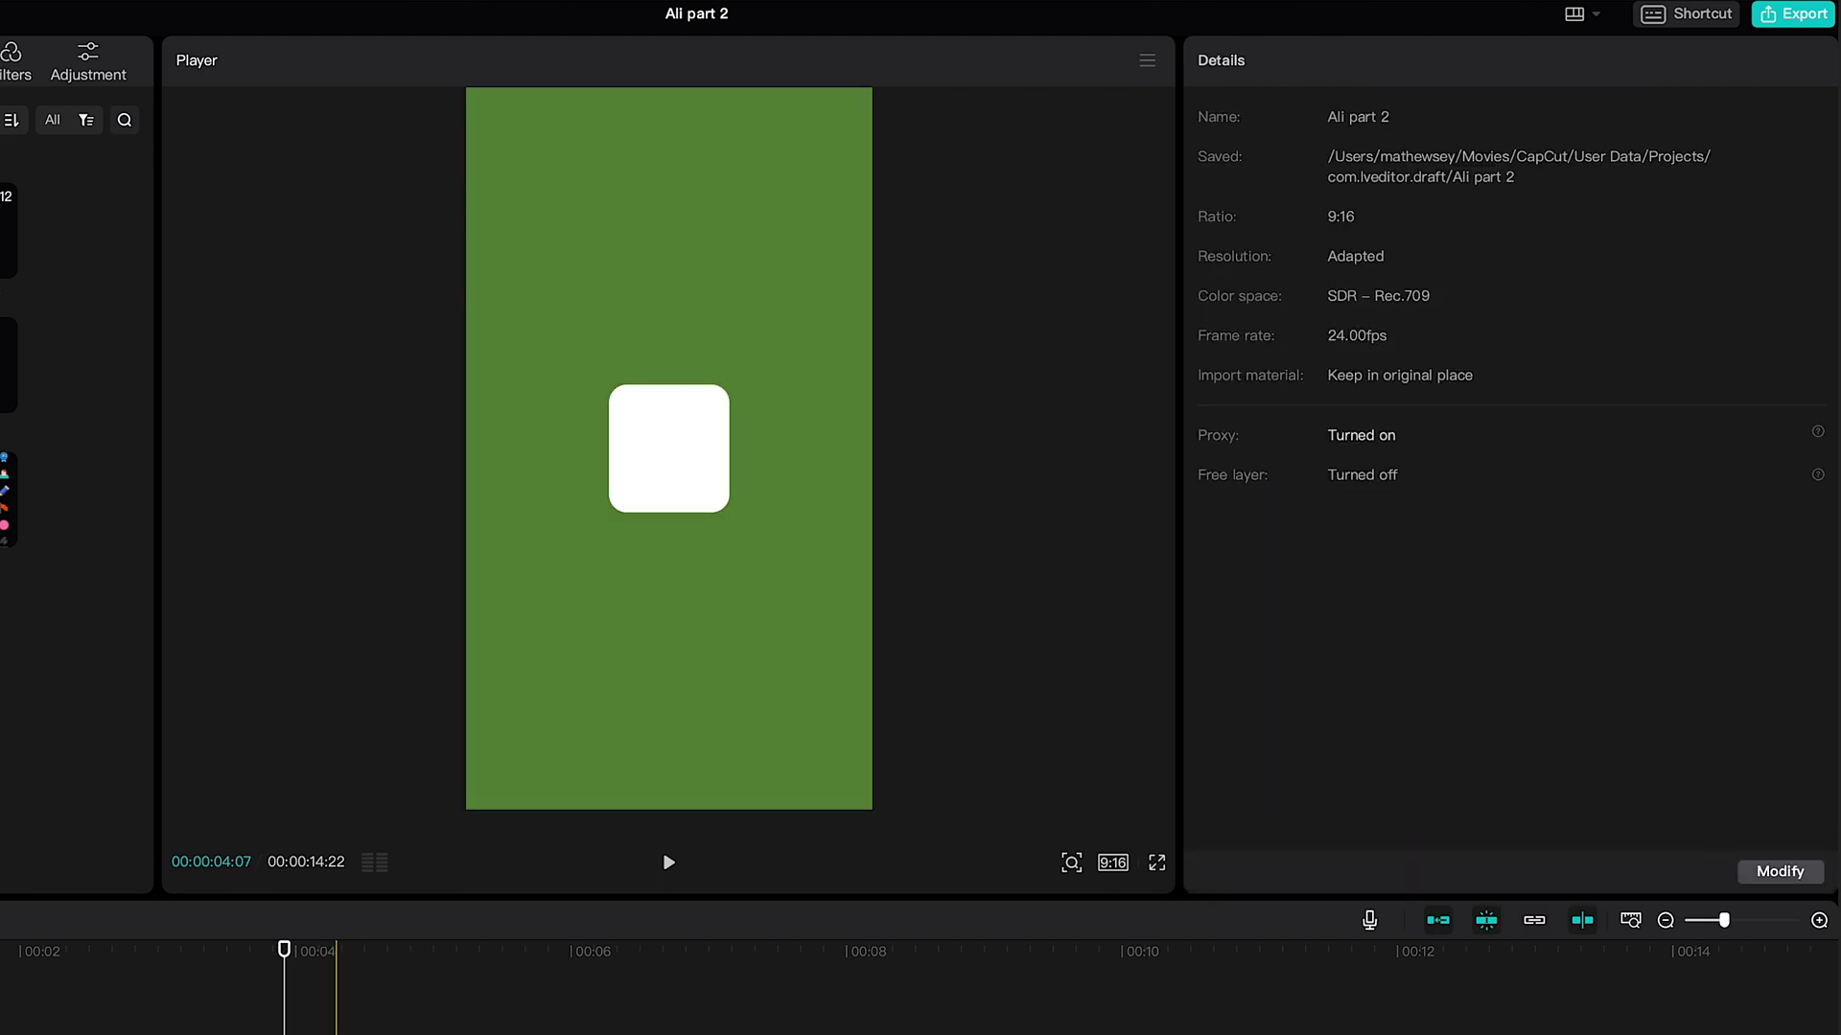
left_click(333, 1032)
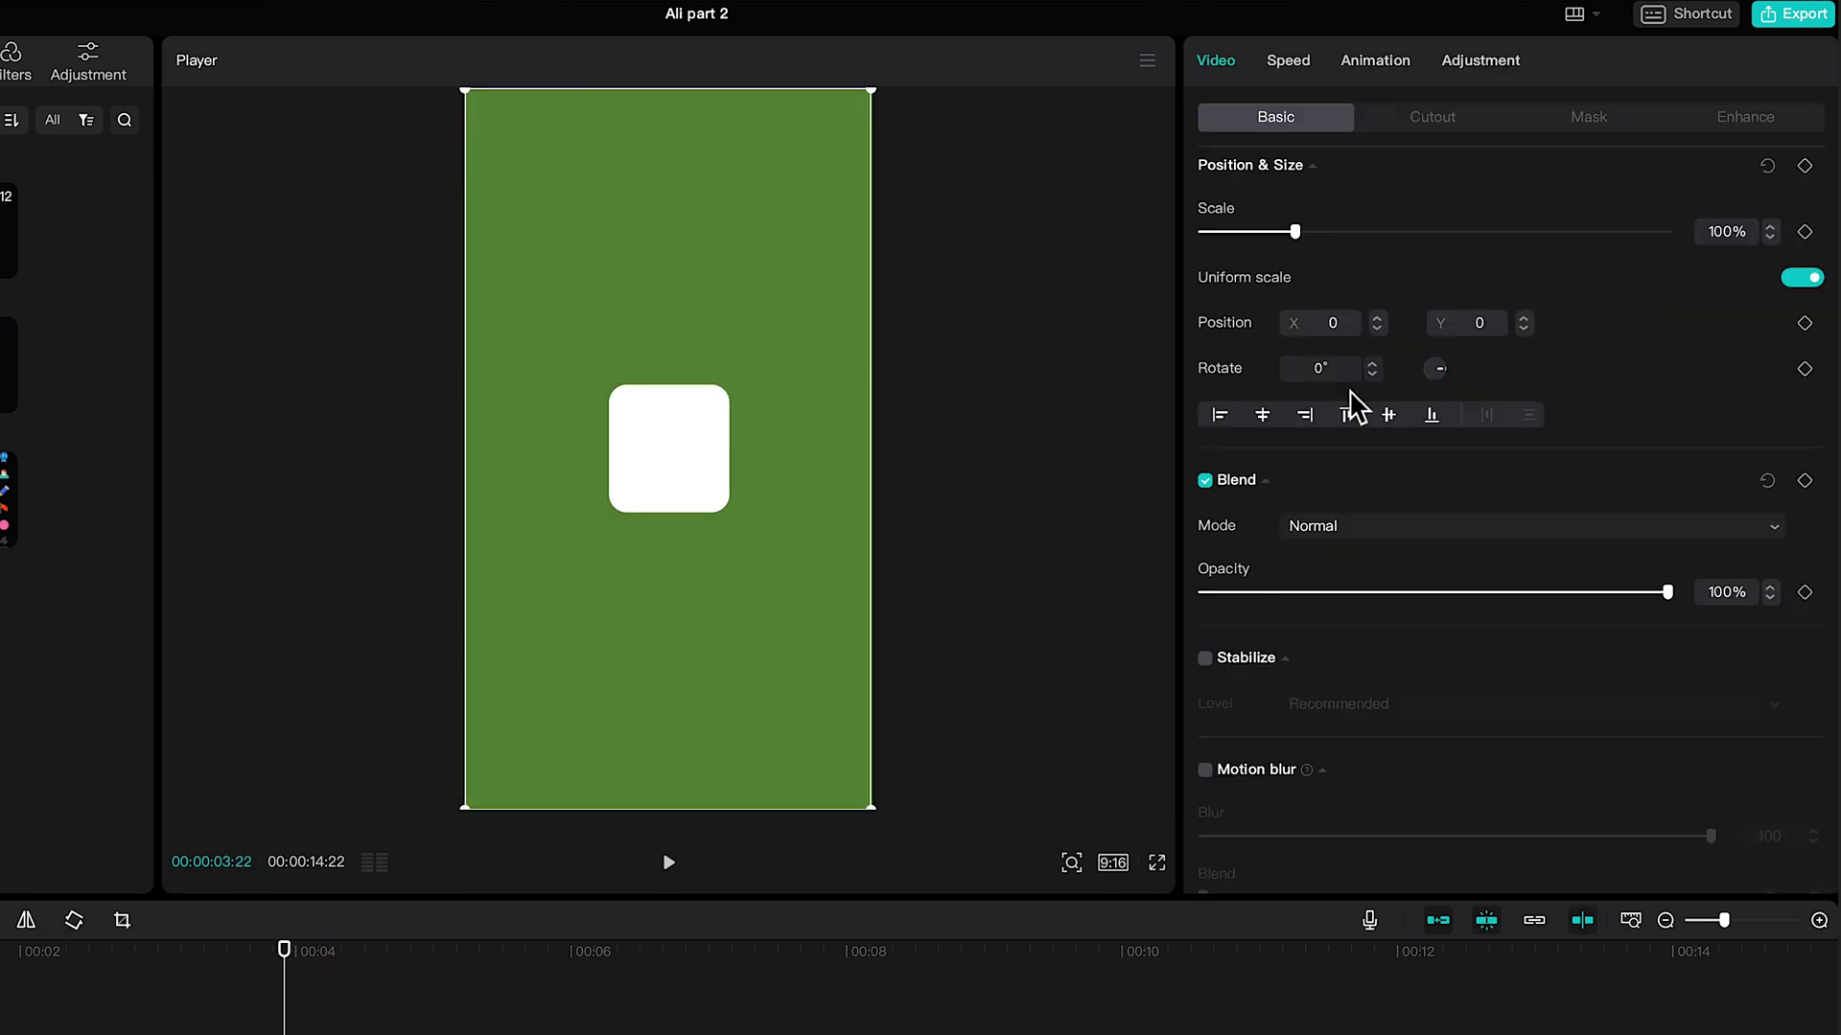
Export the video to the Images folder with the title "white 1" as a 1080P mp4.
left_click(1795, 23)
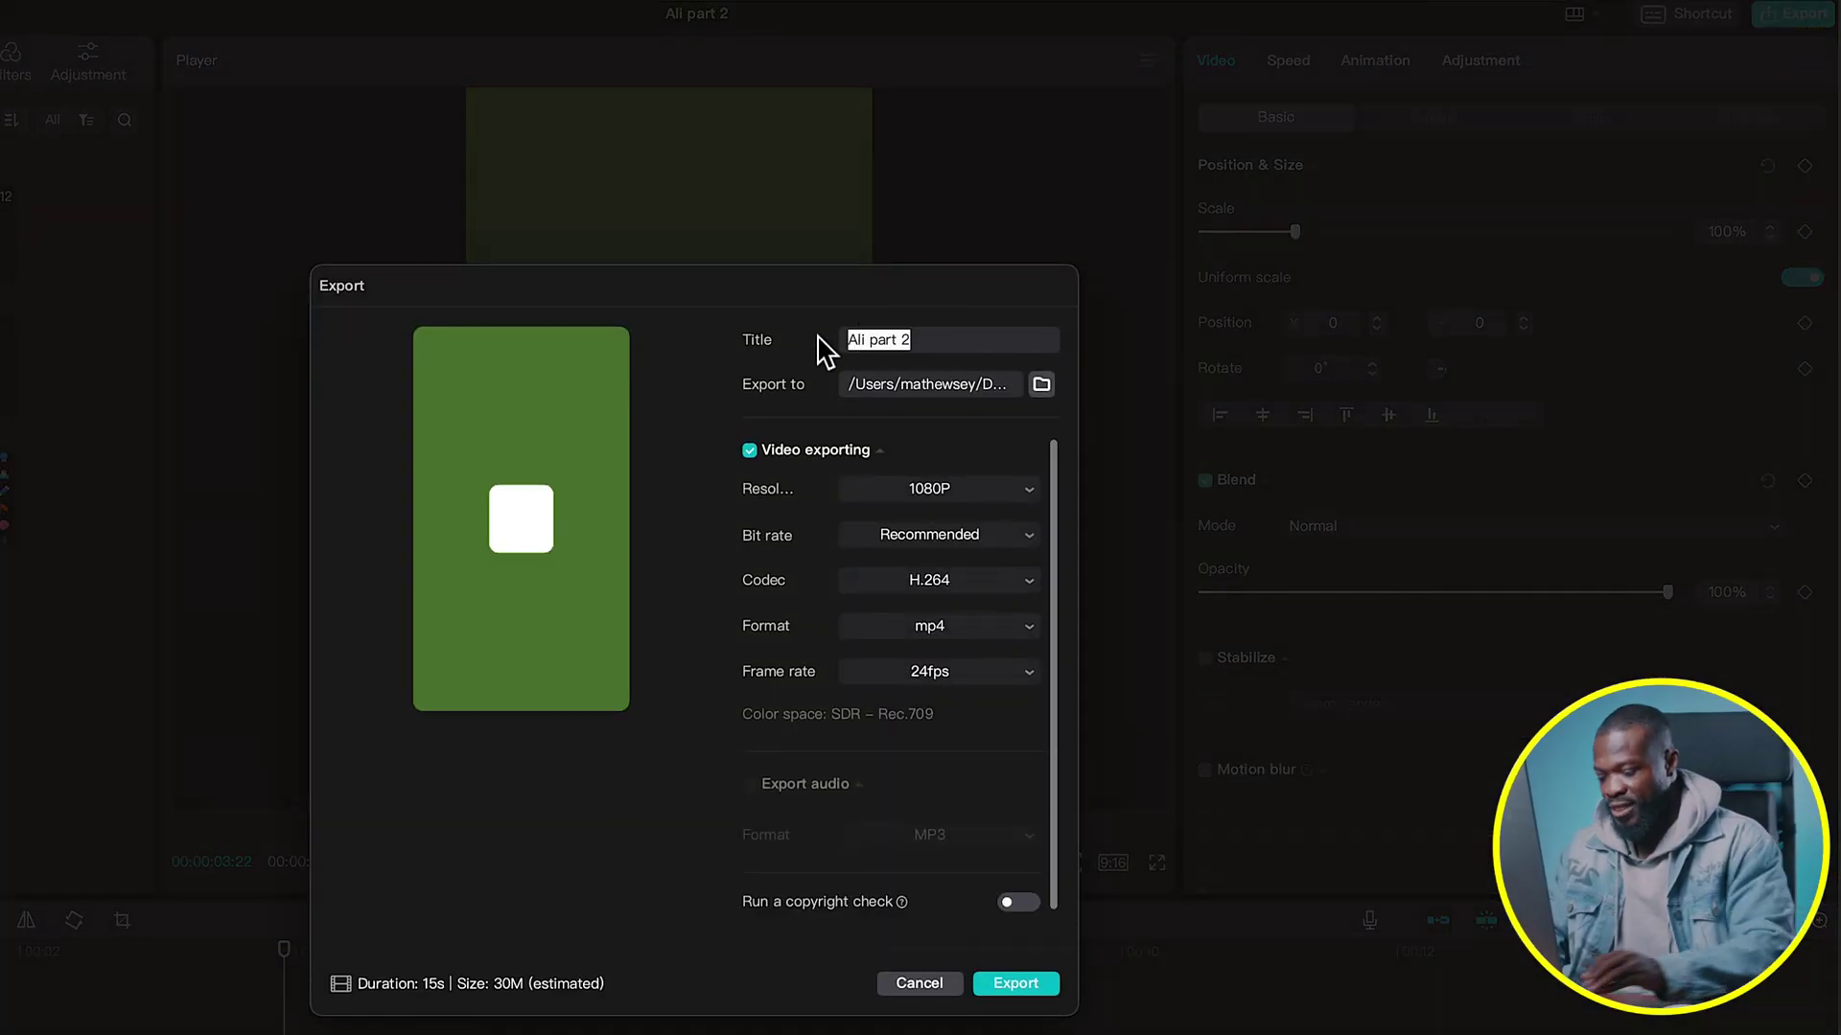
left_click(1042, 386)
left_click(305, 497)
left_click(542, 633)
left_click(848, 610)
left_click(973, 580)
key("Return")
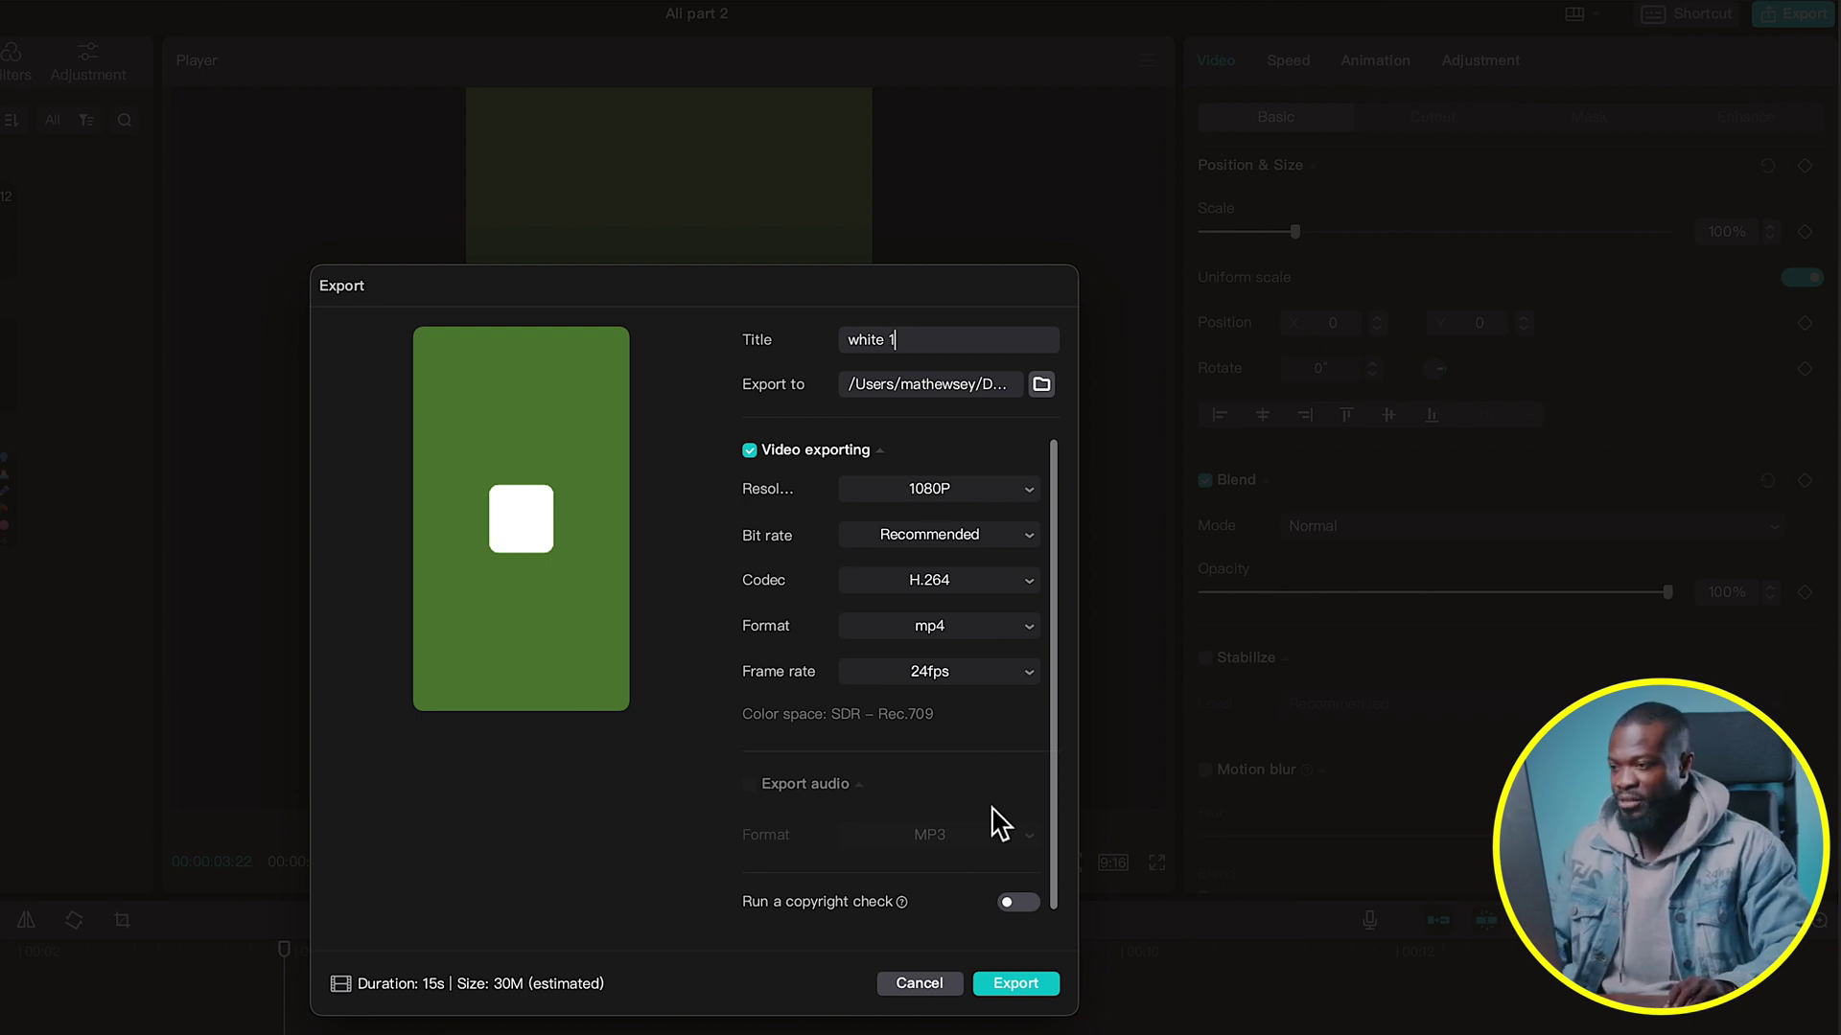
left_click(1004, 989)
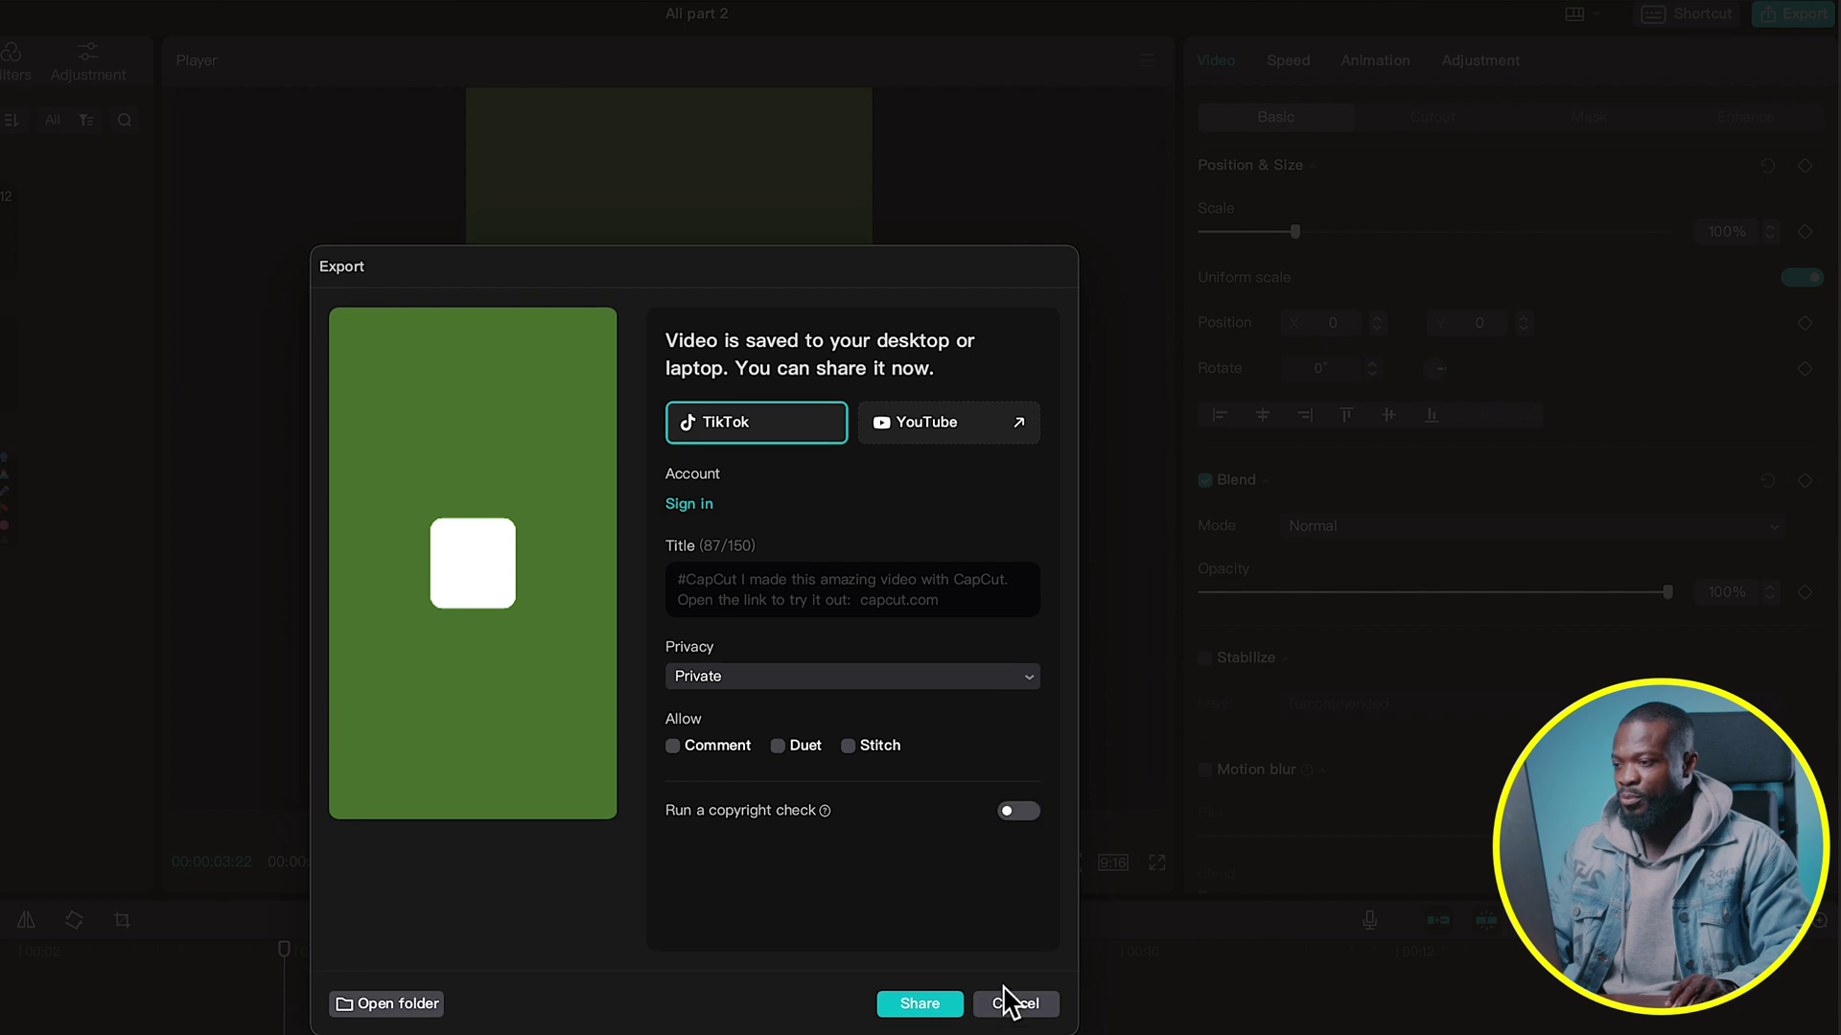
Show the exported white 1.mp4 in its folder and close the export dialog.
left_click(408, 1005)
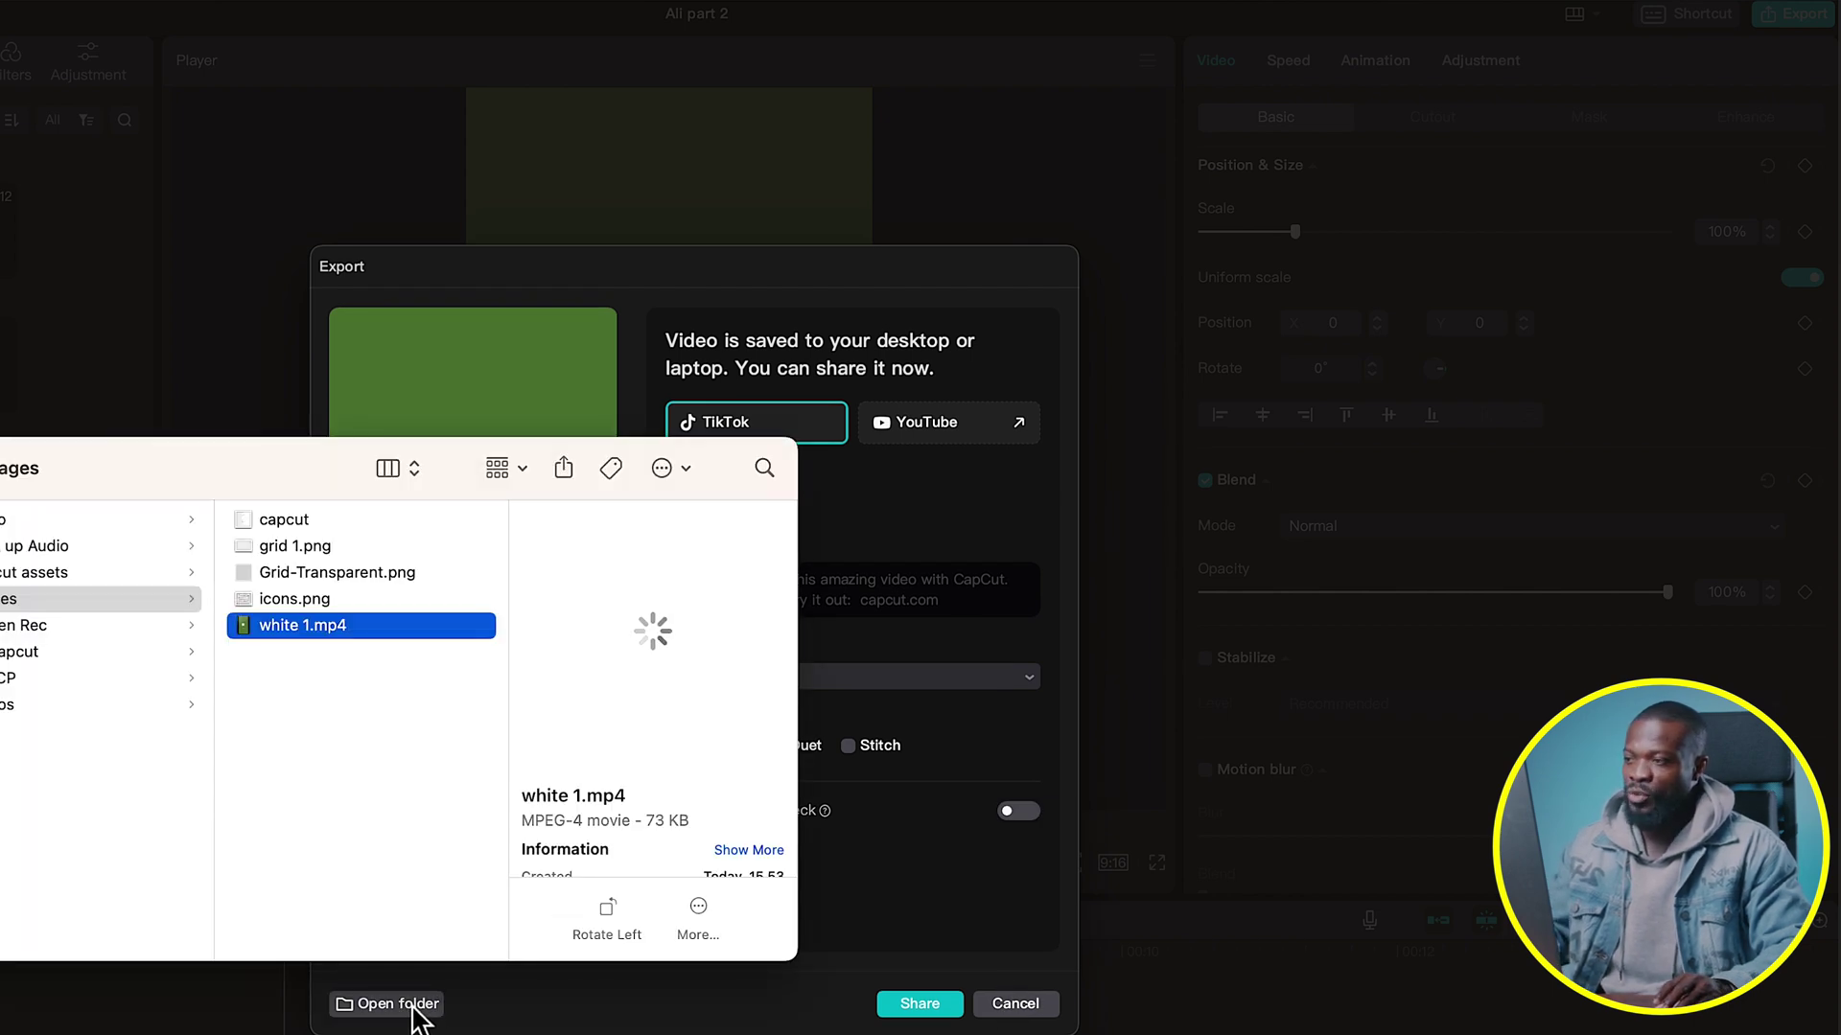
left_click_drag(436, 962, 717, 861)
left_click(767, 929)
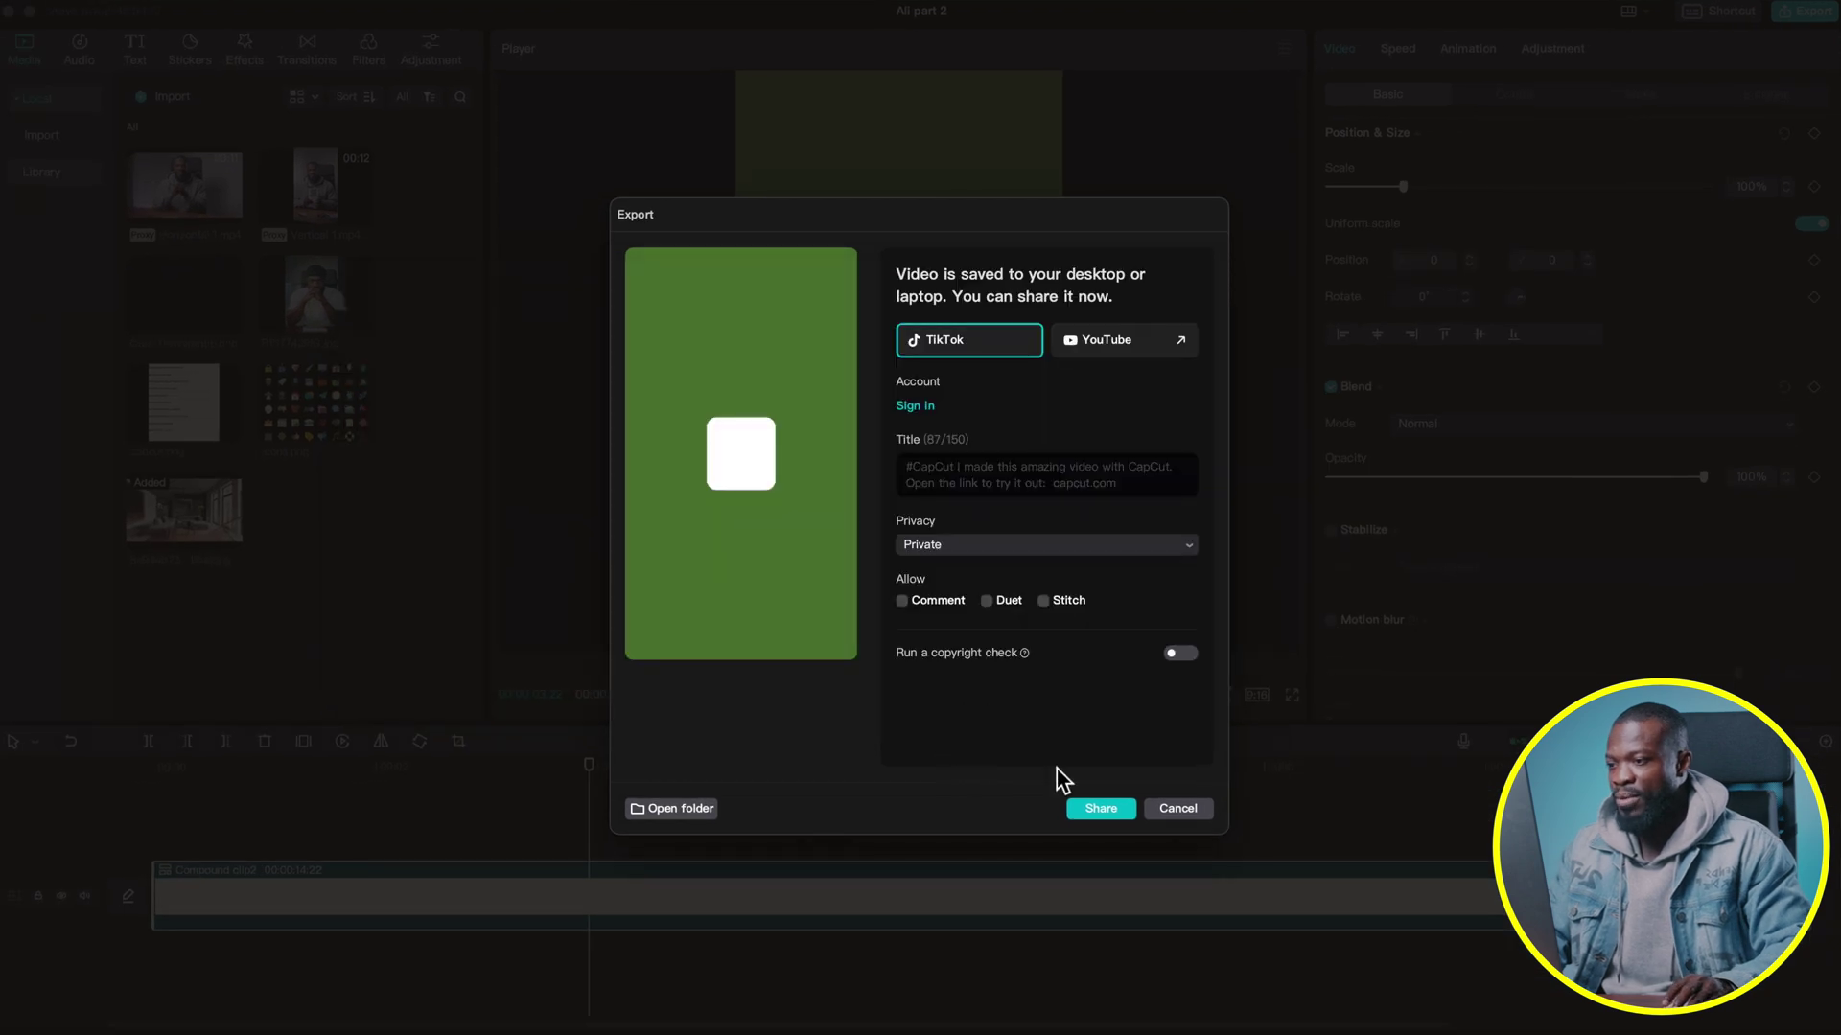
left_click(1182, 817)
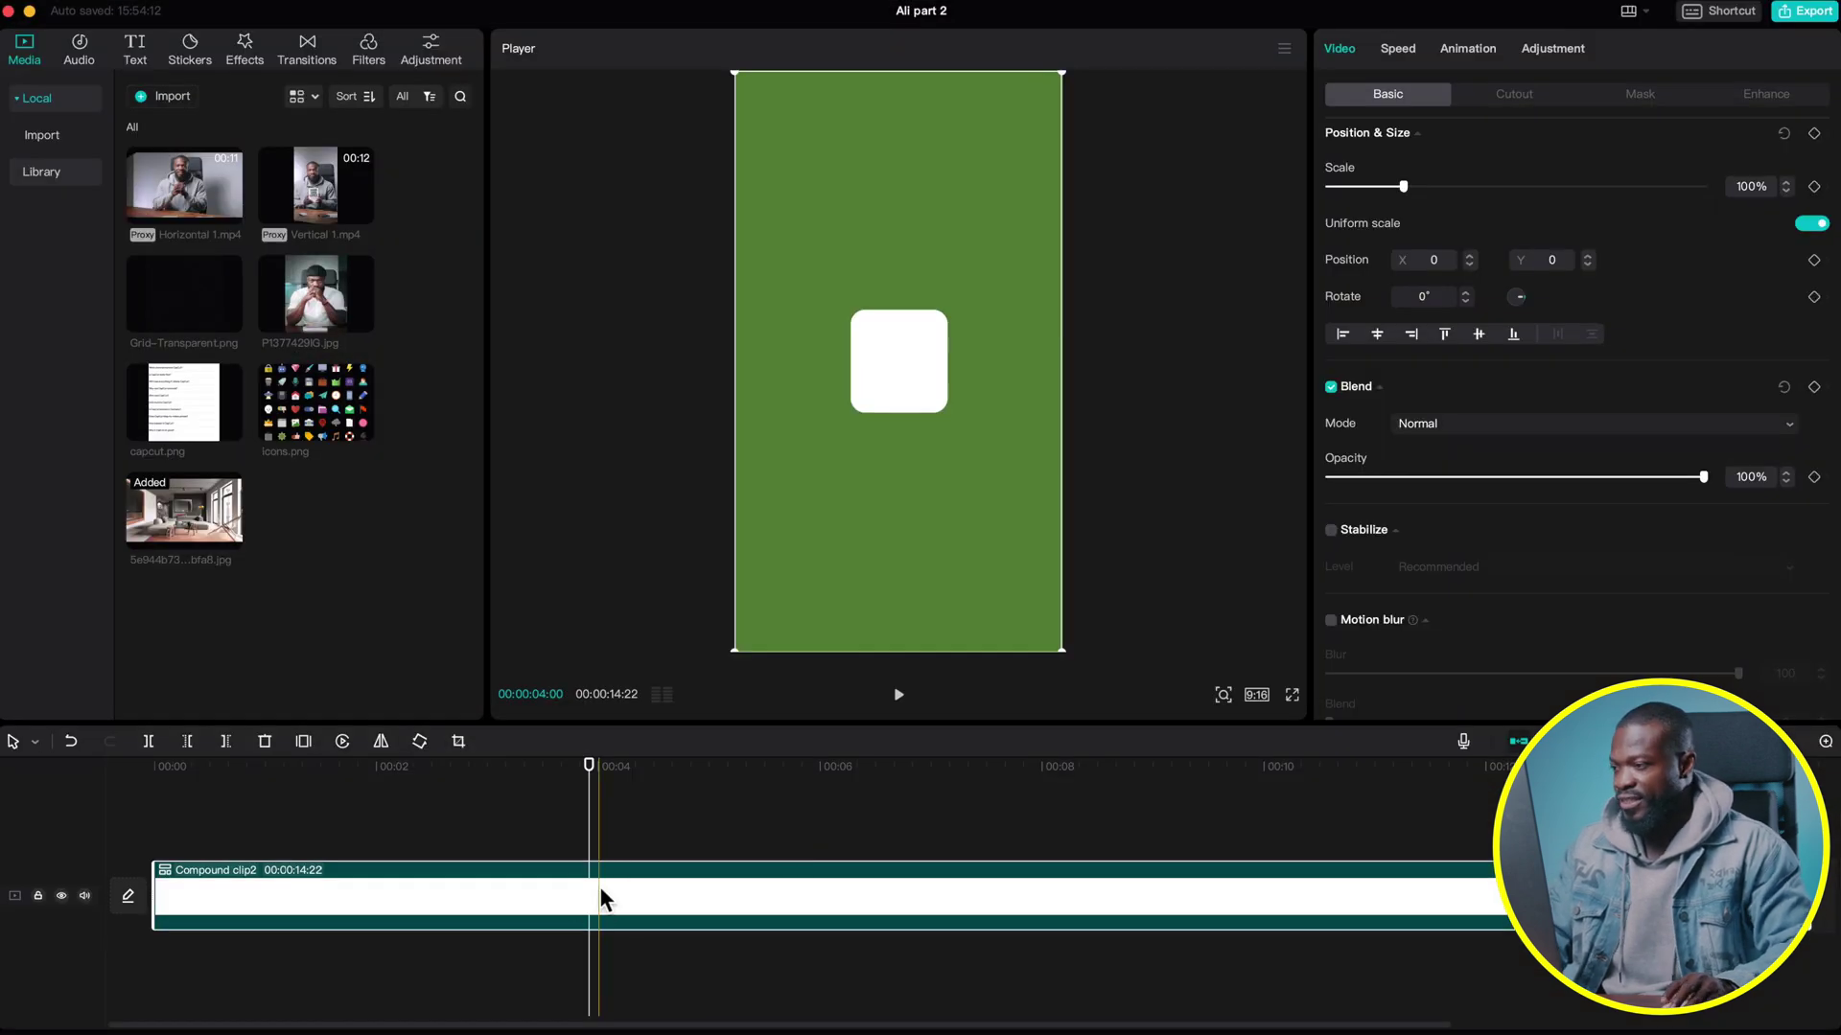
Delete the compound clip from the timeline and import white 1.mp4 from the Images folder into the project media.
key("Delete")
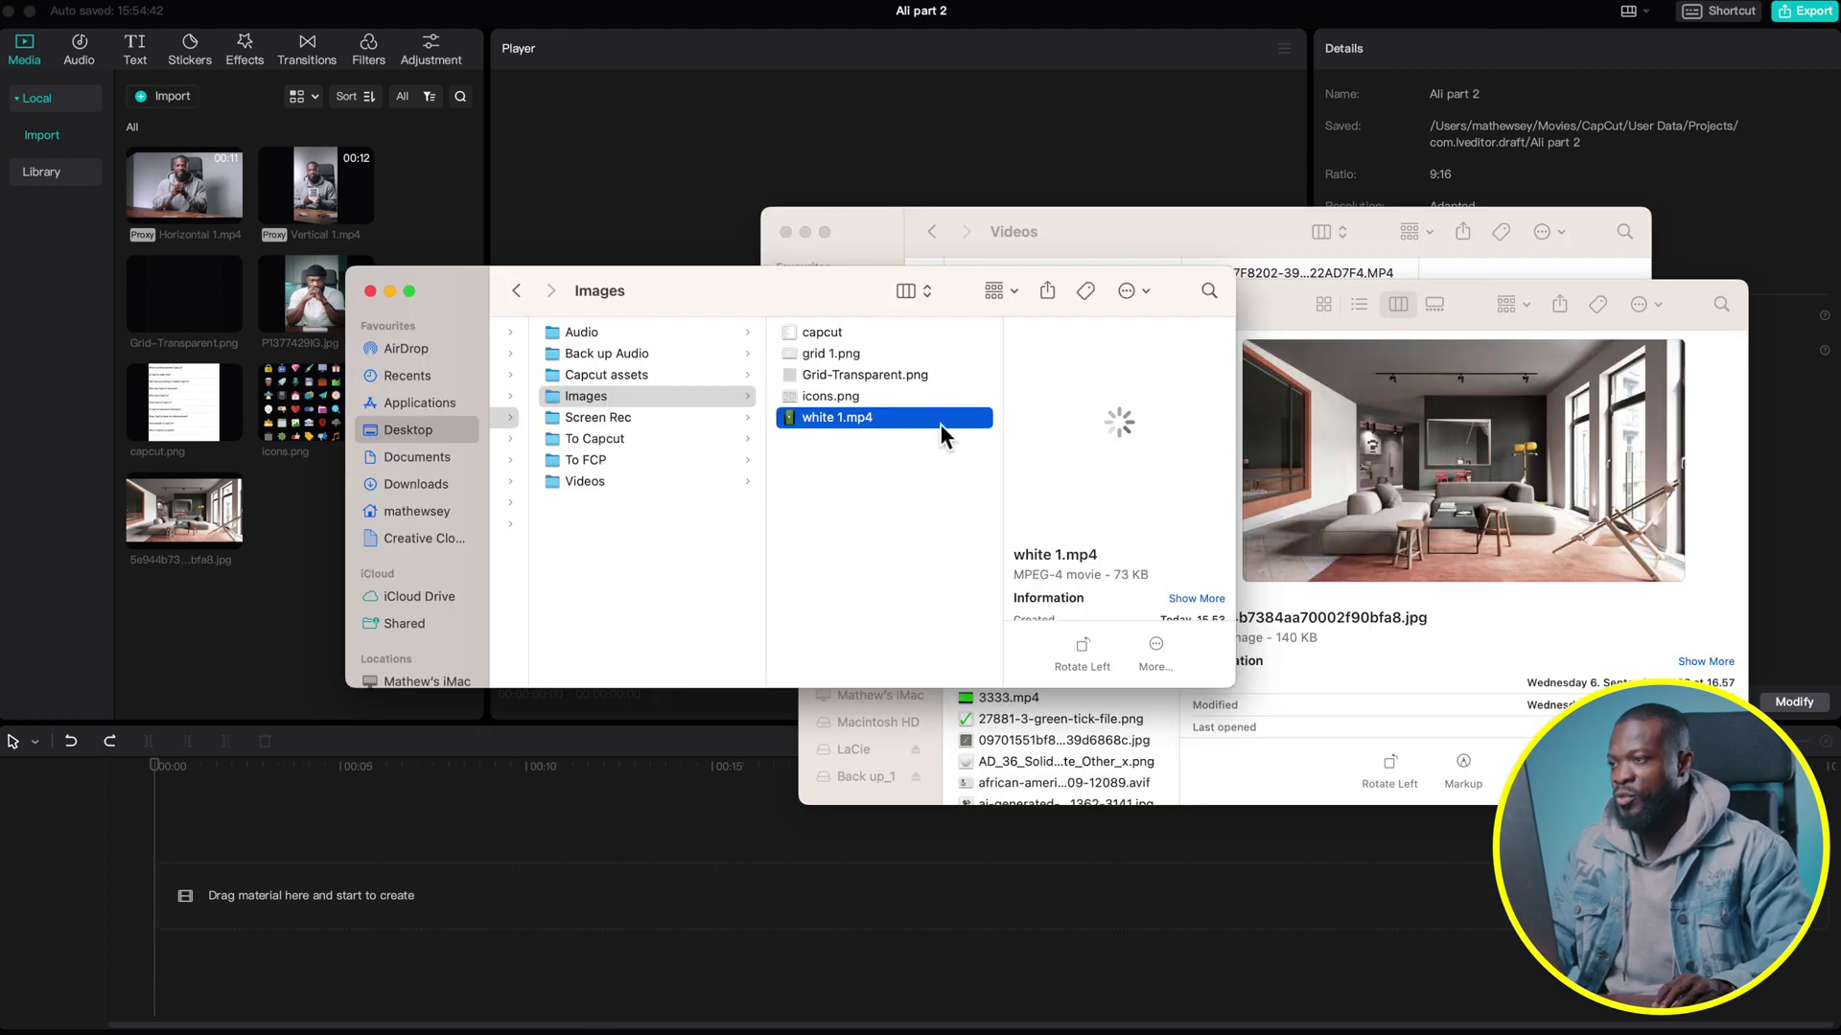
left_click_drag(939, 424, 307, 532)
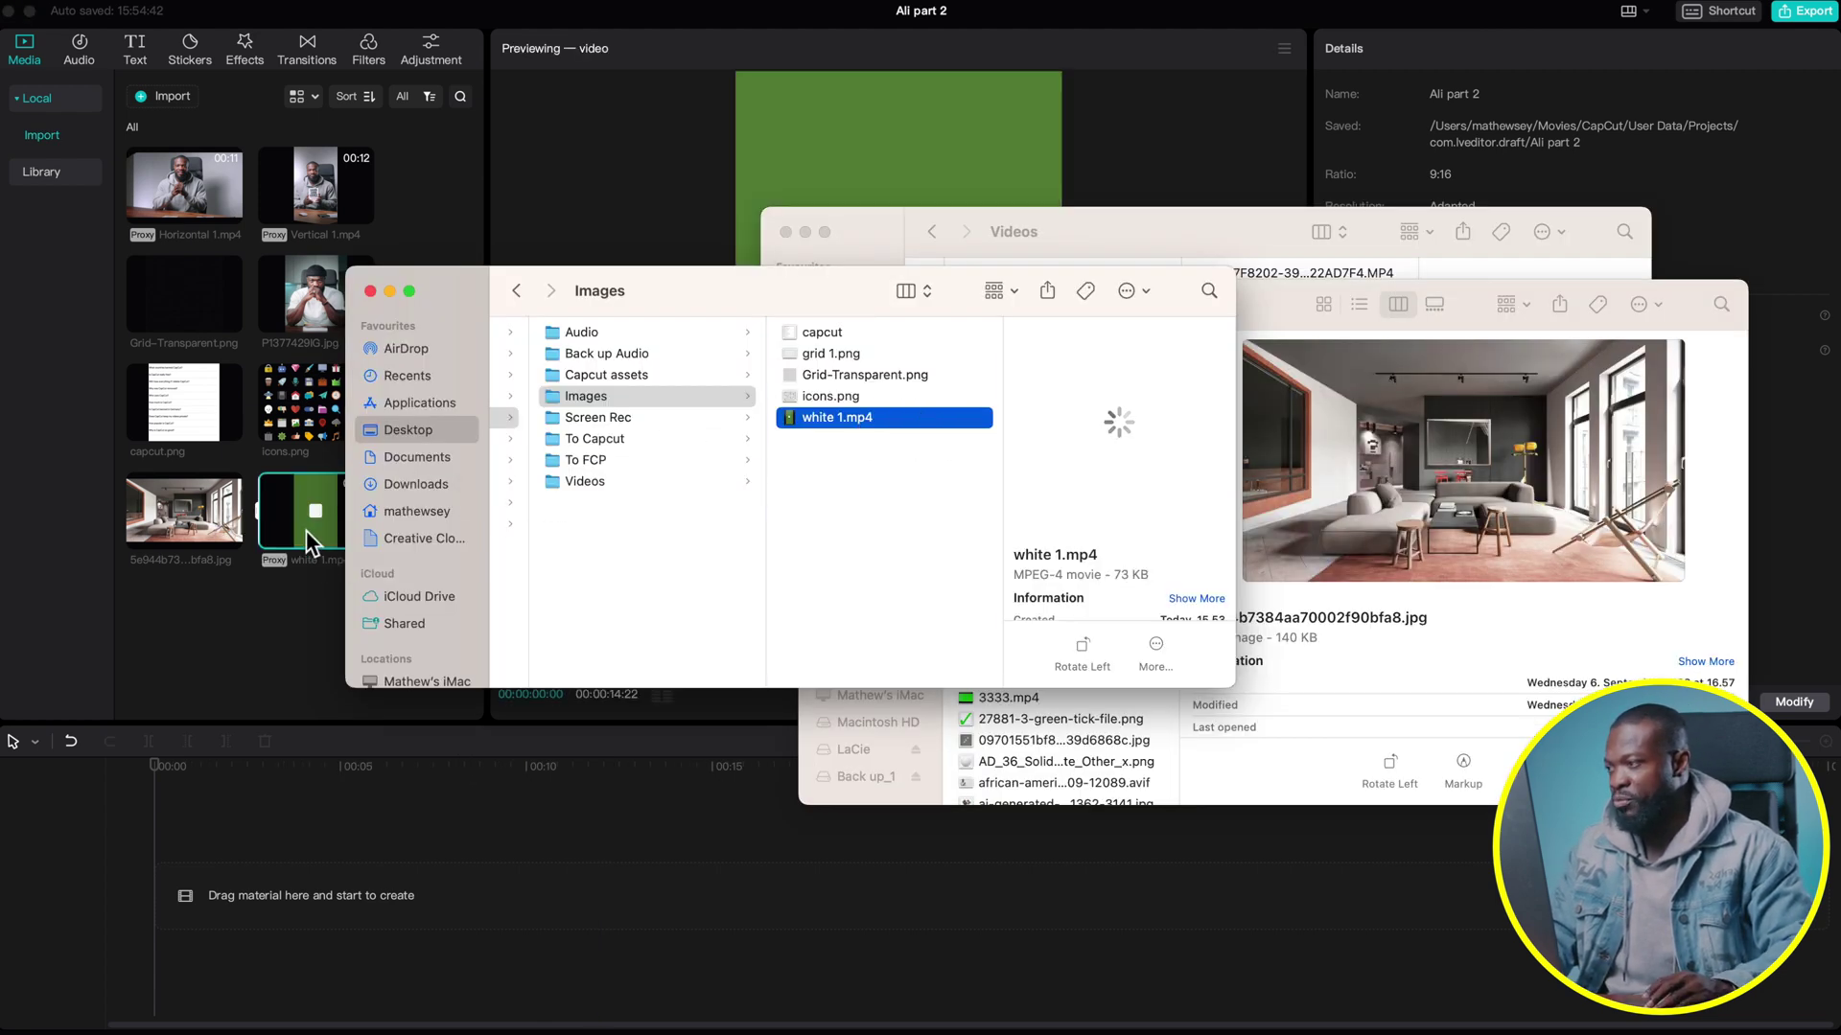
left_click(290, 617)
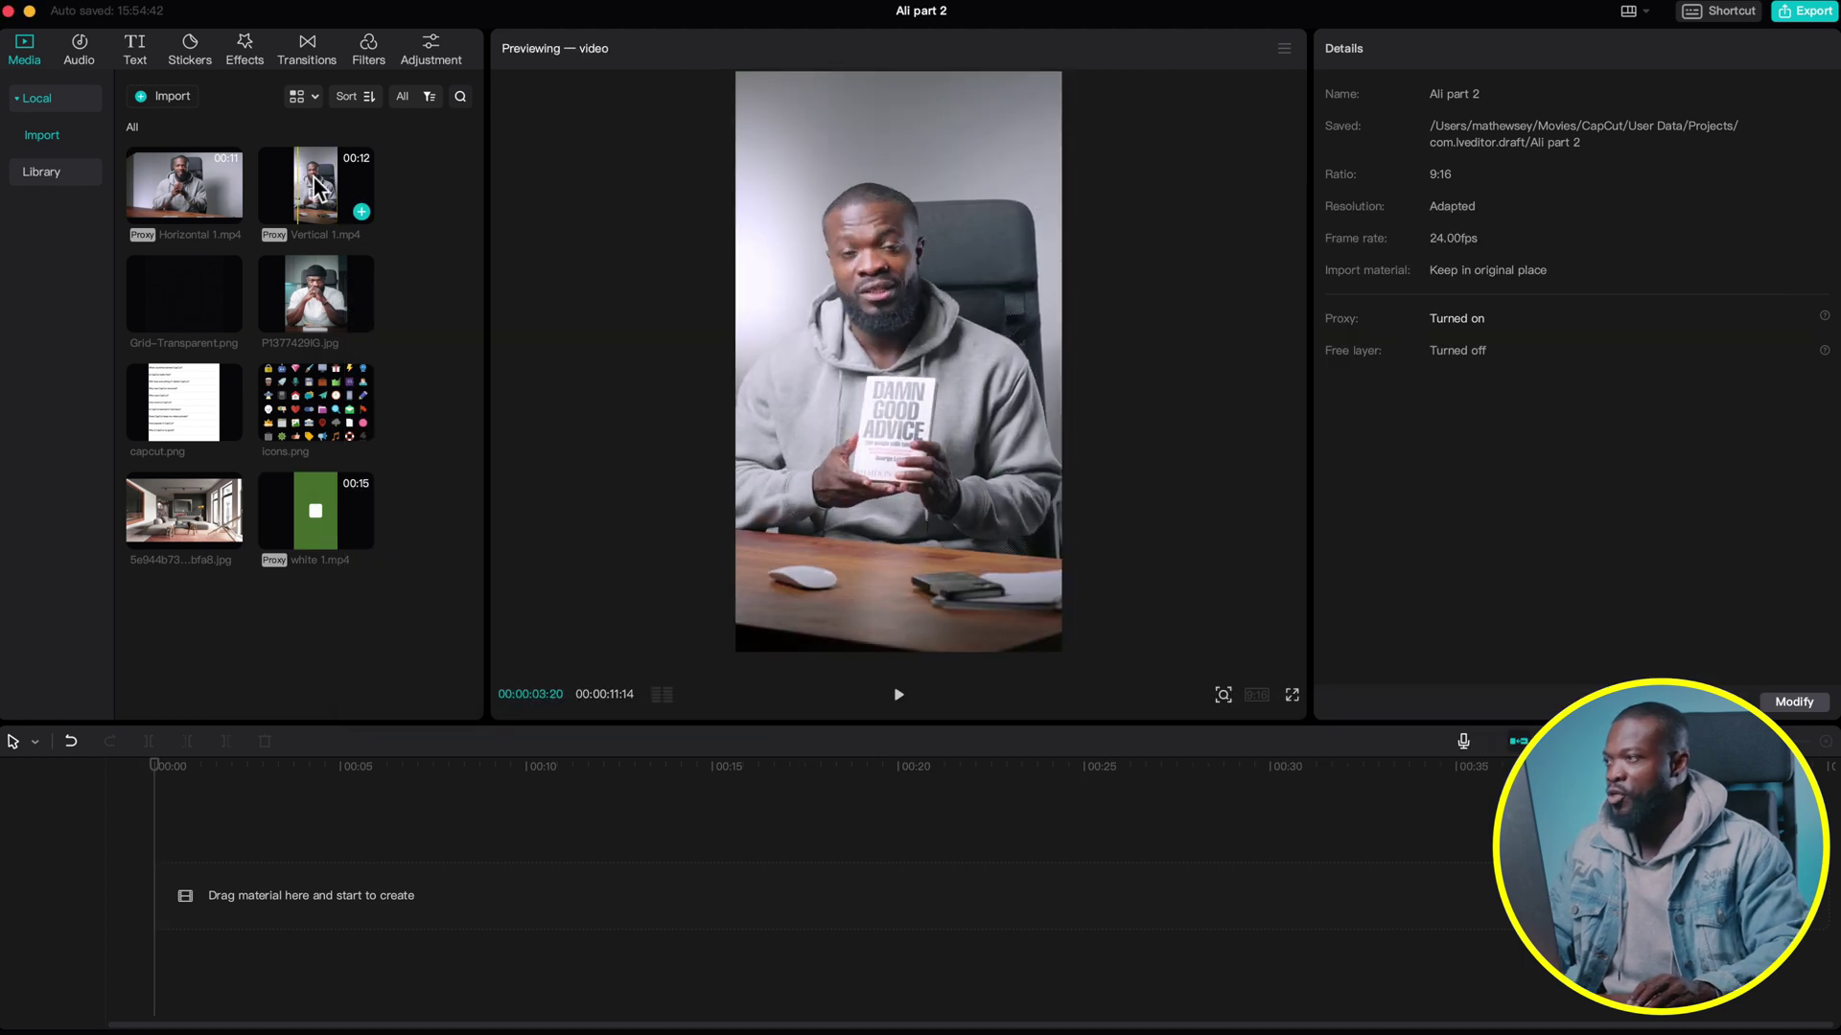
Place Vertical 1.mp4 at the timeline's start with white 1.mp4 on the track above, and trim white 1.mp4 to the same length.
left_click(328, 189)
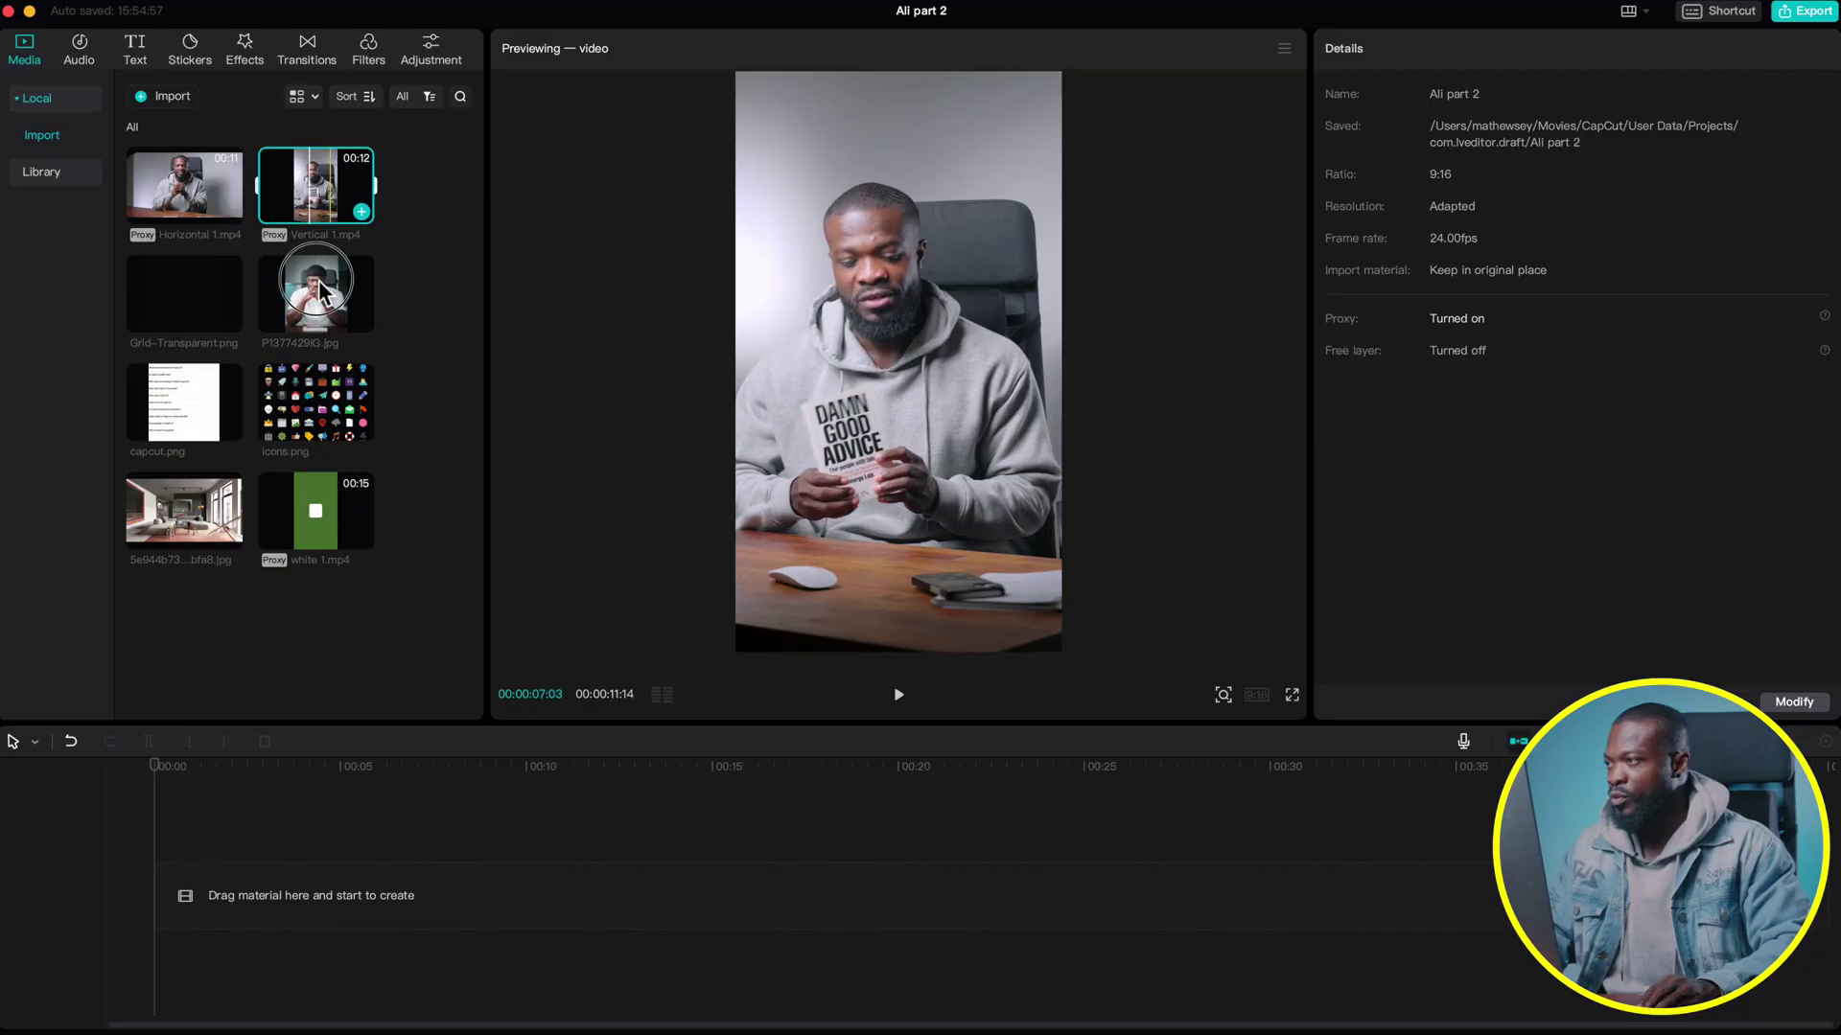
left_click_drag(321, 292, 201, 906)
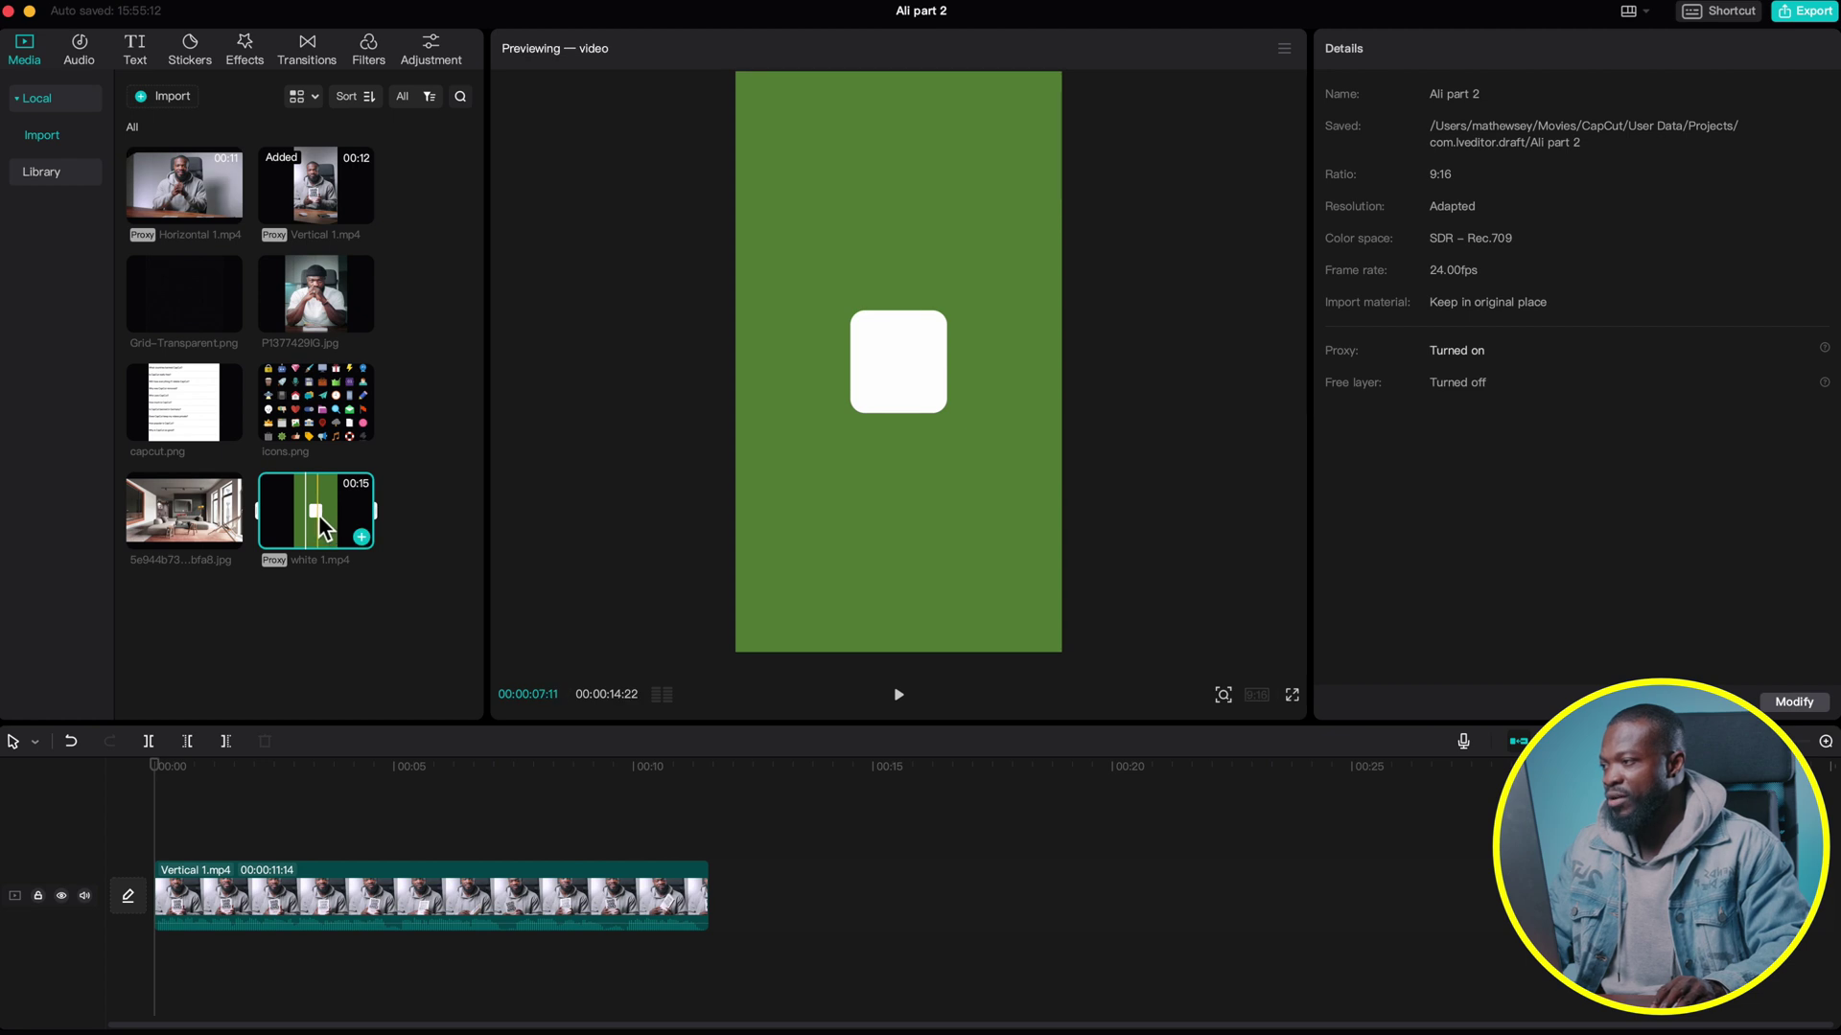
left_click_drag(326, 527, 178, 837)
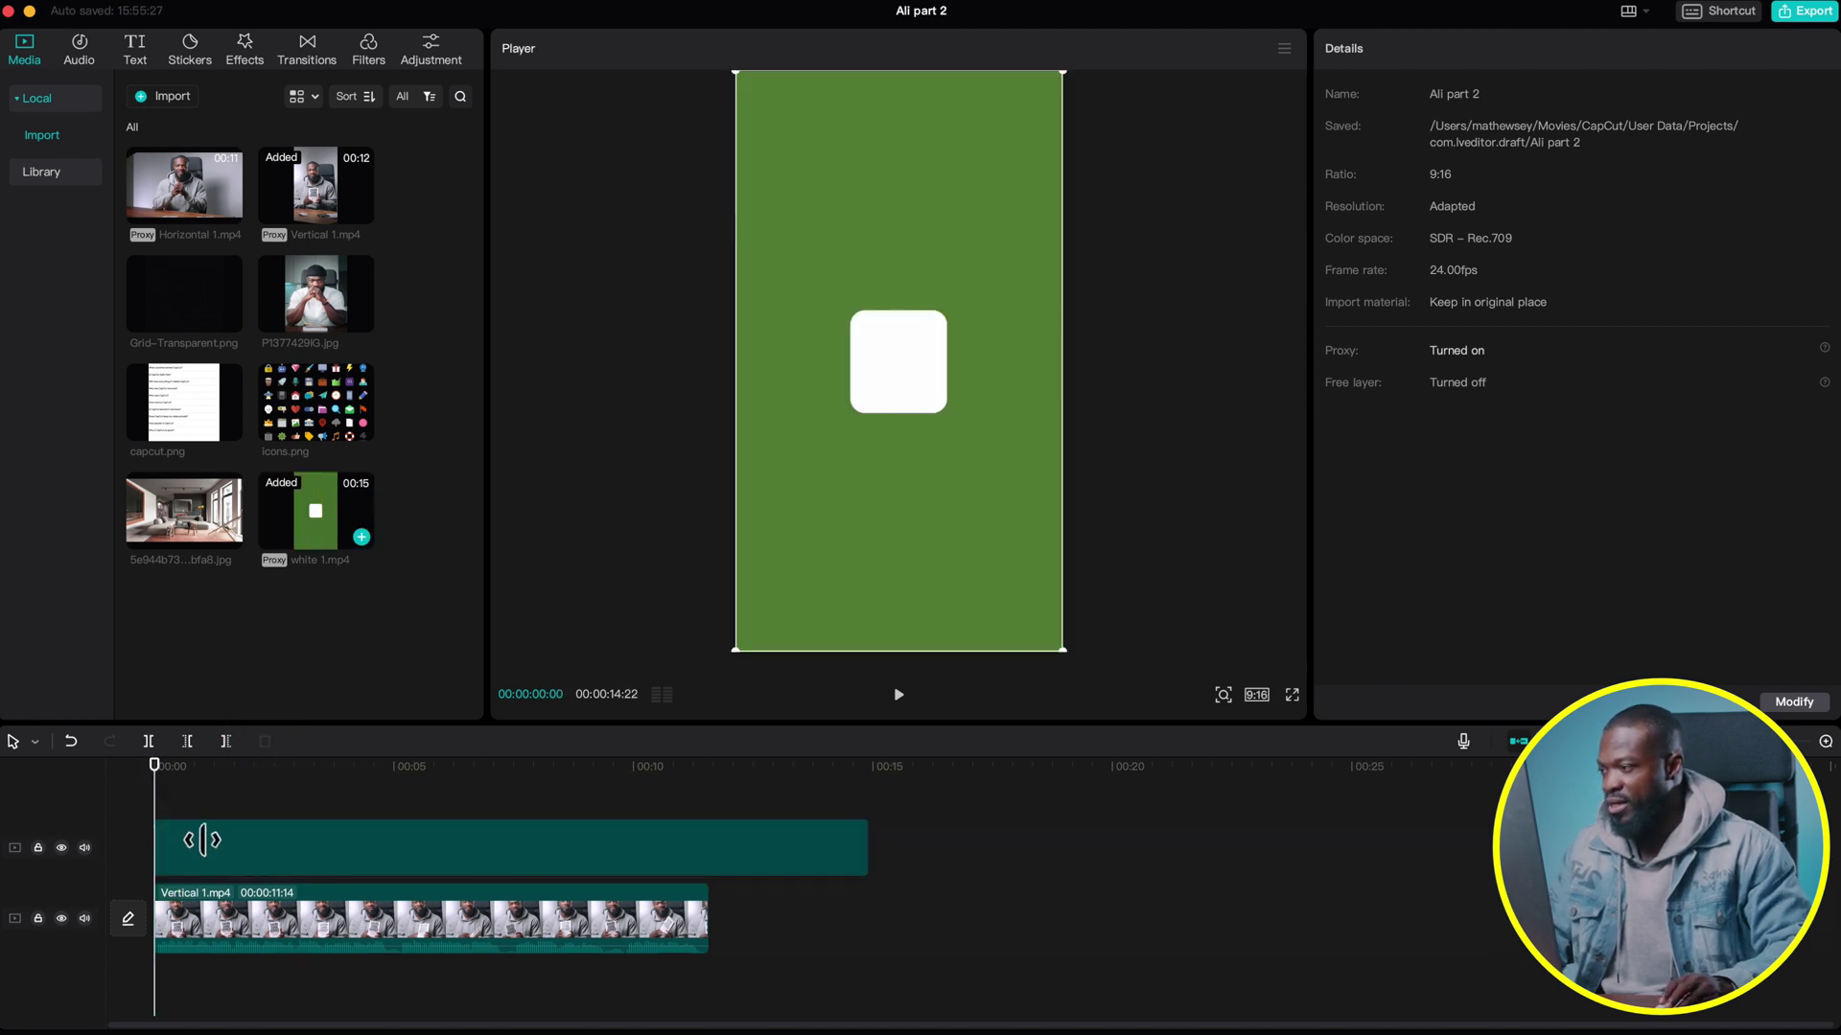
left_click_drag(870, 850, 707, 852)
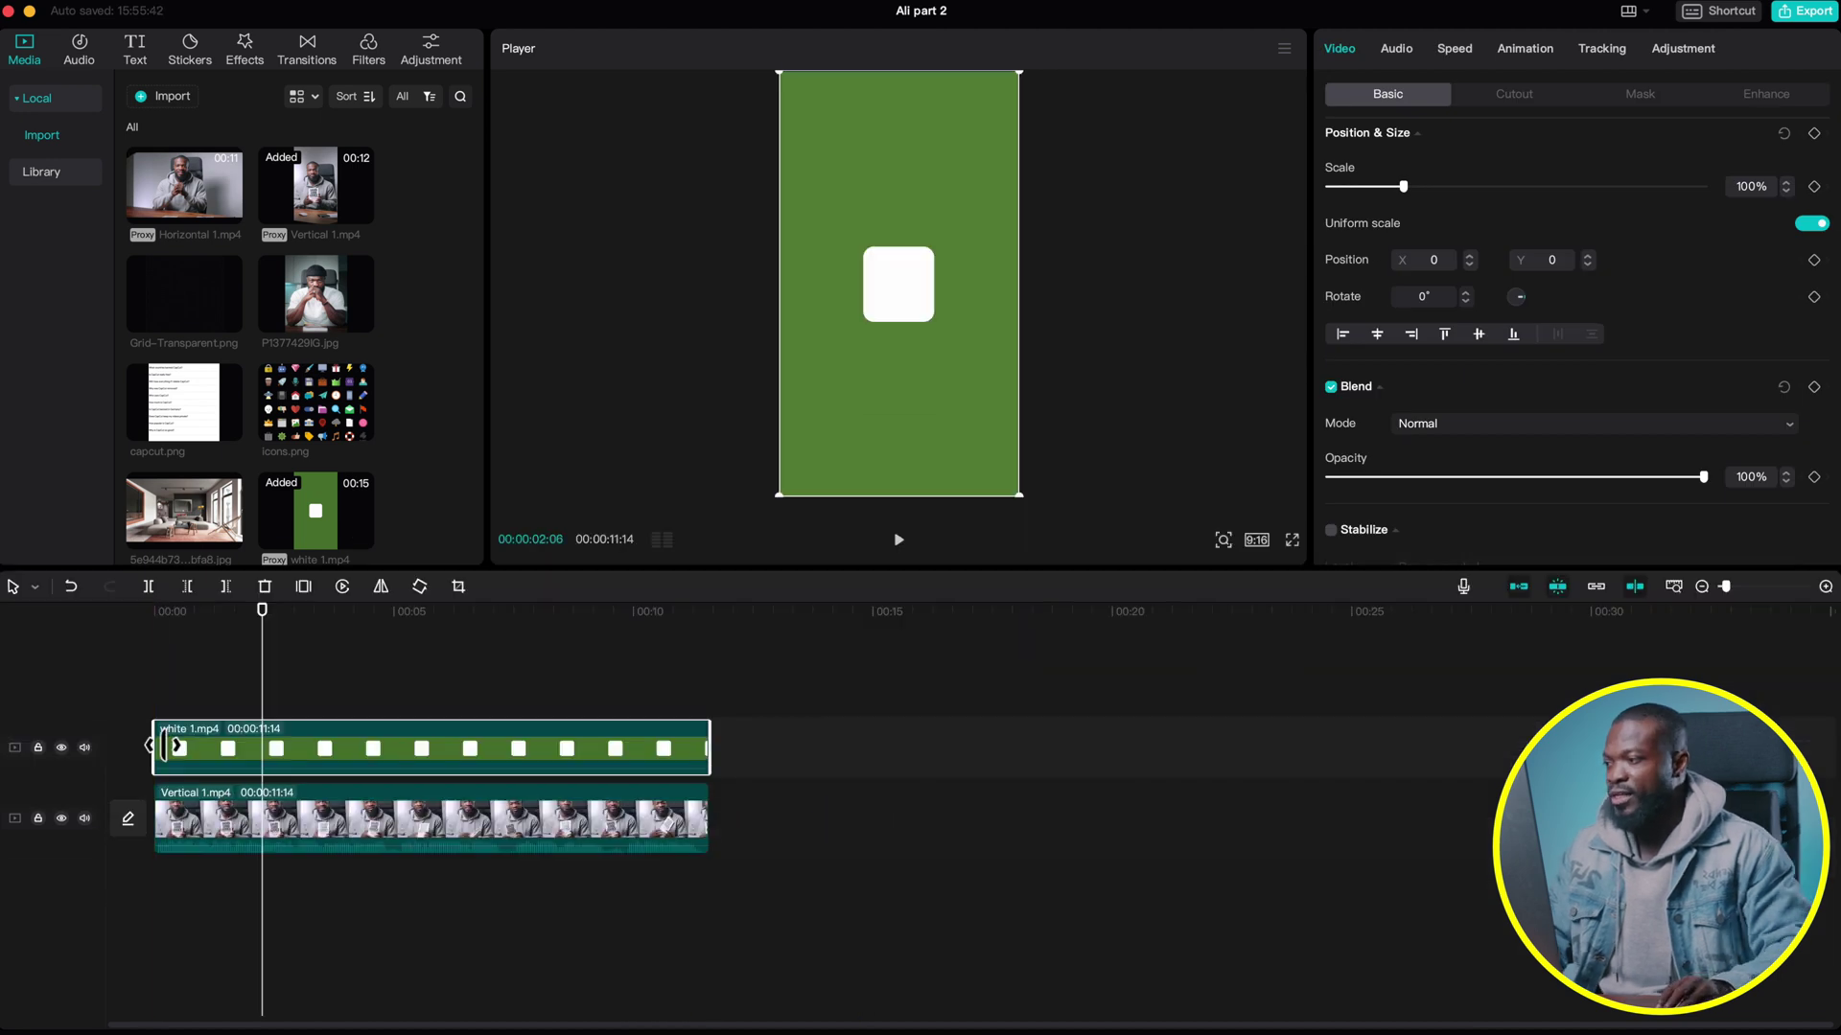
Key out the green background of white 1.mp4 with Chroma key at strength 21.
left_click(317, 767)
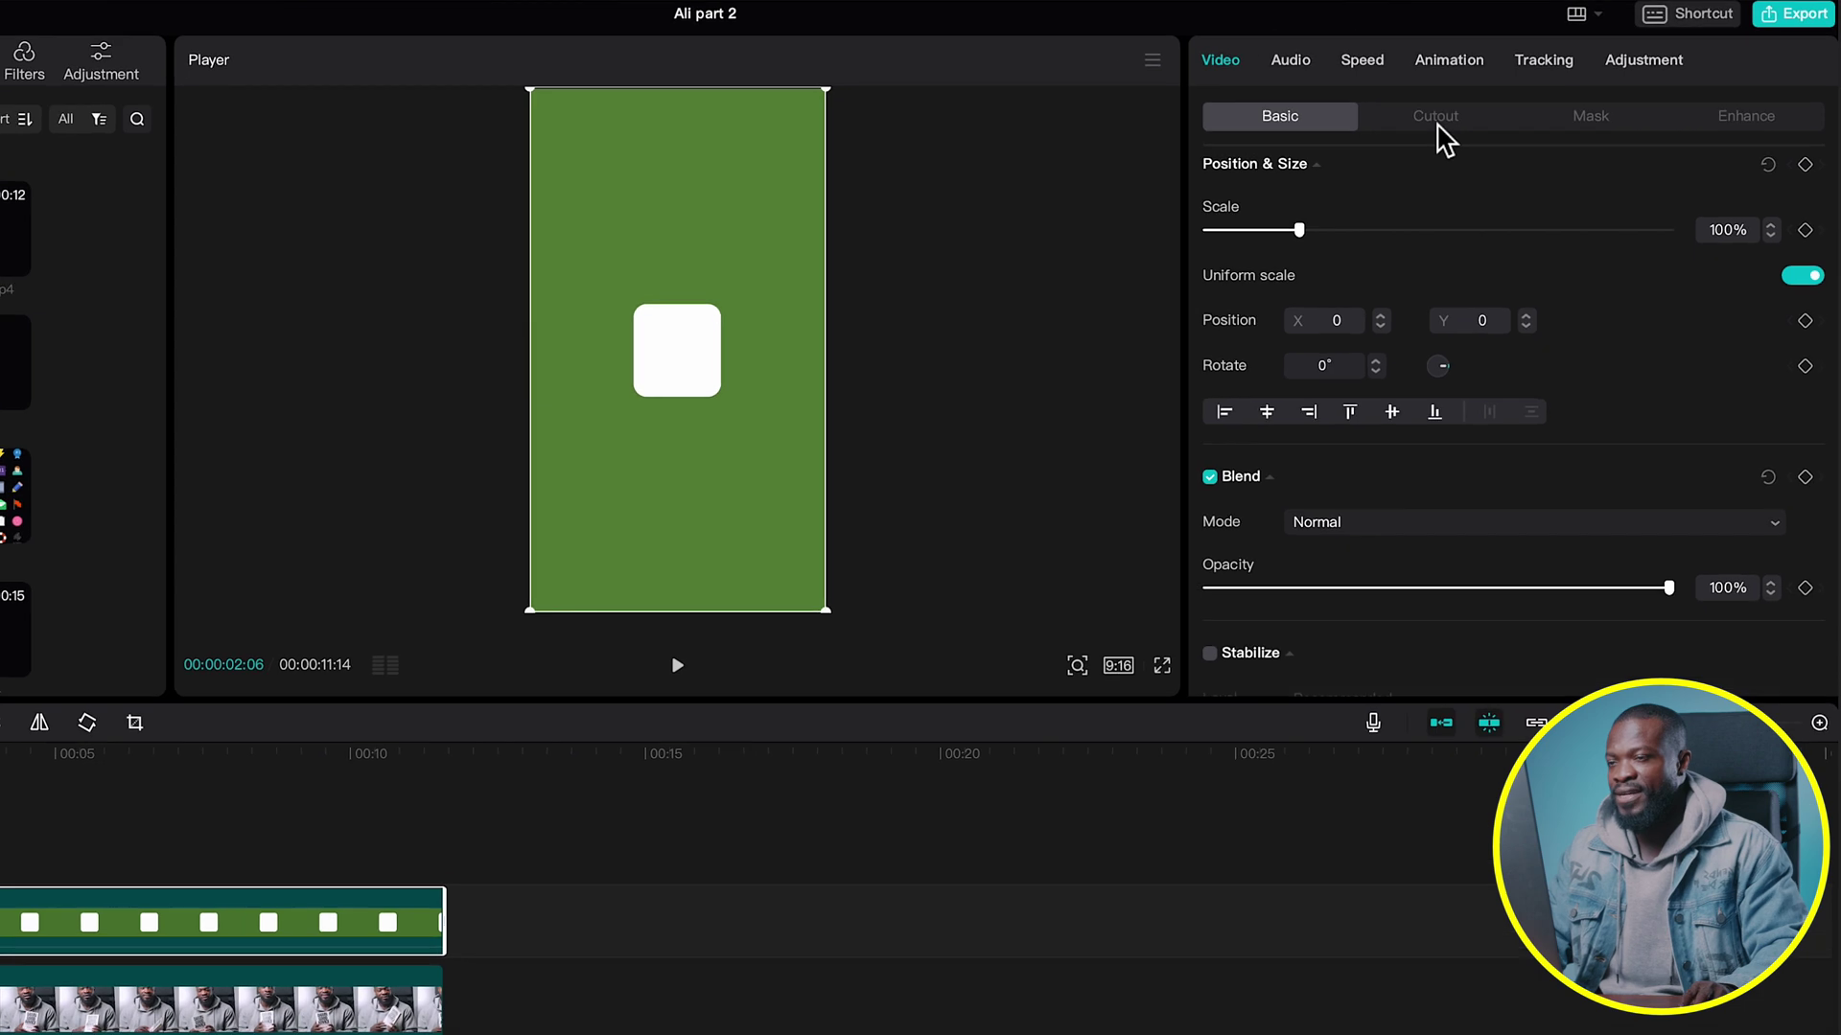
left_click(1515, 95)
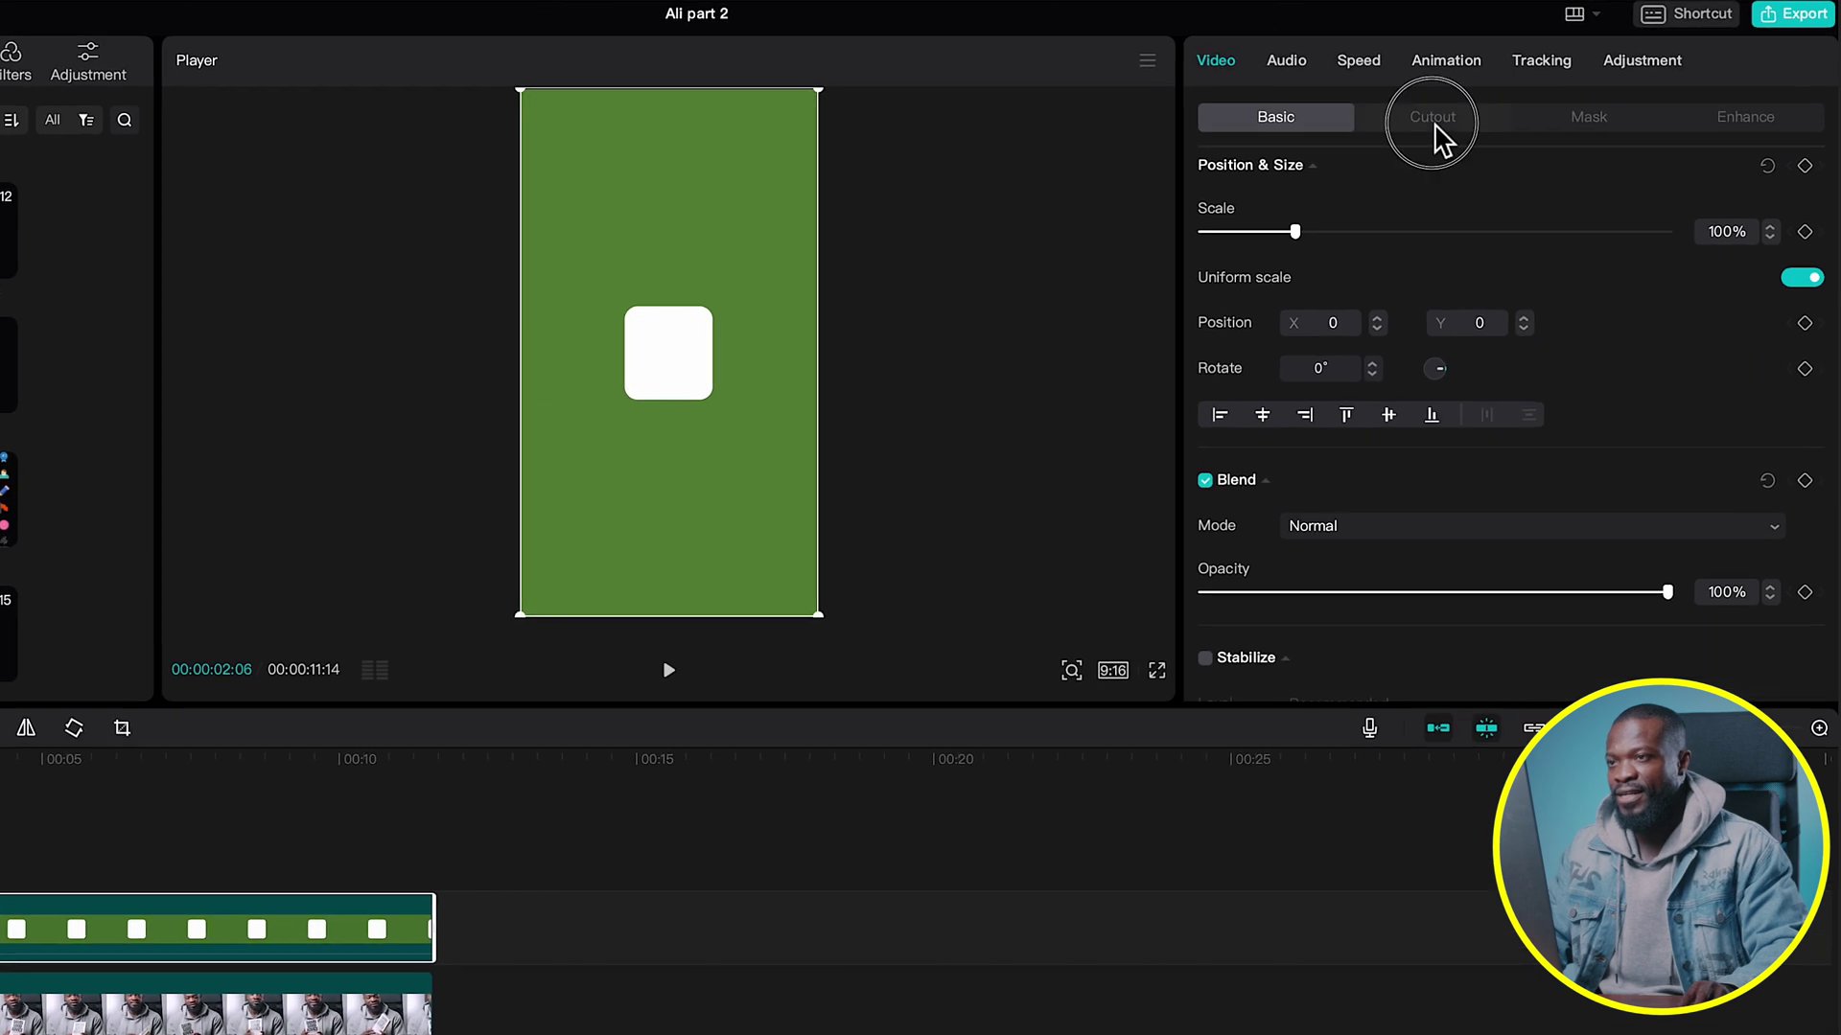
left_click(1224, 192)
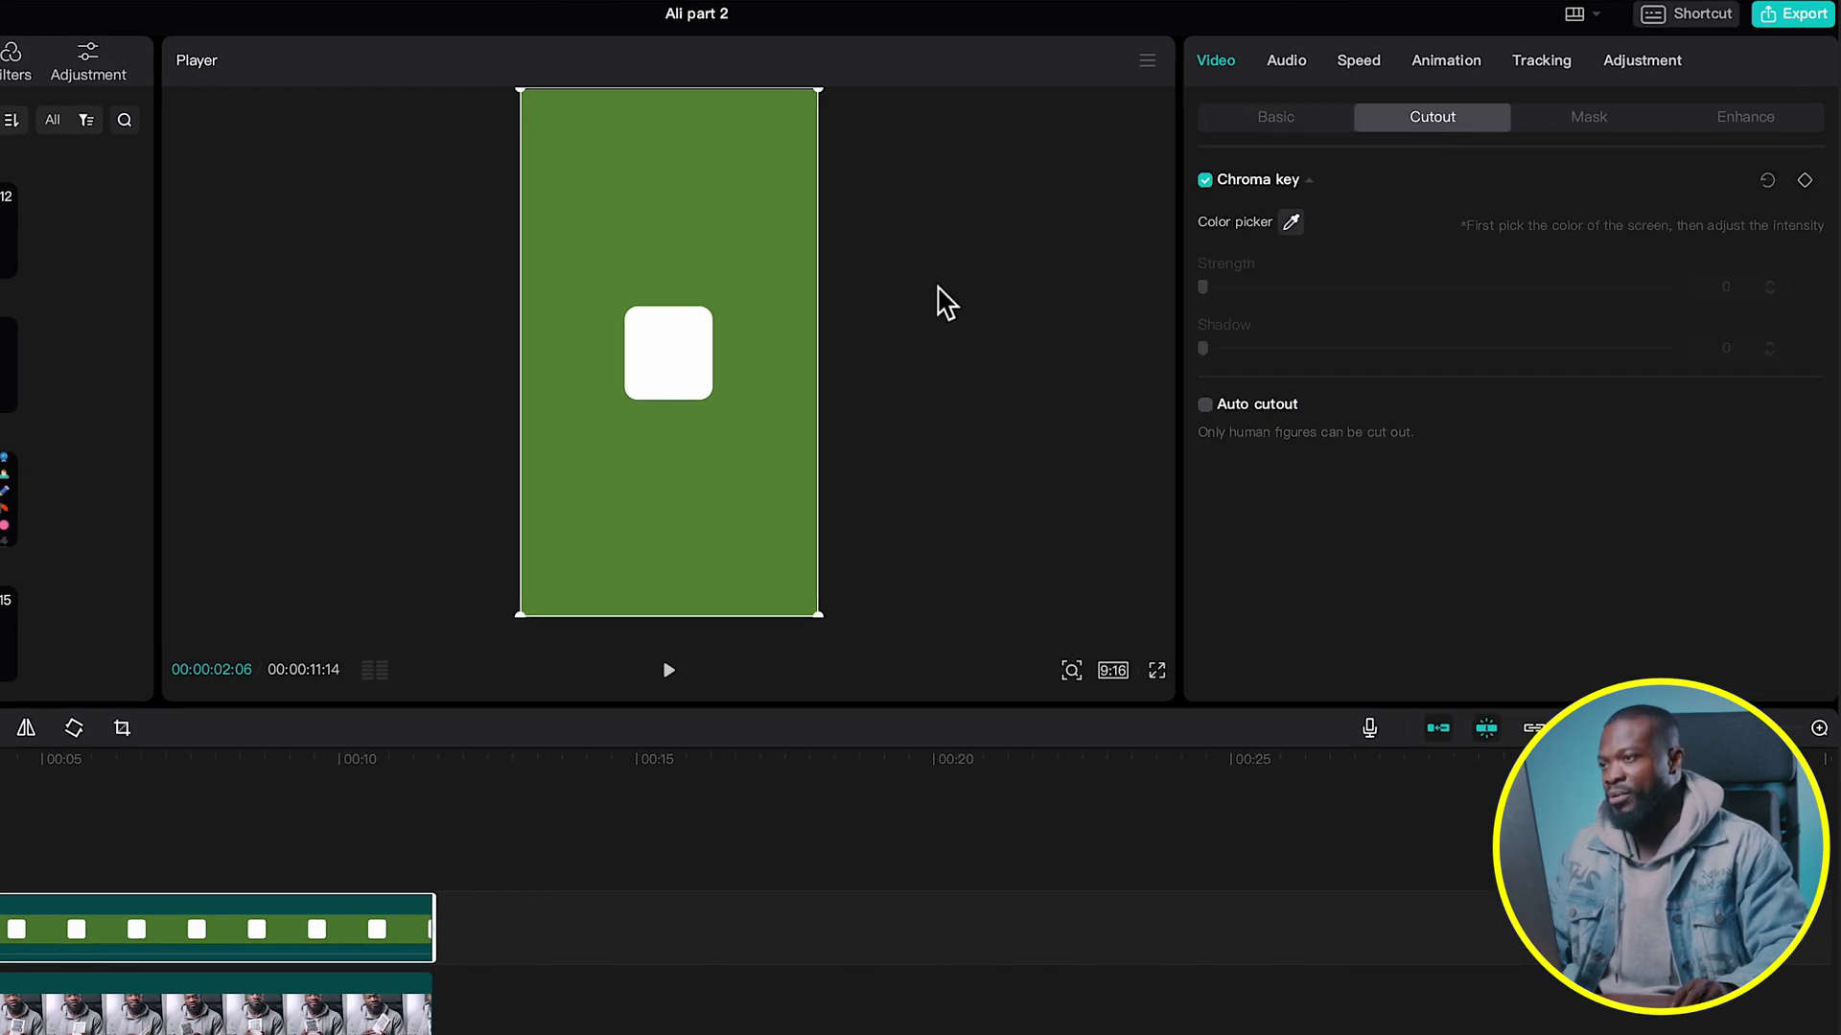
left_click(731, 201)
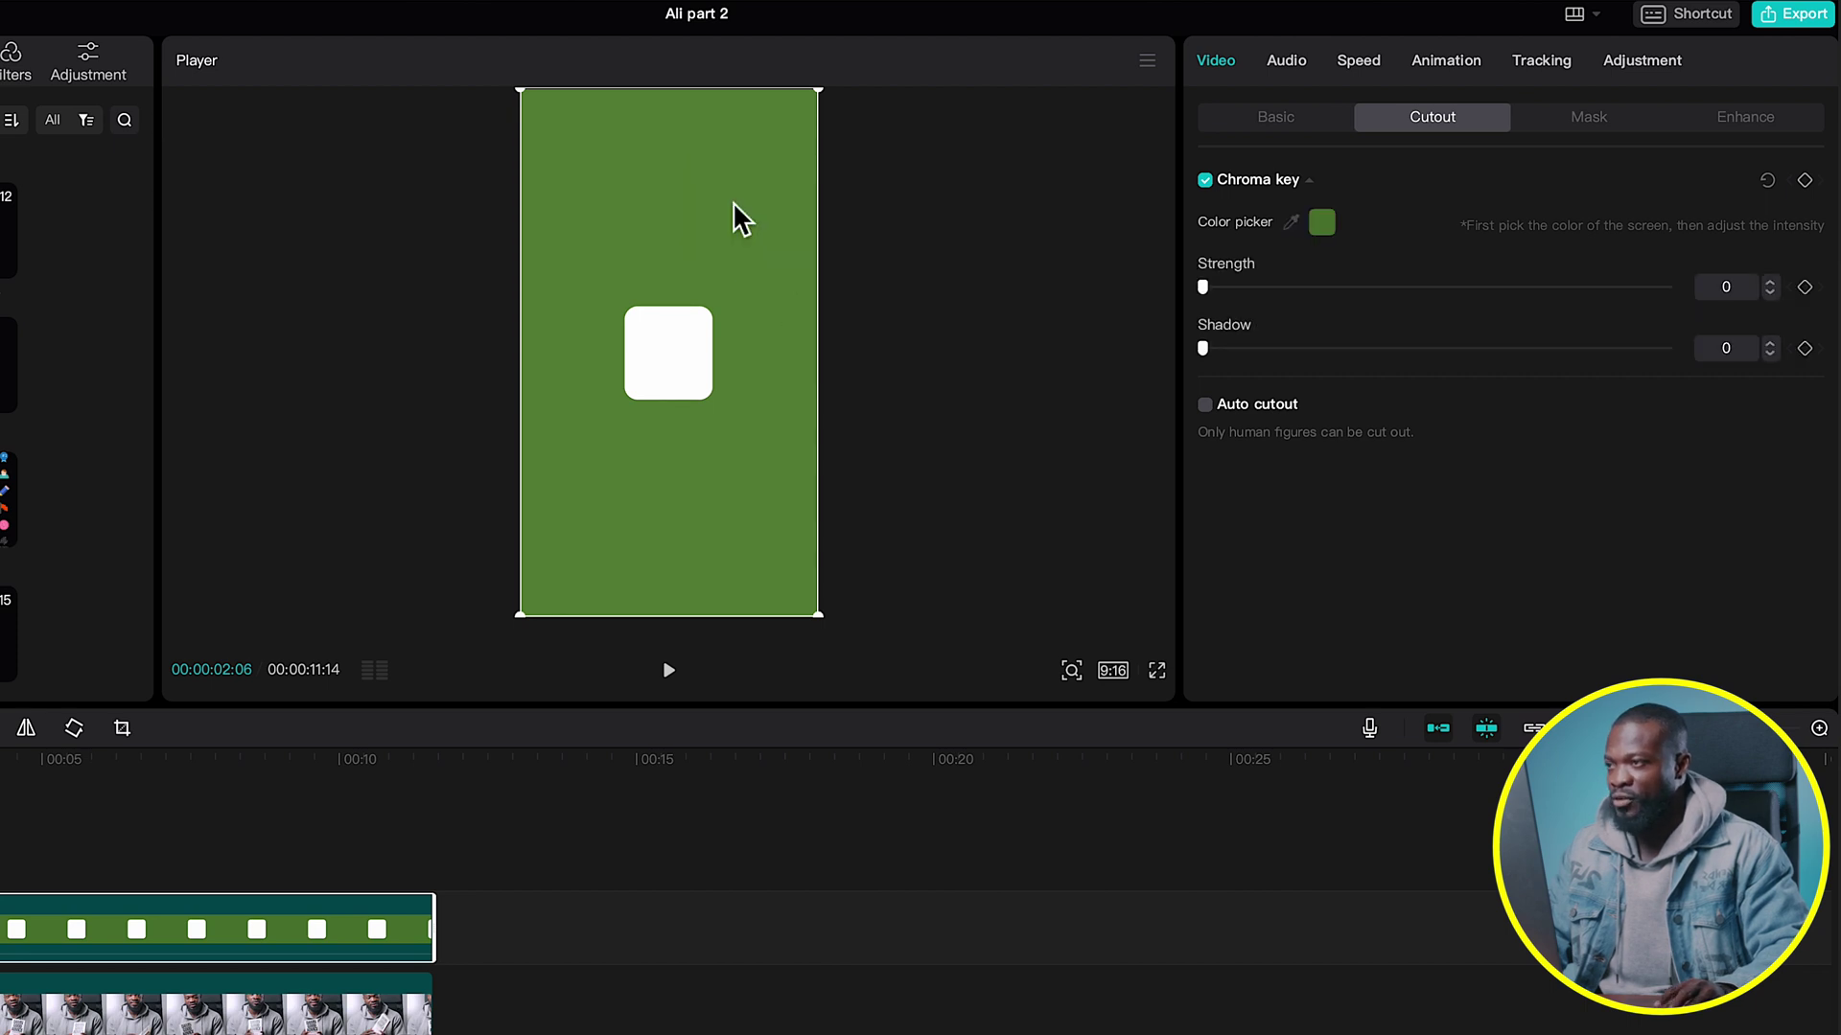
left_click_drag(1204, 288, 1310, 297)
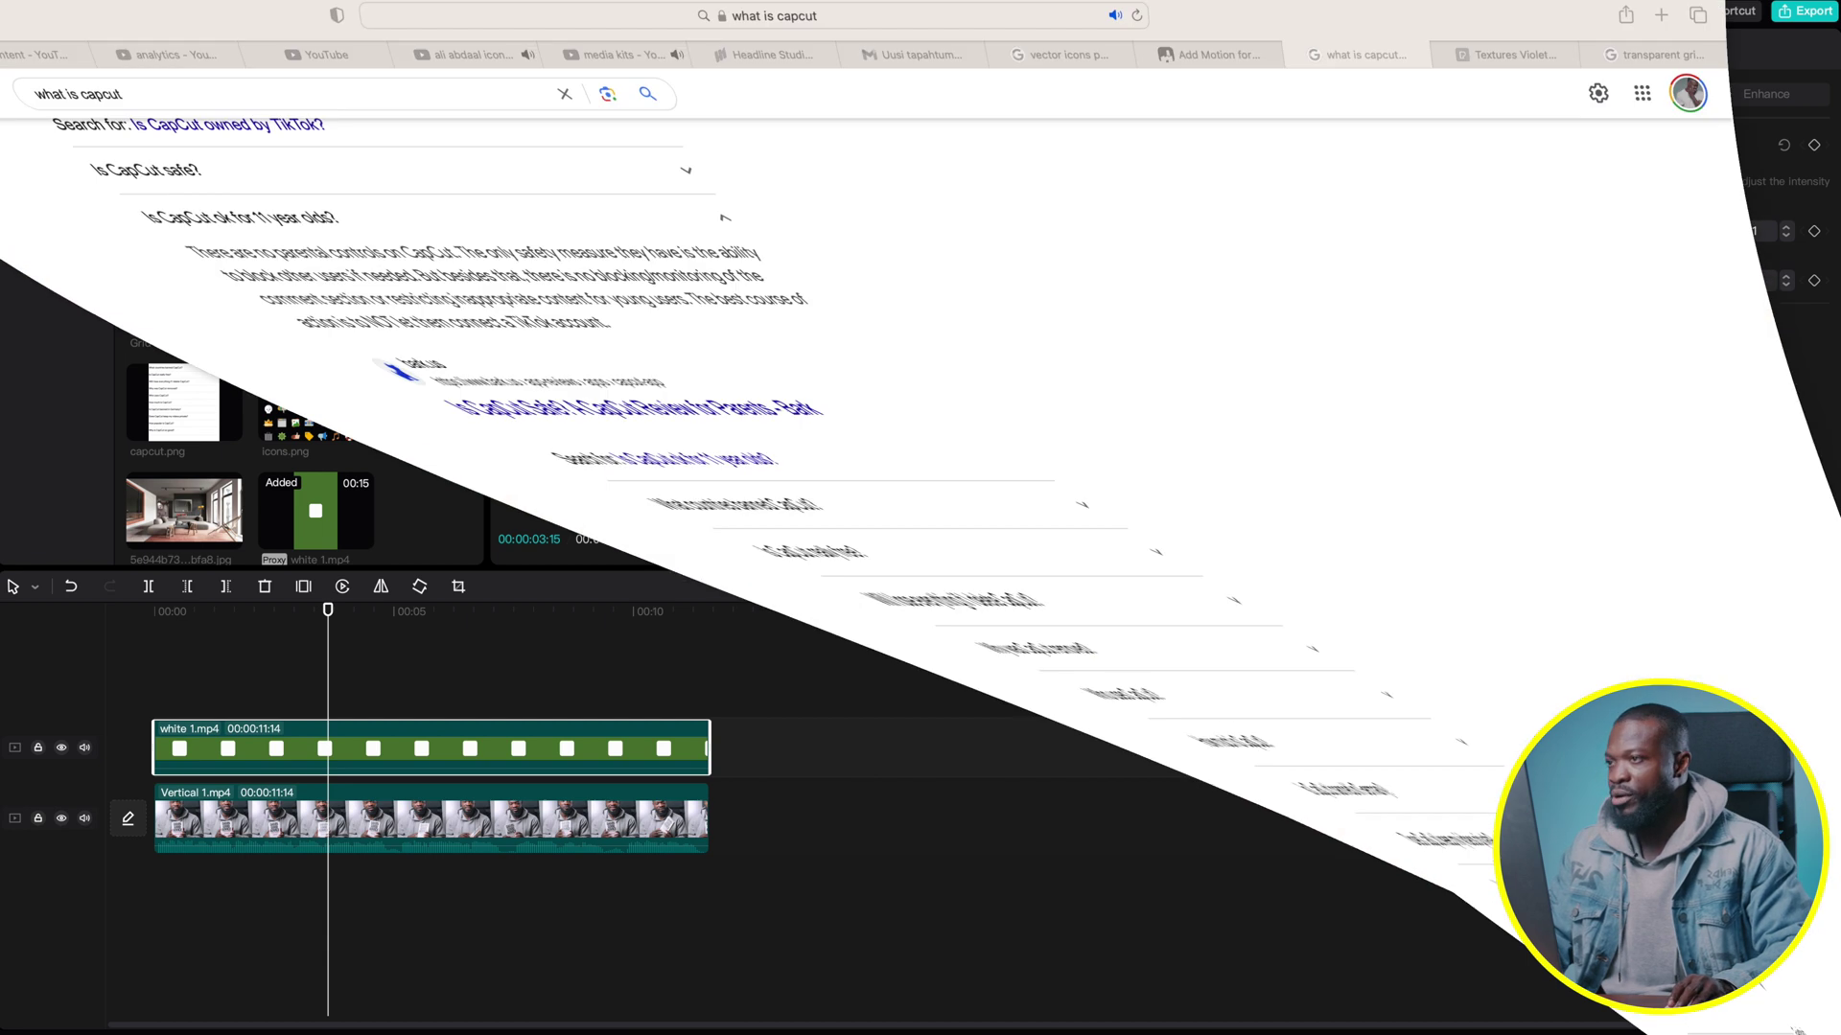
In the browser, search Google Images for "vectors icon" filtered to transparent images, and save the colourful icon set to Downloads.
type("vectors icon")
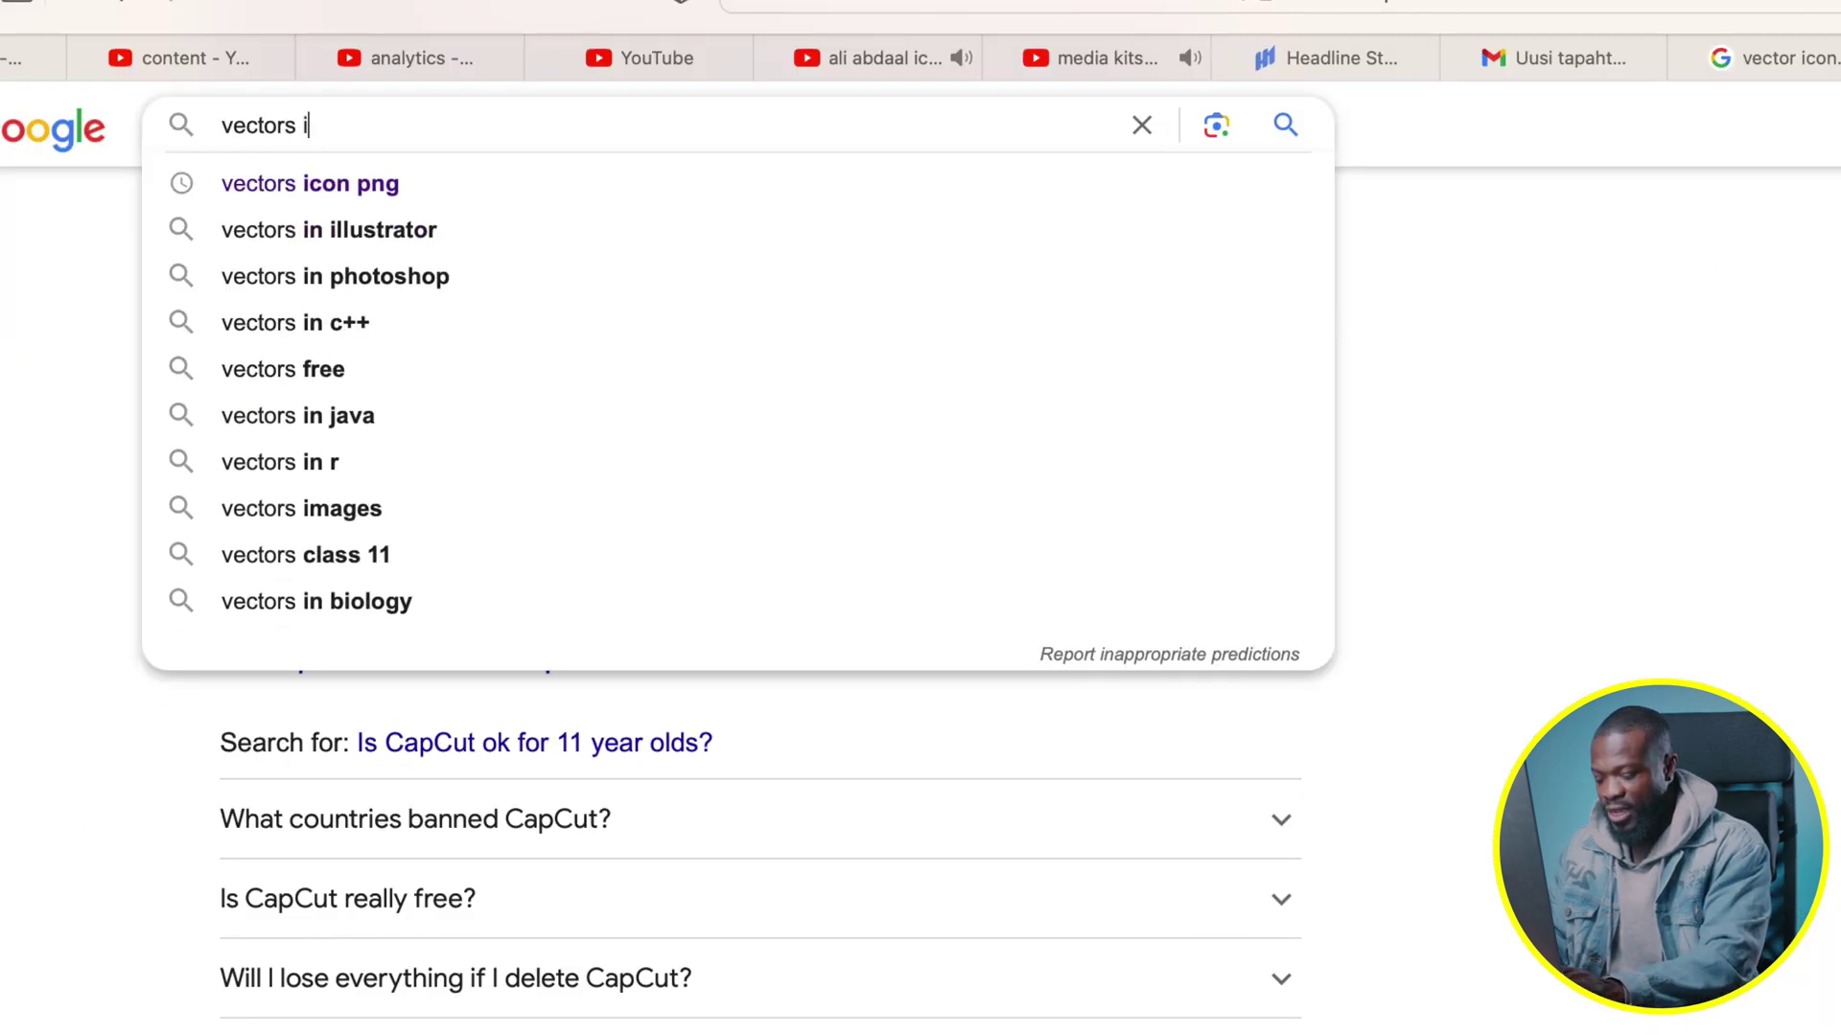
key("Return")
left_click(273, 268)
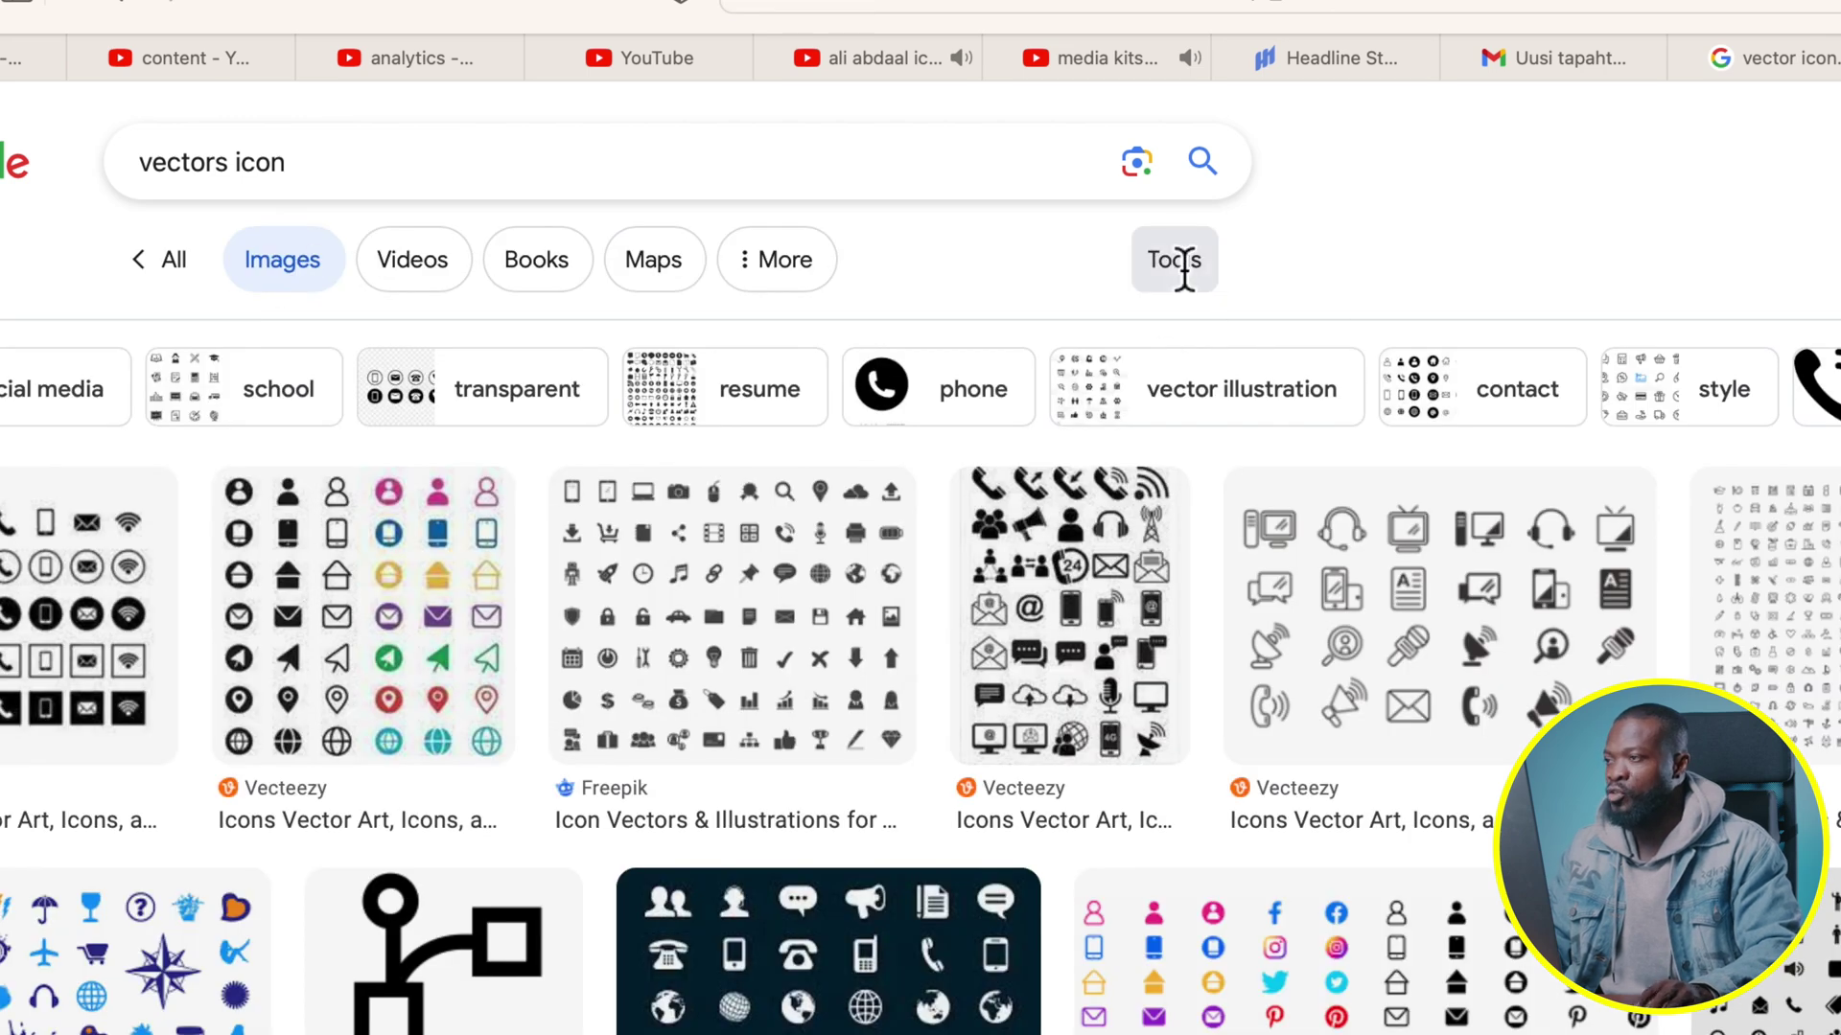
left_click(1179, 264)
left_click(778, 358)
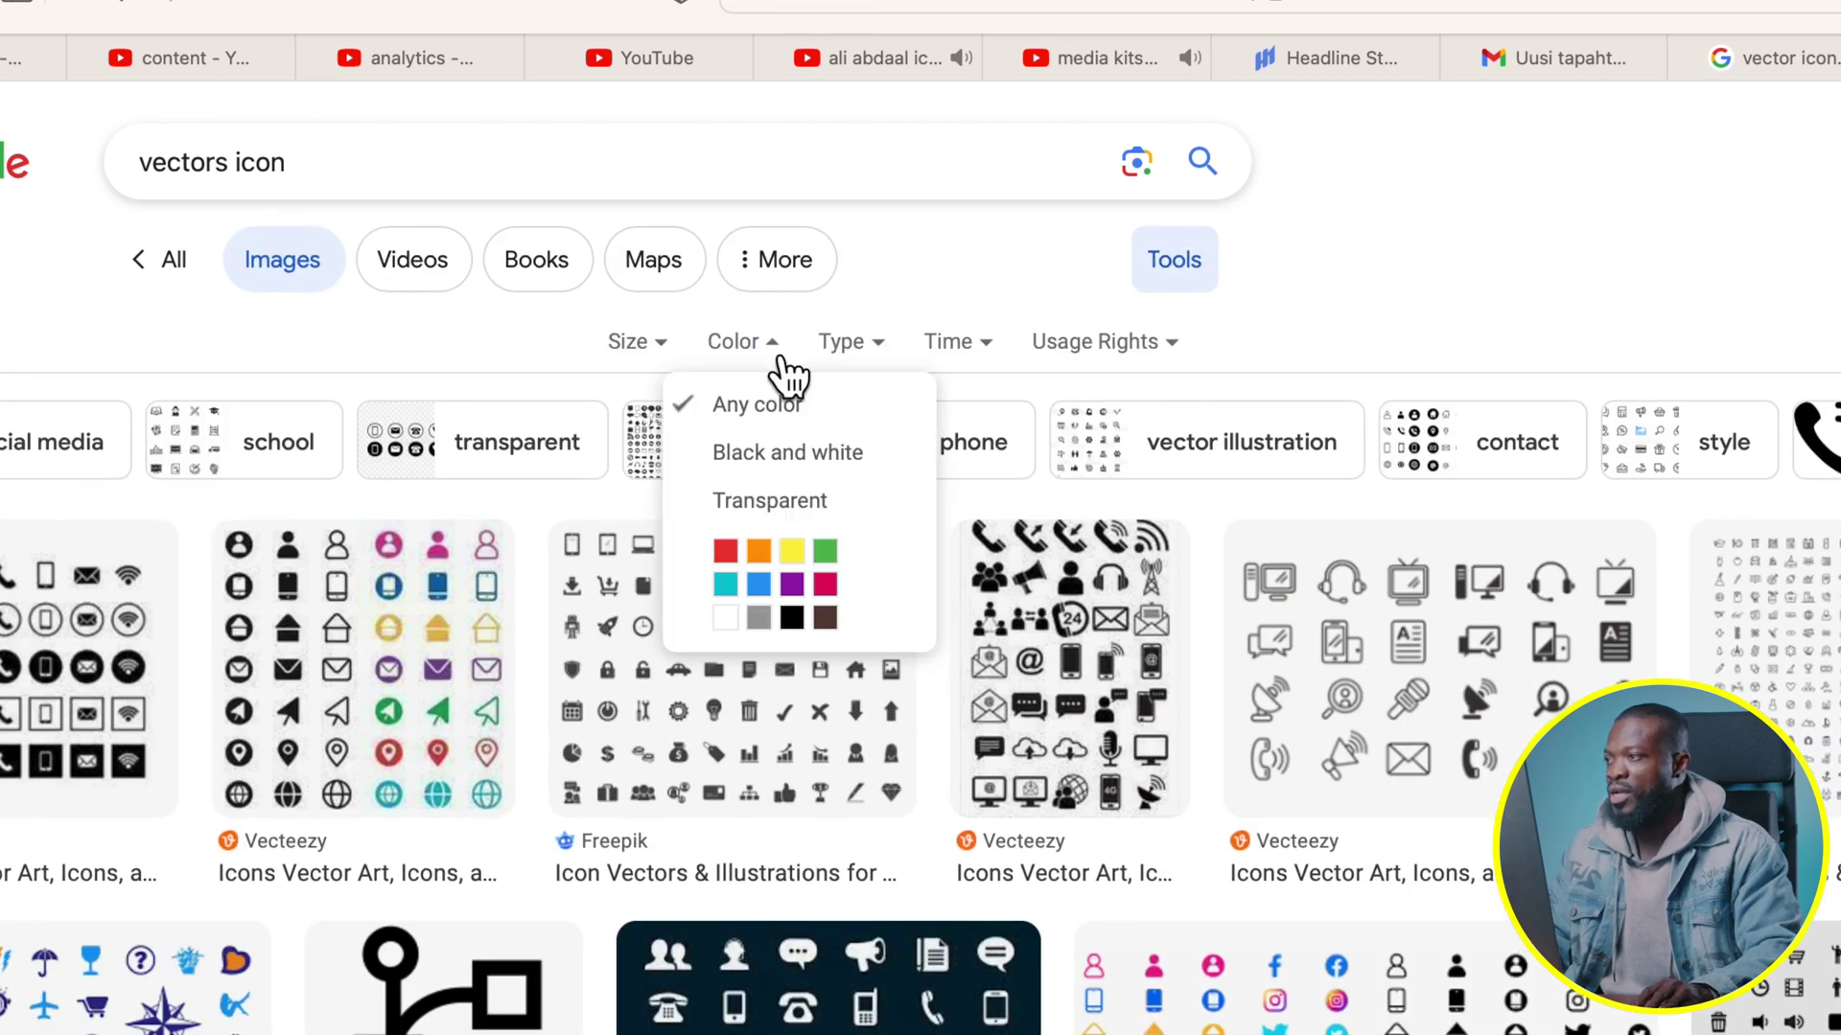
left_click(811, 533)
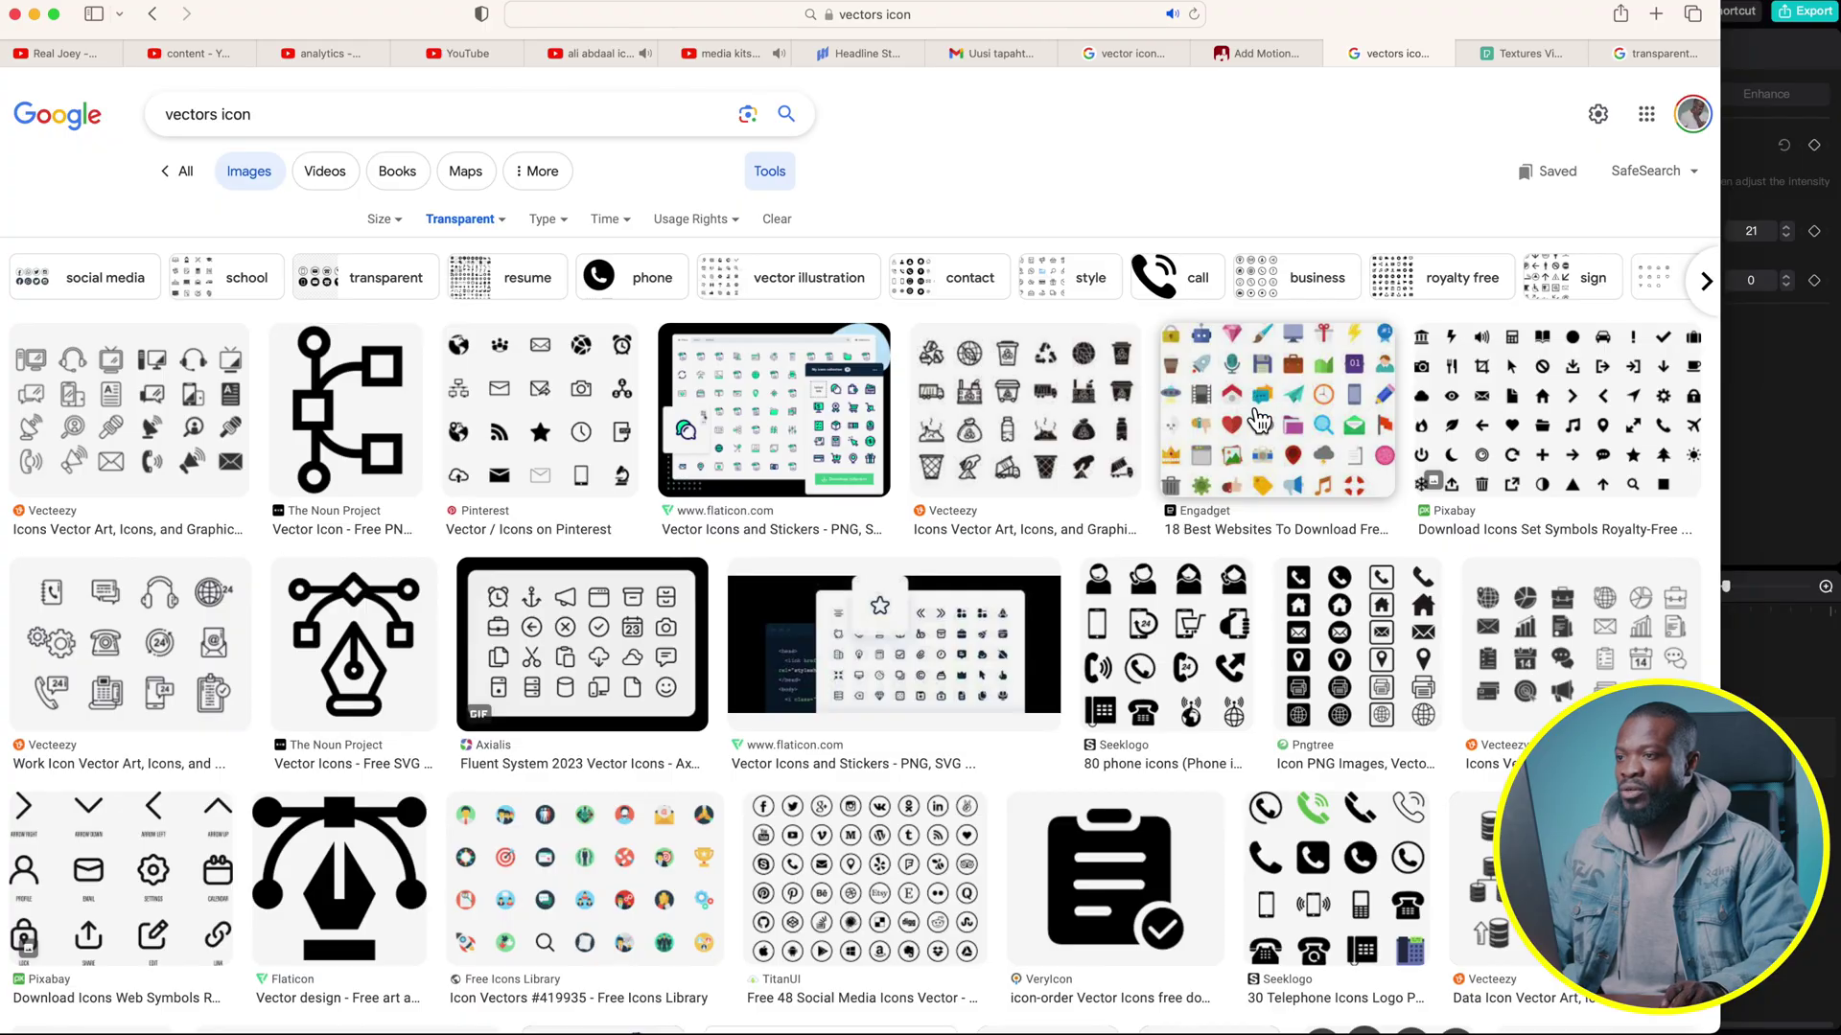
right_click(1222, 414)
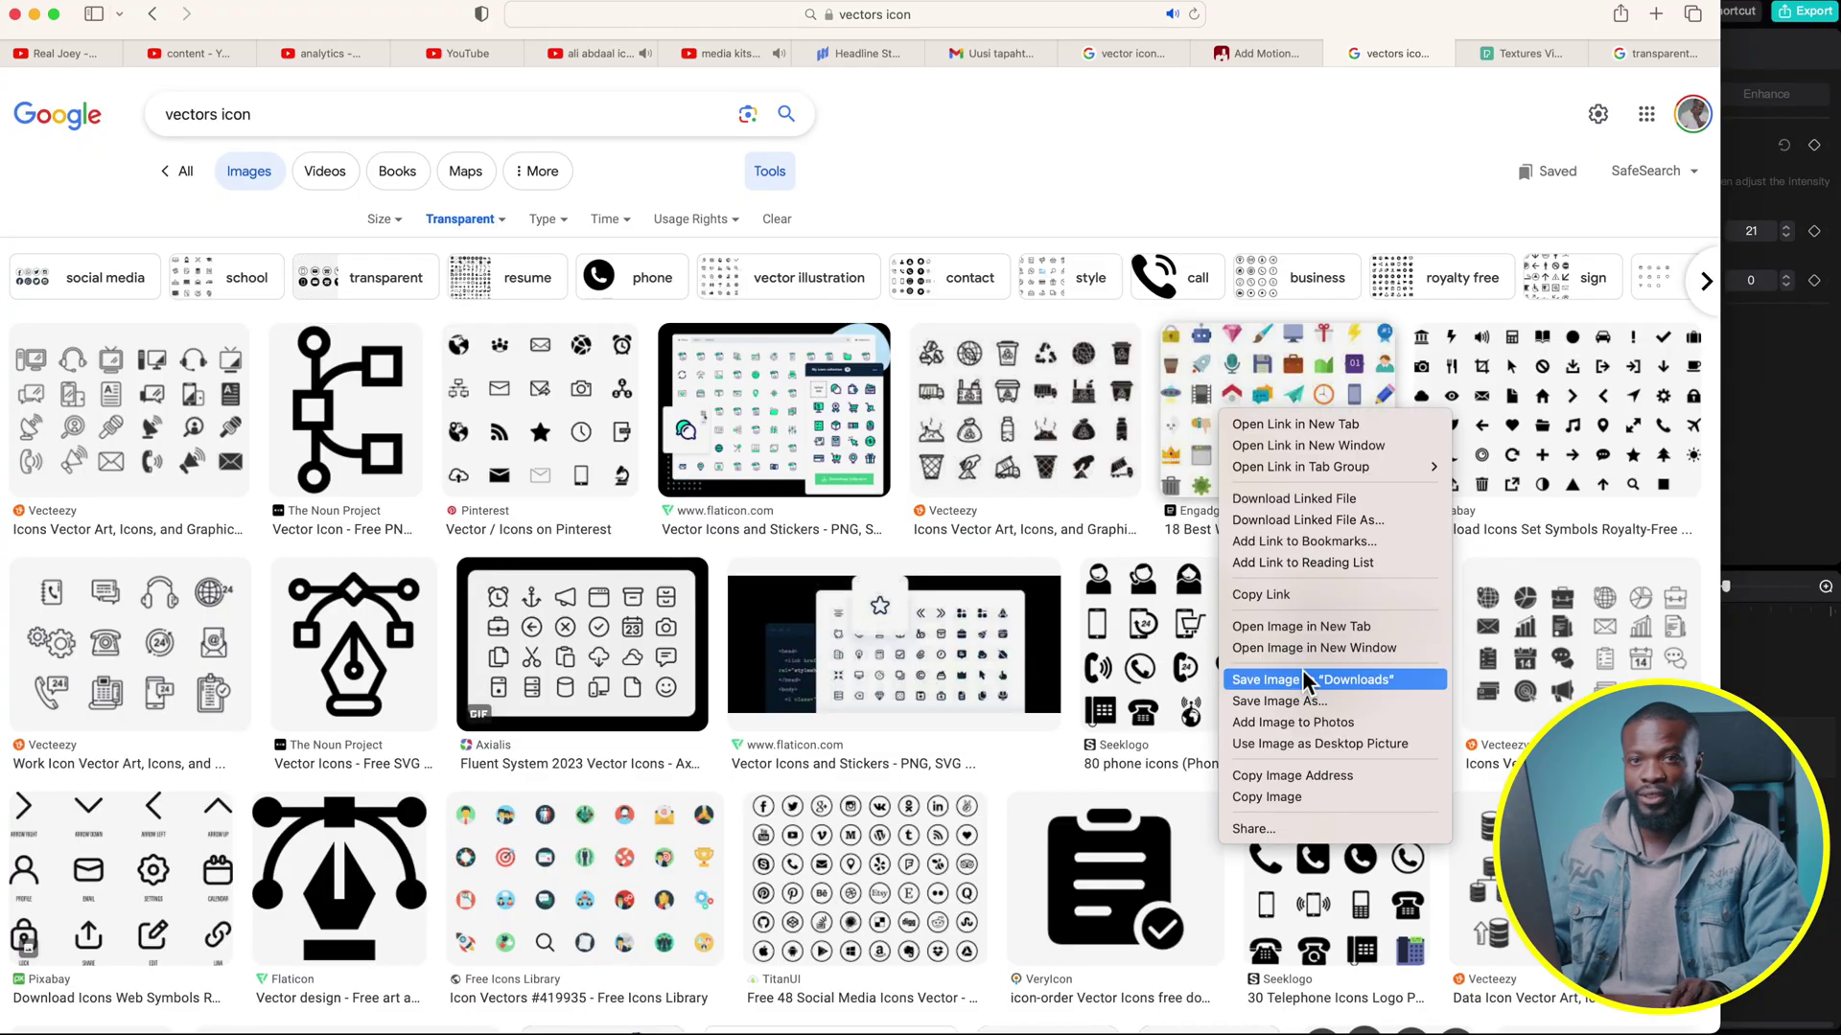
left_click(1301, 670)
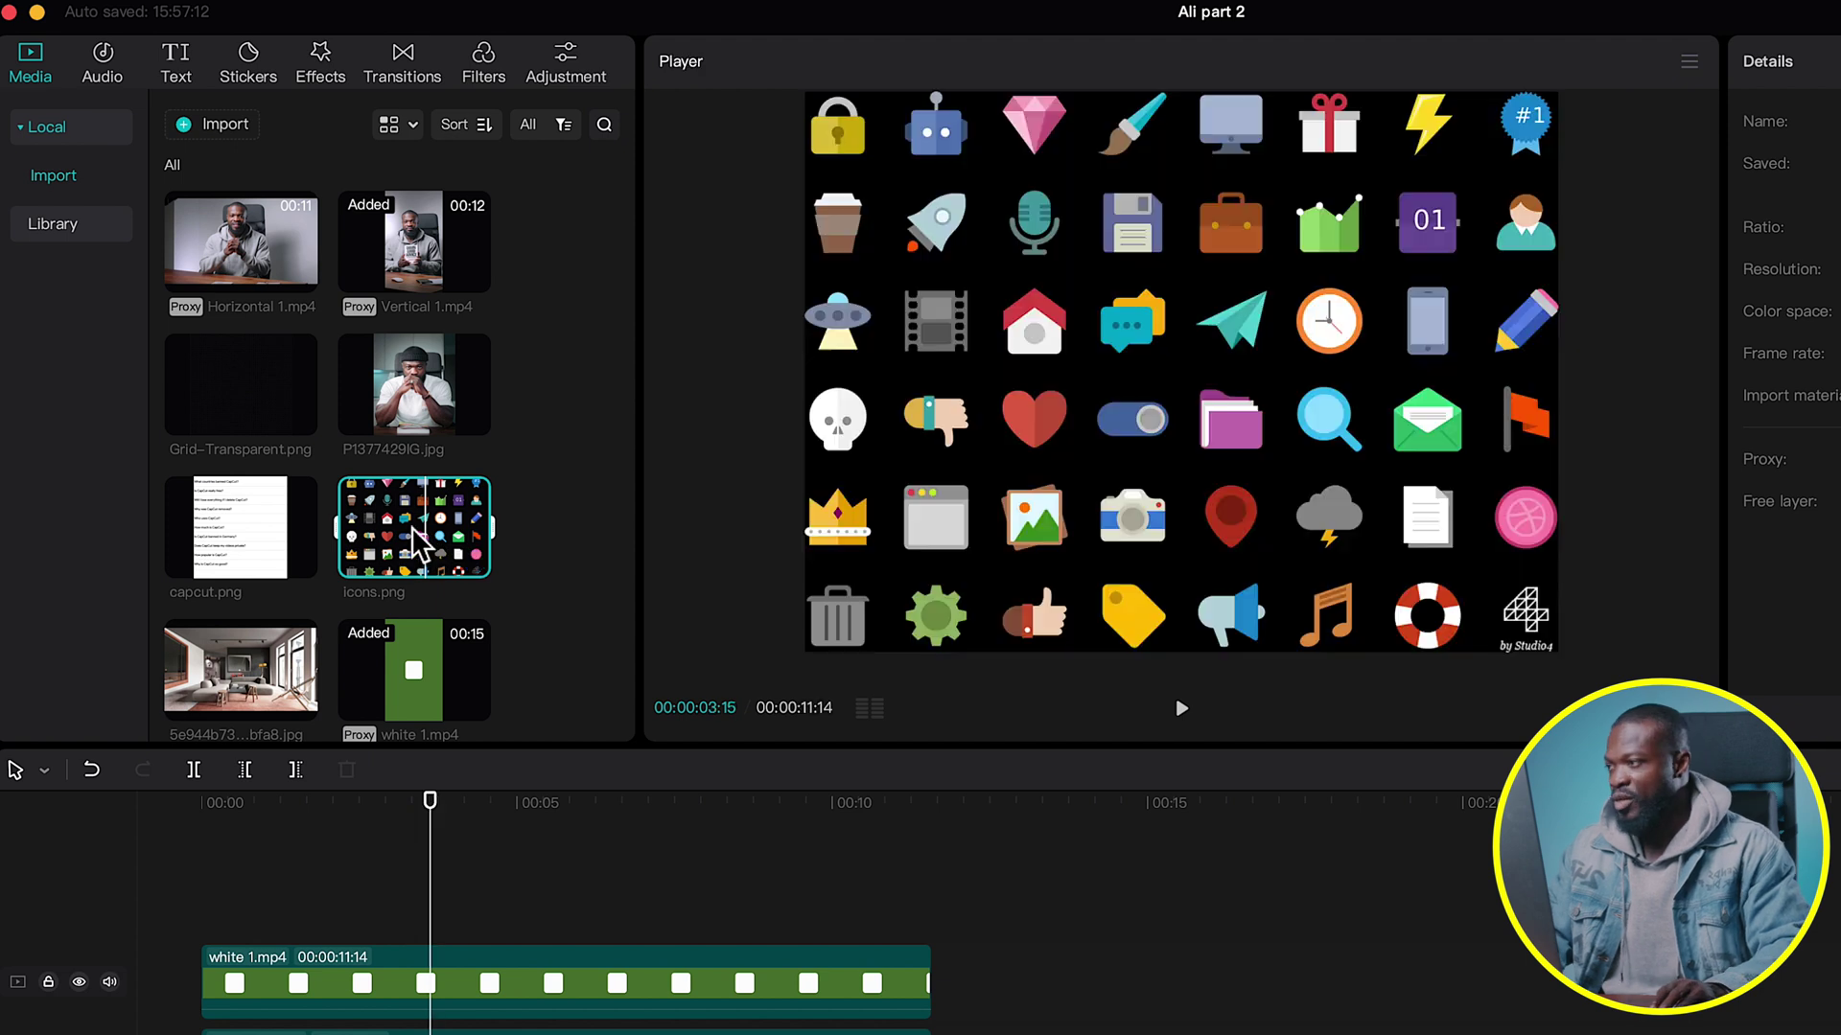
Add icons.png on a new top track from the timeline's start and extend it to the end of the other clips.
left_click_drag(412, 541, 247, 710)
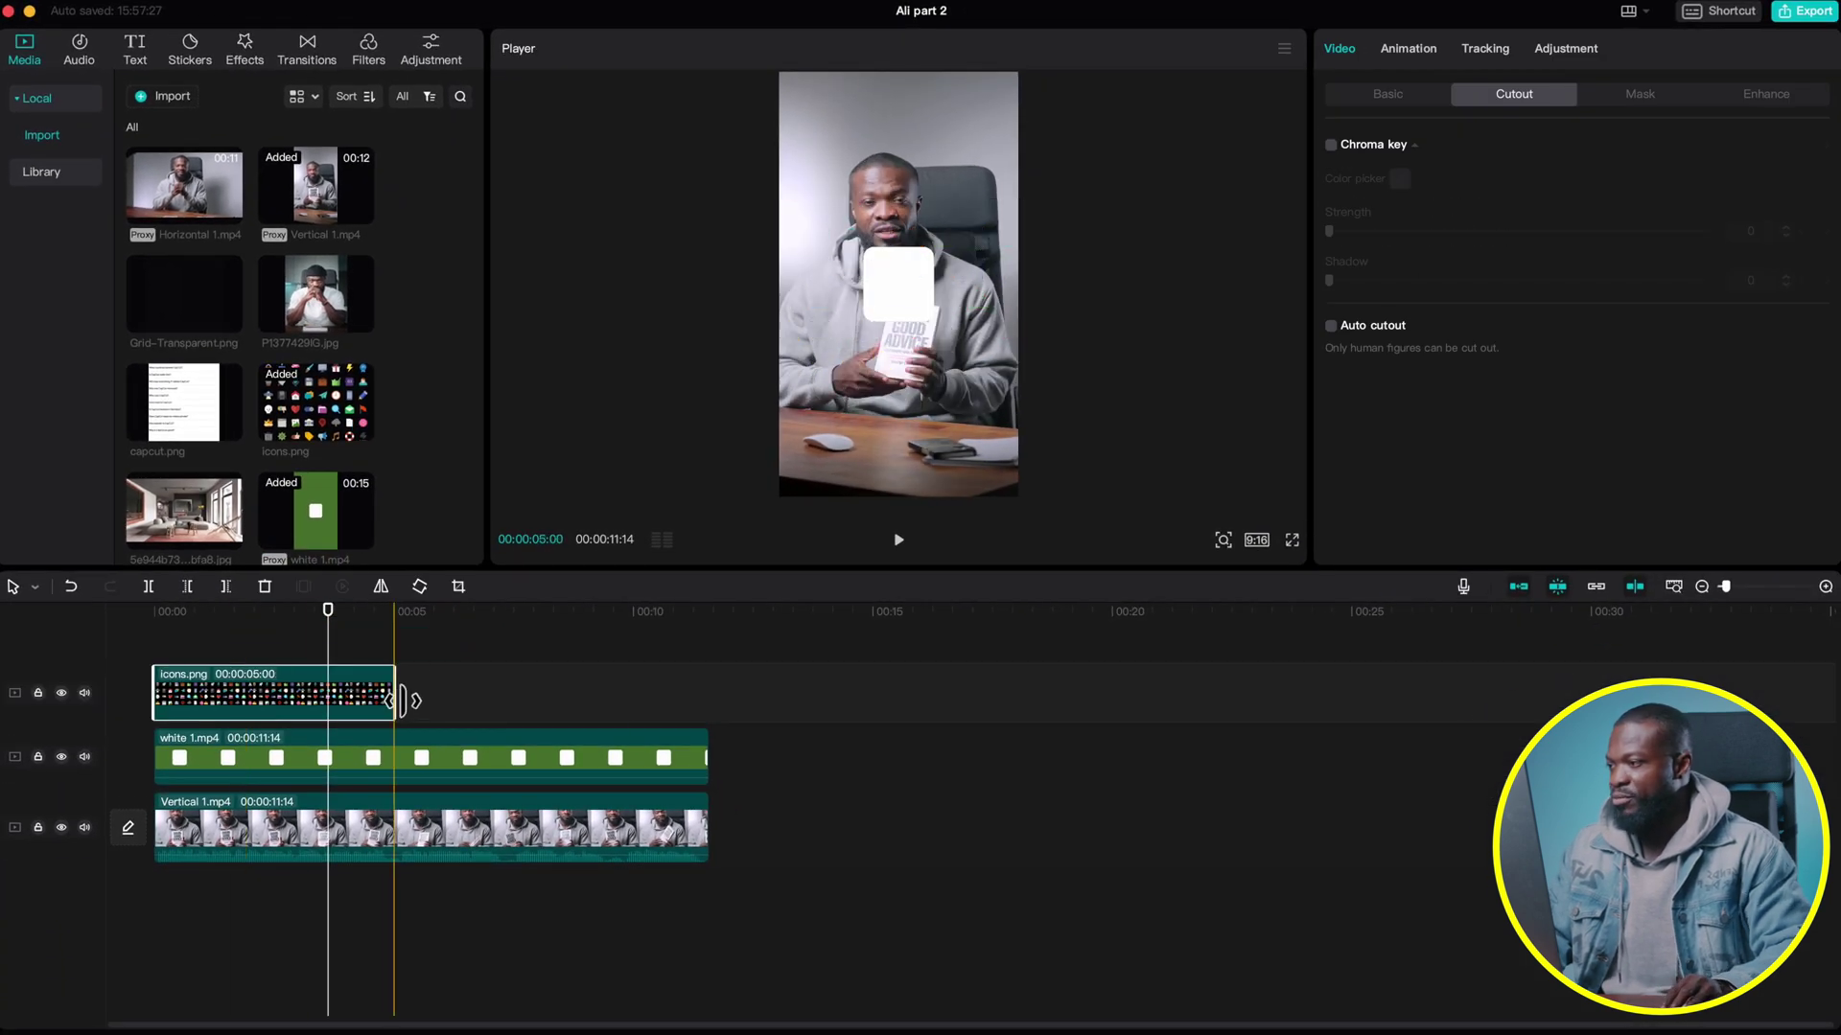
left_click_drag(403, 702, 701, 700)
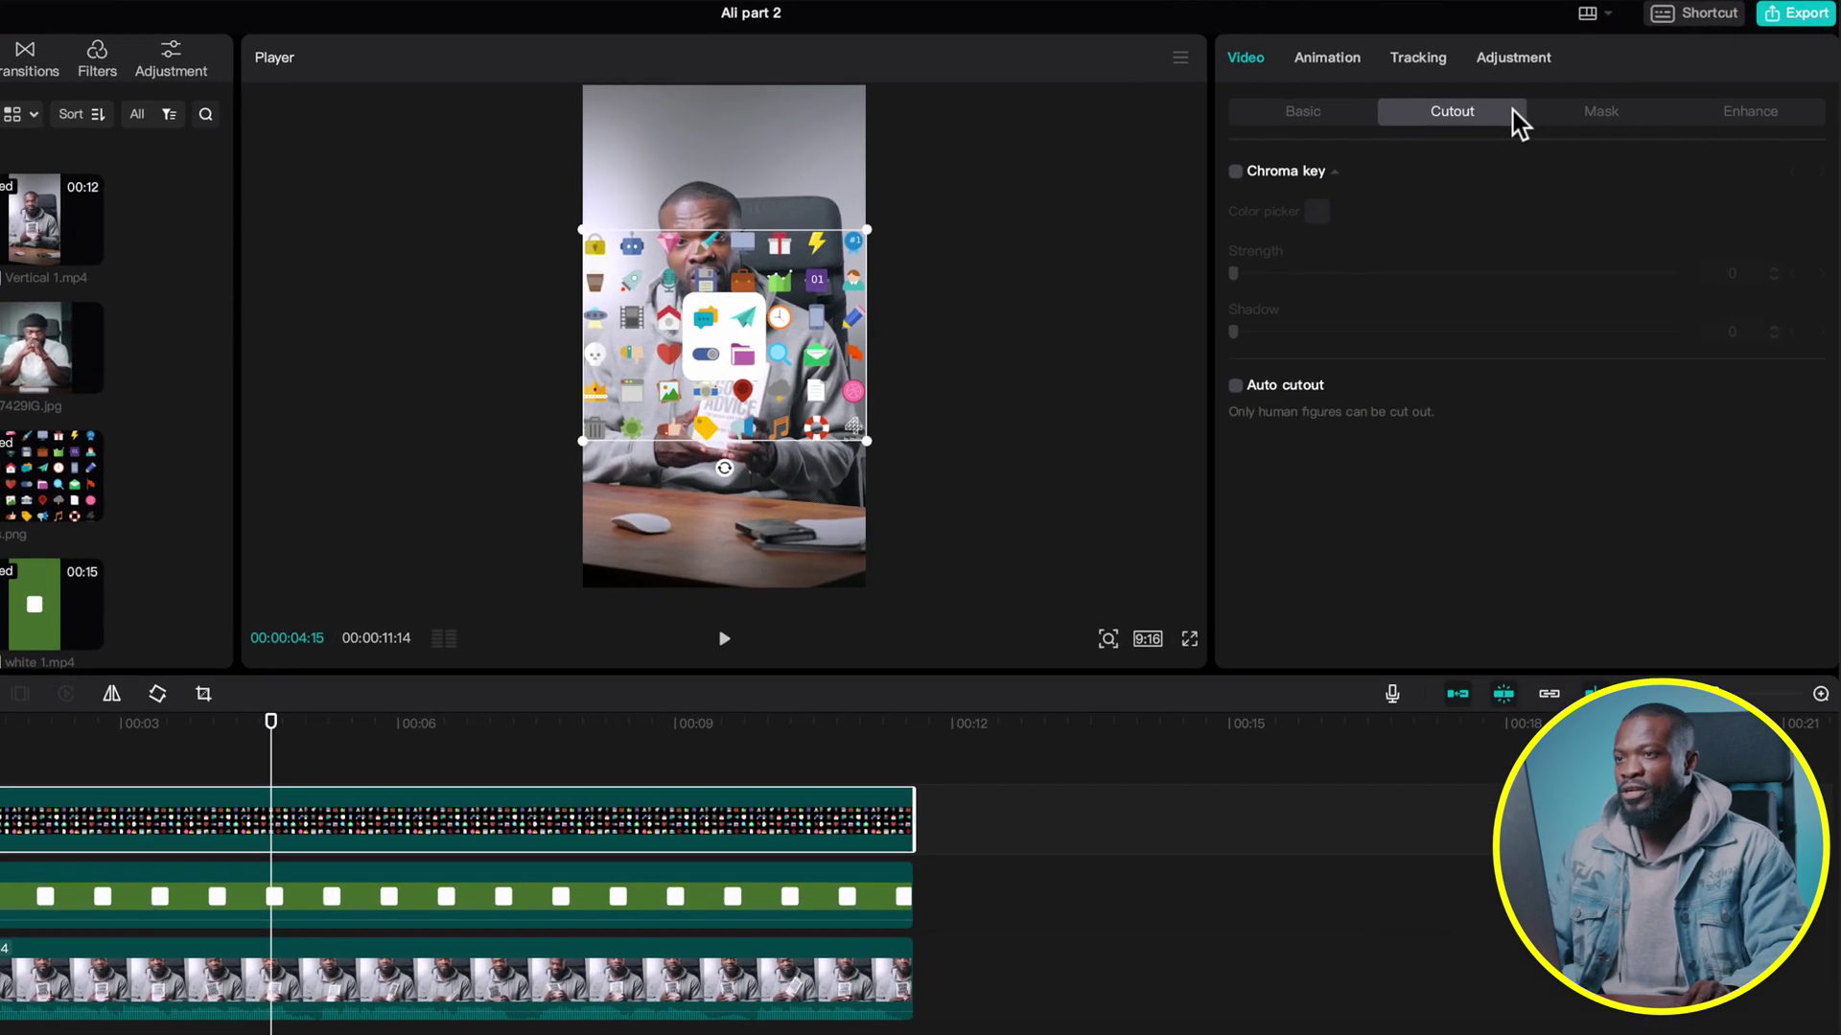
Mask icons.png with a rectangle of about 166 by 162 around the blue computer monitor icon only.
left_click(1607, 116)
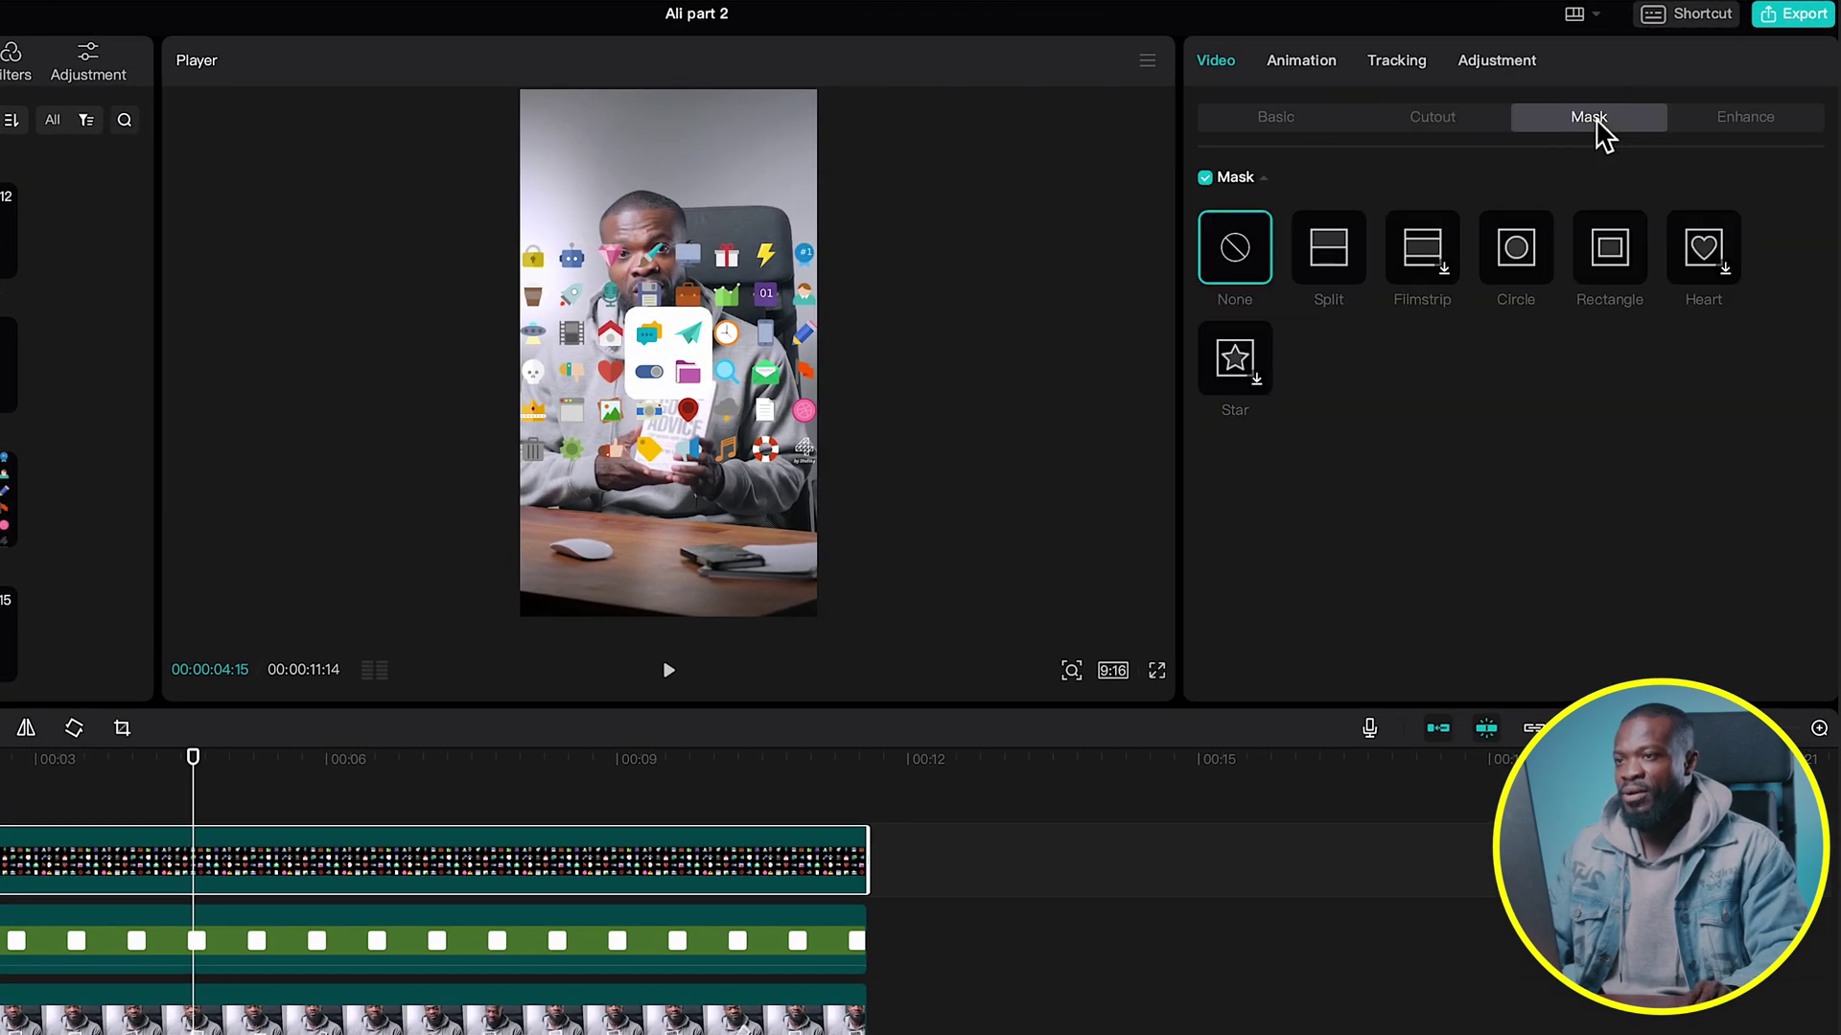
left_click(1611, 251)
left_click_drag(671, 350, 770, 275)
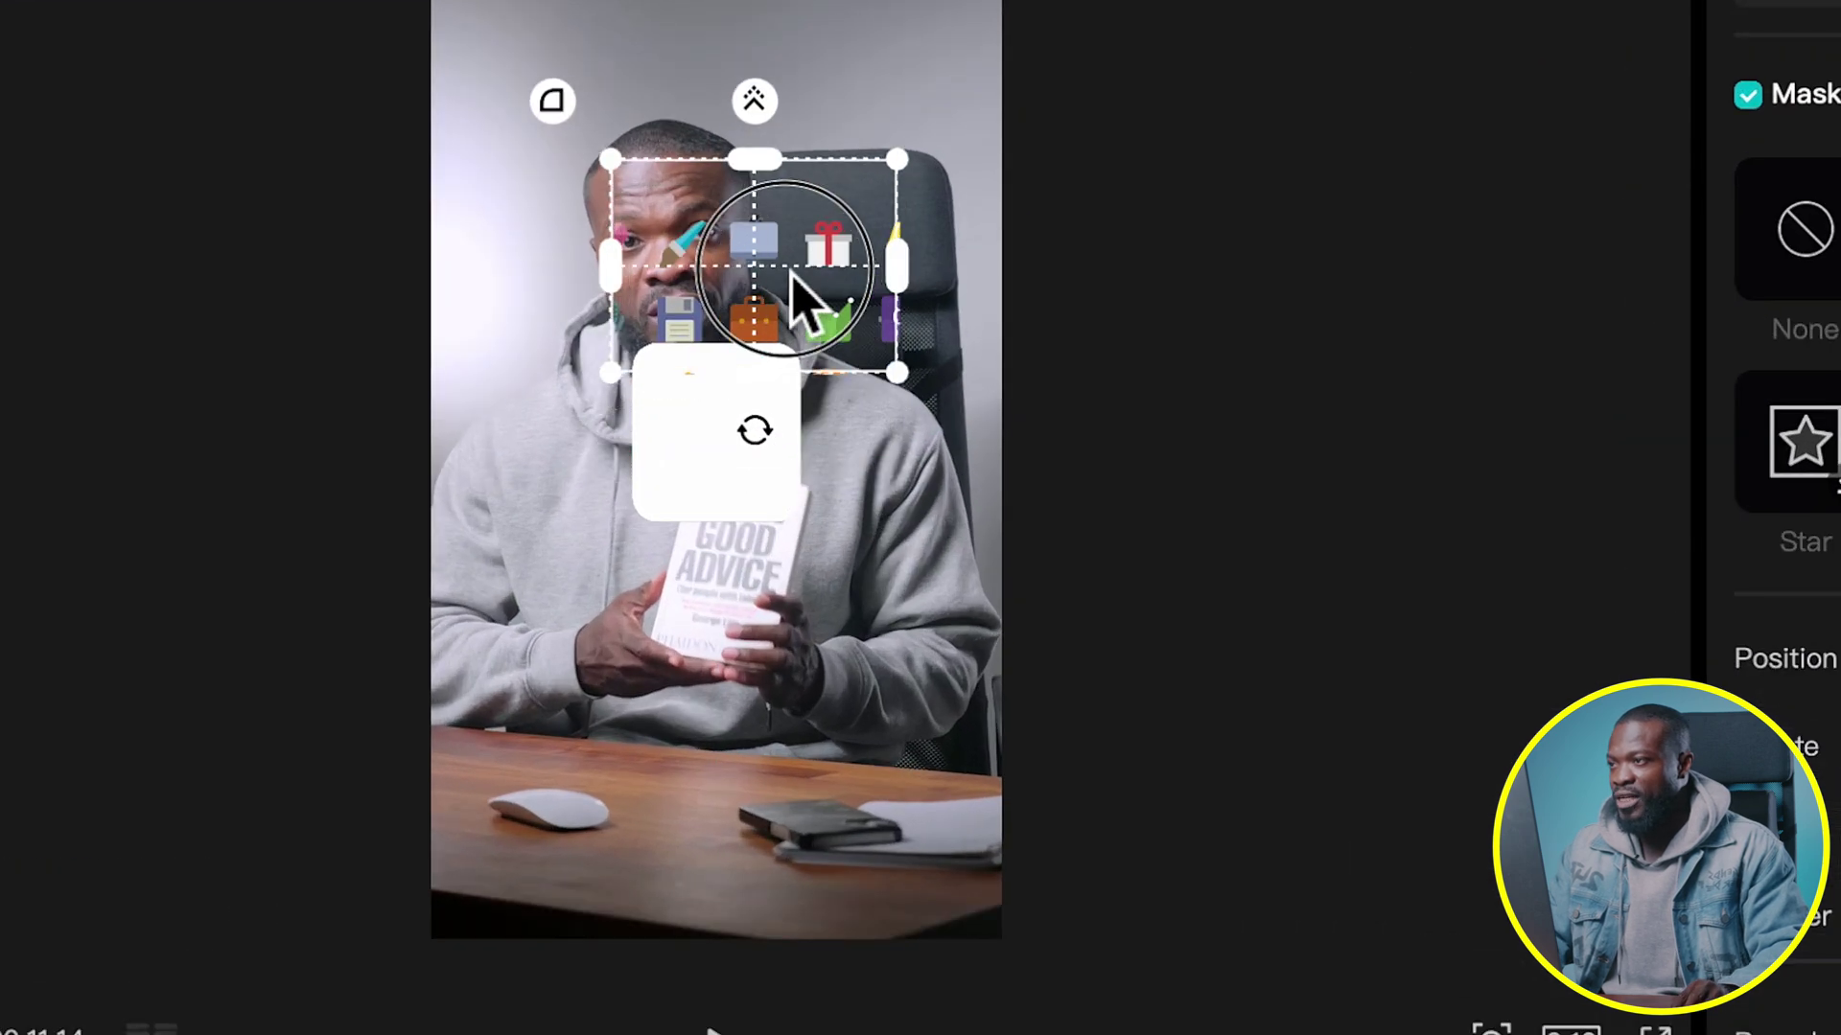
left_click_drag(619, 274, 709, 287)
left_click_drag(754, 379, 785, 270)
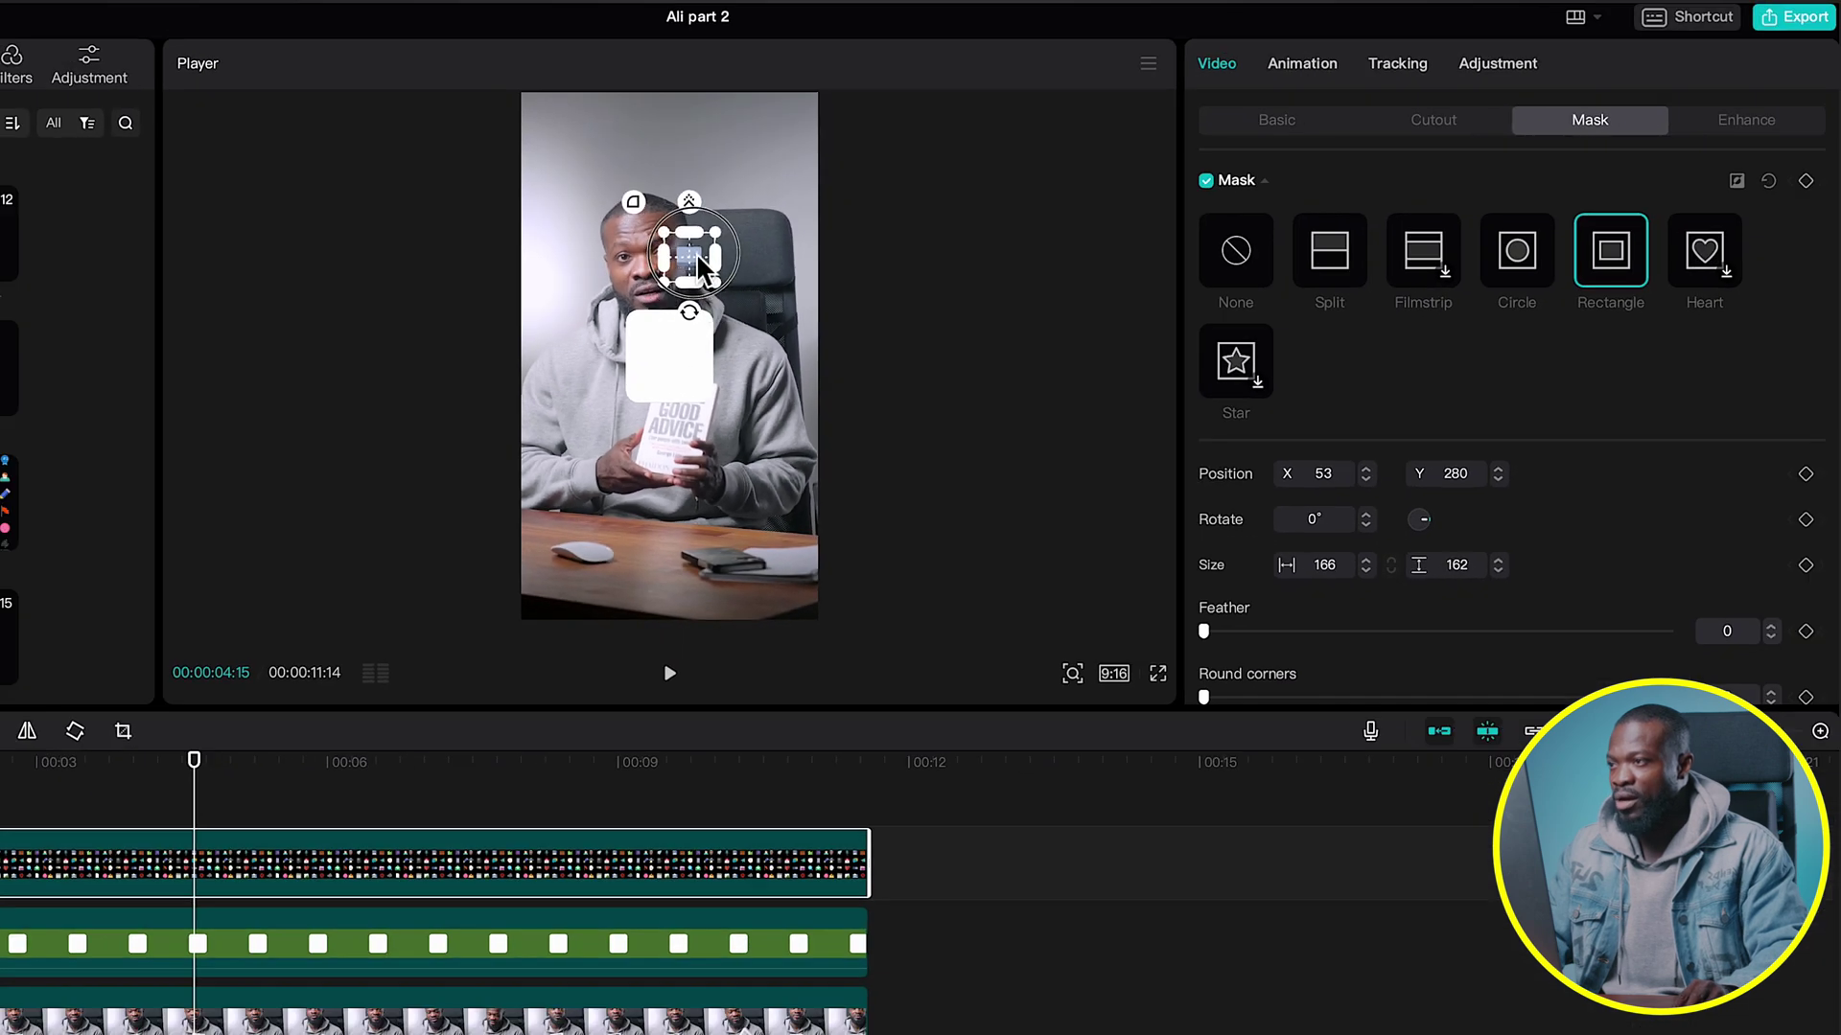
Scale the masked monitor icon to 184% and position it in the upper part of the white square.
left_click(1275, 125)
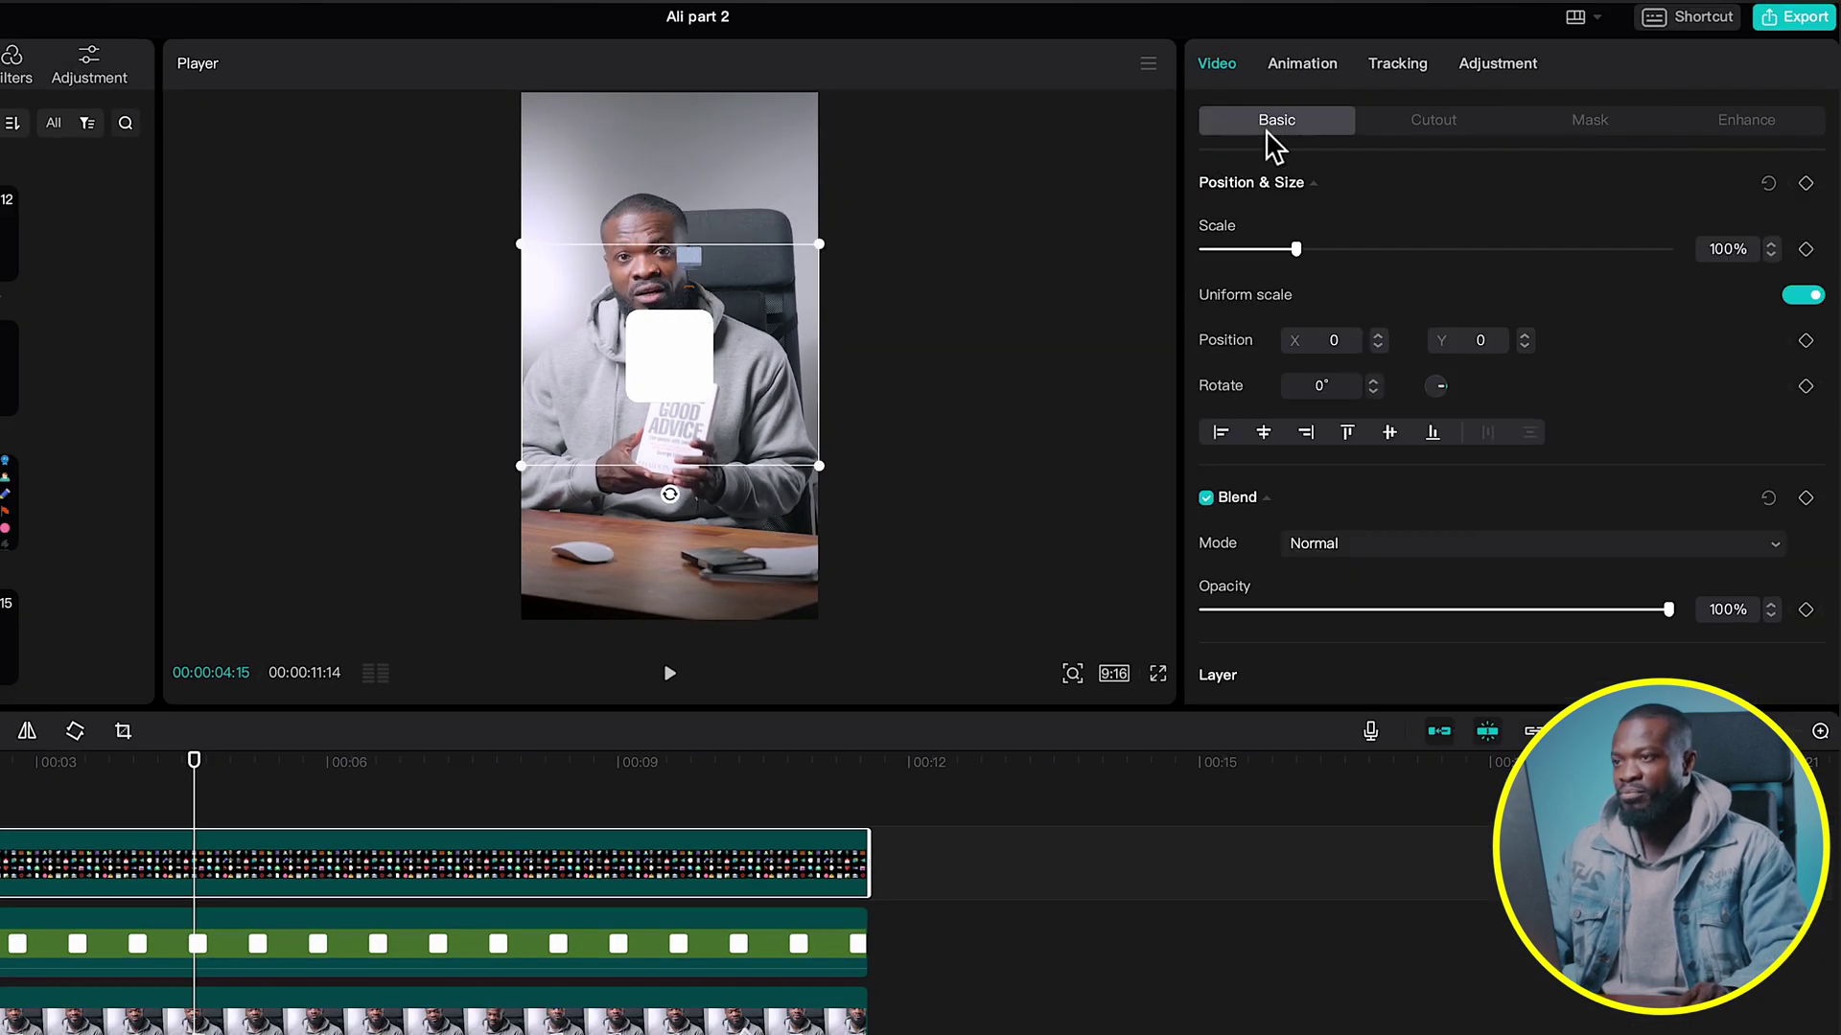
left_click_drag(743, 321, 724, 388)
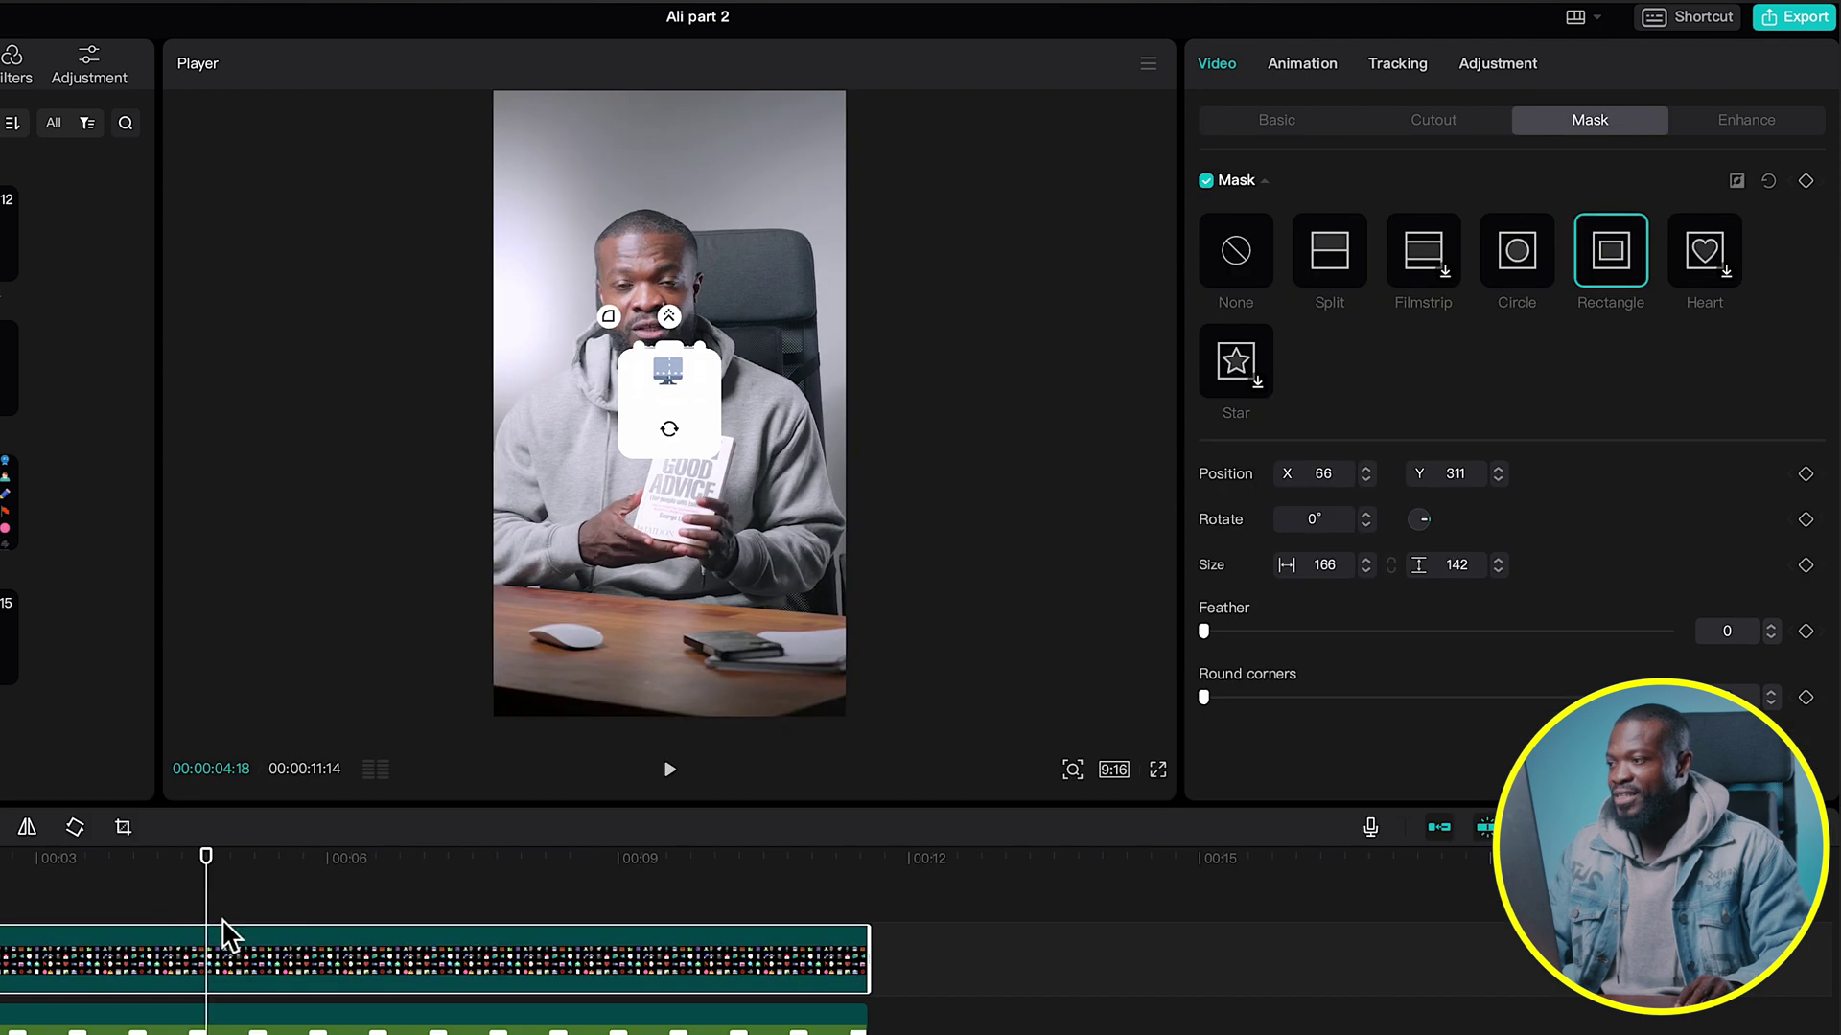
left_click(1258, 124)
left_click_drag(1300, 253, 1375, 252)
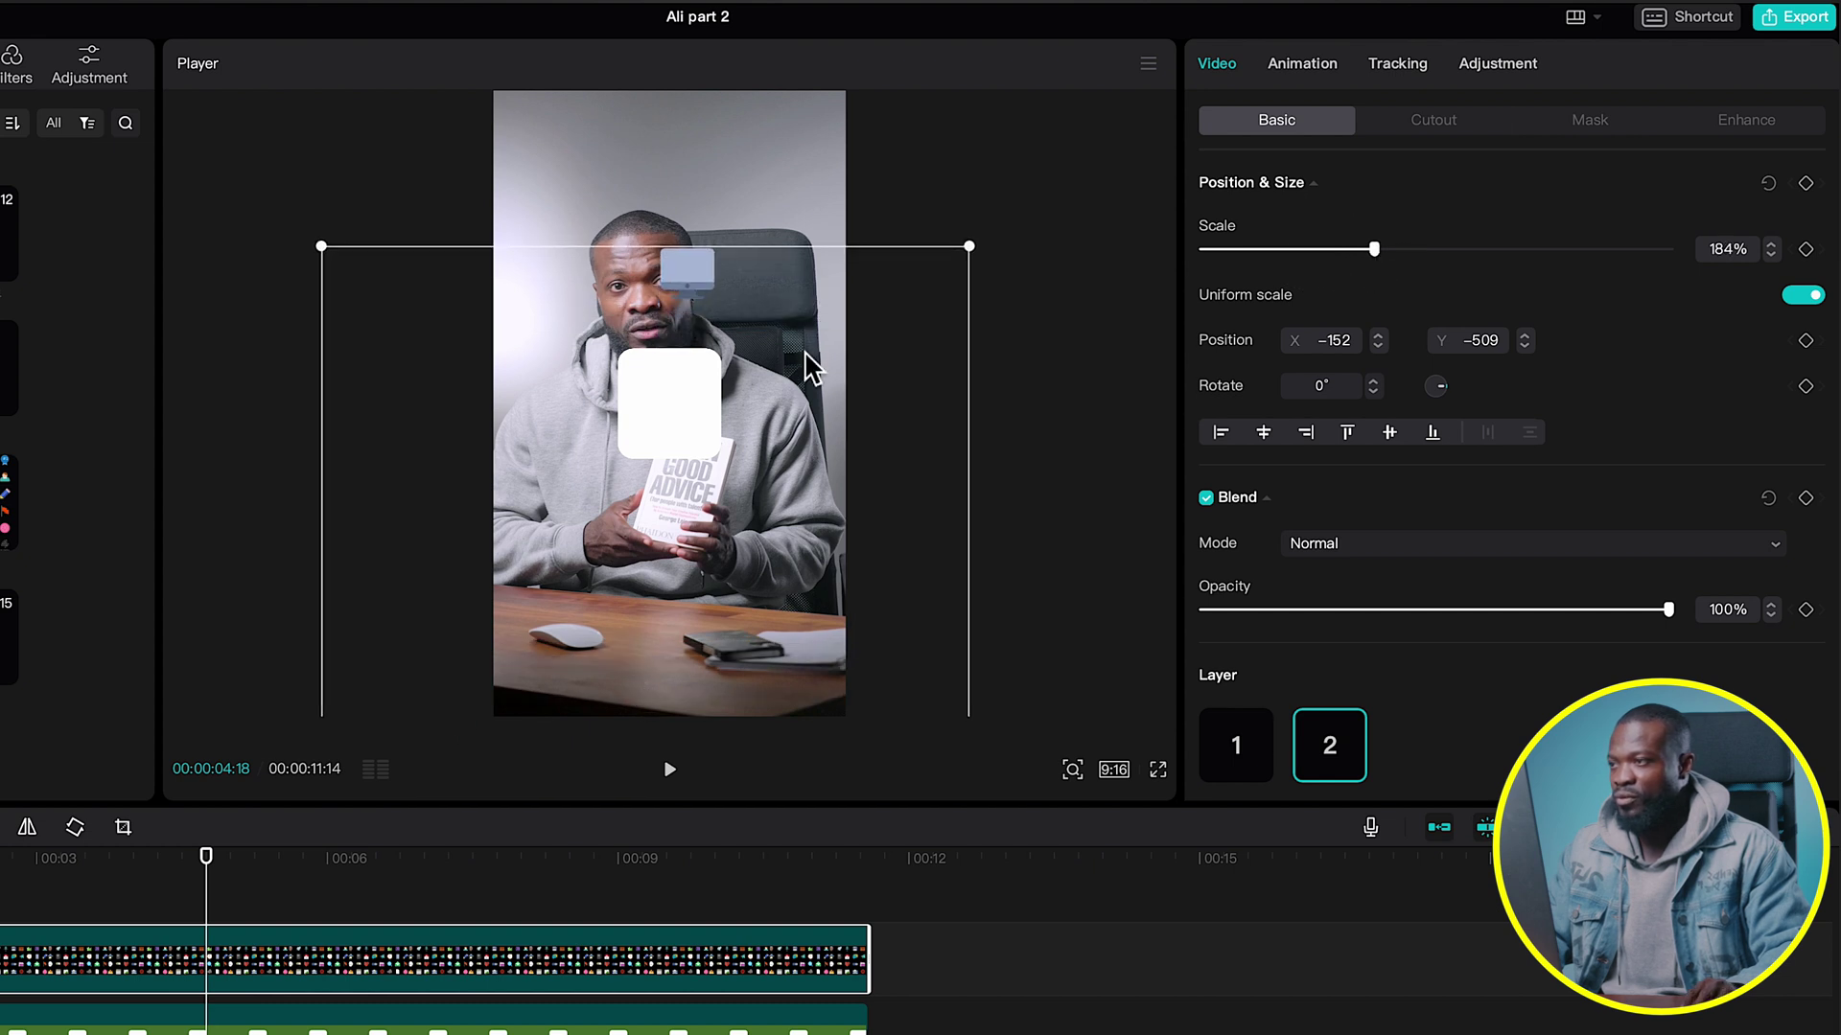
left_click_drag(738, 395, 737, 430)
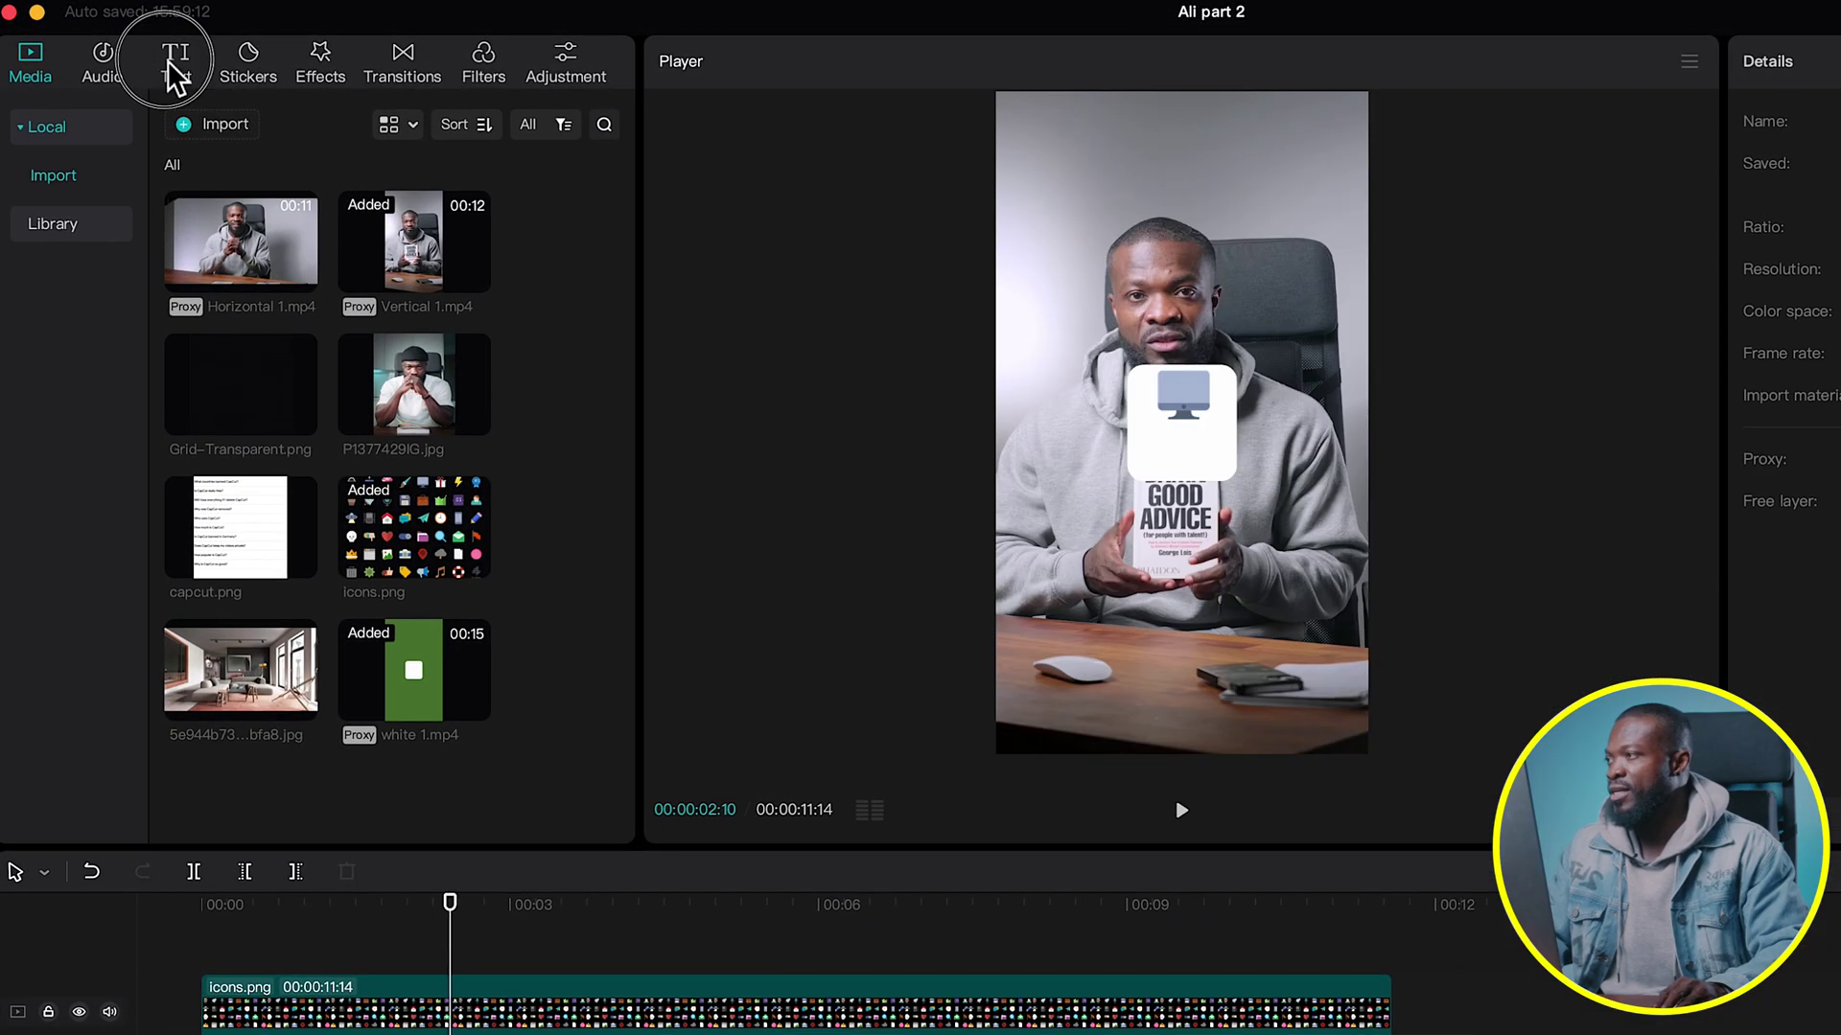
Add default text on the top track, extend it to the end of the clips, and change its wording to WORK.
left_click(175, 77)
left_click_drag(217, 196, 205, 940)
left_click_drag(509, 987, 960, 986)
left_click_drag(905, 826, 1147, 823)
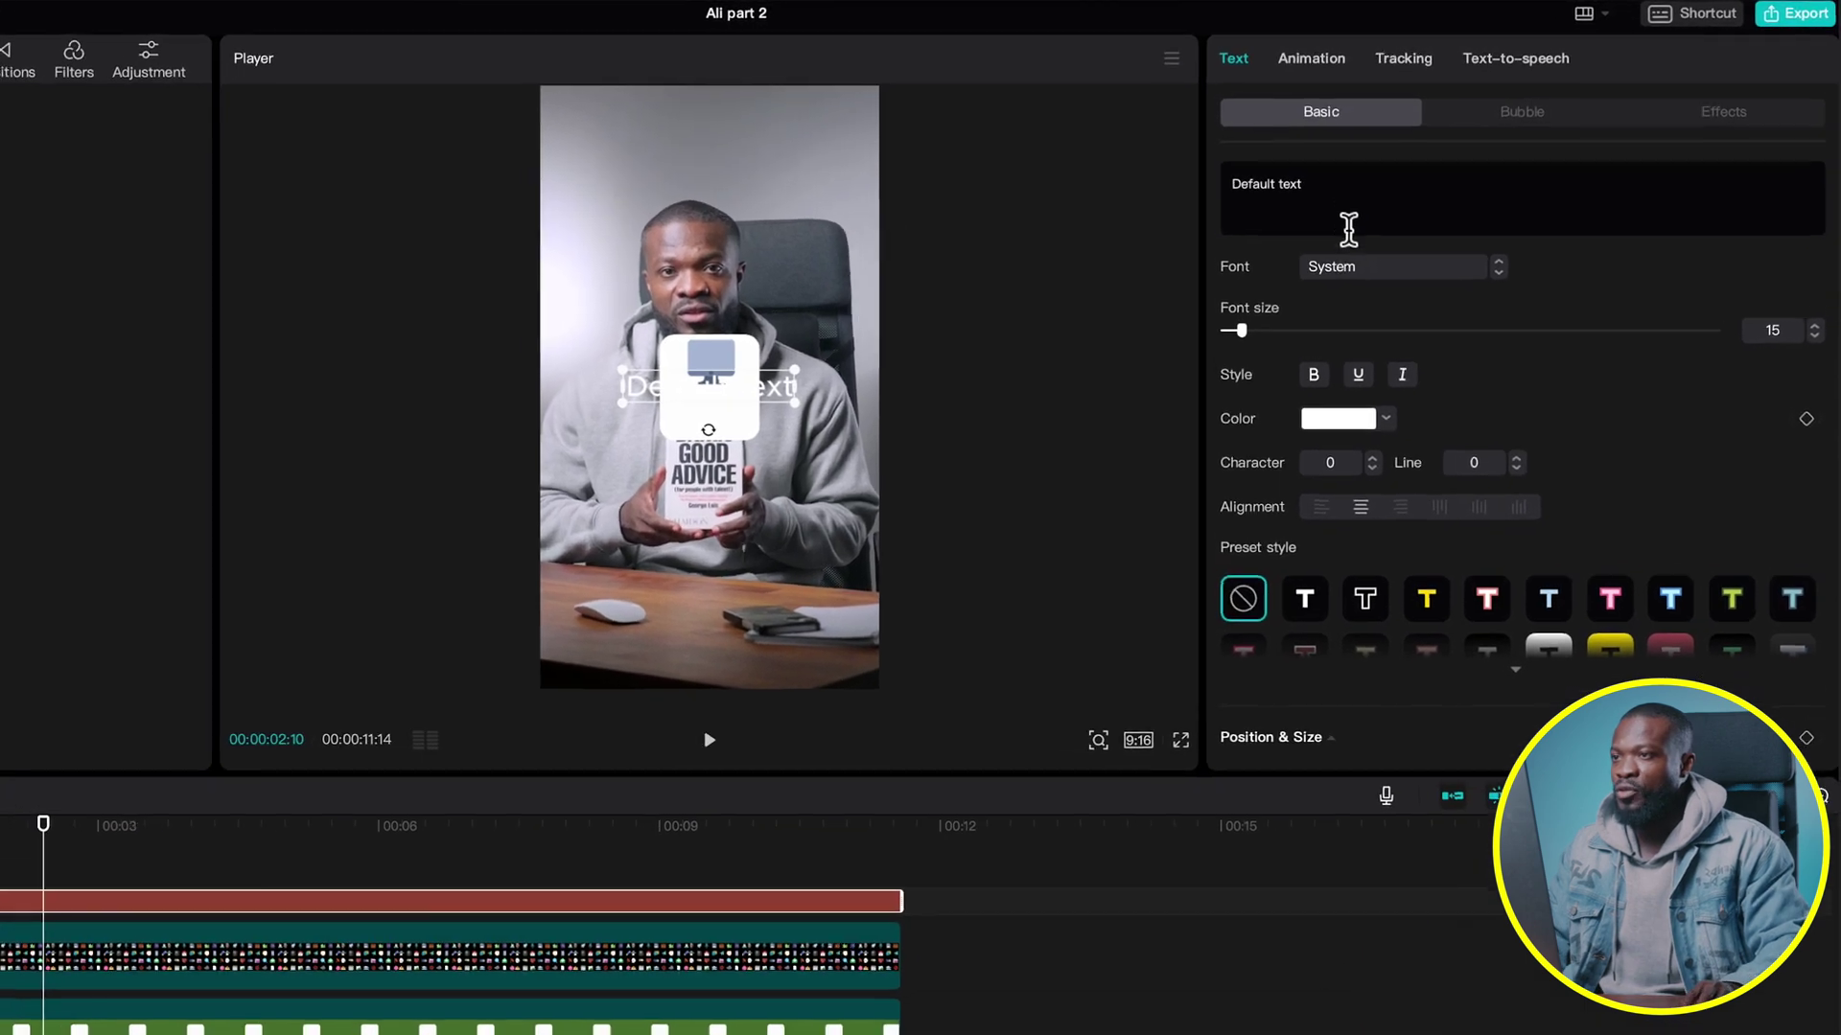
left_click(1311, 149)
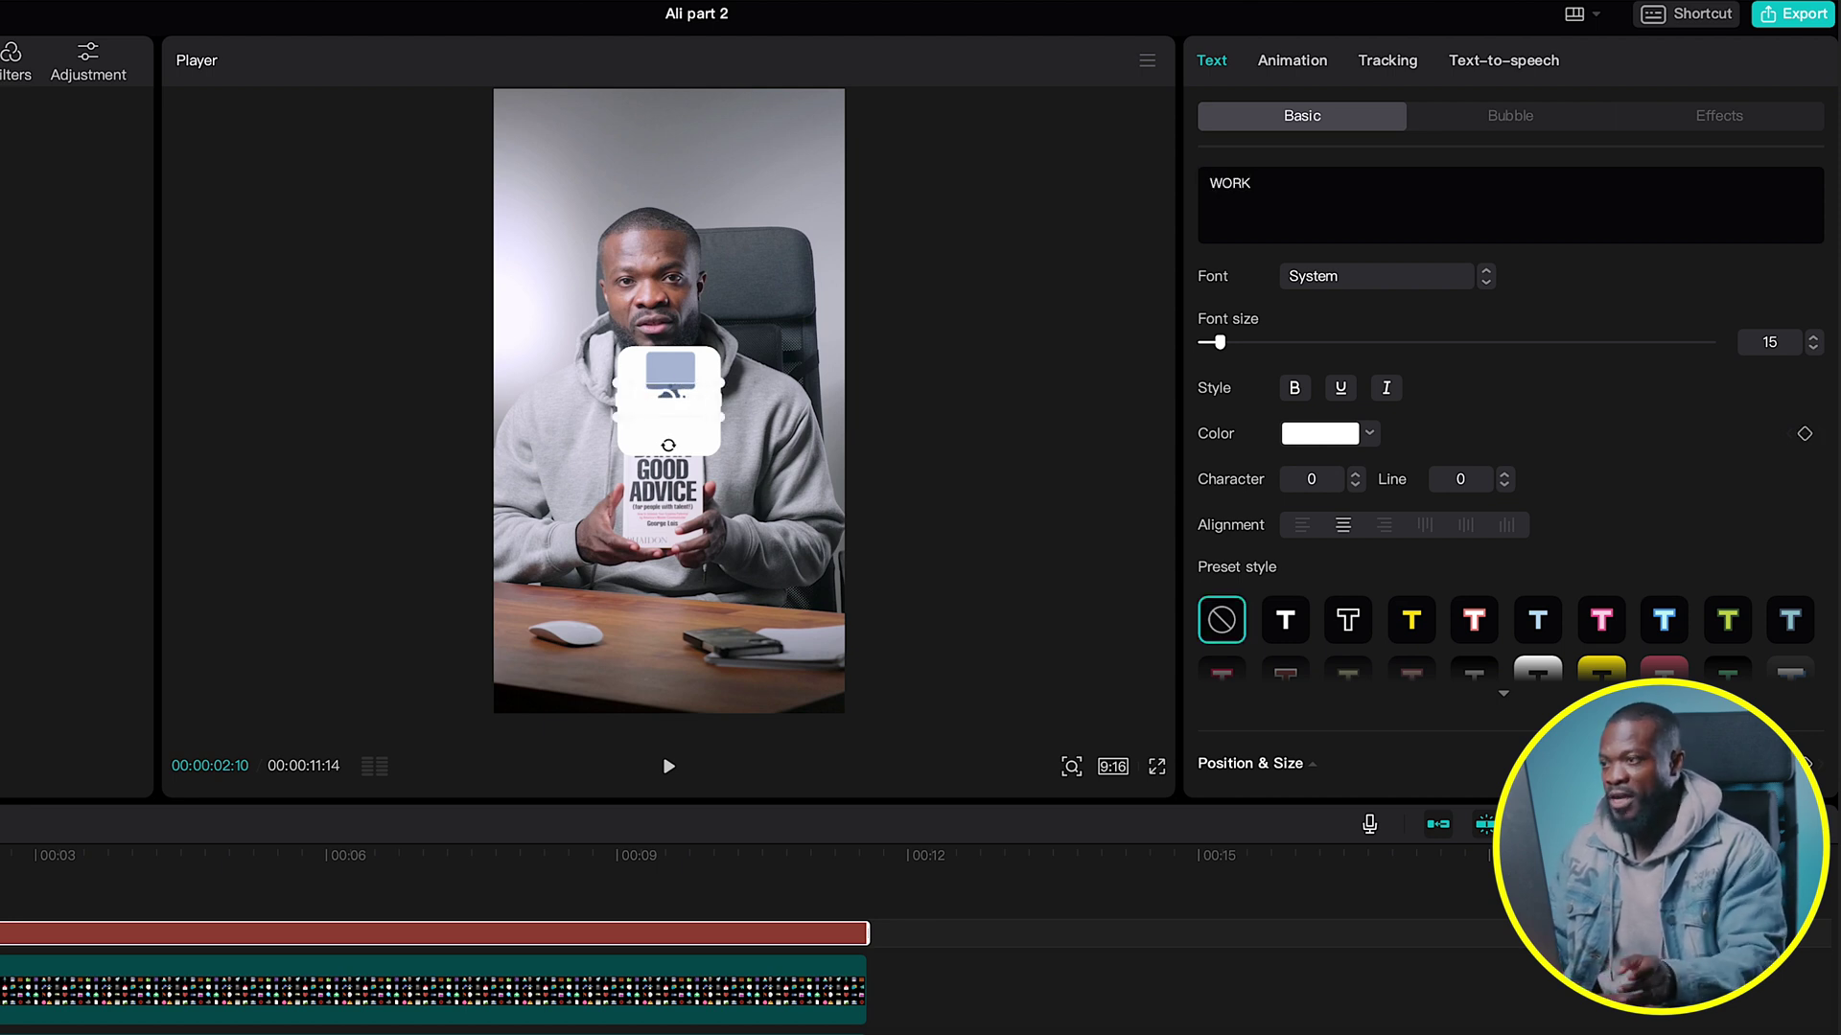
Set the WORK text's color to black and its font to Montserrat.
left_click(1328, 450)
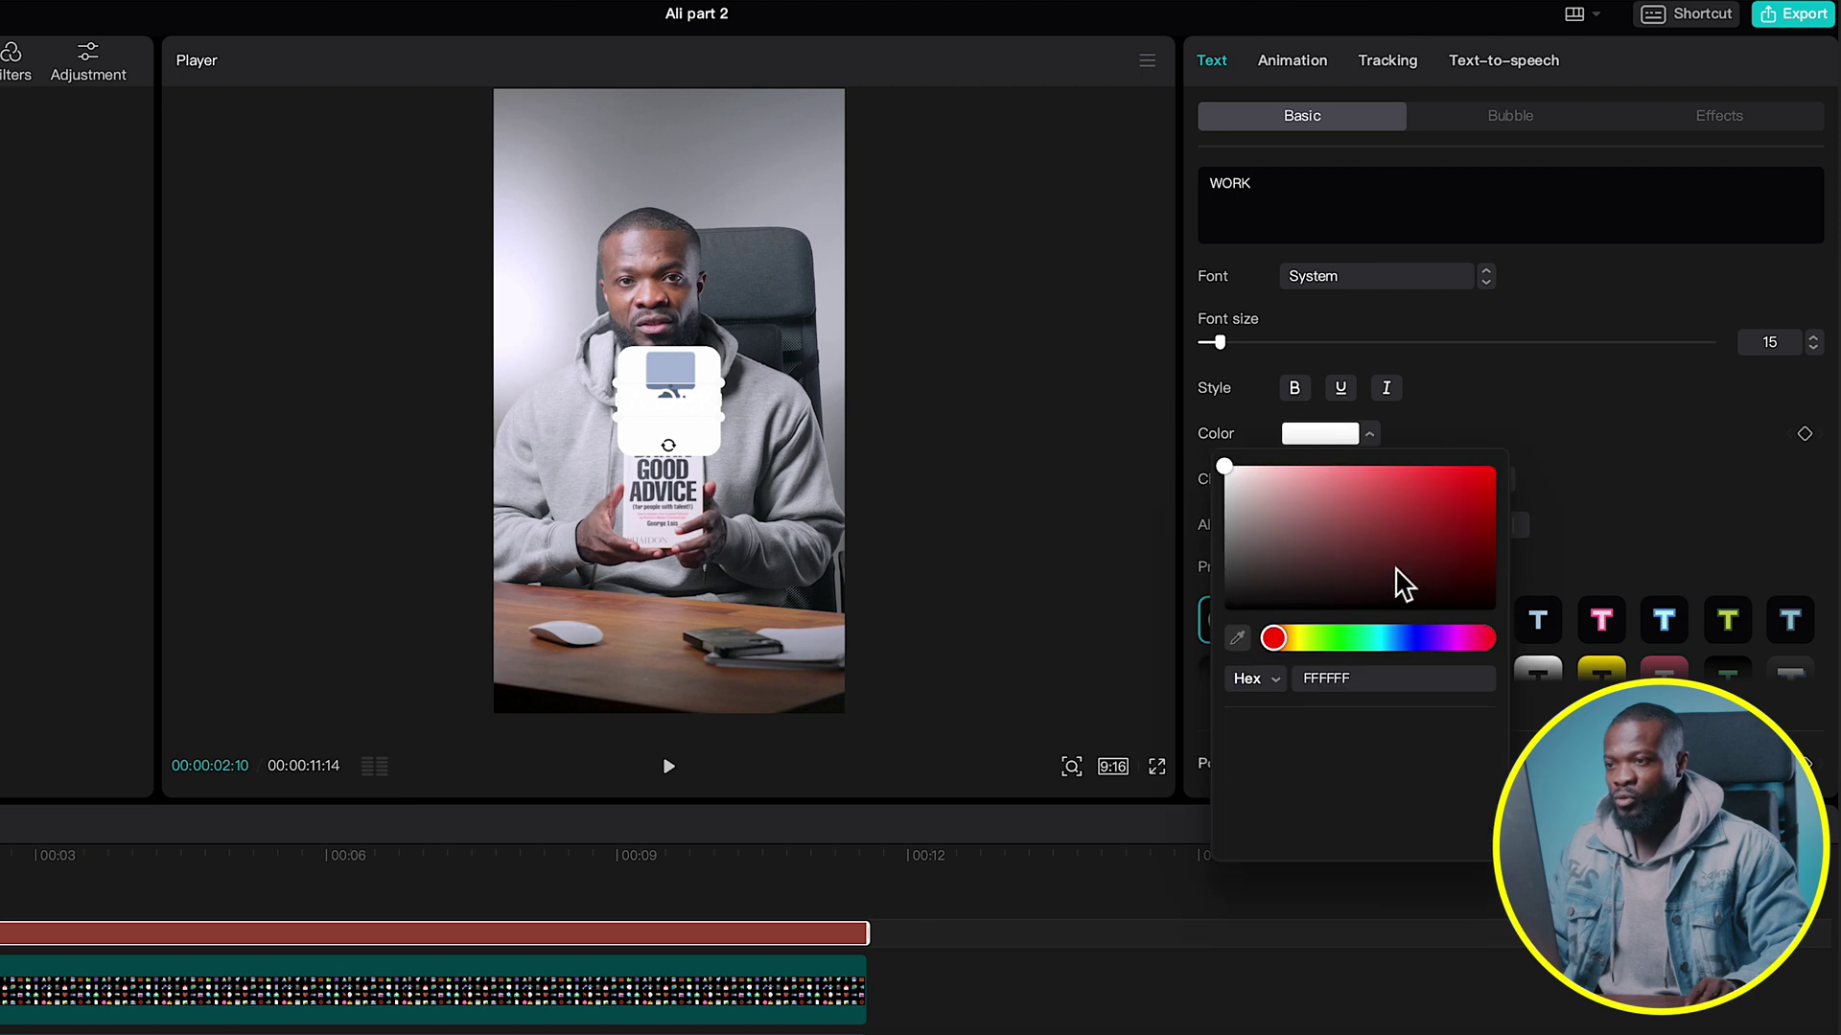
left_click(1274, 608)
left_click(1339, 288)
left_click(1334, 284)
left_click(1367, 464)
left_click(1366, 468)
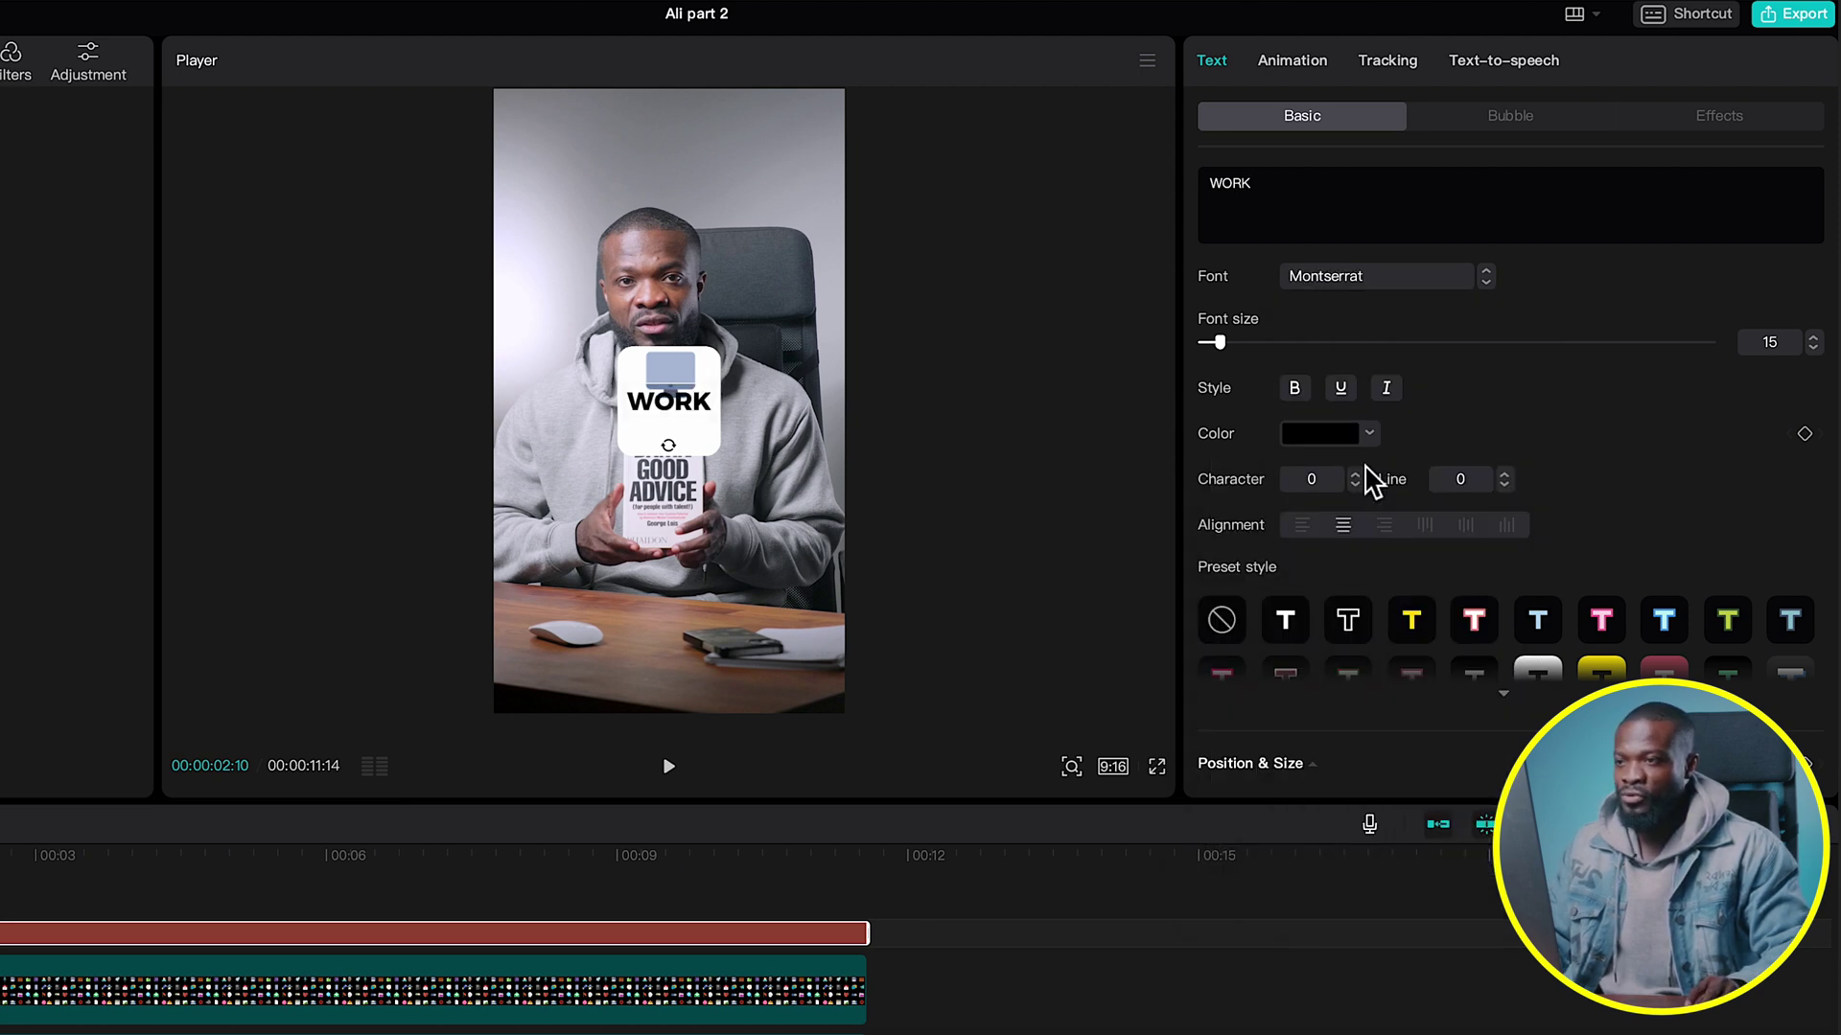
Move the WORK text below the monitor icon inside the white square and reduce its font size by three steps.
left_click_drag(689, 423, 688, 446)
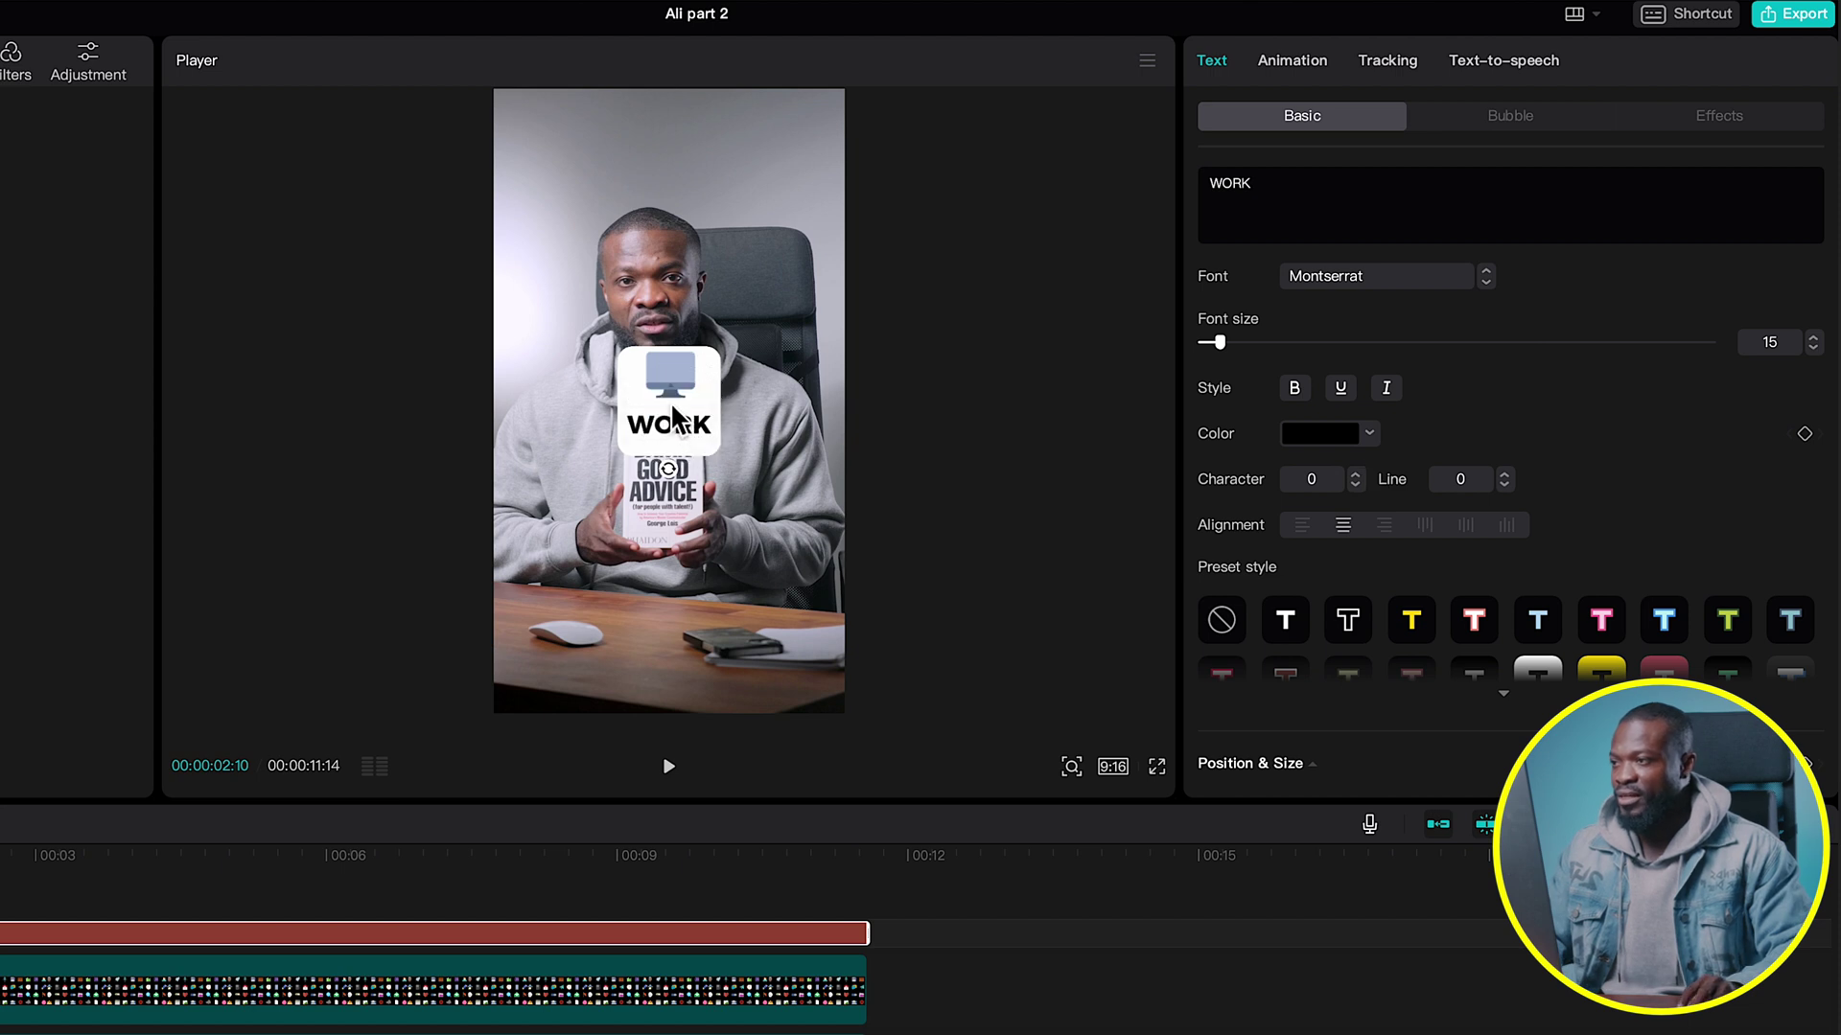
left_click(1816, 350)
left_click(1816, 350)
left_click(1815, 350)
Combine the WORK text, icons.png and white 1.mp4 into a compound clip above the vertical video.
left_click(180, 721)
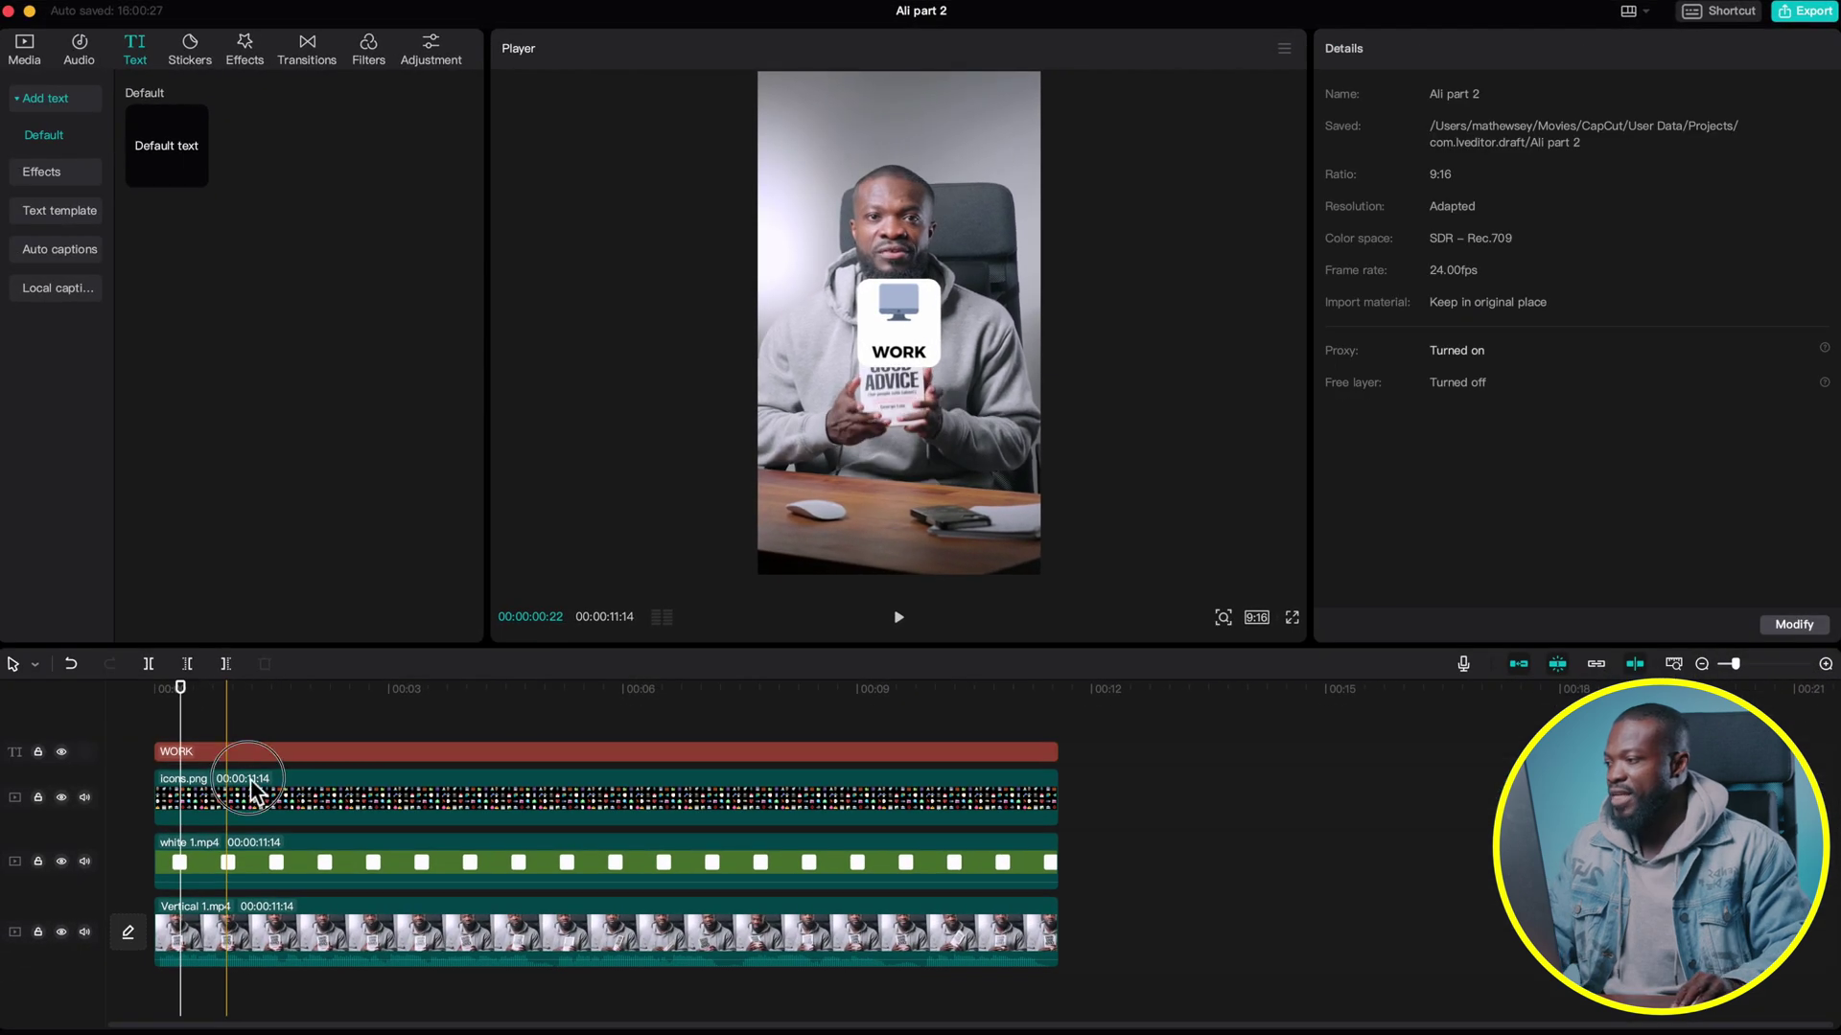
left_click(251, 793)
left_click(255, 851, "super")
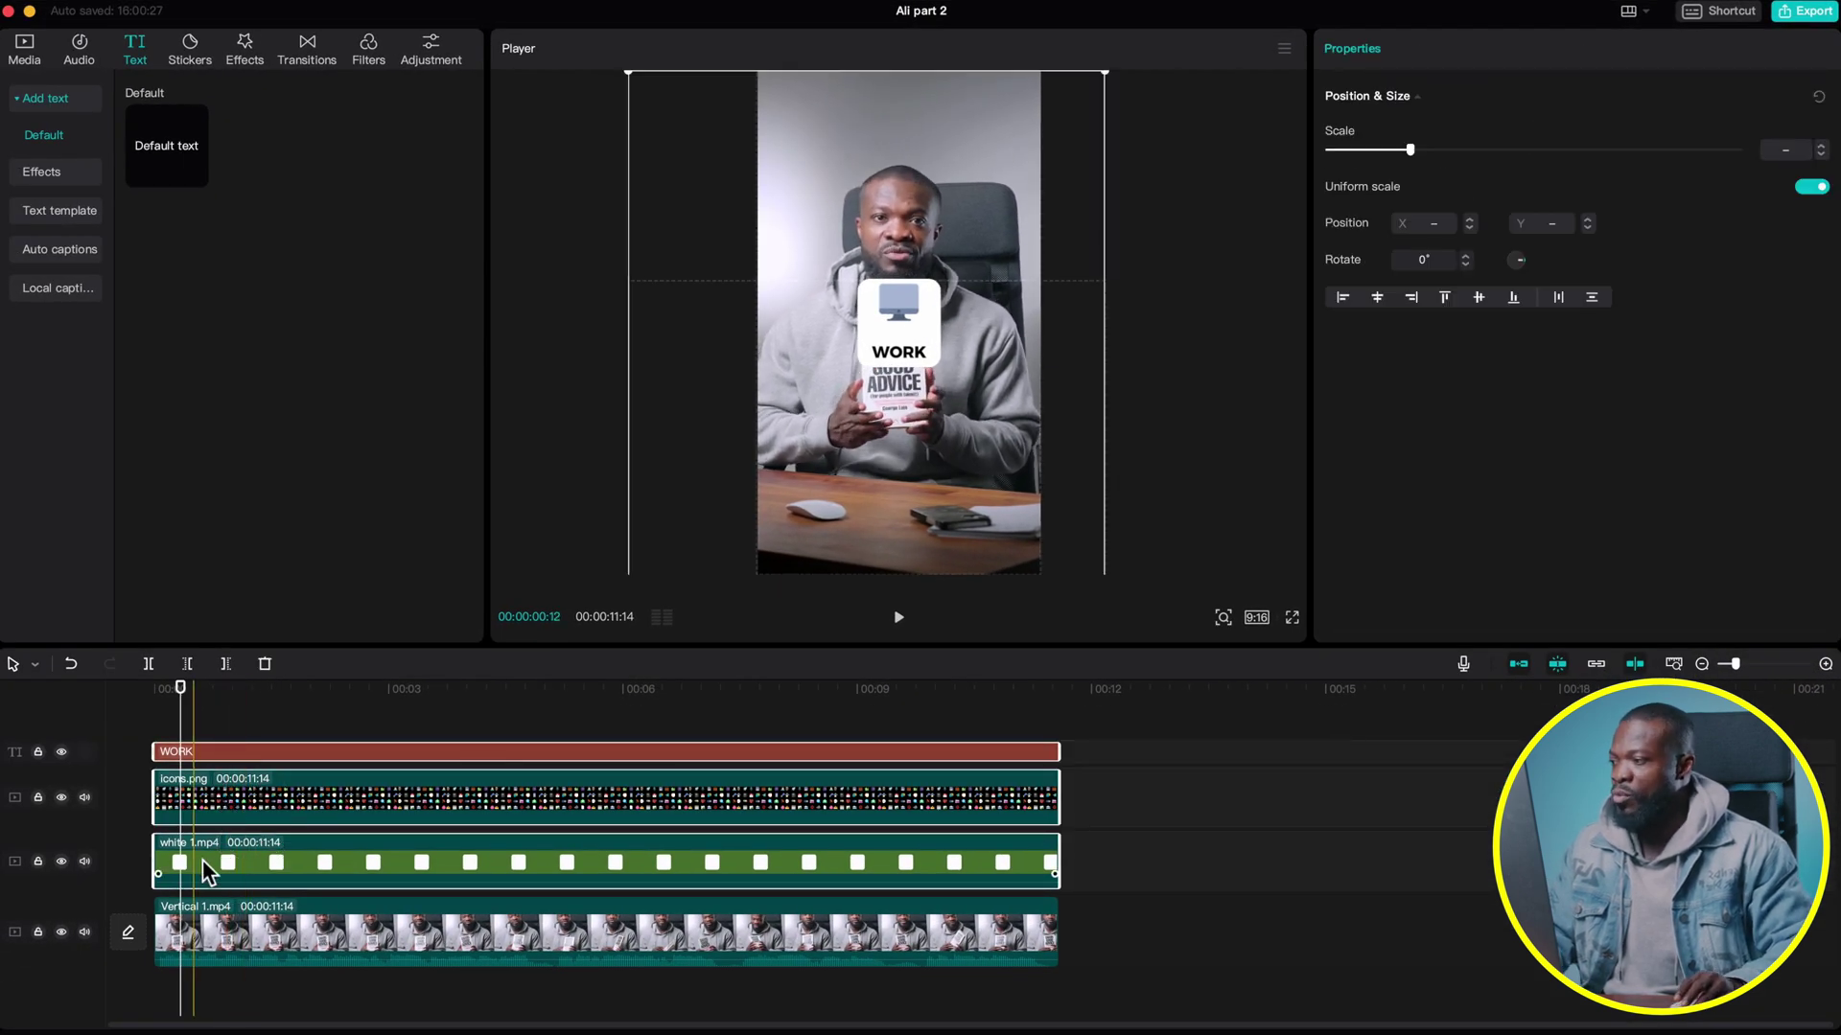
right_click(255, 871)
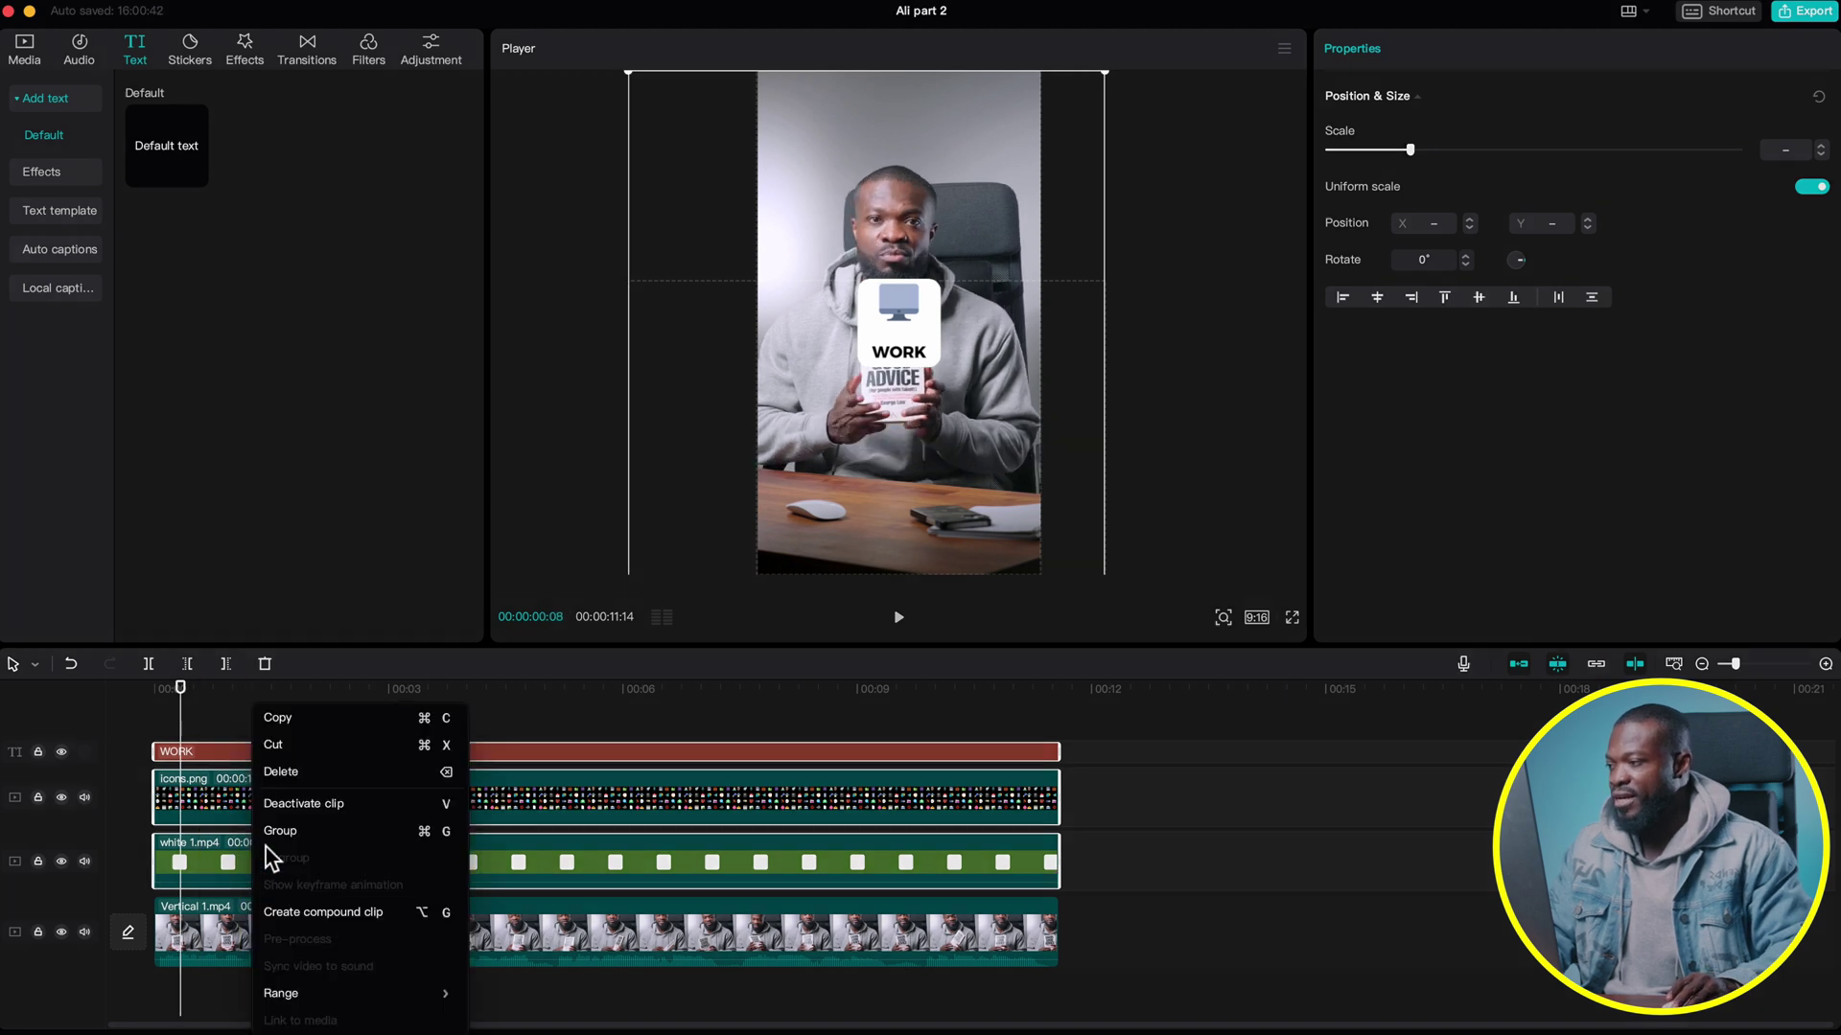
left_click(326, 915)
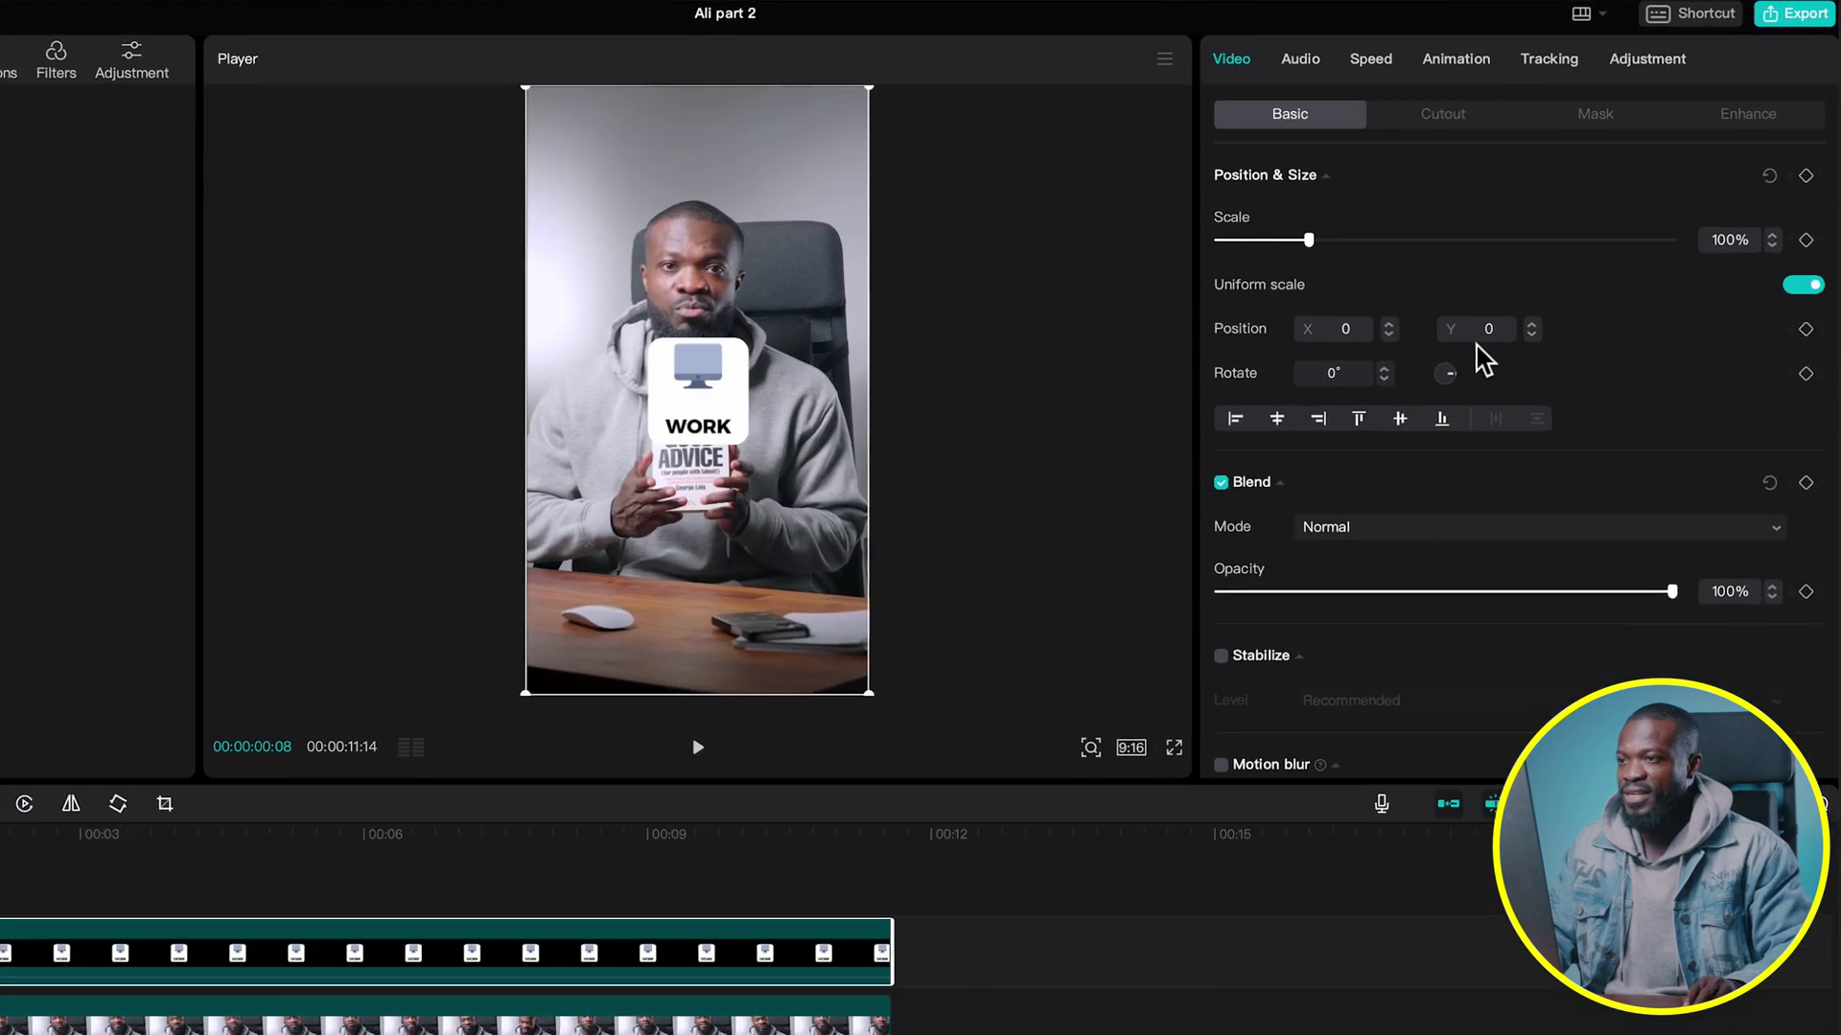
Set the compound clip's X position to -640.
left_click(1445, 276)
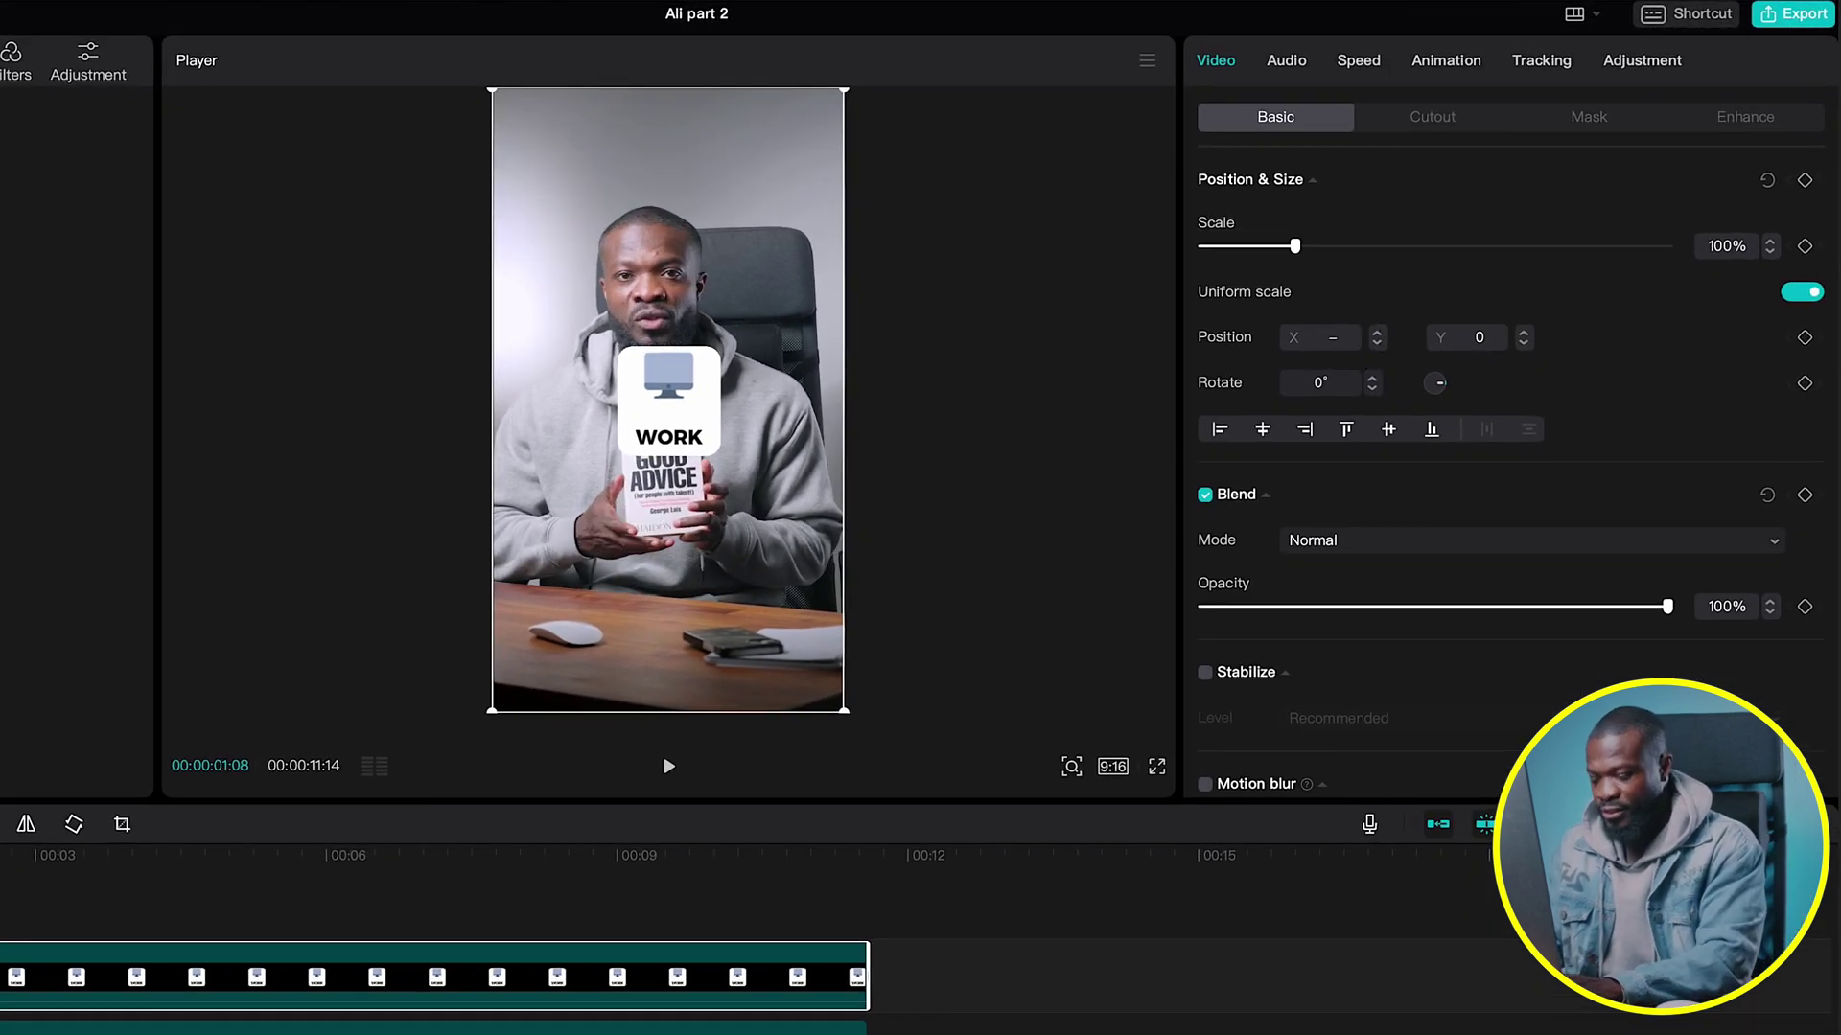
type("-640")
key("Return")
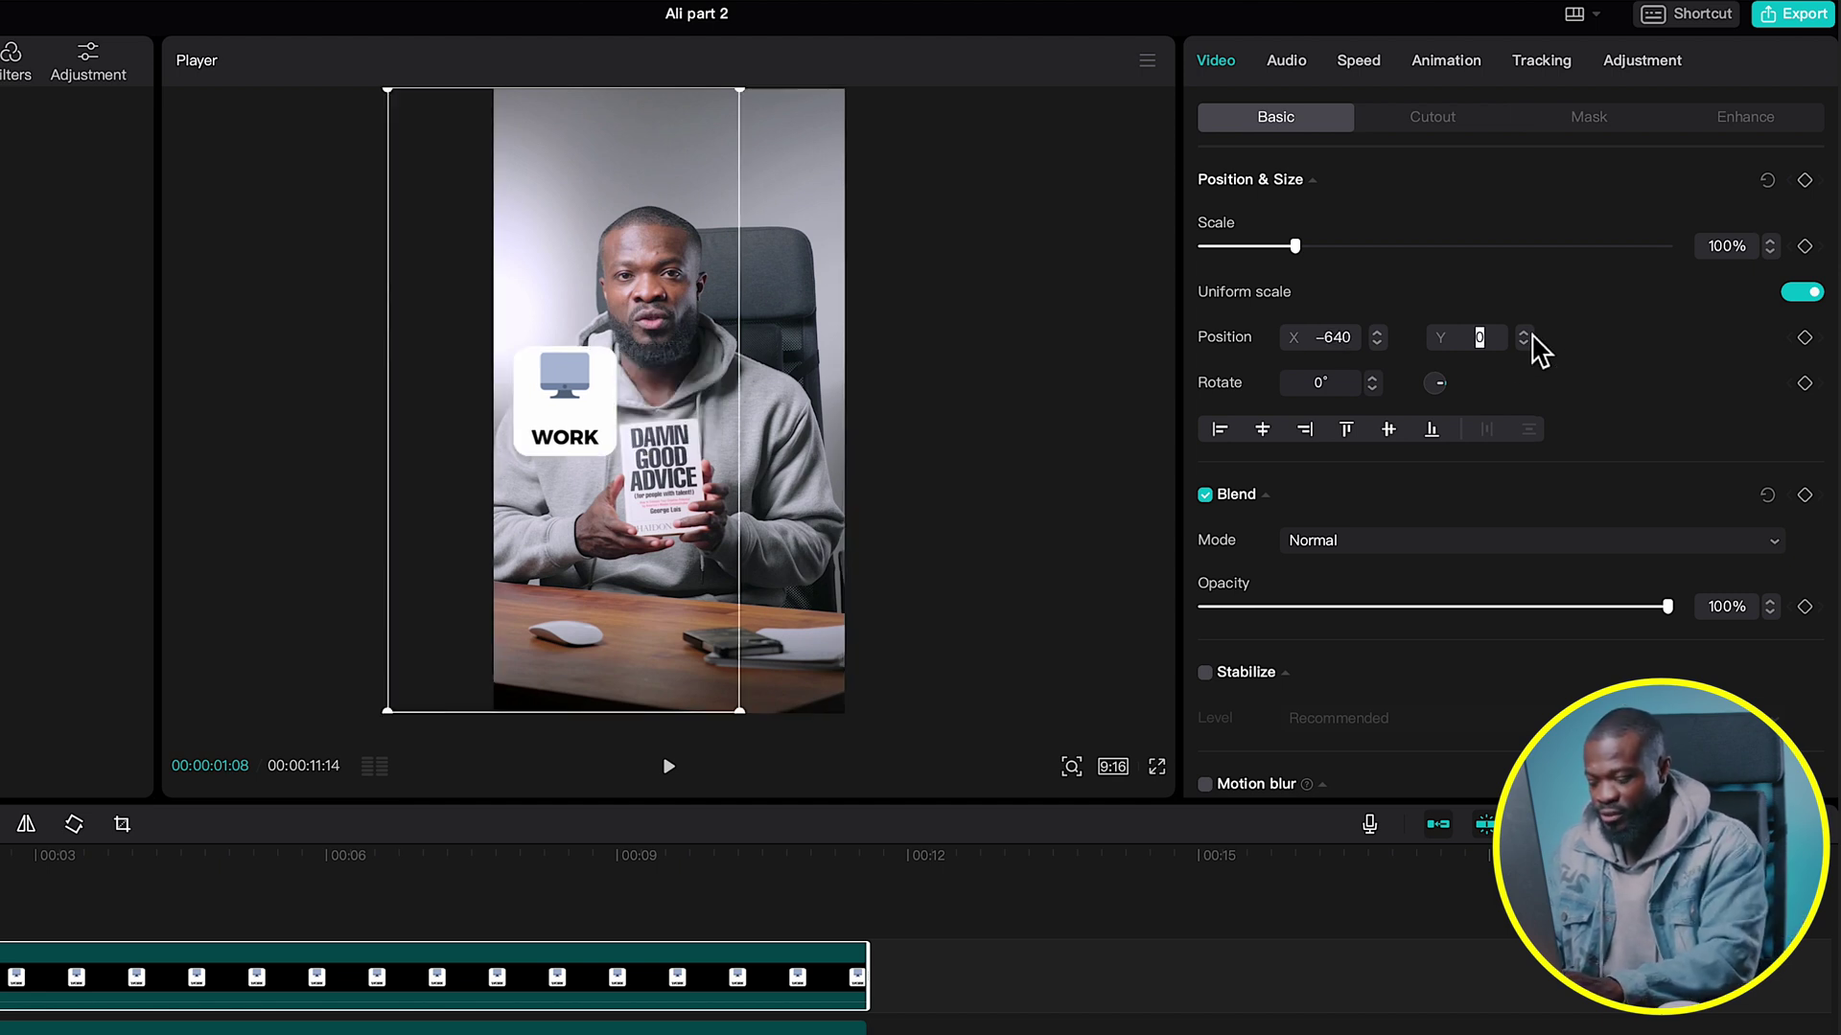
Set the compound clip's Y position to 1520 and paste a copy of the clip on the track above it.
key("Return")
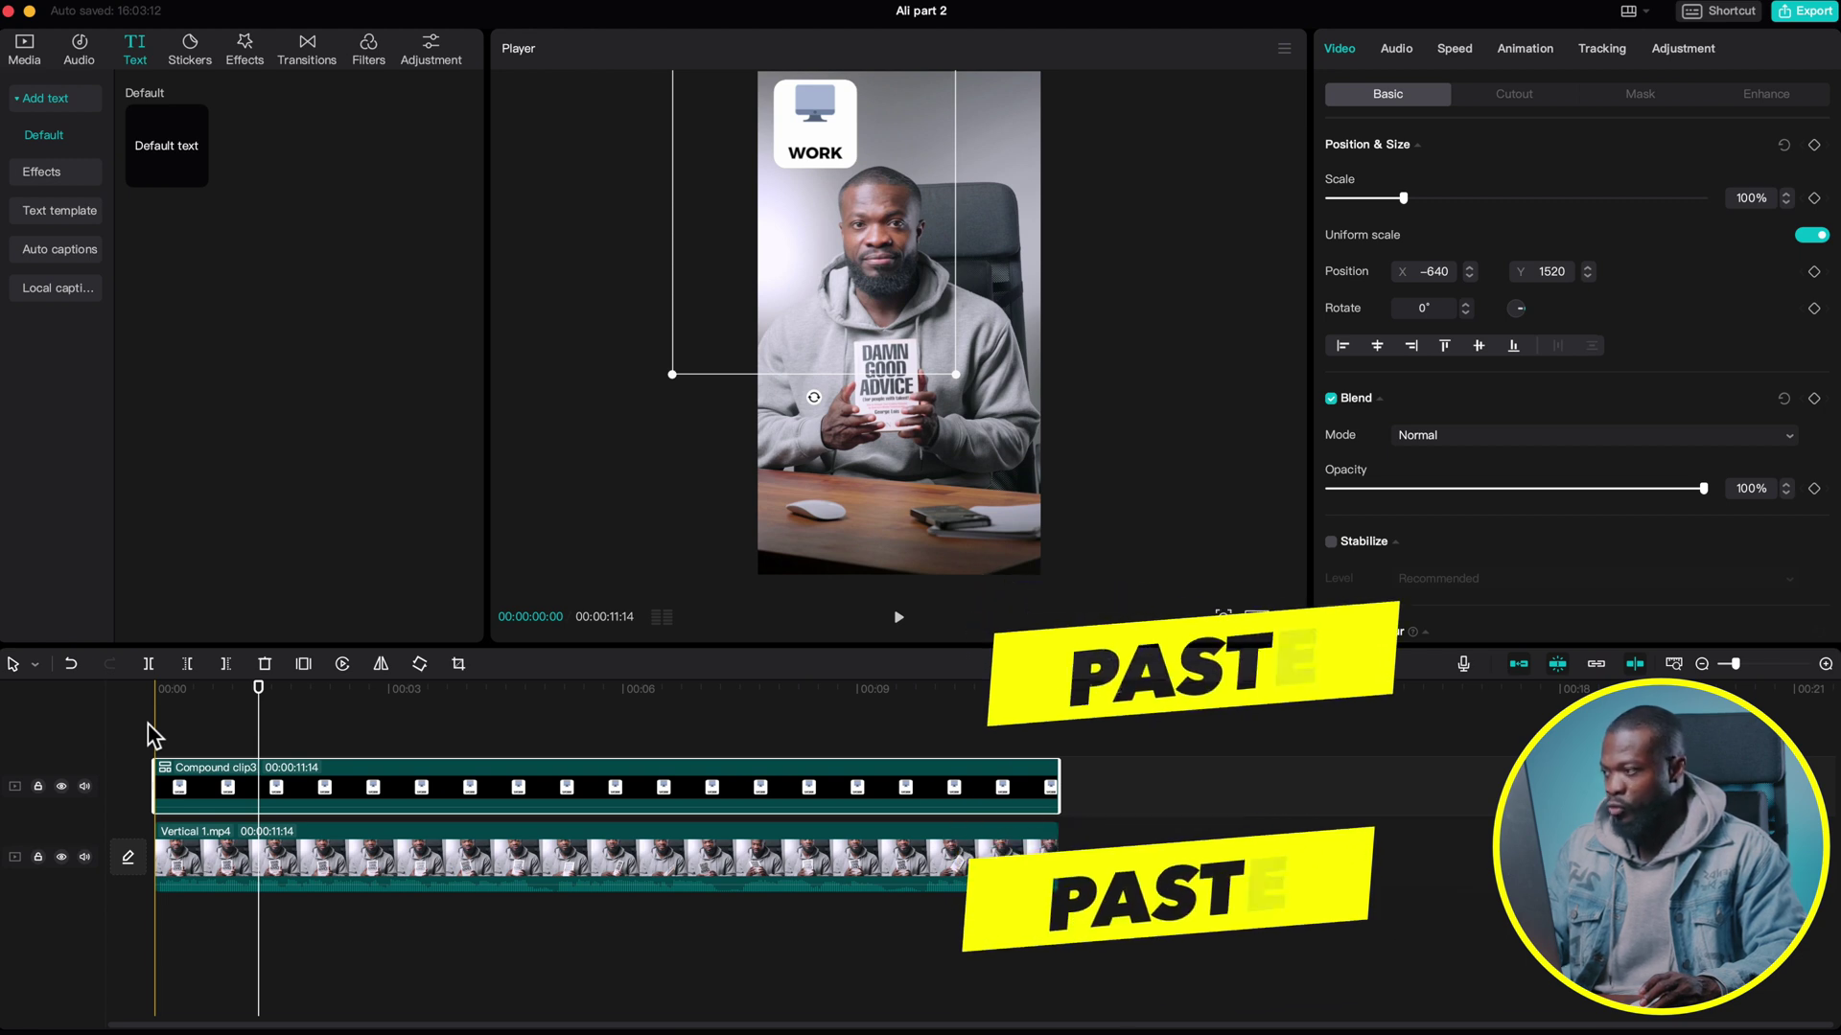
key("super+v")
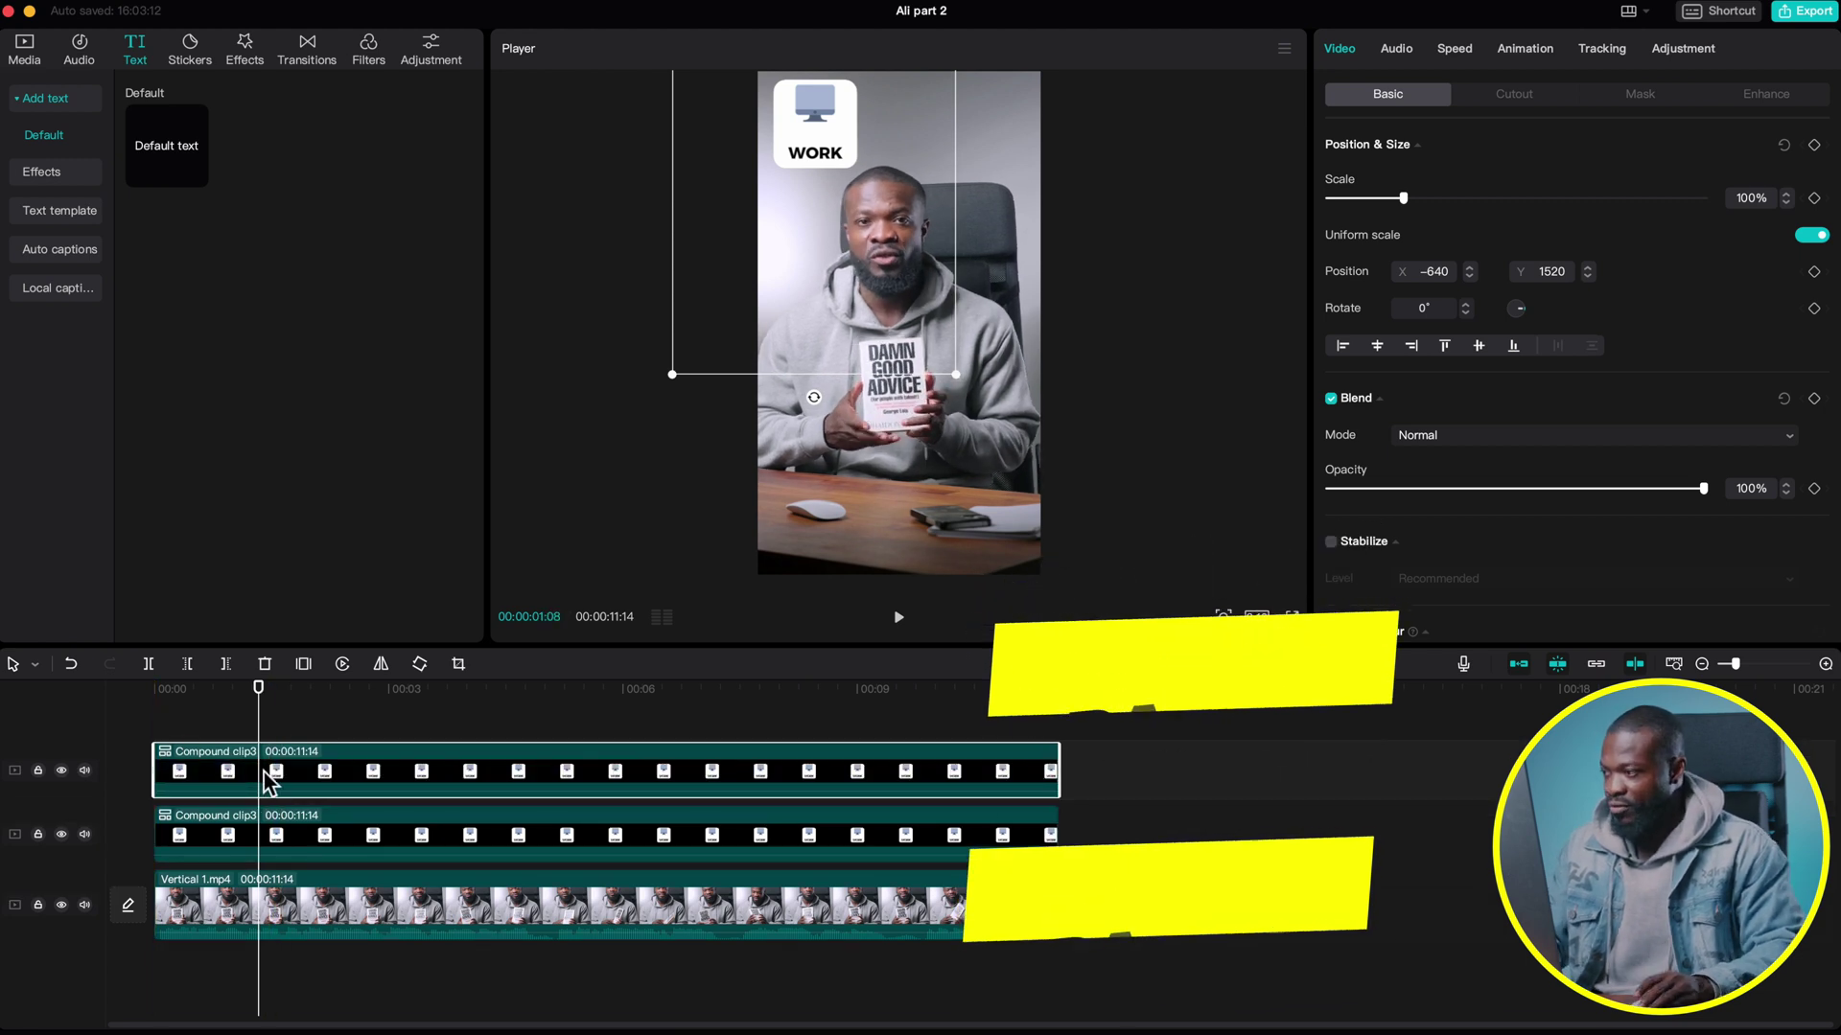
Break the upper copy of the compound clip back into its separate text, icon and white square clips.
right_click(270, 781)
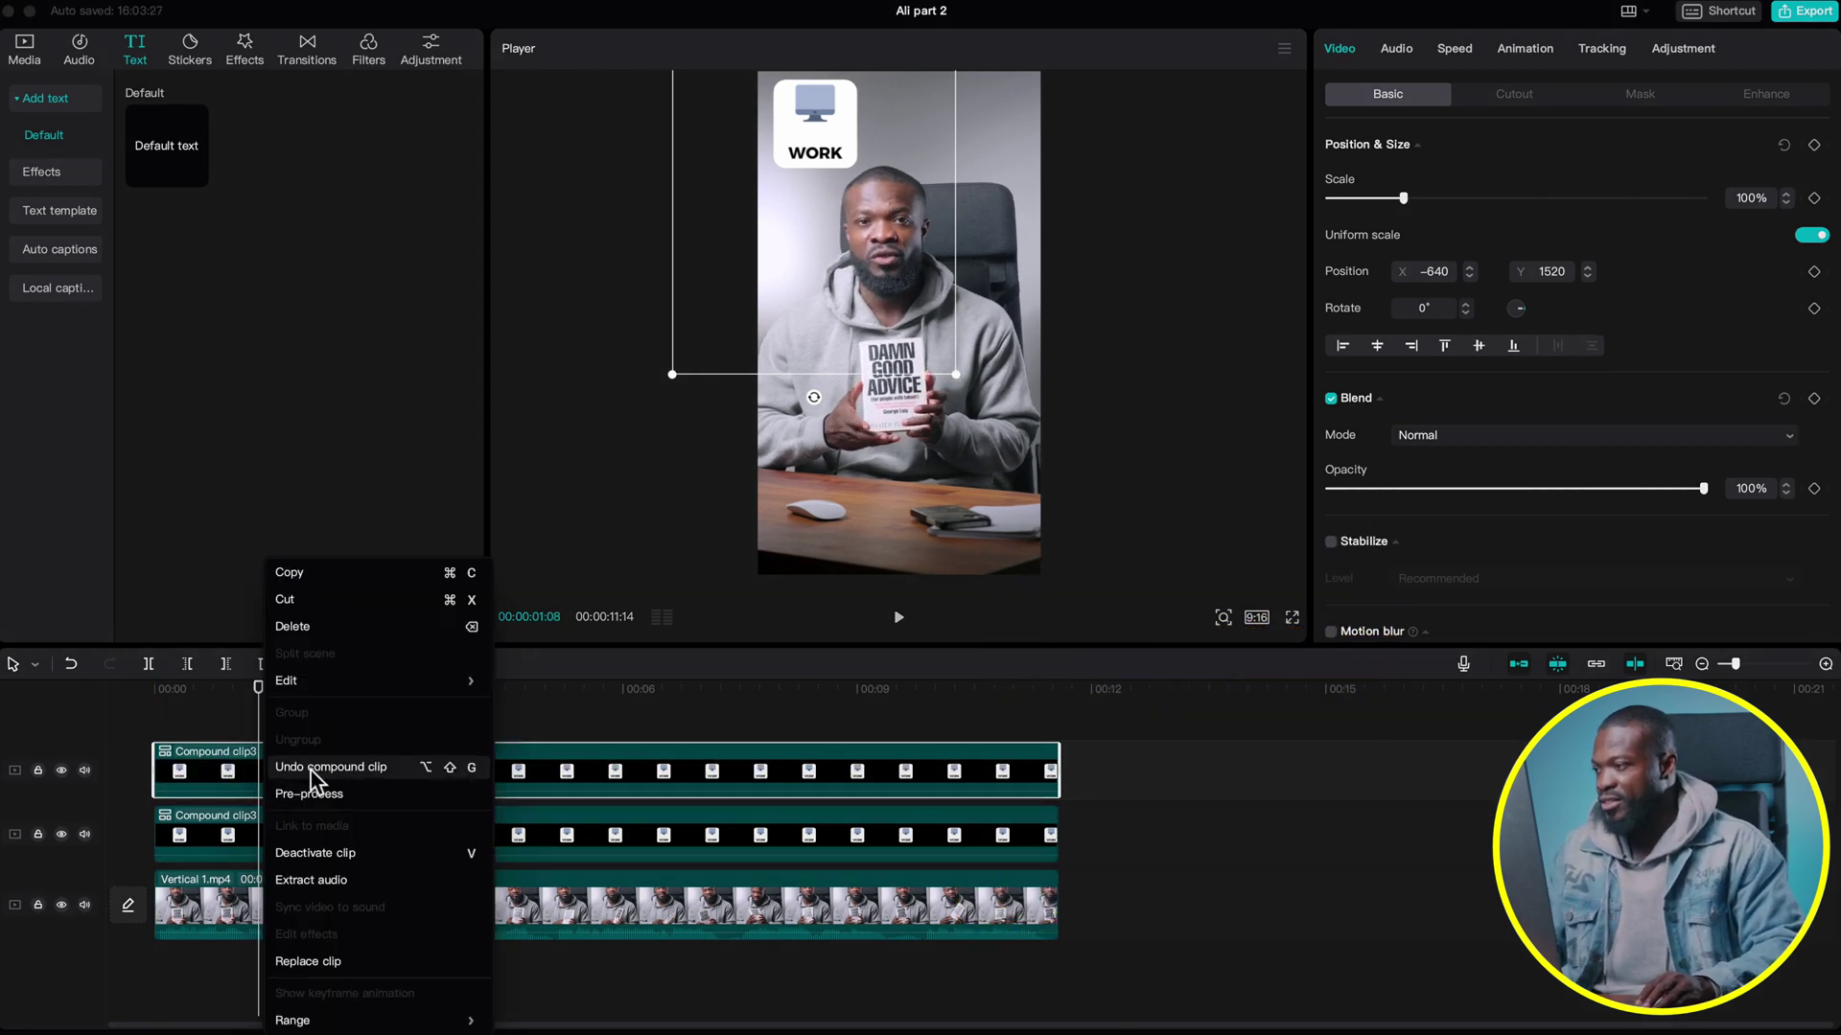
left_click(314, 767)
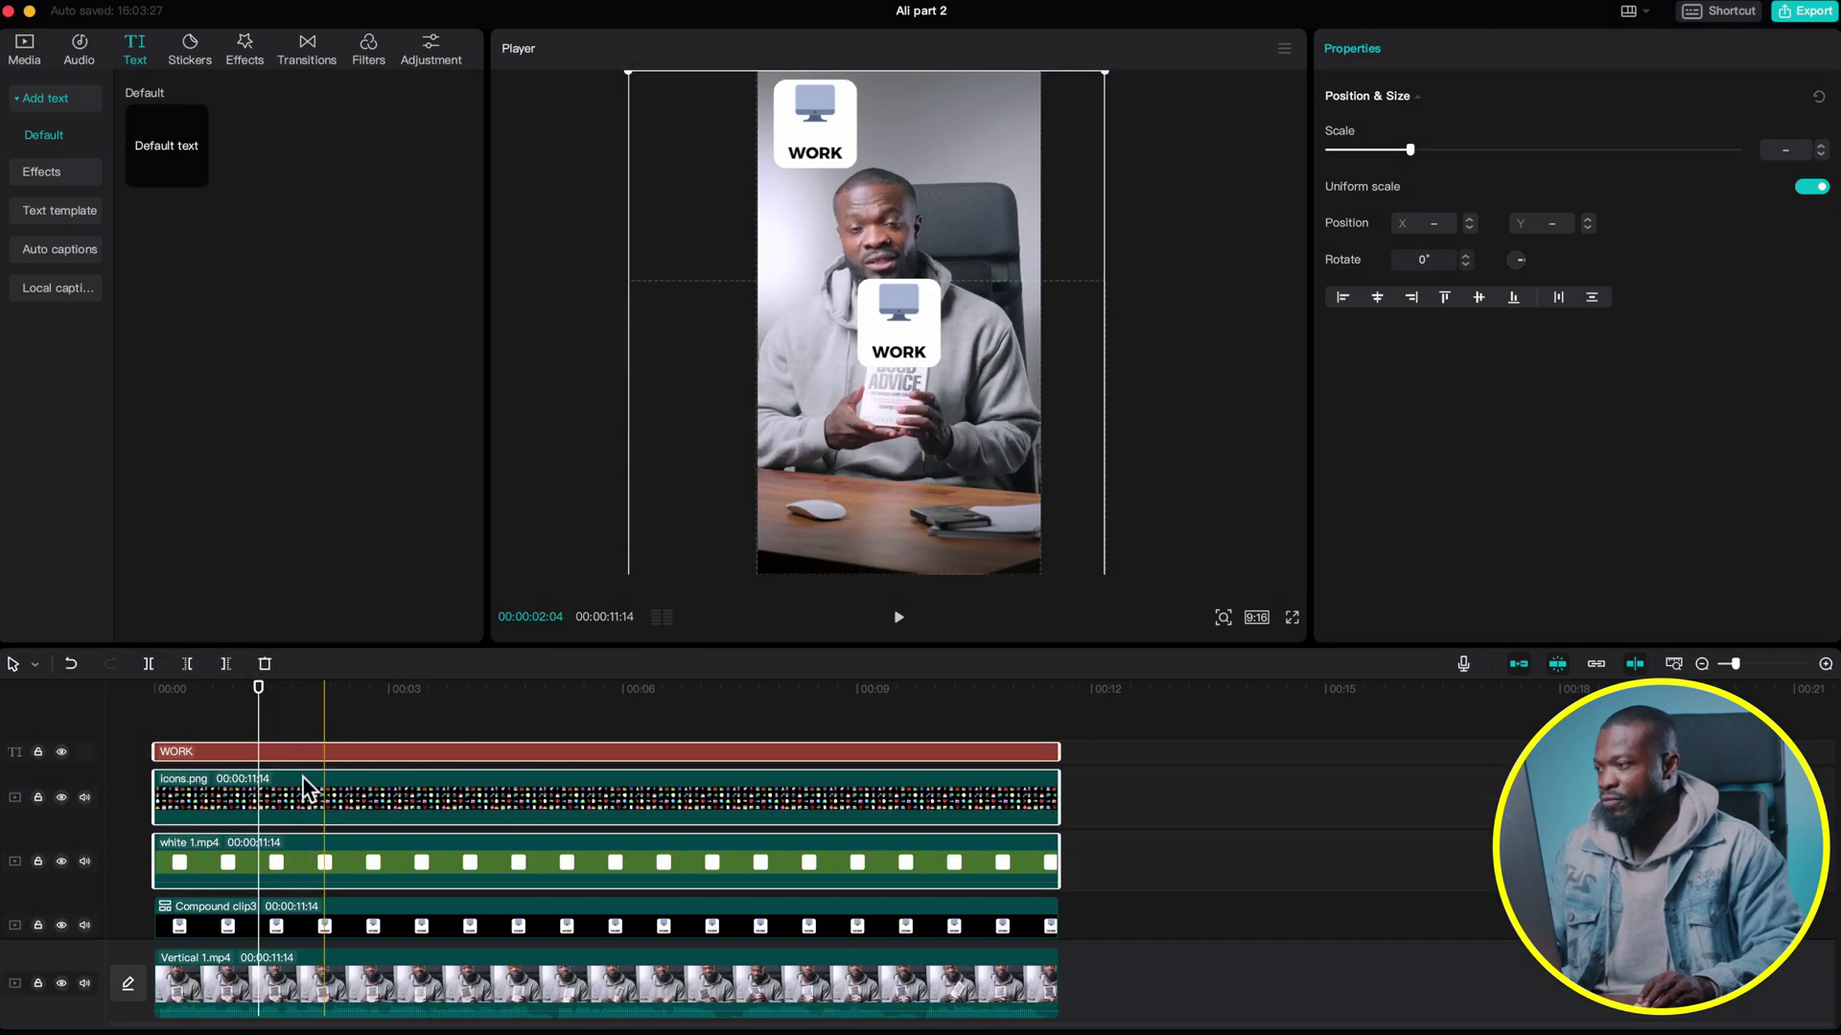
left_click(293, 727)
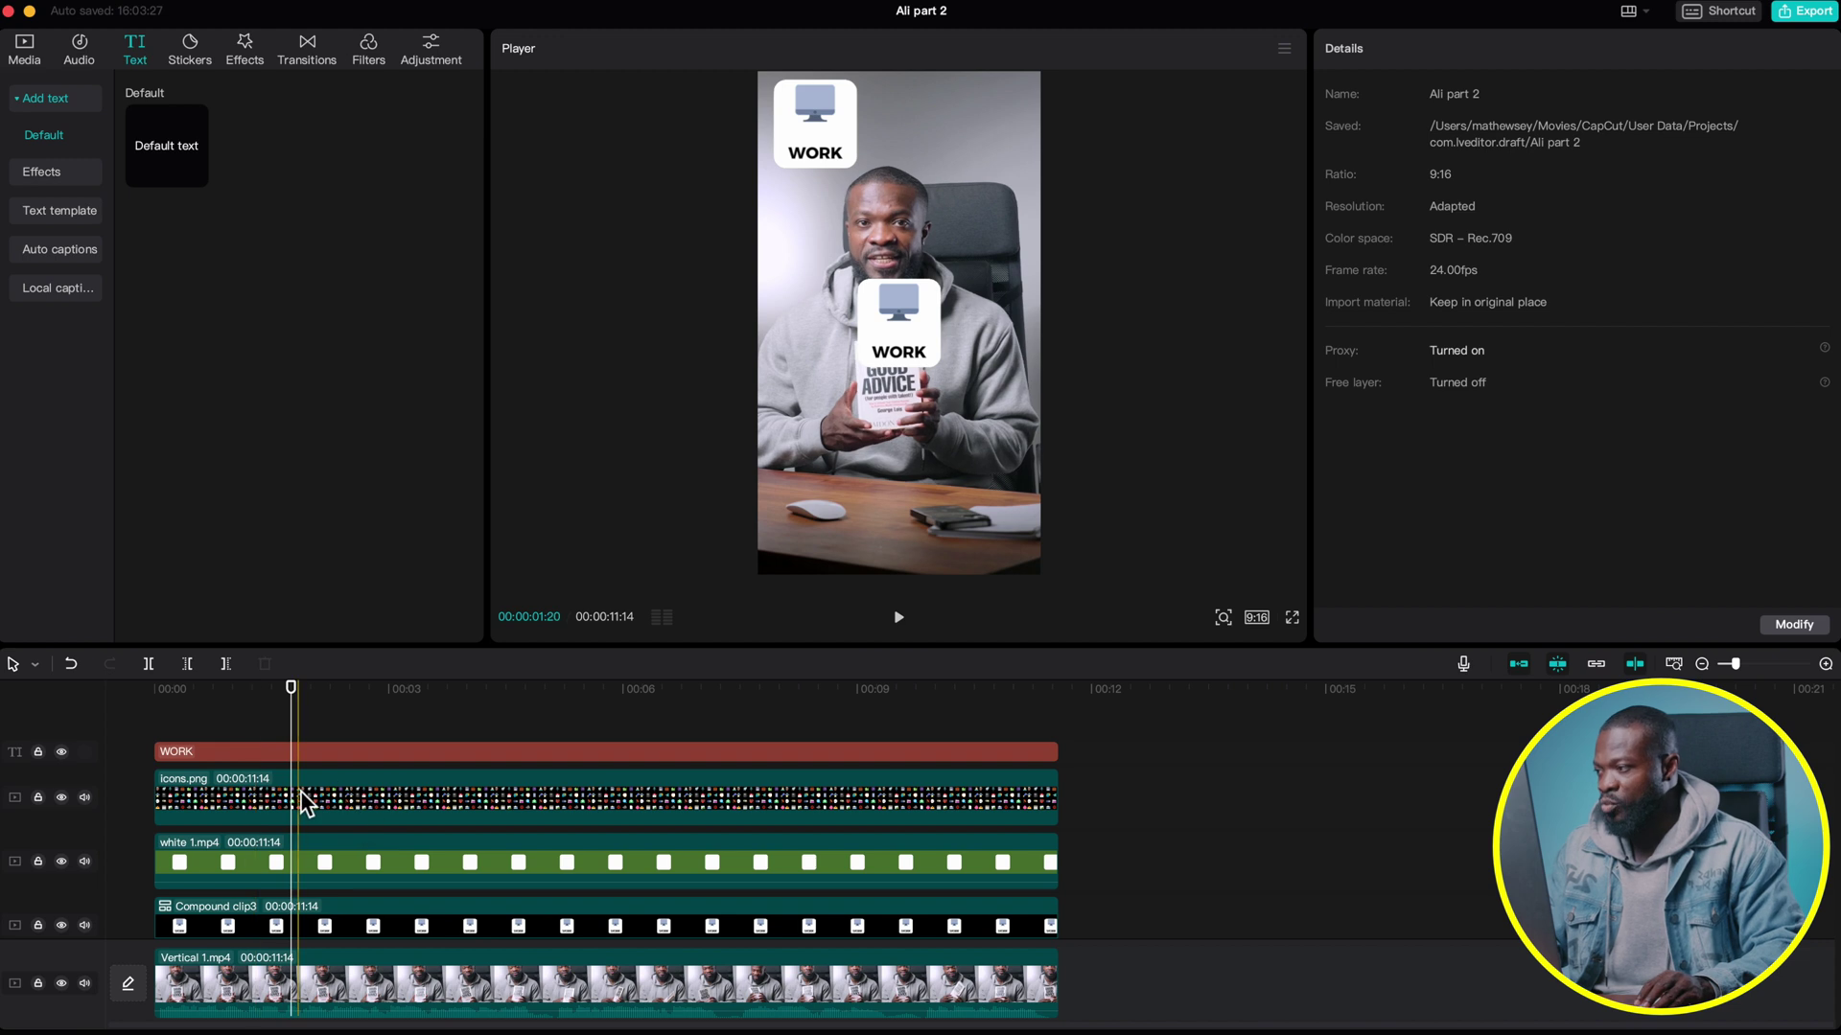
Reshape the copied icons.png clip's rectangle mask around the orange clock and place the clock above the label in the central white square.
left_click(297, 807)
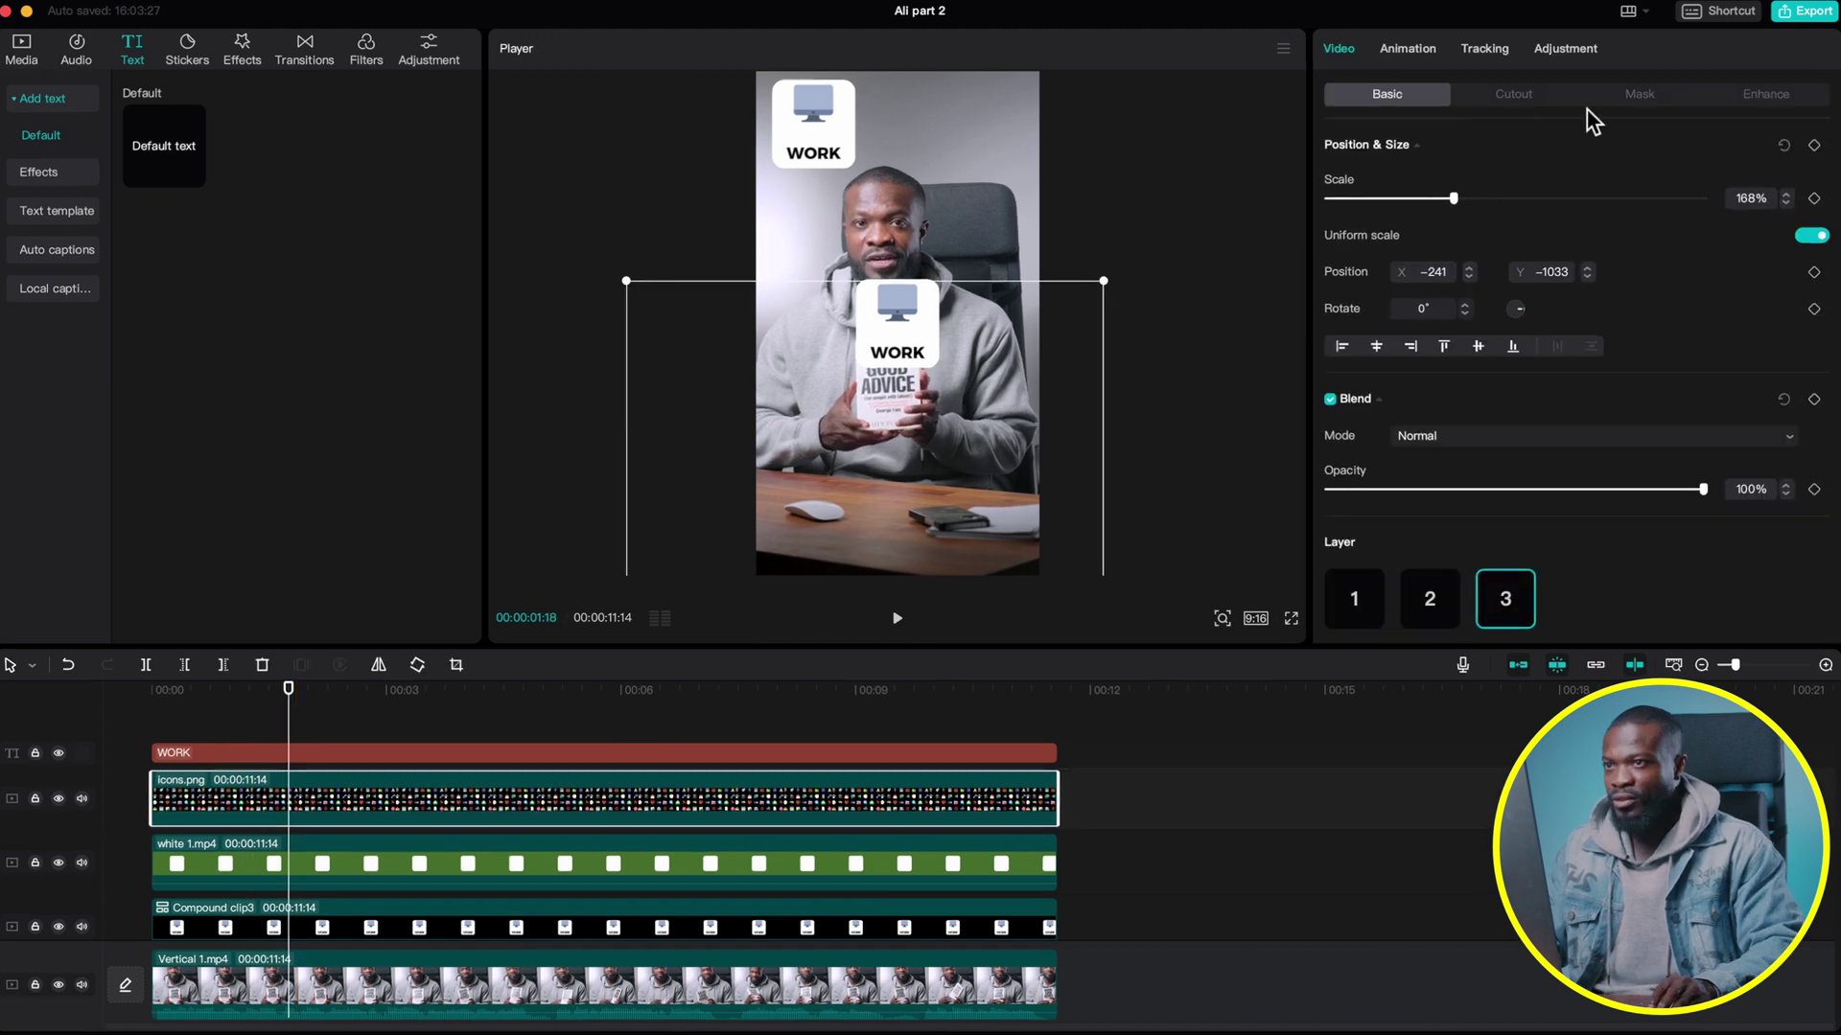
left_click(1639, 93)
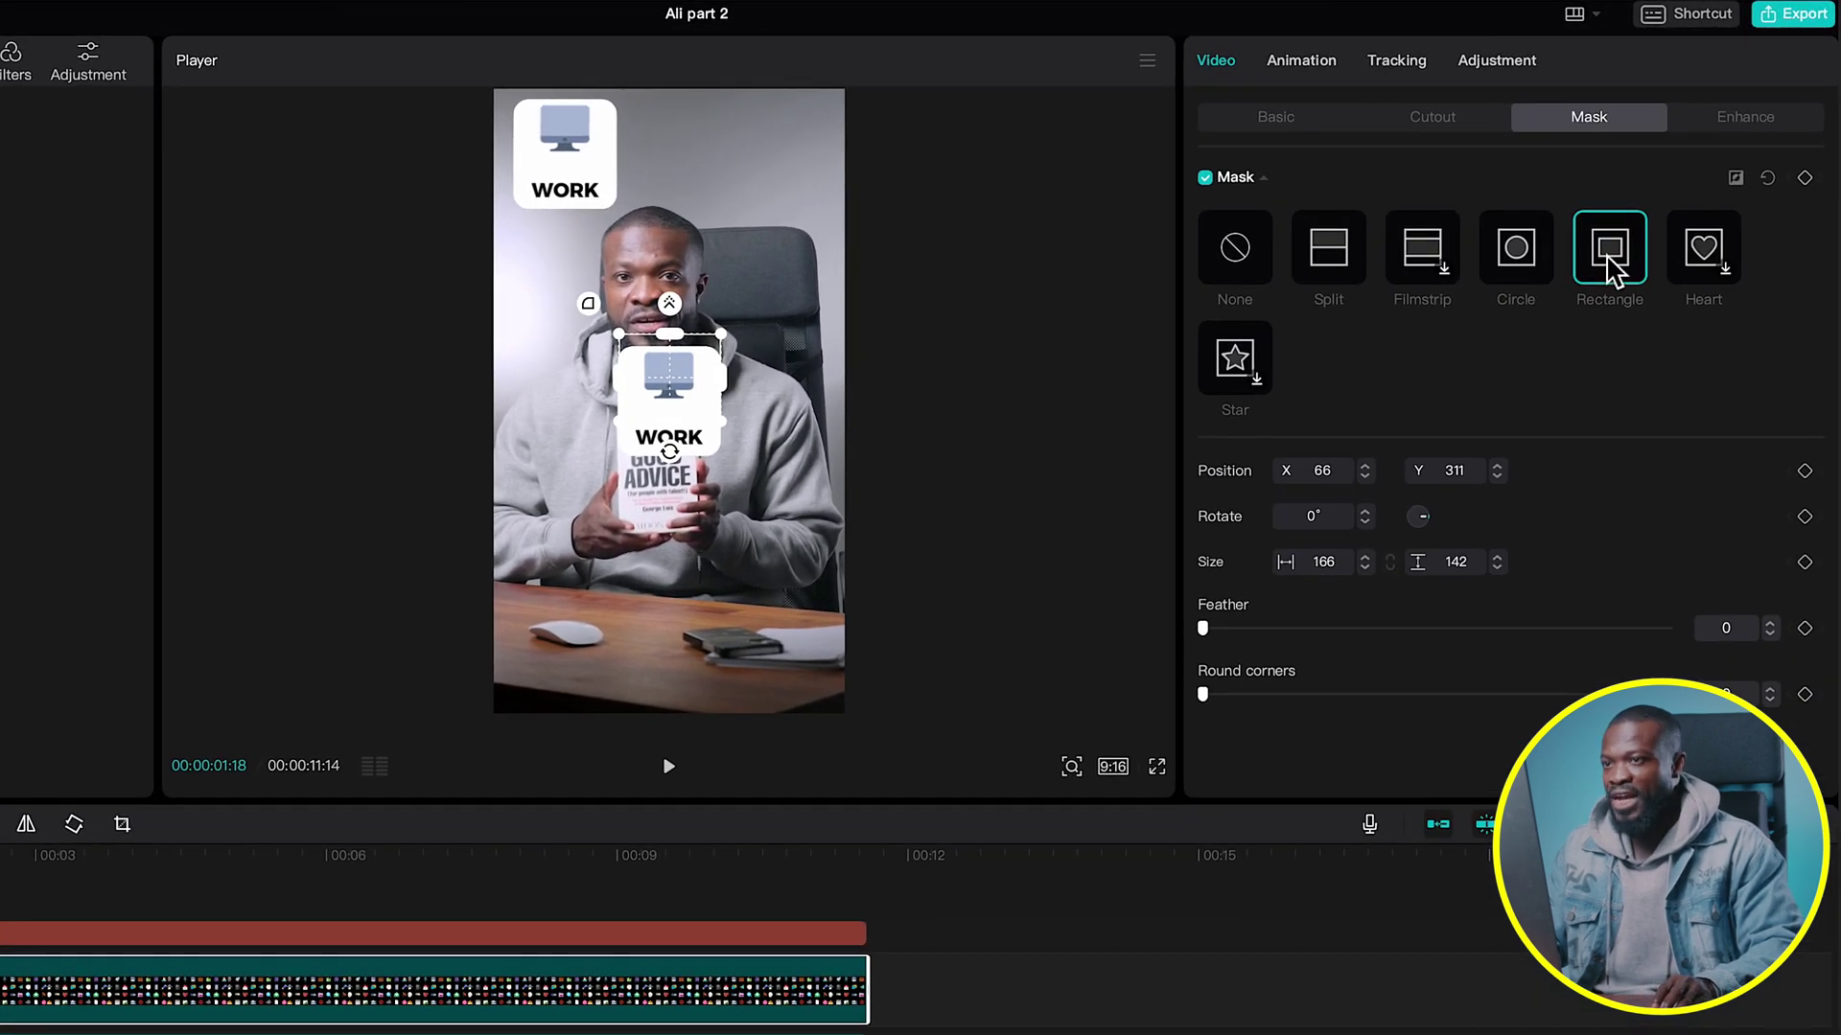
left_click_drag(721, 335, 918, 257)
left_click_drag(668, 511, 709, 635)
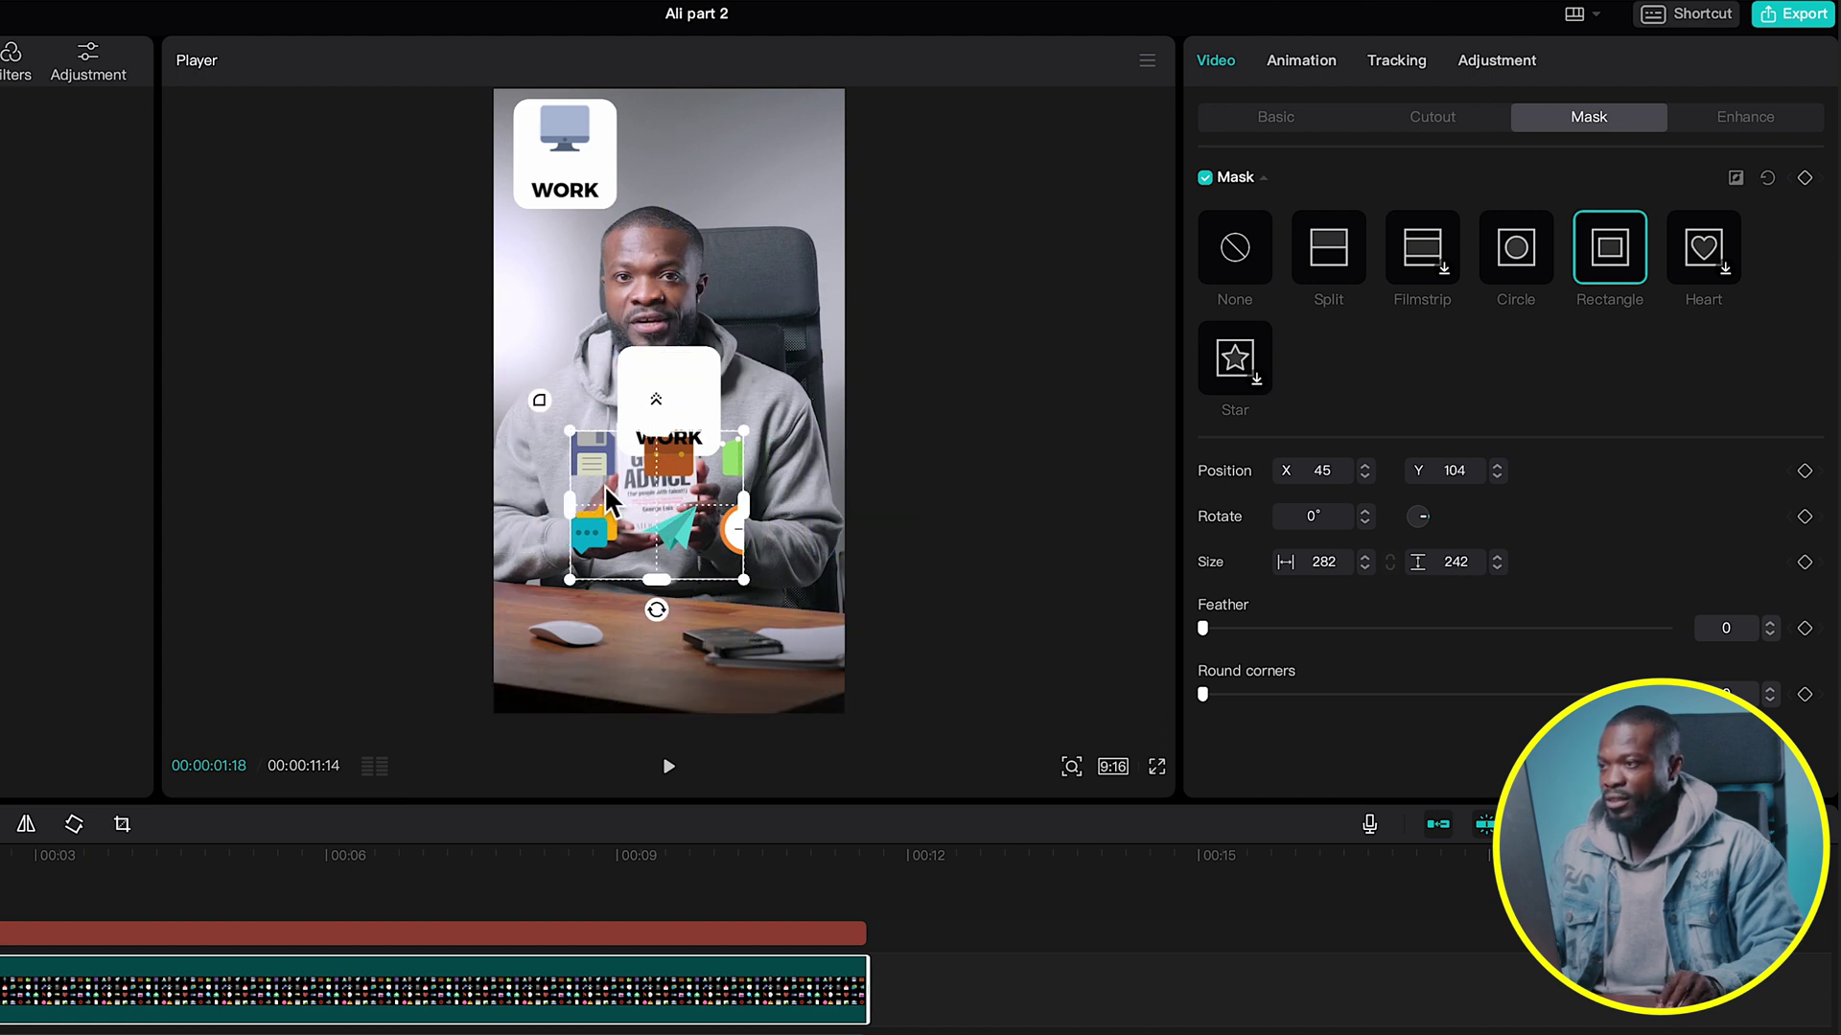
left_click_drag(604, 485, 734, 427)
left_click(1280, 120)
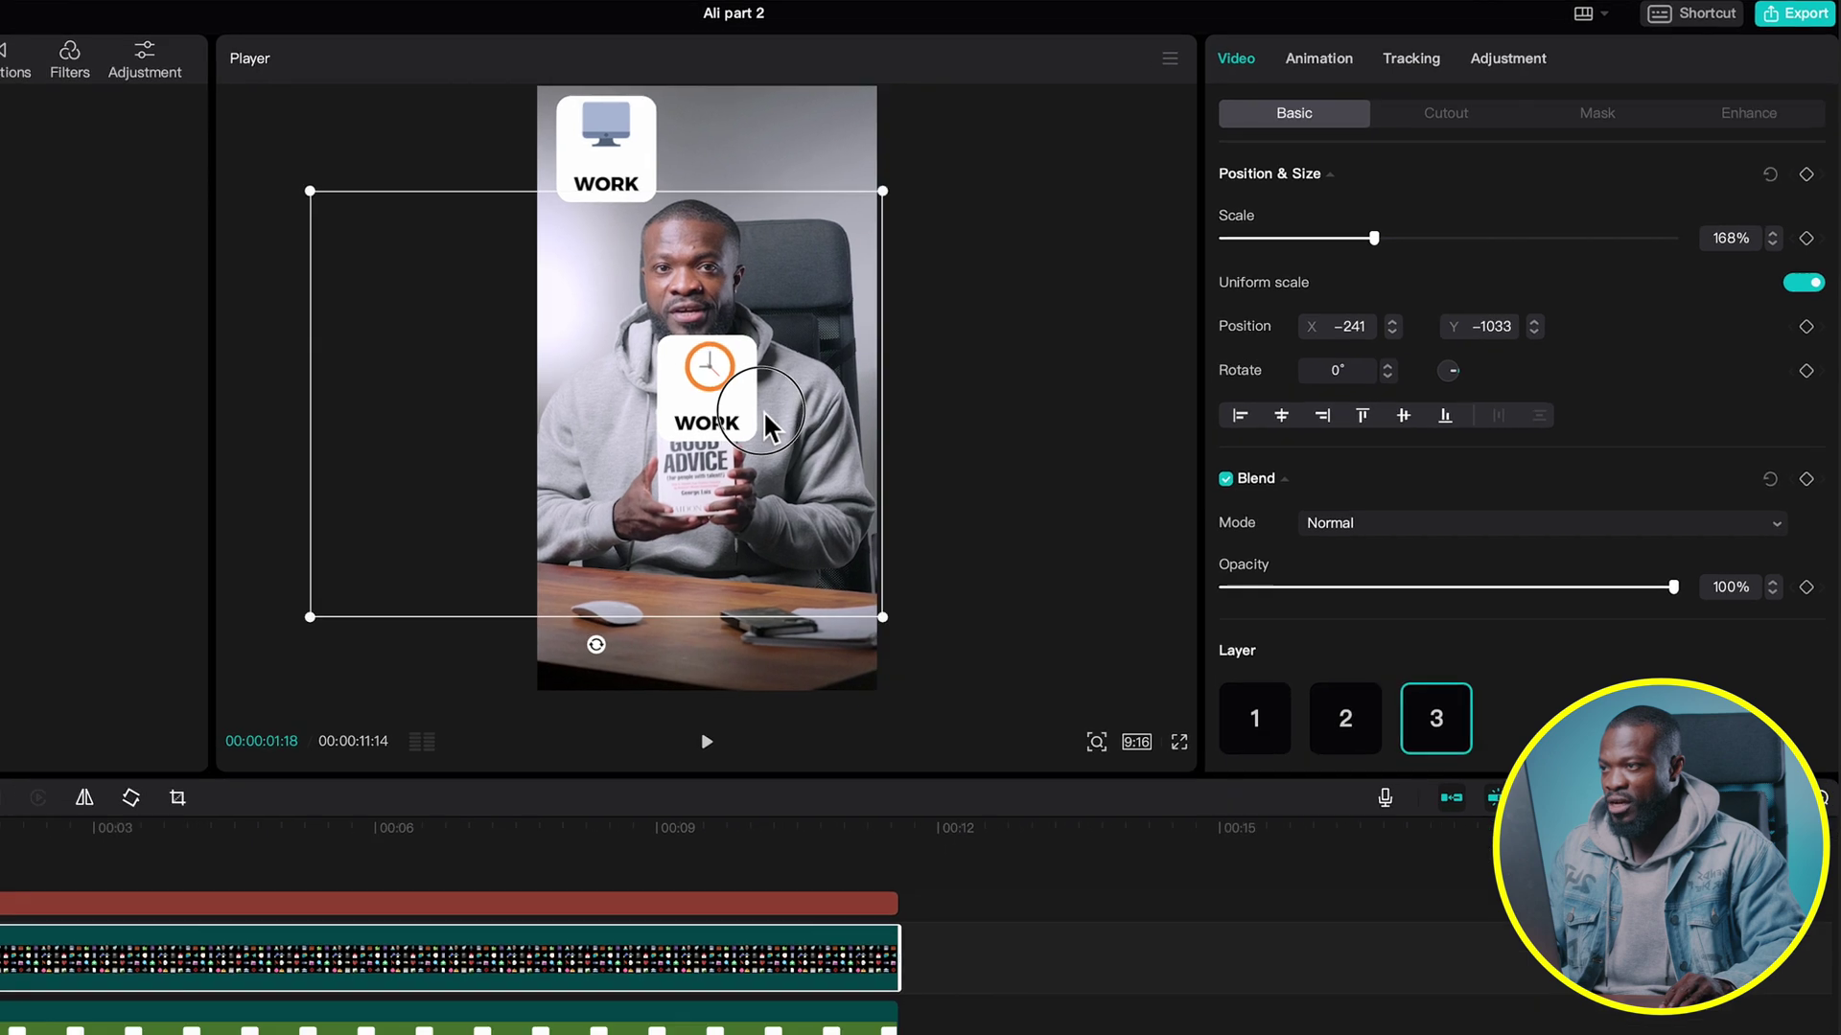
Change the copied tile's label from WORK to SLEEP.
left_click_drag(292, 746, 289, 744)
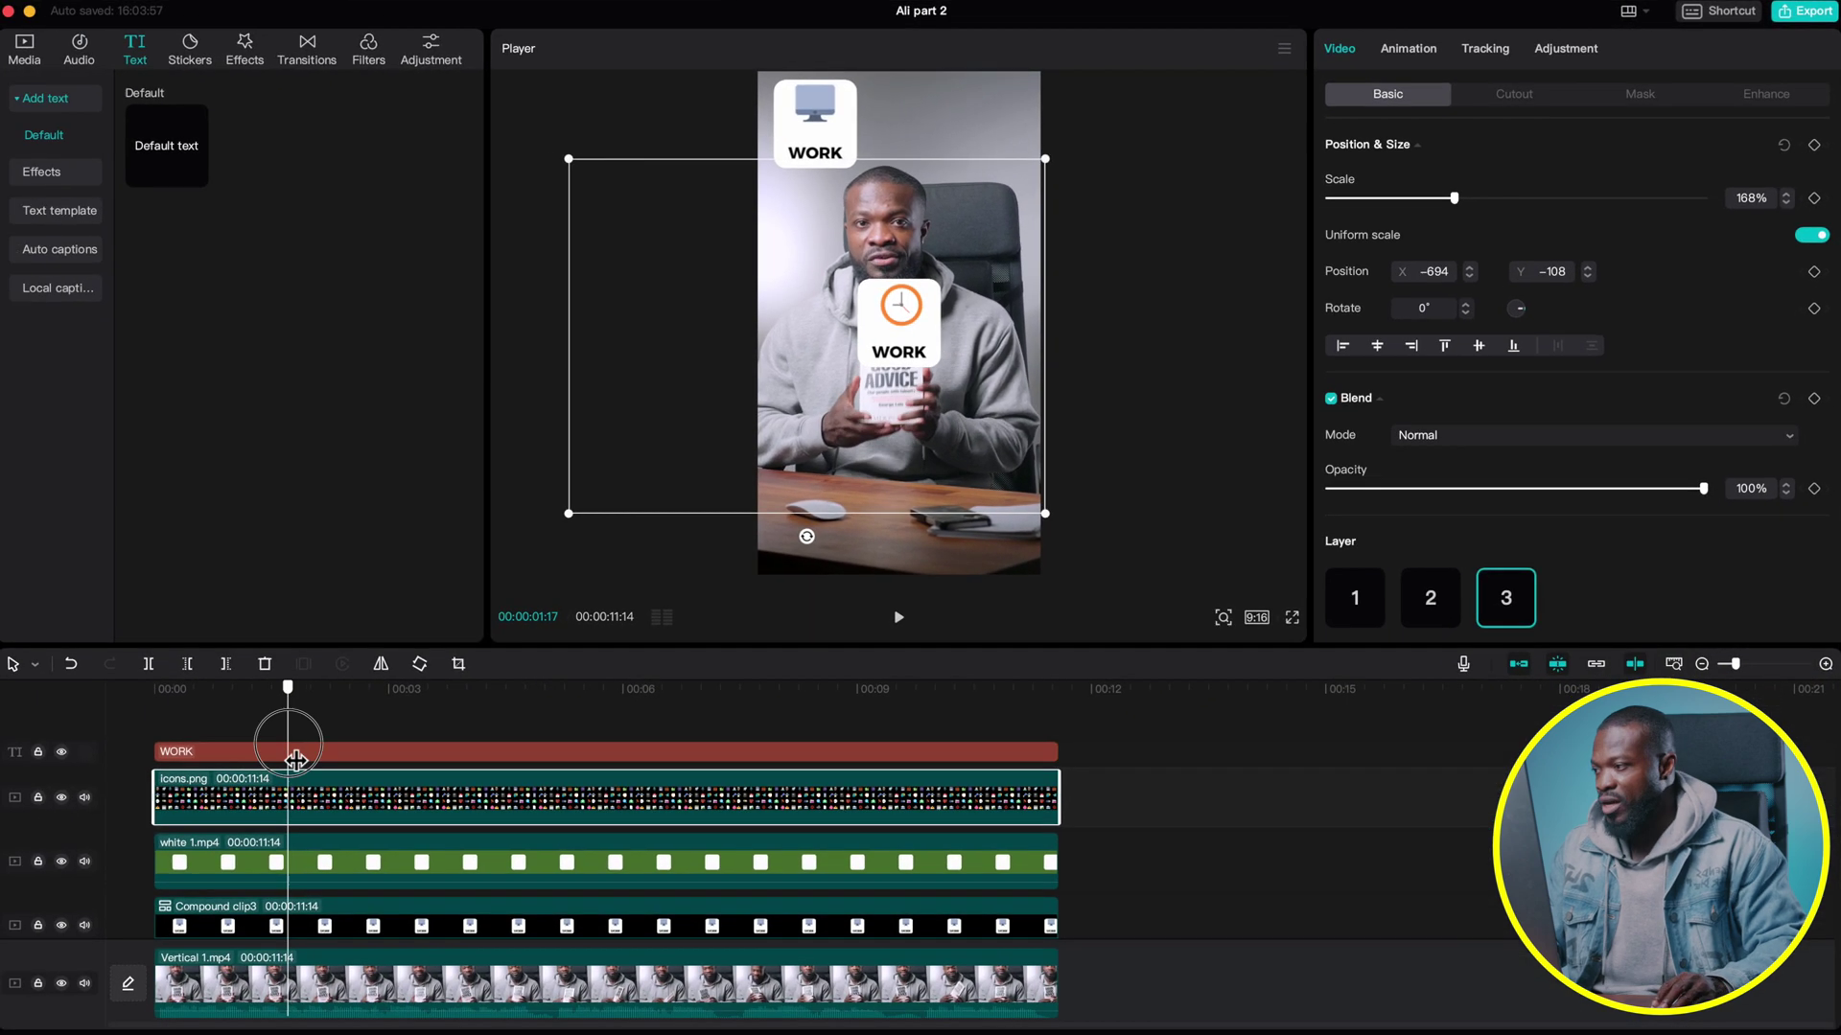
left_click(295, 751)
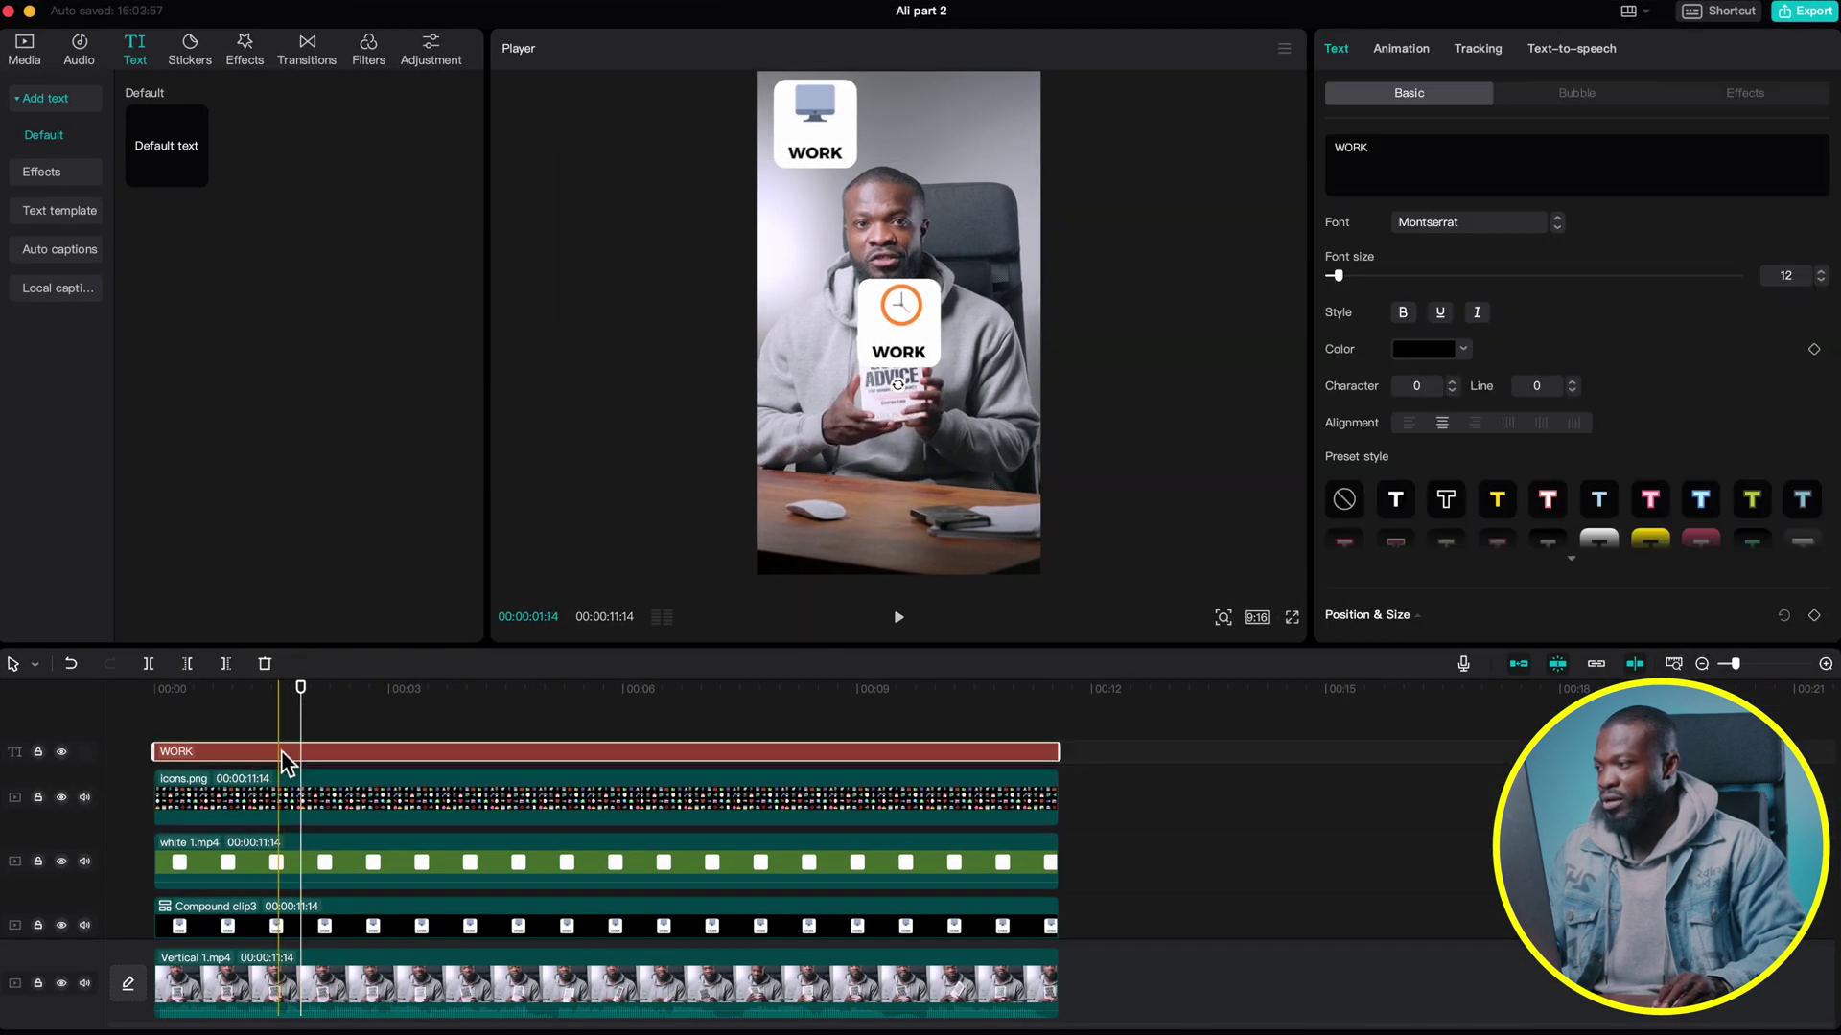
type("SLEE")
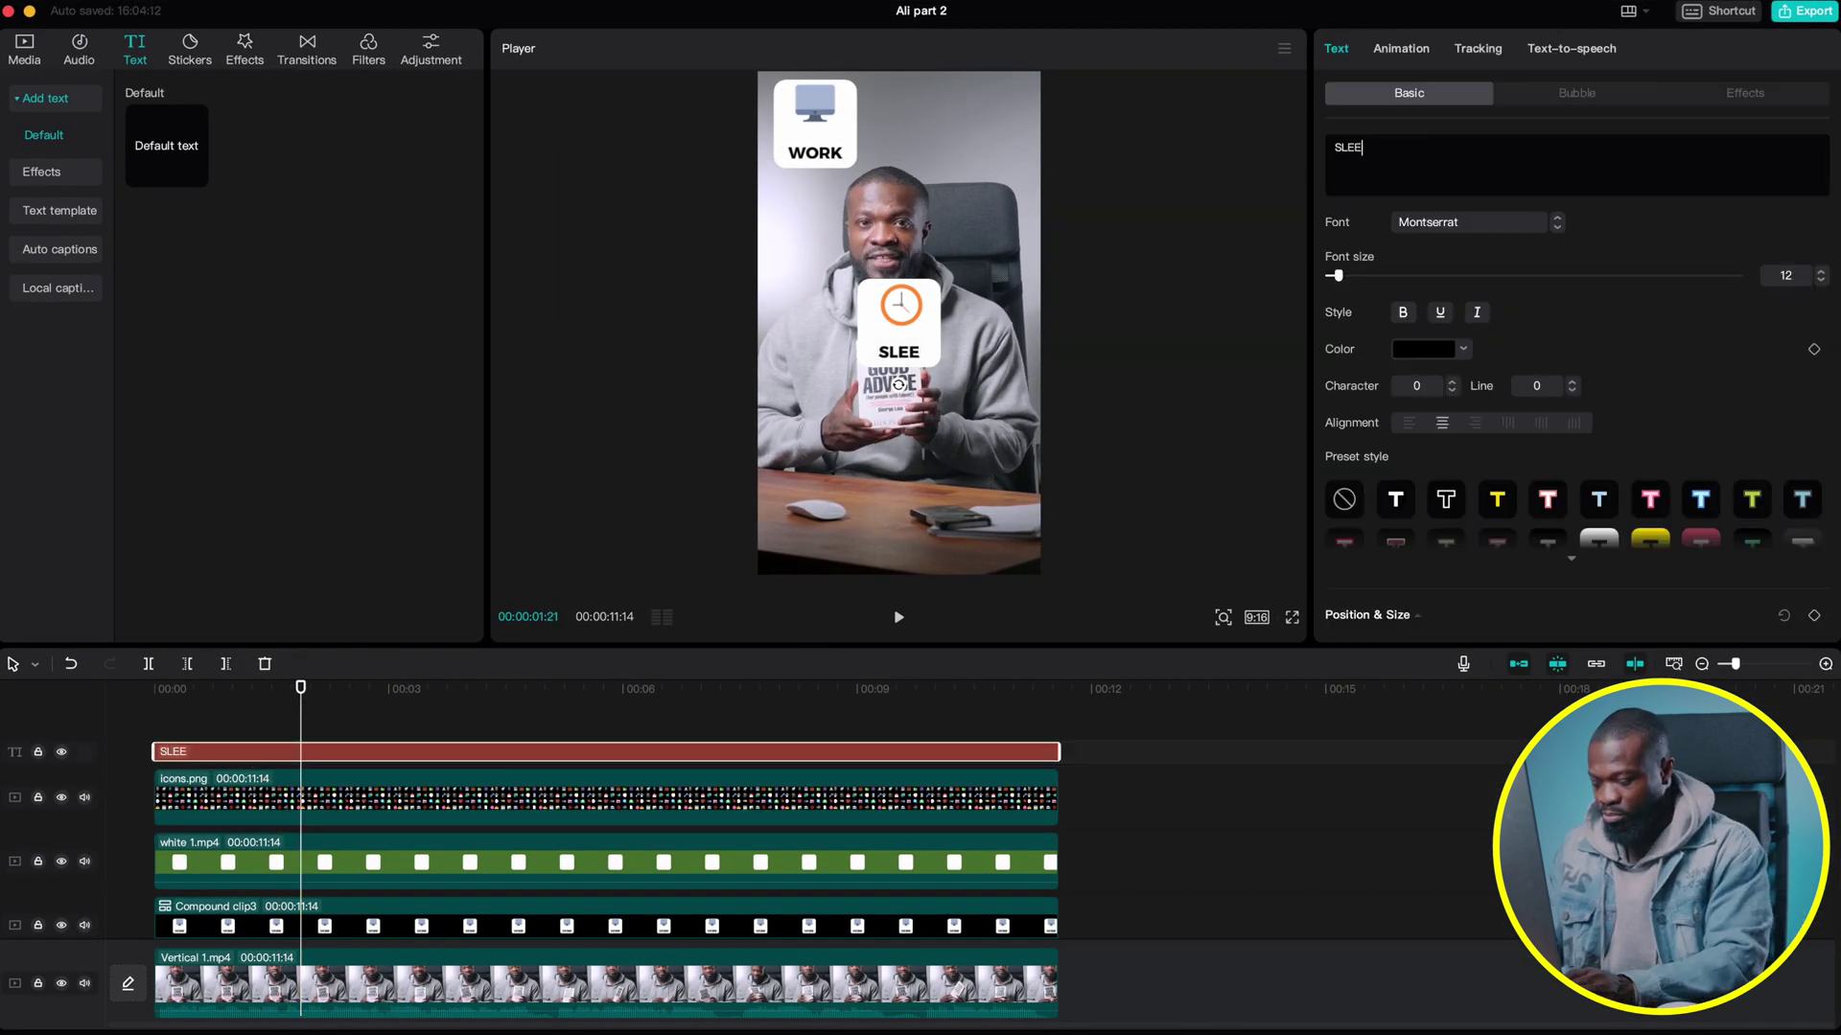
type("P")
Combine the SLEEP text, icons.png and white 1.mp4 clips into a new compound clip.
left_click(238, 728)
left_click(326, 862)
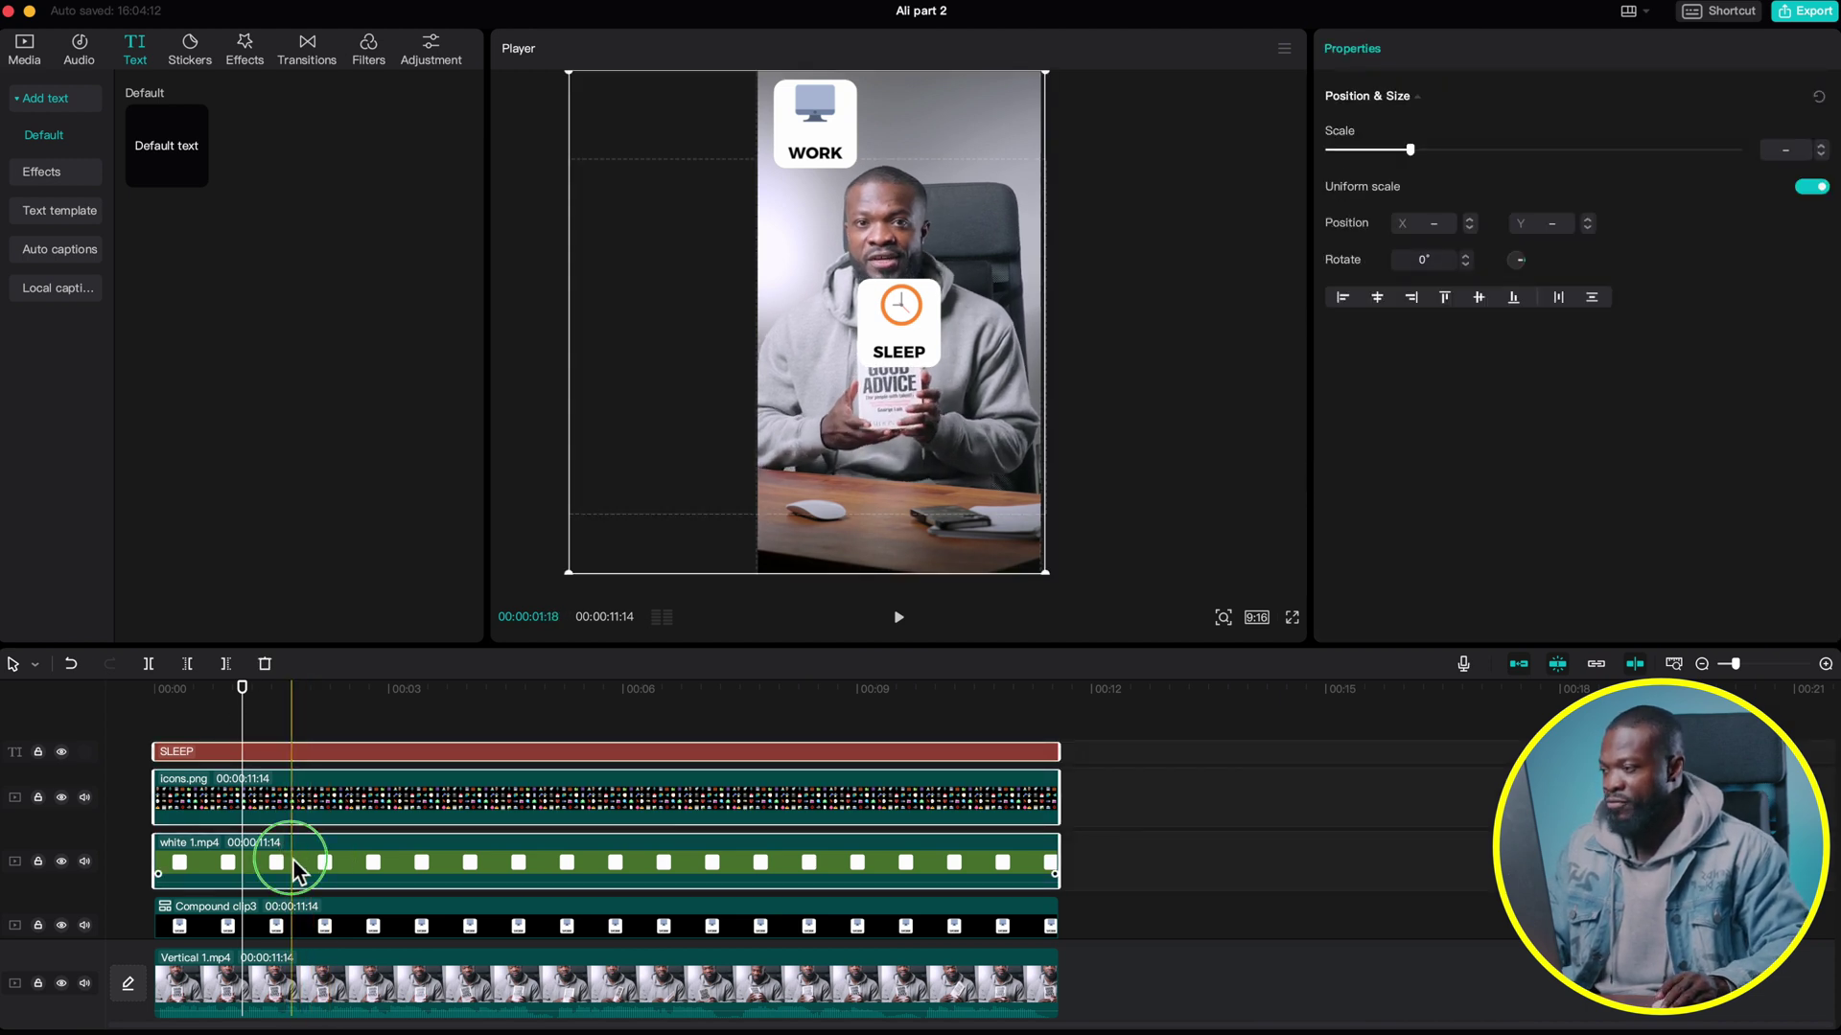
right_click(293, 863)
left_click(355, 913)
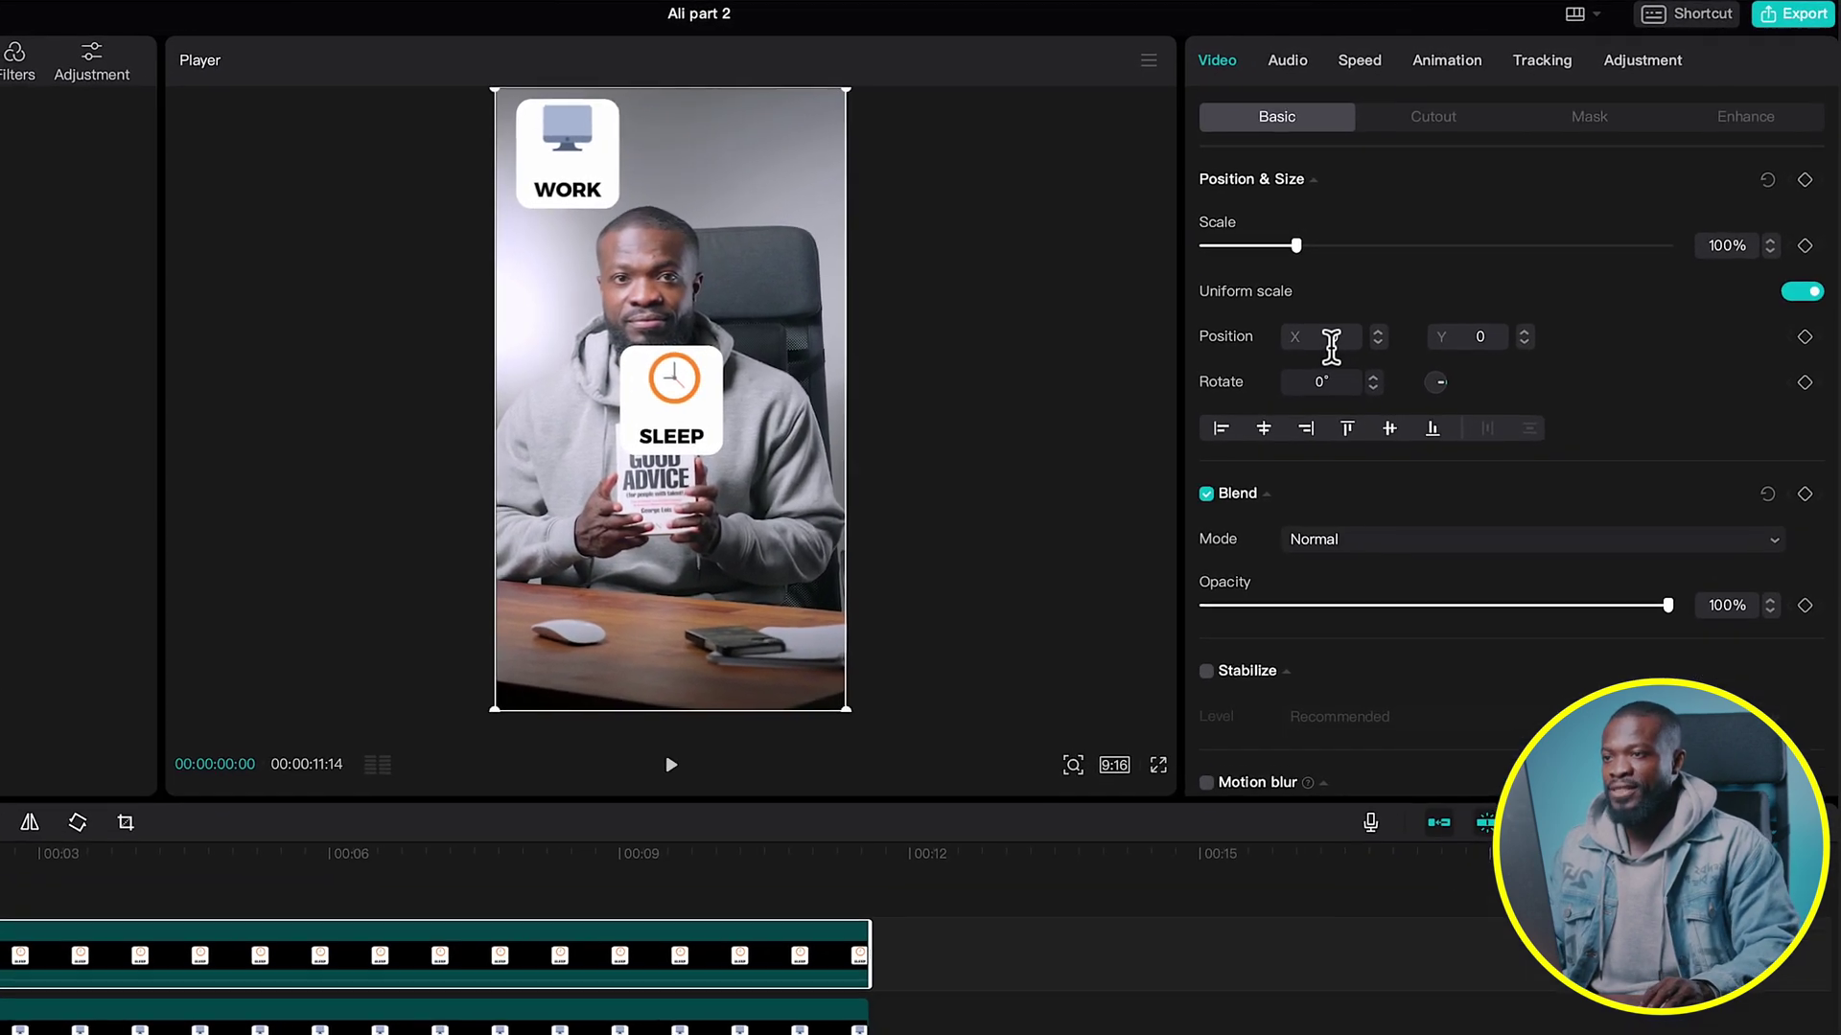
Position the SLEEP compound clip at X -640 and Y 760.
left_click(1331, 341)
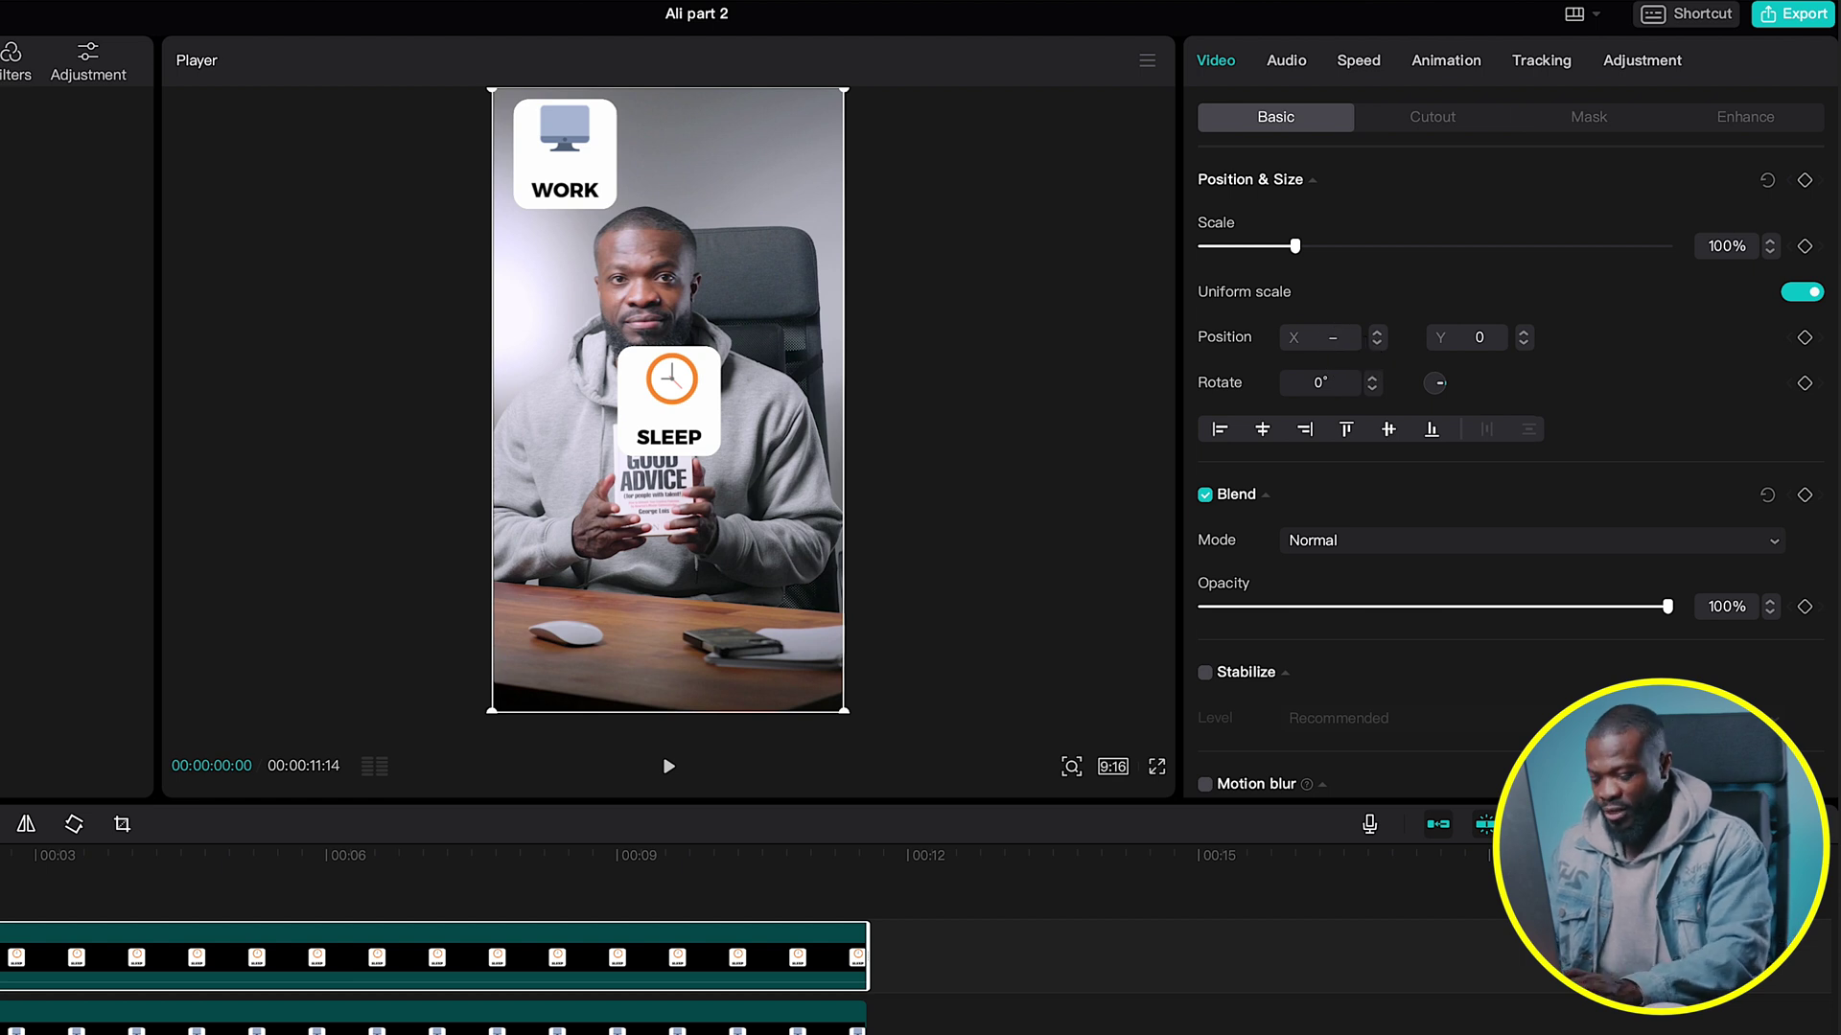
type("-640")
key("Return")
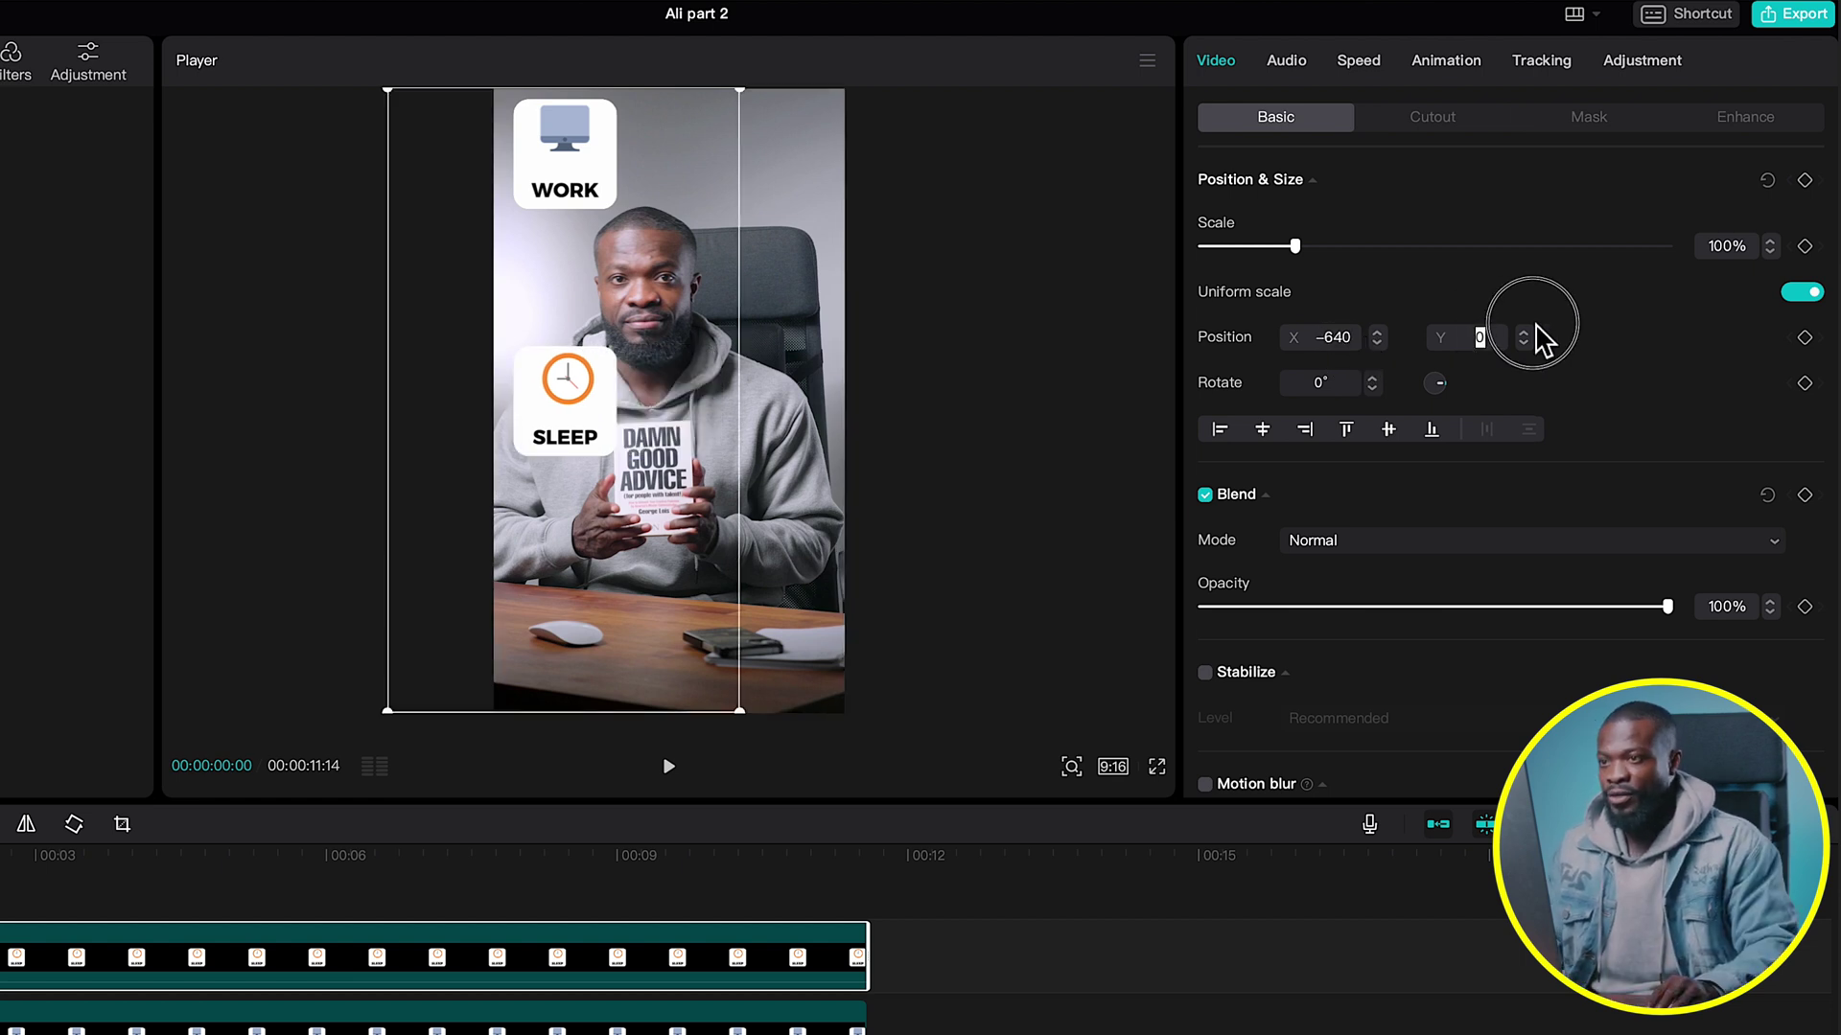
type("76")
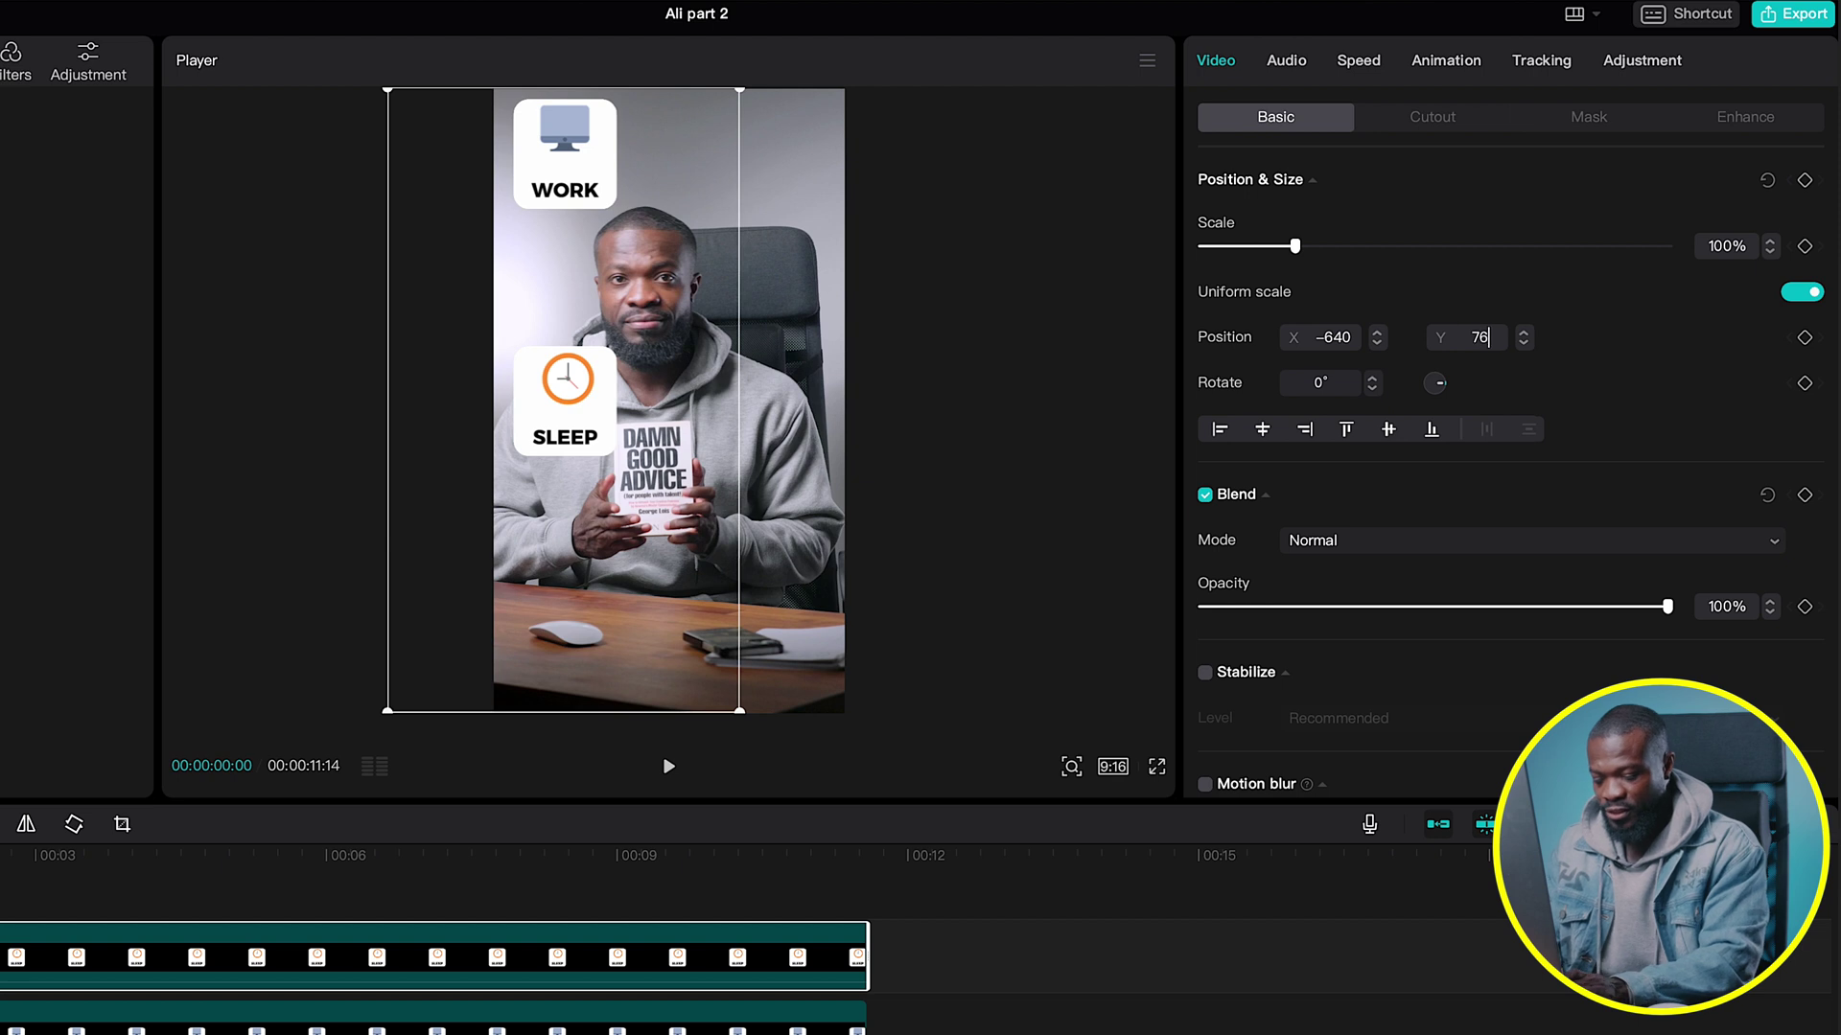
type("0")
key("Return")
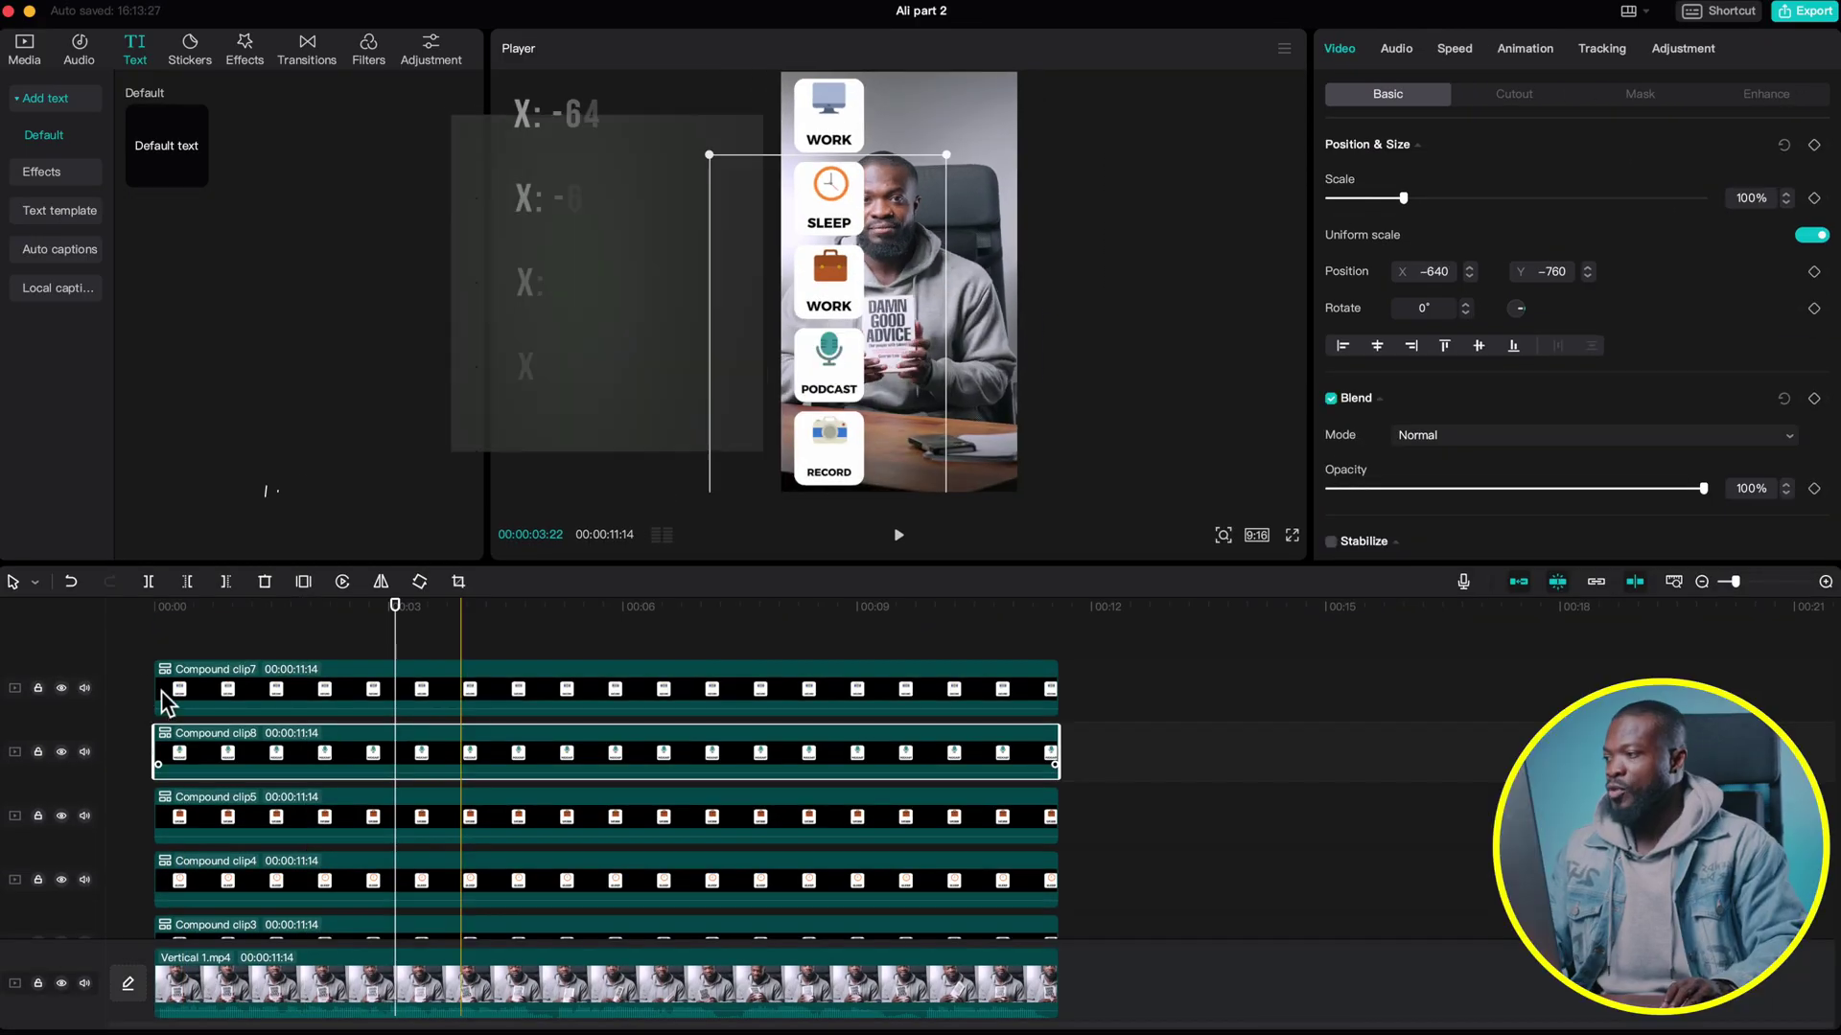
Apply the Slide Right entrance animation to Compound clip3 with a duration of 0.6 s.
left_click(143, 660)
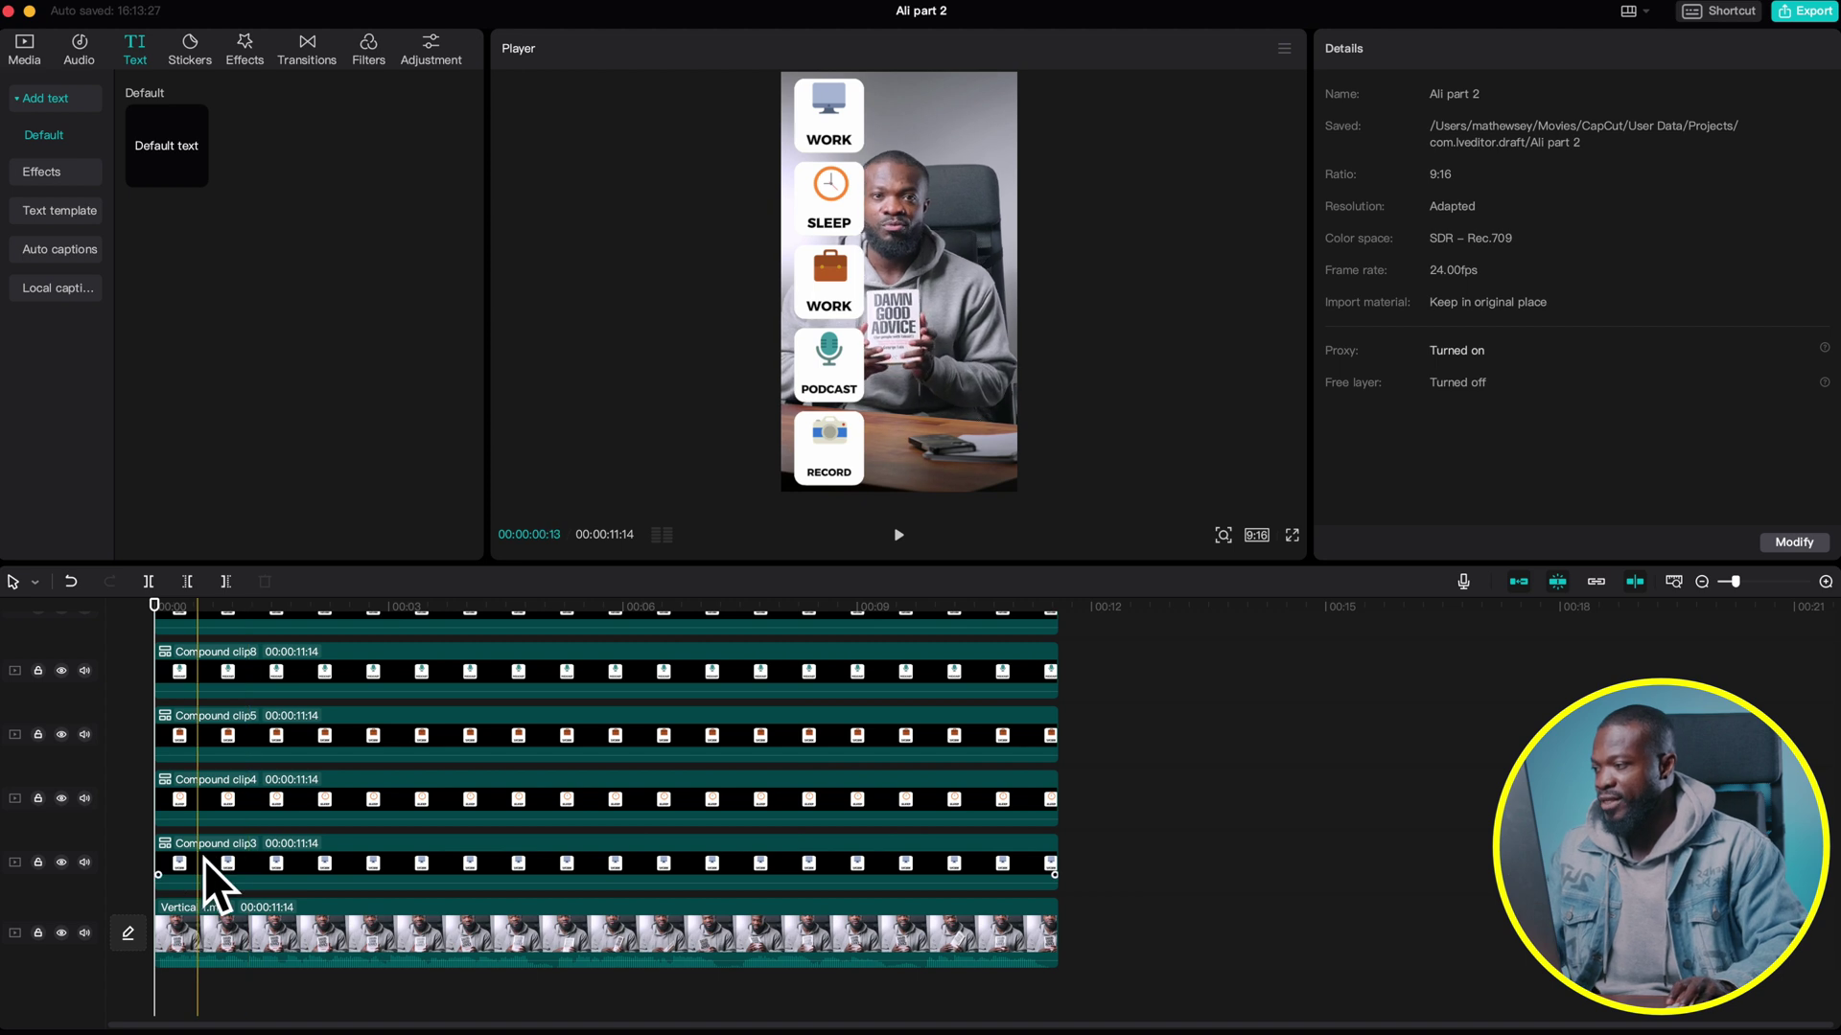
left_click(180, 875)
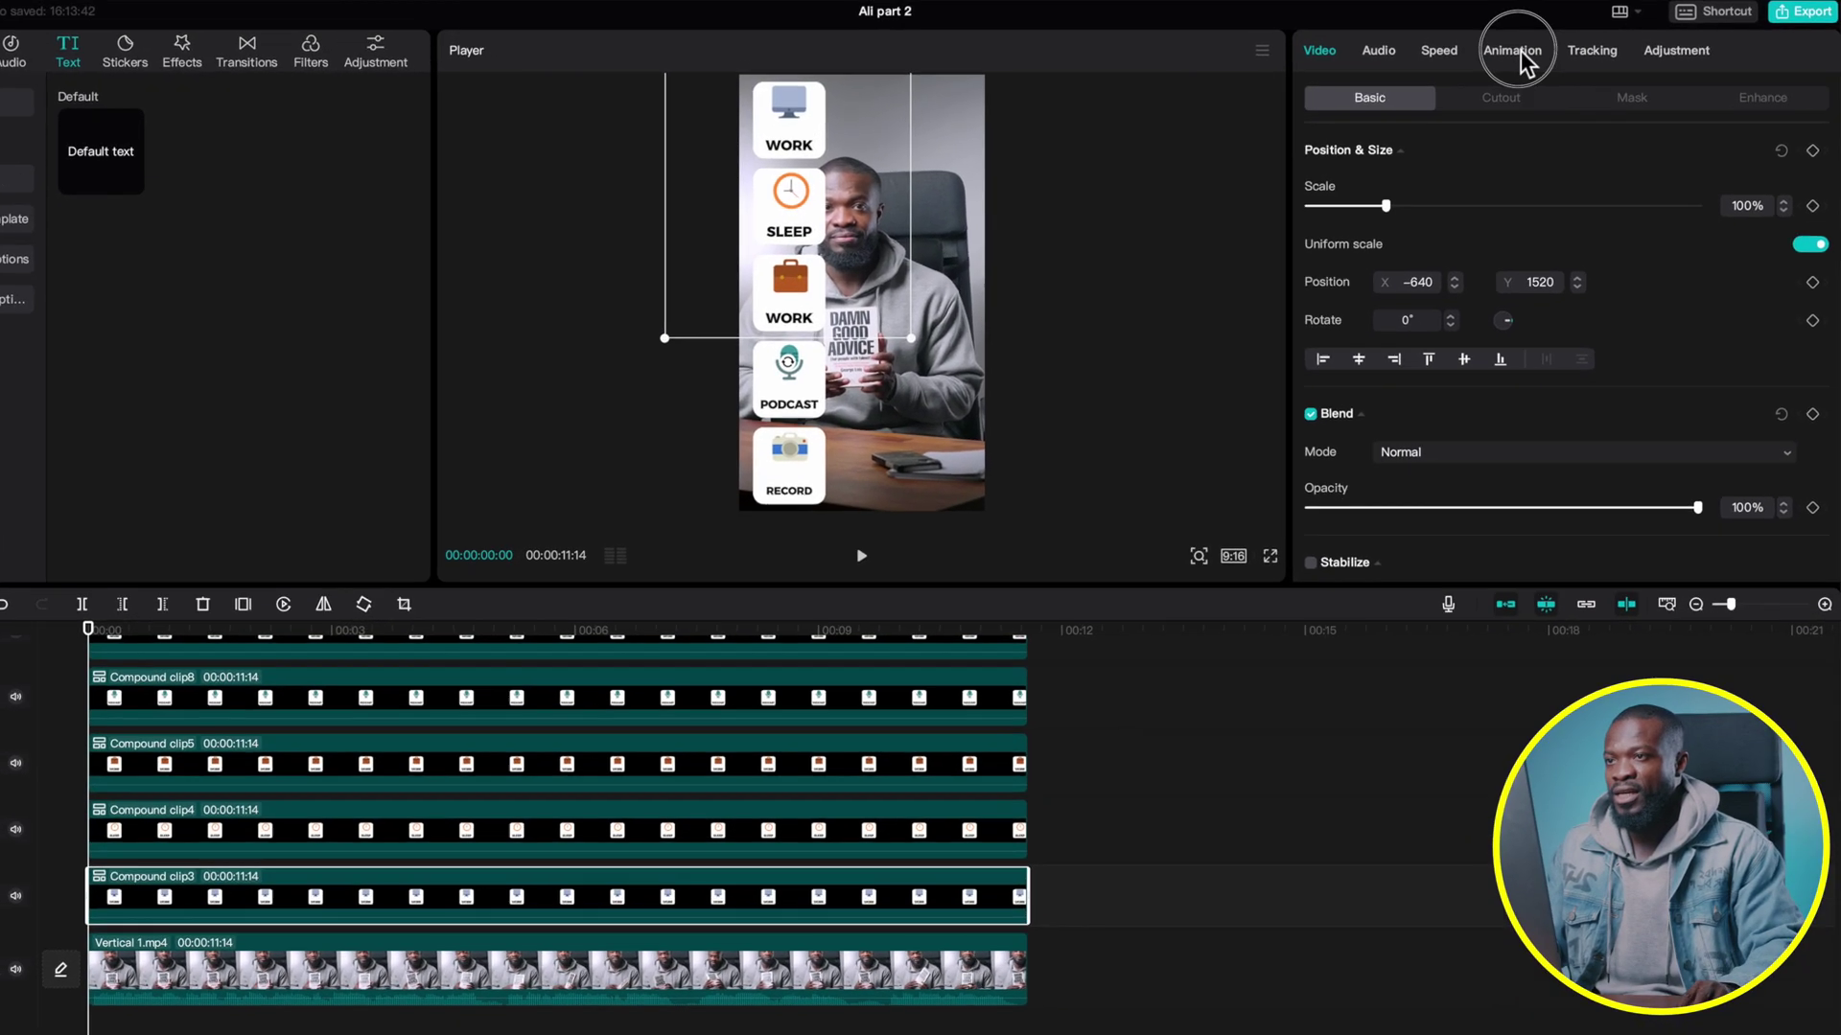
left_click(1530, 49)
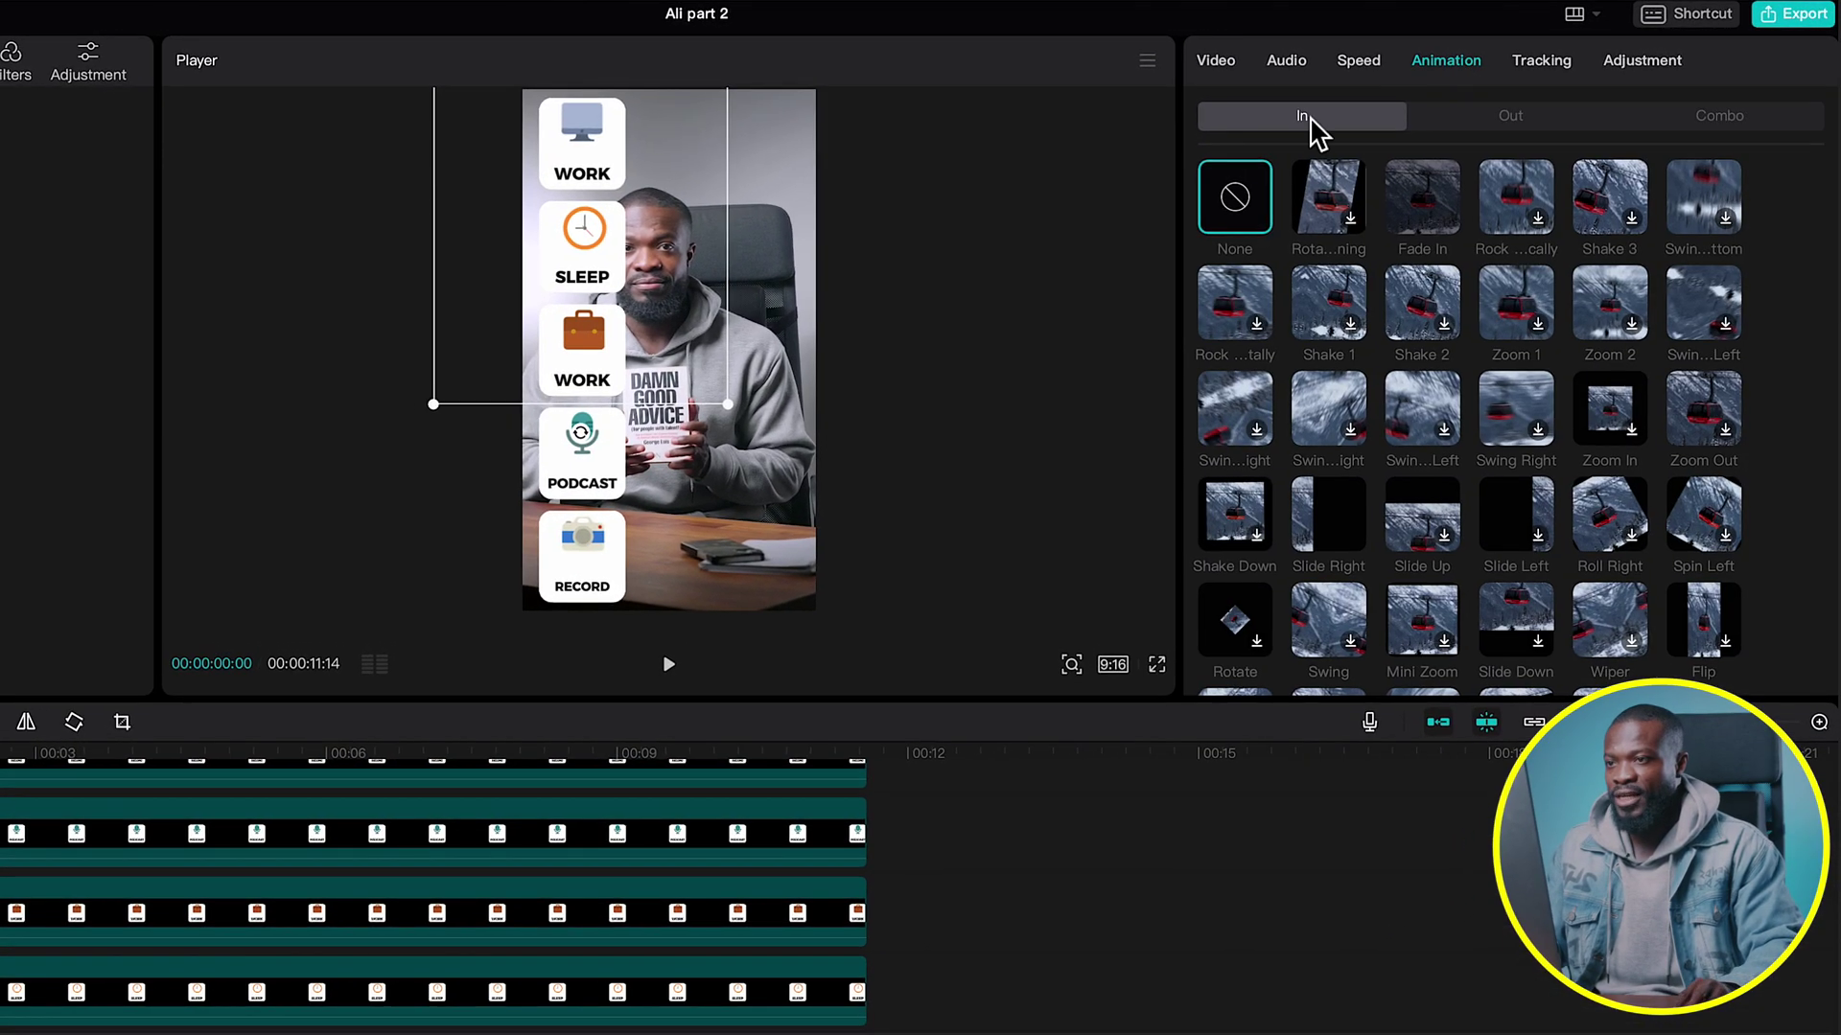
left_click(1330, 539)
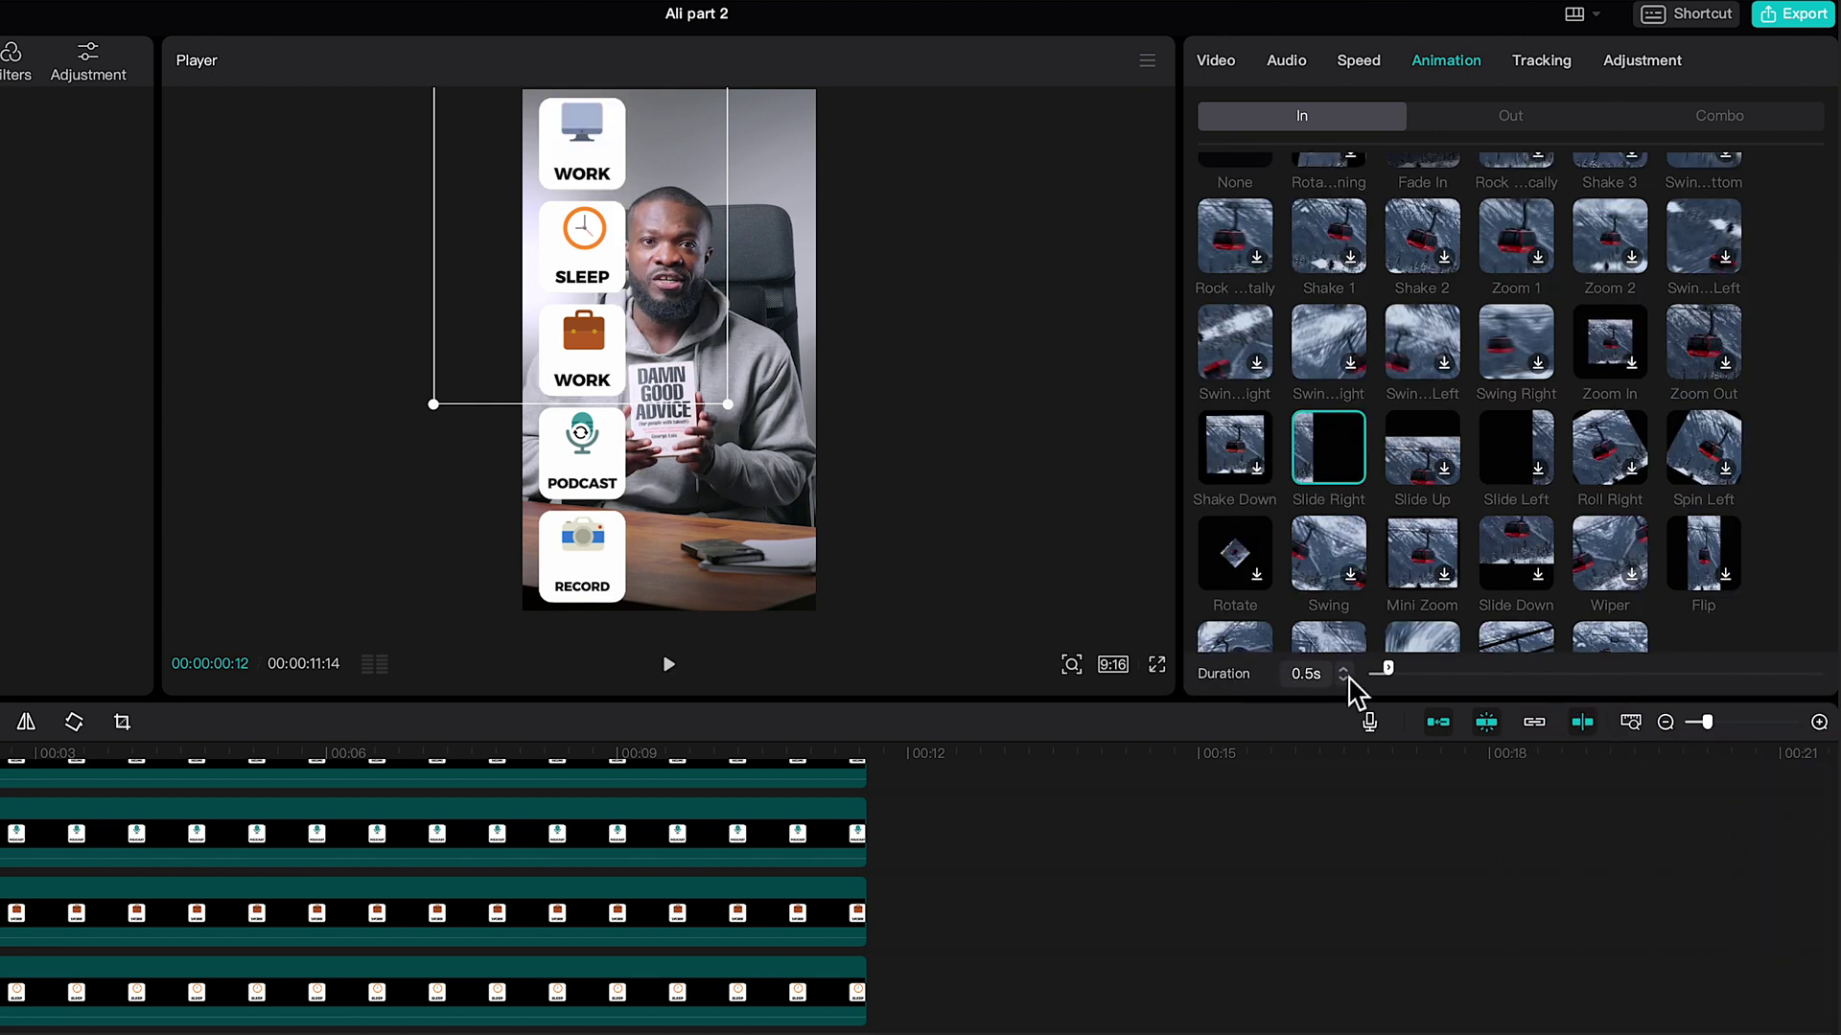
left_click(1343, 669)
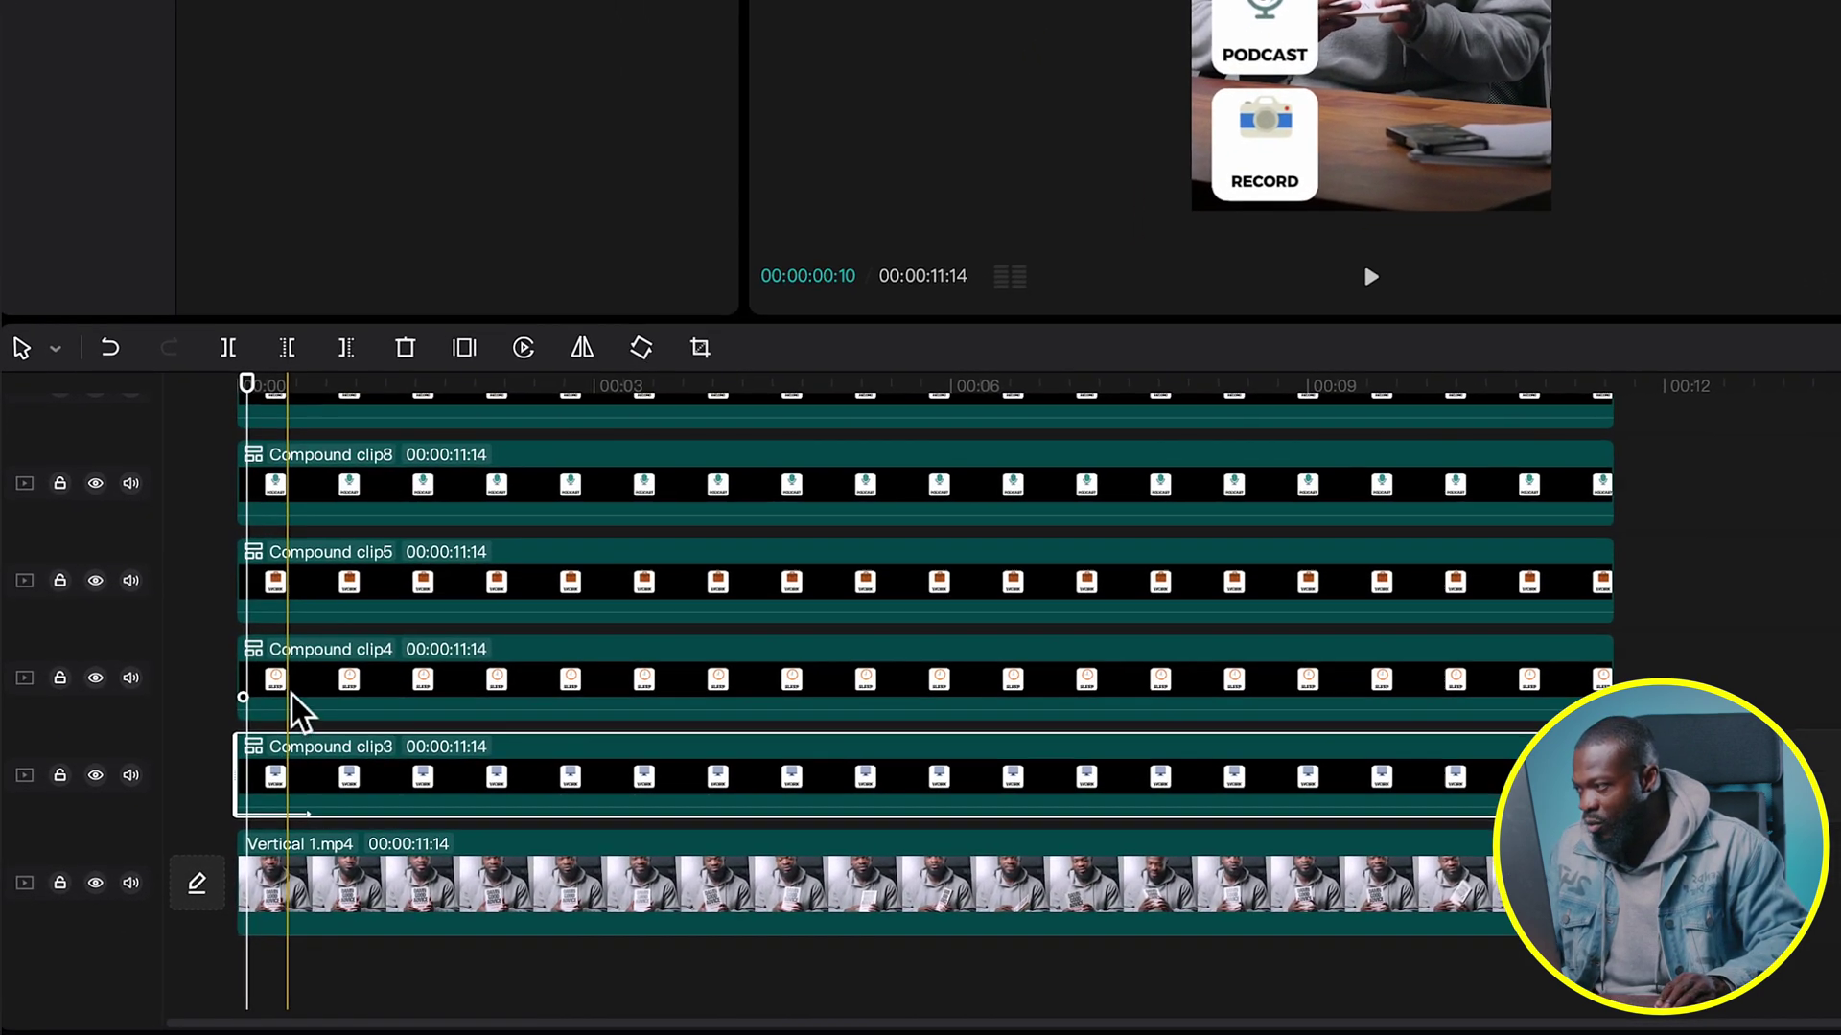
Shift Compound clip4 to start two frames in and give it a 0.6 s Slide Right entrance animation.
left_click_drag(301, 686, 307, 686)
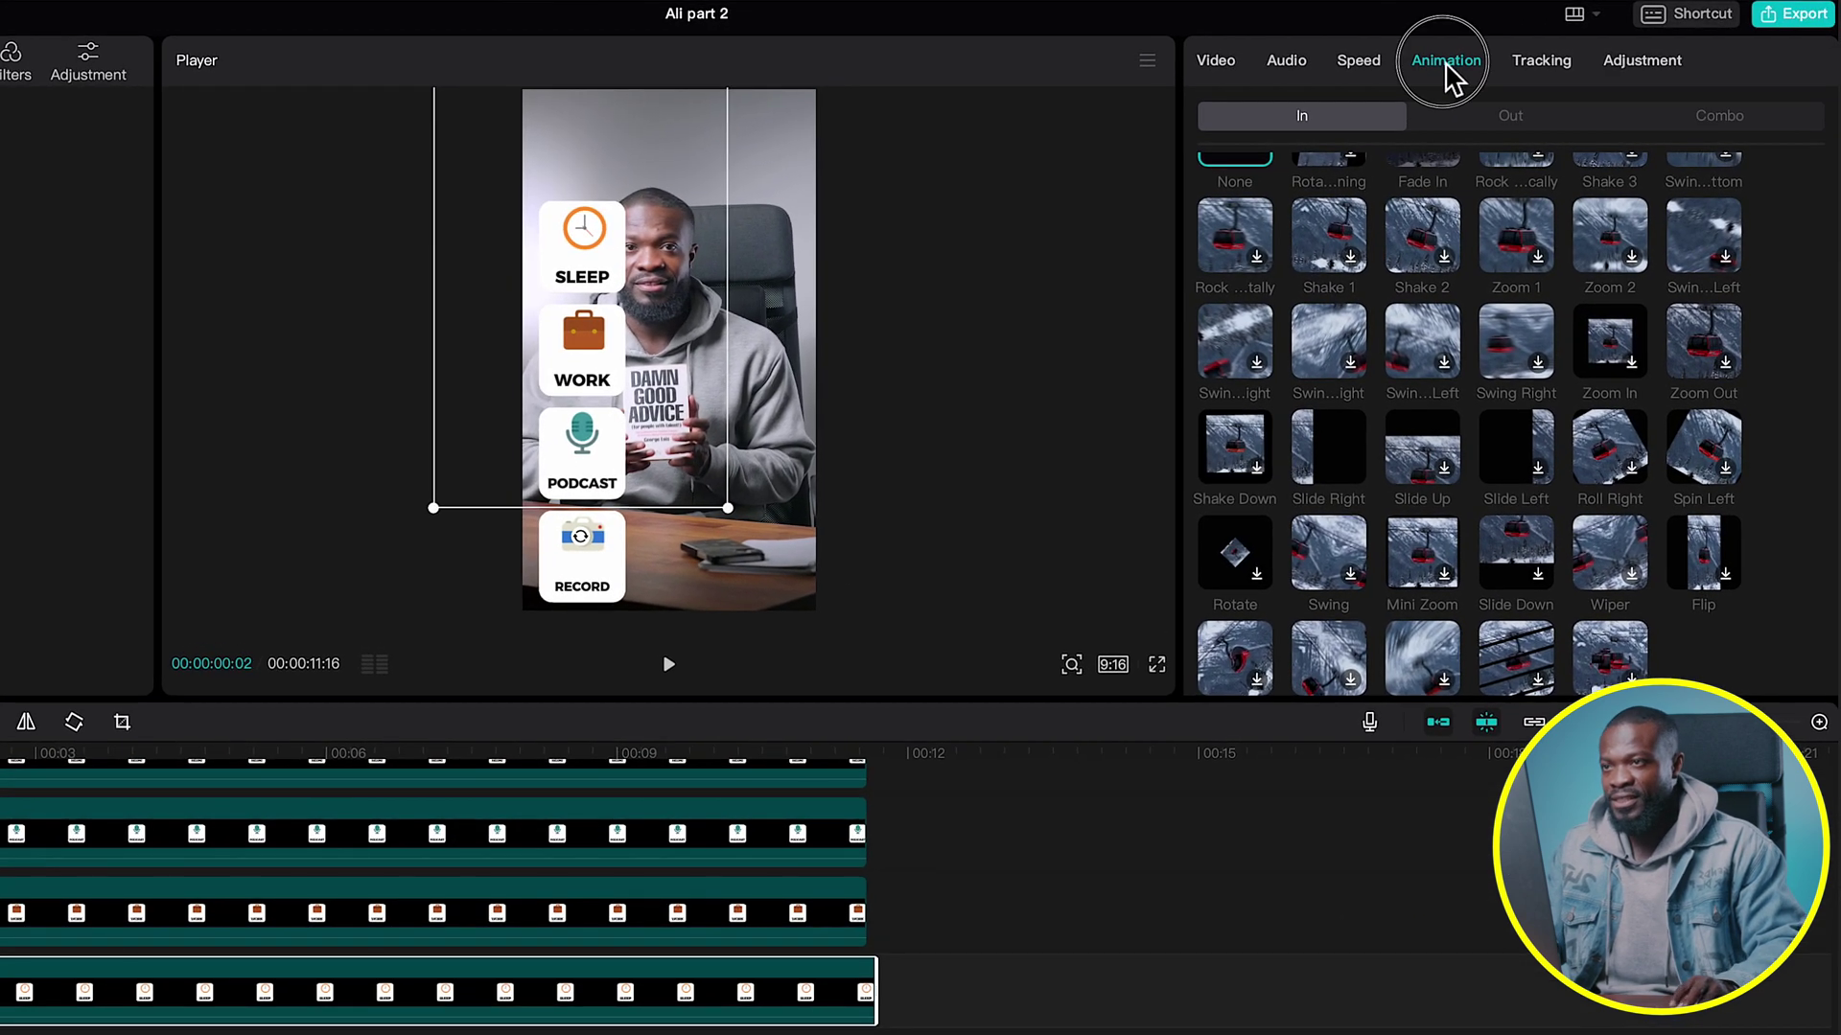
left_click(1340, 467)
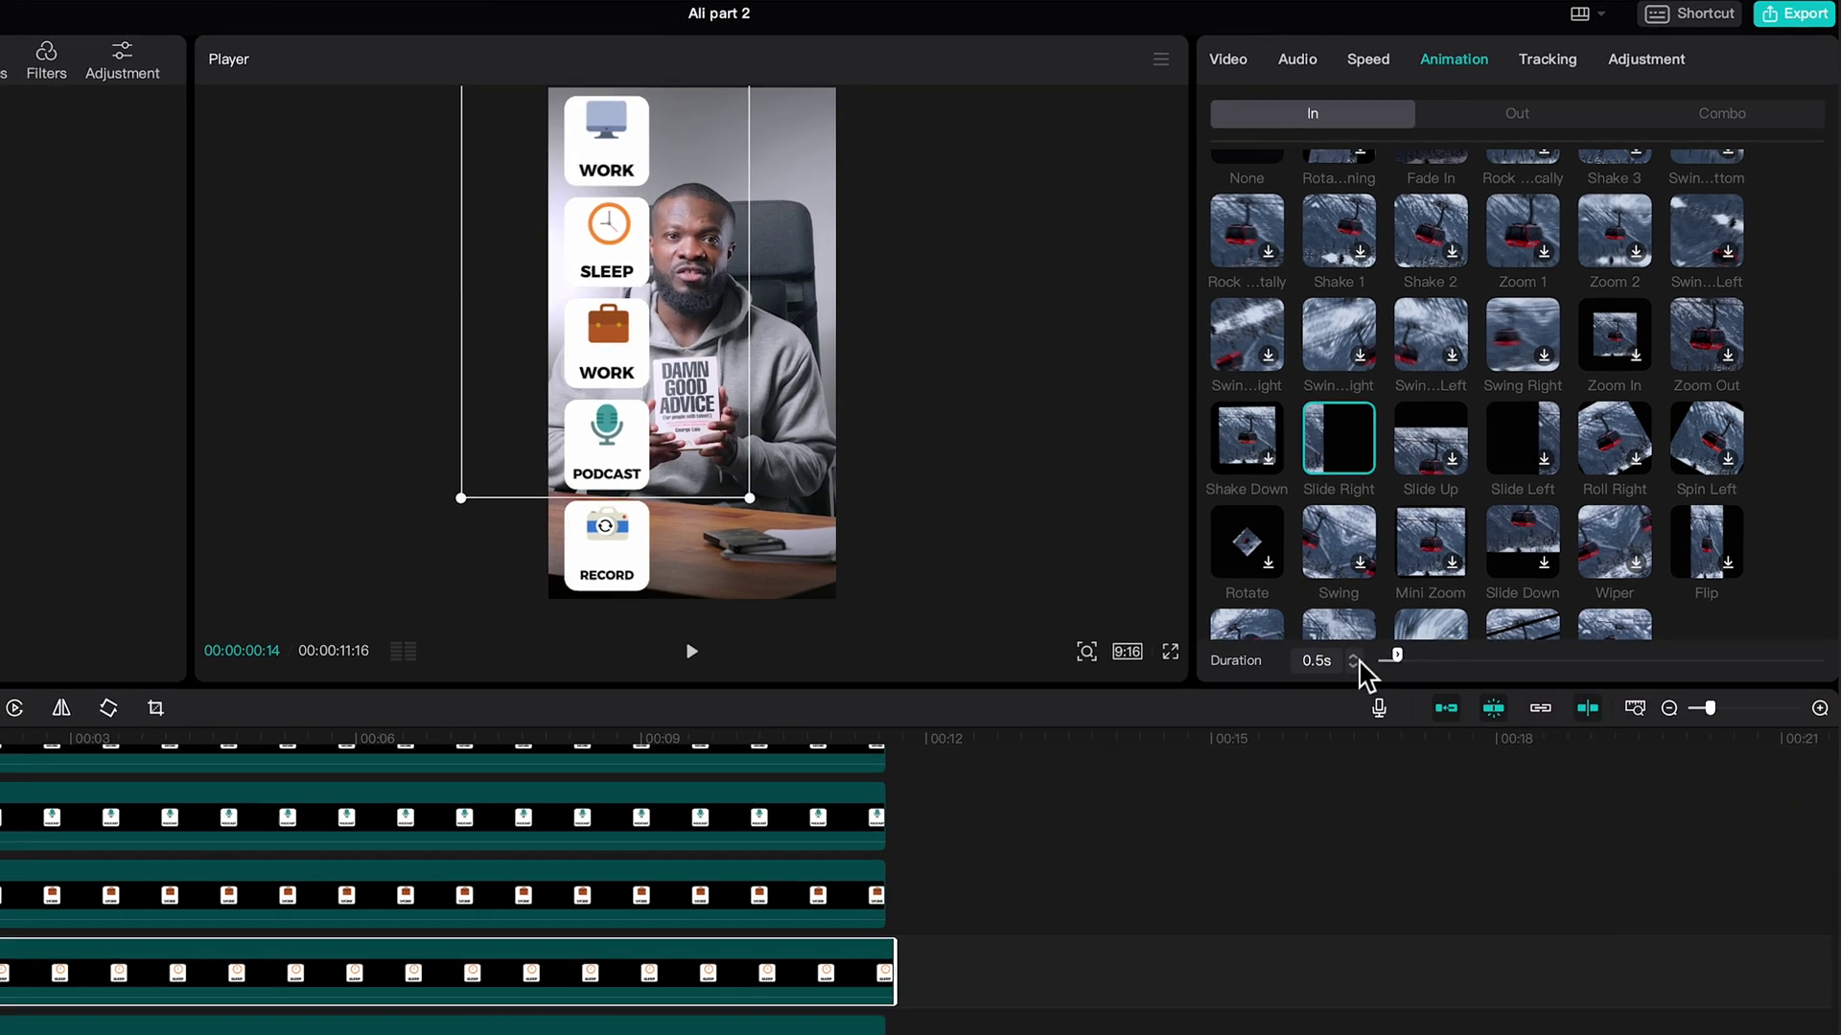
left_click(1354, 657)
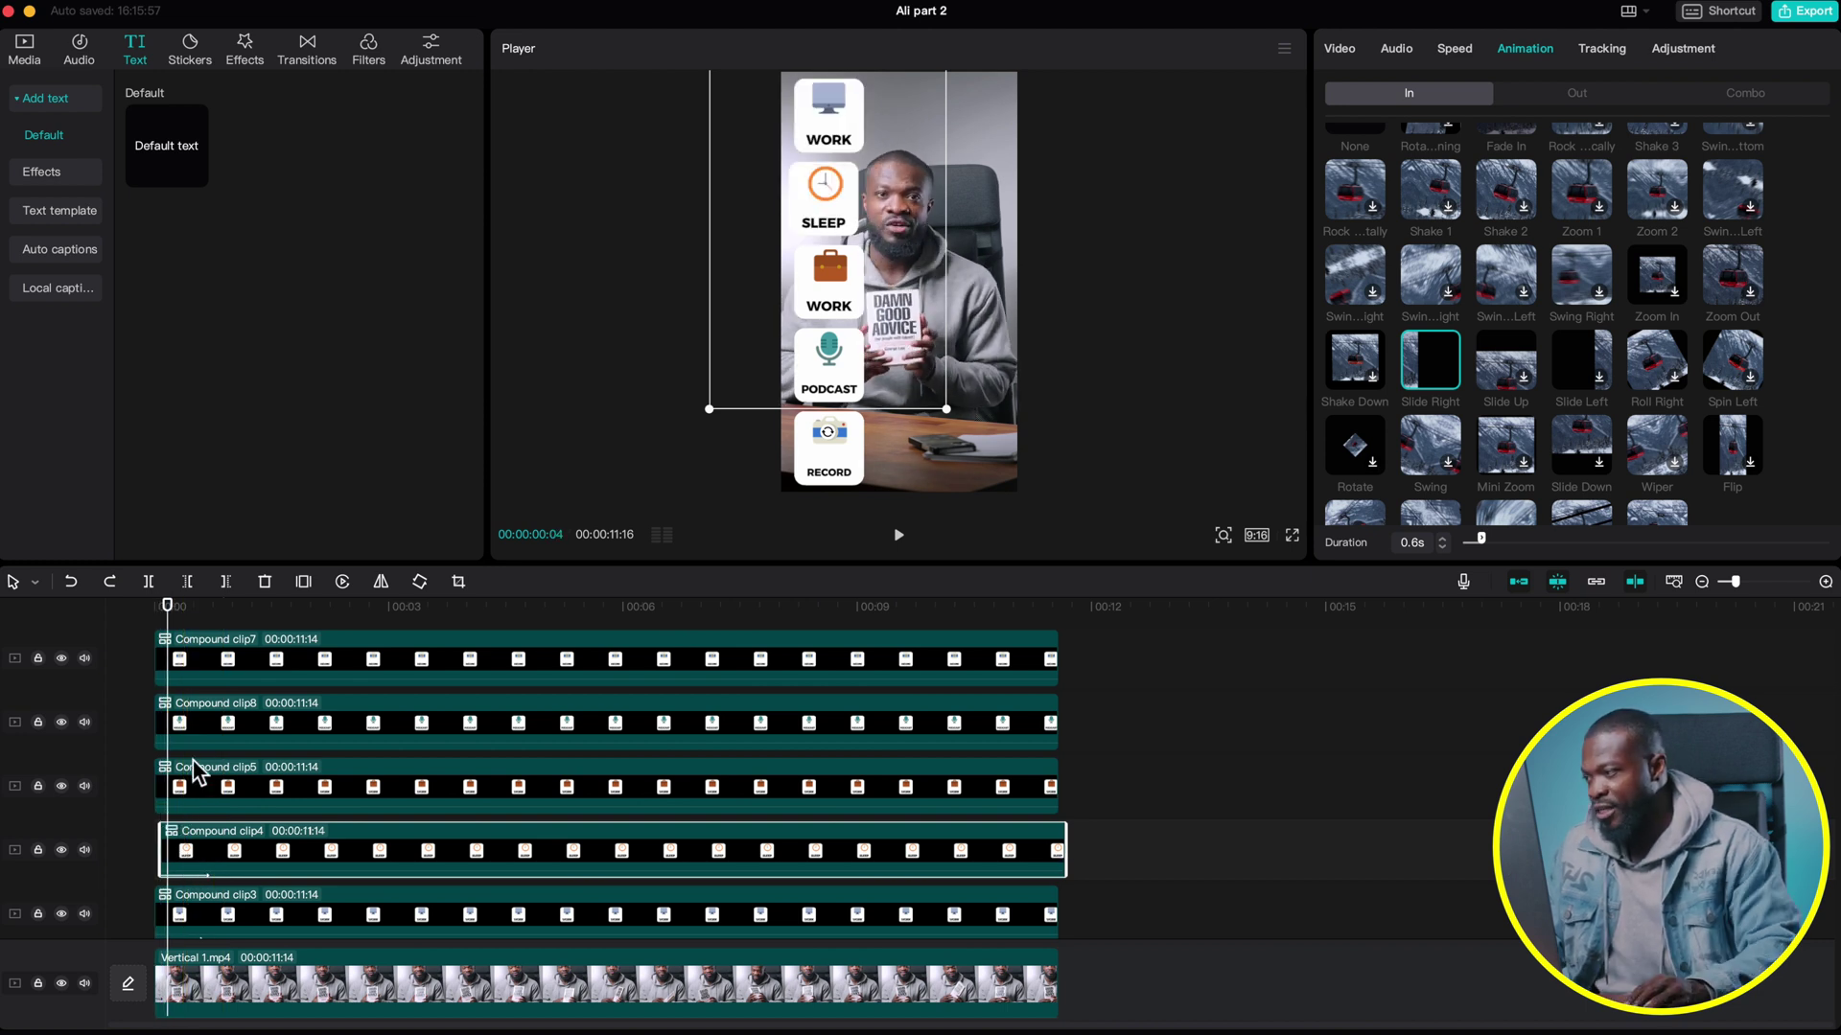
Start Compound clip5 four frames in and Compound clip7 eight frames in, each with a 0.6 s Slide Right entrance animation.
left_click_drag(193, 780, 203, 797)
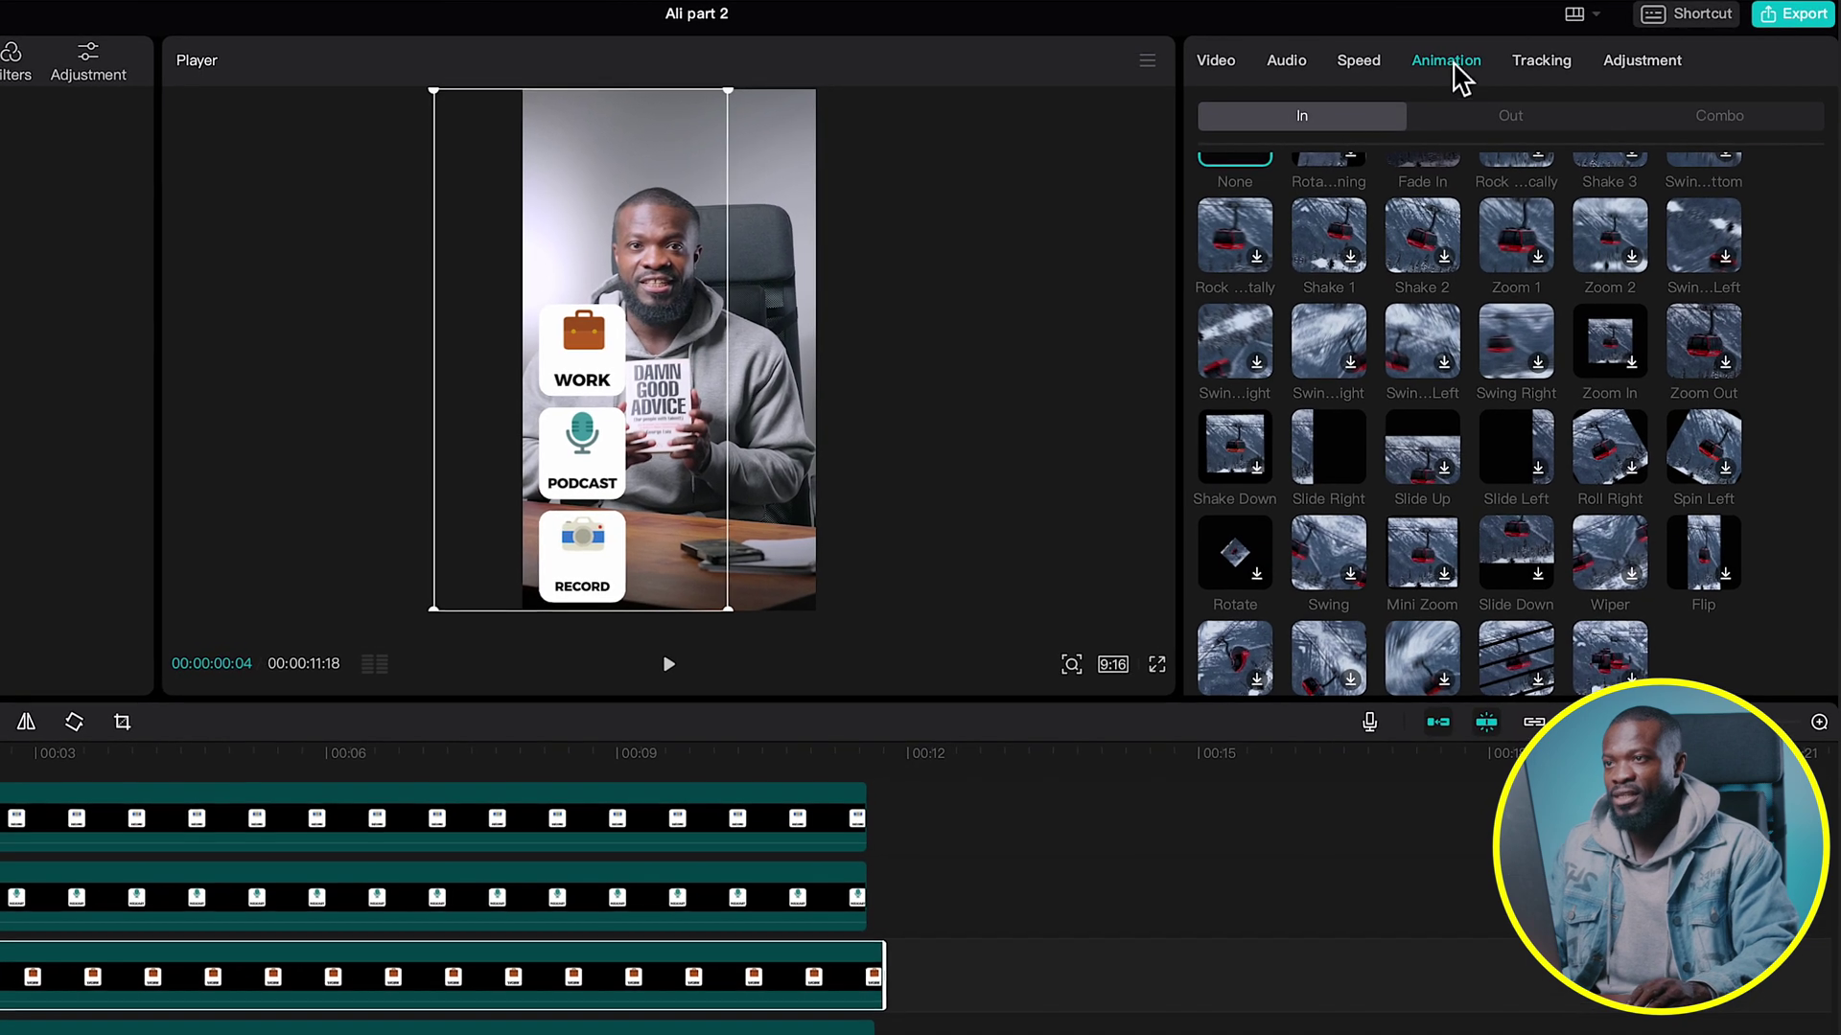
left_click(1329, 451)
left_click(1343, 669)
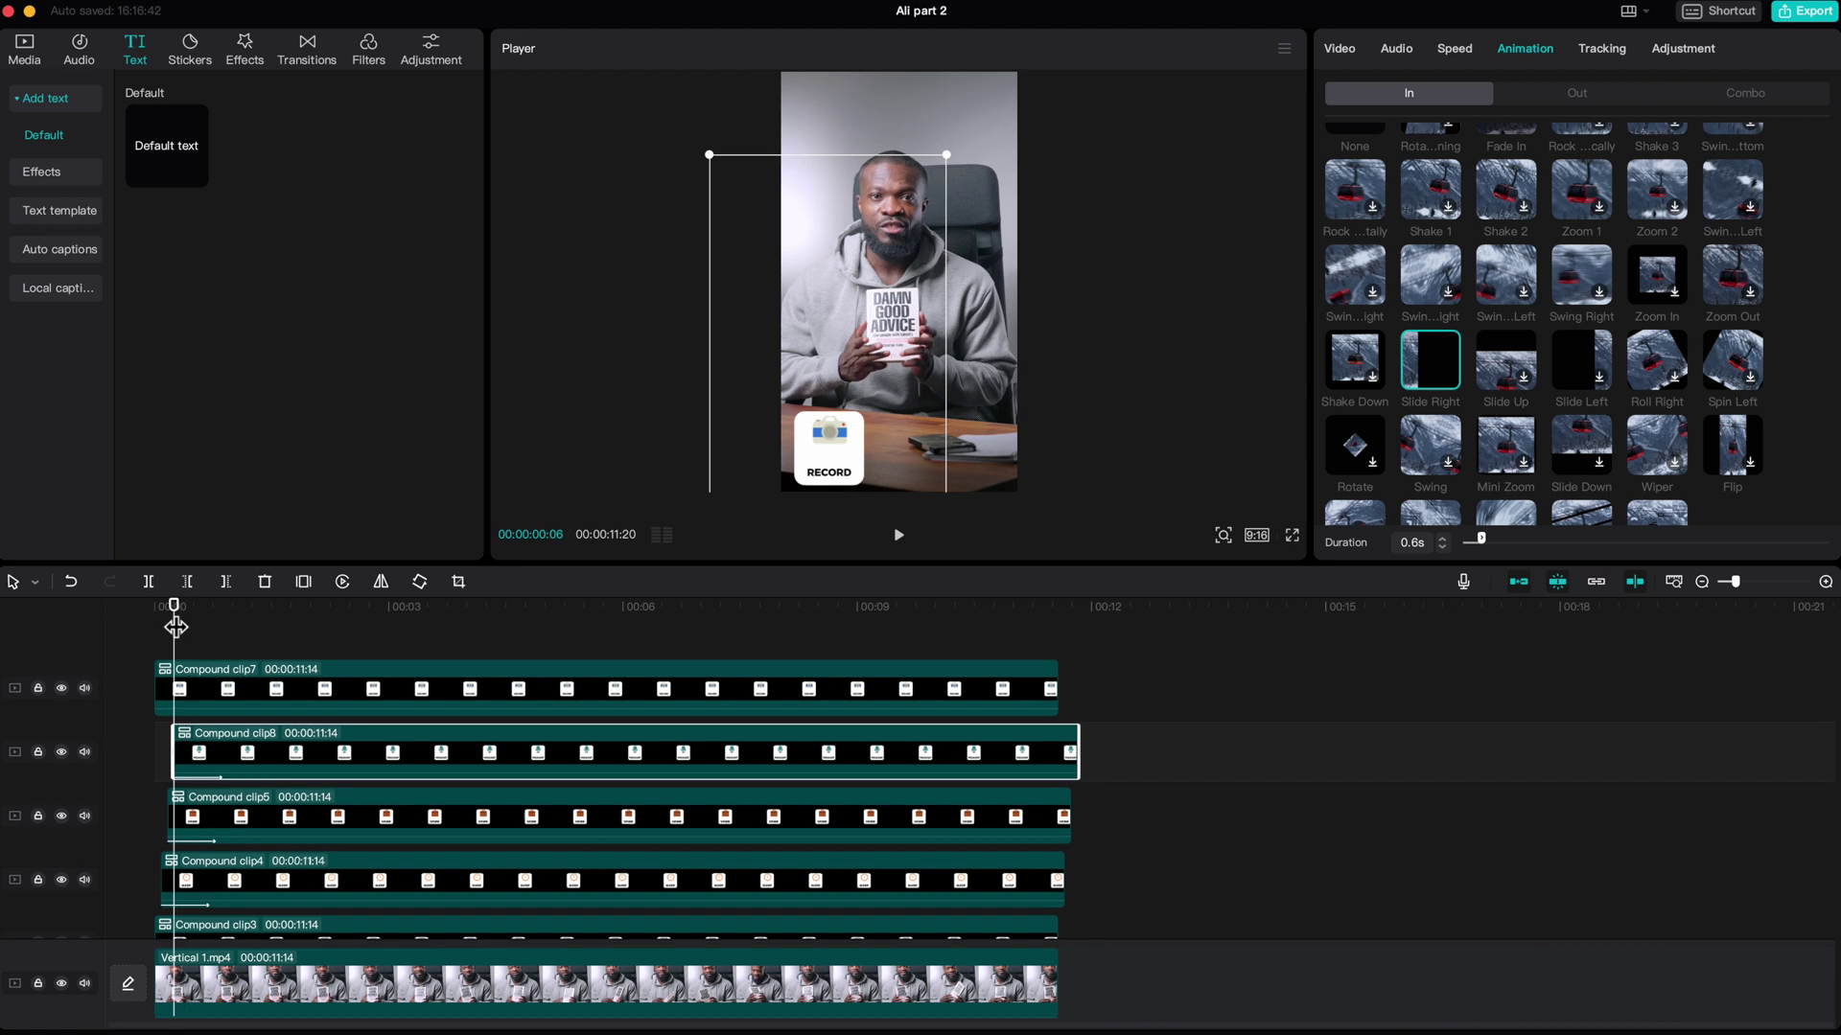
left_click(167, 689)
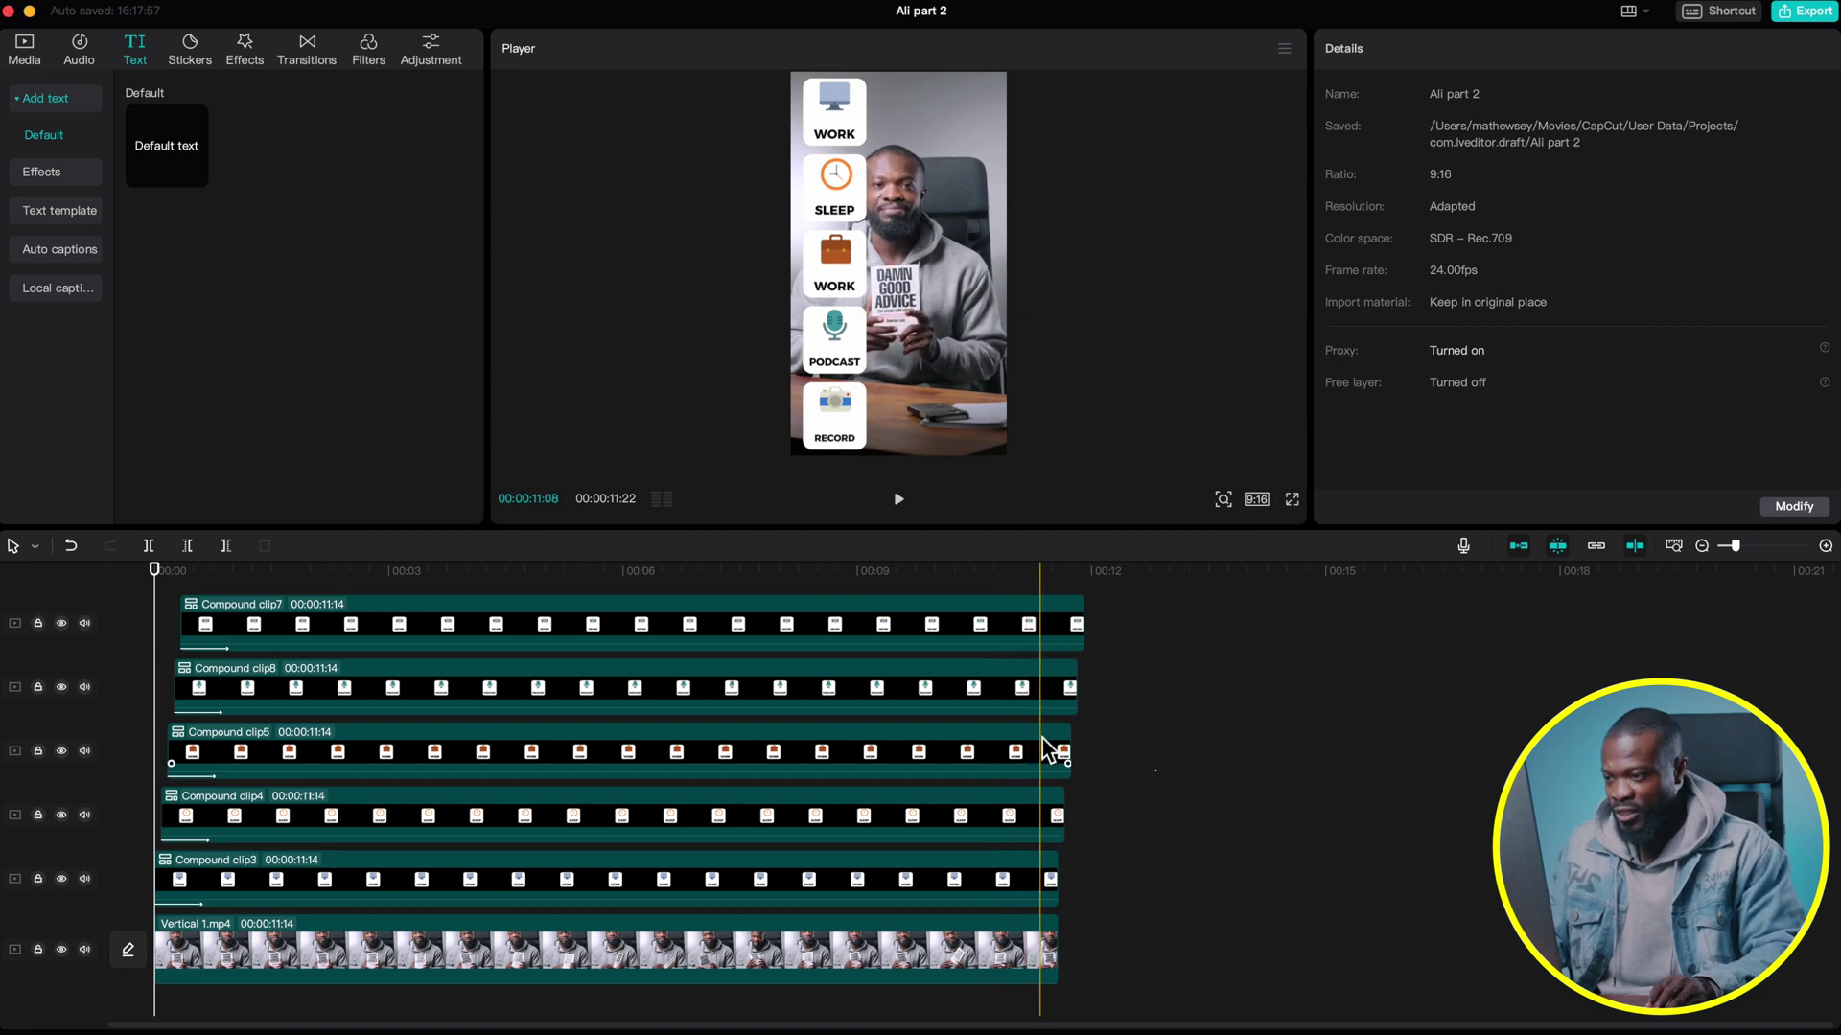
Trim the ends of Compound clip4, clip5, clip8 and clip7 to finish with the vertical video at 00:00:11:14.
left_click(1058, 568)
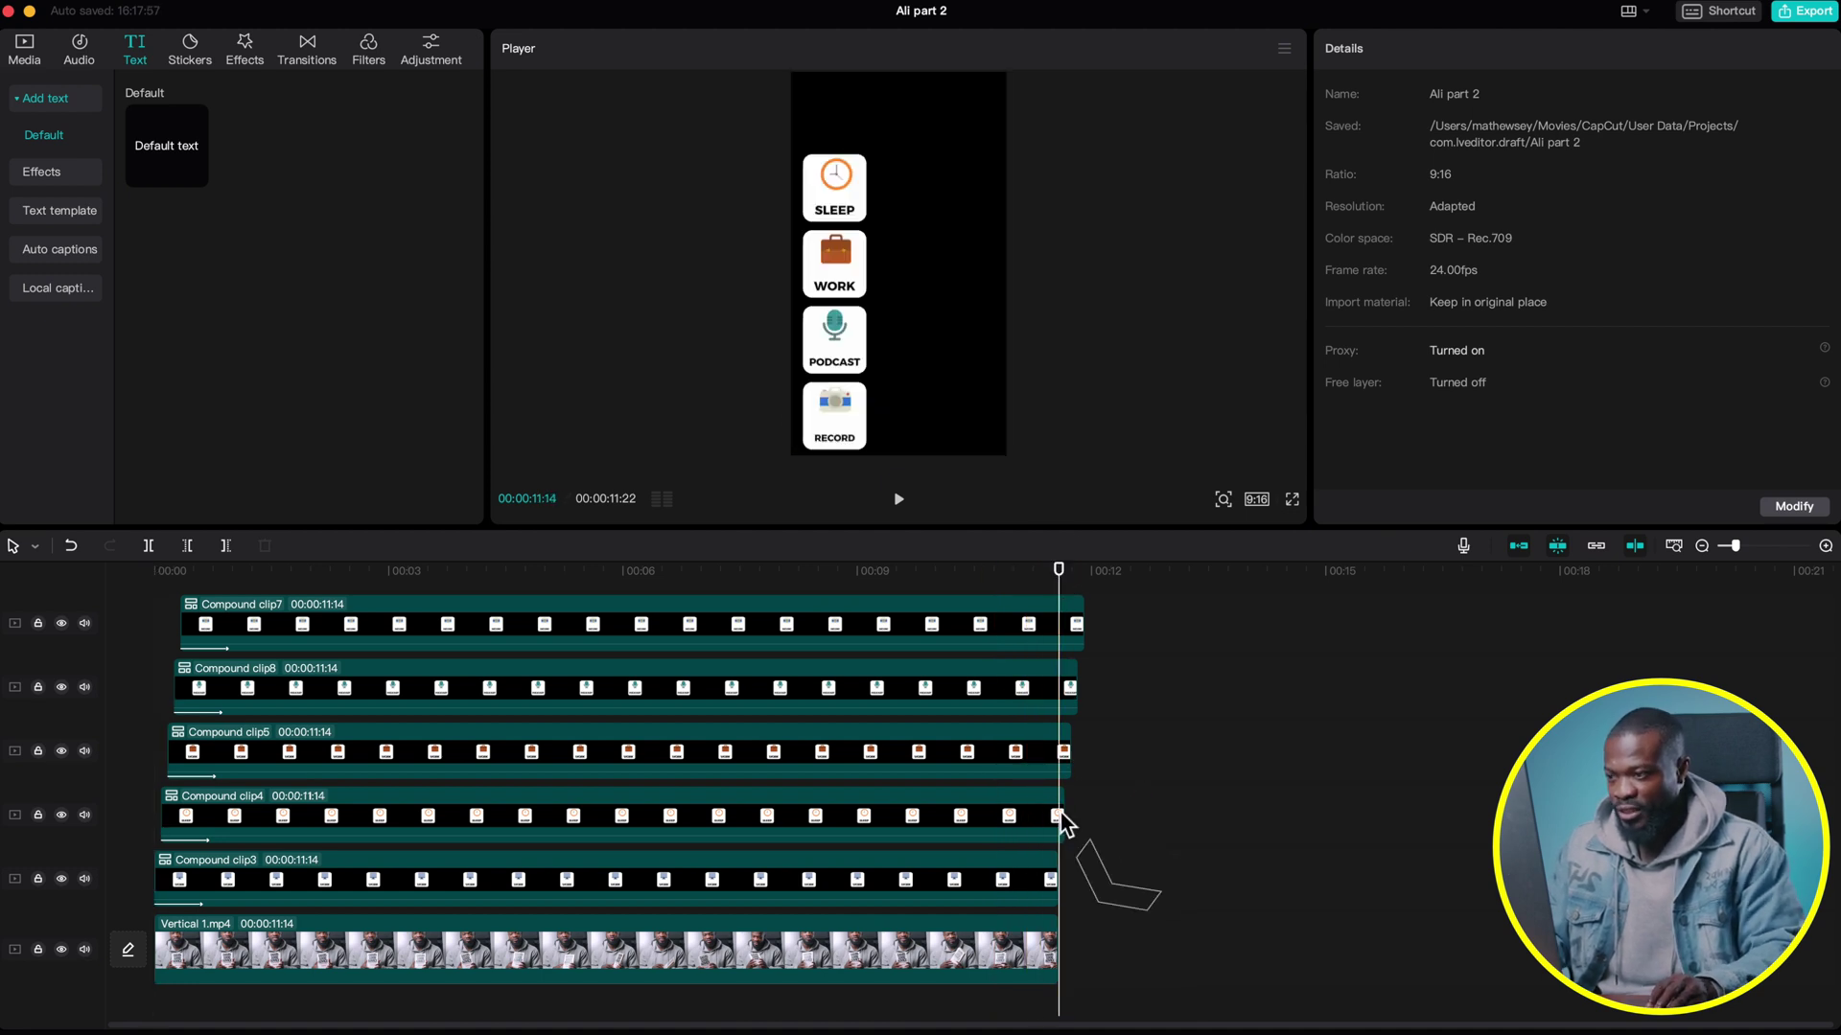
left_click_drag(1067, 818, 1059, 813)
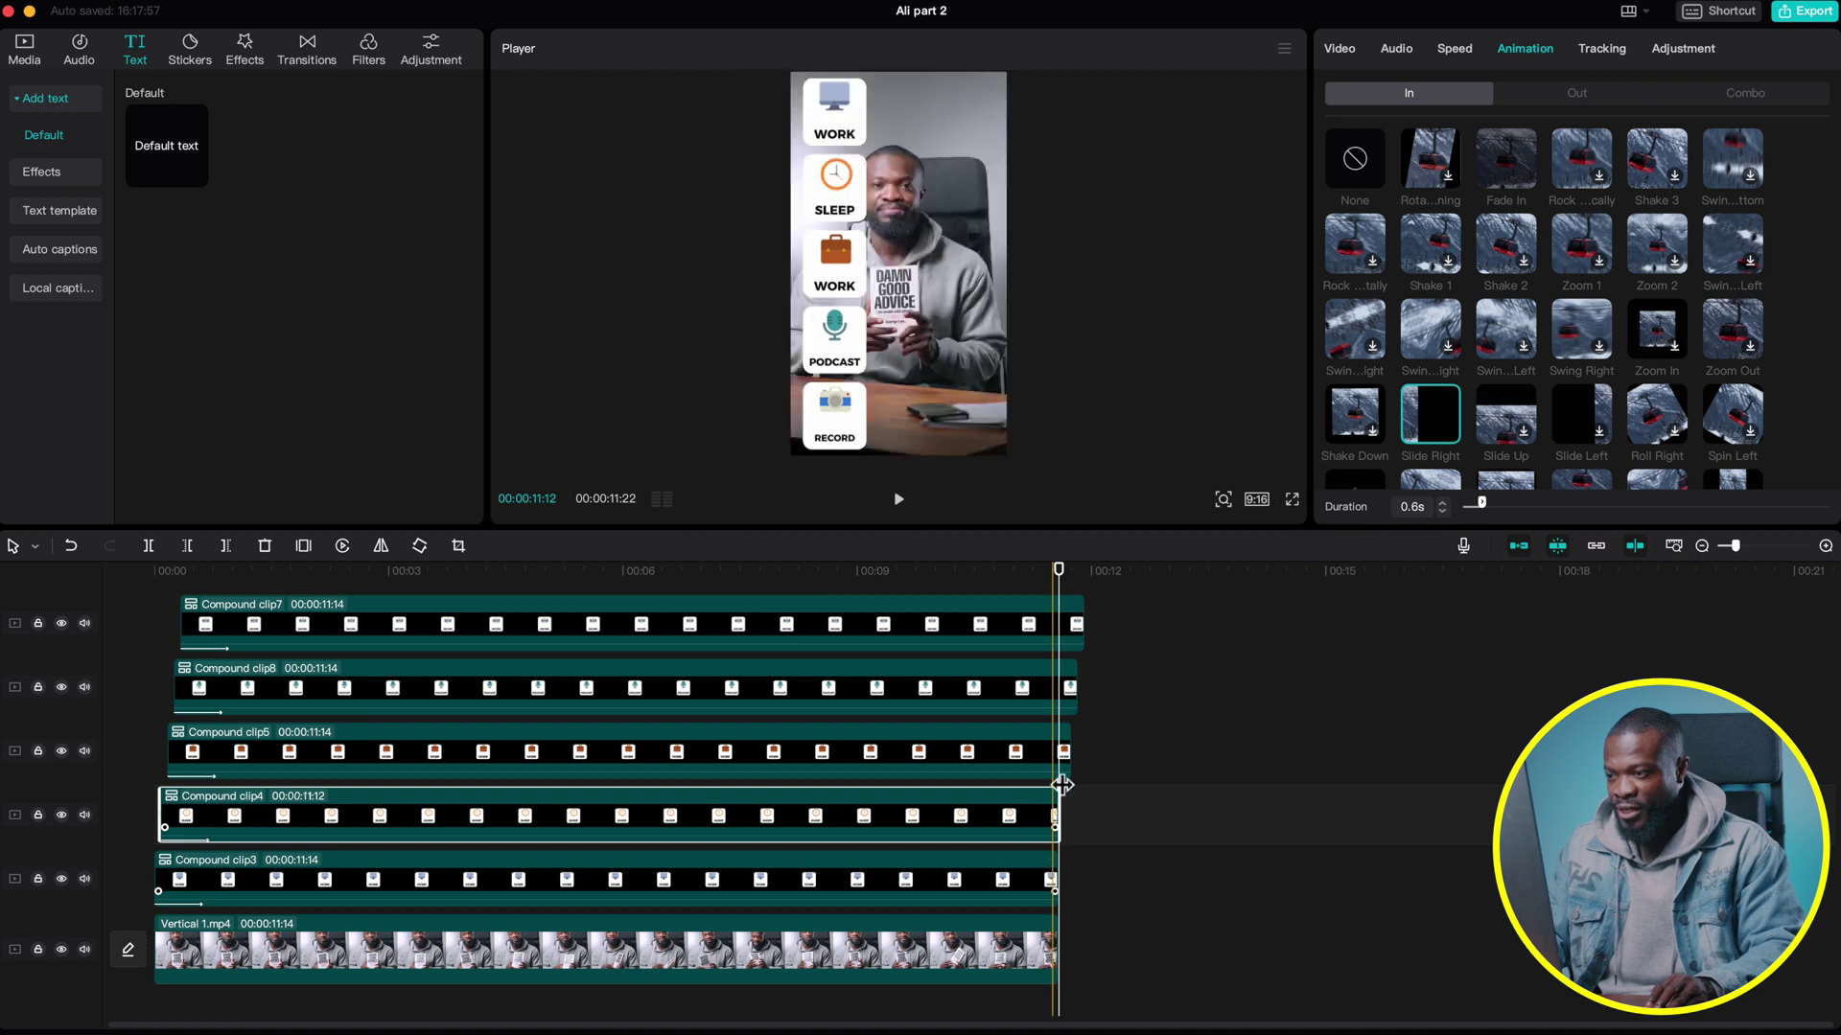
left_click_drag(1069, 751, 1060, 750)
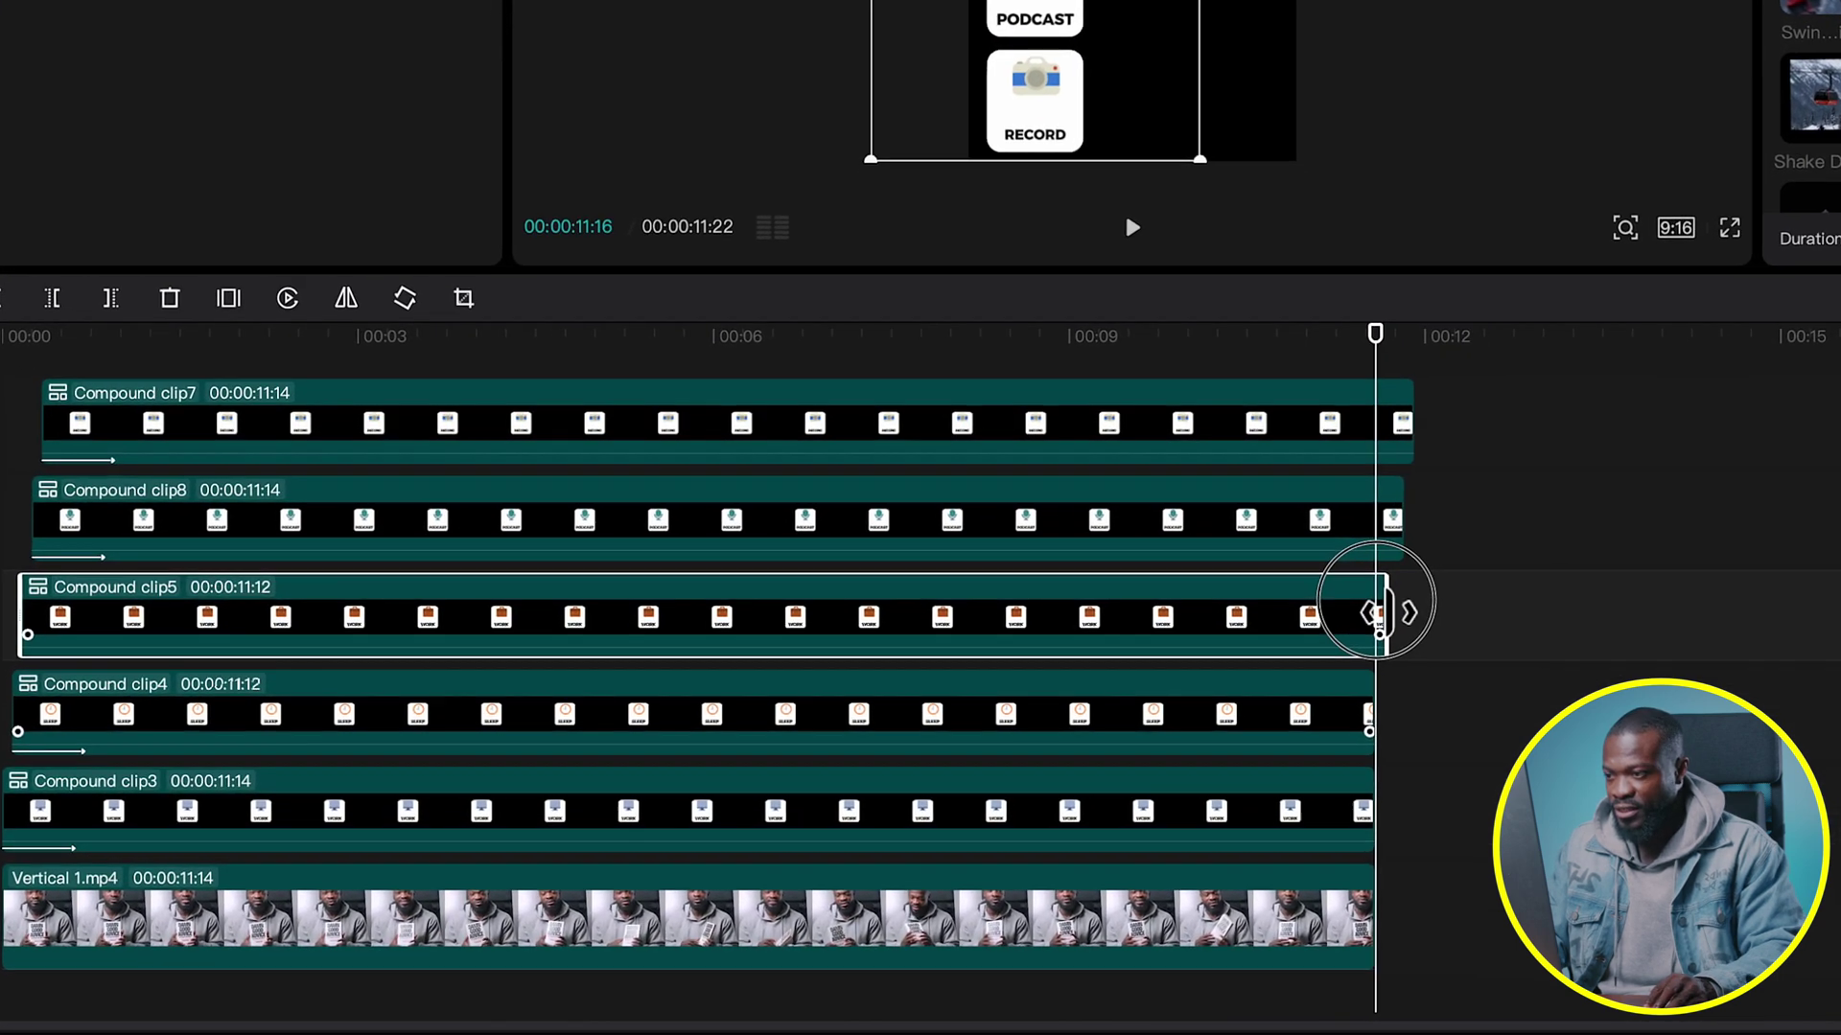
left_click_drag(1378, 613, 1381, 612)
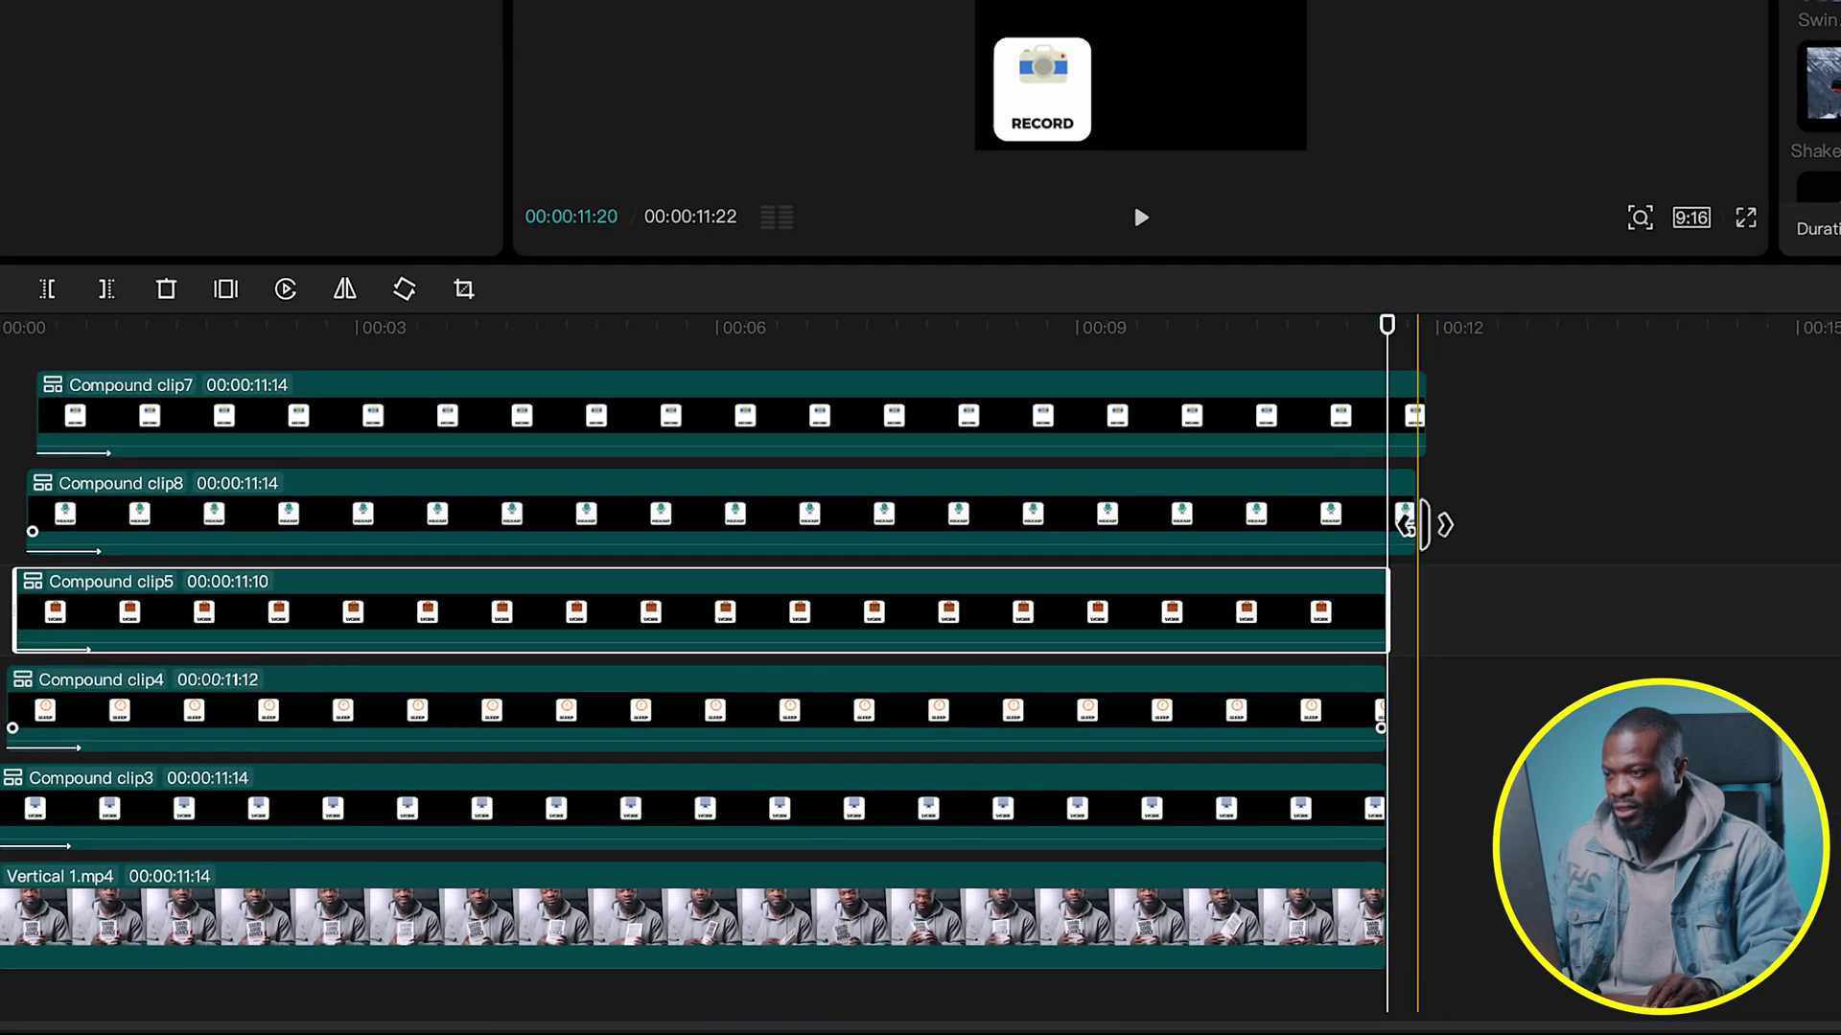
left_click_drag(1401, 518, 1386, 546)
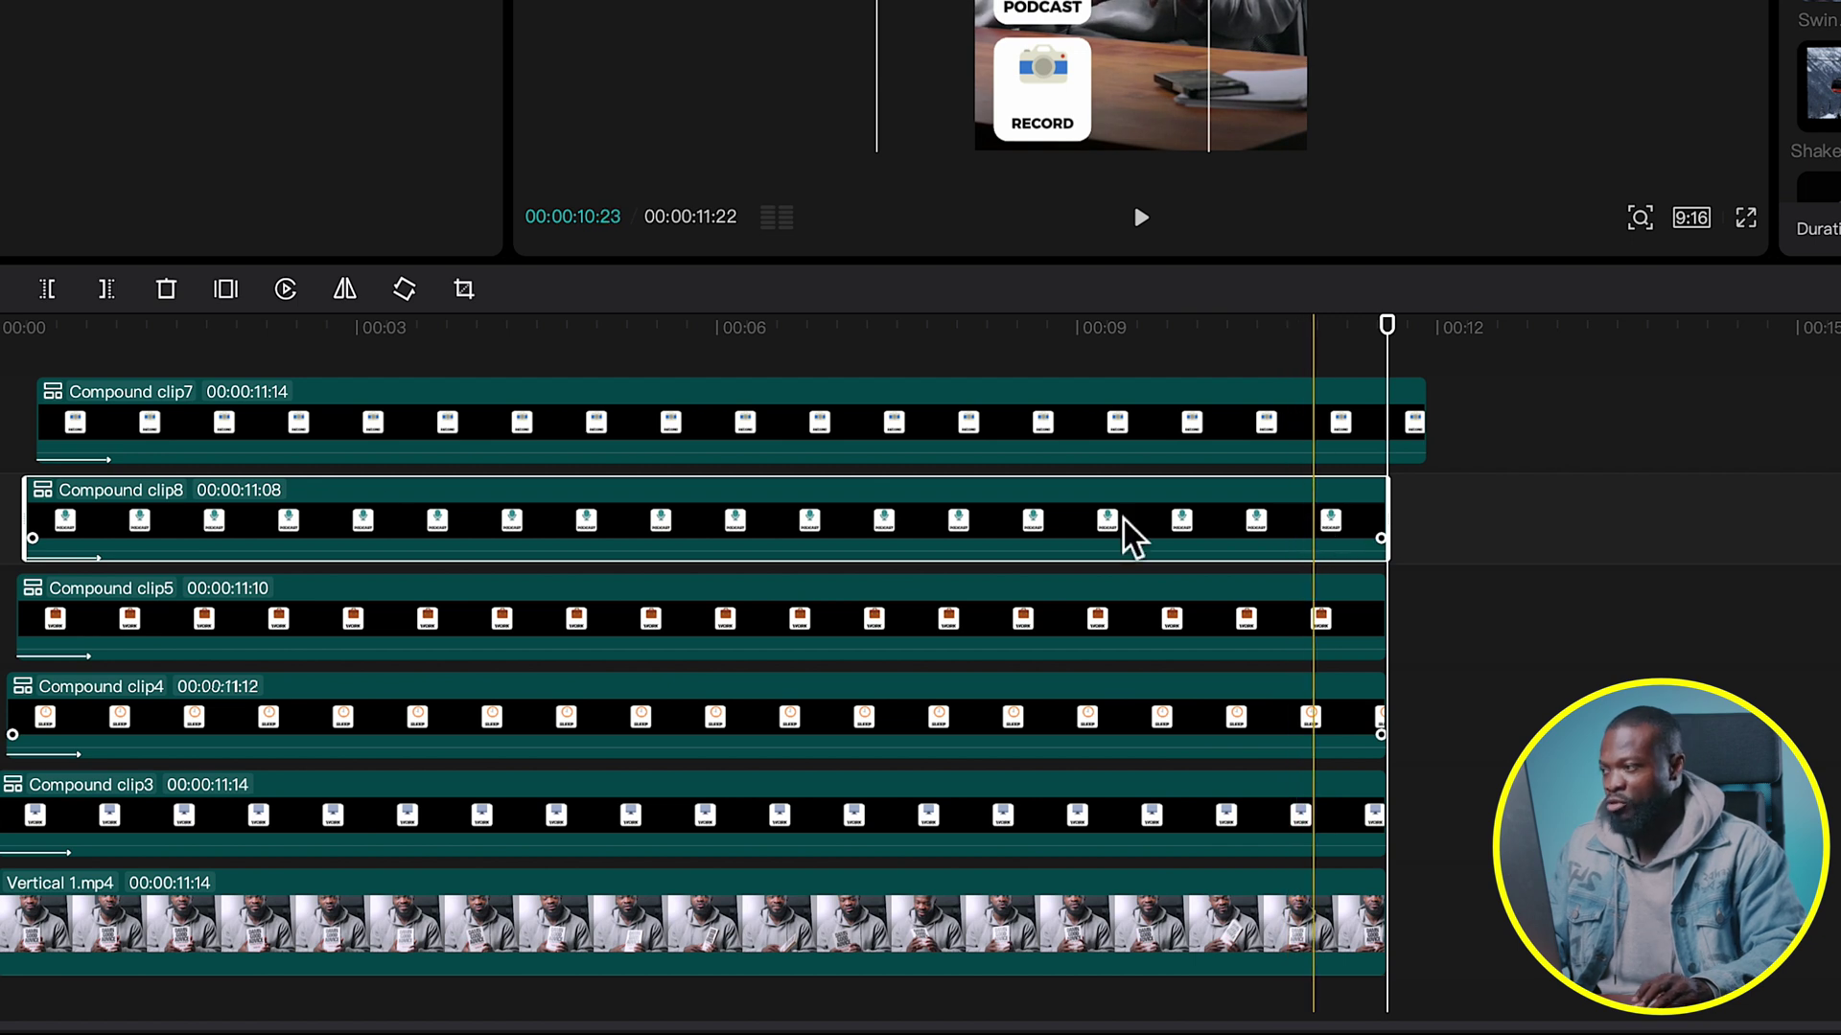
left_click(1405, 427)
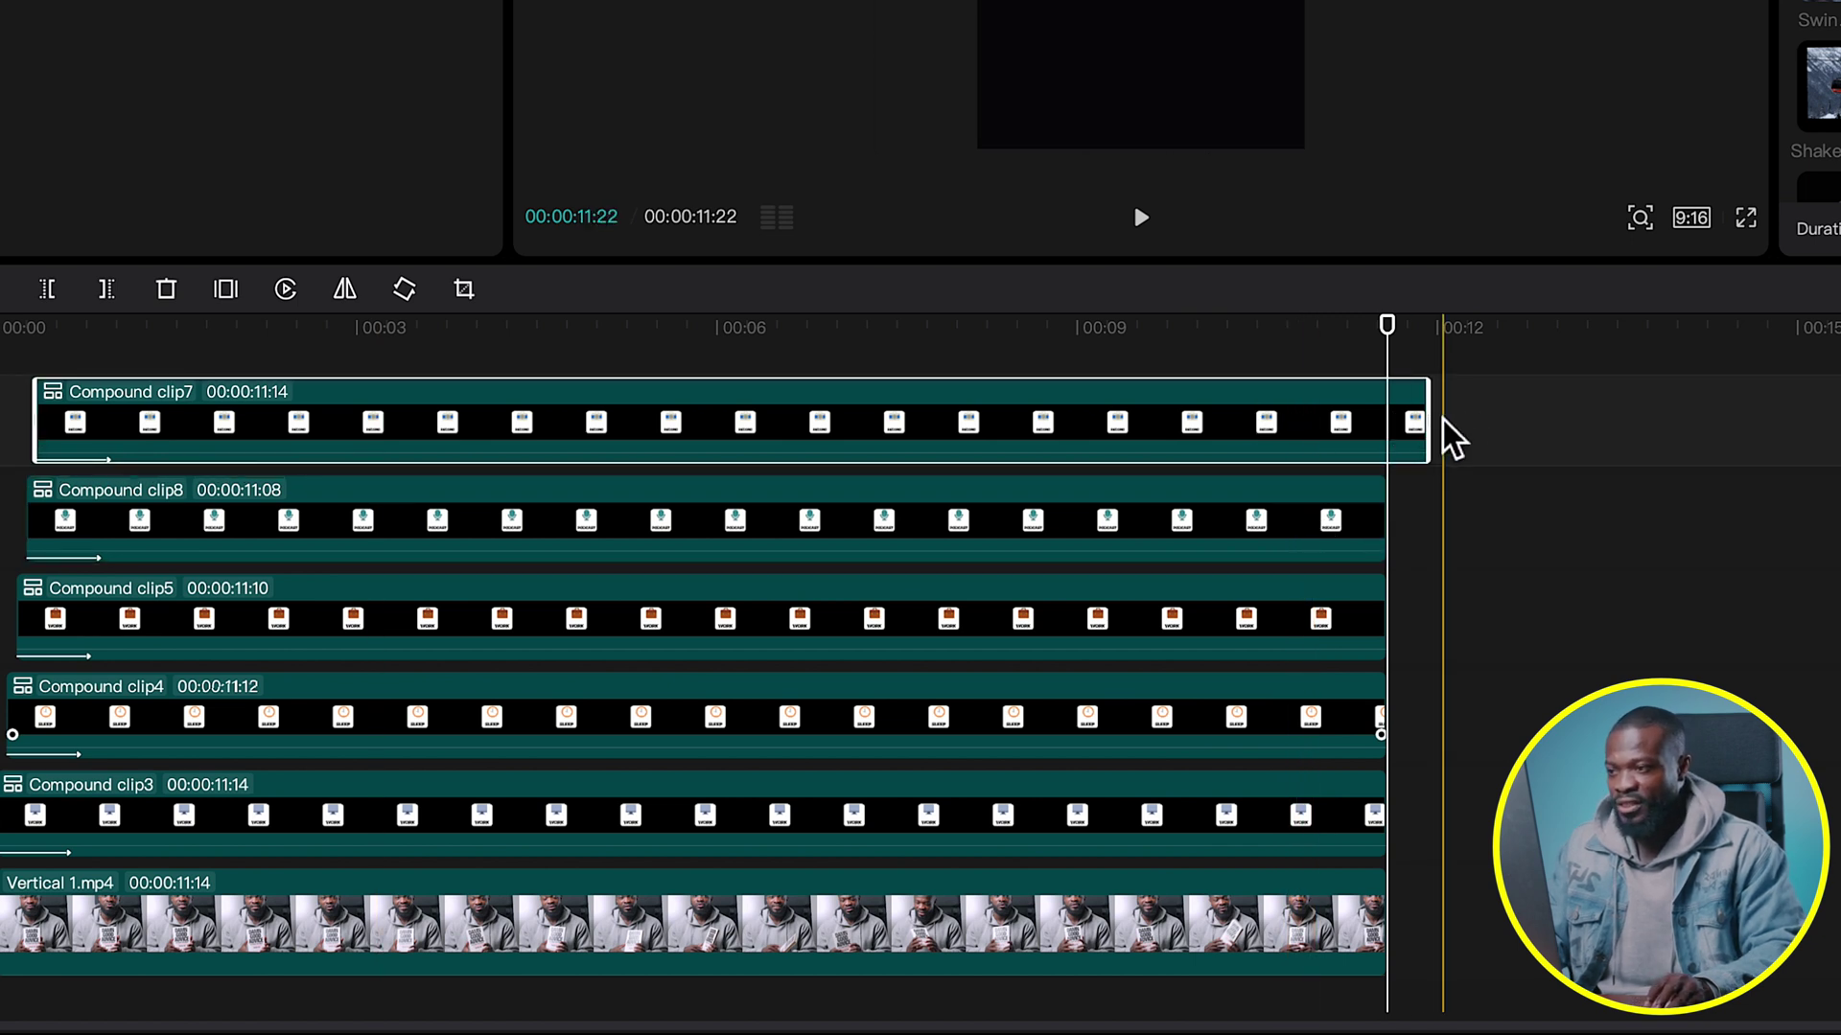
left_click_drag(1436, 436, 1390, 439)
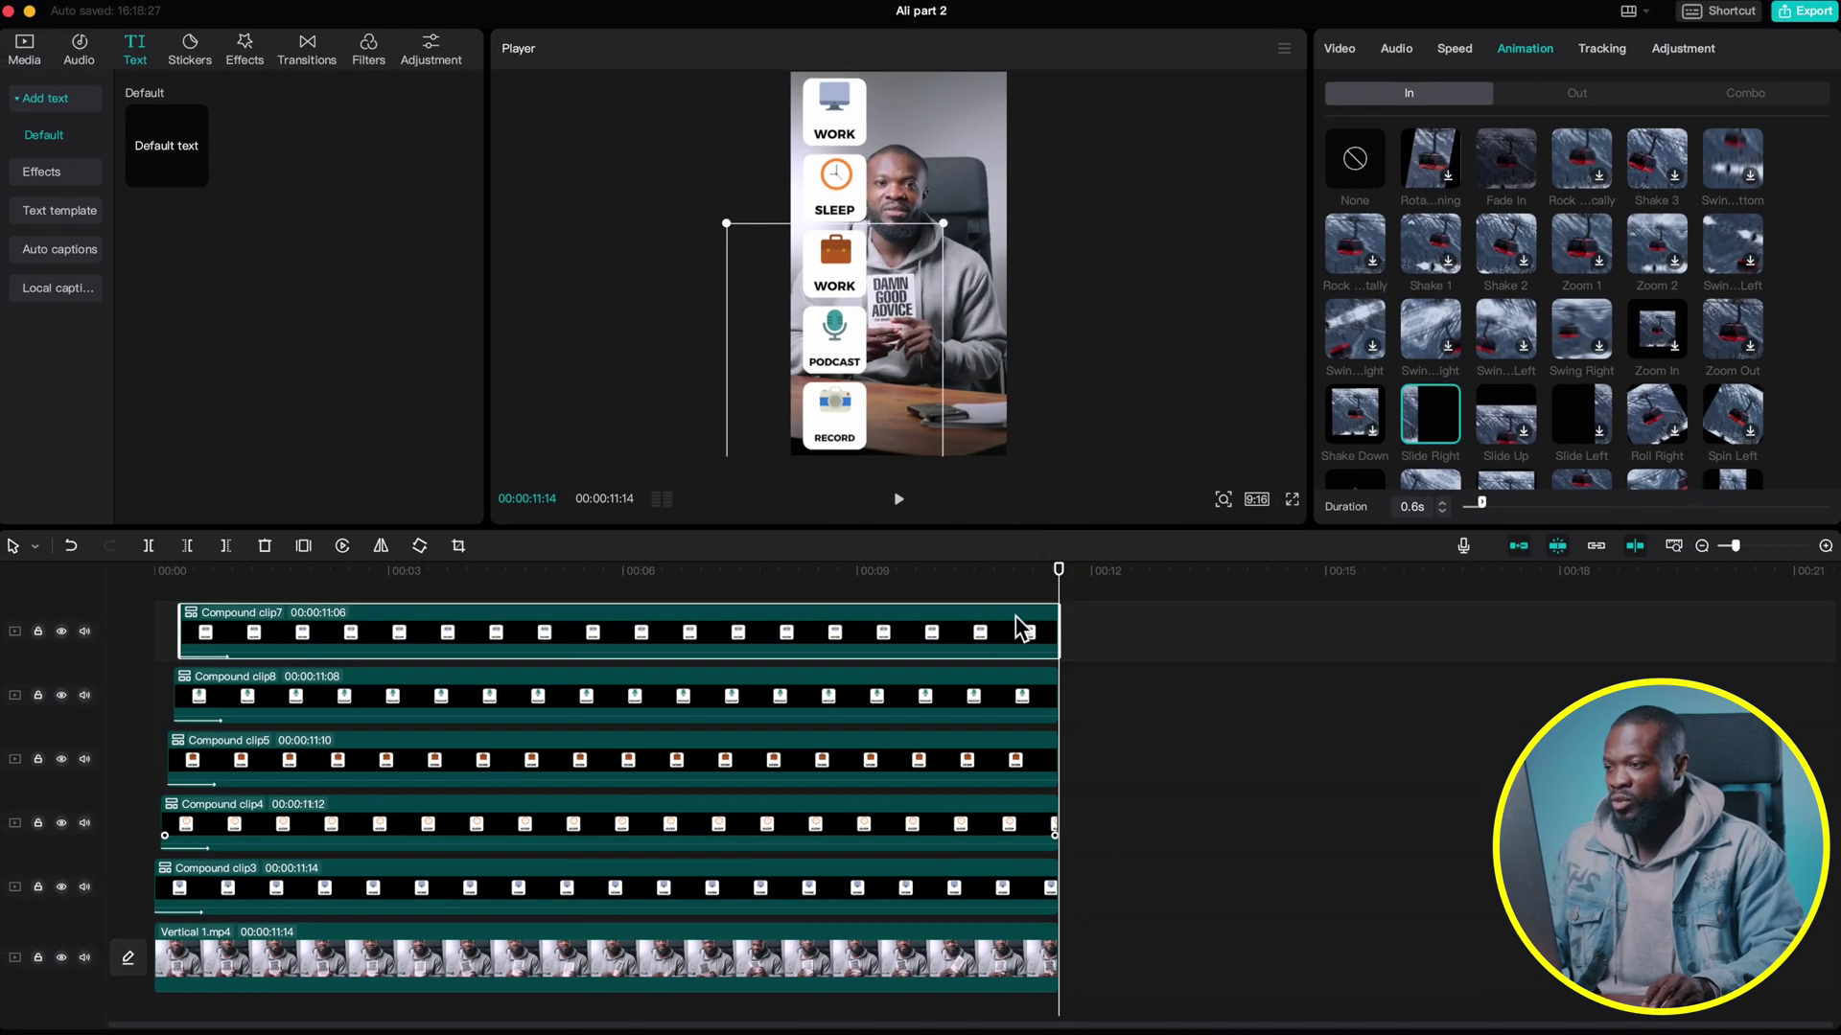
Apply the Slide Left exit animation to the compound clips with a duration of 0.6 s.
left_click(988, 639)
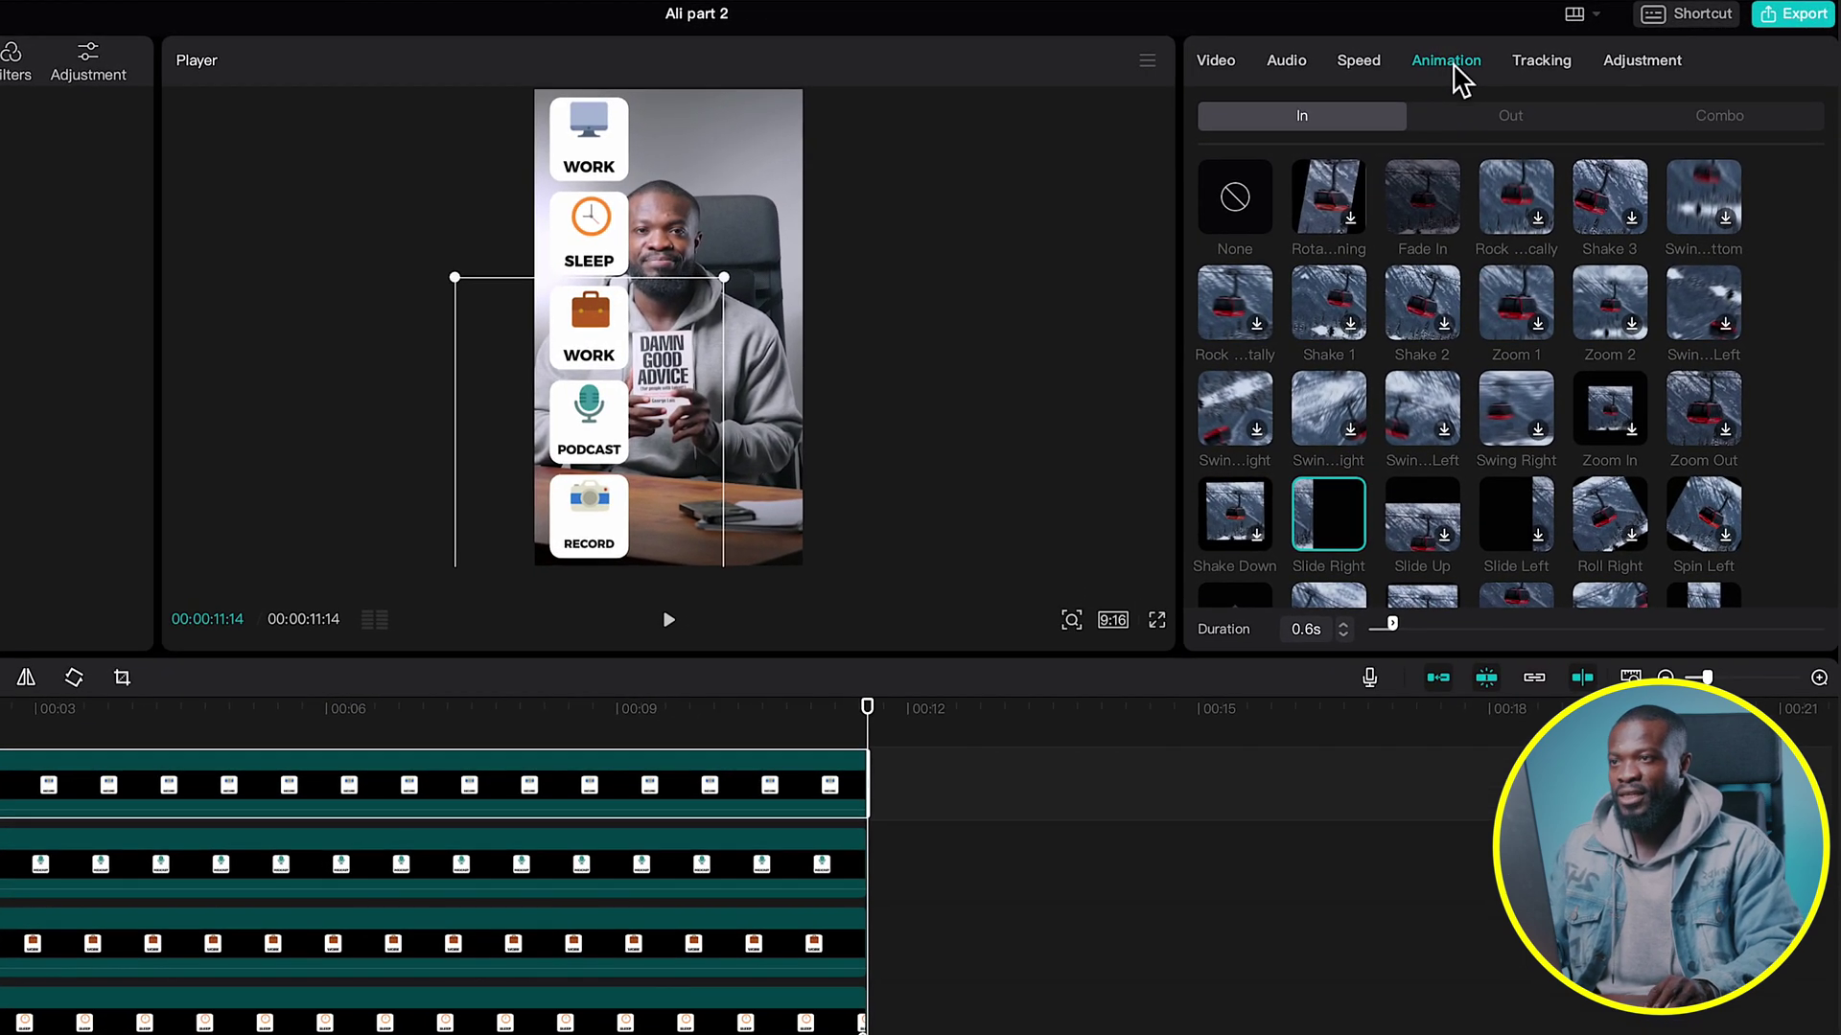
left_click(1510, 117)
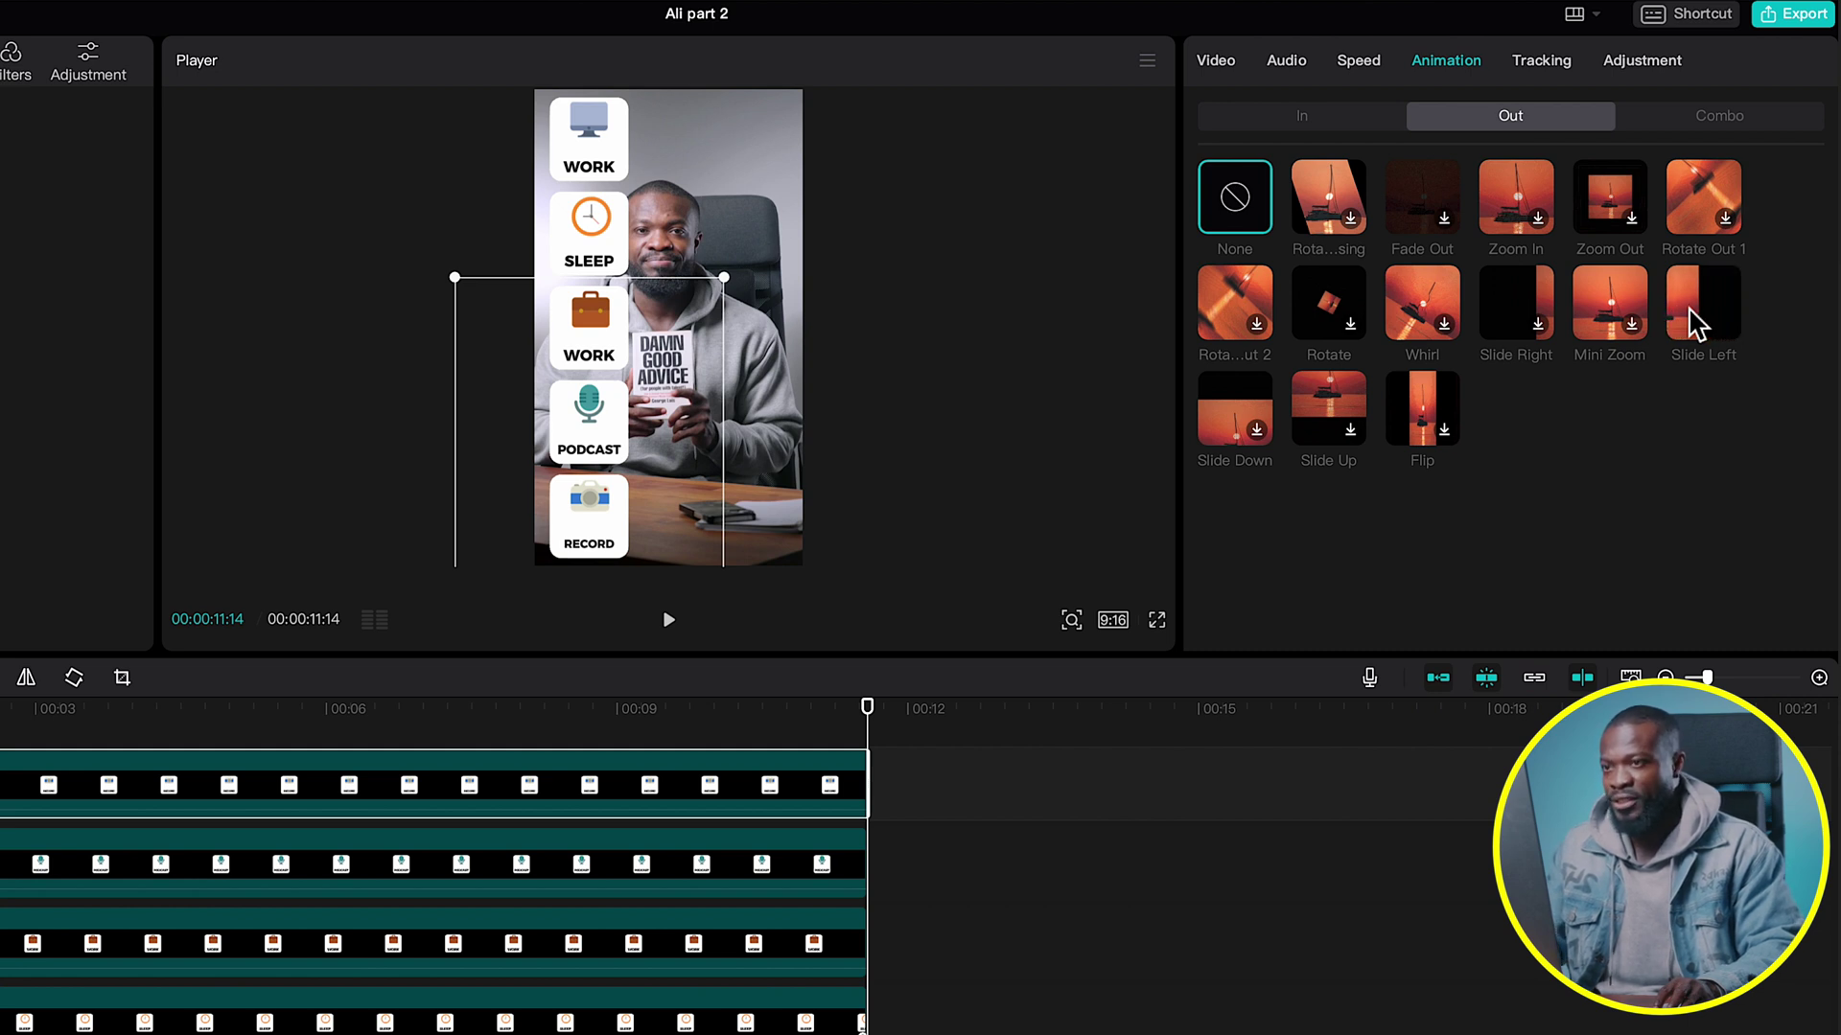
left_click(1688, 307)
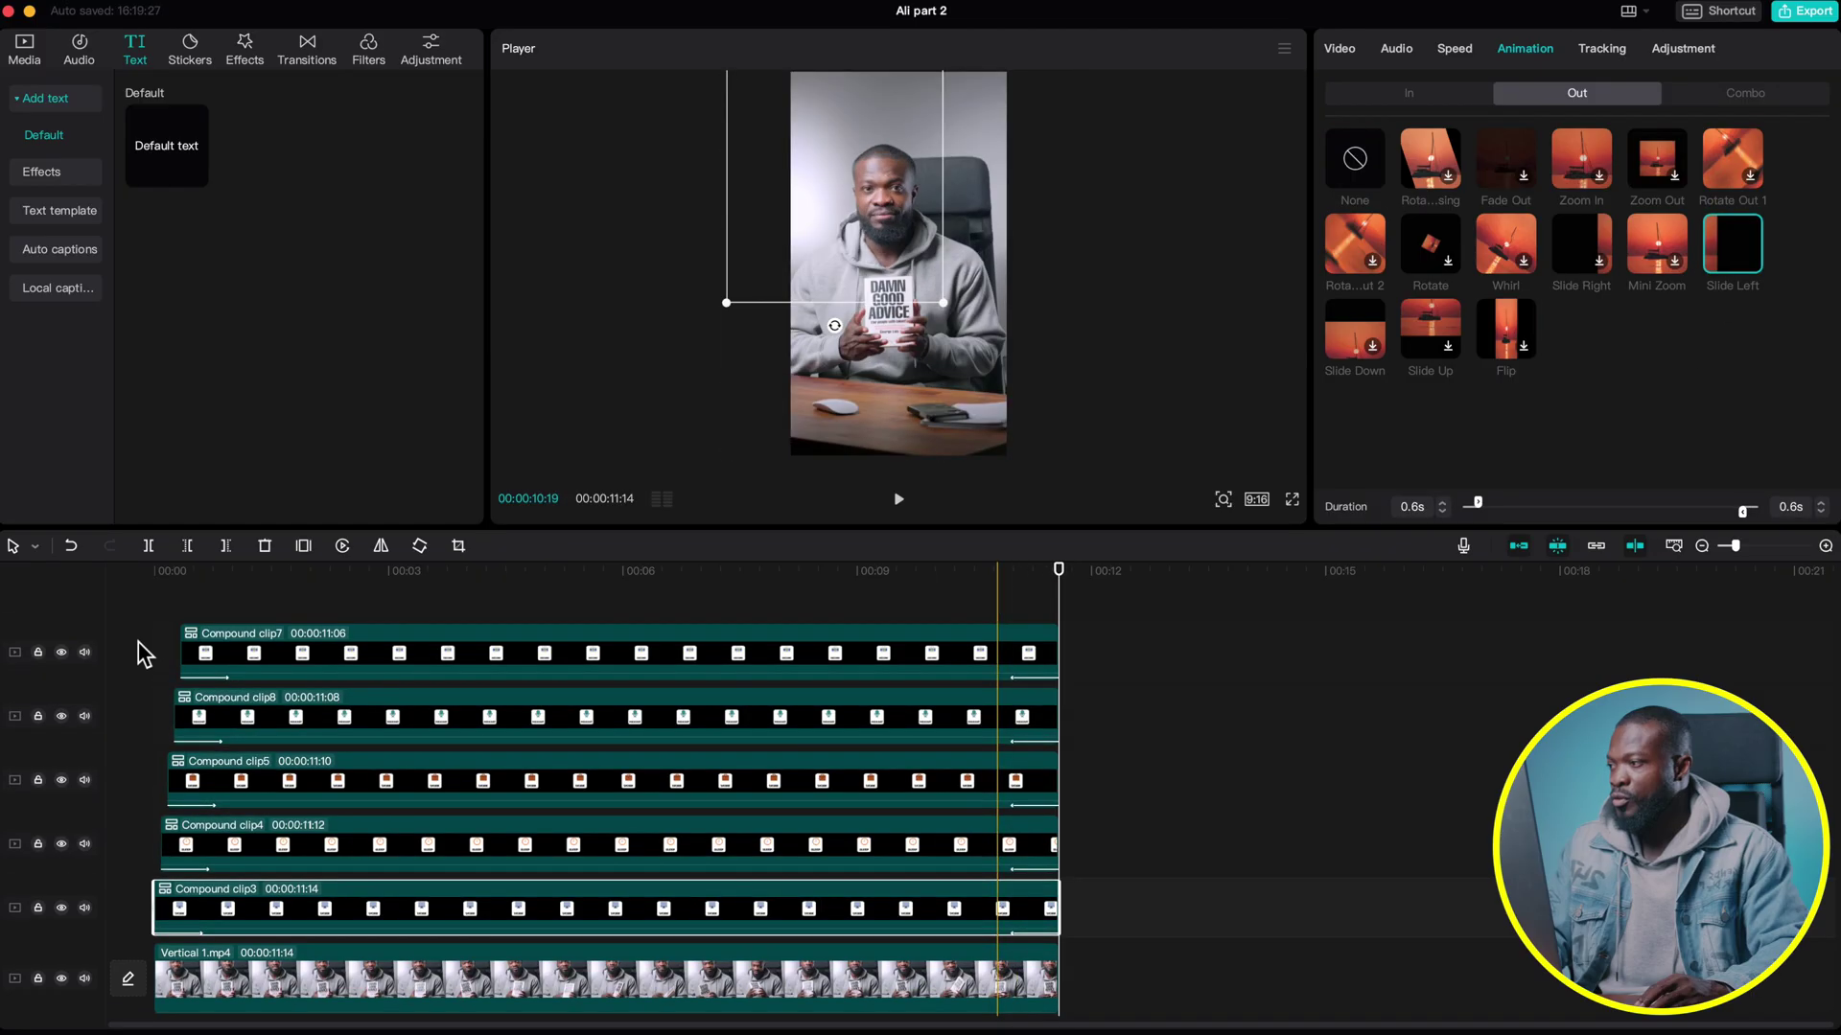
Play back the timeline to review the icon tiles' entrance and exit animations.
left_click(144, 656)
key("space")
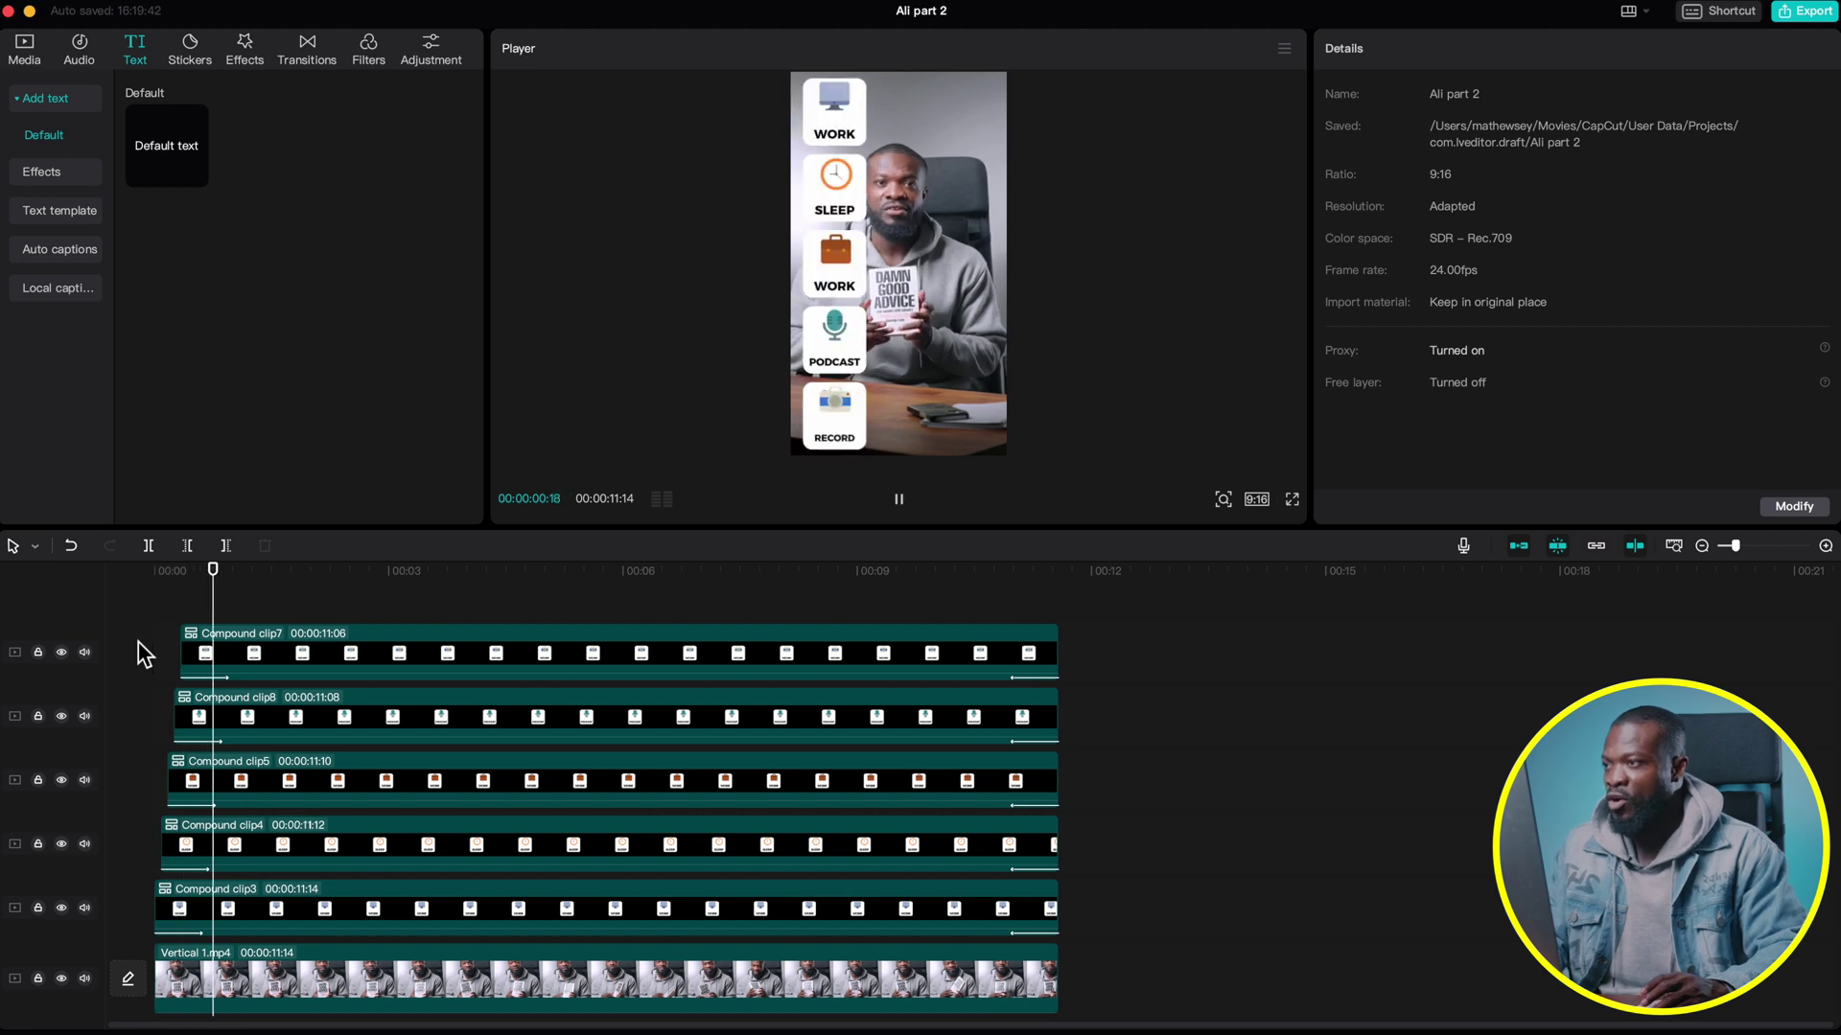
left_click(967, 614)
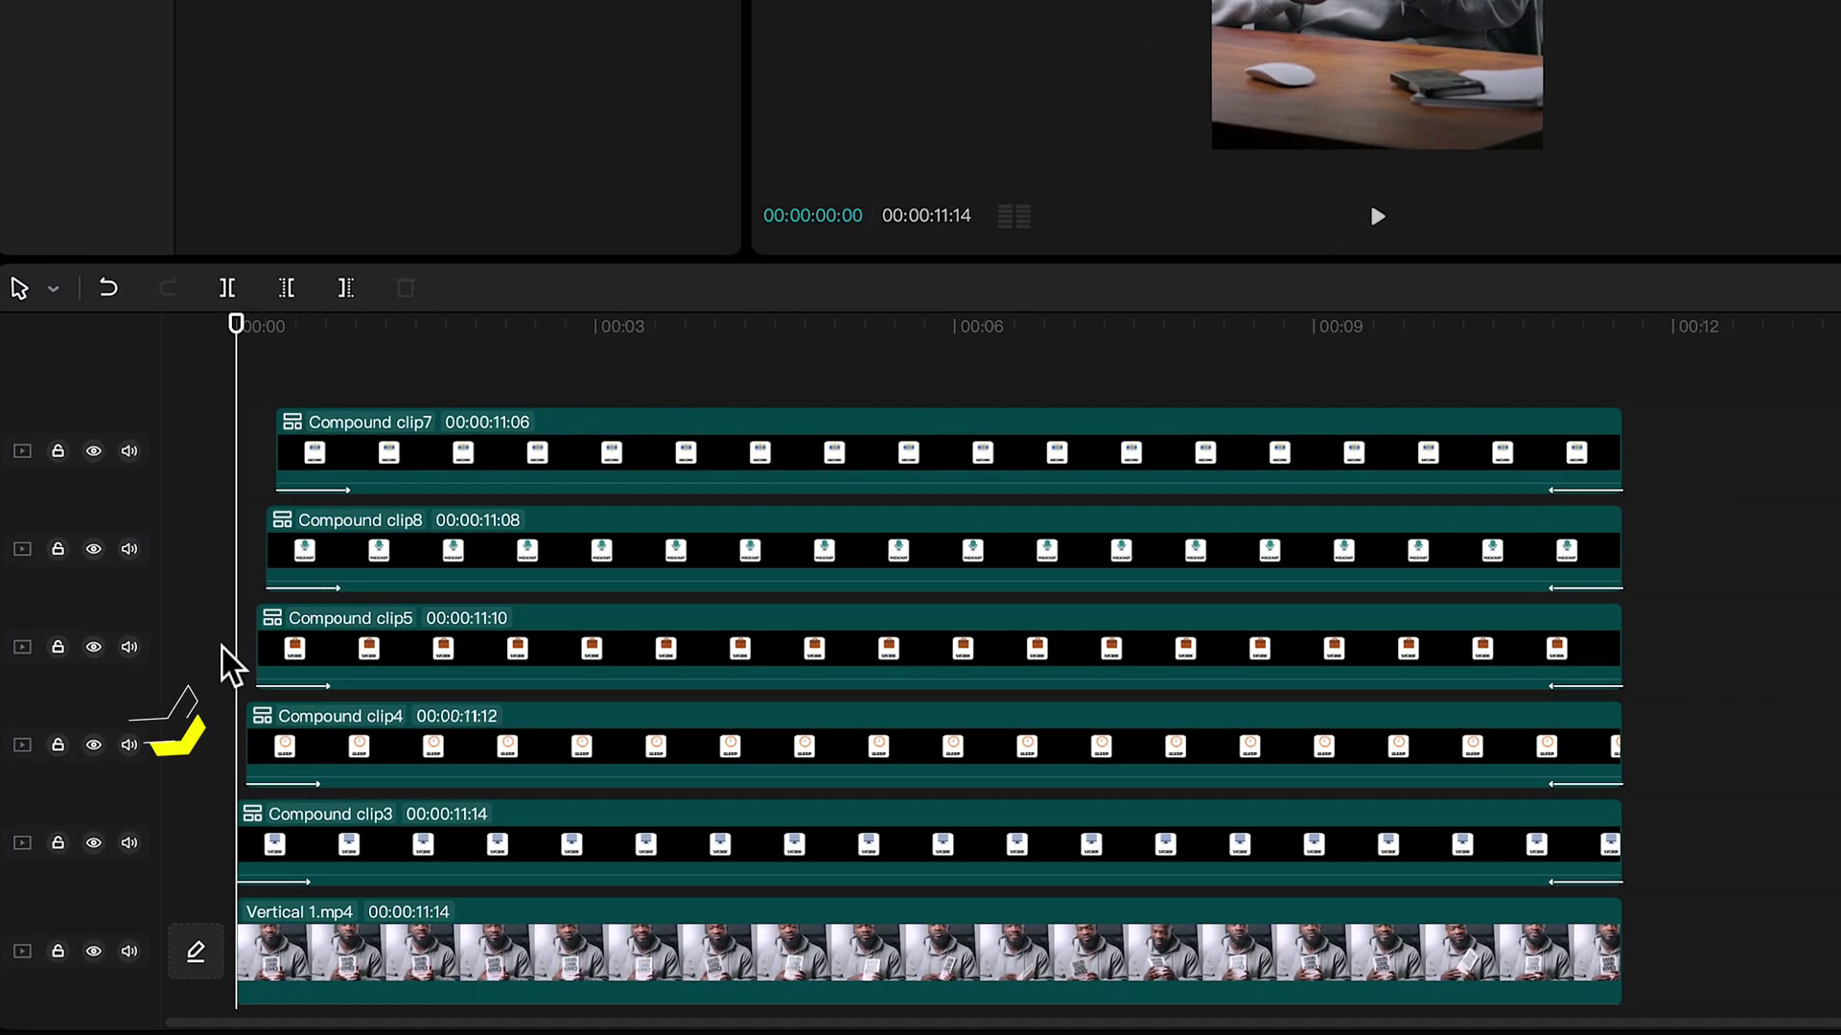
Add opacity keyframes to Compound clip3 at its start and at 00:00:00:16, and move the playhead to the end of the clips.
left_click(275, 884)
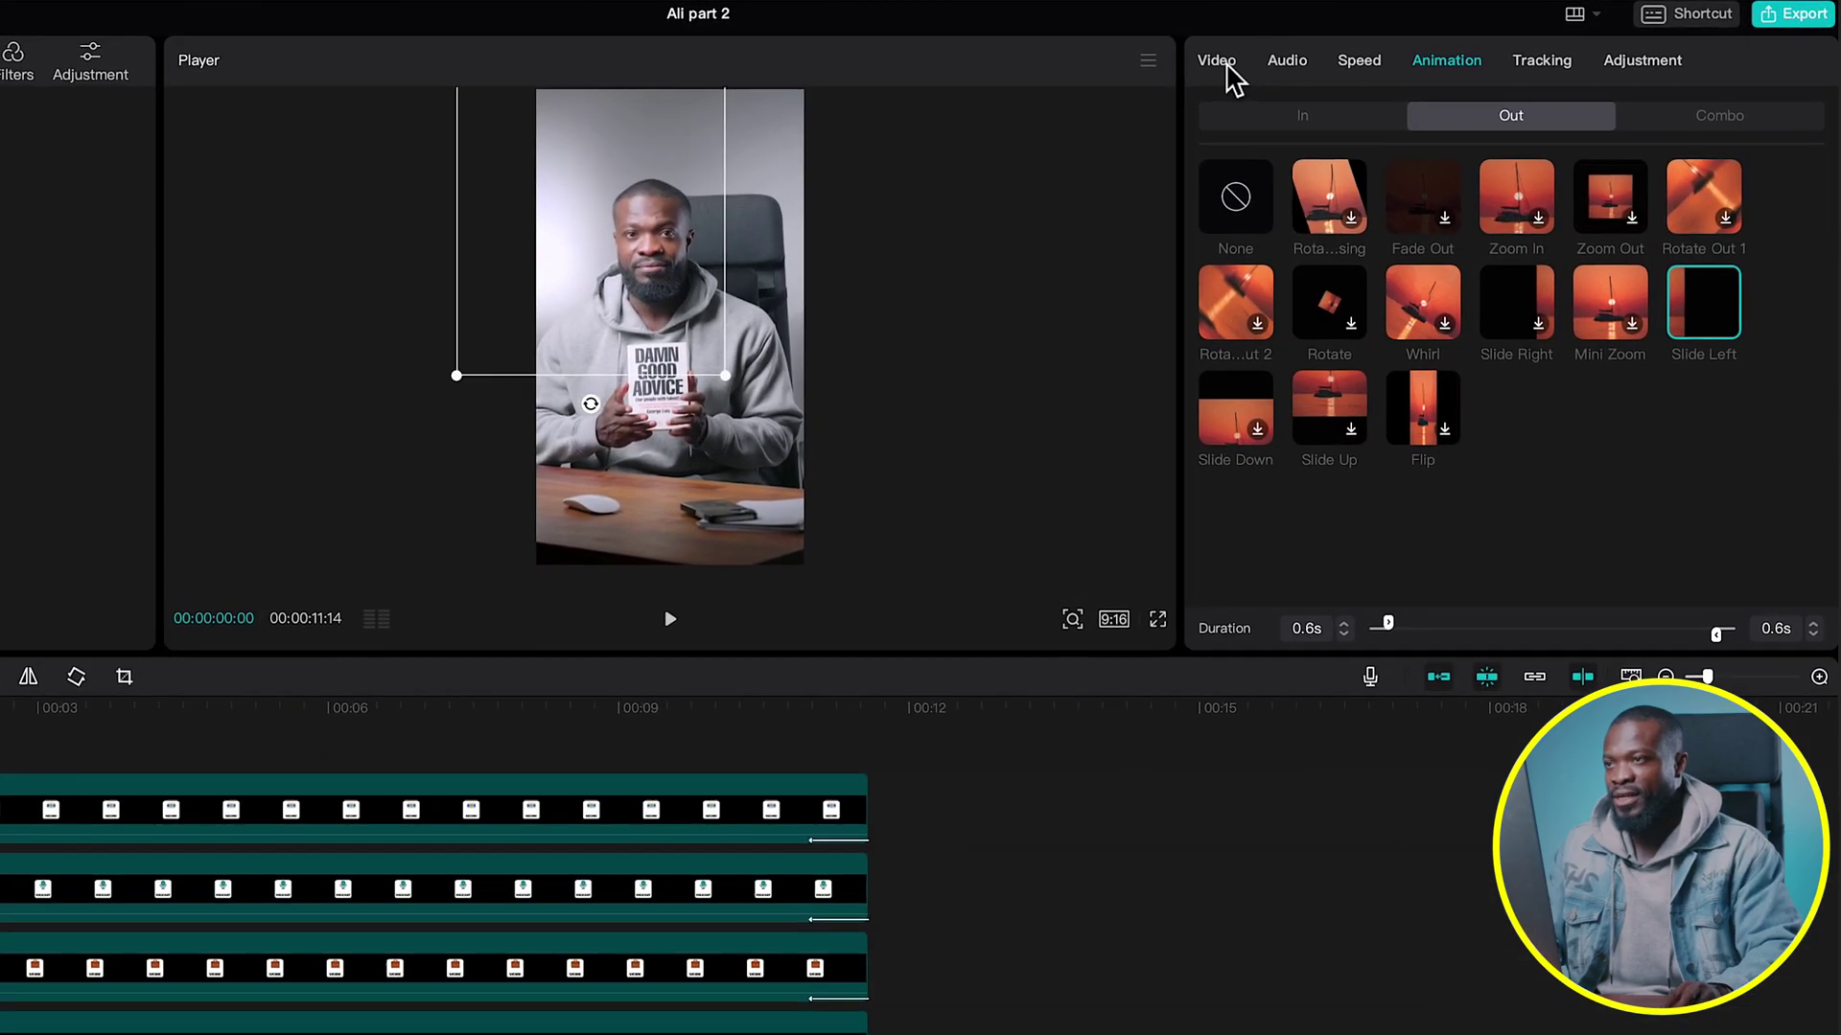
left_click(1330, 56)
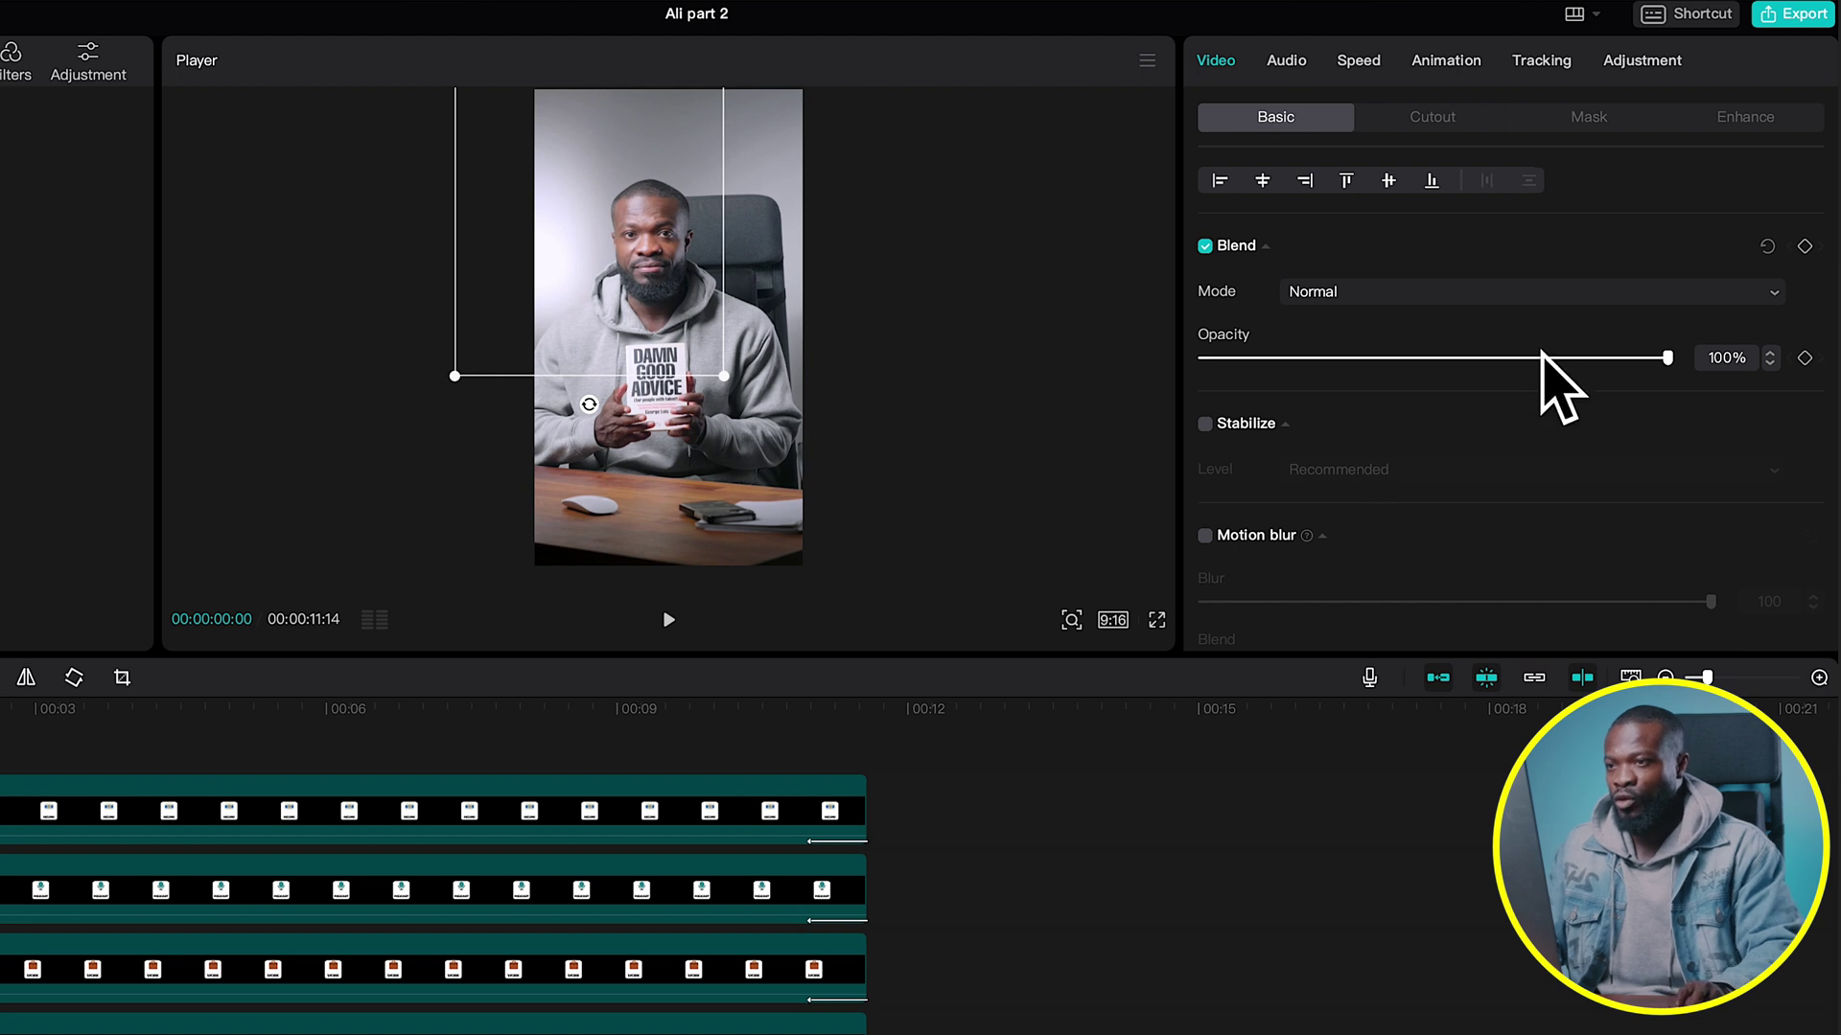
left_click(1804, 358)
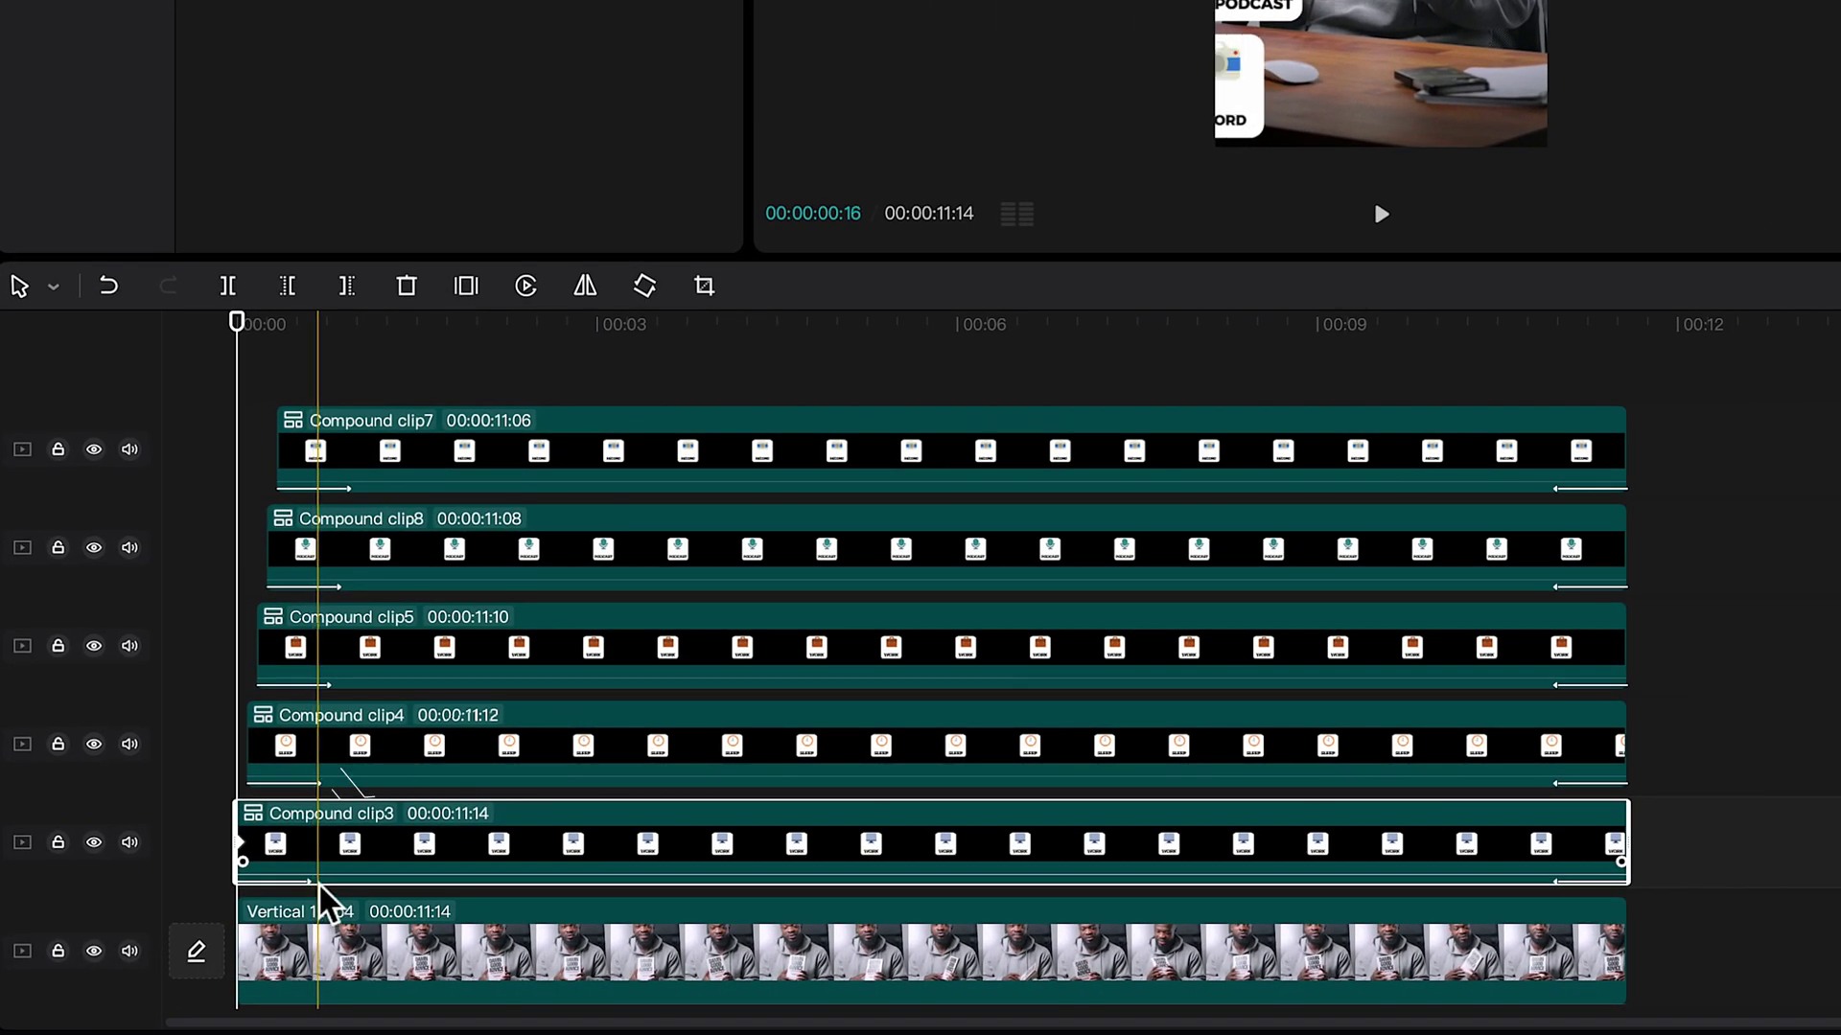
left_click(319, 326)
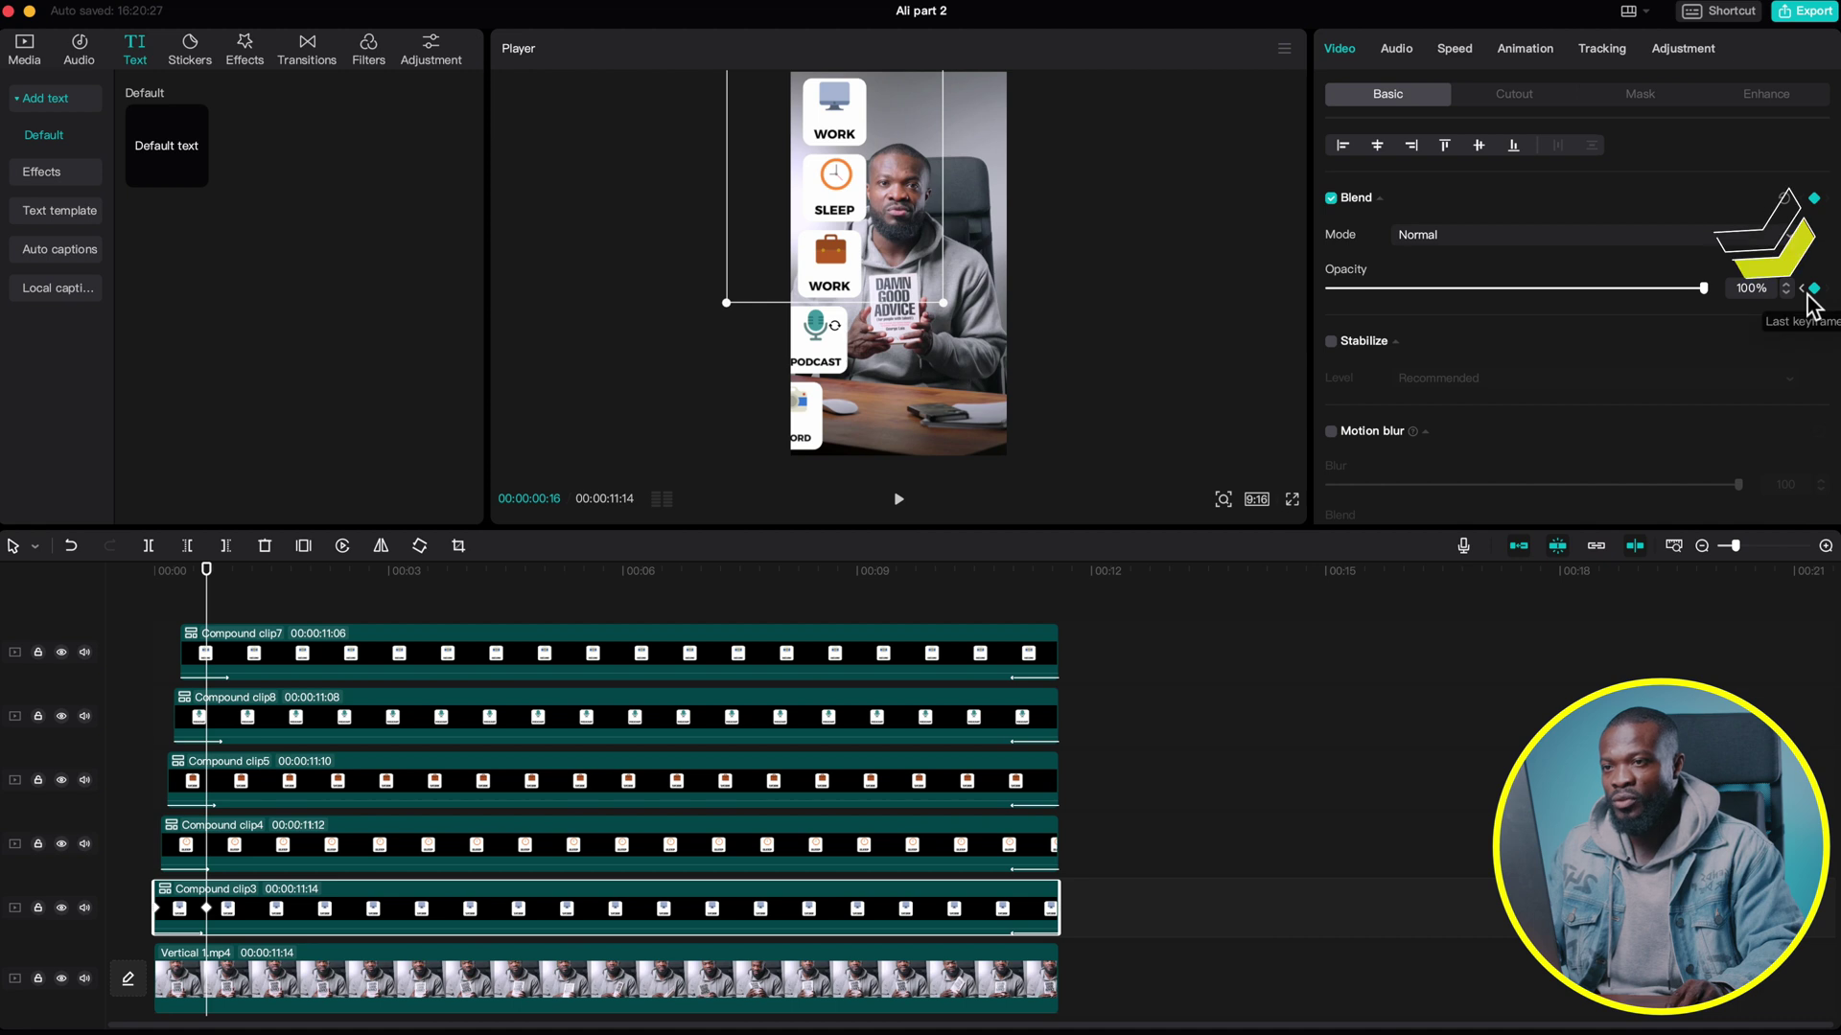
left_click(1804, 289)
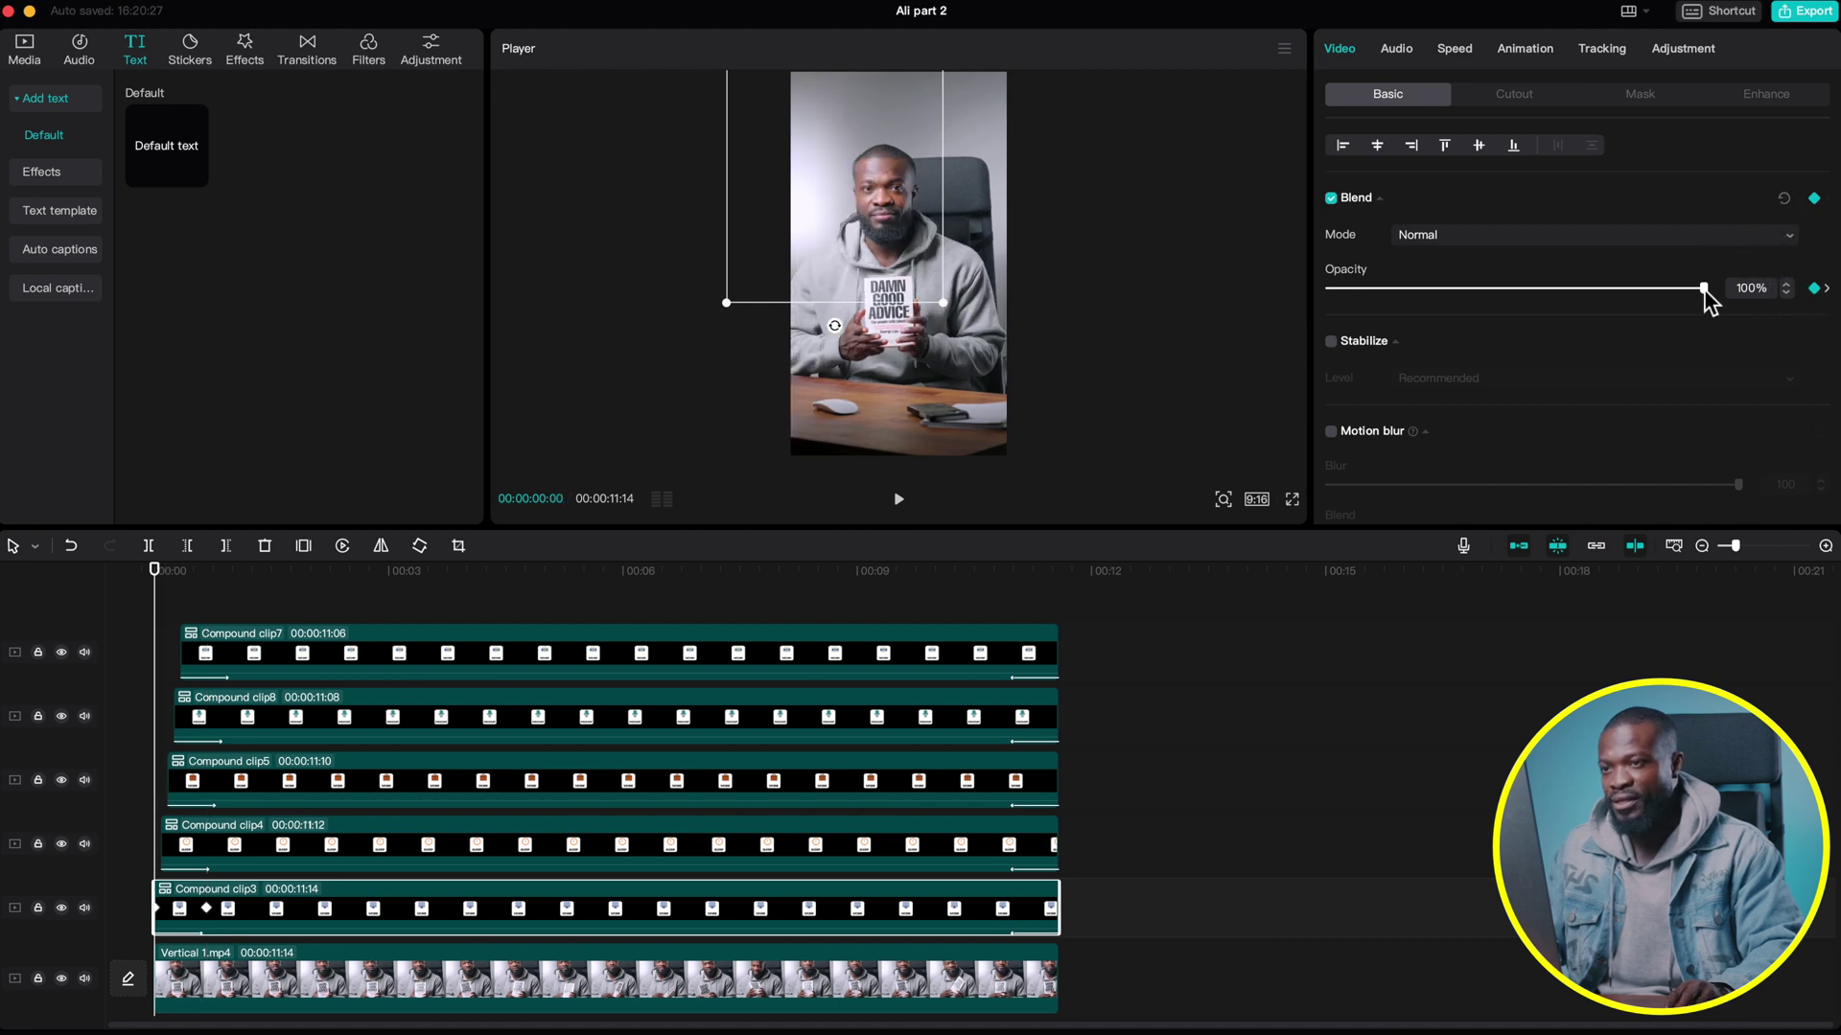
left_click(997, 414)
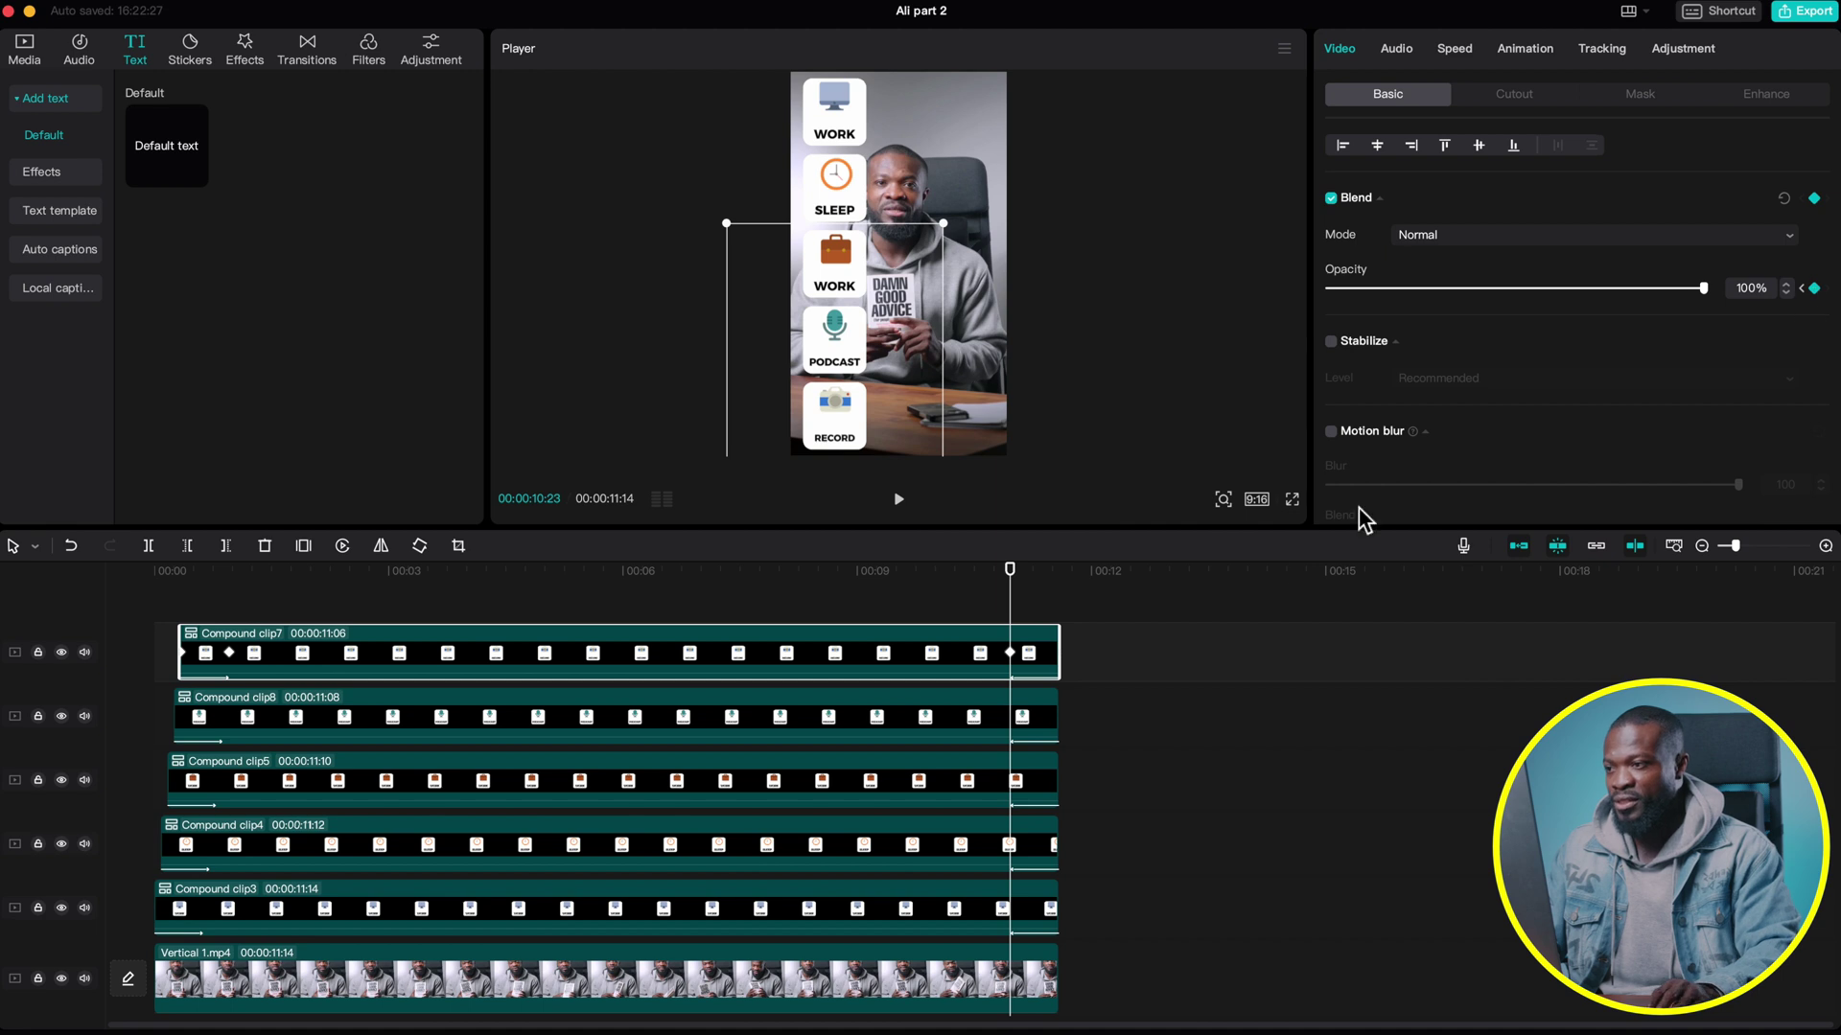
left_click(1060, 565)
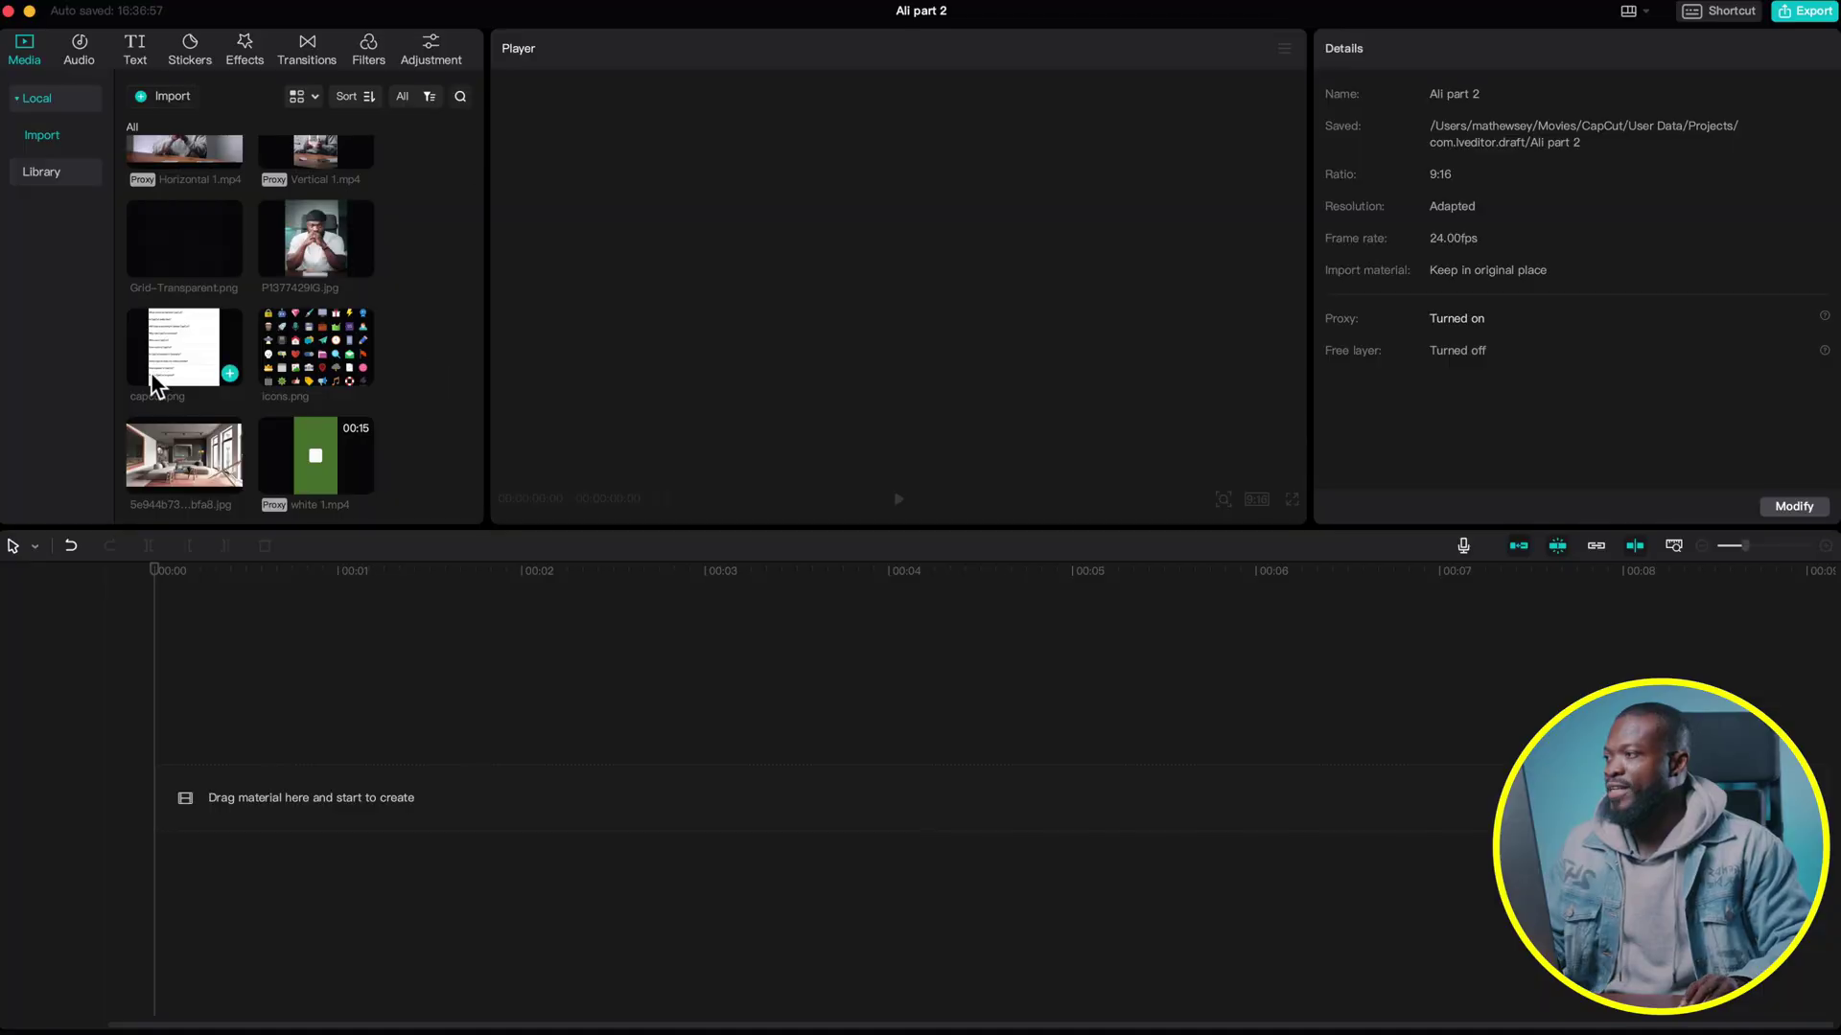
Place capcut.png on the empty timeline, enlarge it to about 163% to fill the frame height, and shift it to about X 681.
left_click(183, 351)
left_click_drag(165, 353, 202, 800)
left_click(378, 734)
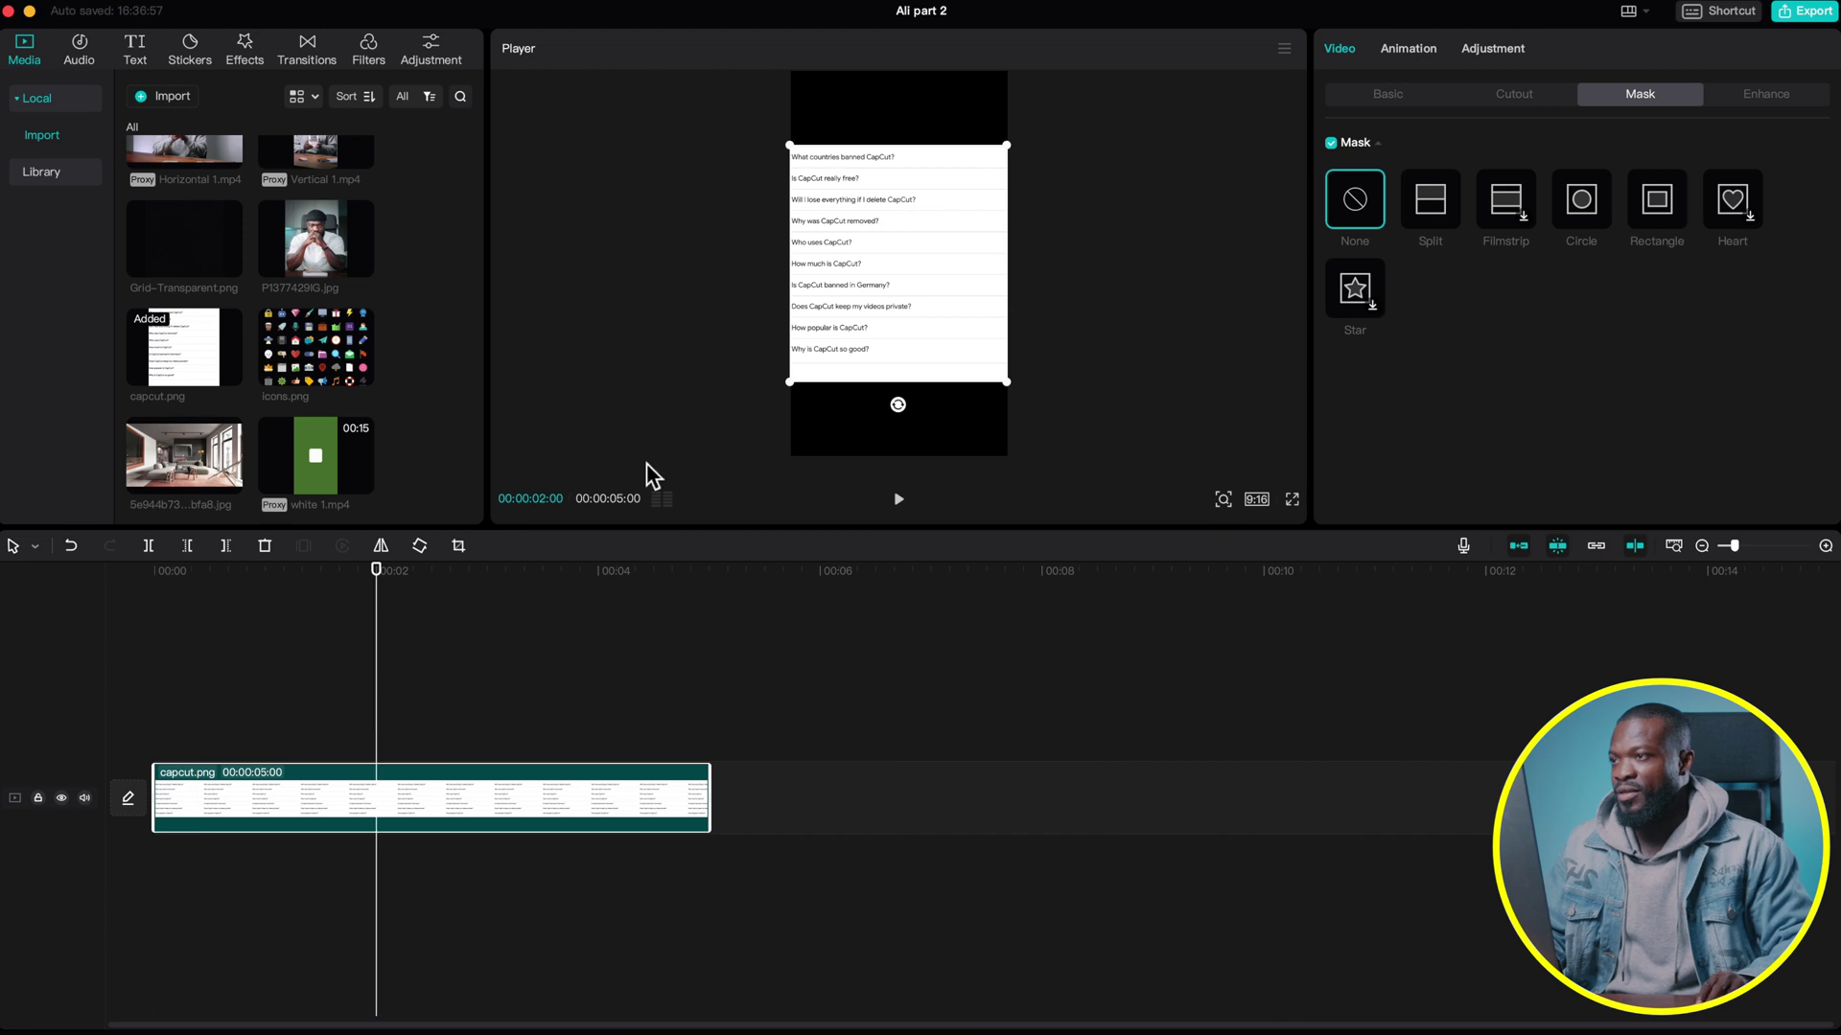
left_click_drag(1005, 147, 1110, 60)
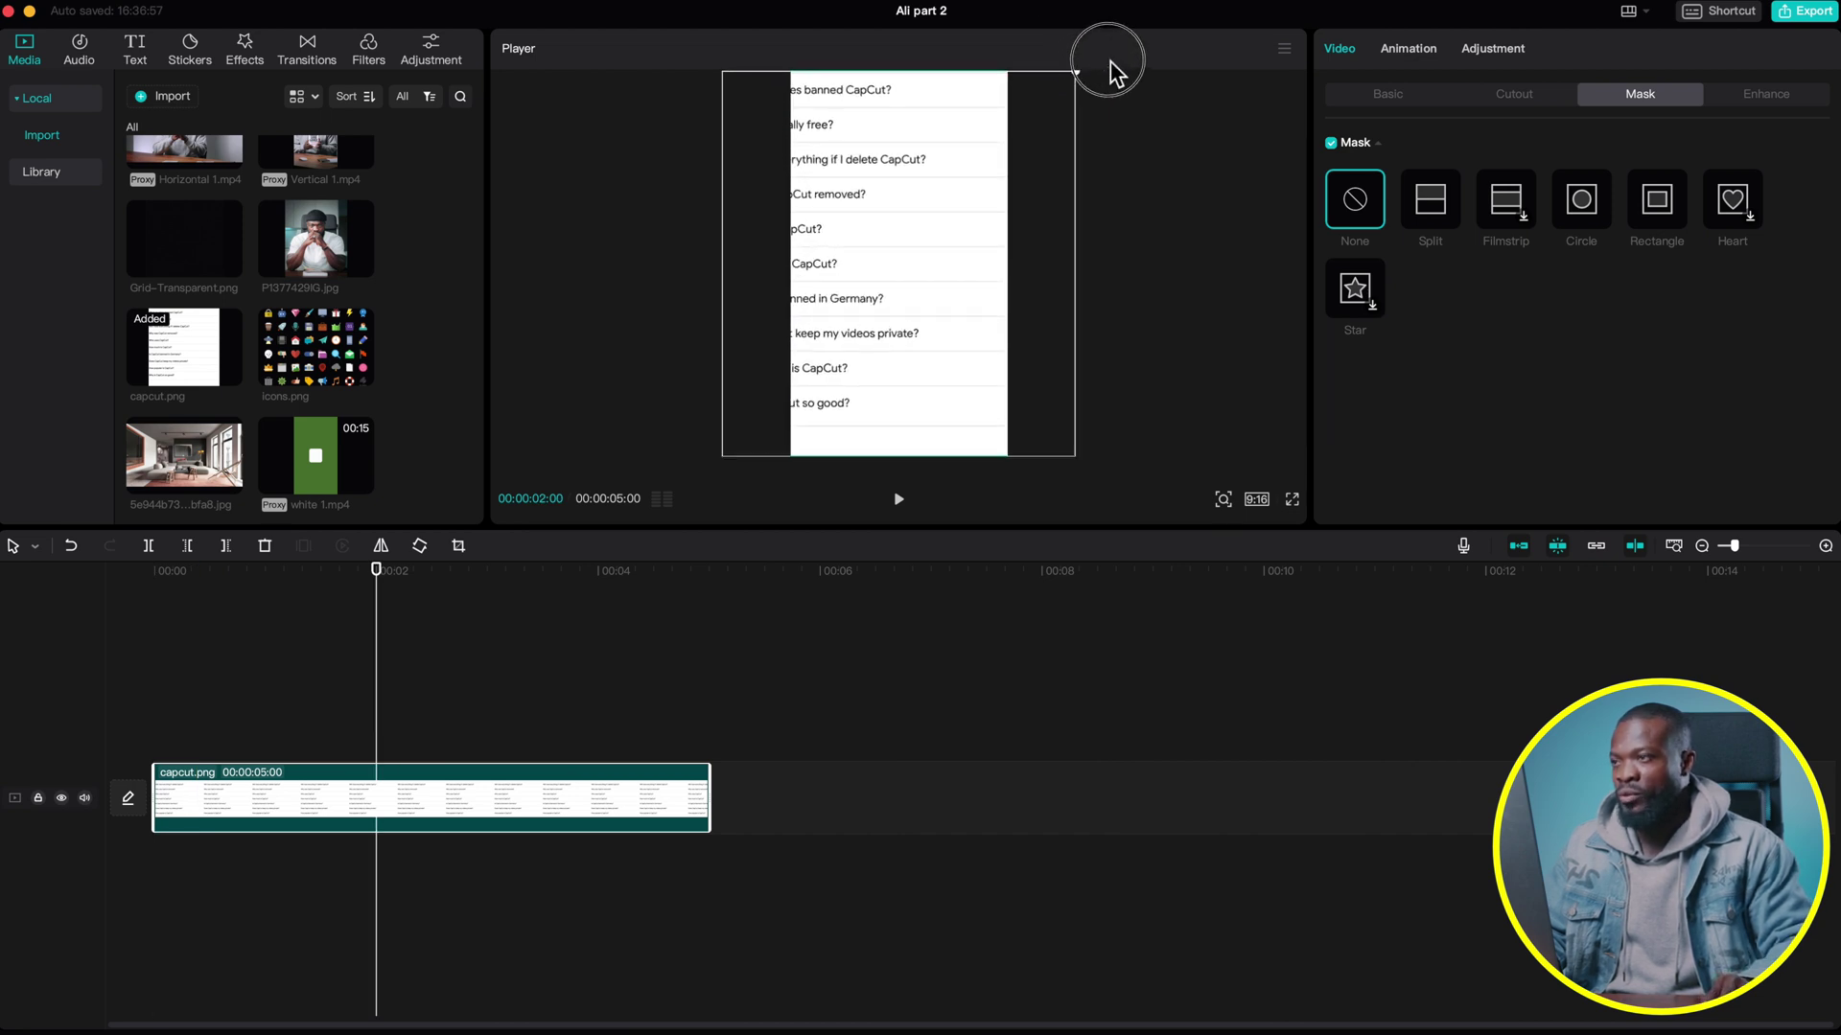
left_click_drag(886, 261, 949, 266)
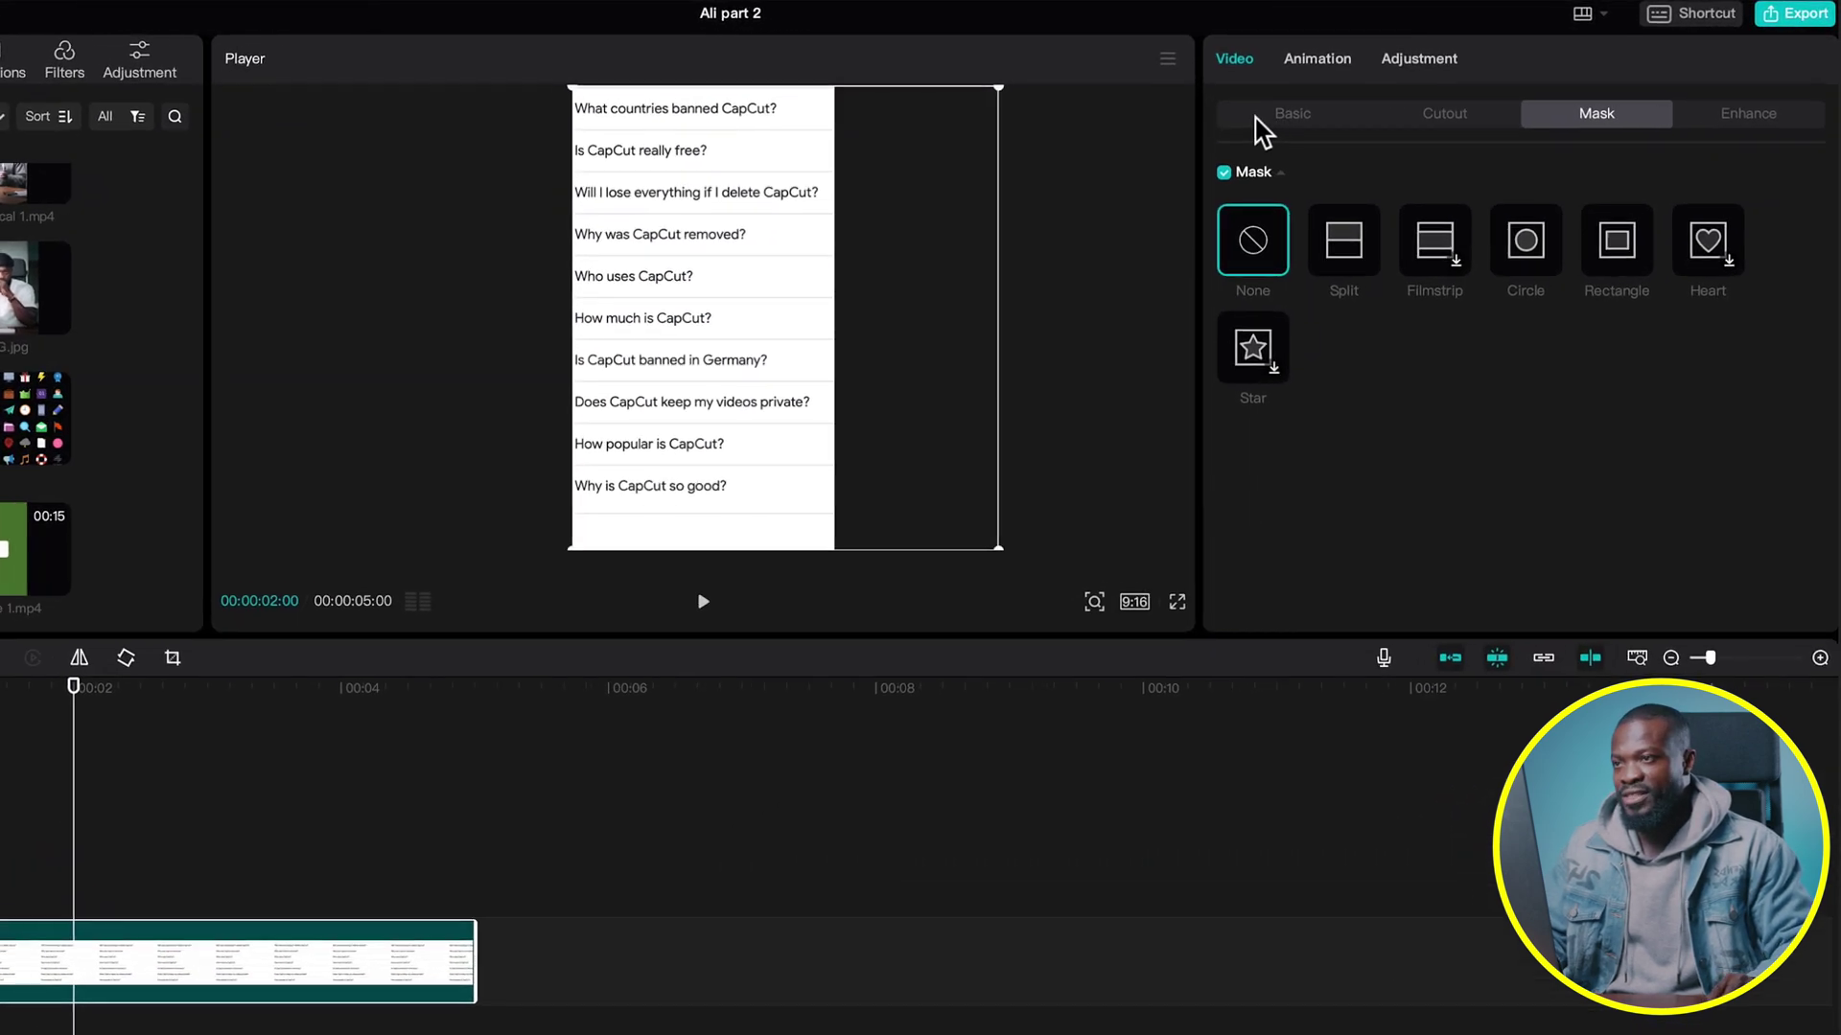
Lower the opacity of the capcut.png clip to 50%.
left_click(1258, 117)
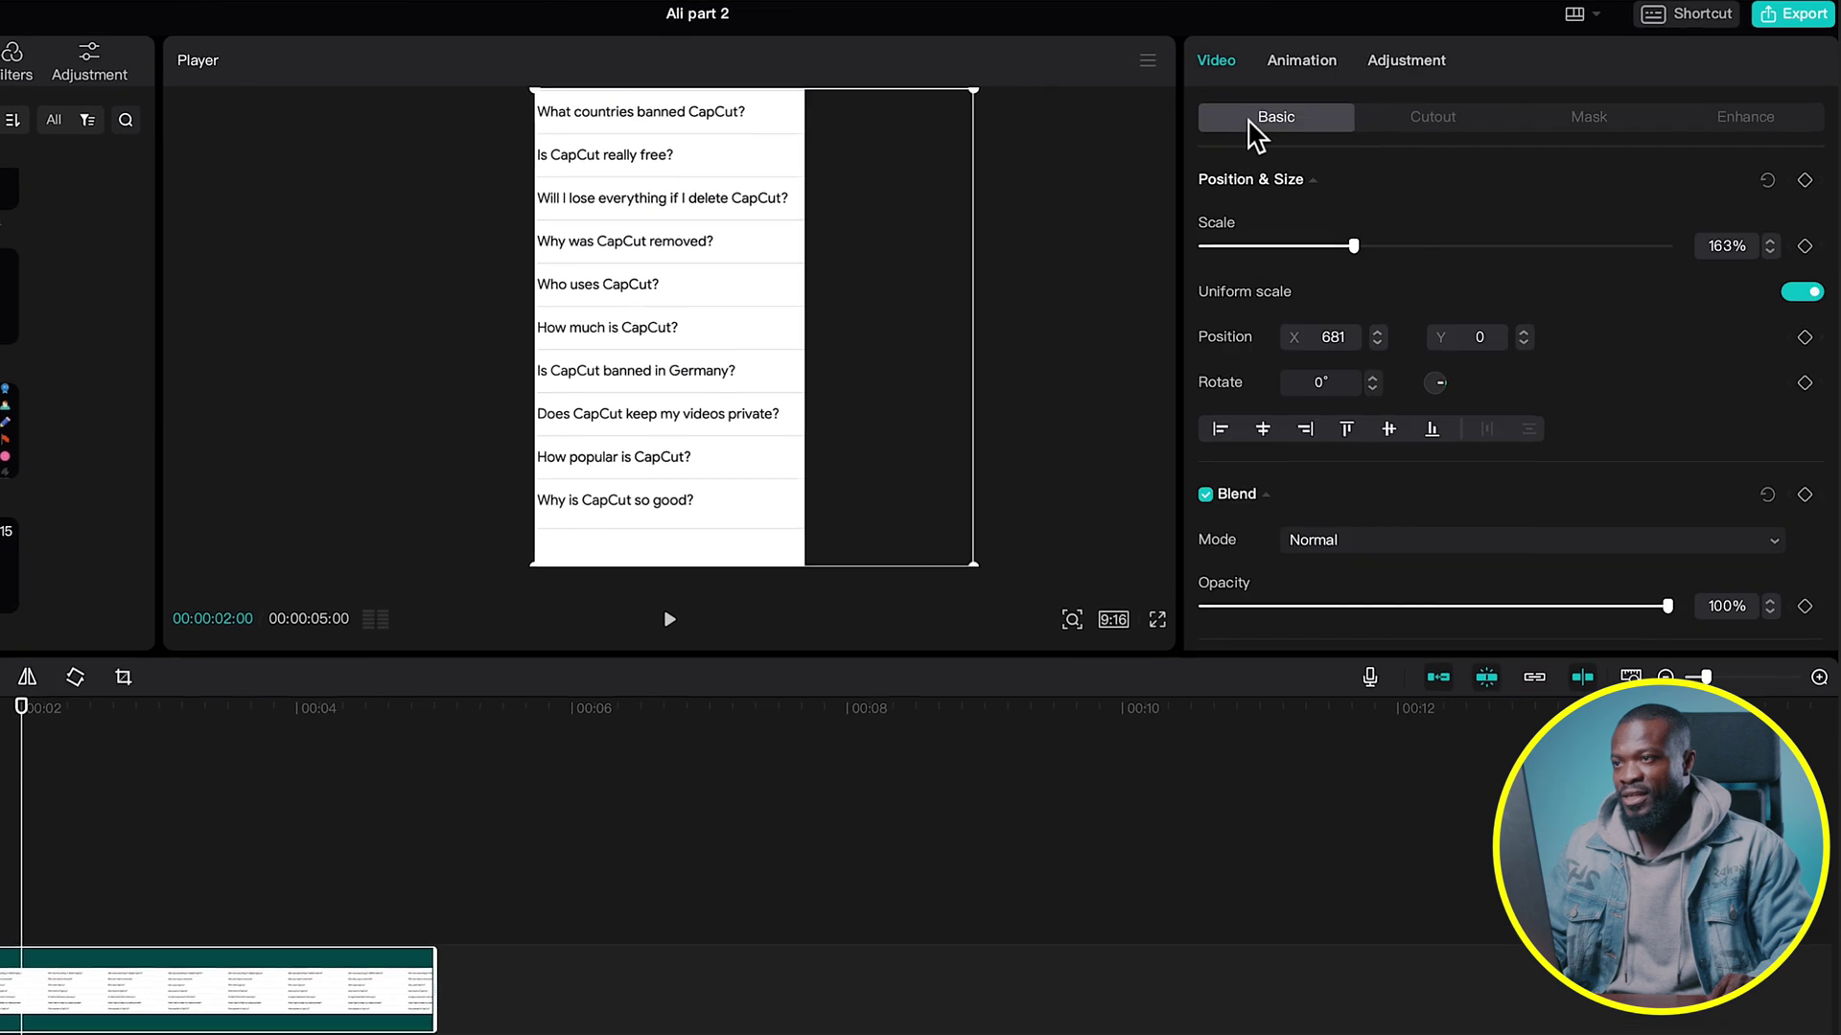
scroll(1444, 462, "down", 2)
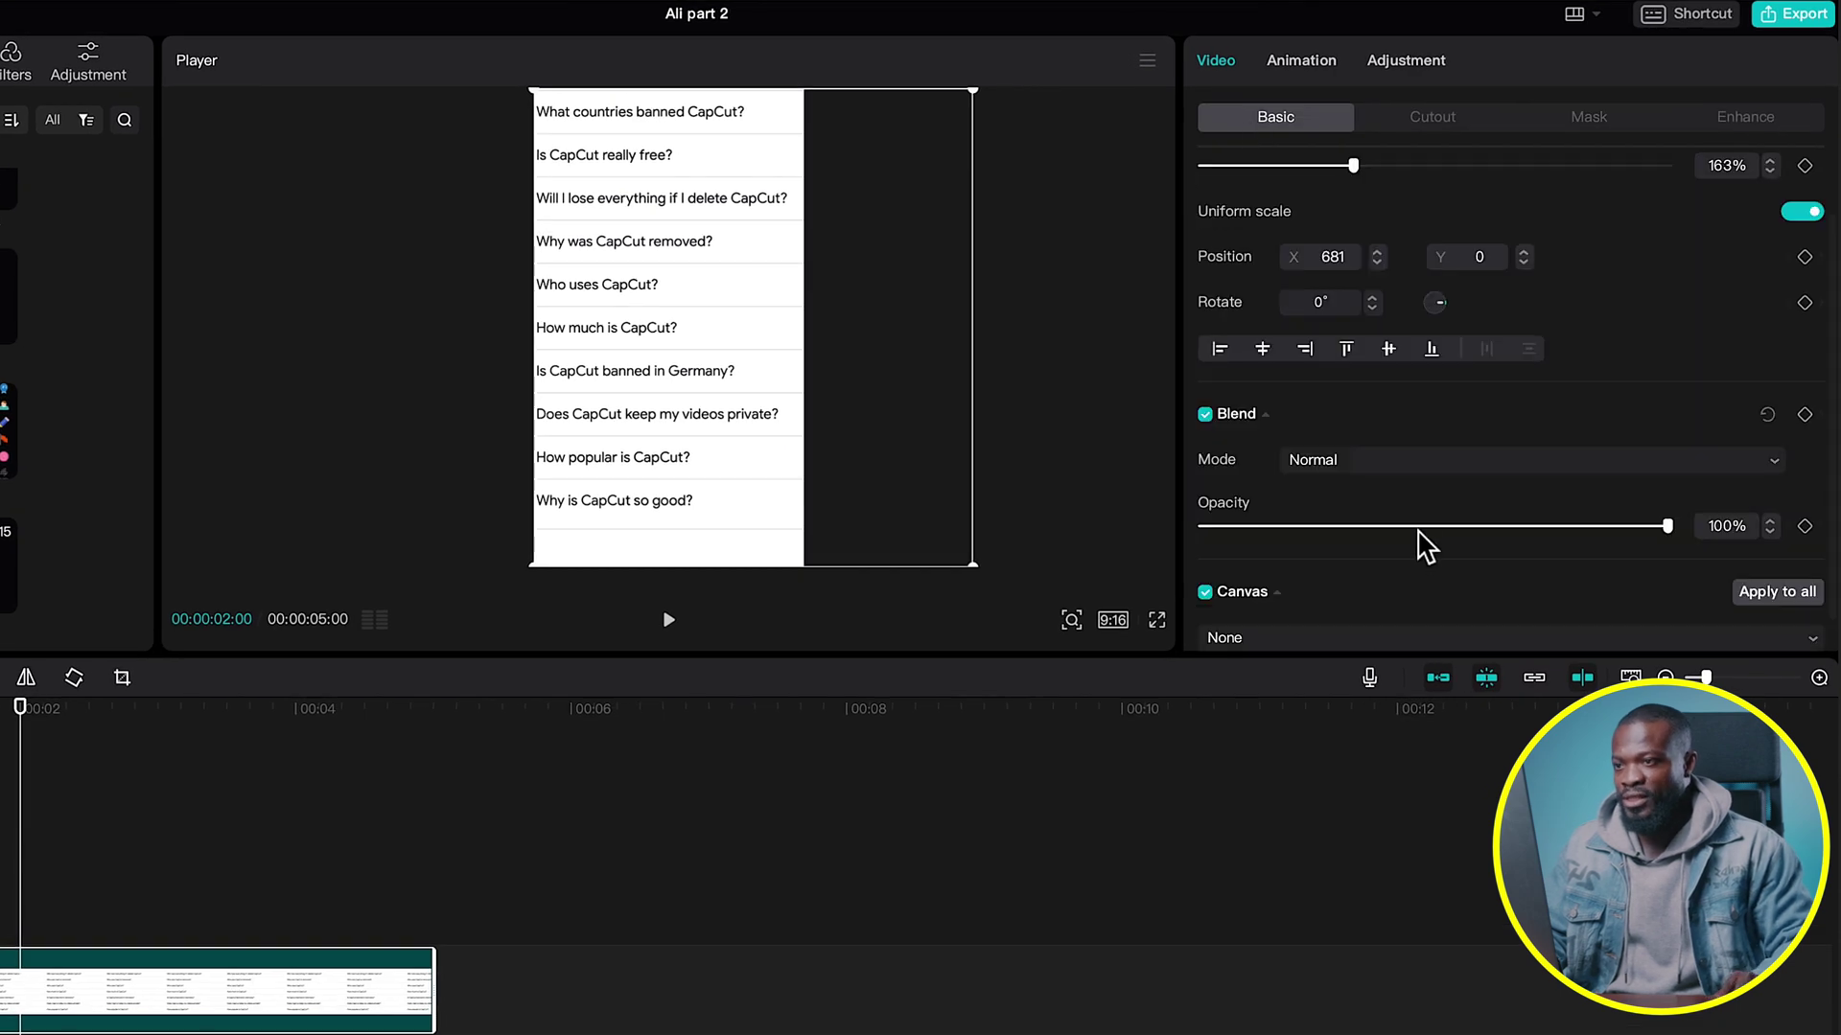
left_click(1414, 528)
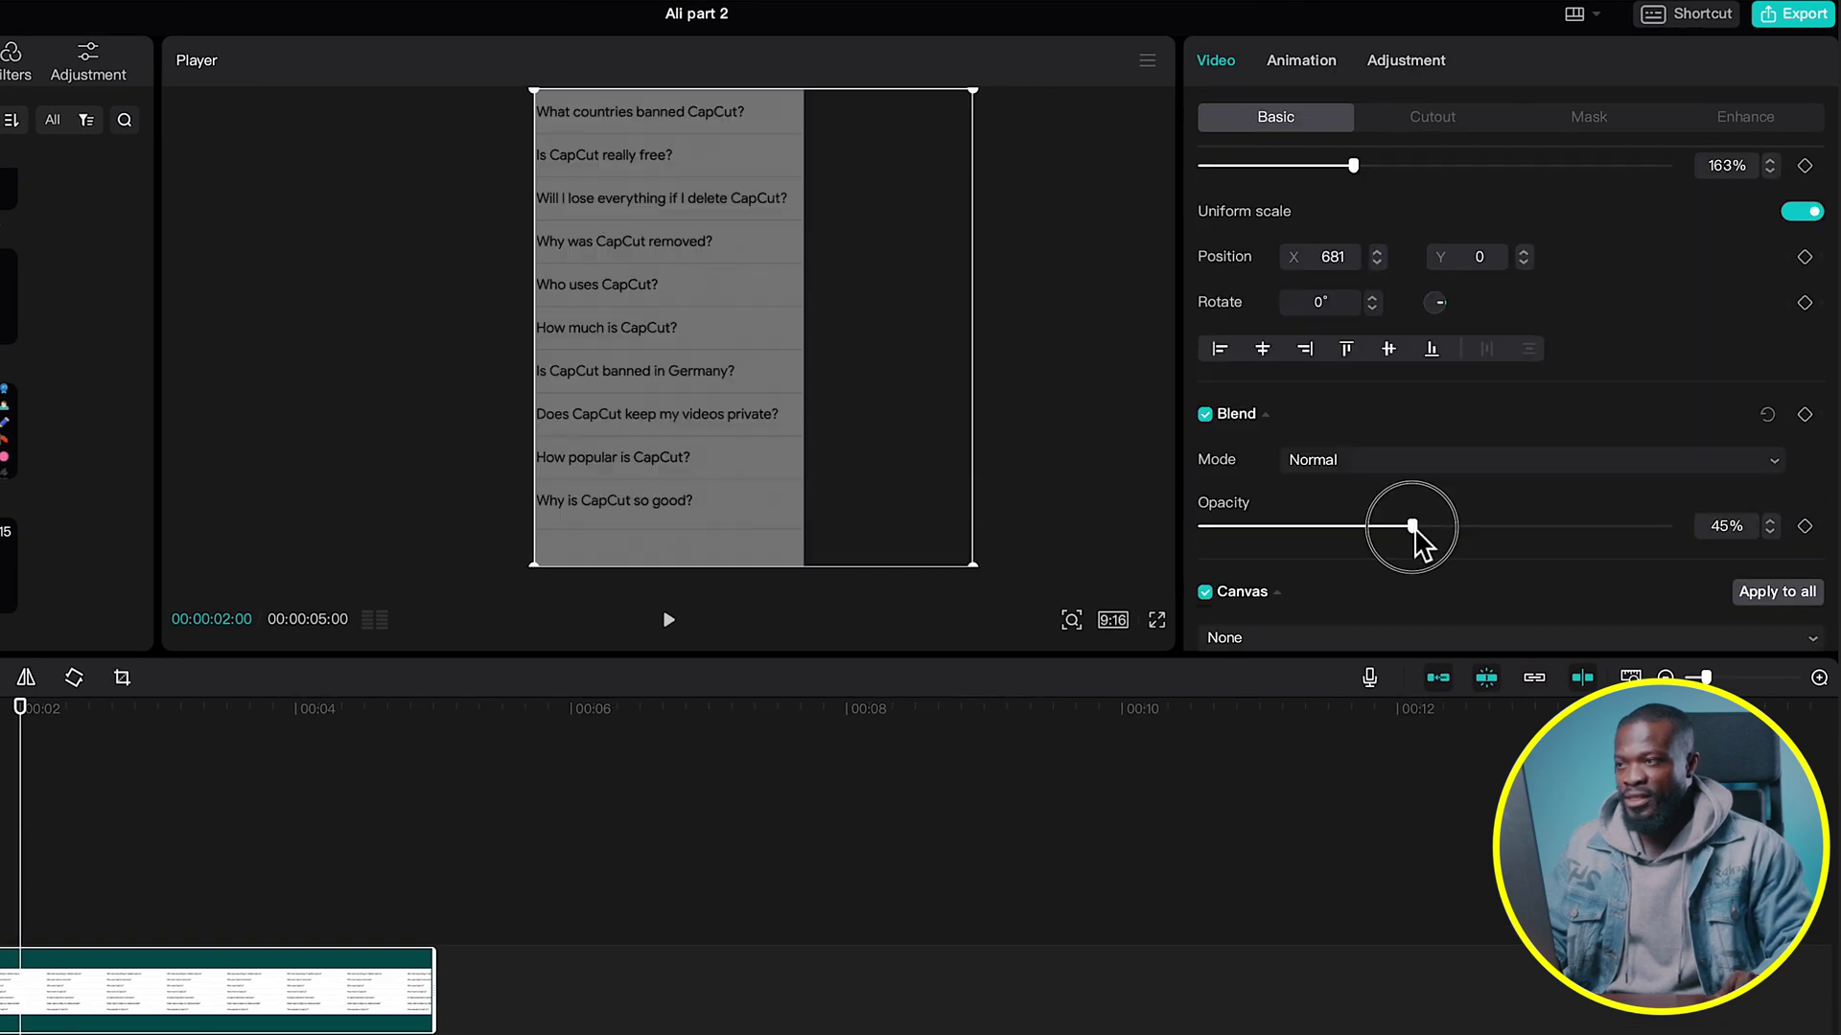
left_click_drag(1417, 525, 1435, 525)
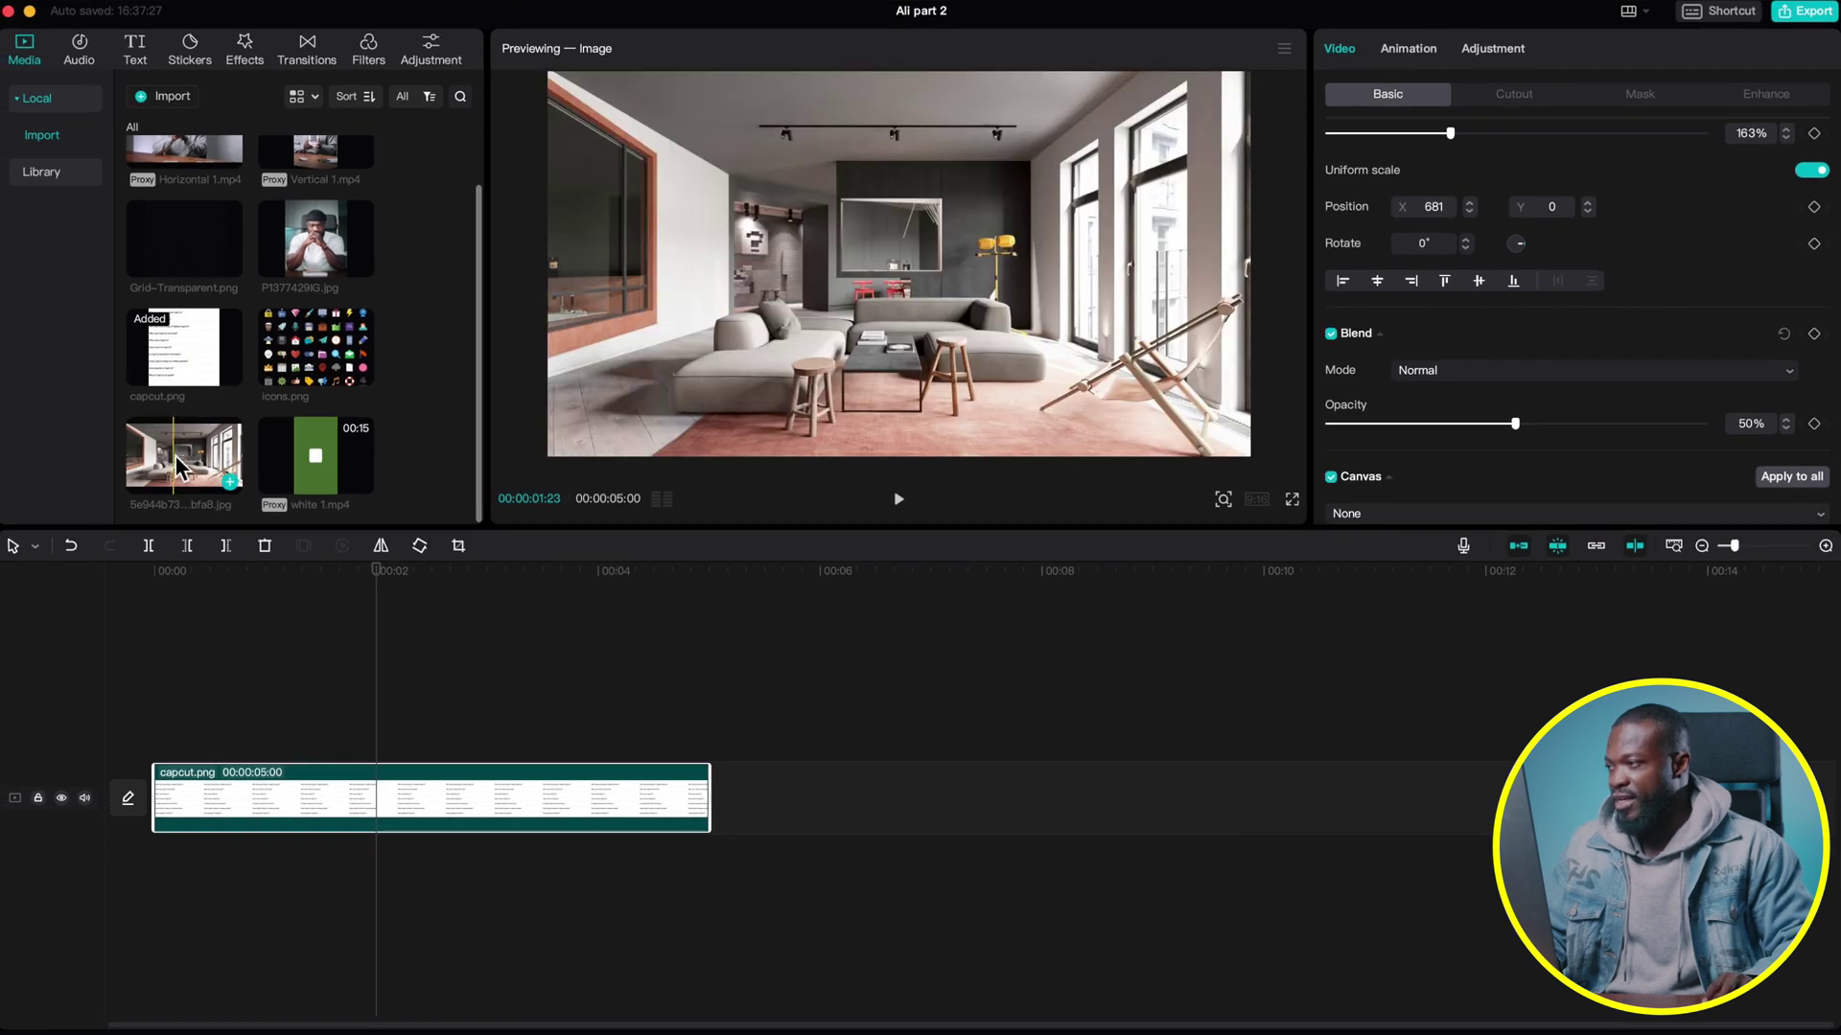
Add the living-room image to the timeline directly after capcut.png and select its clip.
left_click(178, 468)
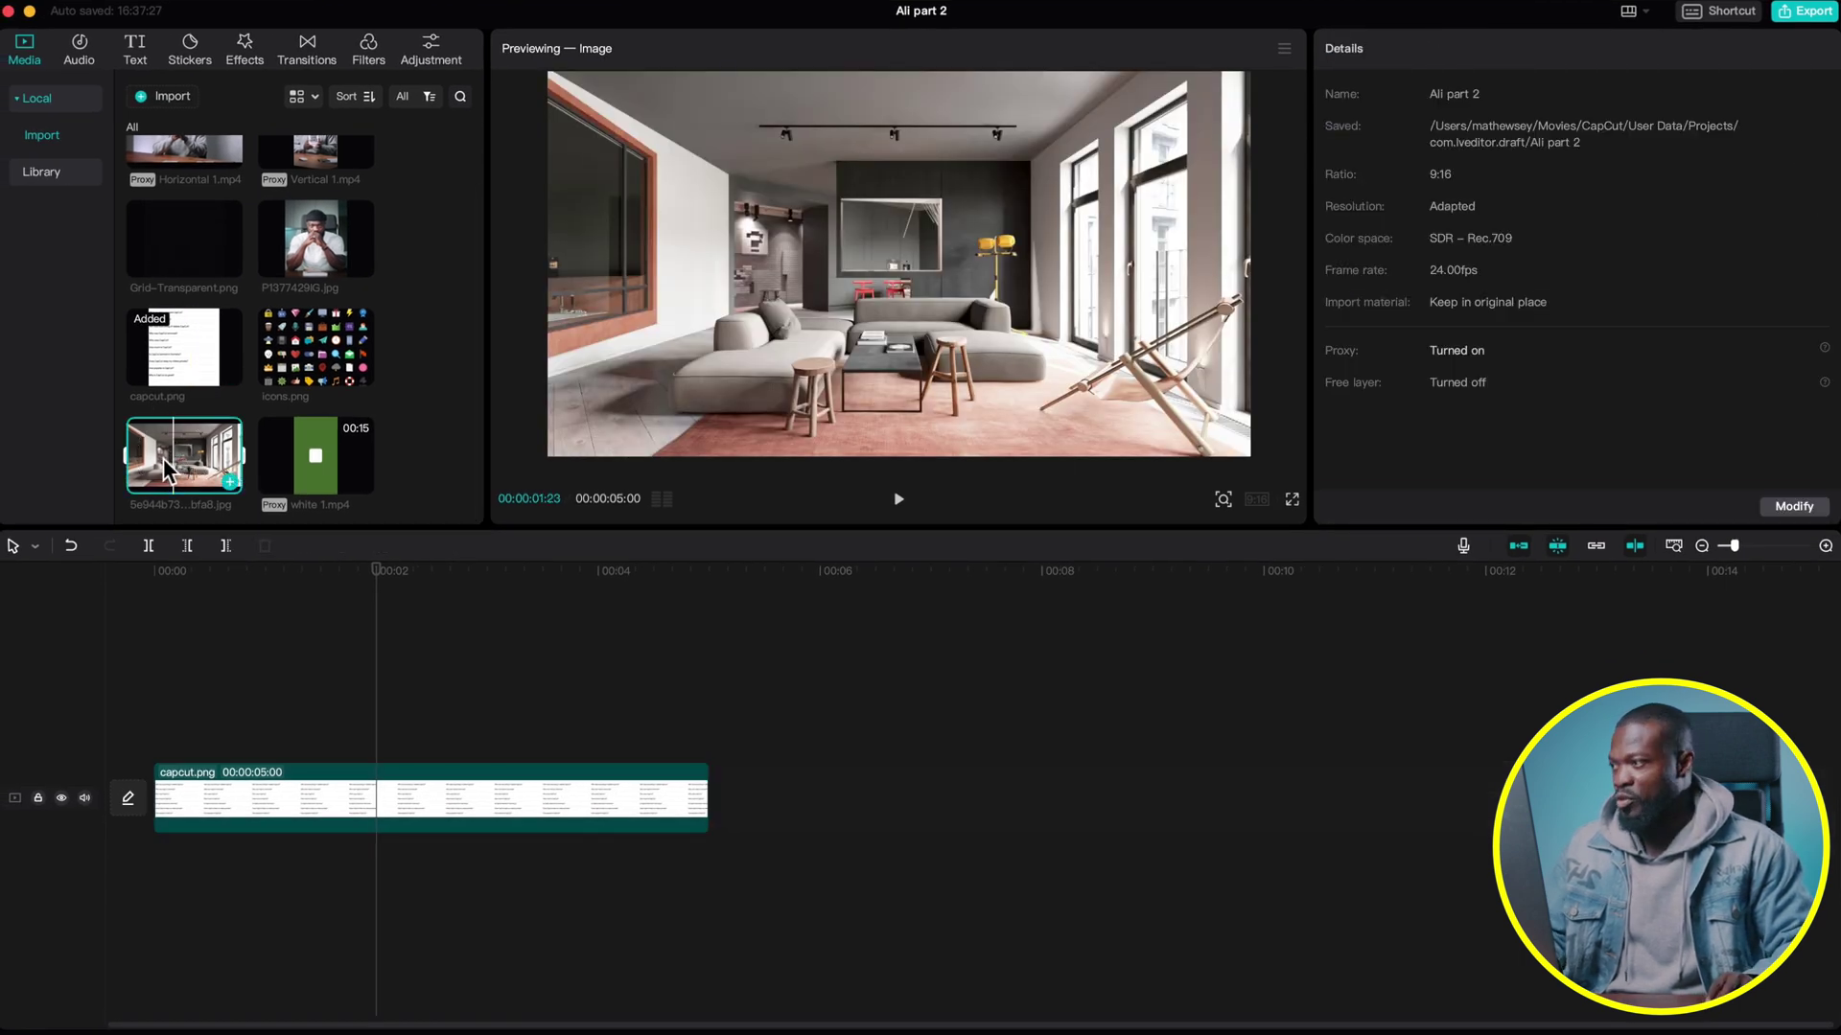
left_click_drag(173, 468, 752, 791)
left_click(862, 806)
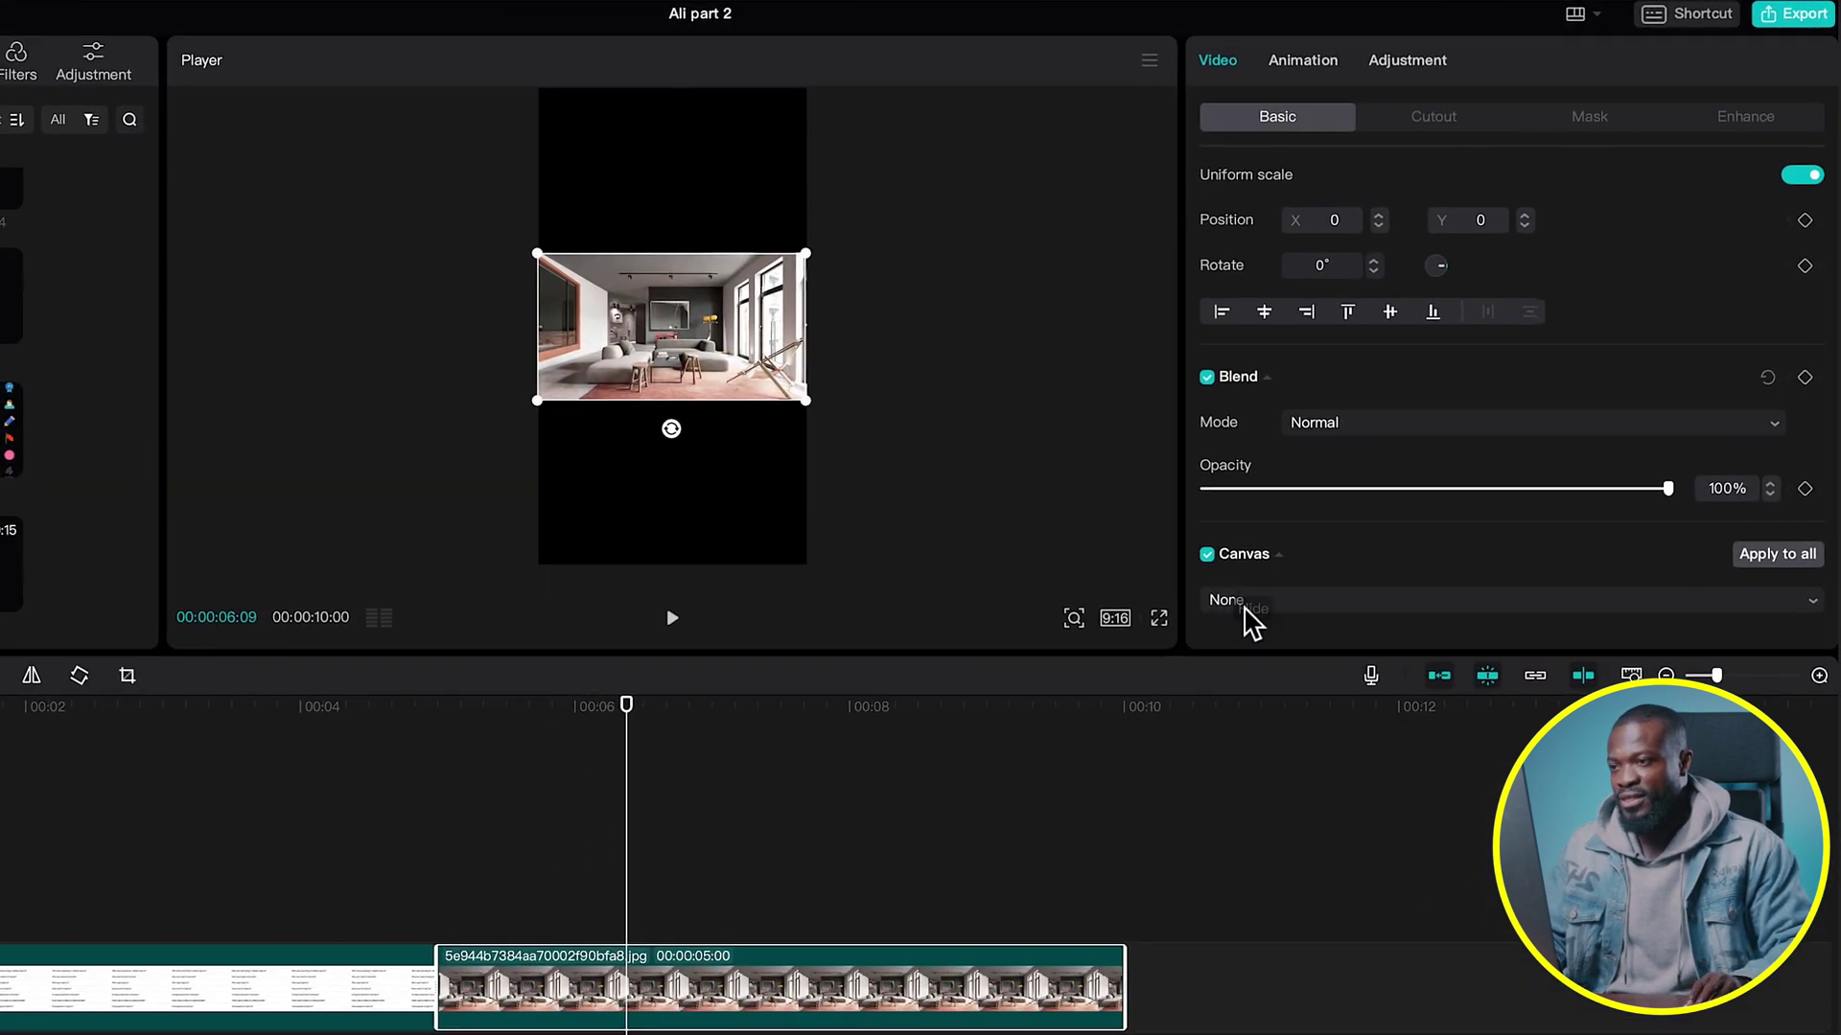
Give the living-room image clip a solid white Color canvas.
left_click(1247, 621)
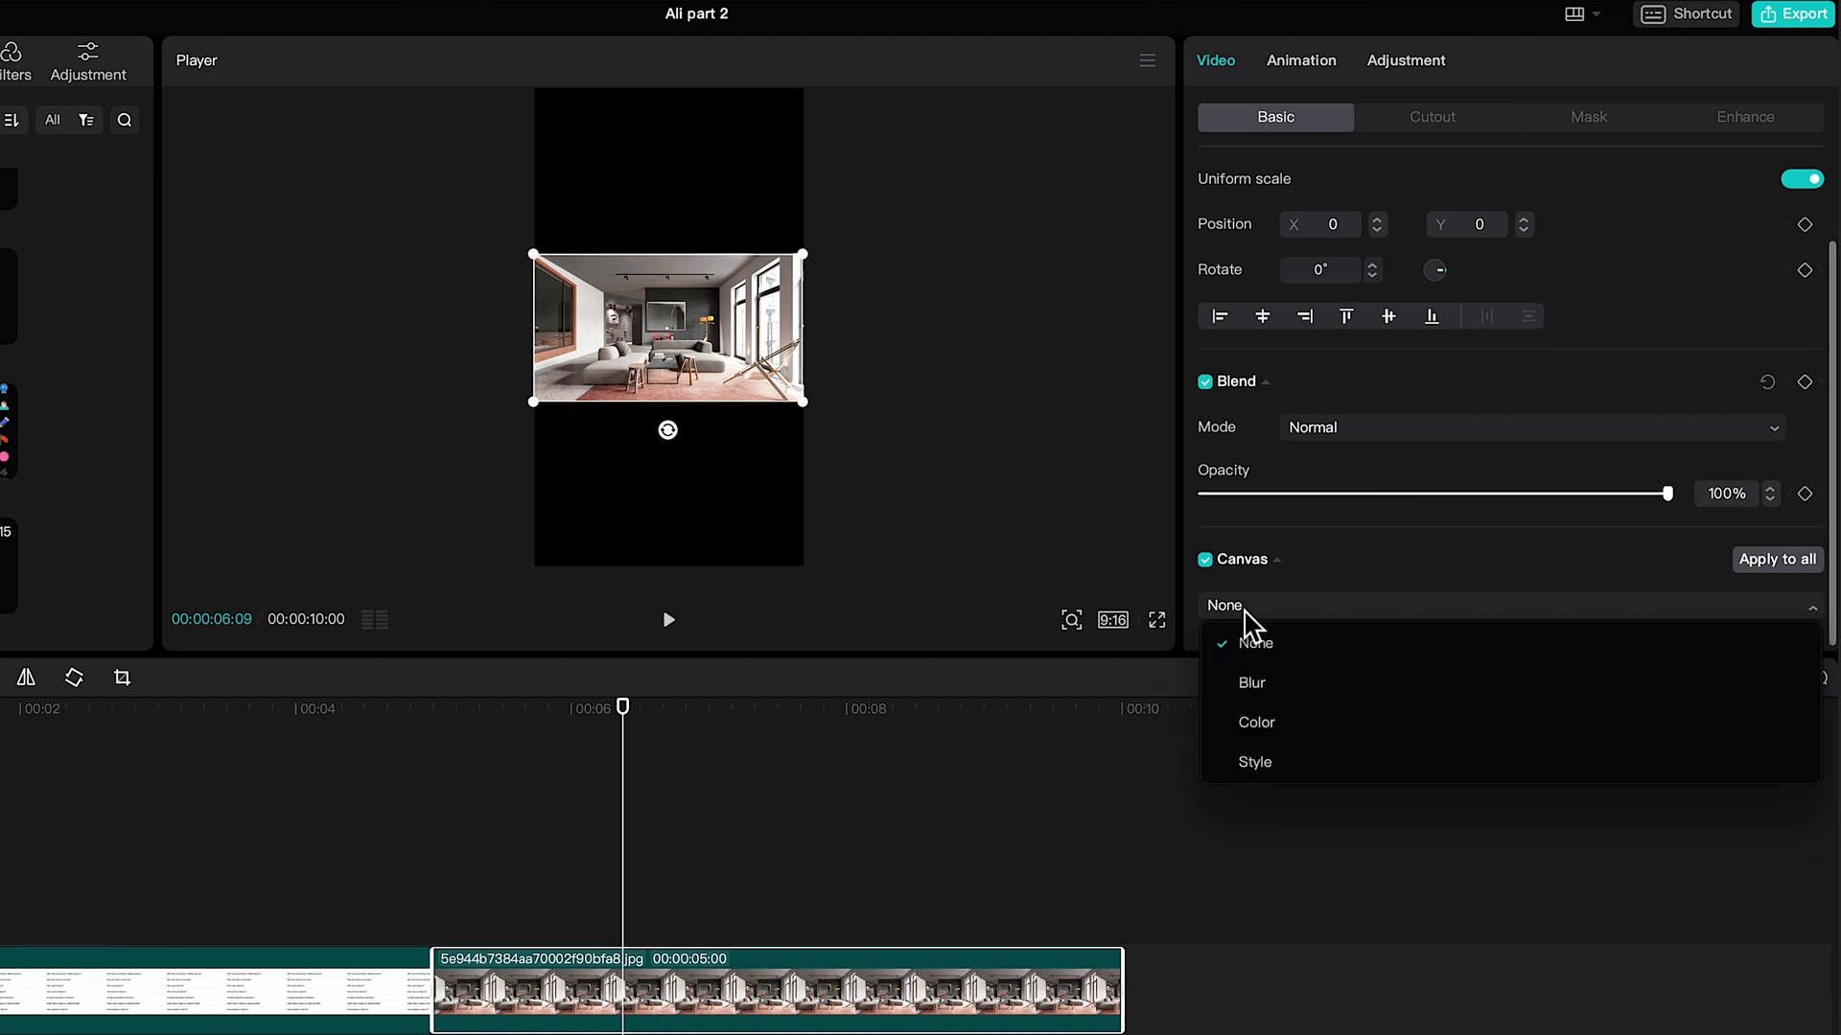
left_click(1257, 724)
scroll(1275, 317, "down", 4)
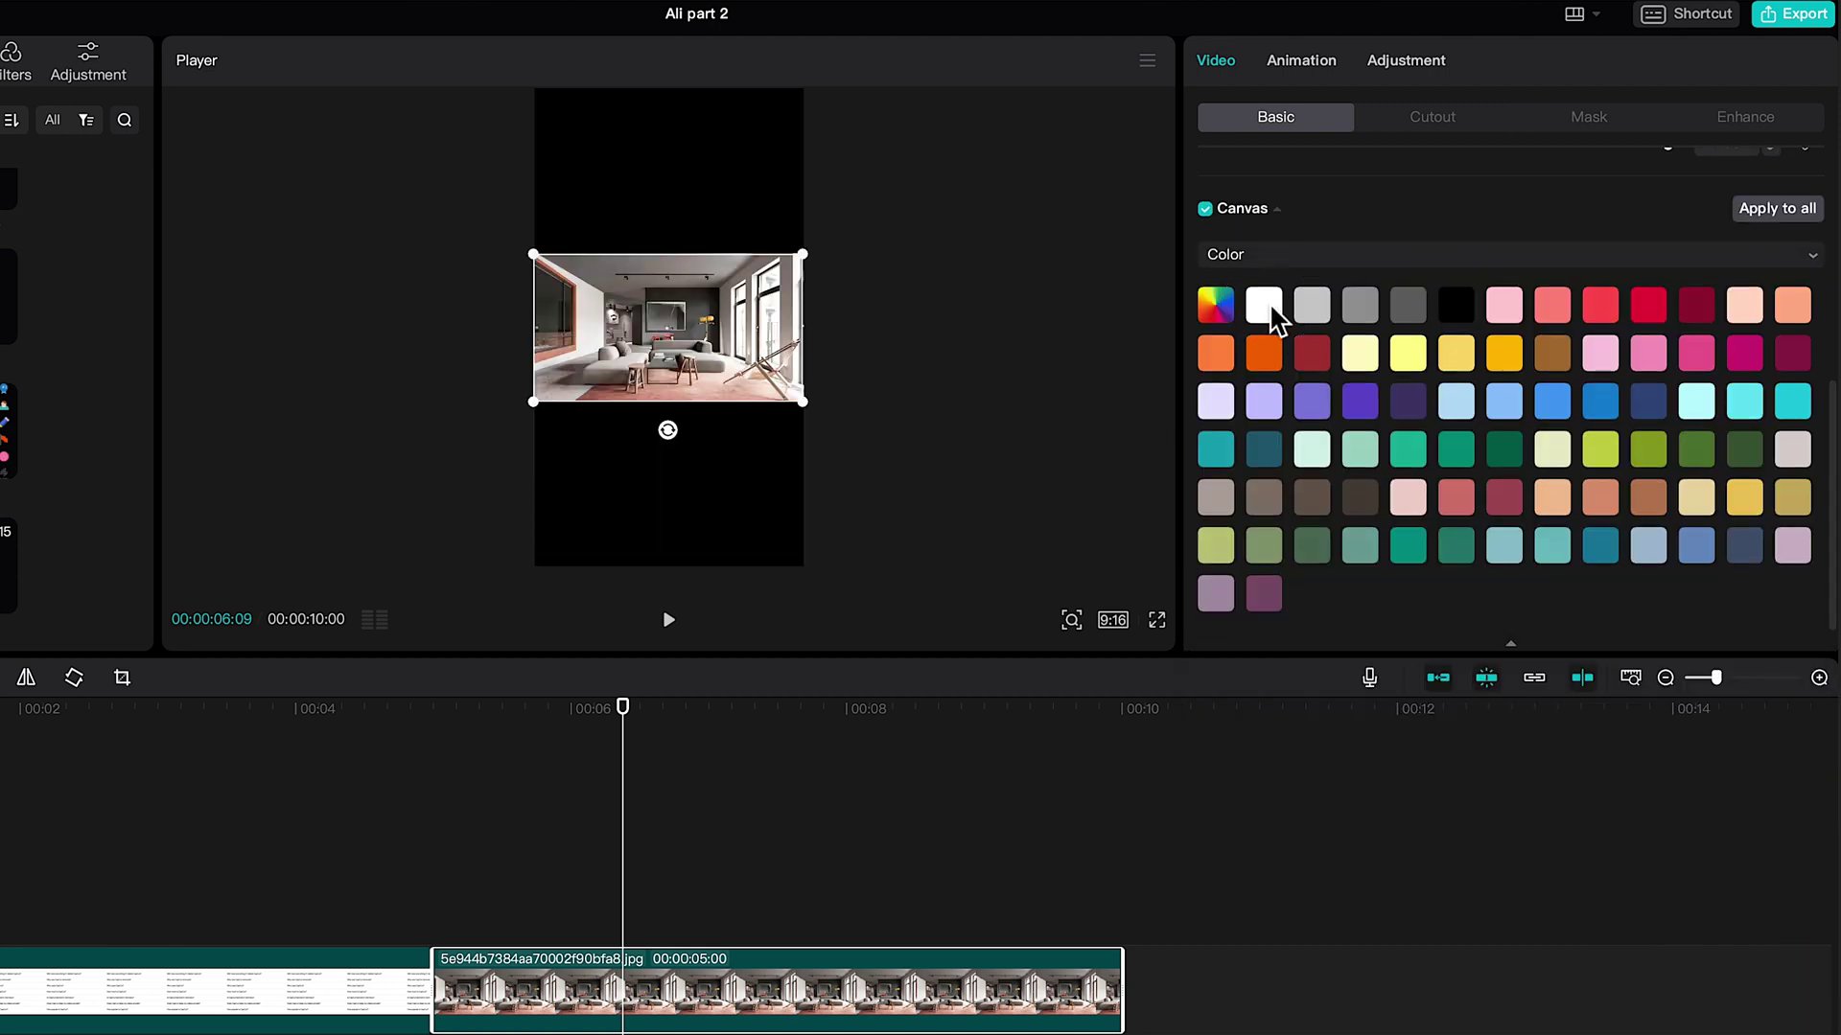
left_click(1264, 305)
scroll(1620, 278, "up", 5)
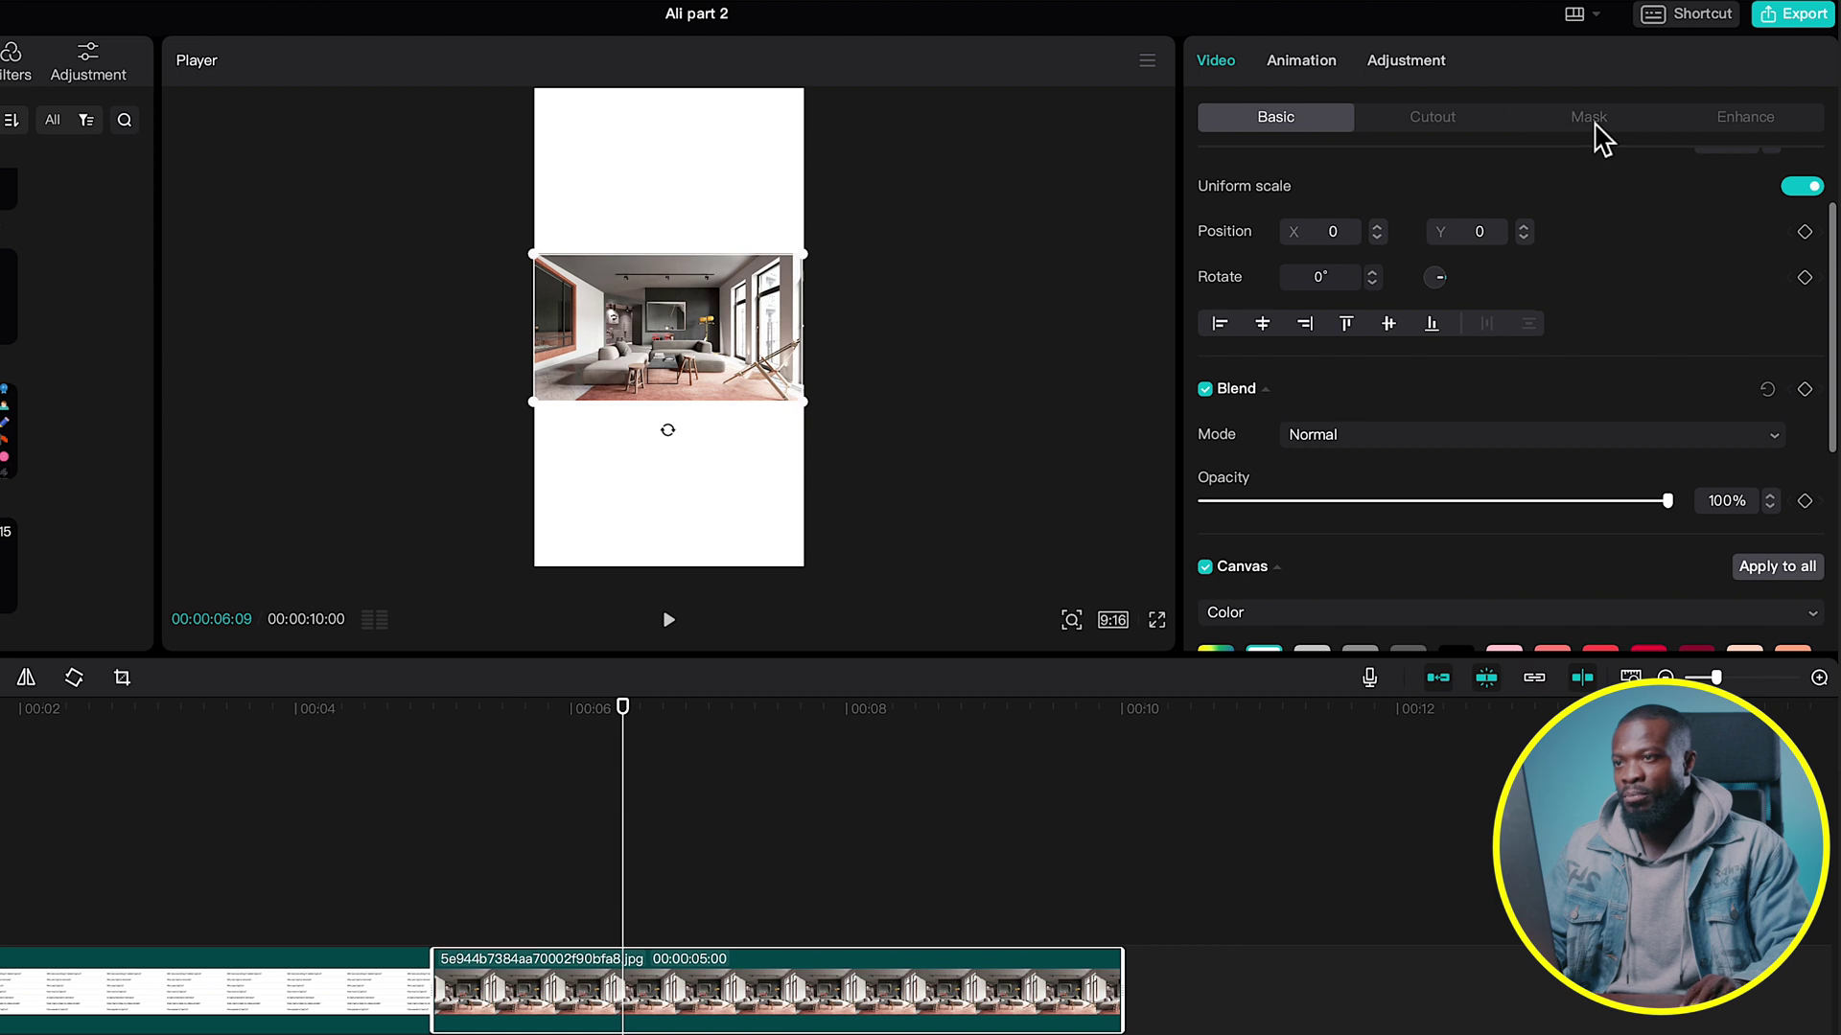
Apply a reversed Rectangle mask to the living-room image and enlarge it to about 1900 x 1044 to cover the whole picture.
left_click(1591, 119)
left_click(1614, 257)
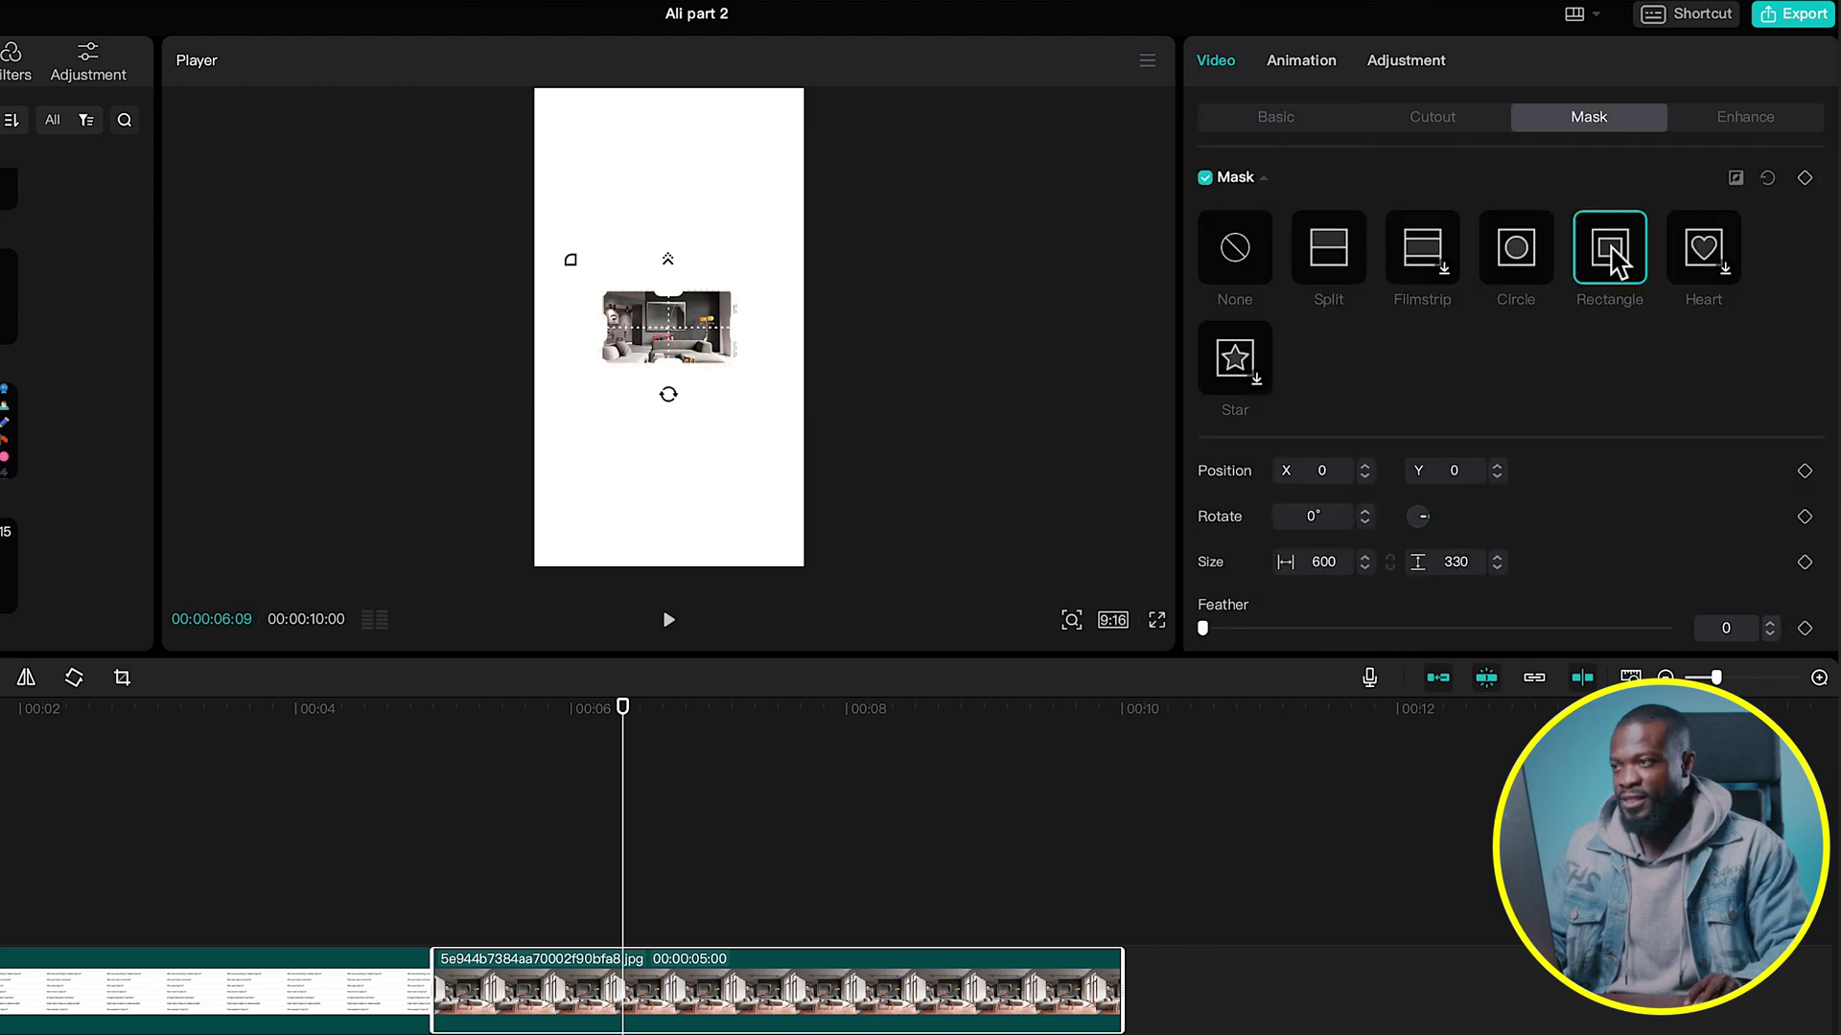
left_click(1750, 190)
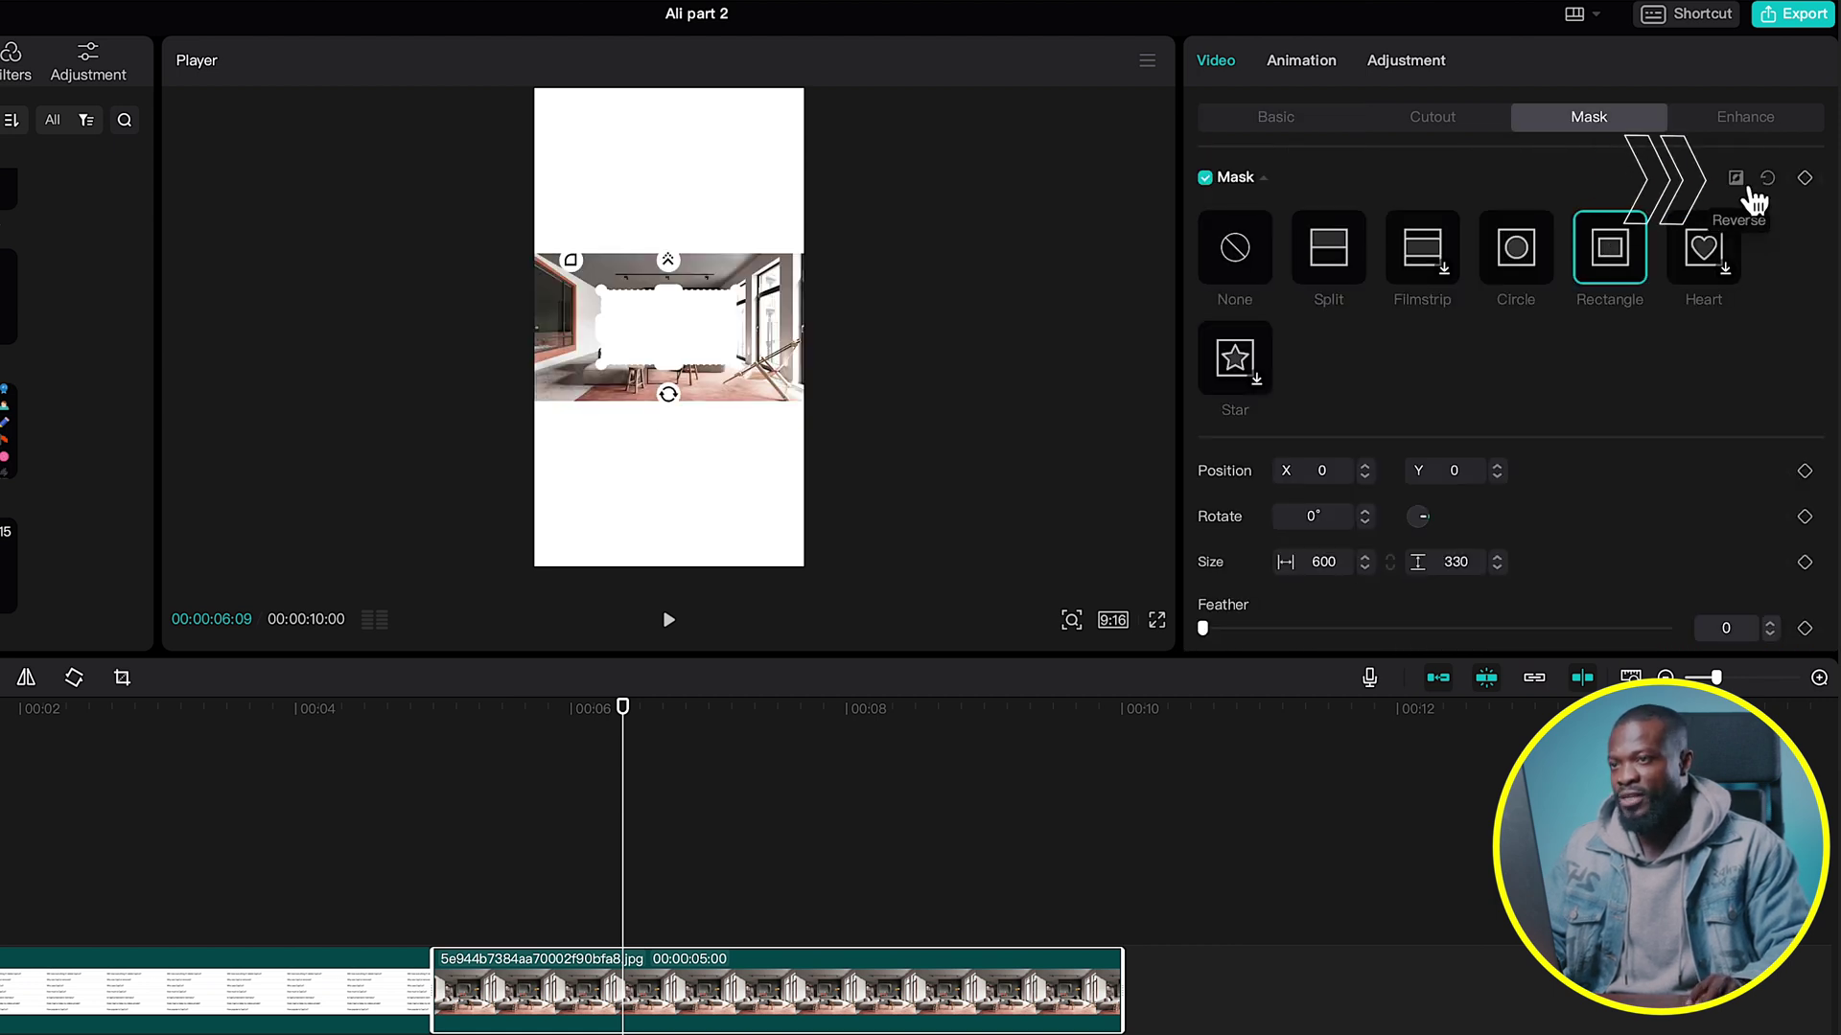
left_click_drag(741, 297, 885, 266)
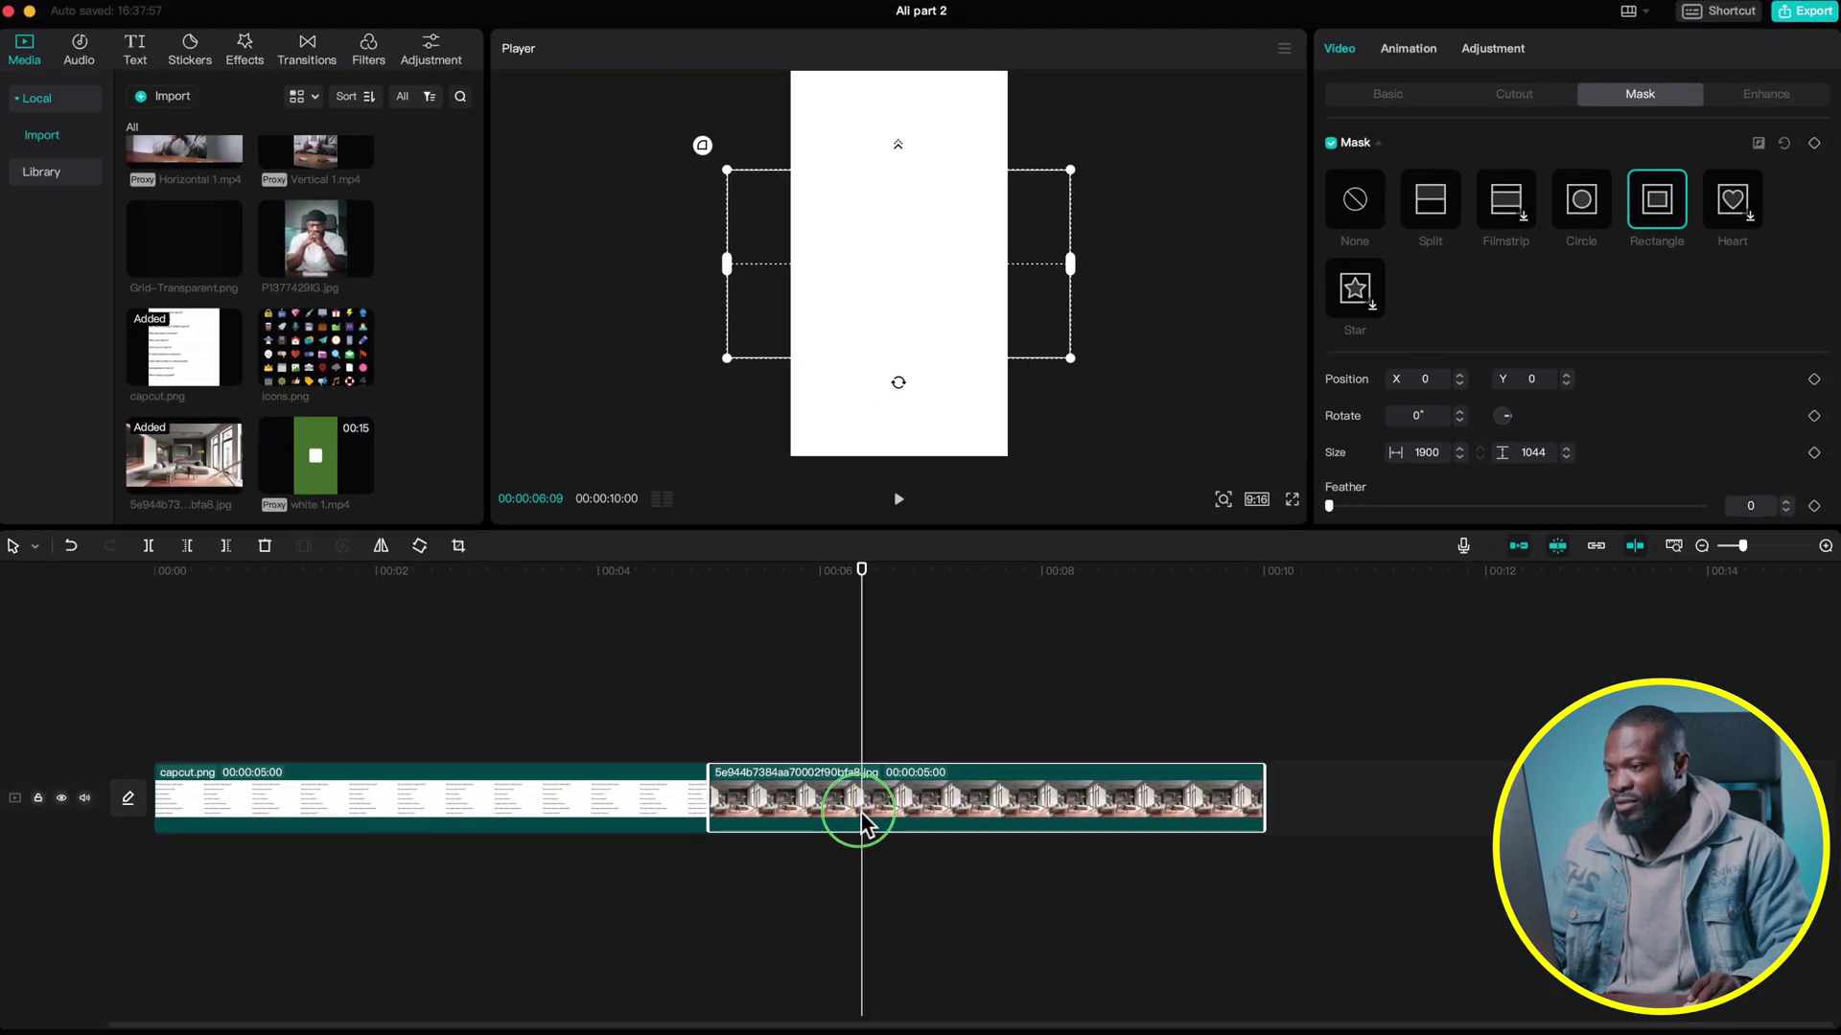
Turn the white living-room clip into a compound clip and place it on a track above capcut.png, starting at the beginning.
right_click(865, 823)
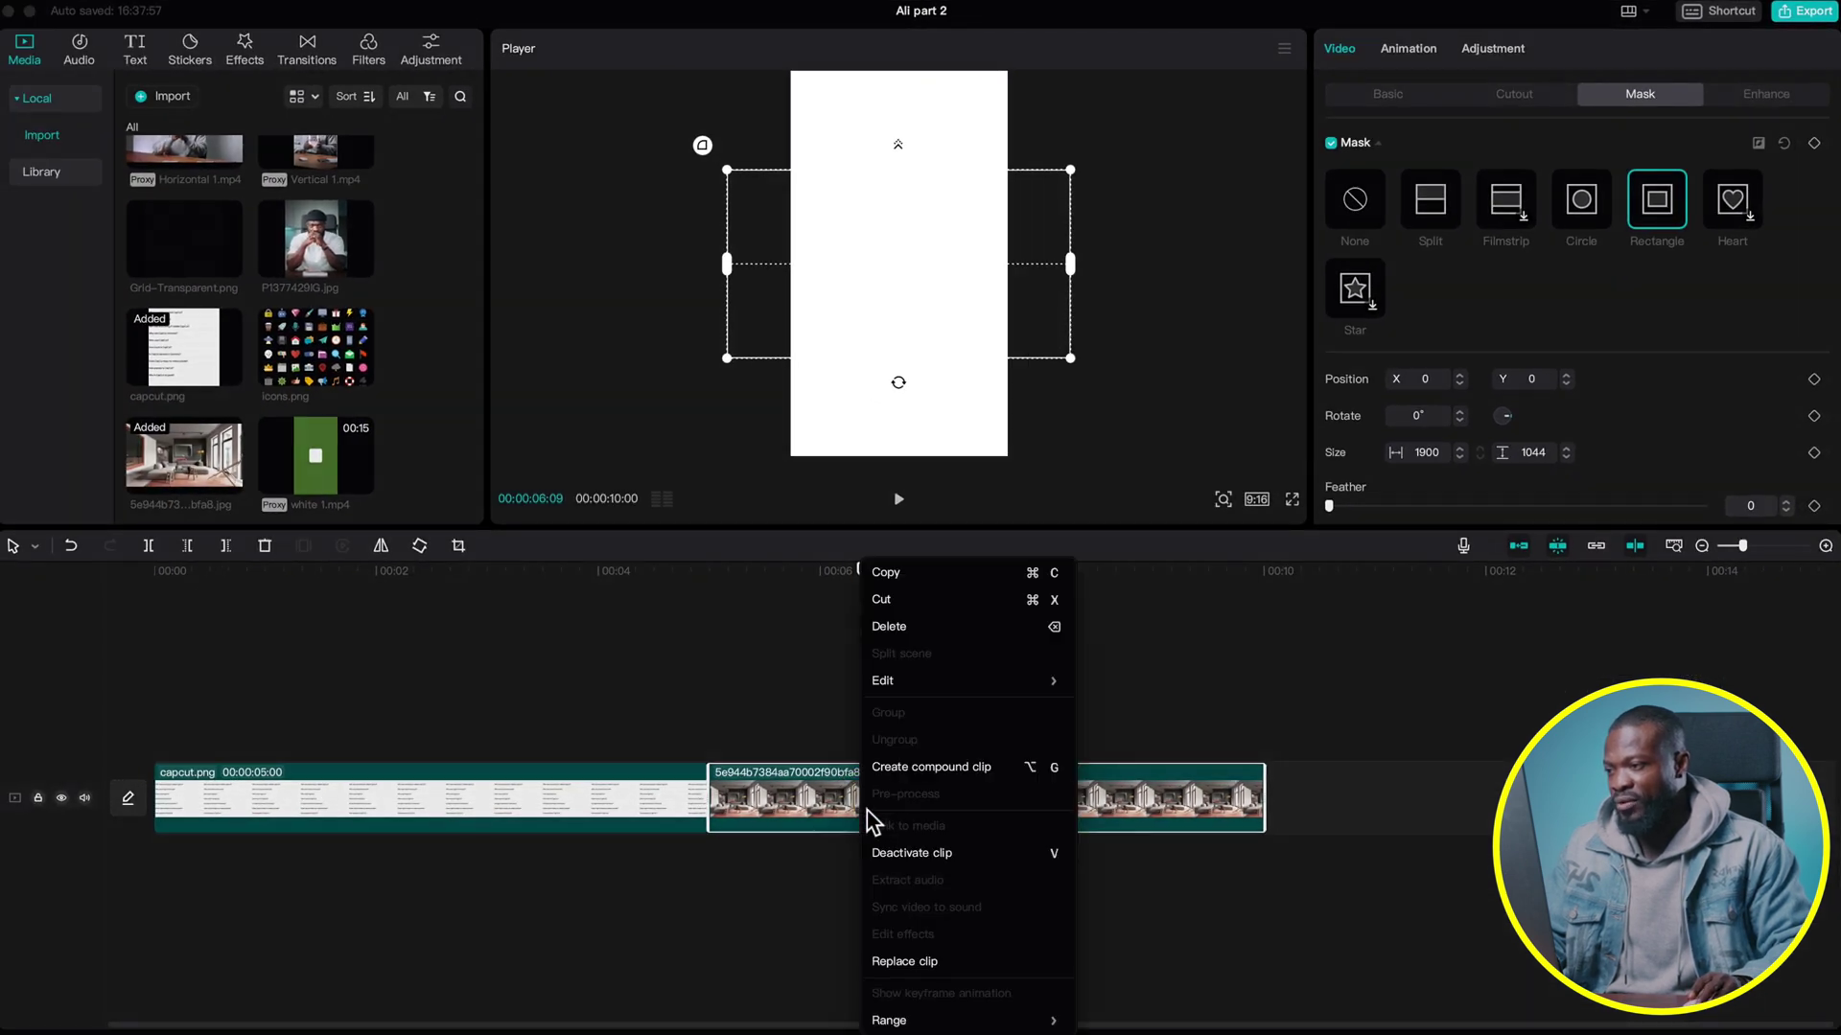
left_click(918, 763)
left_click_drag(918, 762, 384, 728)
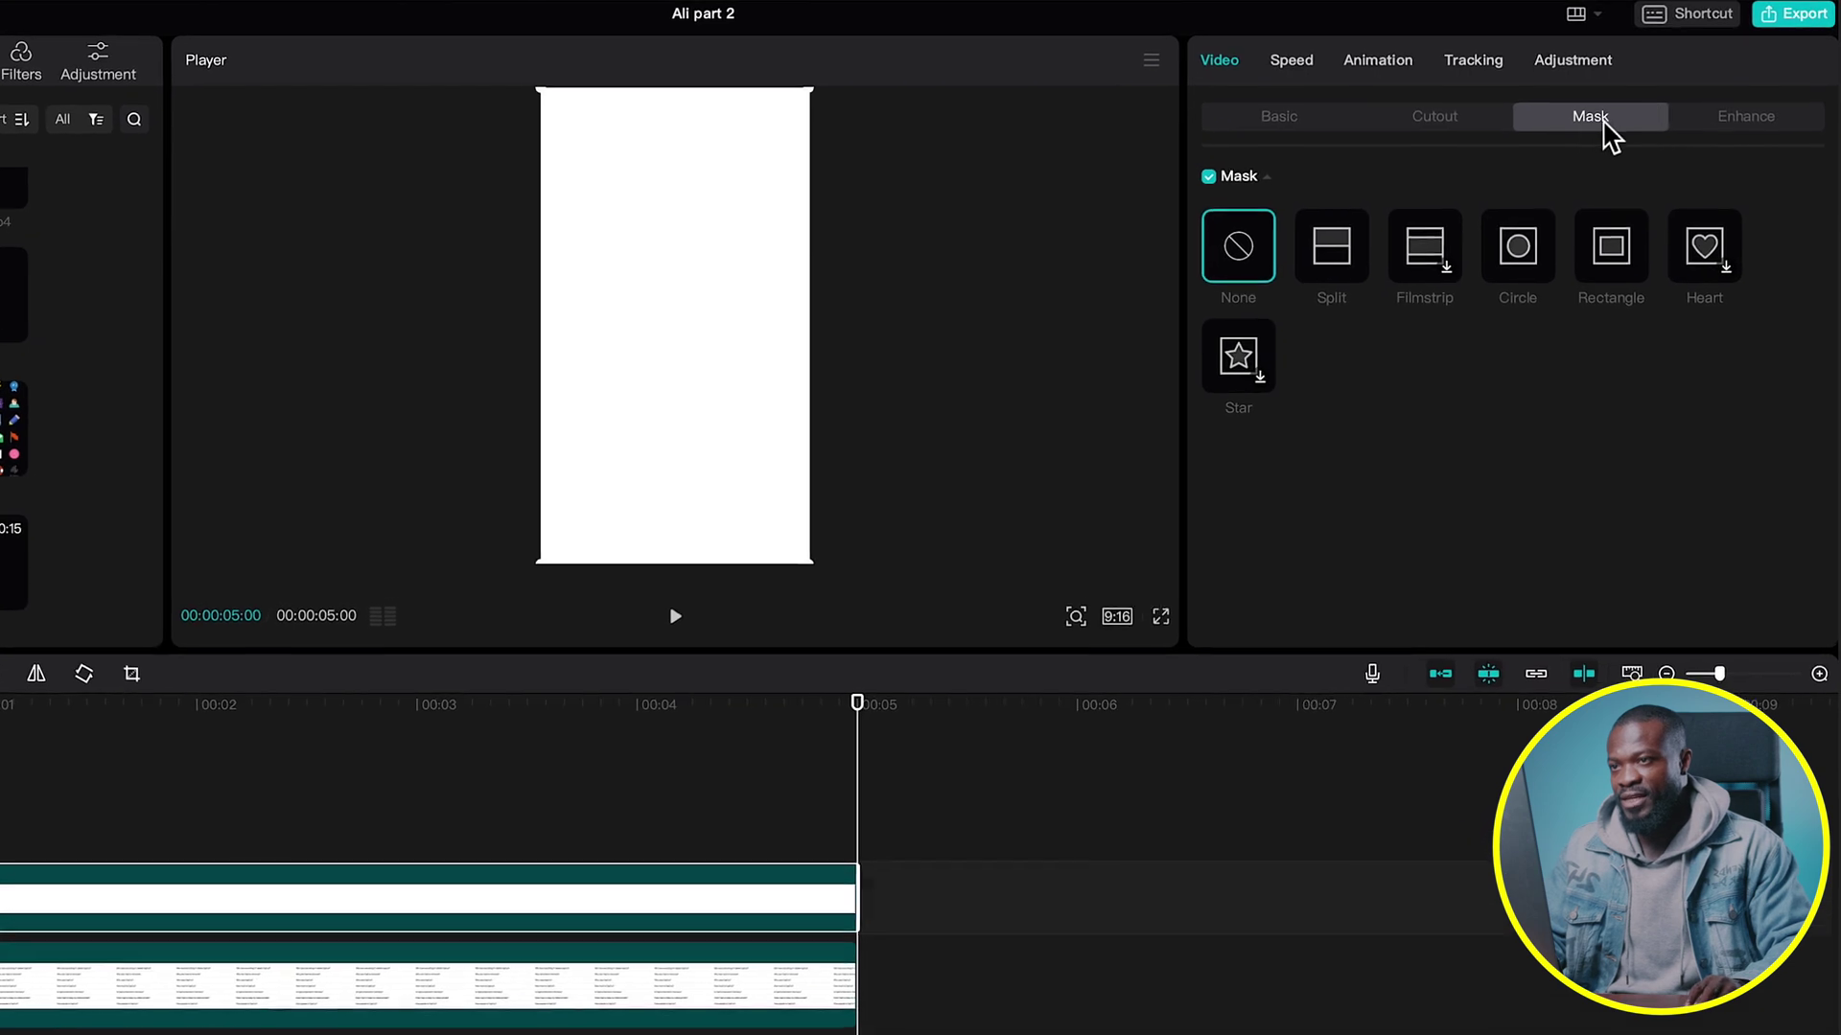
Apply a Rectangle mask to the compound clip, shaping it into a bar about 1080 x 145 over the "Is CapCut really free?" row.
left_click(1611, 286)
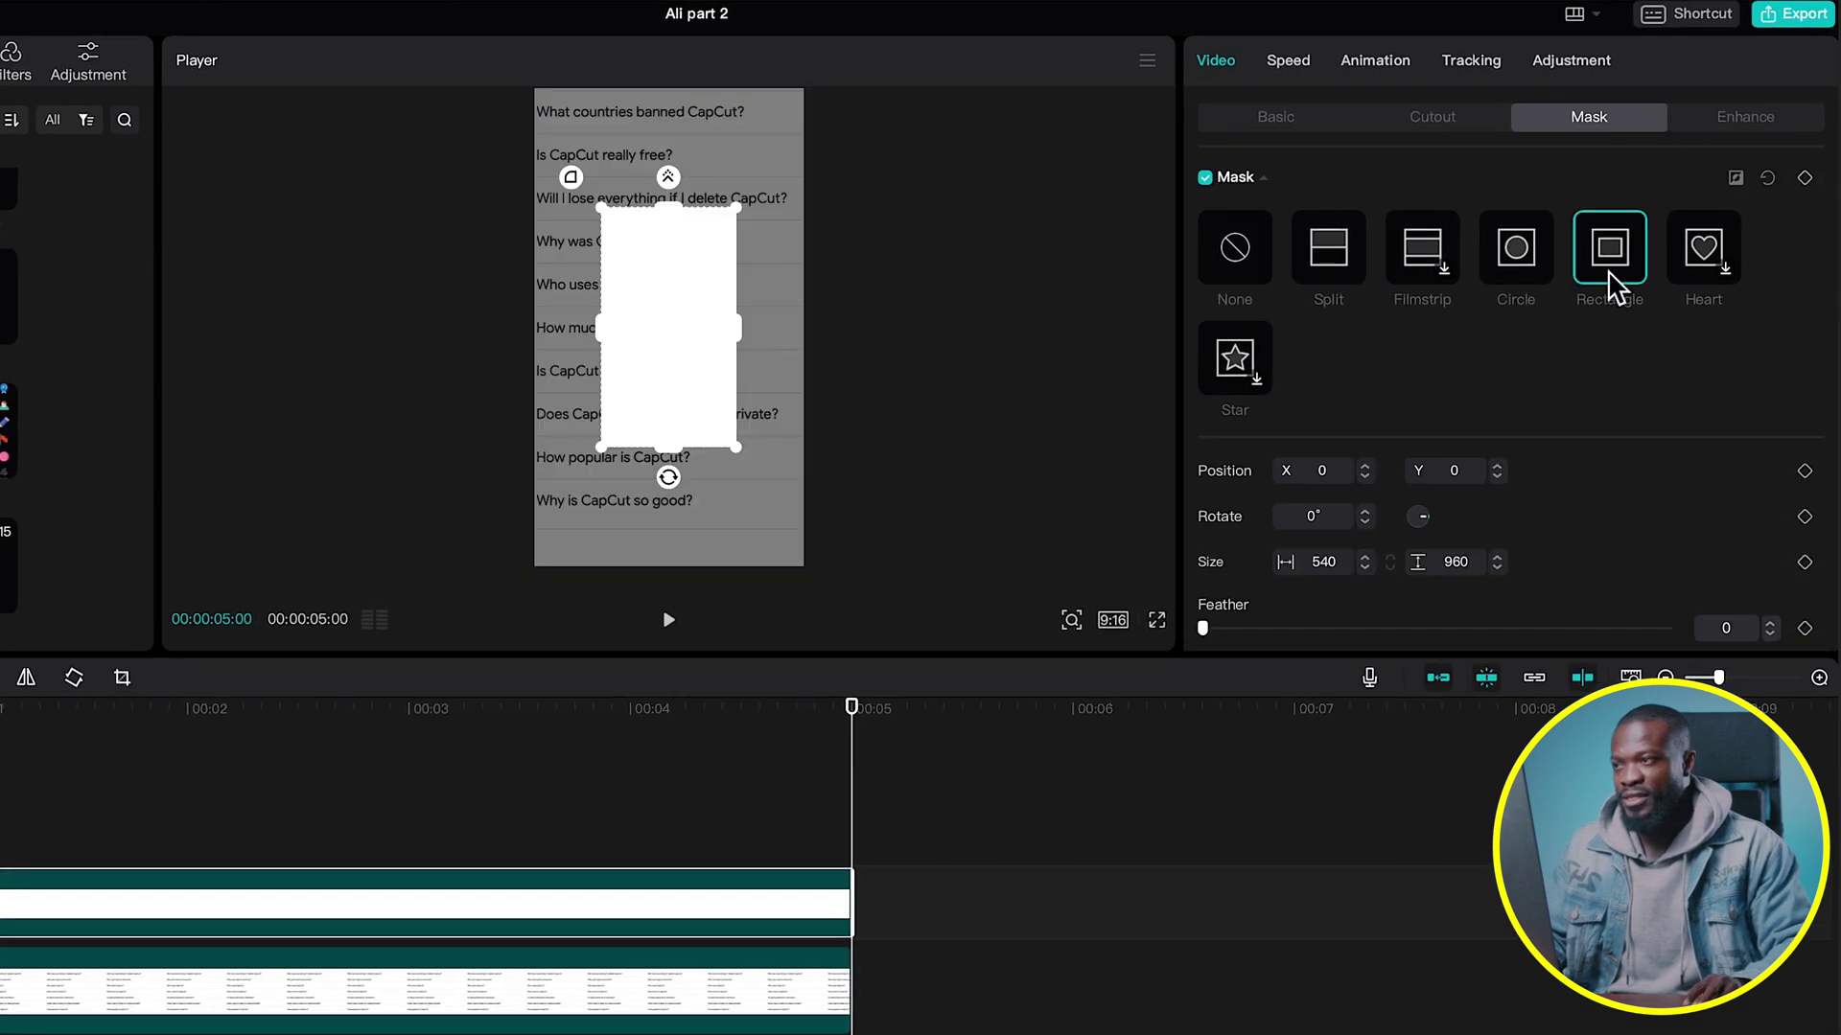
left_click_drag(599, 328, 529, 324)
left_click_drag(668, 446, 657, 341)
left_click_drag(527, 322, 625, 170)
Set the rectangle mask's Round corners to 30.
scroll(1528, 486, "down", 2)
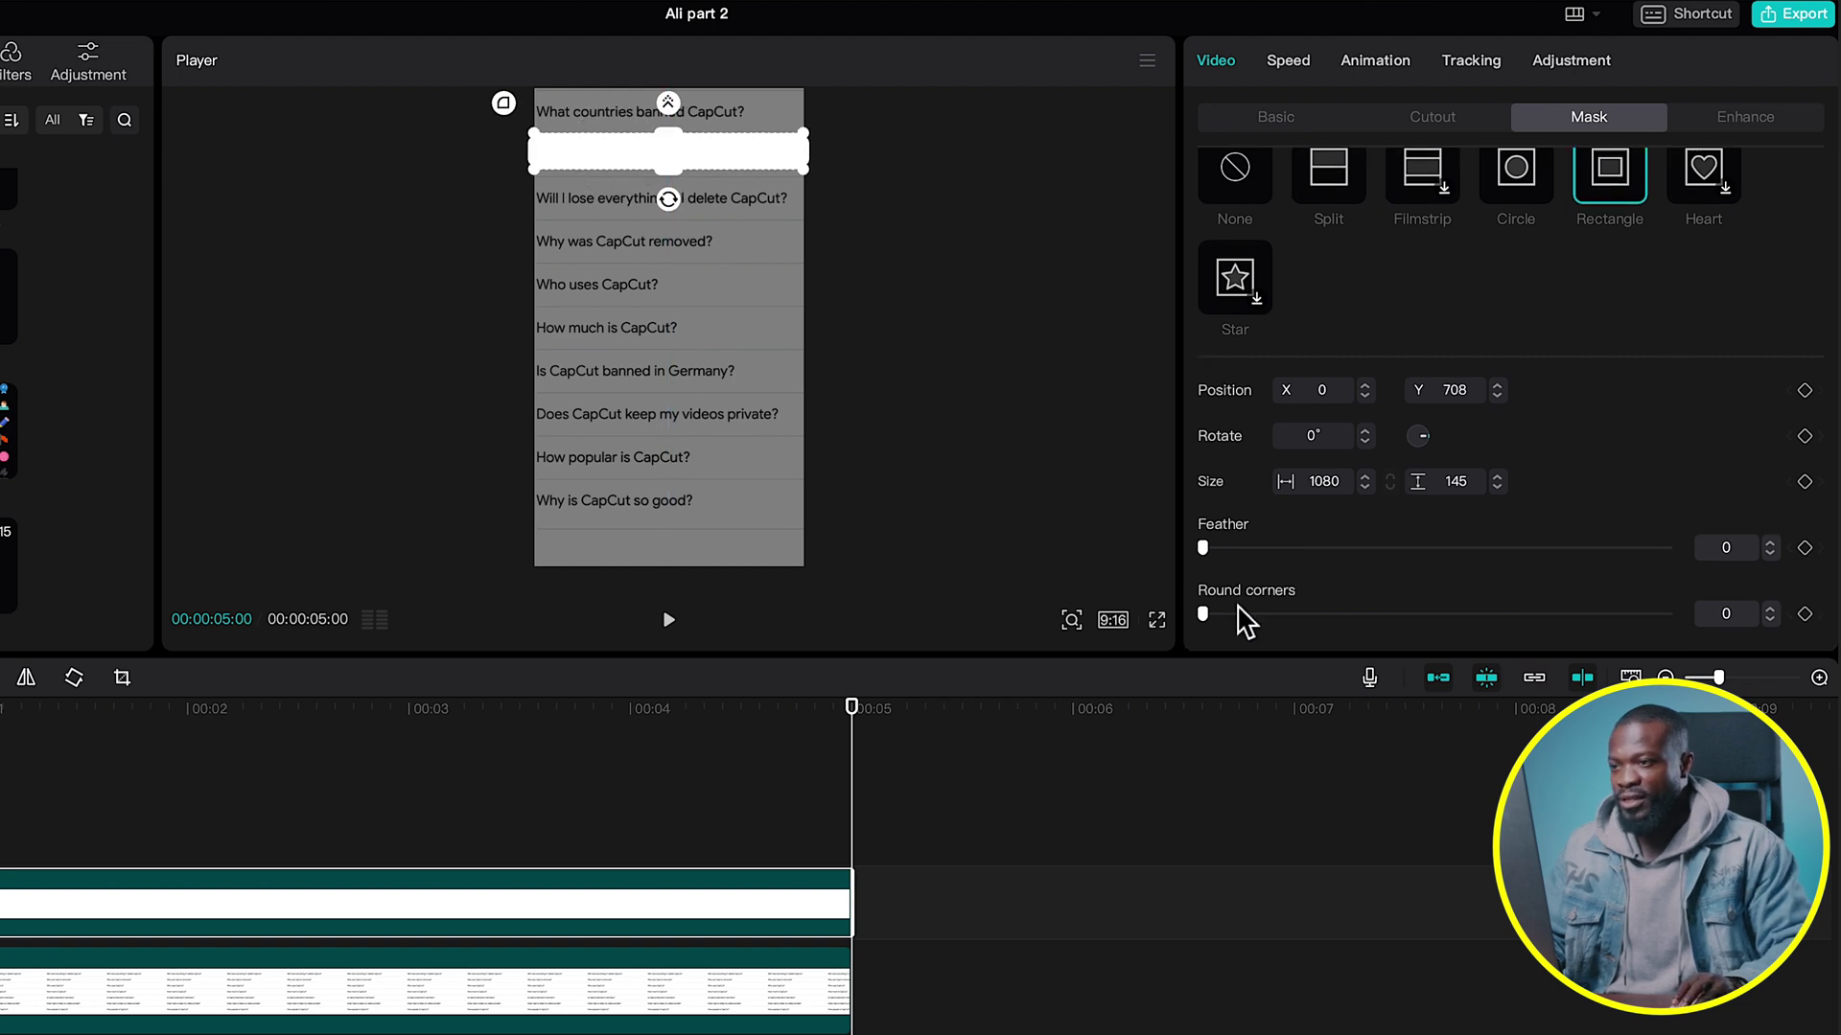
left_click_drag(1720, 615, 1764, 609)
type("3")
key("Return")
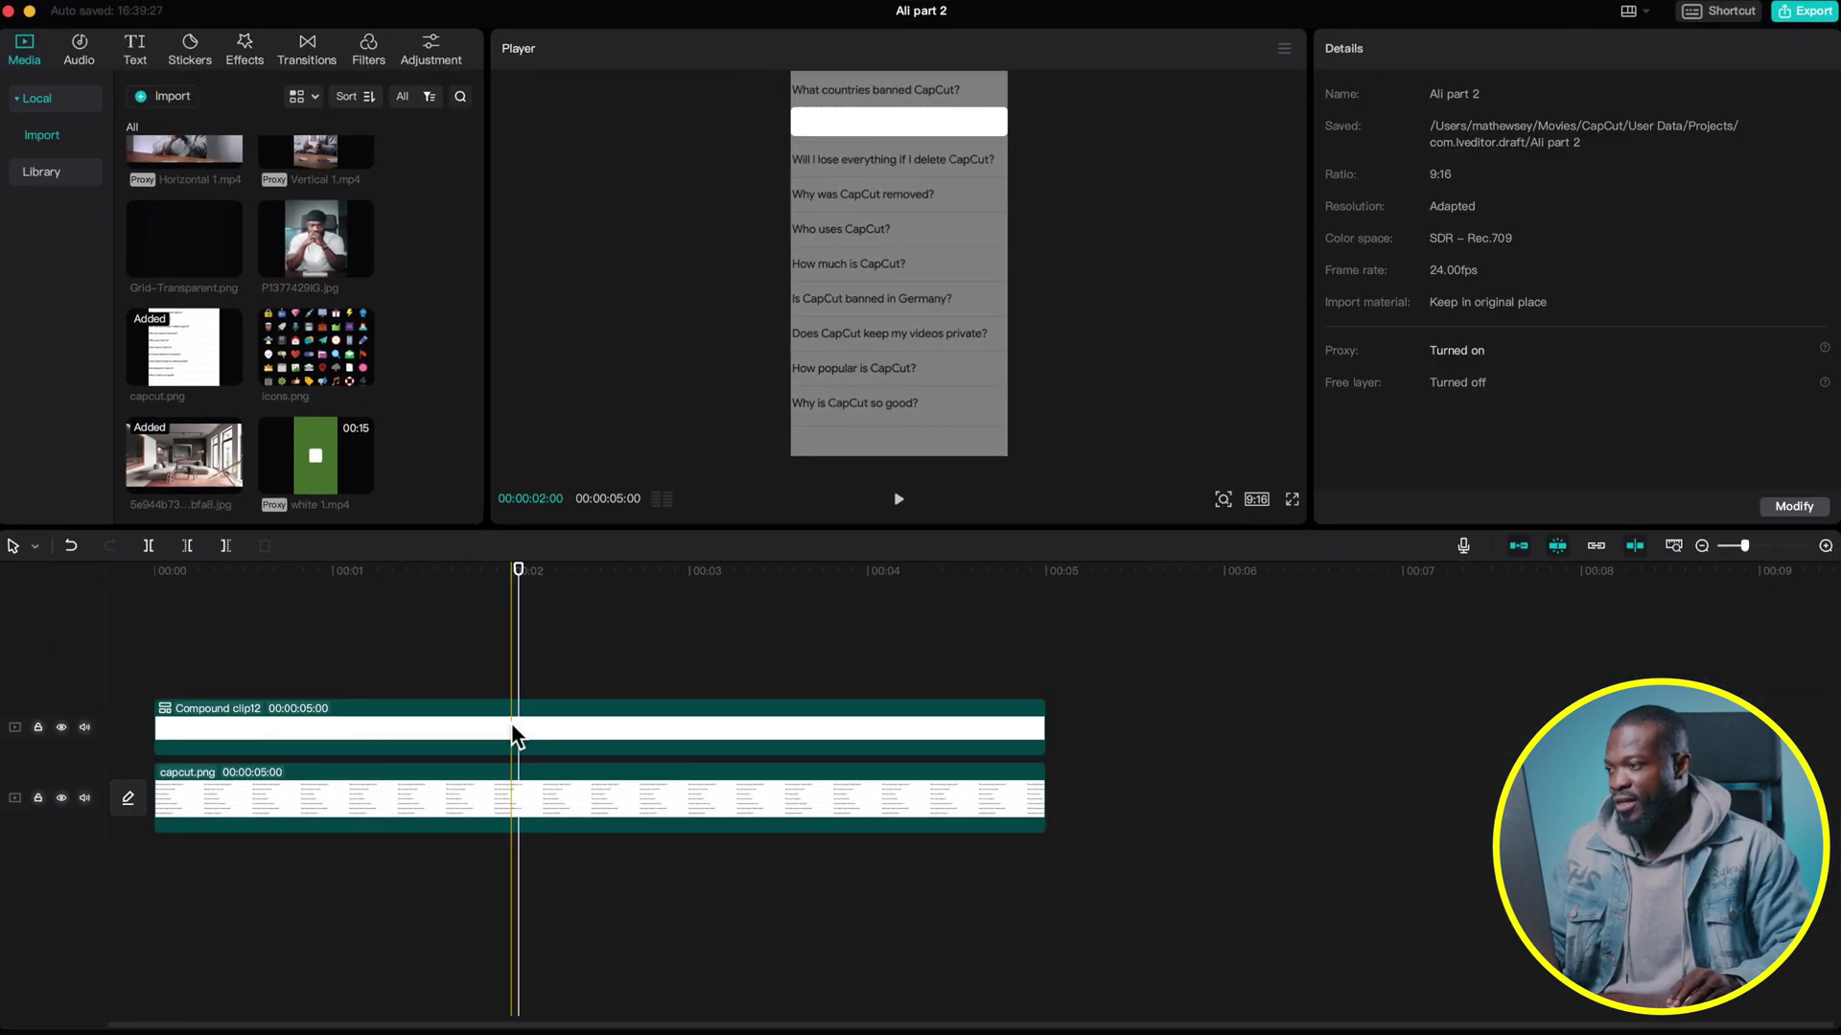
Set the blend mode of the compound clip above capcut.png to Overlay.
left_click(510, 725)
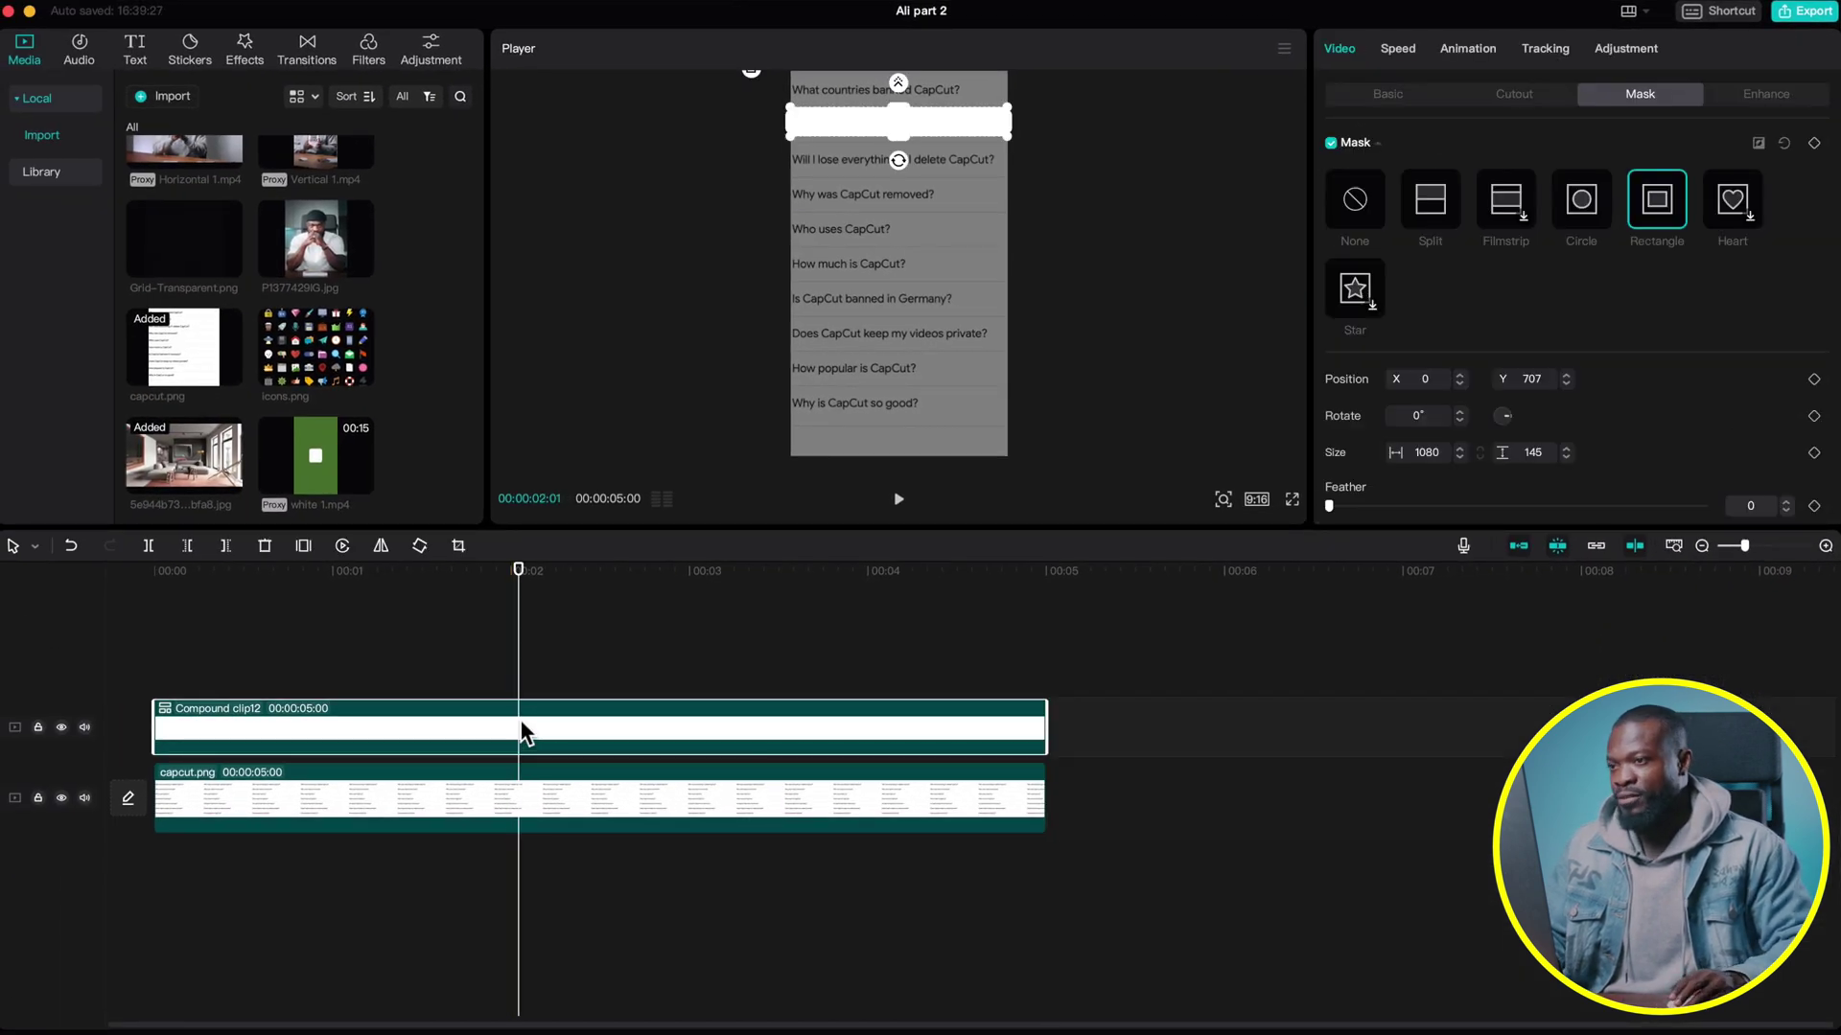
scroll(1459, 422, "down", 2)
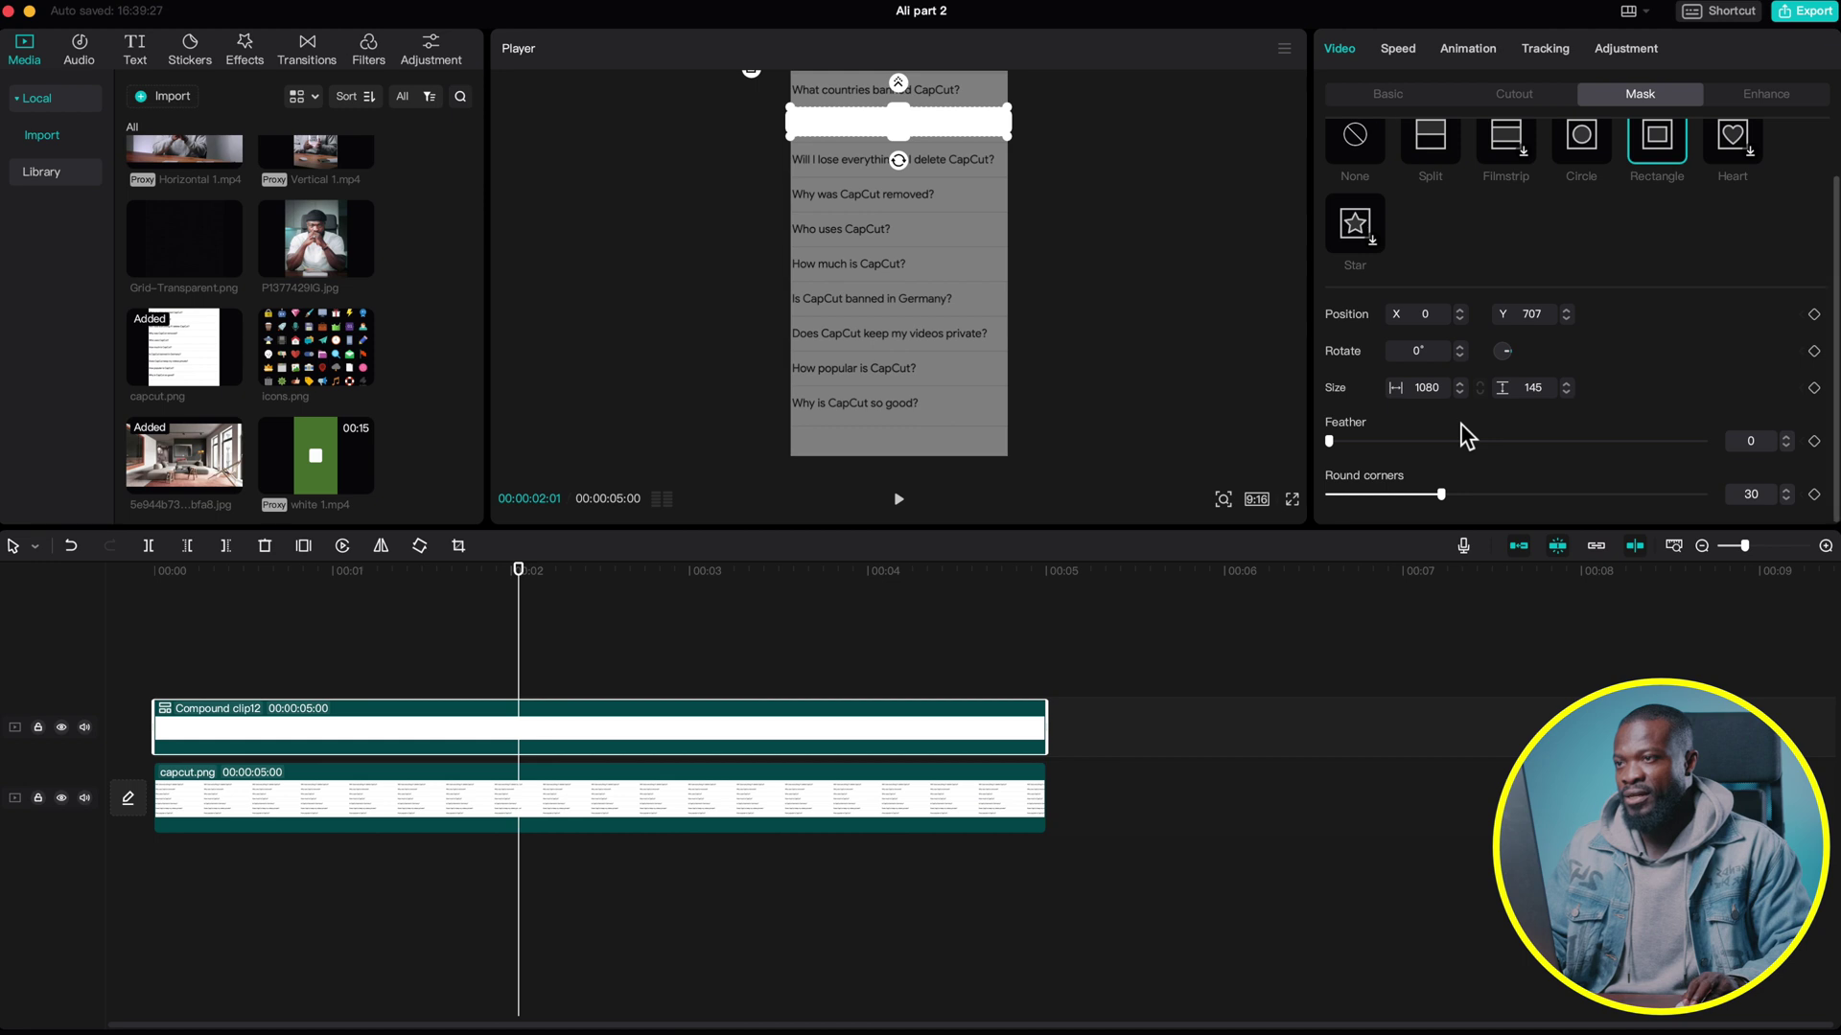
left_click(1381, 96)
left_click(1429, 372)
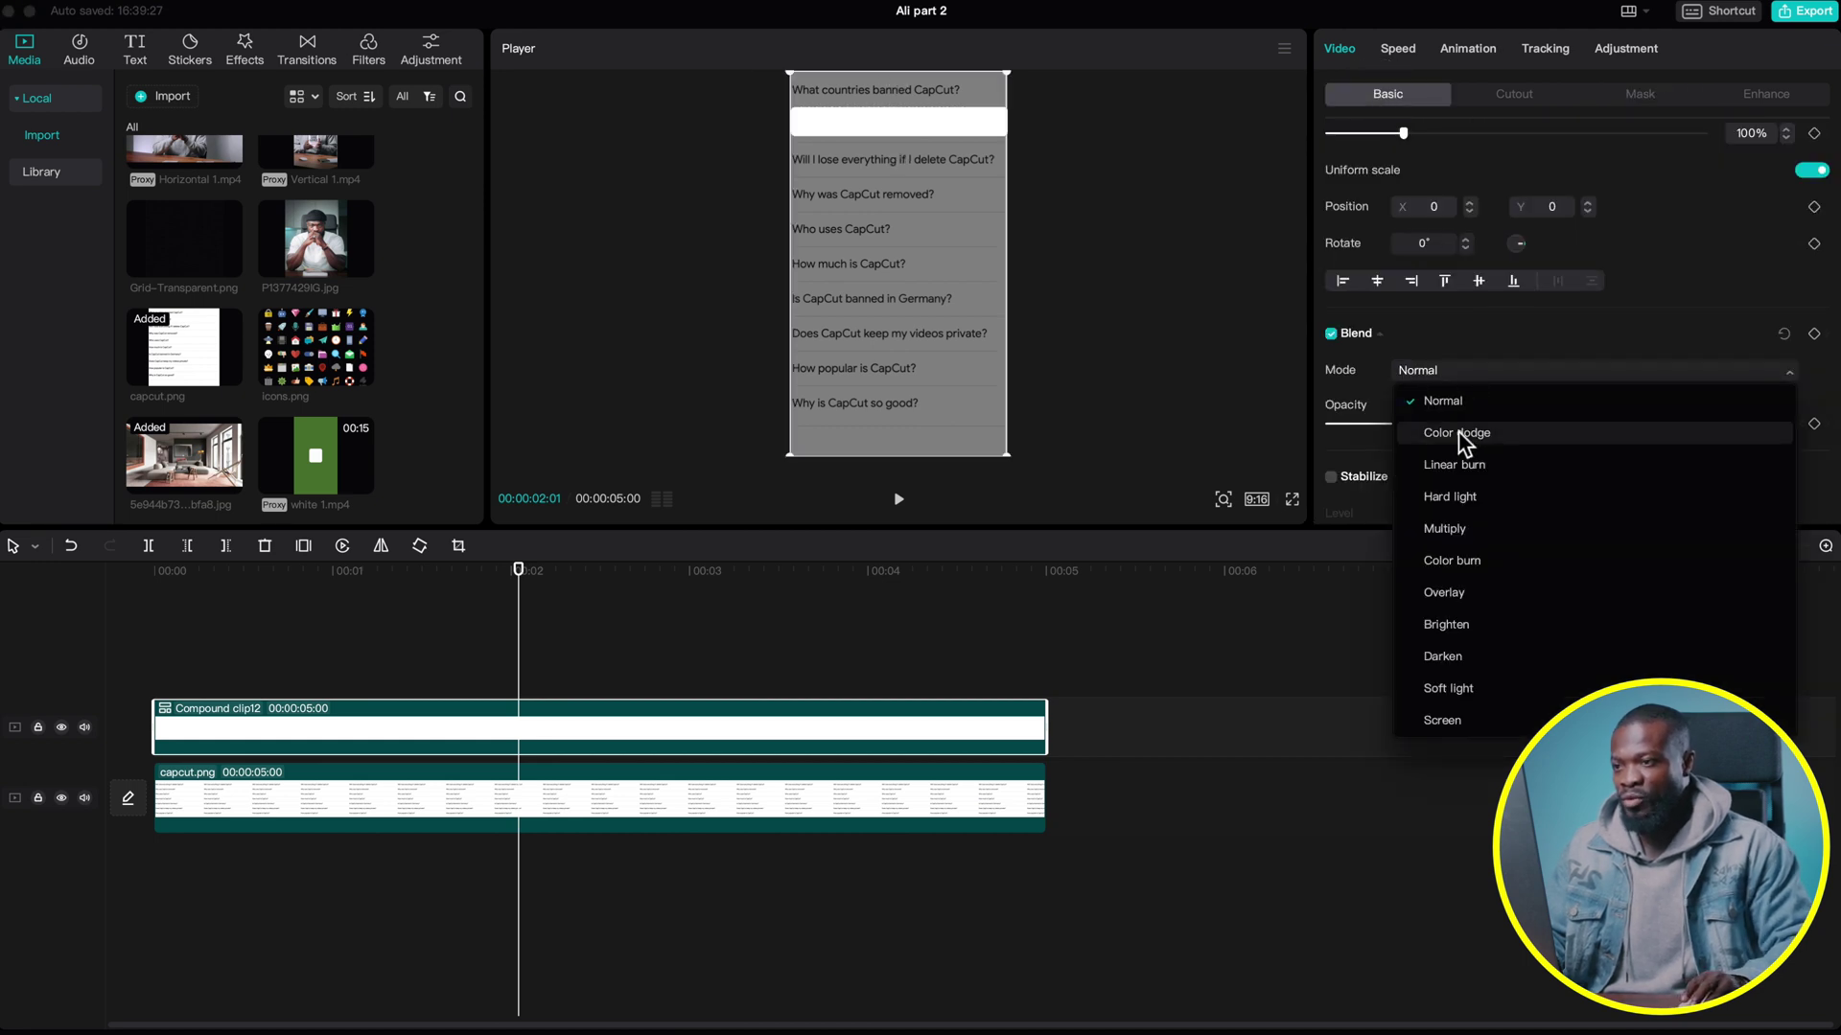
left_click(1452, 594)
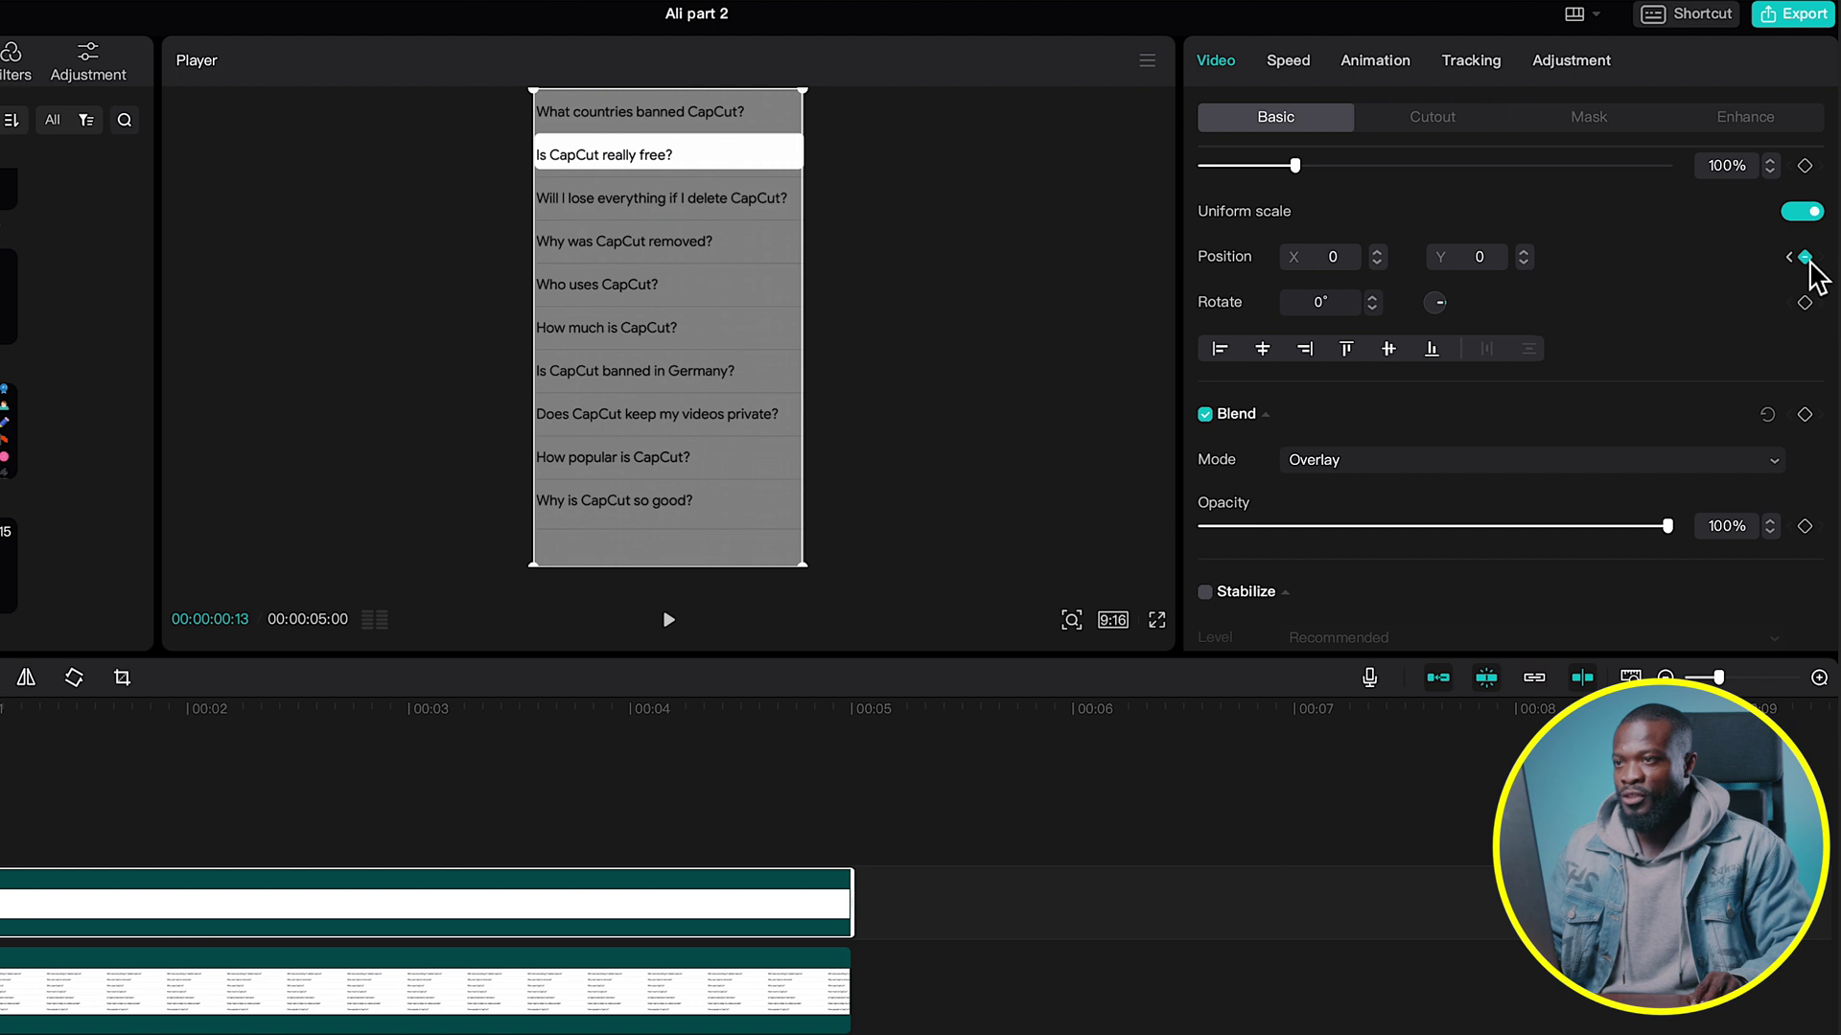
Move the highlight bar down to "Will I lose everything if I delete CapCut?" at the 00:00:00:13 keyframe and play the animation from the start.
left_click_drag(687, 169, 683, 203)
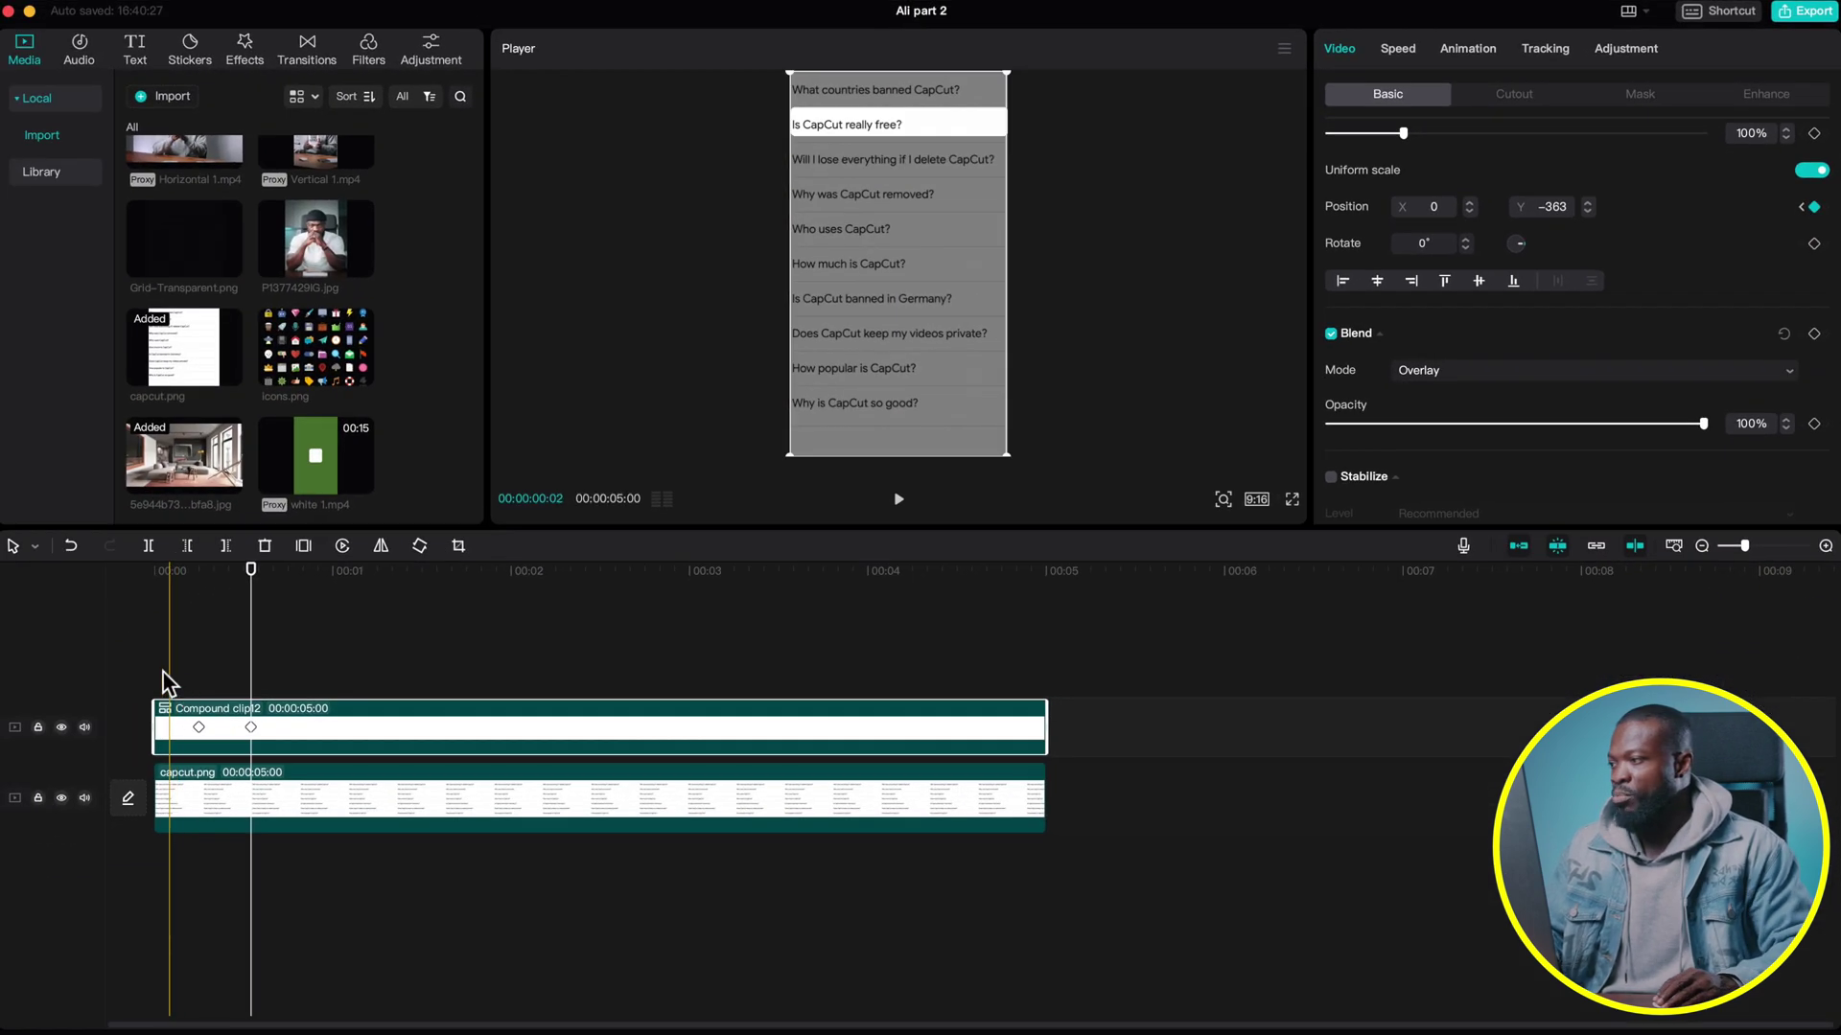
left_click(161, 671)
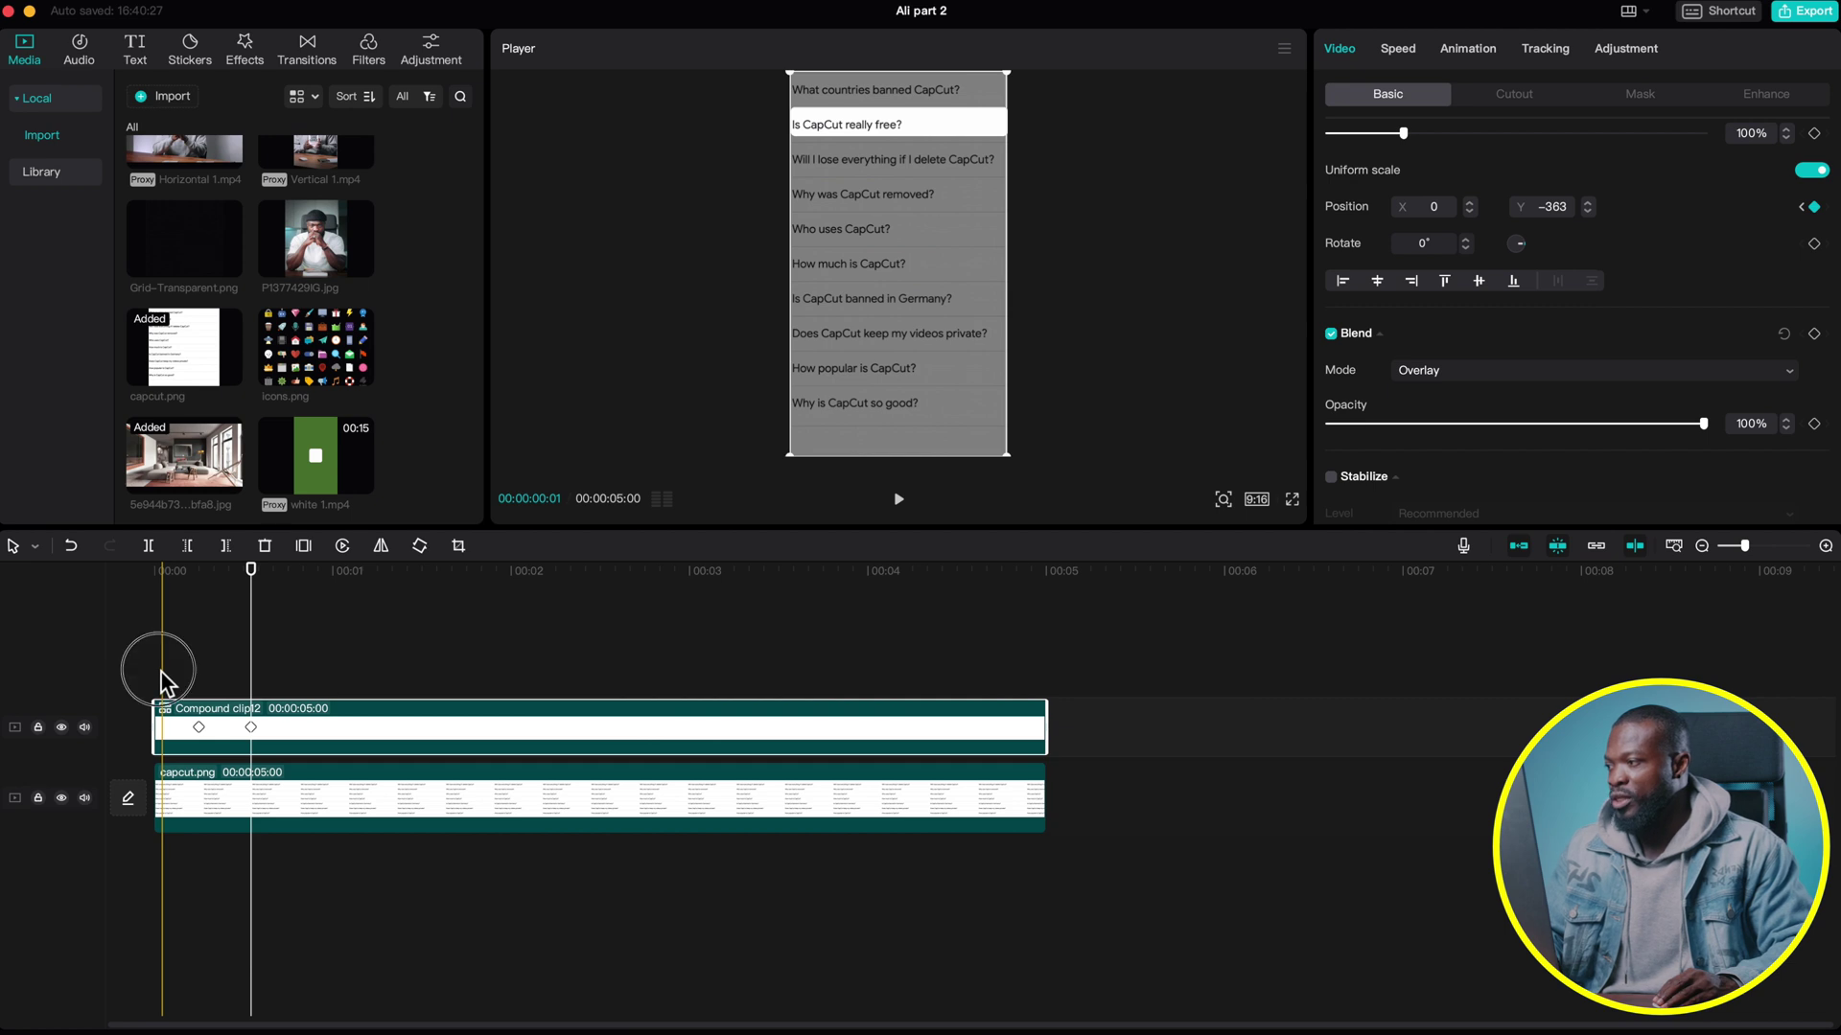
key("space")
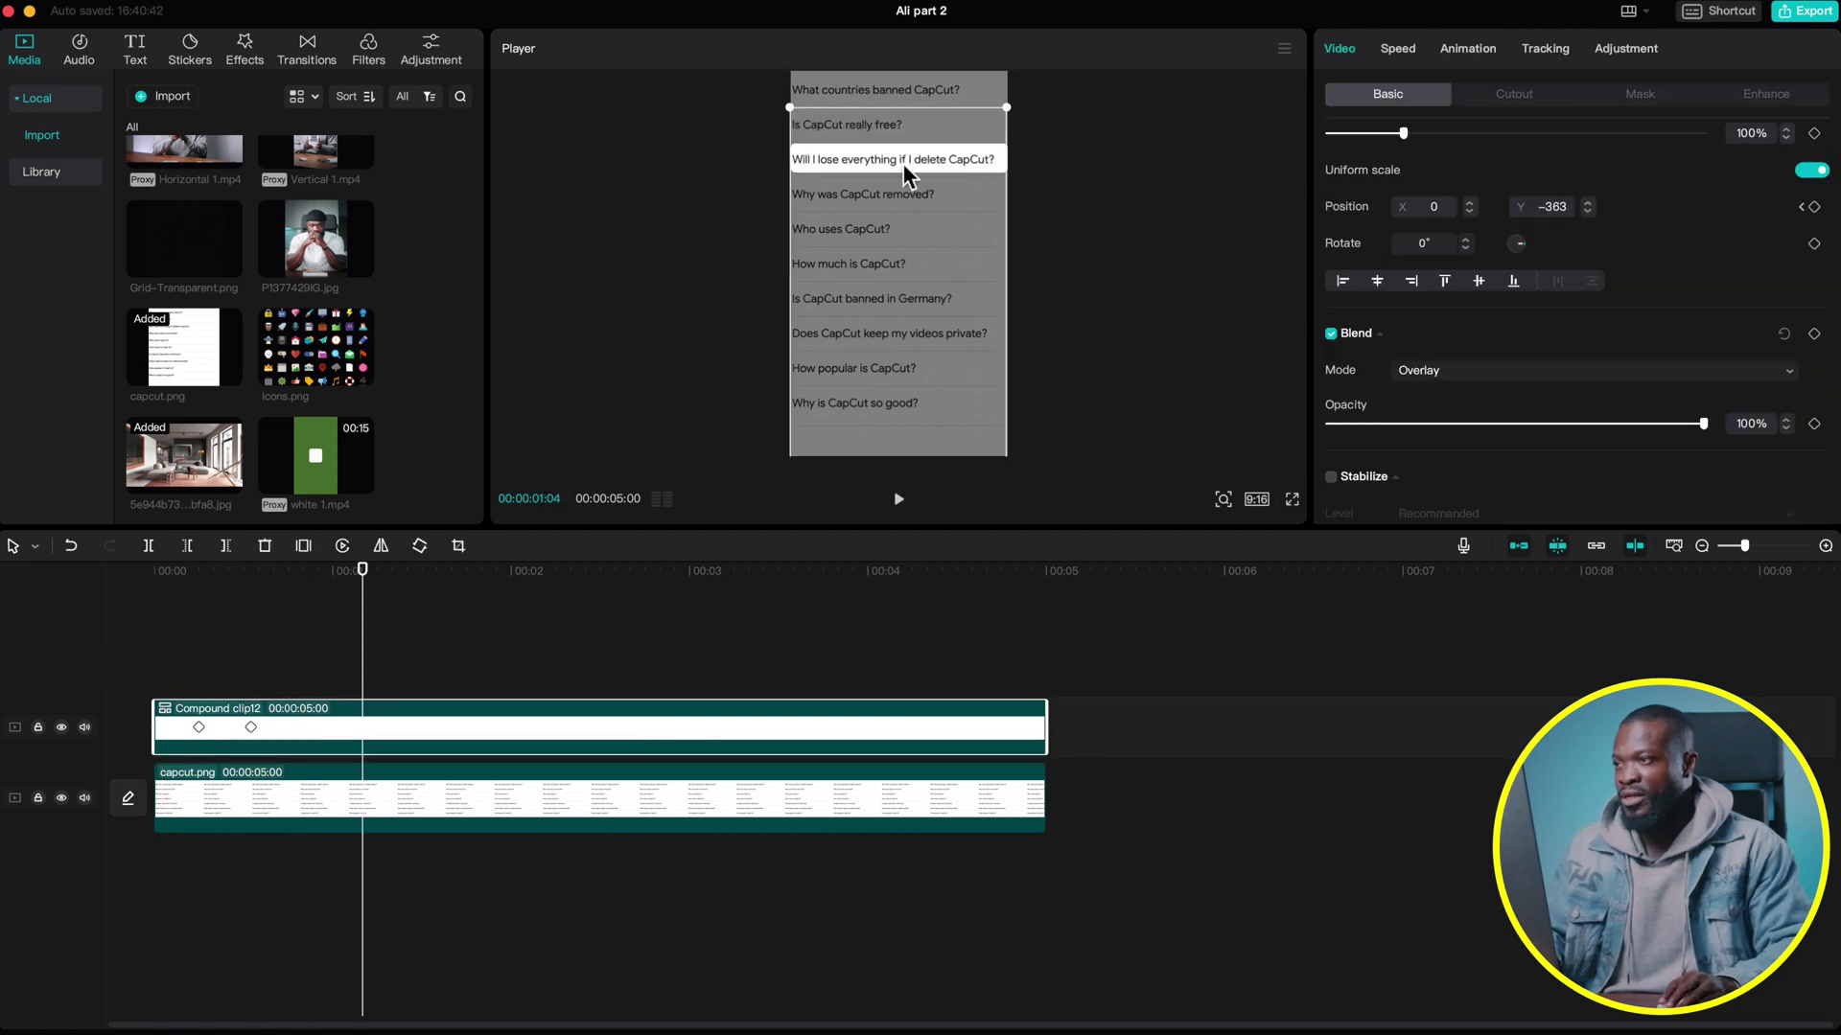
Add two more position keyframes to the highlight compound clip, at 00:00:00:21 and nine frames on at 00:00:01:06.
left_click(311, 662)
left_click(316, 731)
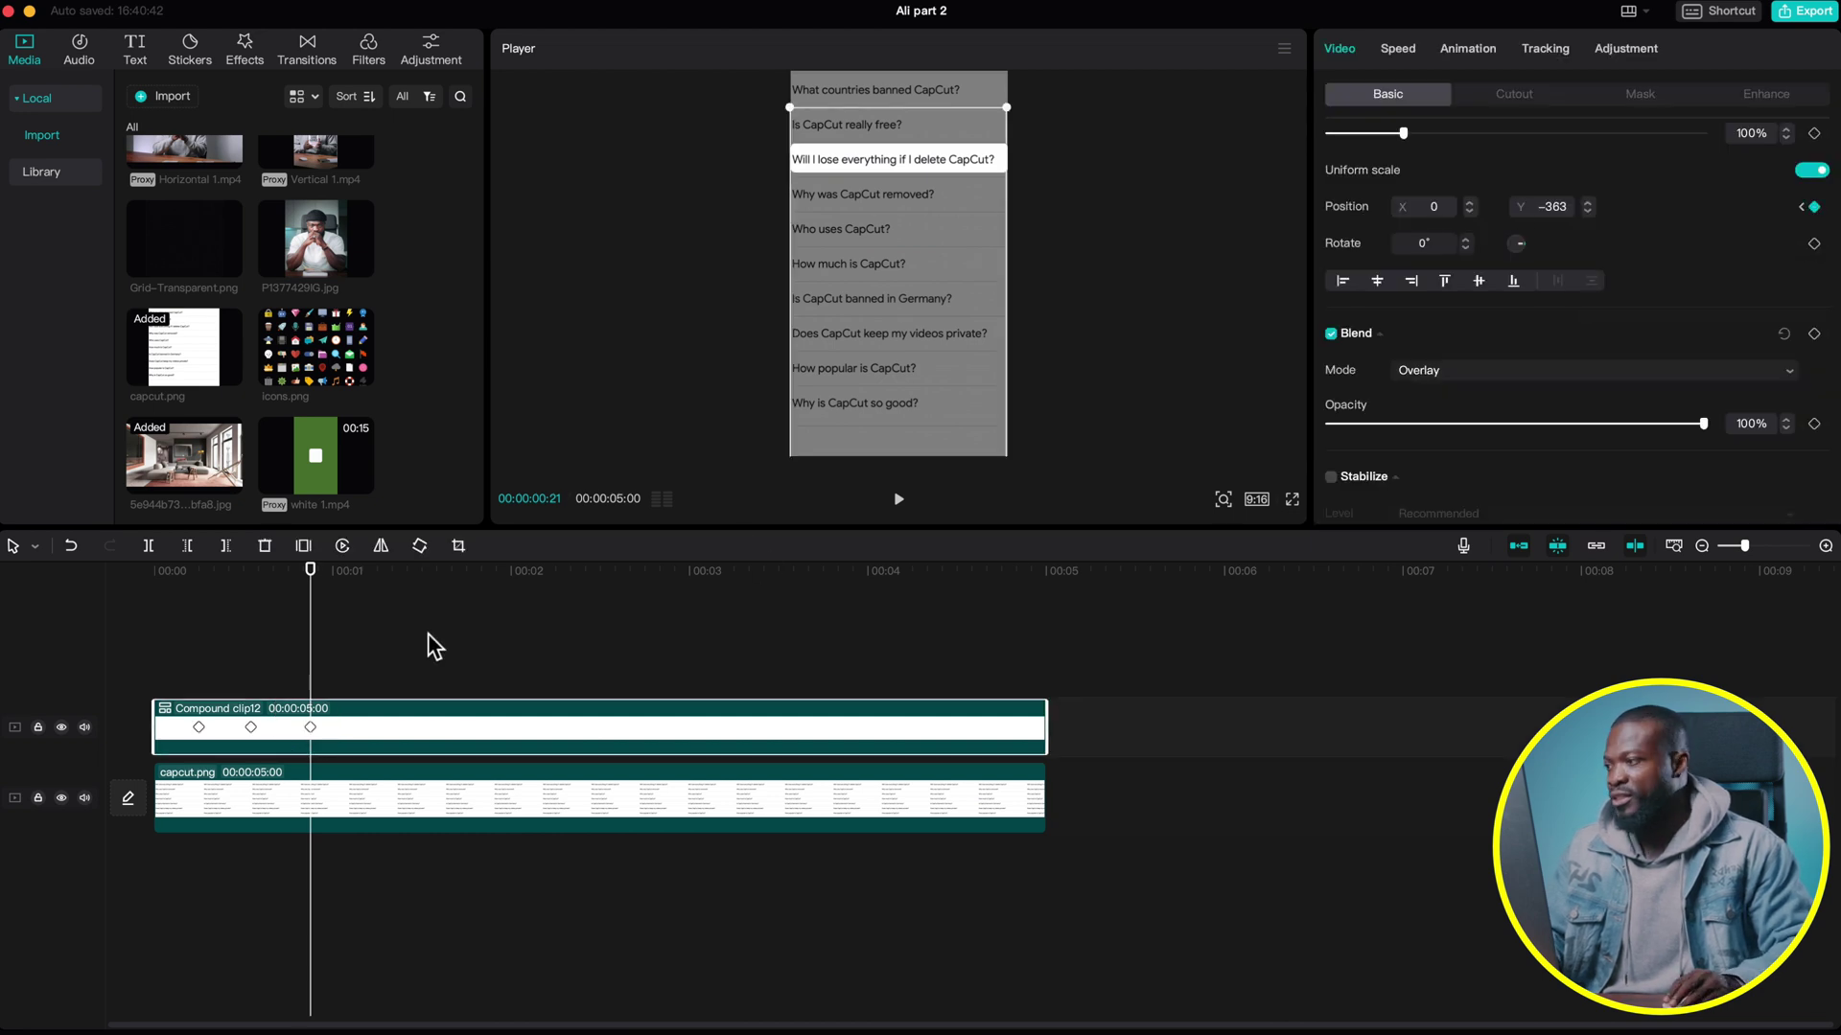
key("Right")
key("Right")
key("Right")
key("Right")
key("Right")
key("Right")
key("Right")
key("Right")
key("Right")
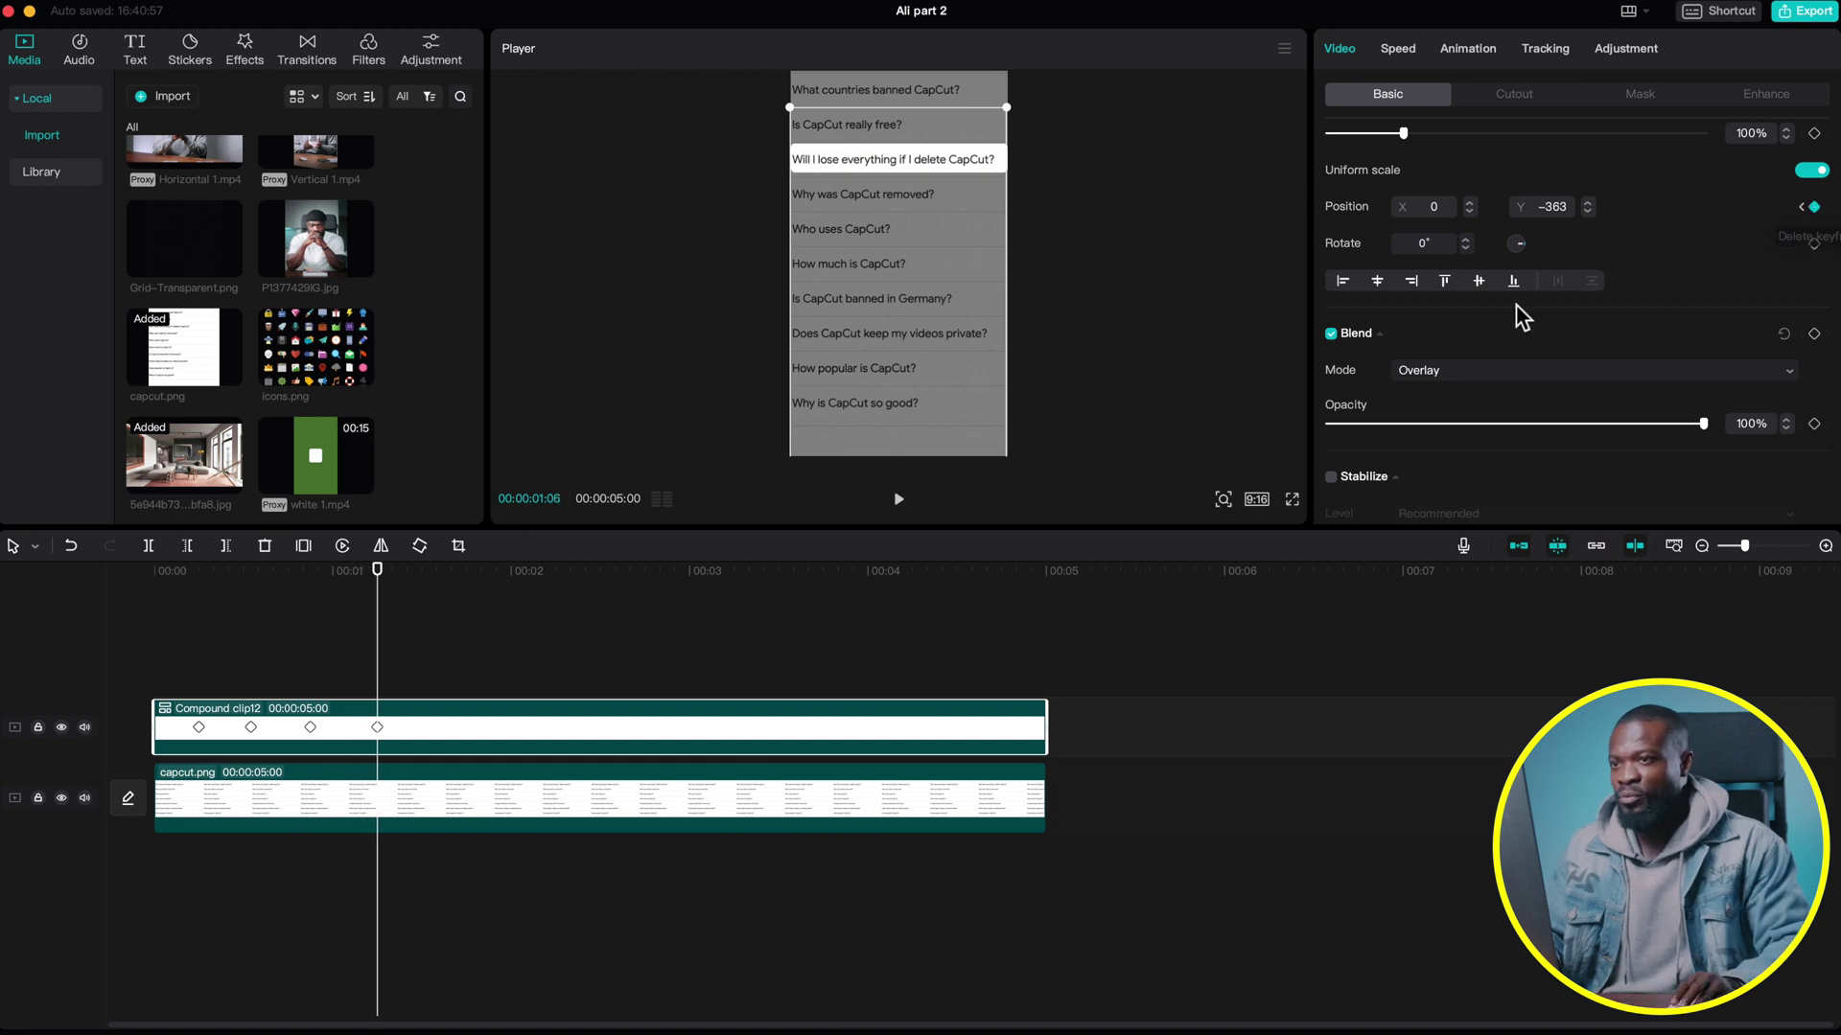
Move the highlight bar down to "Why was CapCut removed?" at the 00:00:01:06 keyframe and play the animation from near the start.
left_click_drag(909, 168, 909, 200)
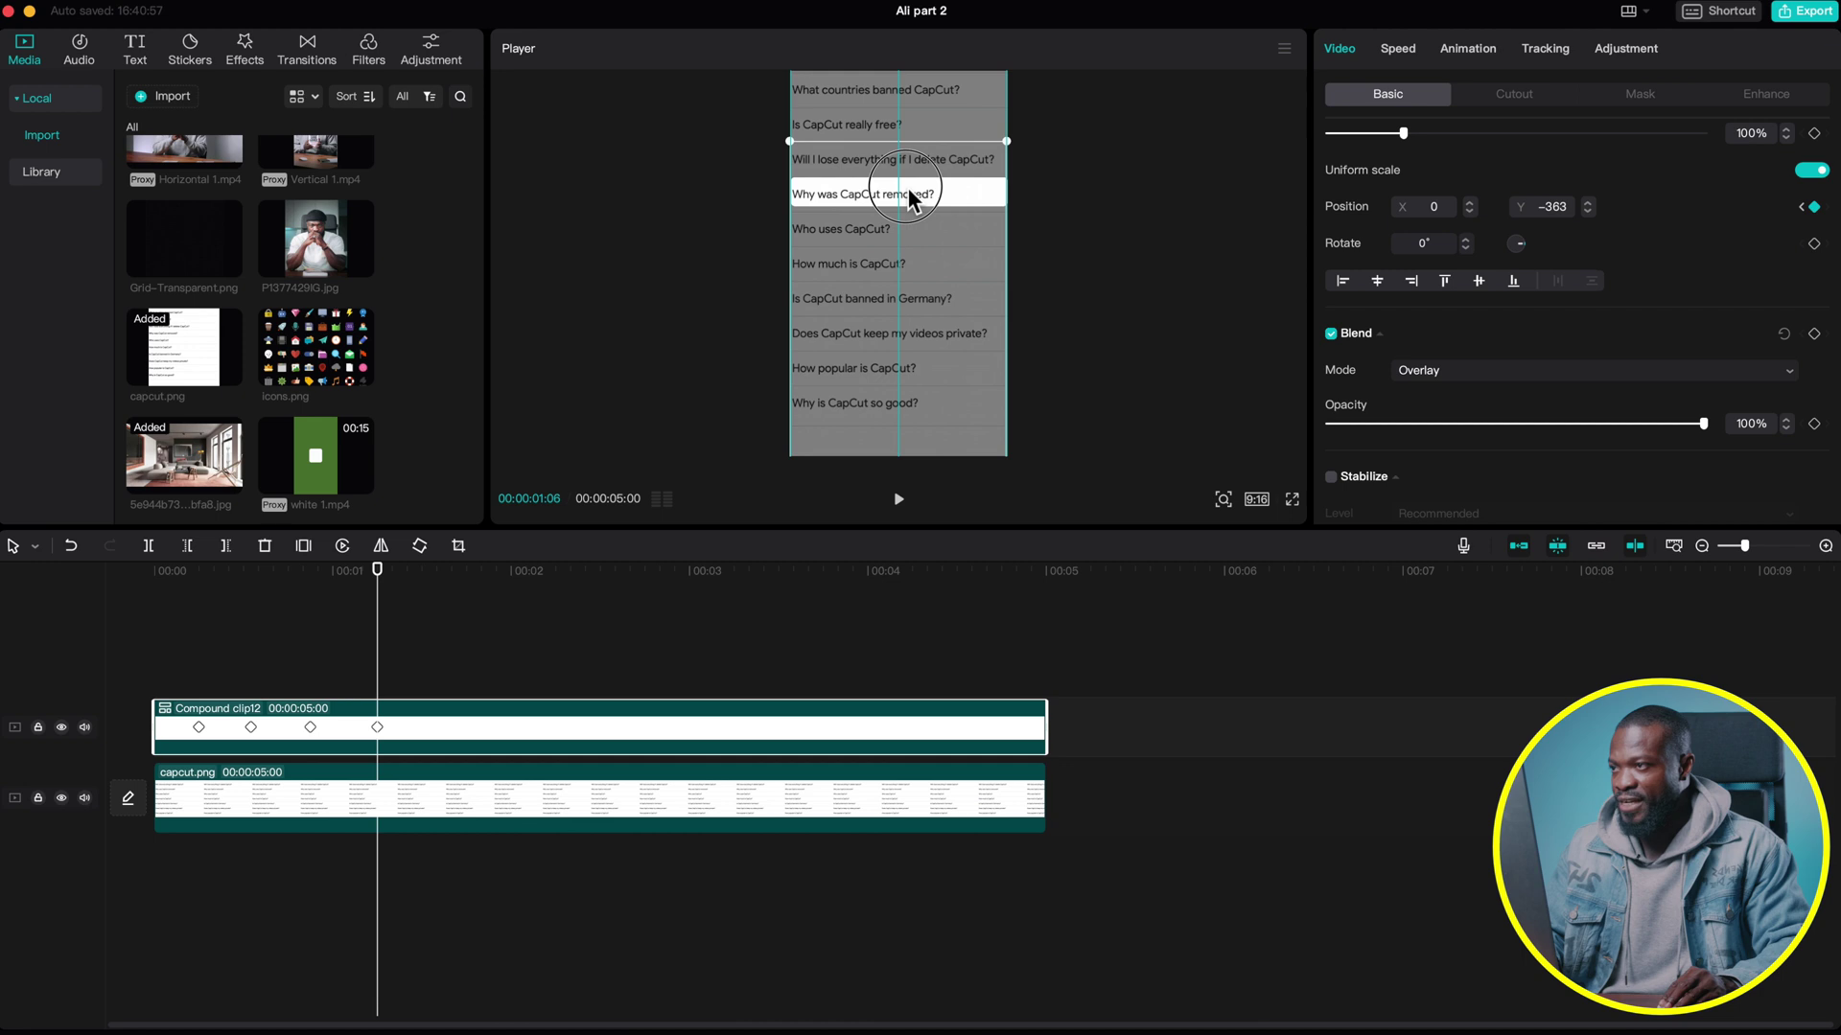
left_click(178, 678)
key("space")
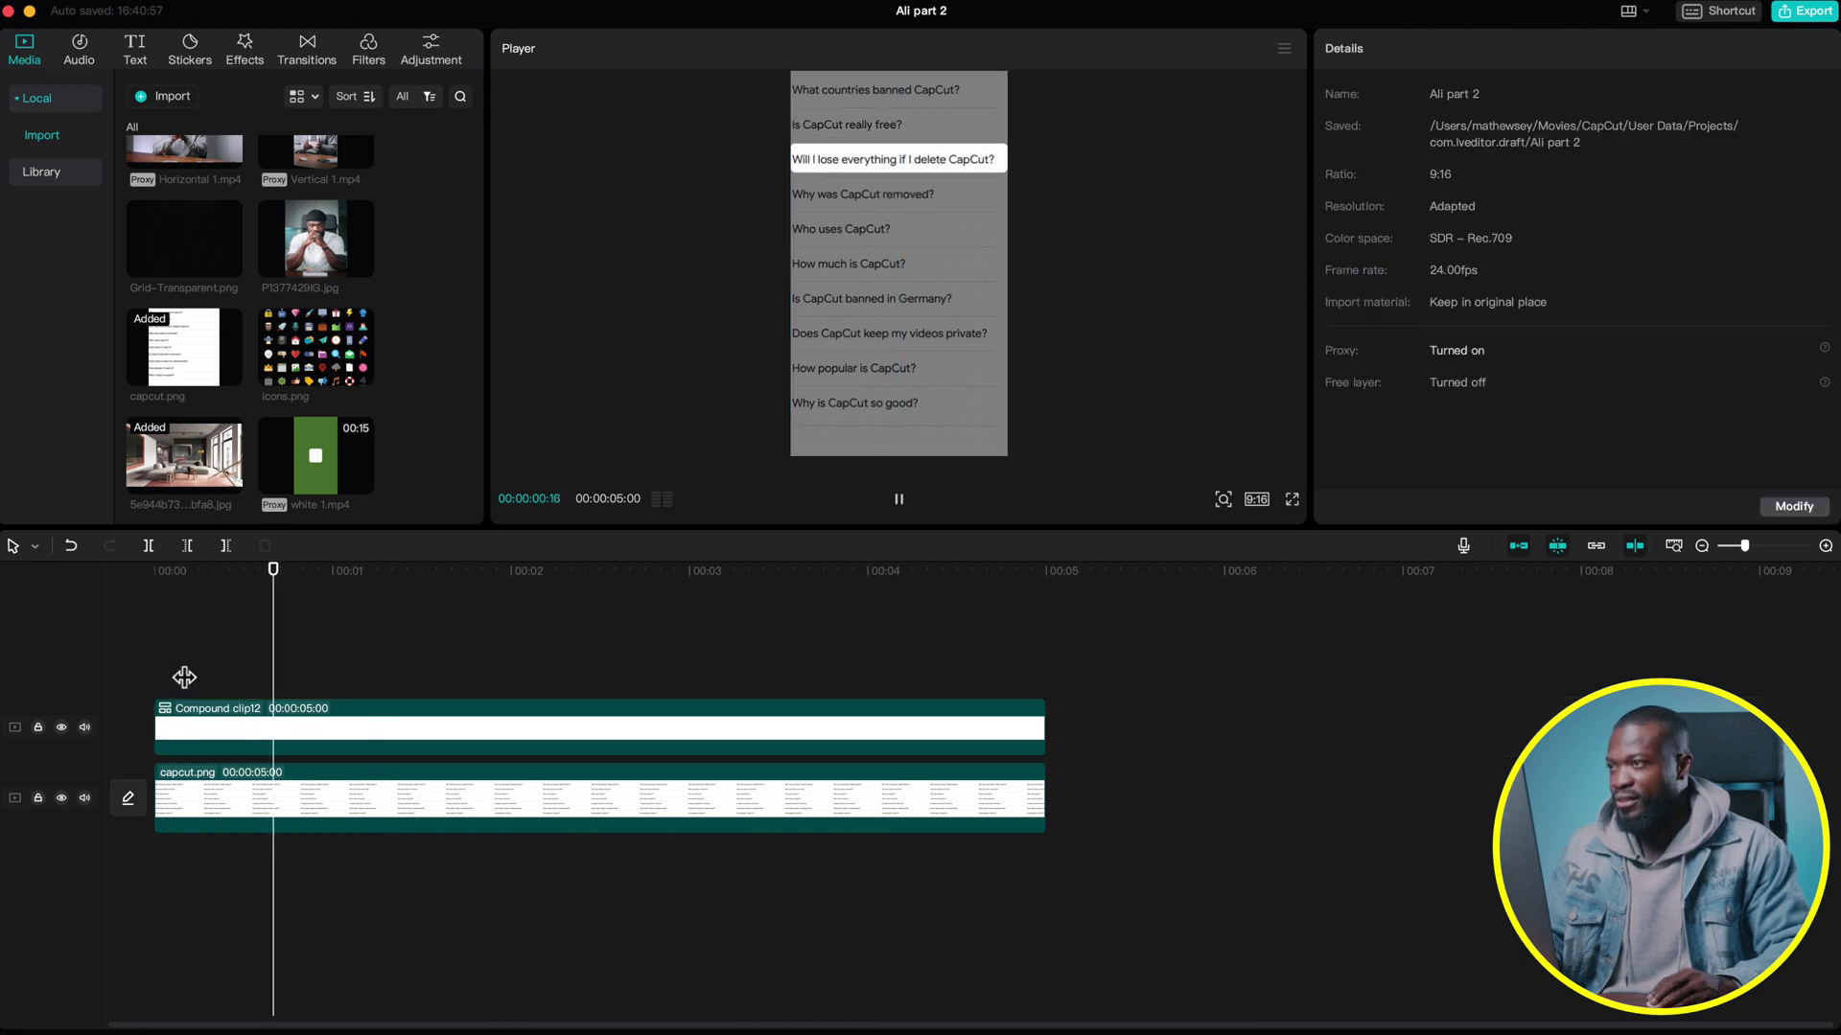
left_click(408, 740)
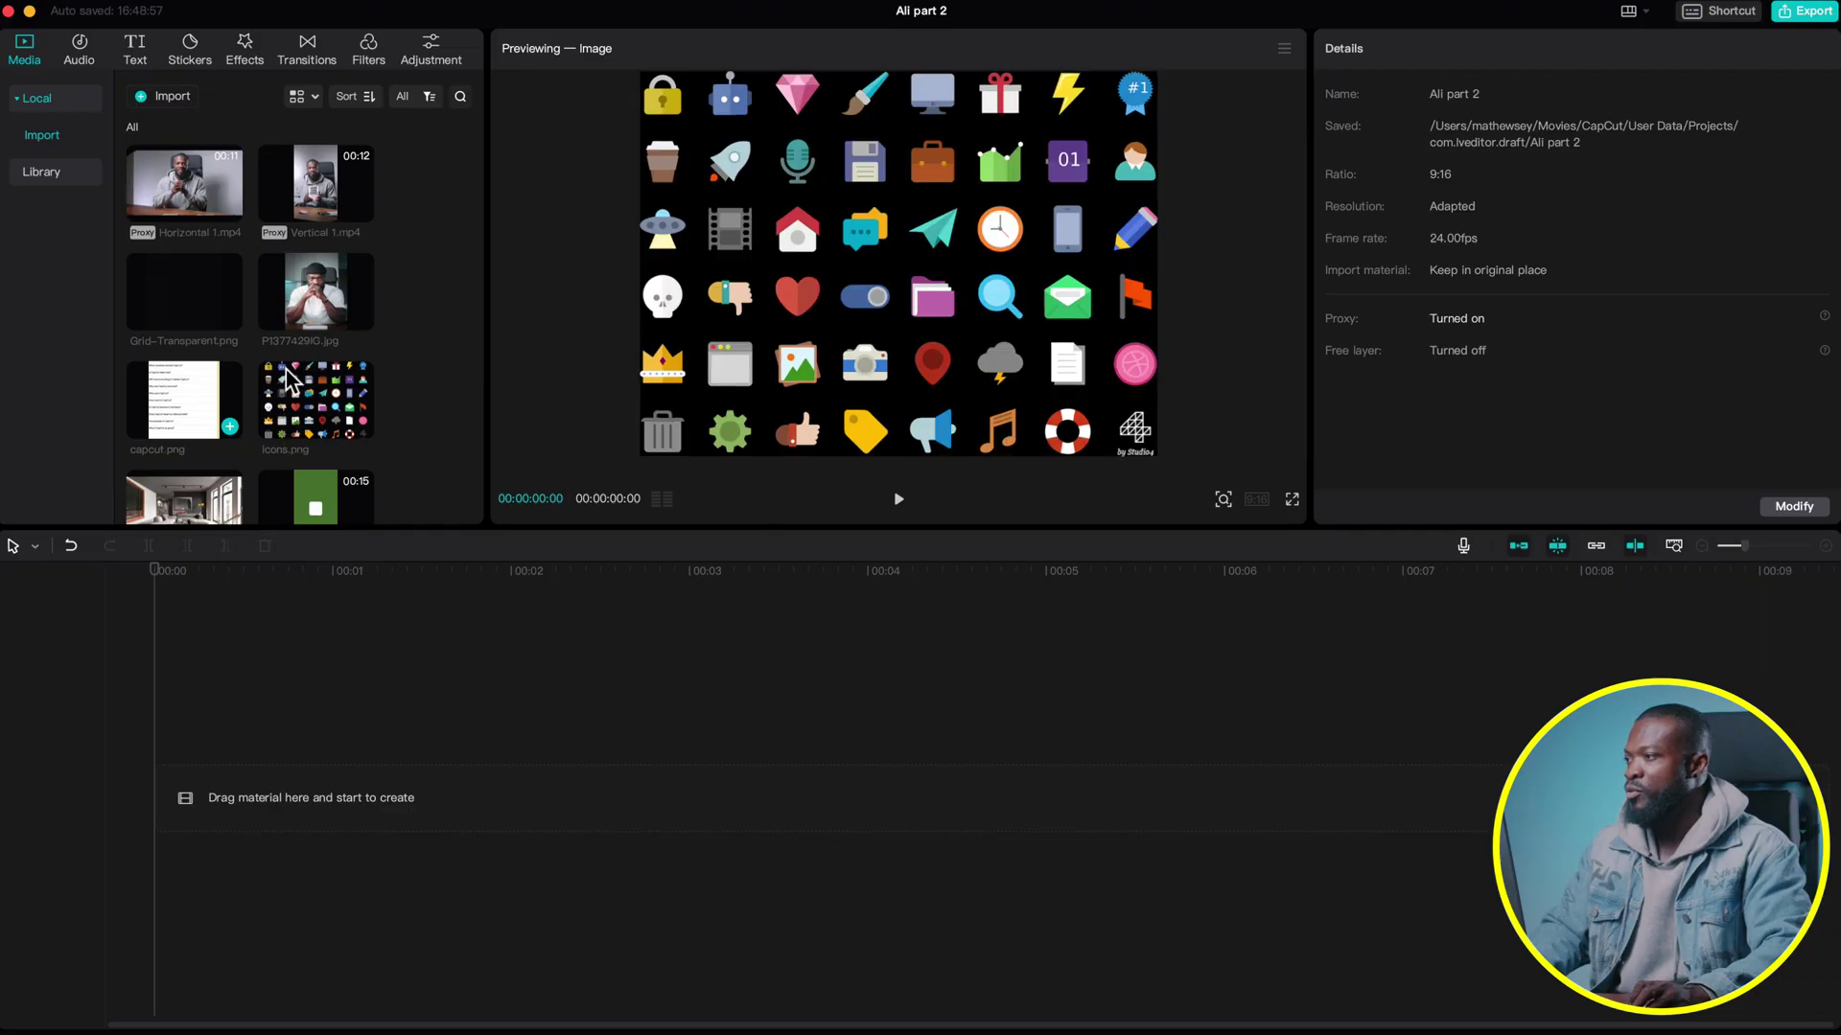
Add the living-room image to the empty timeline and extend its clip to about 00:00:15:18.
scroll(317, 374, "down", 2)
left_click_drag(167, 470, 197, 791)
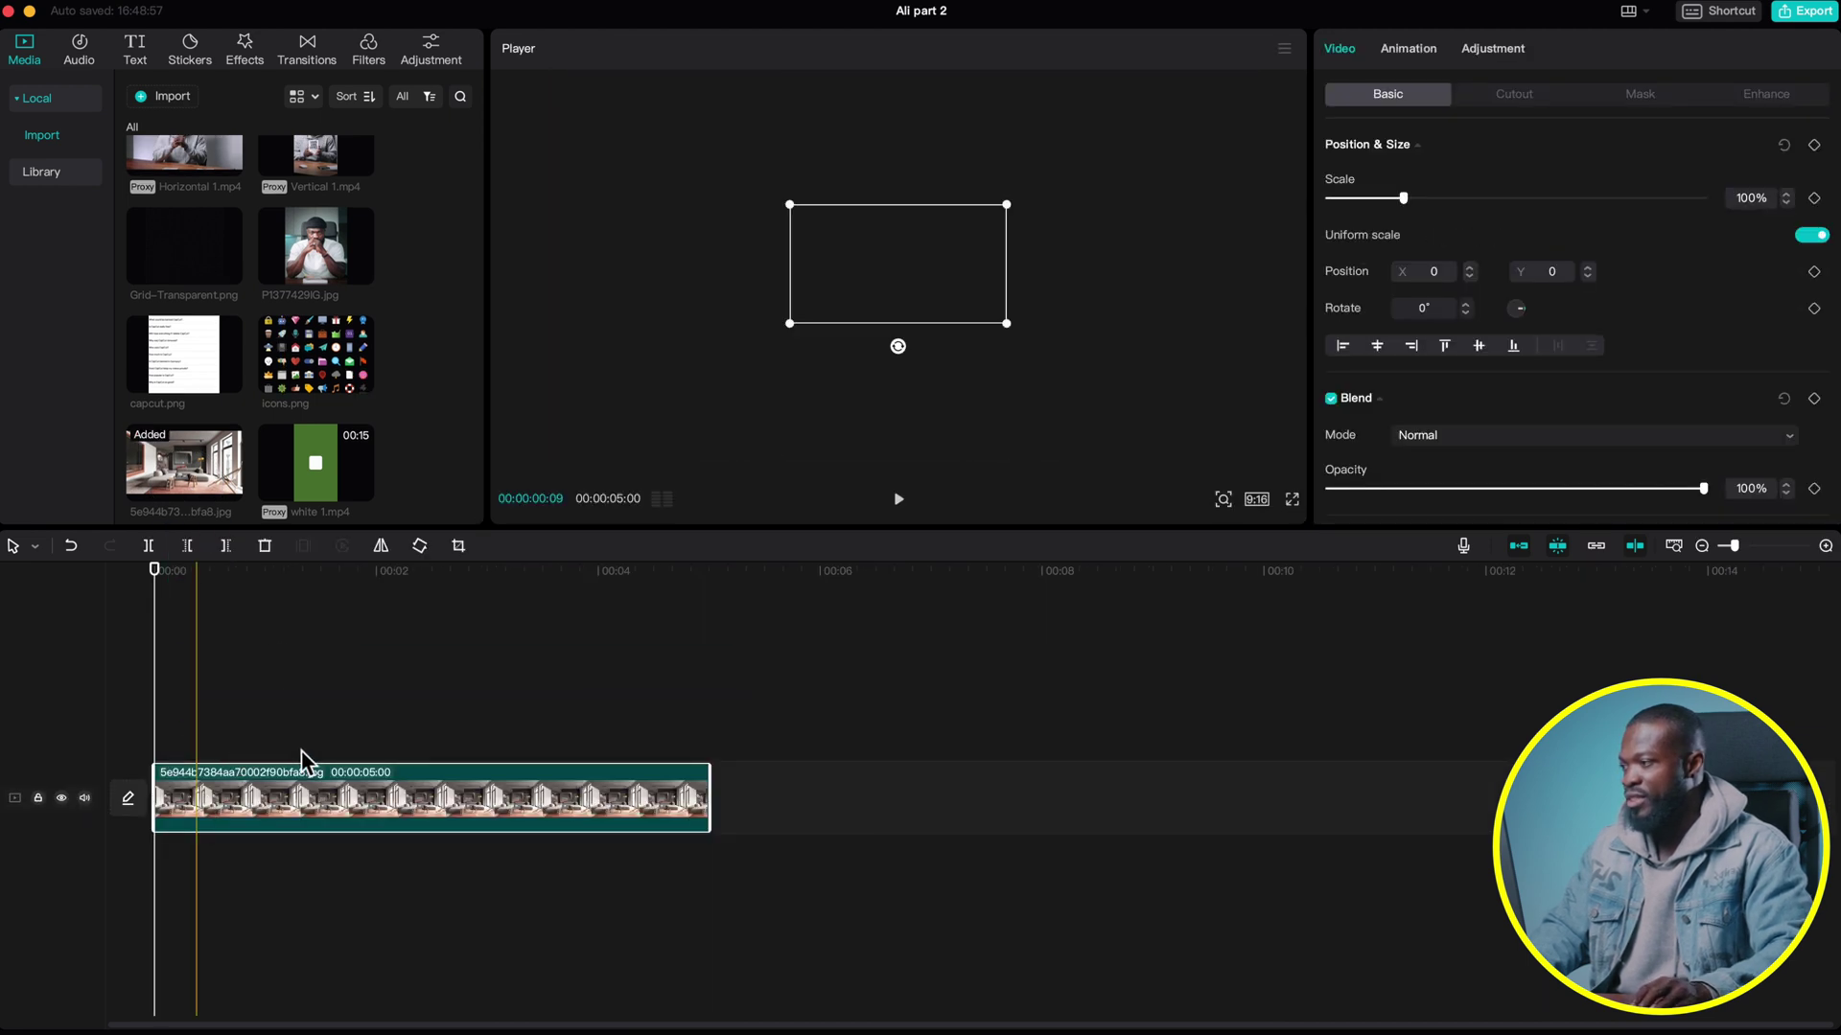
left_click_drag(710, 798, 1534, 784)
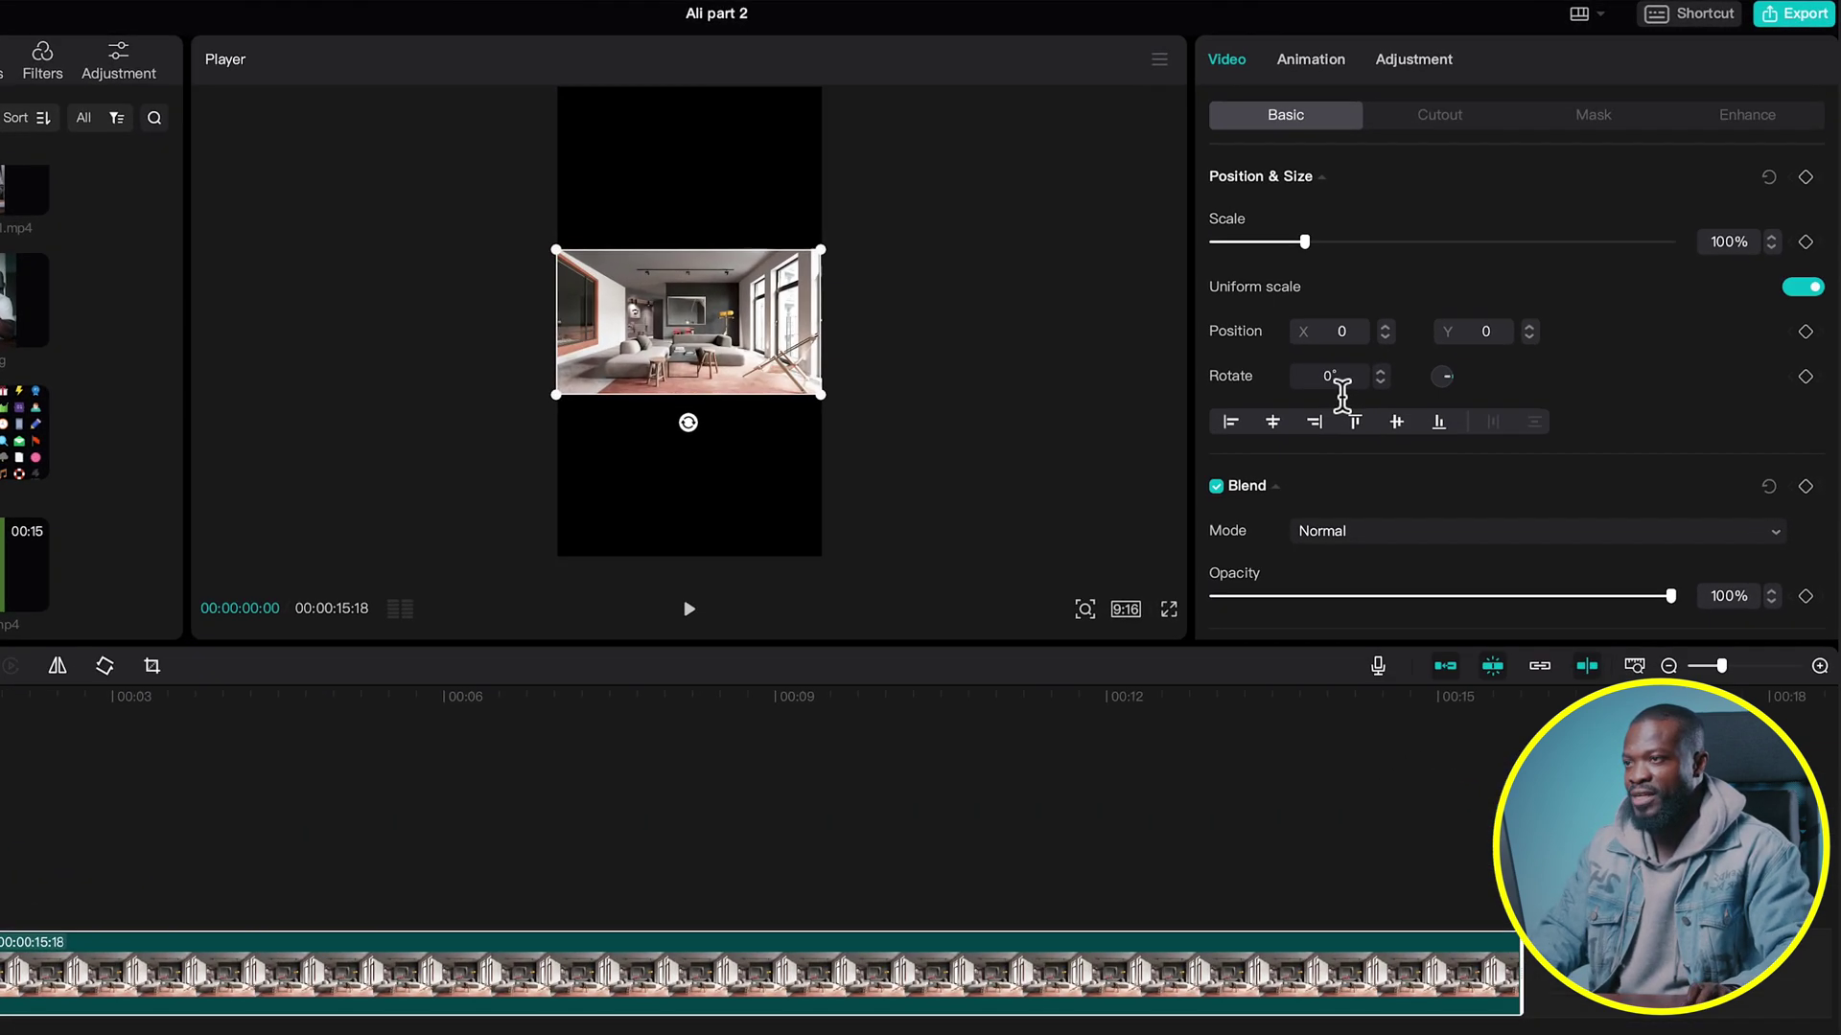
Fill the background of the extended living-room clip with a solid white Color canvas.
scroll(1395, 403, "down", 3)
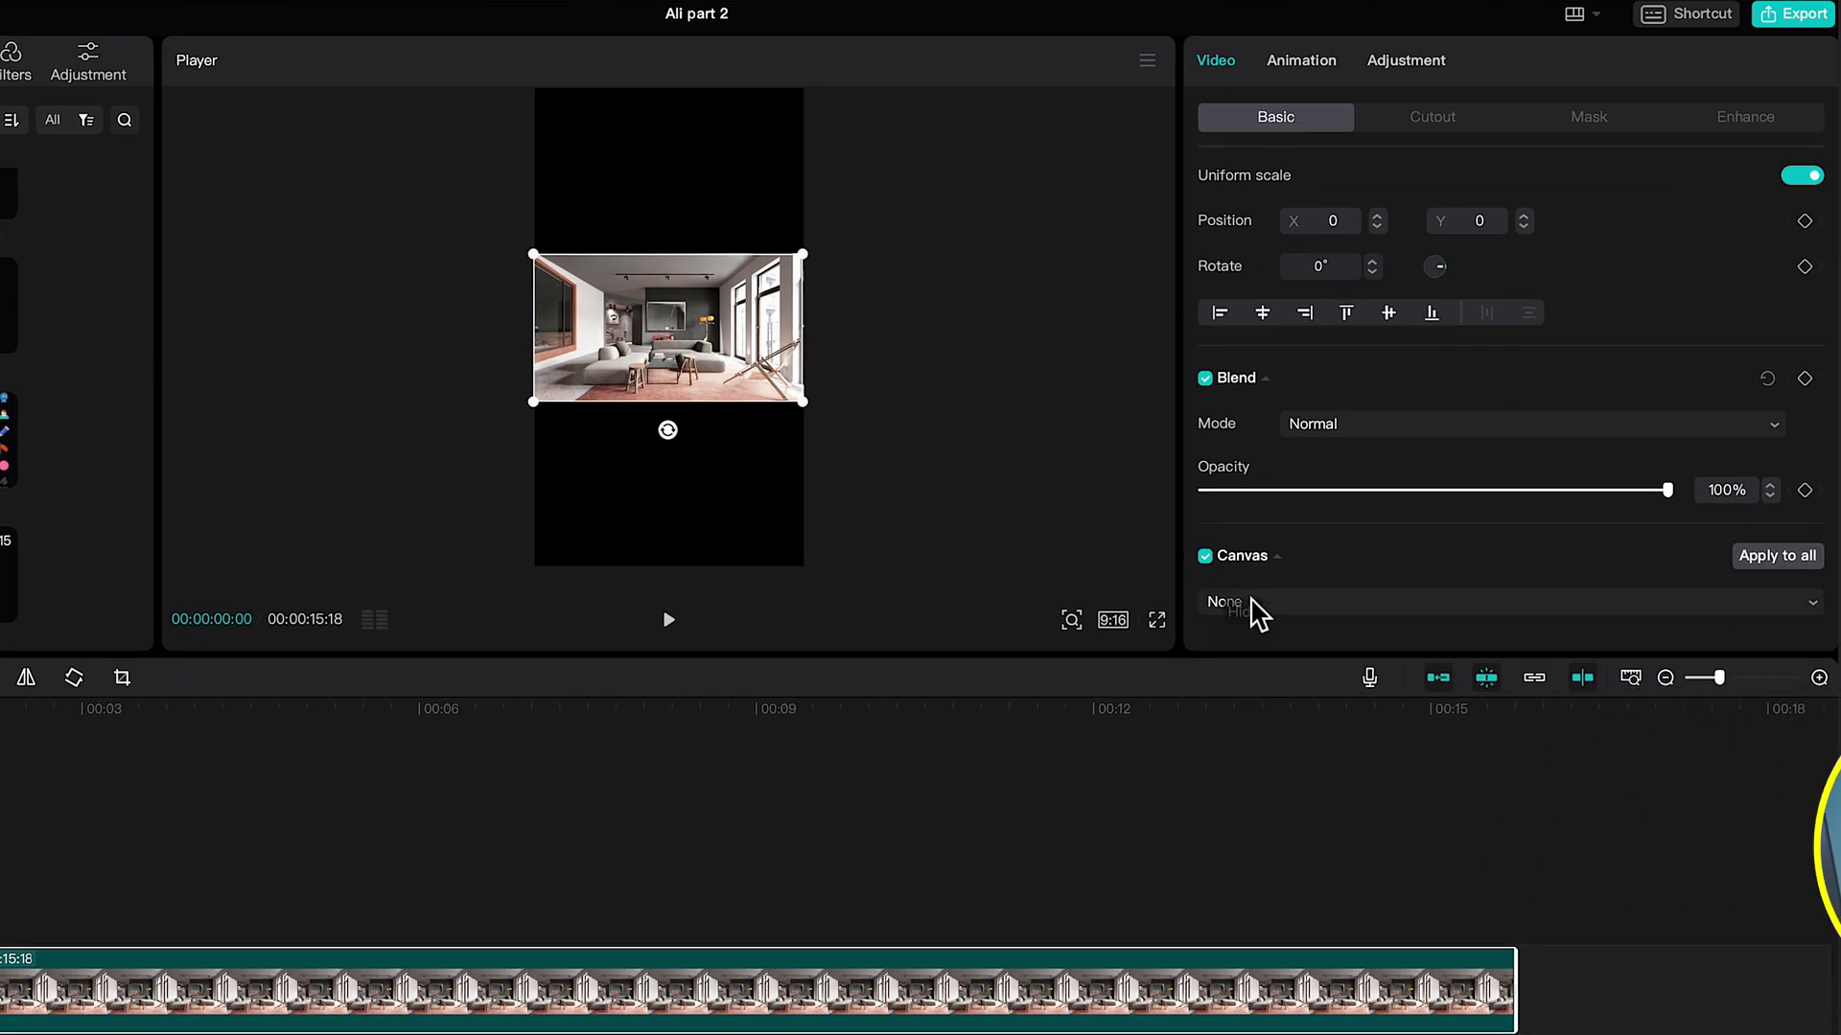
left_click(1256, 614)
left_click(1252, 727)
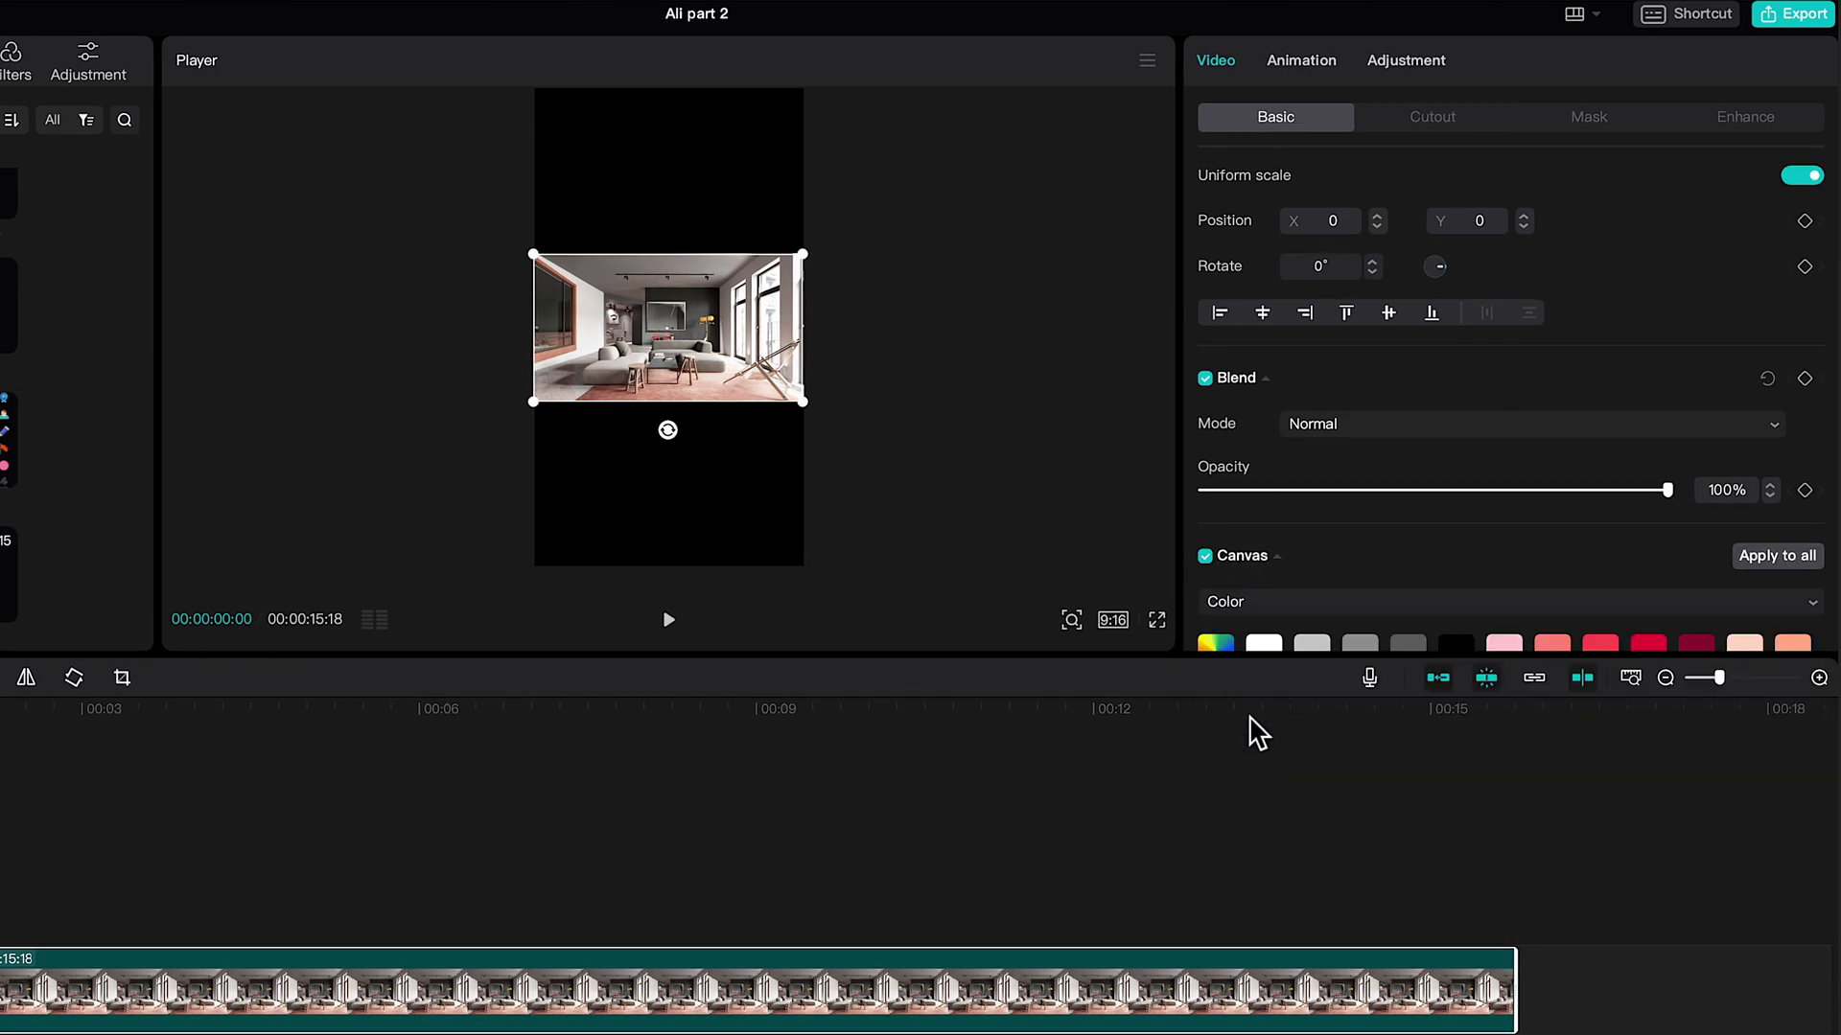
scroll(1281, 575, "down", 1)
left_click(1263, 584)
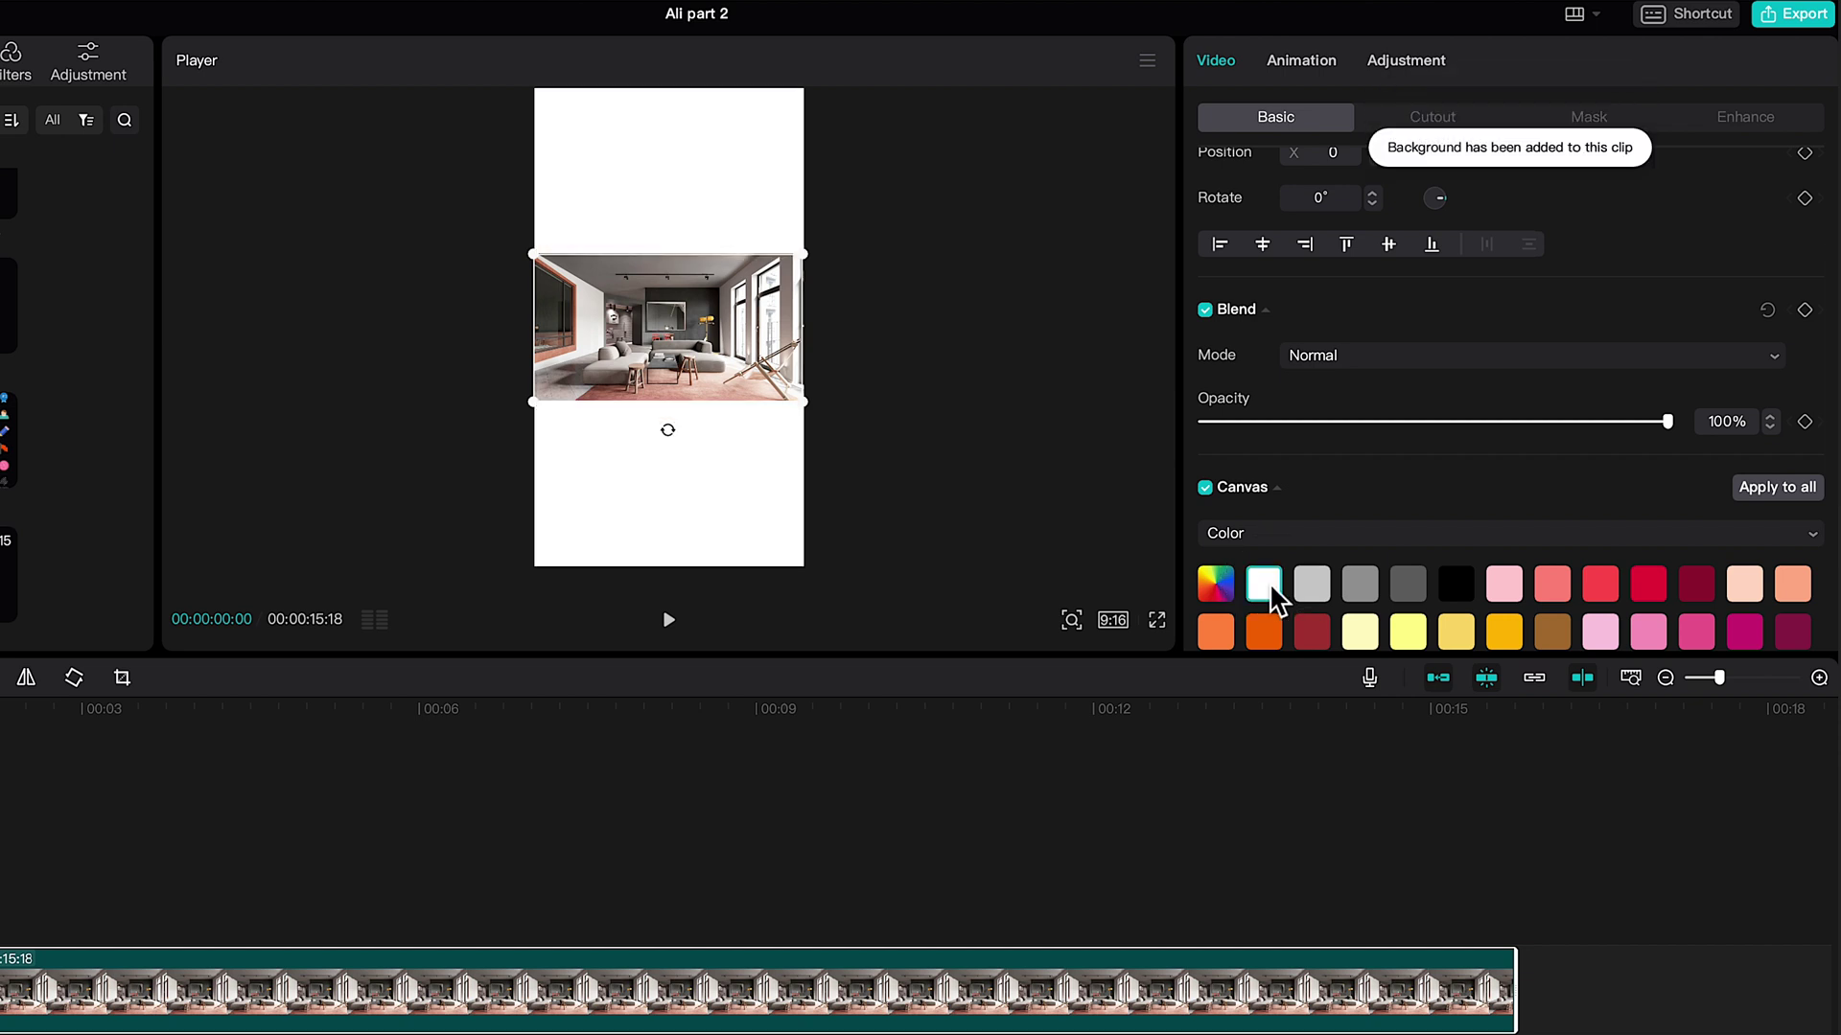
Apply a reversed Rectangle mask to the living-room clip and enlarge it to about 1734 x 952 so it hides the whole picture.
left_click(1591, 120)
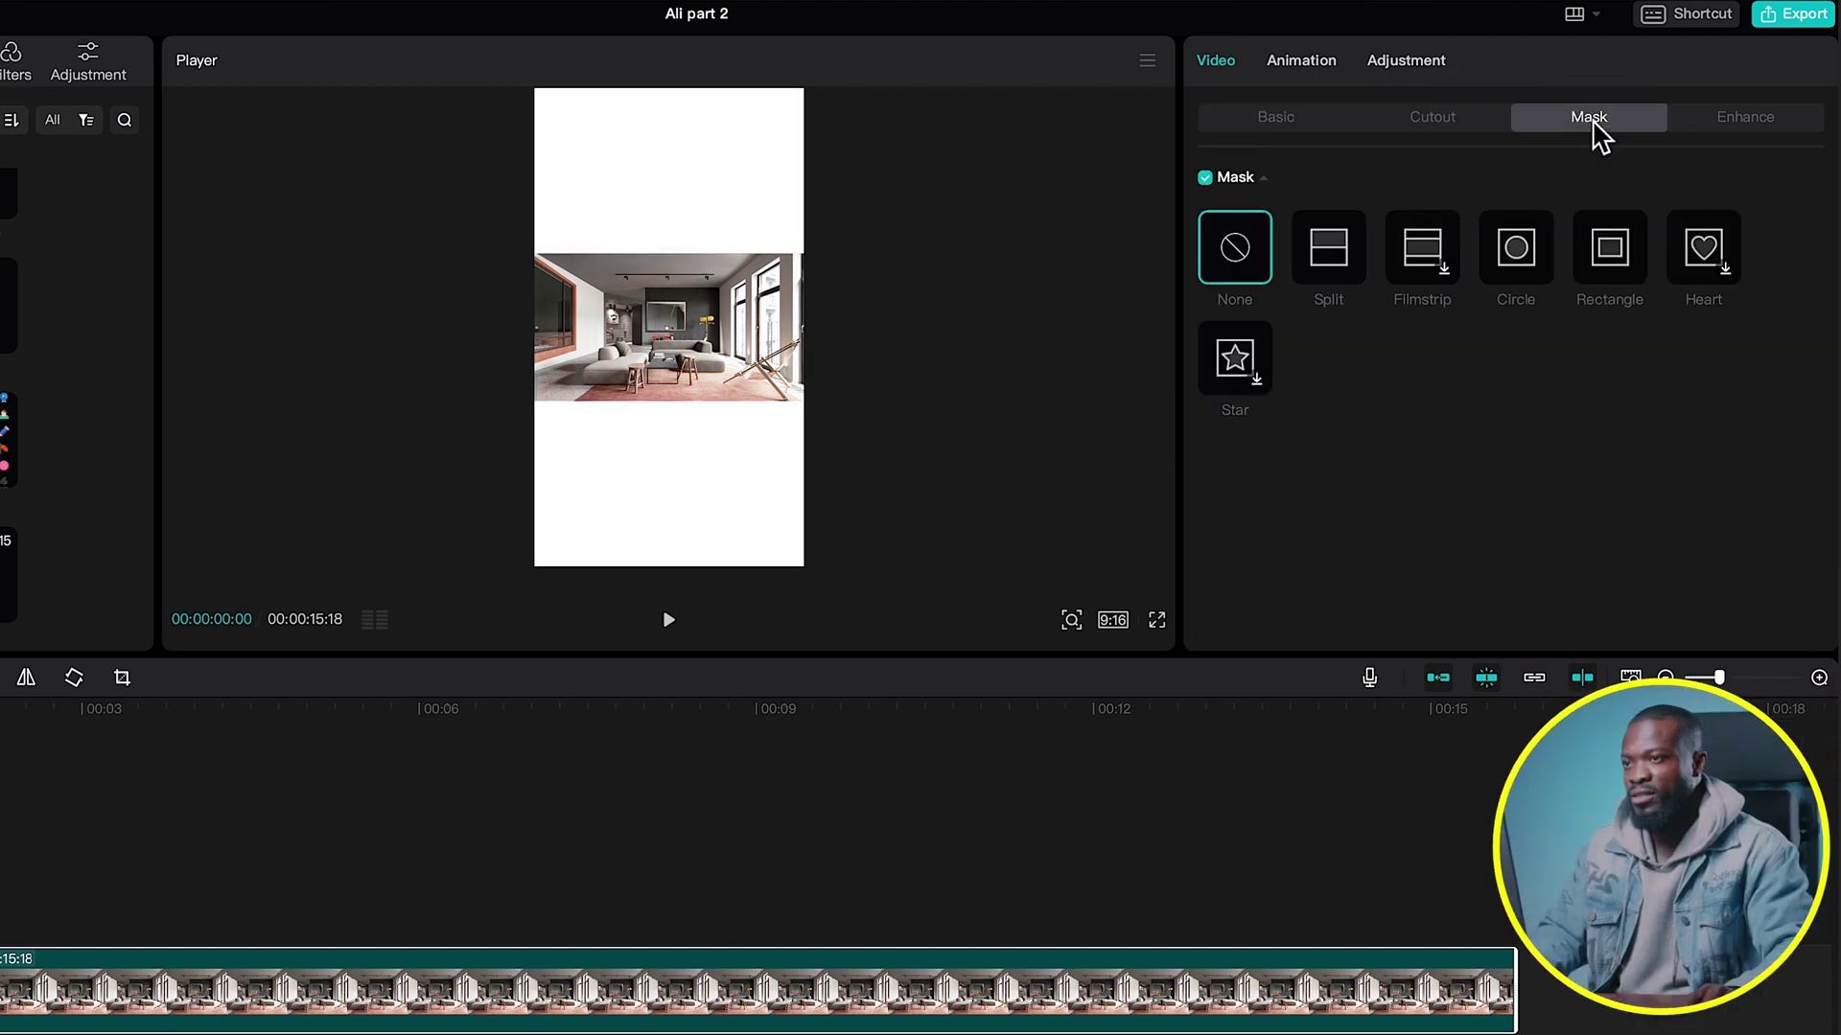
left_click(1609, 251)
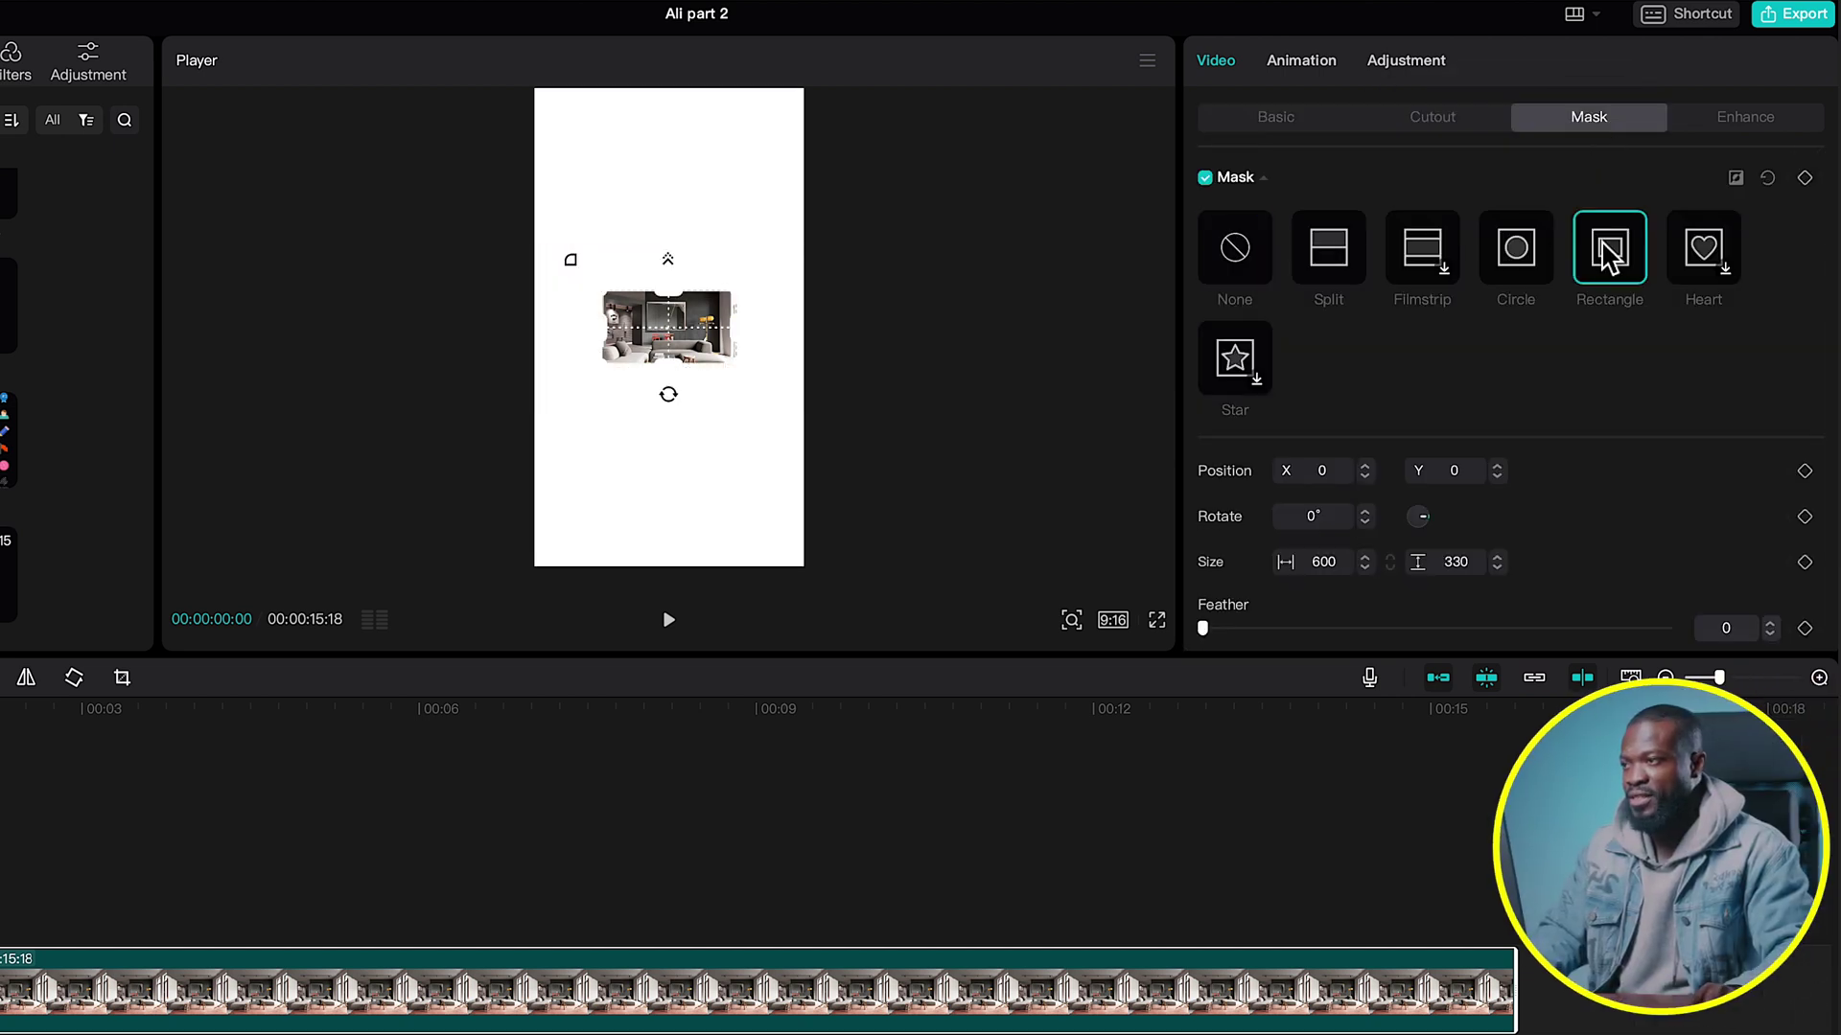
left_click(1745, 187)
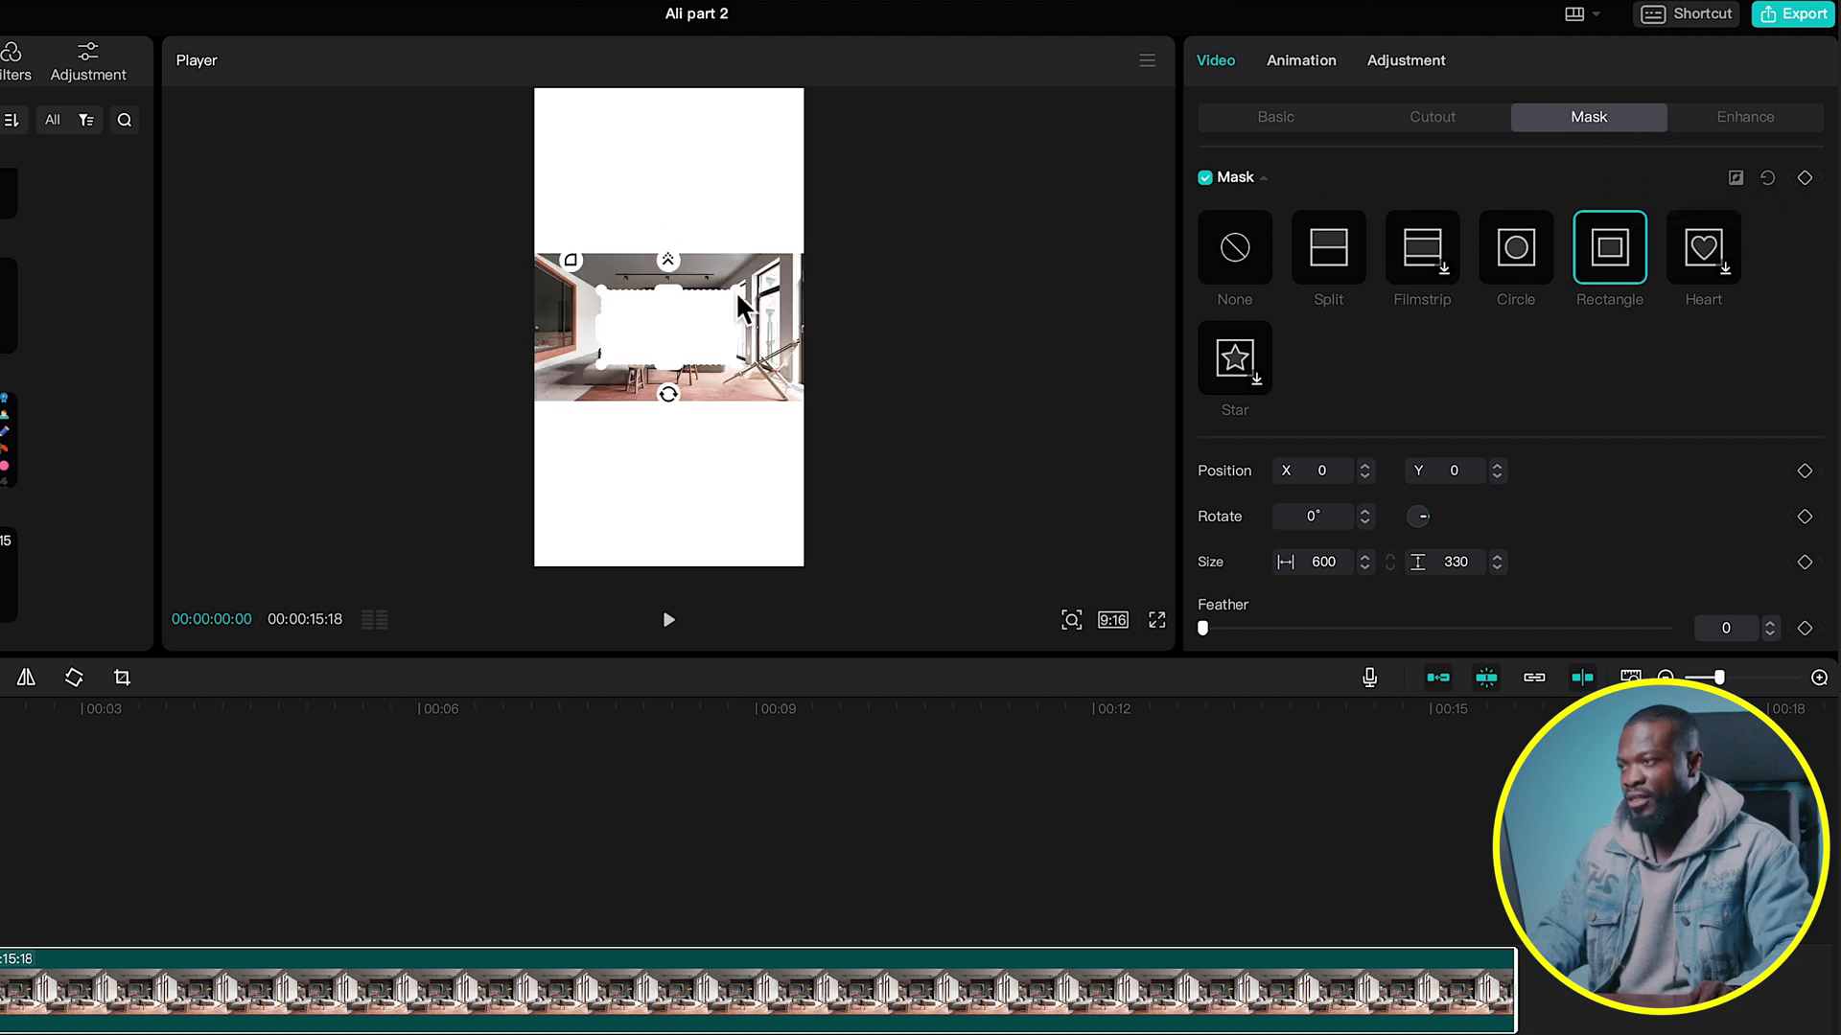
left_click_drag(735, 290, 871, 220)
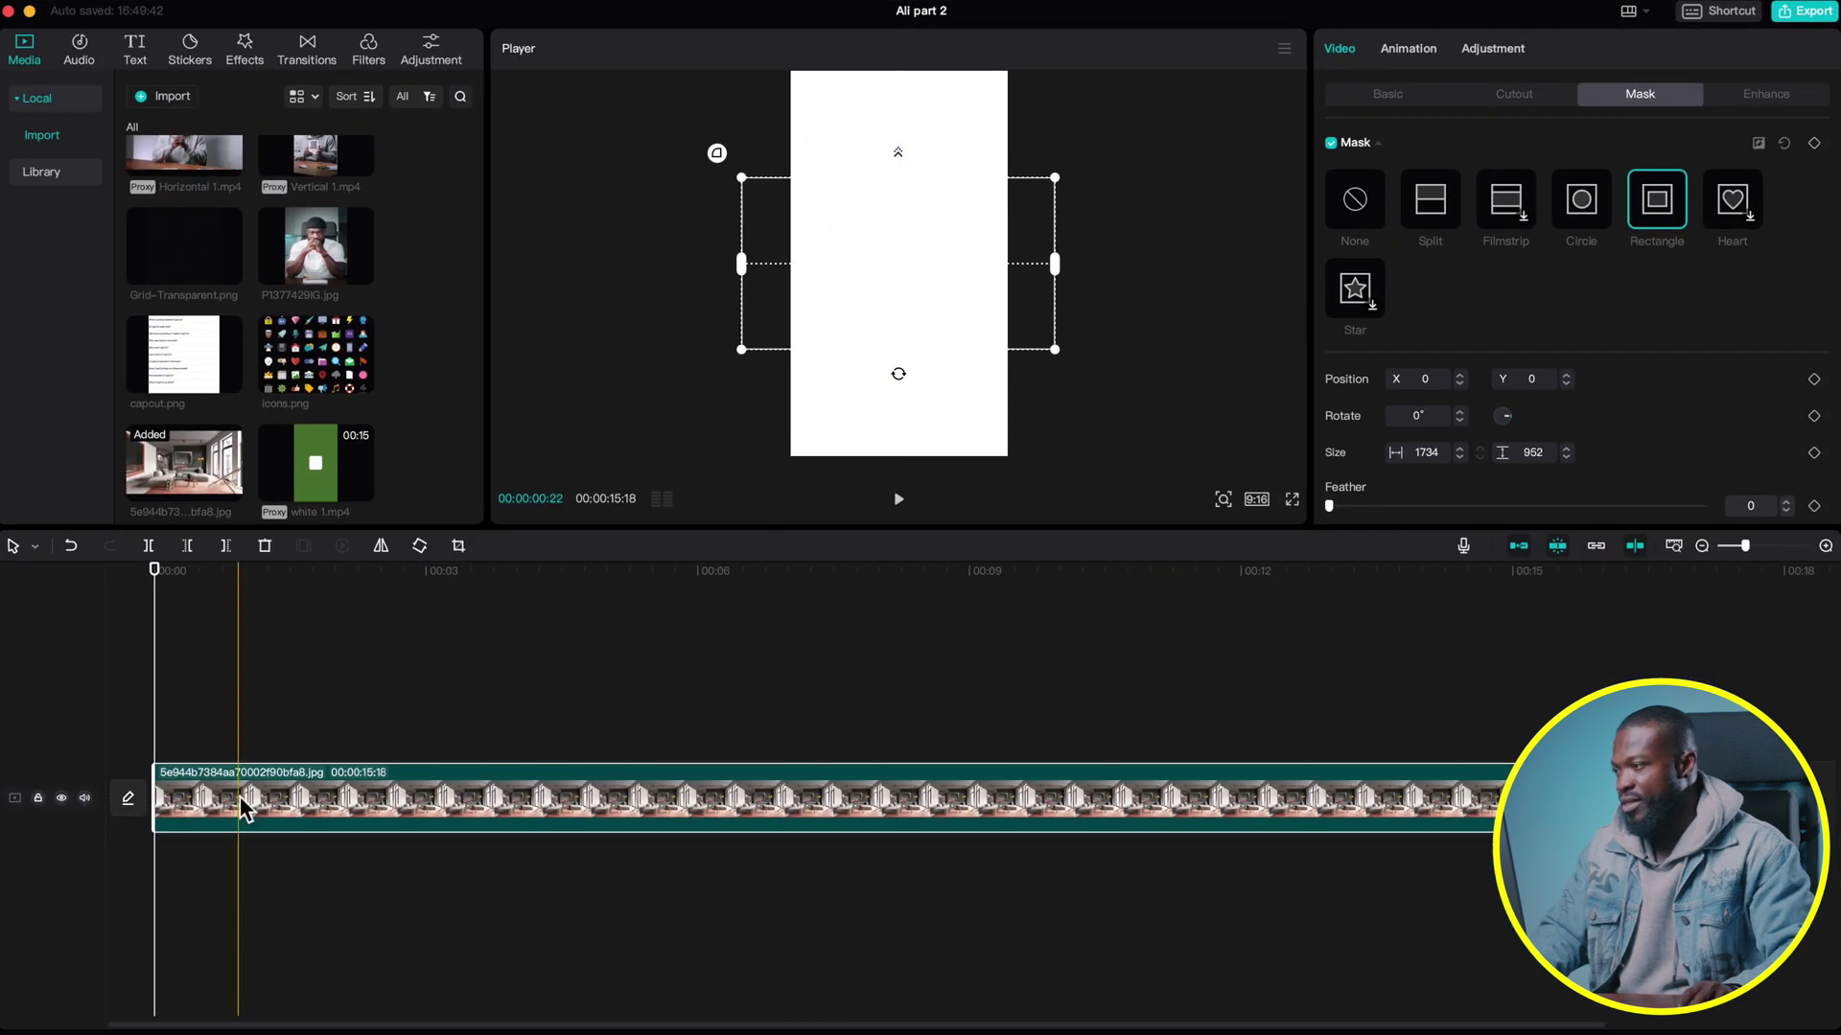
Convert the masked white living-room clip into a compound clip.
right_click(243, 805)
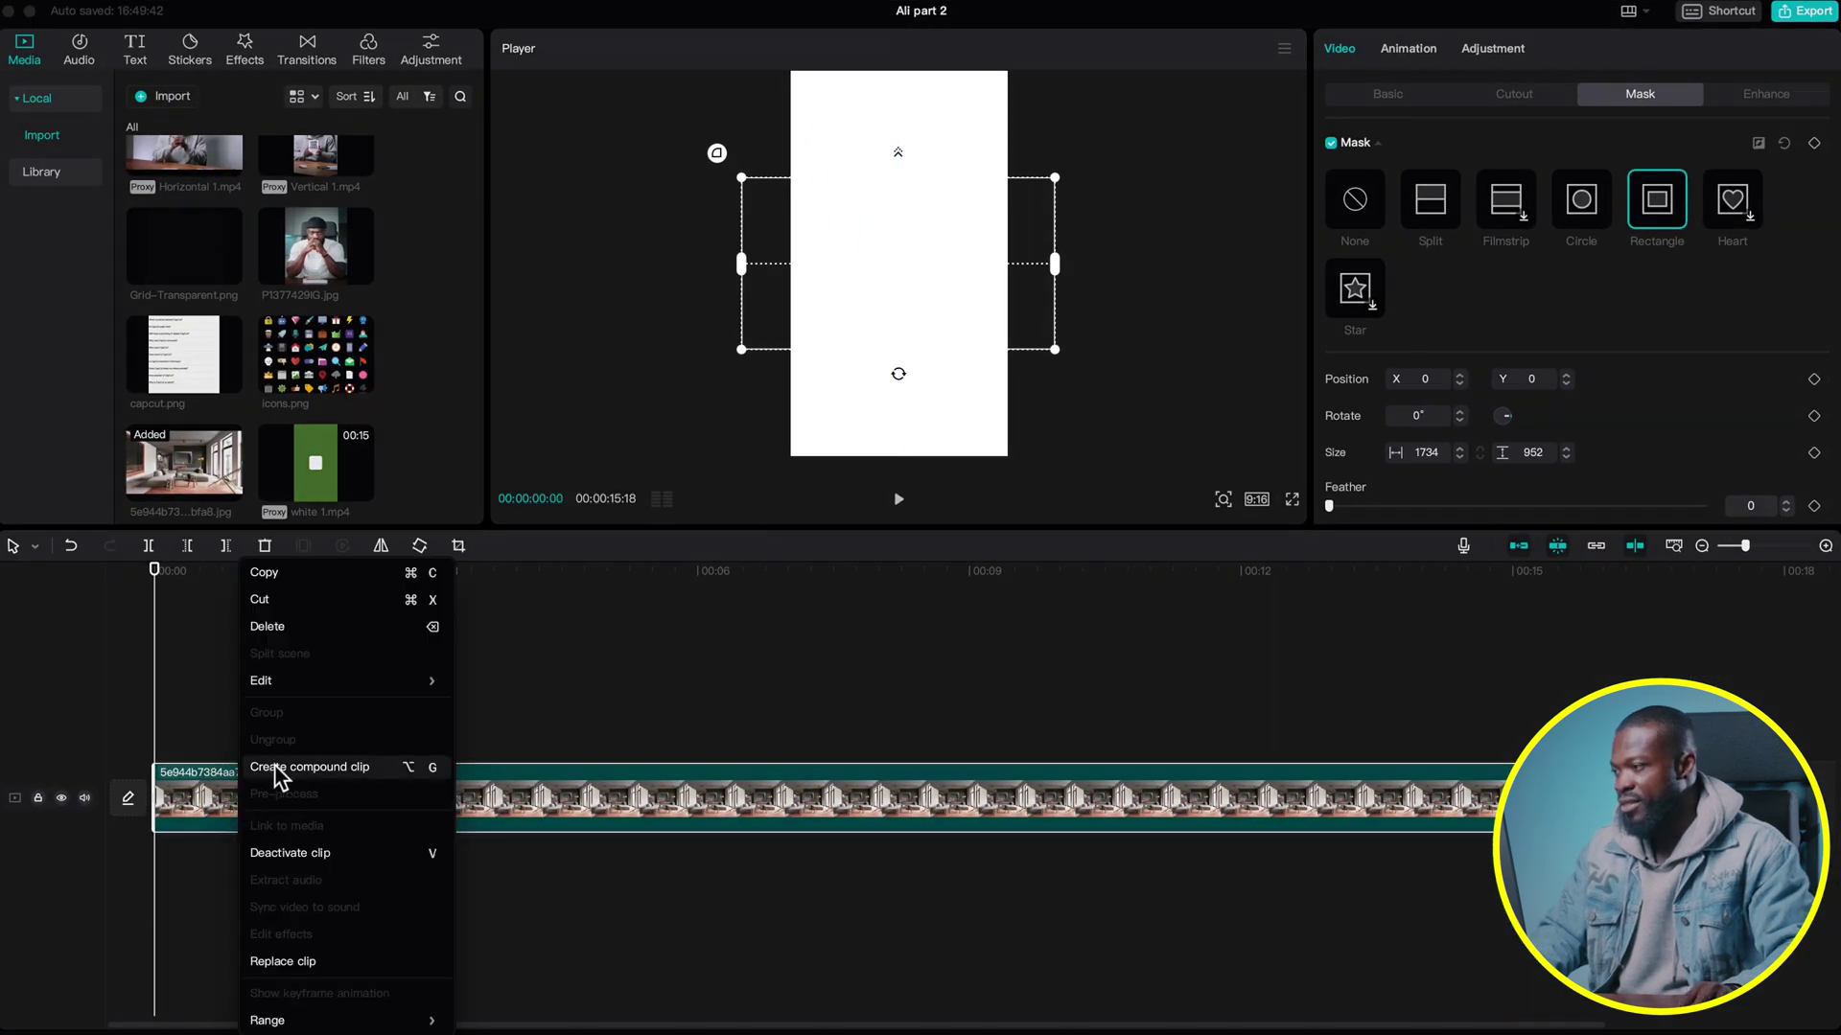
left_click(275, 767)
left_click(286, 752)
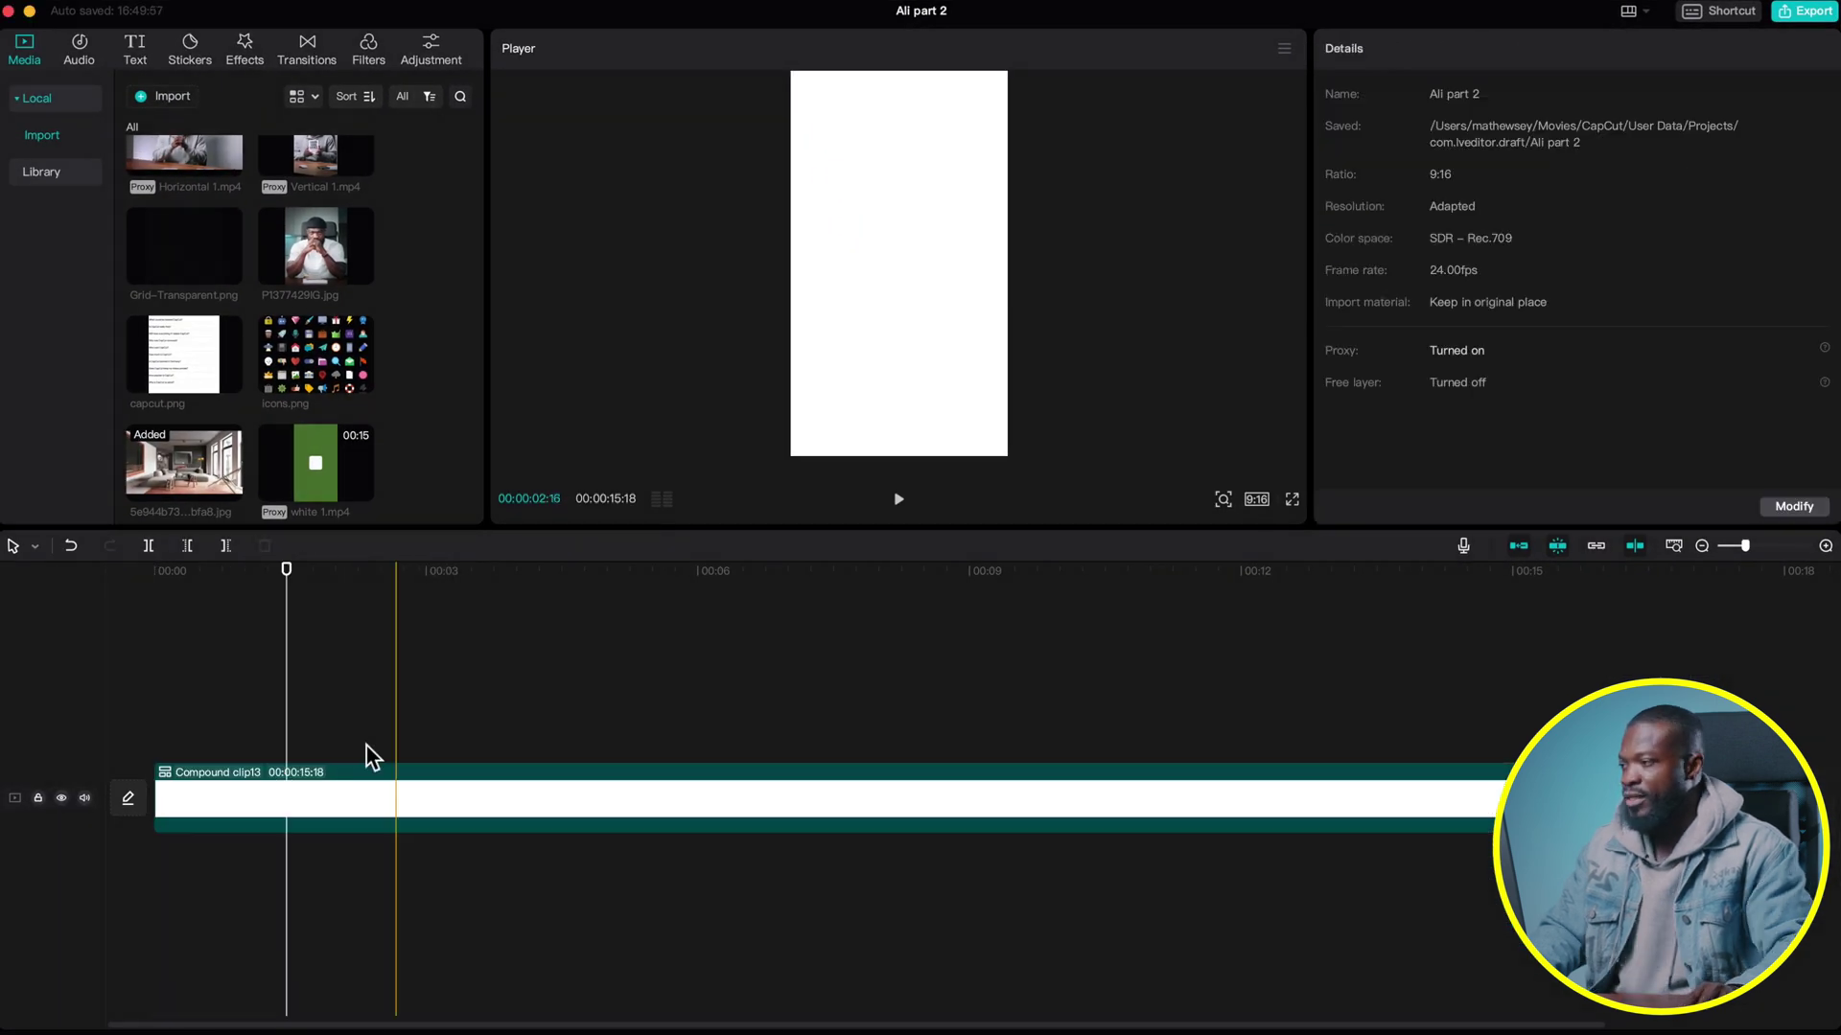
Apply a Rectangle mask to the new white compound clip and set the mask's size to 820 x 620.
left_click(326, 793)
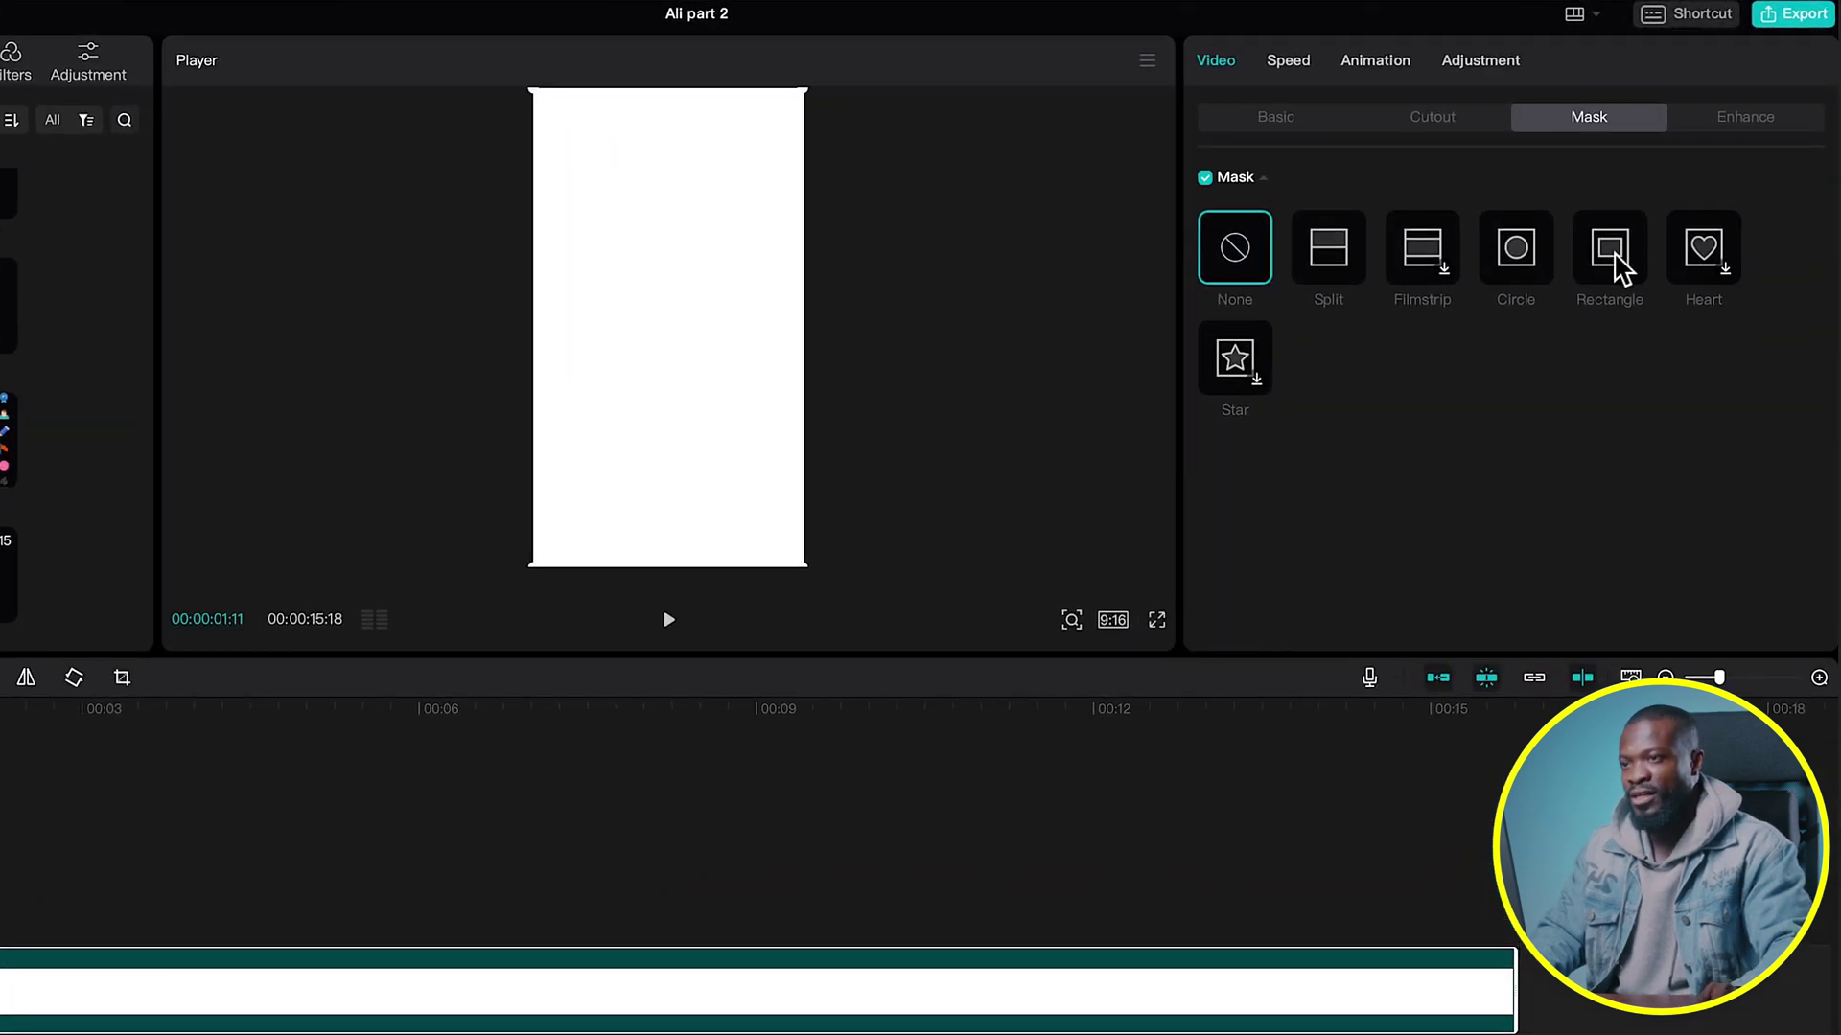
left_click(1611, 251)
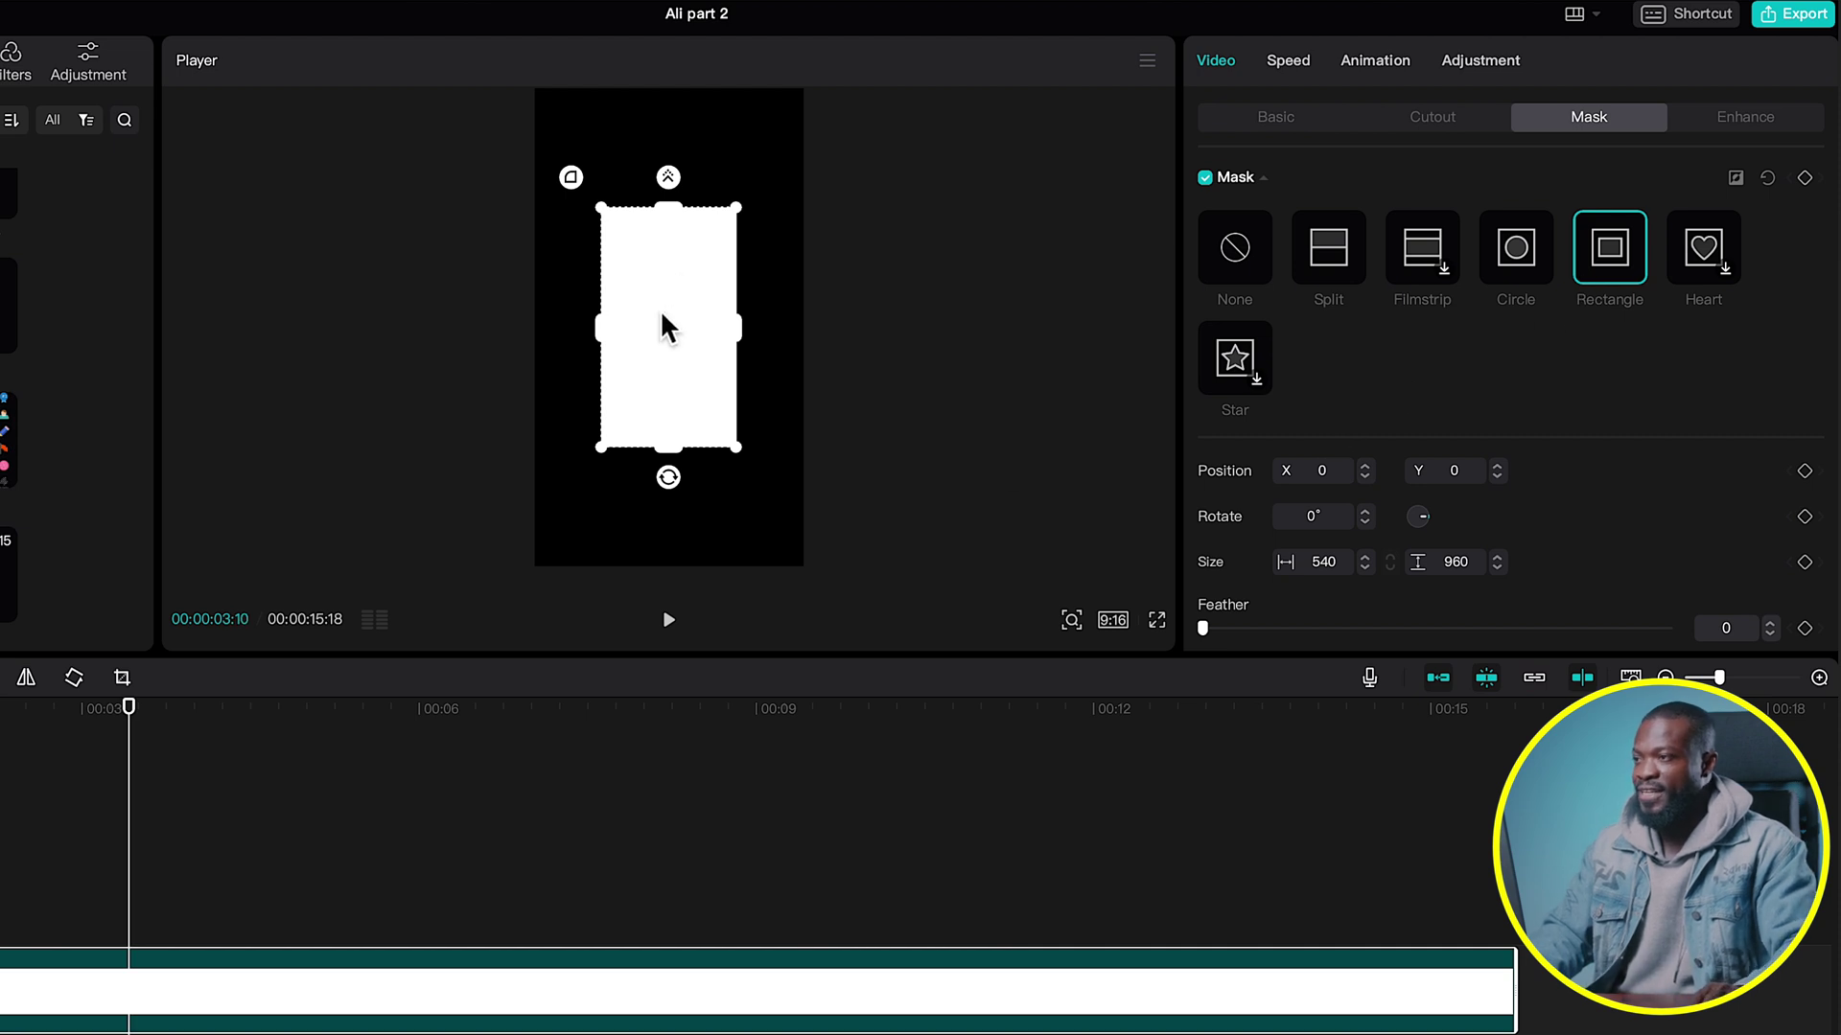
left_click(1312, 562)
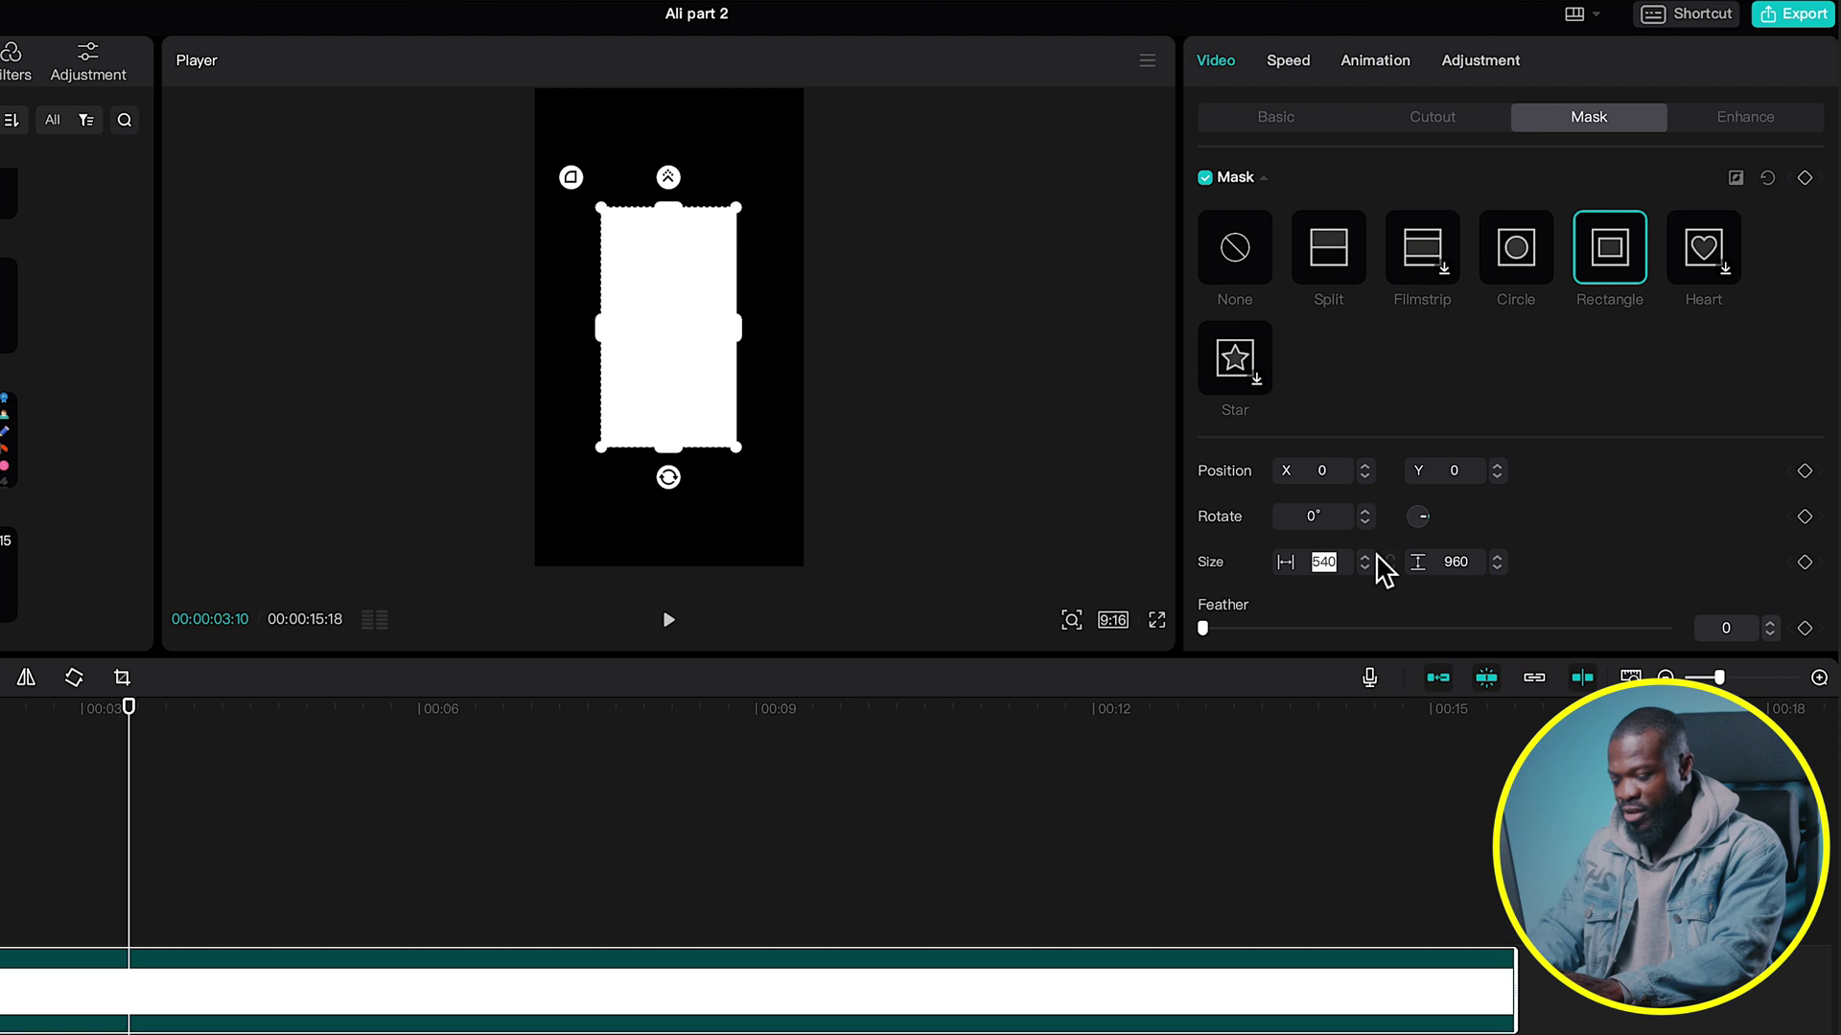
key("Return")
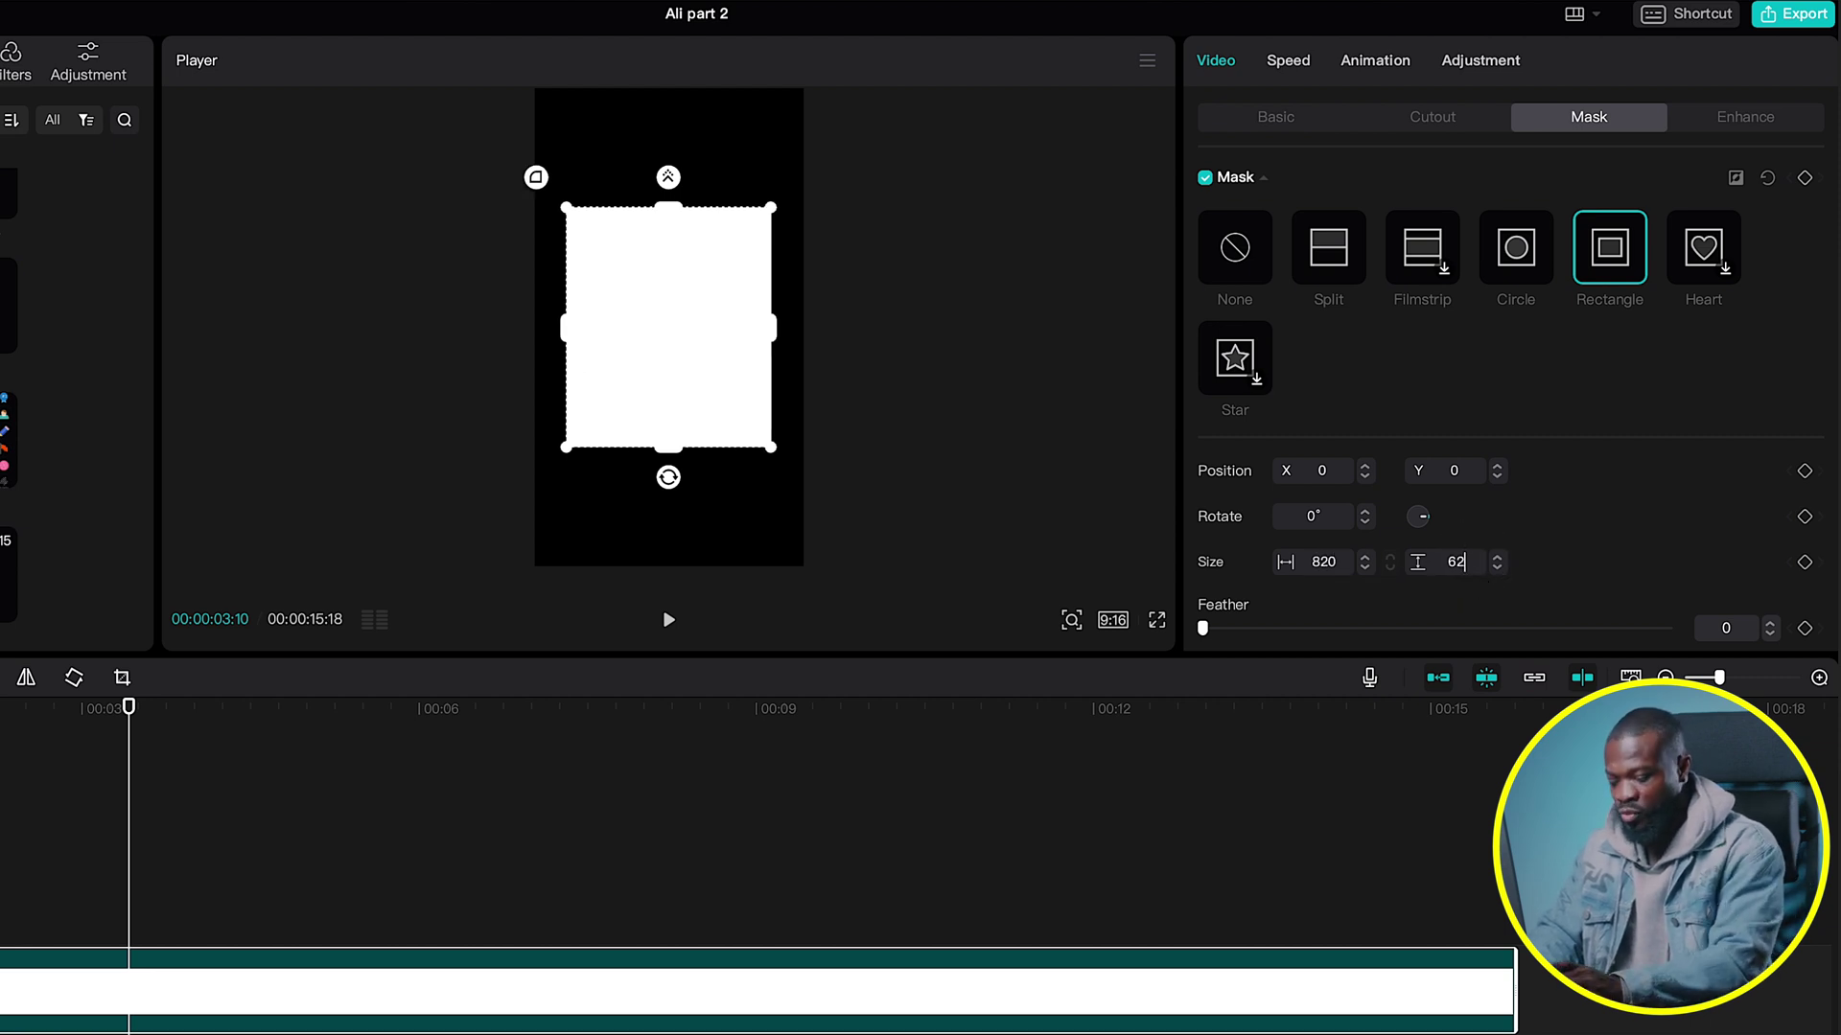
type("620")
key("Return")
Round the corners of the white card's rectangle mask by 30.
scroll(1336, 481, "down", 2)
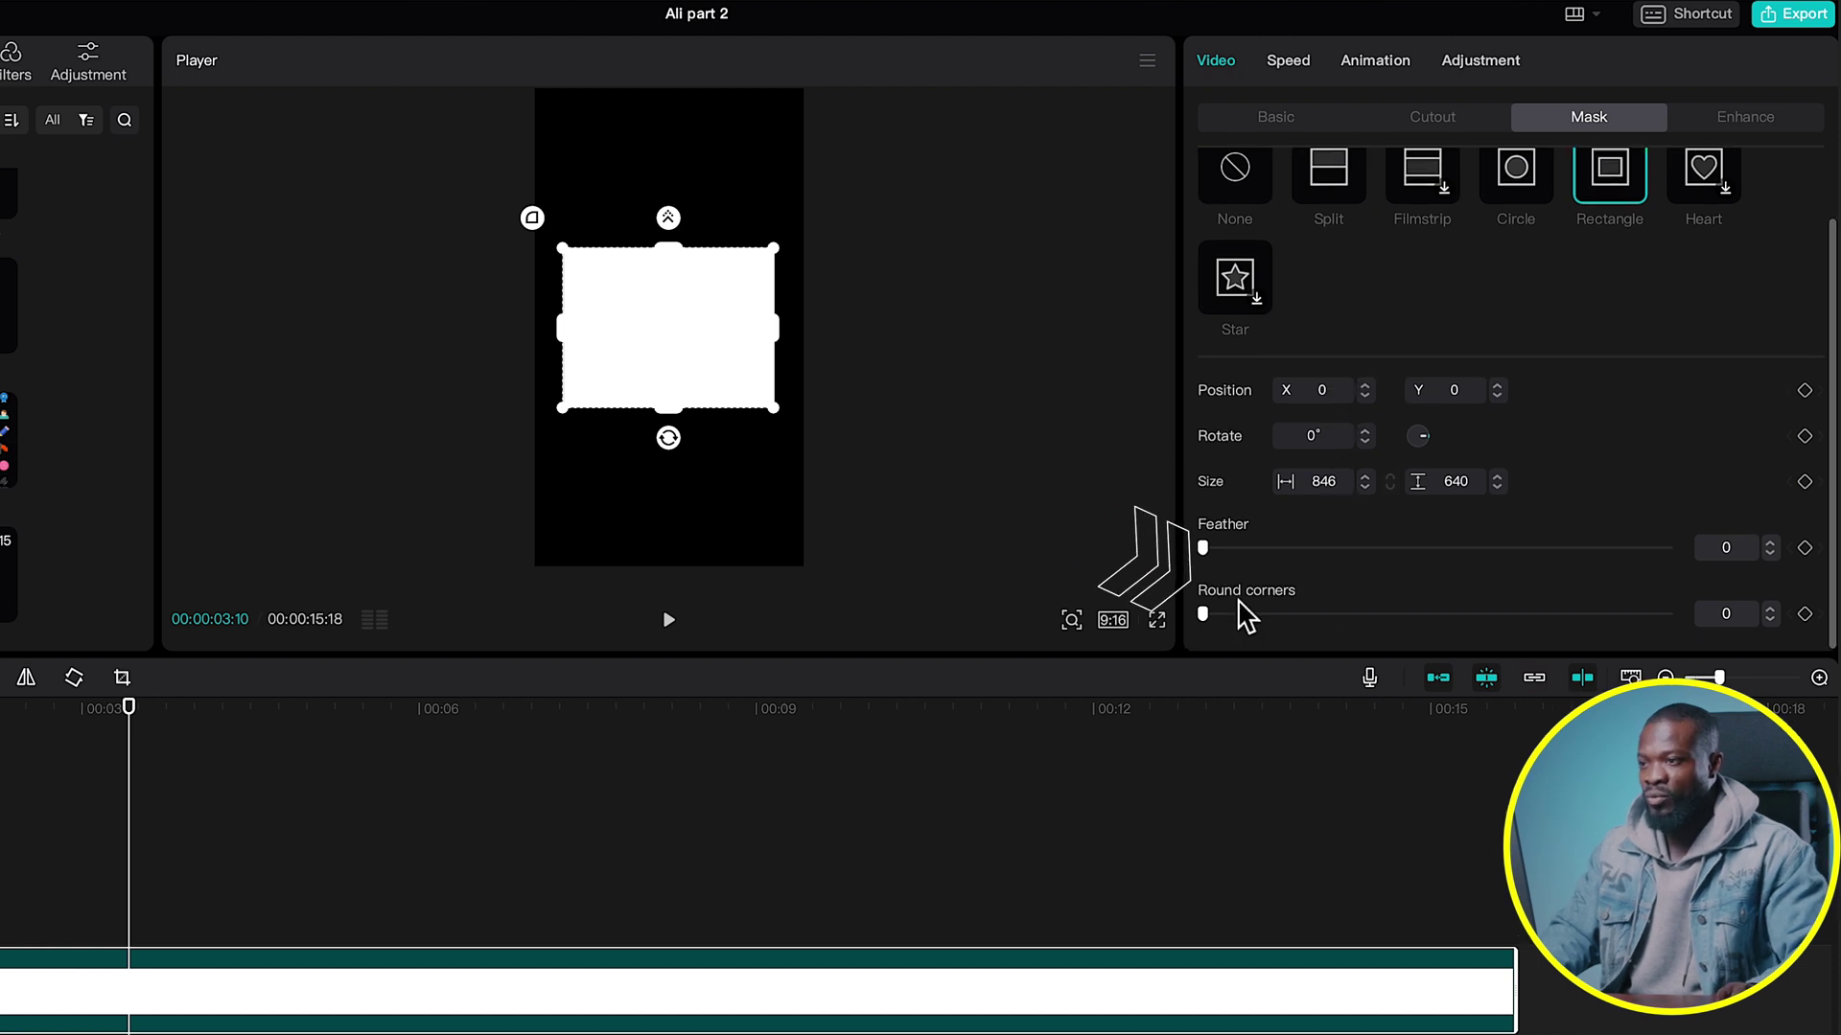
left_click(1717, 614)
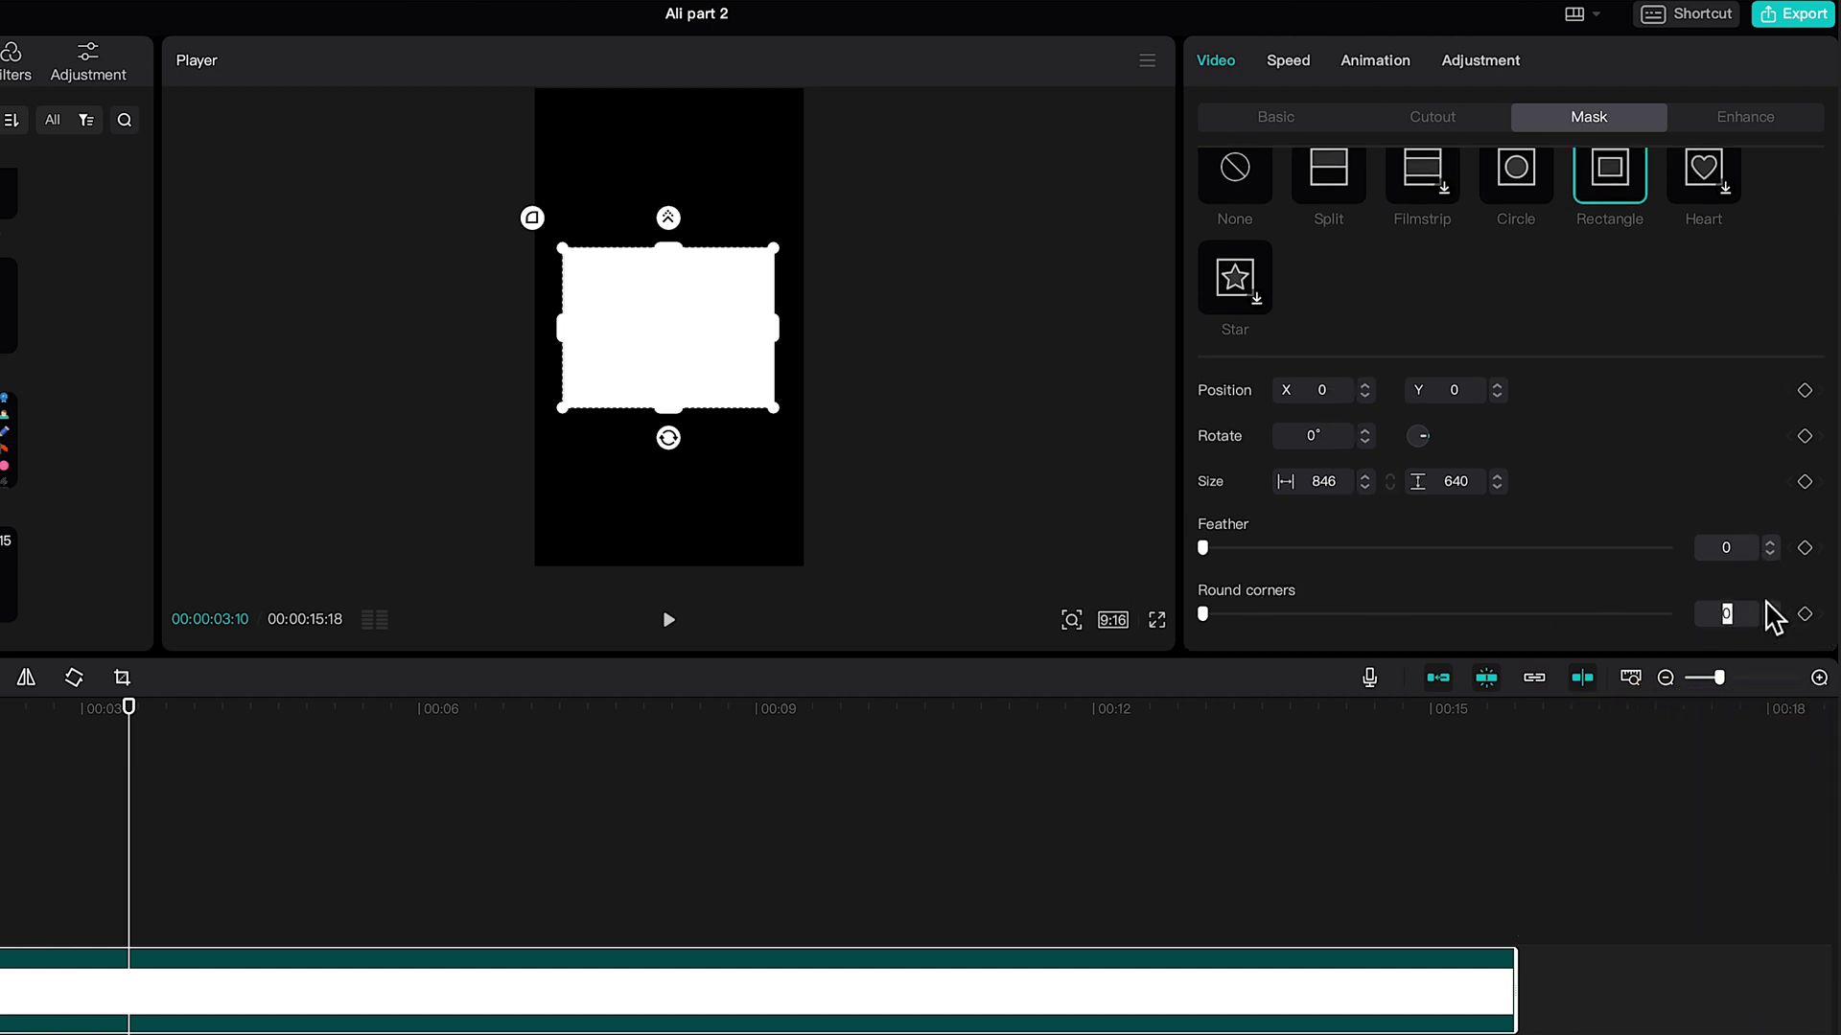
key("Return")
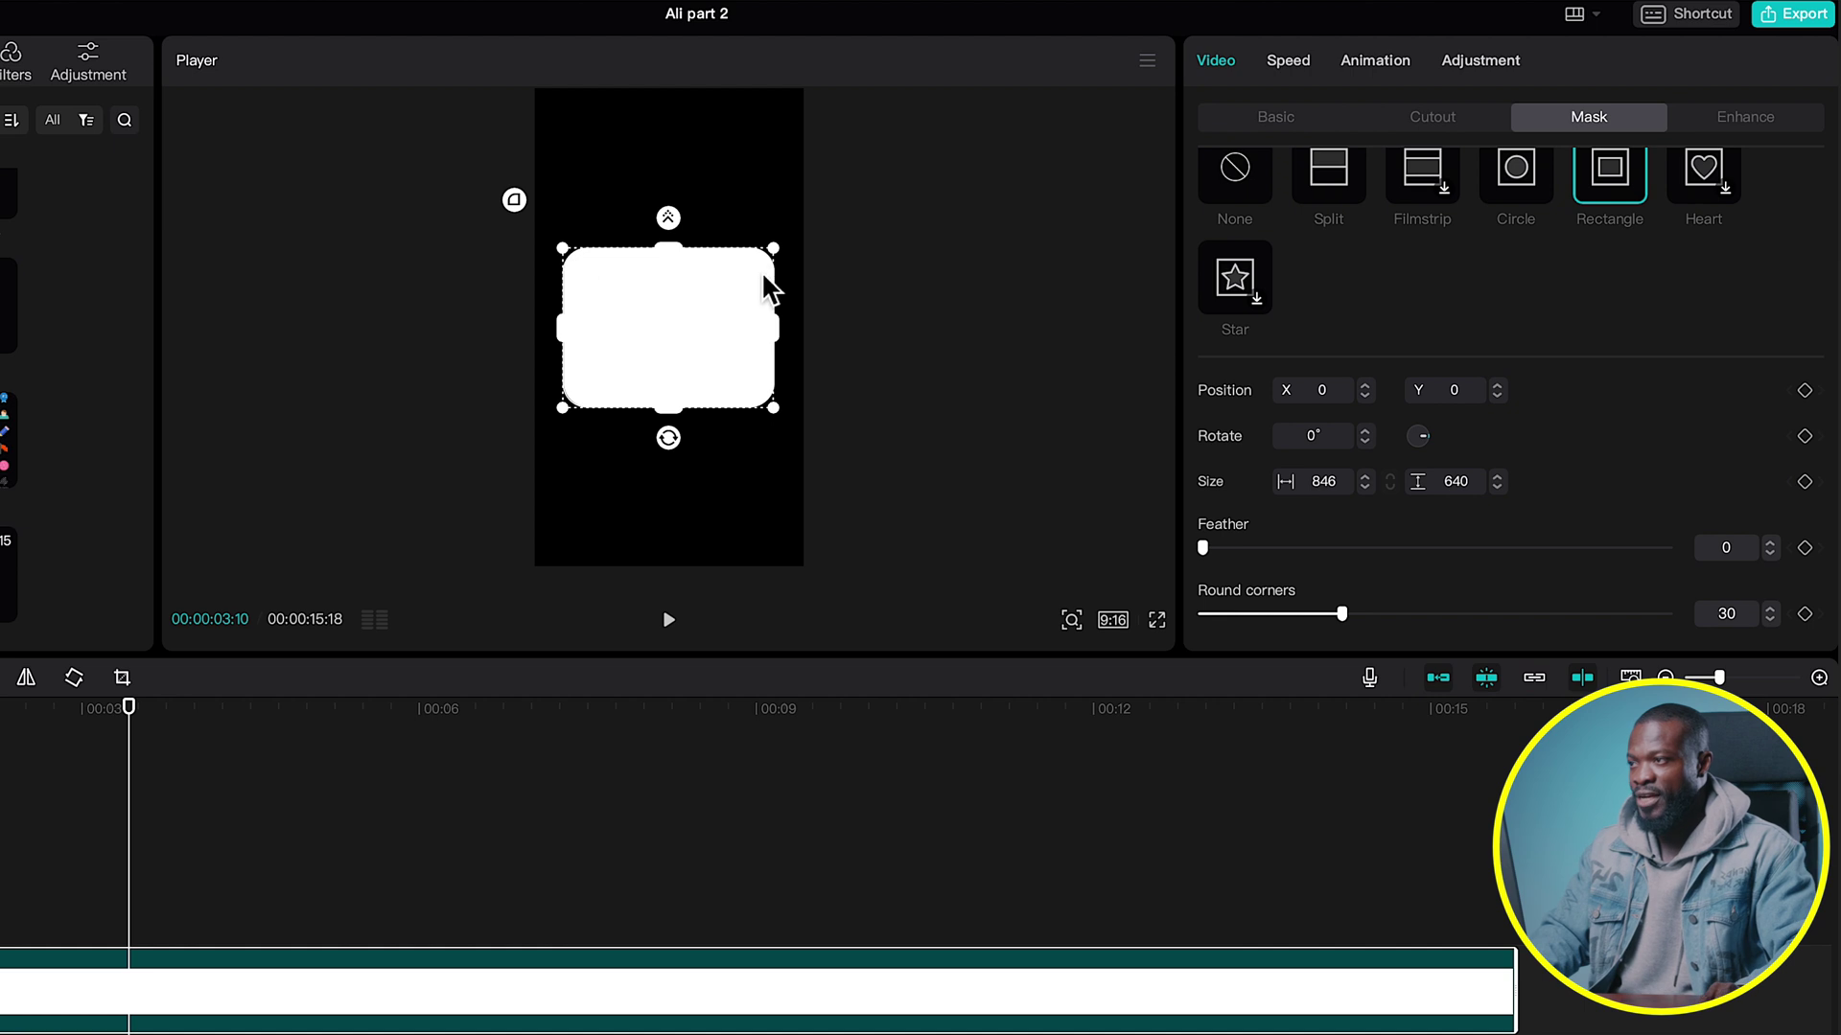
Set the canvas behind the rounded white card to a solid dark green color.
left_click(1277, 117)
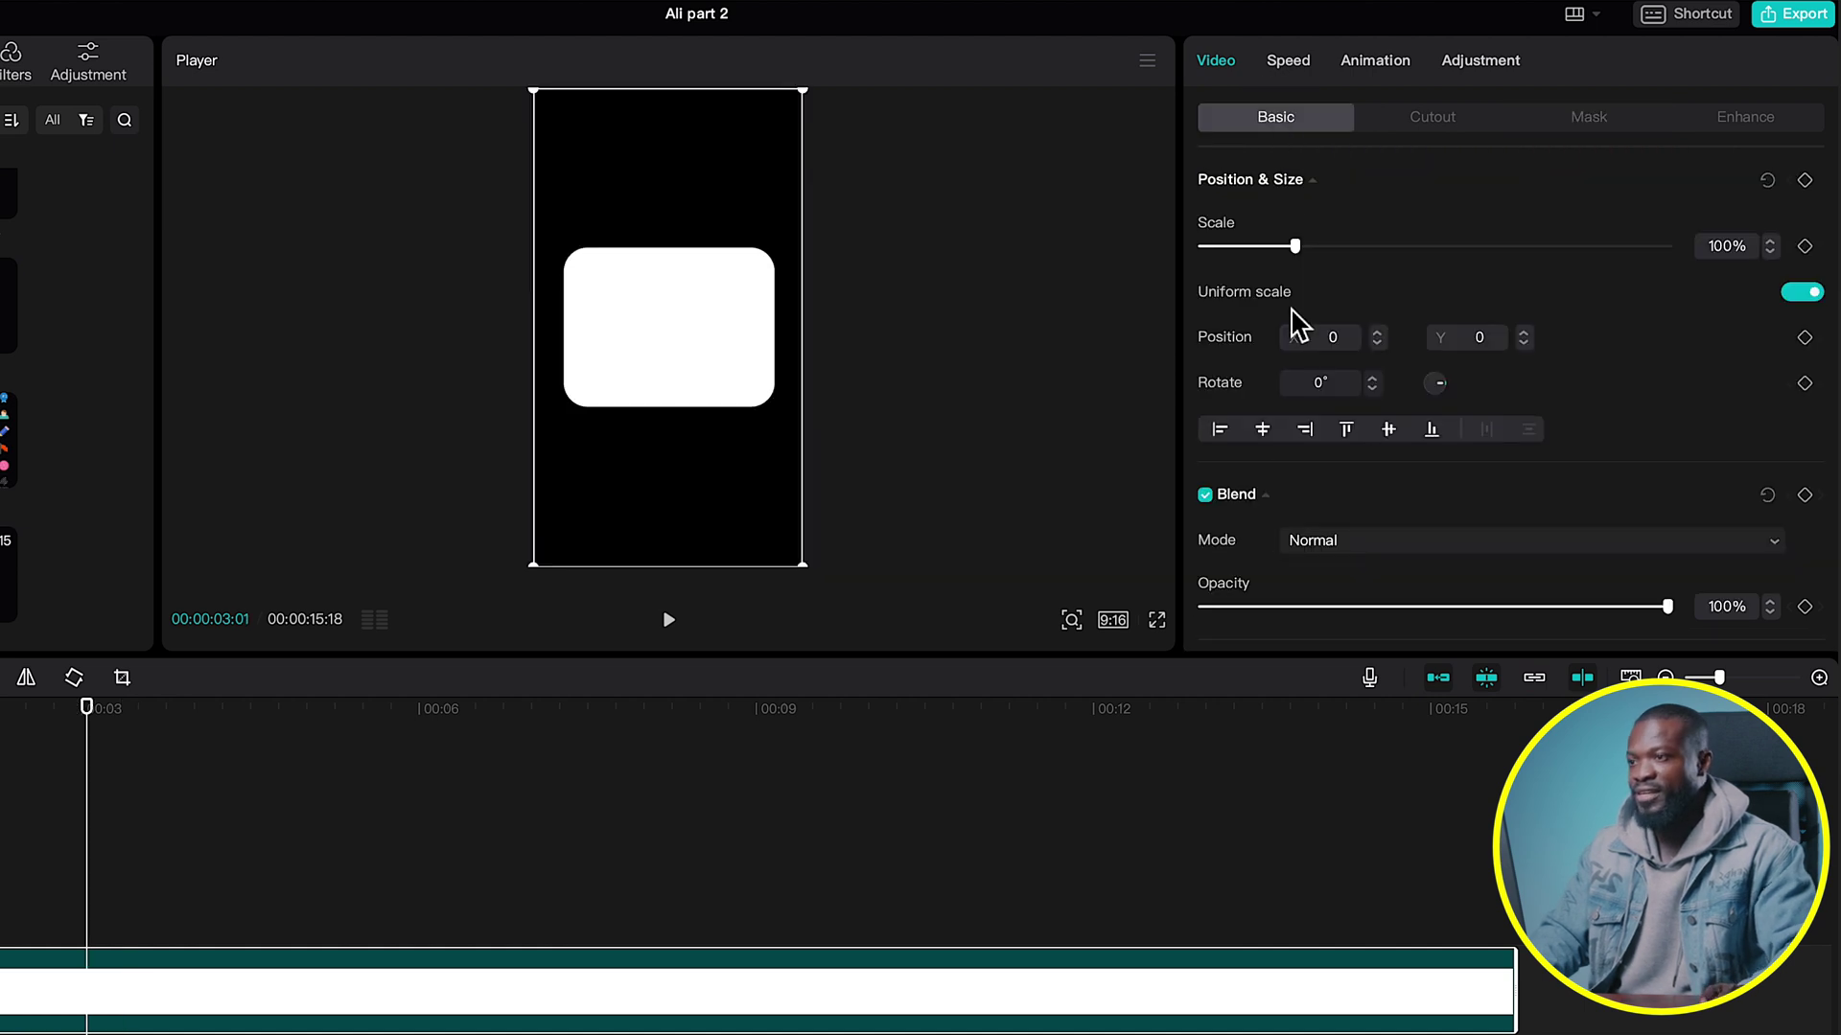
scroll(1299, 431, "down", 10)
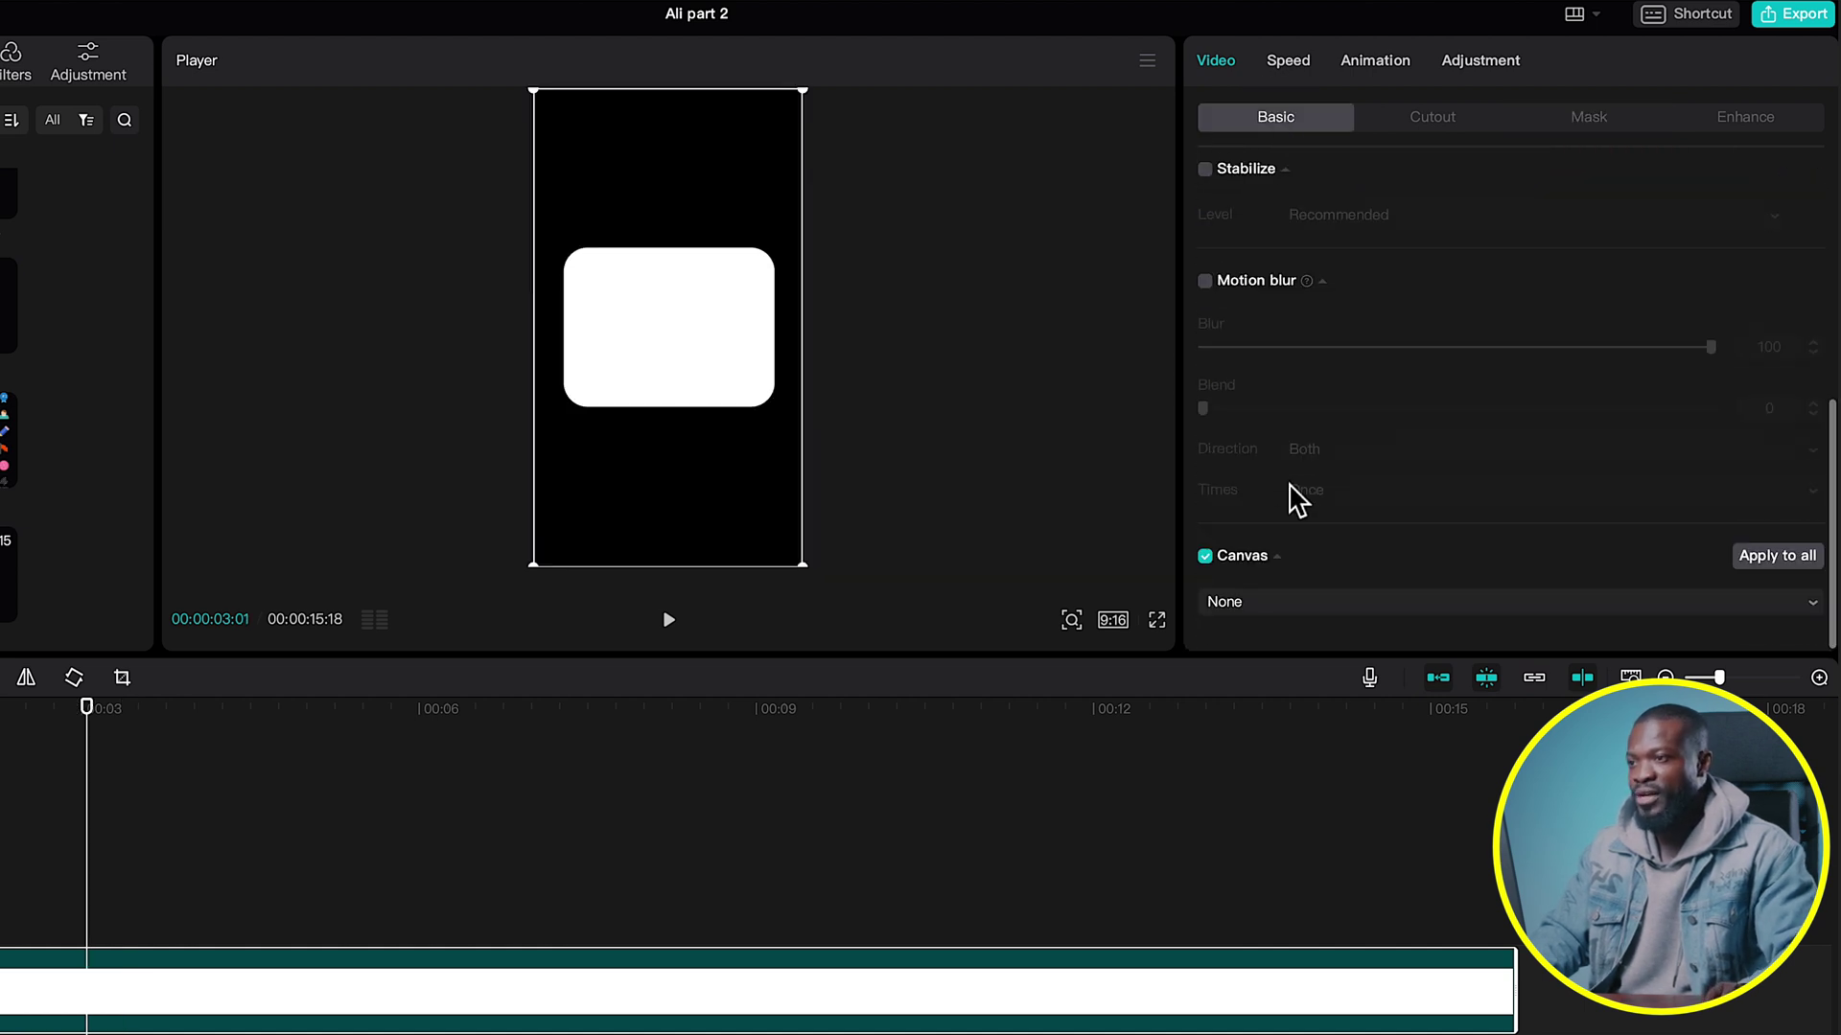
left_click(1237, 614)
left_click(1263, 732)
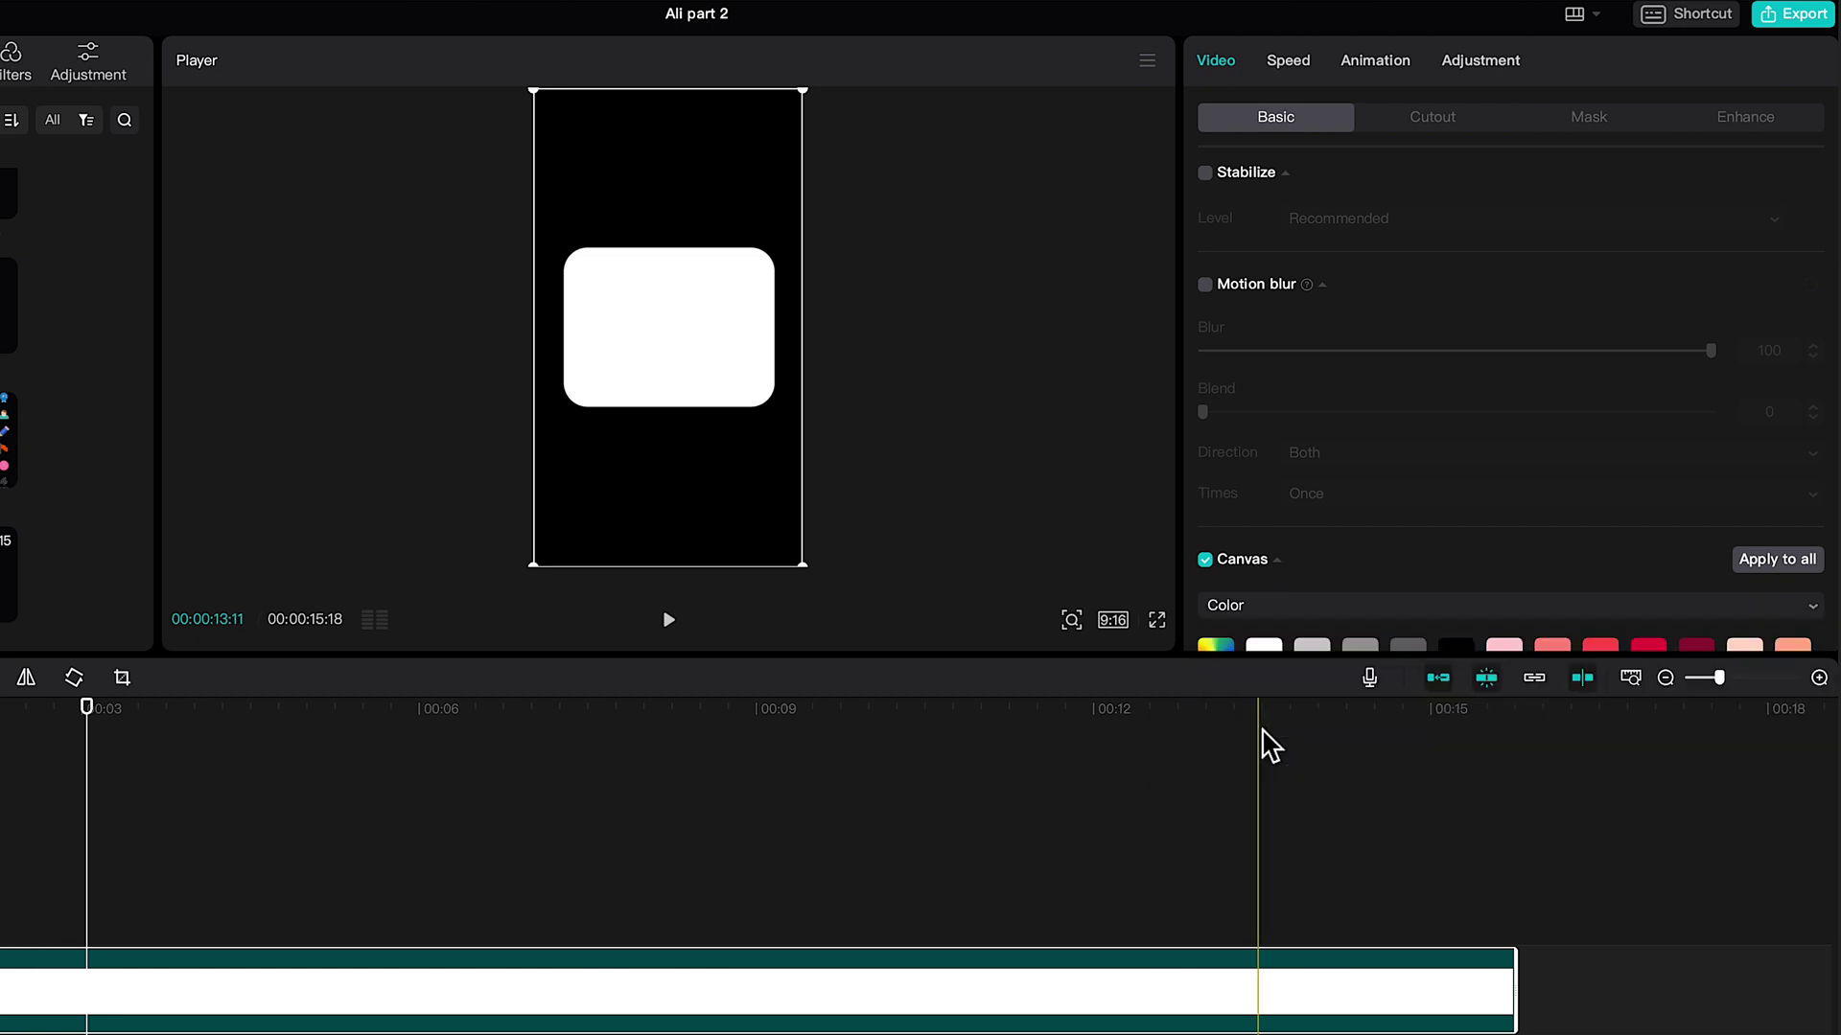
scroll(1335, 534, "down", 5)
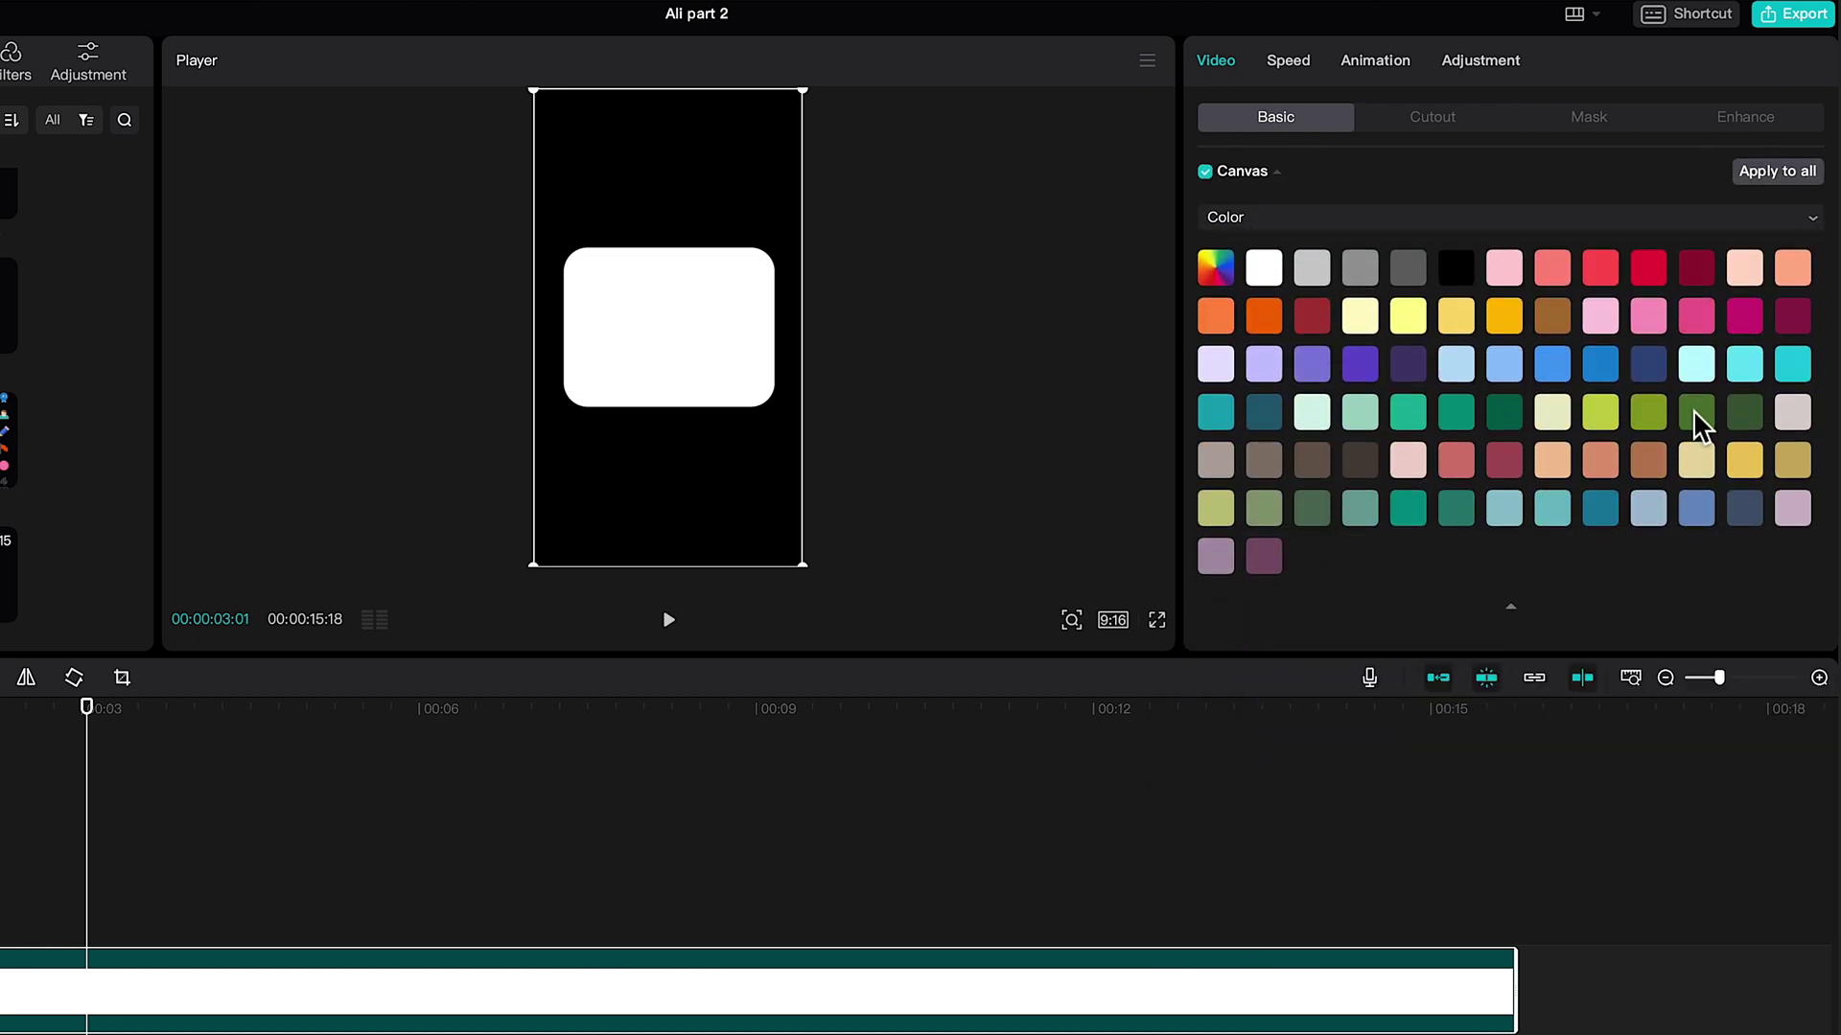
left_click(1689, 416)
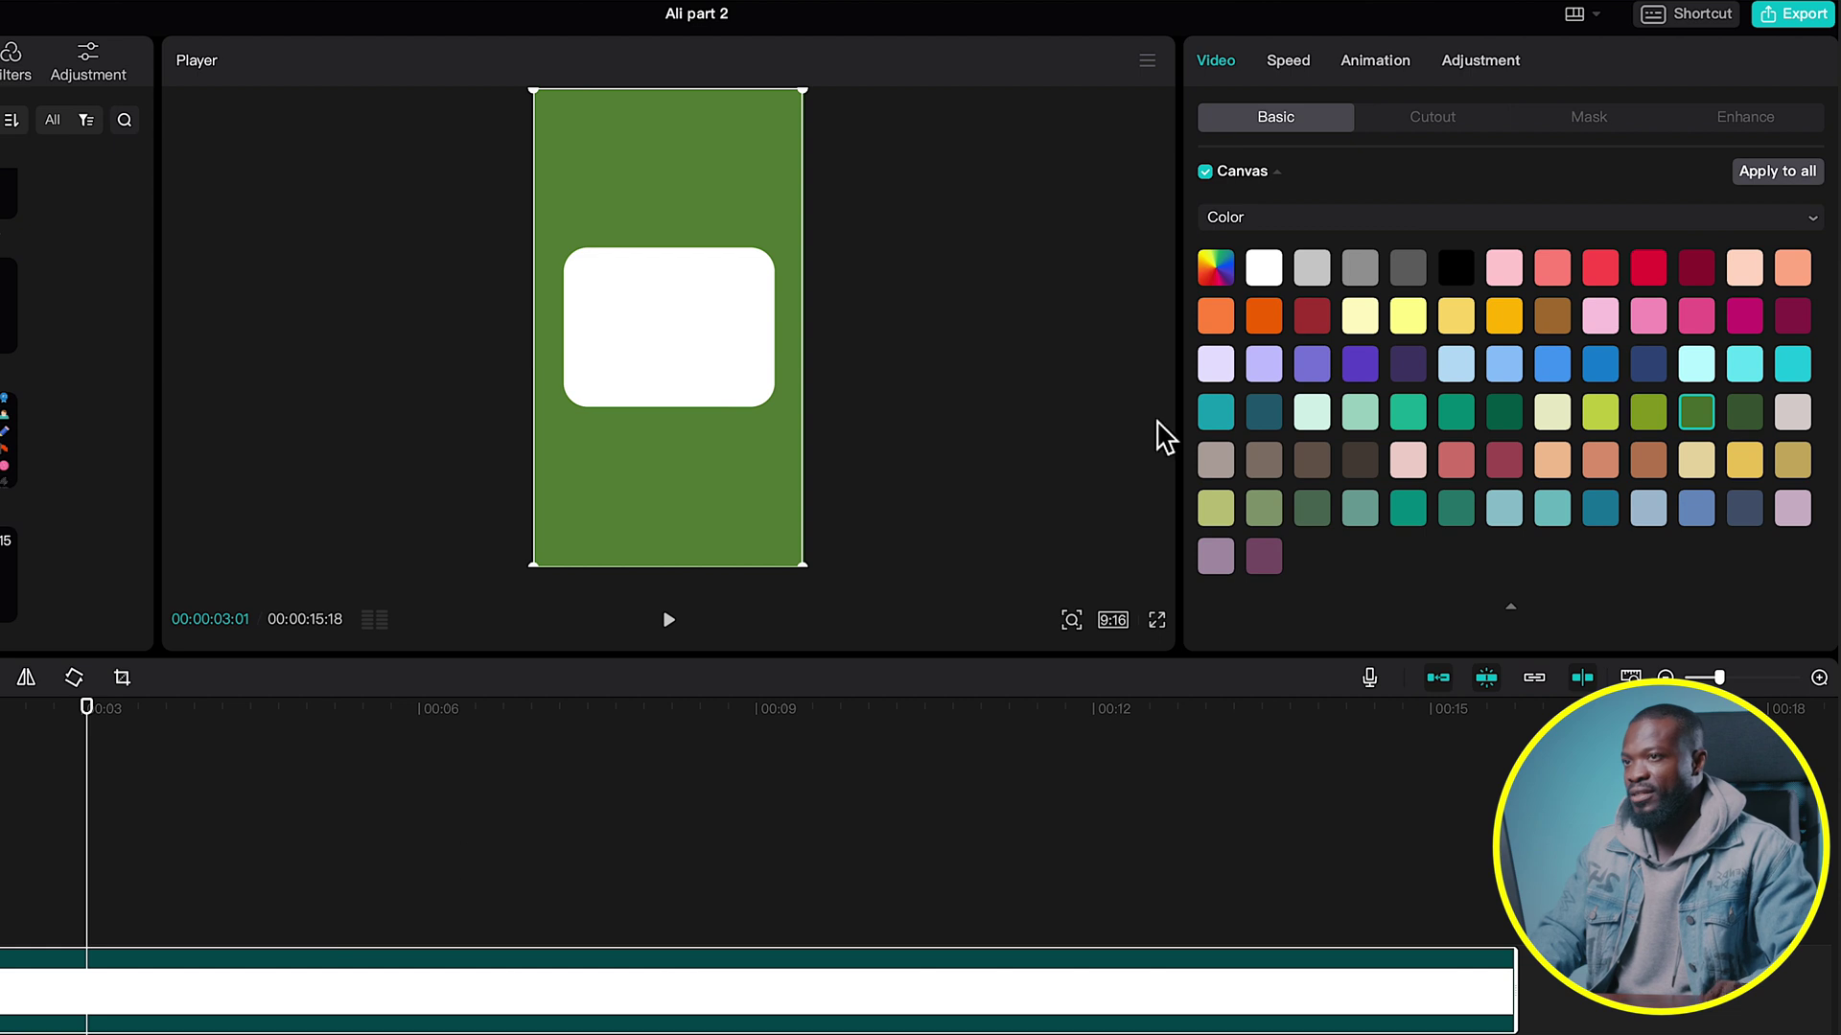
Export the green-background card video as "white rec 2" to the Images folder and check the exported file there.
left_click(1791, 17)
left_click(938, 340)
type("whit")
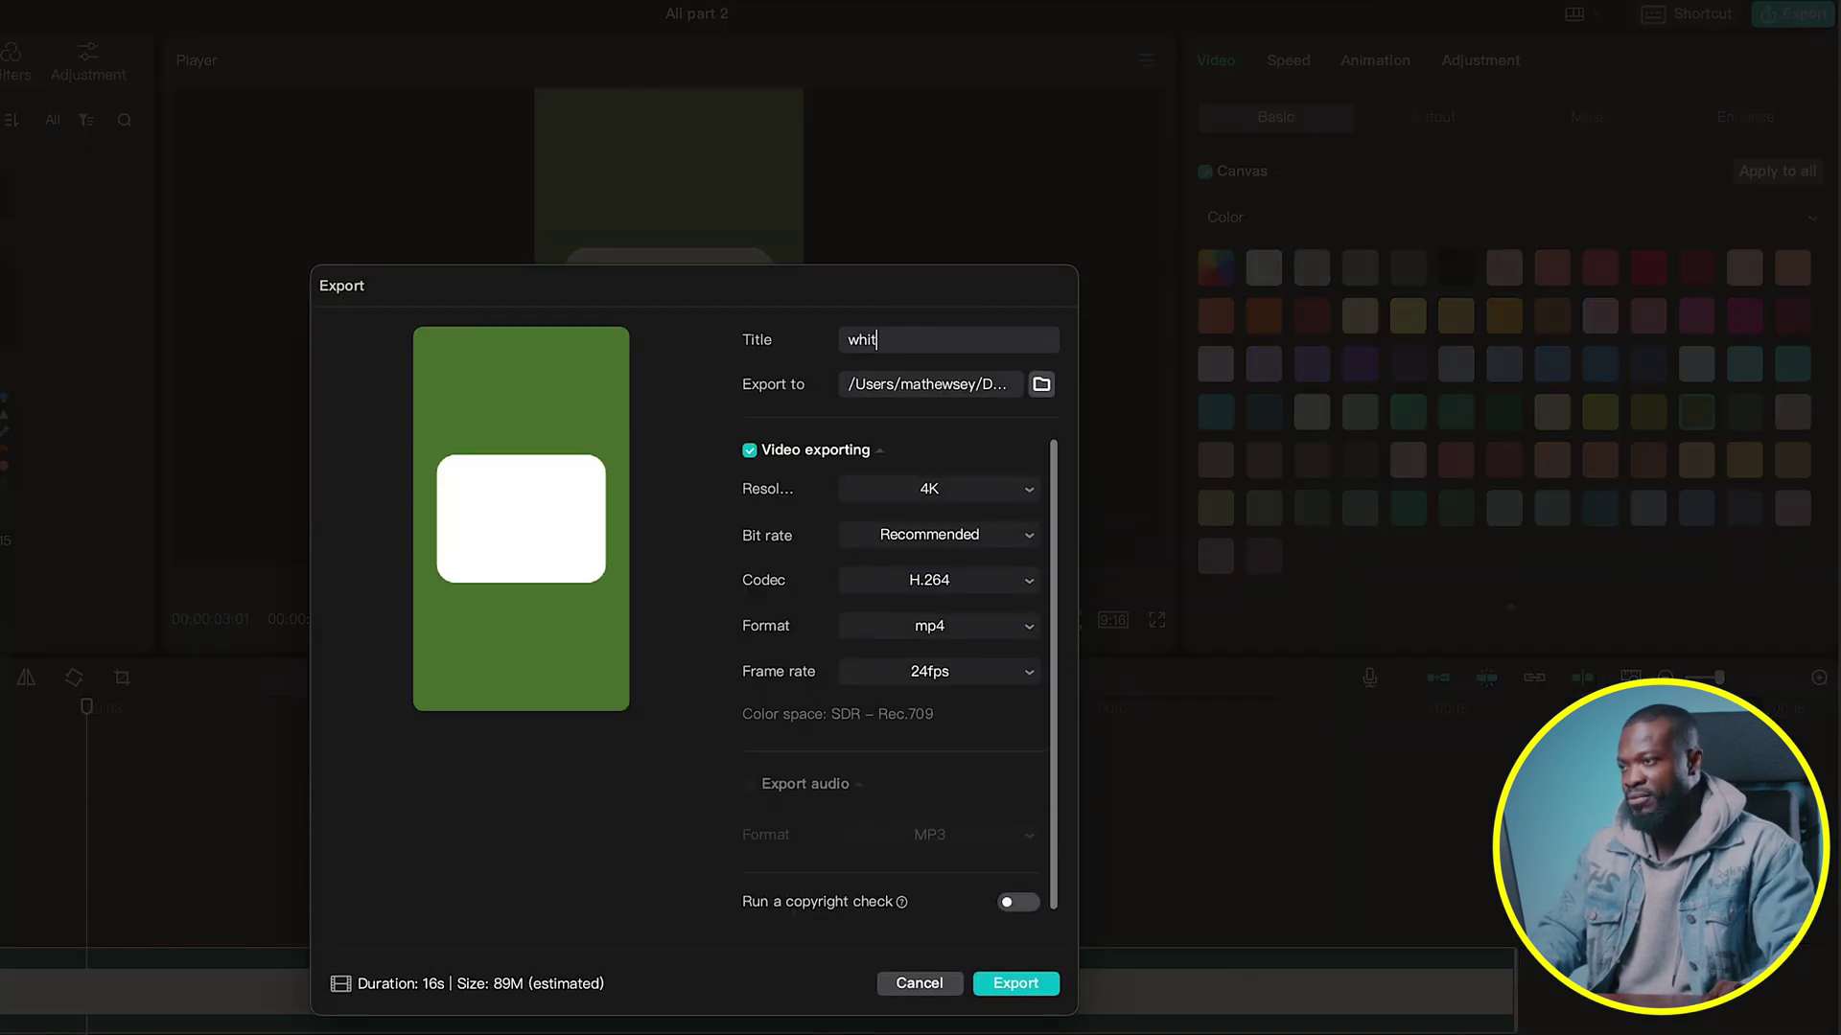
left_click(1051, 388)
left_click(731, 444)
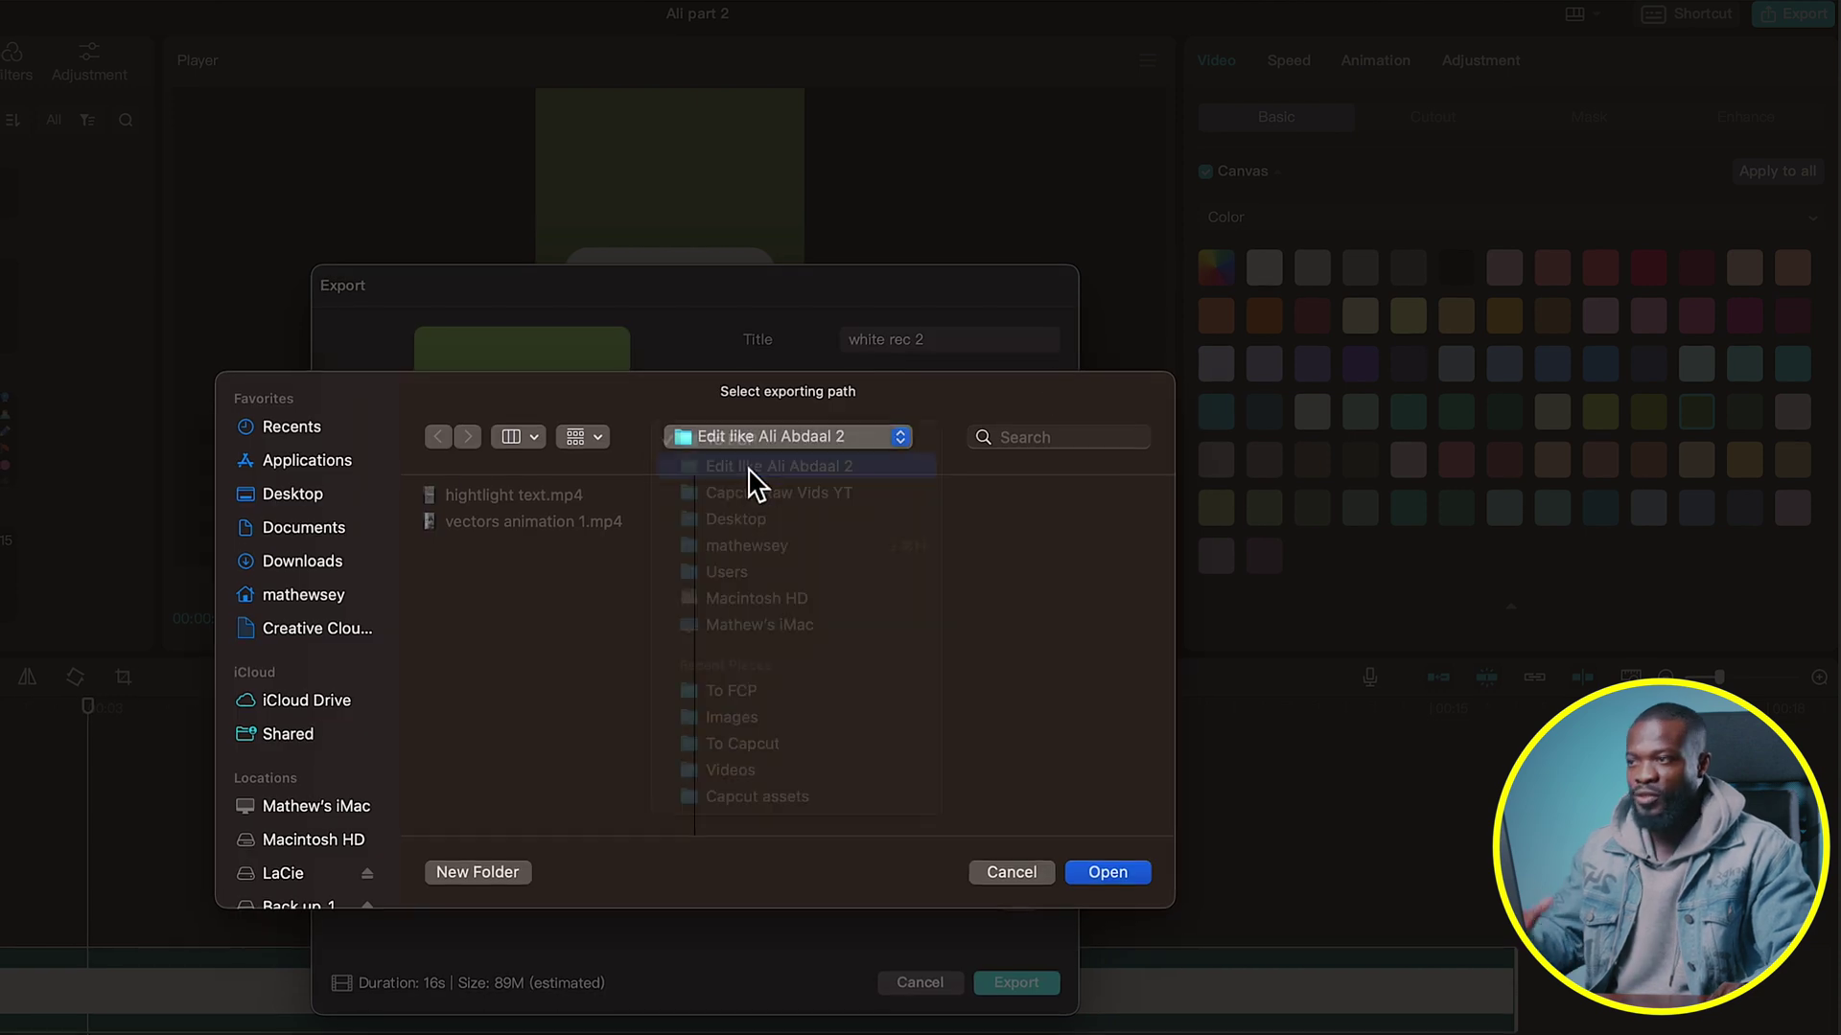
left_click(752, 469)
left_click(963, 571)
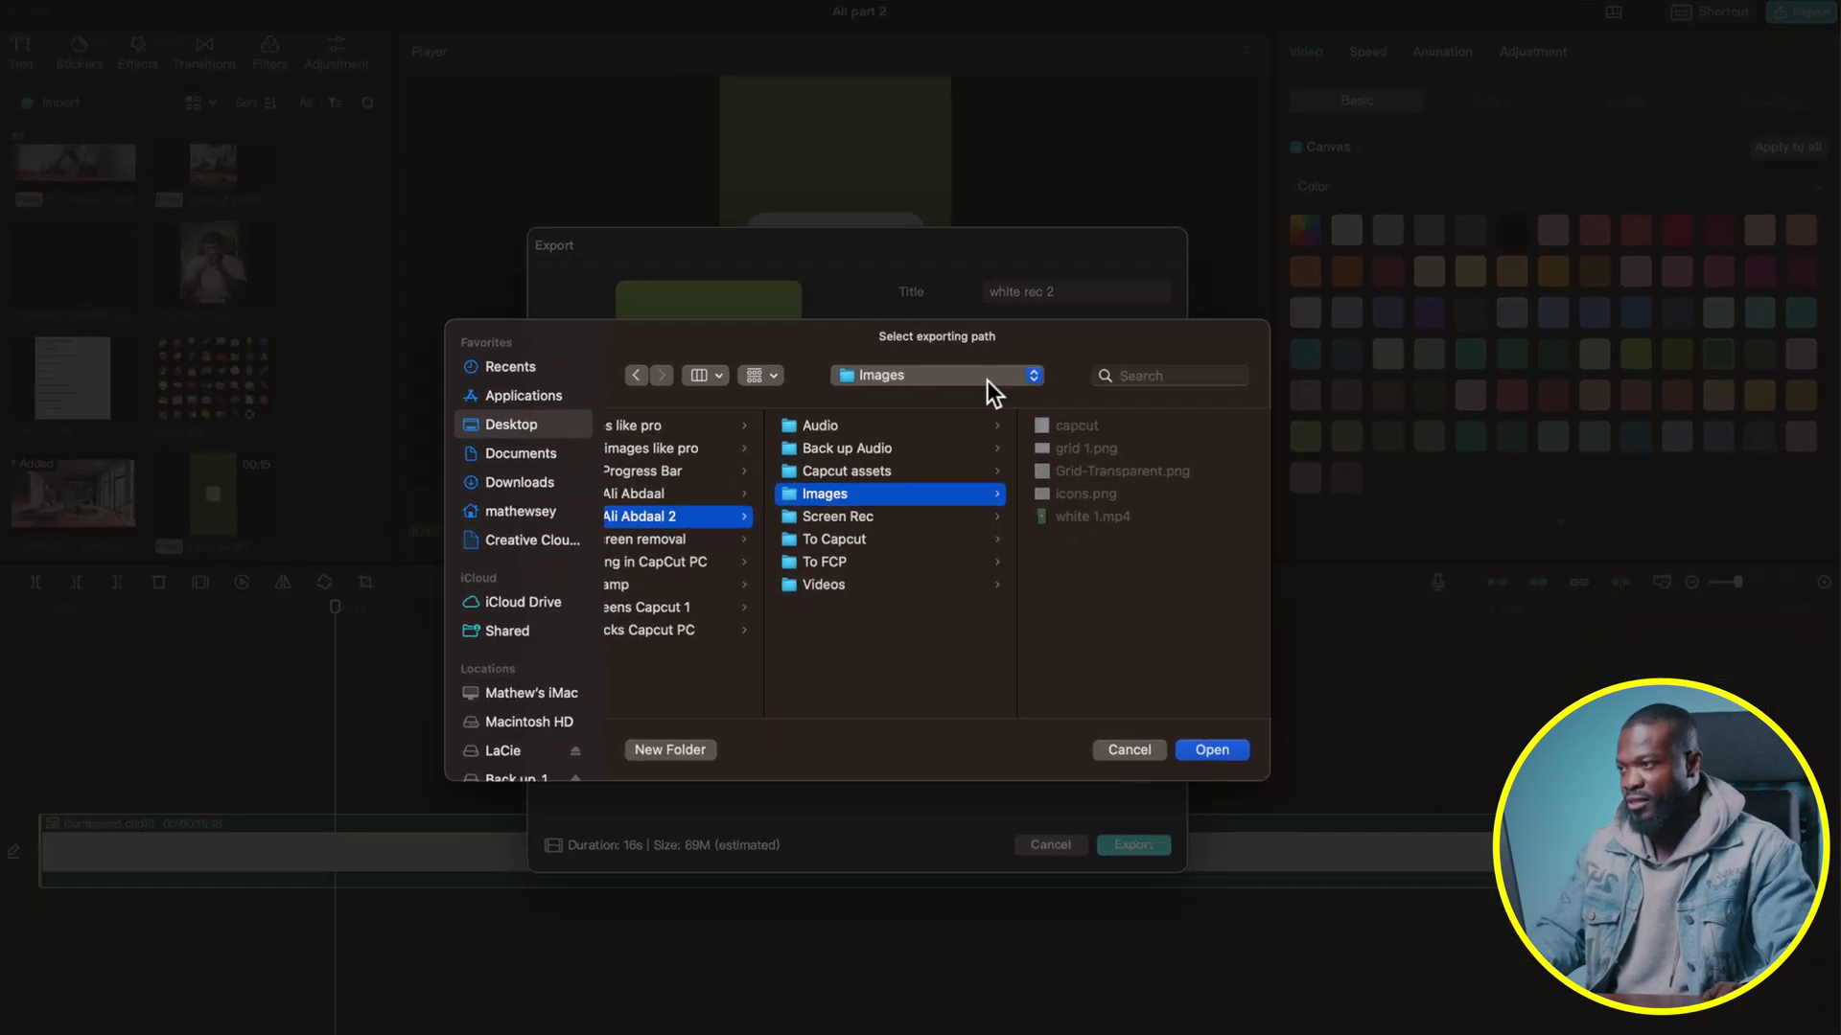
key("Return")
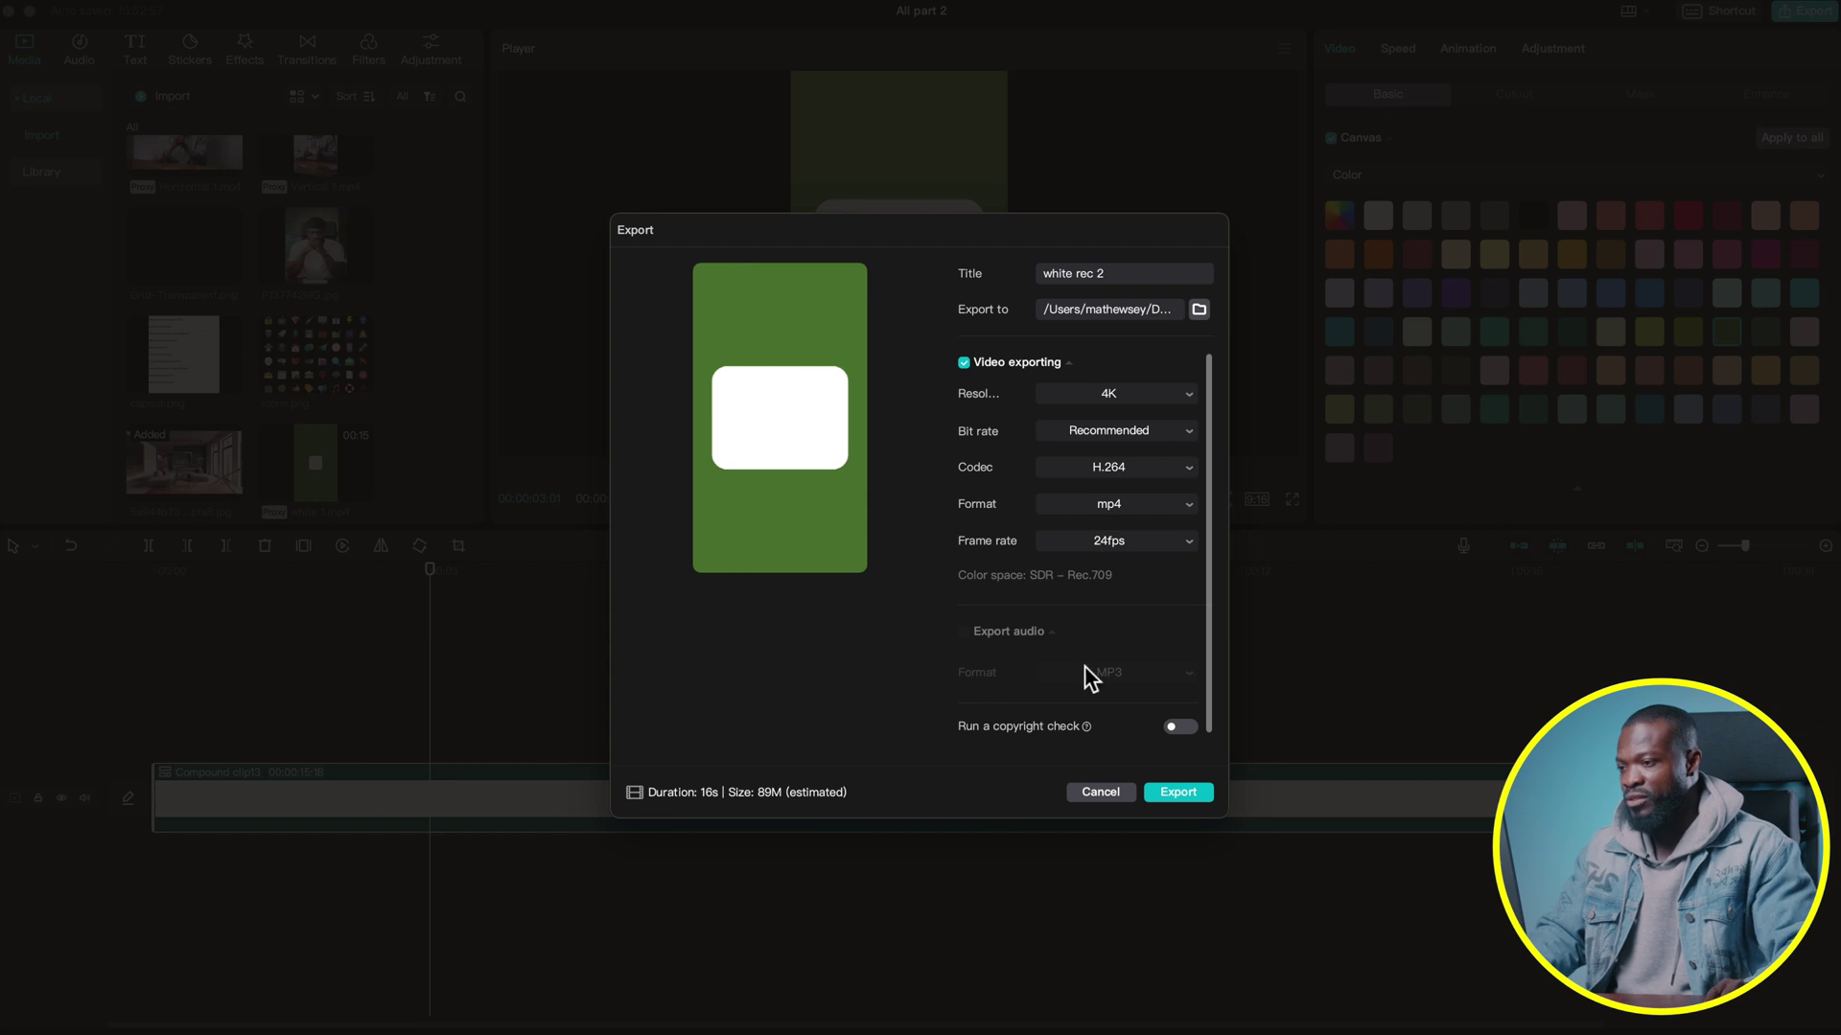
left_click(1170, 796)
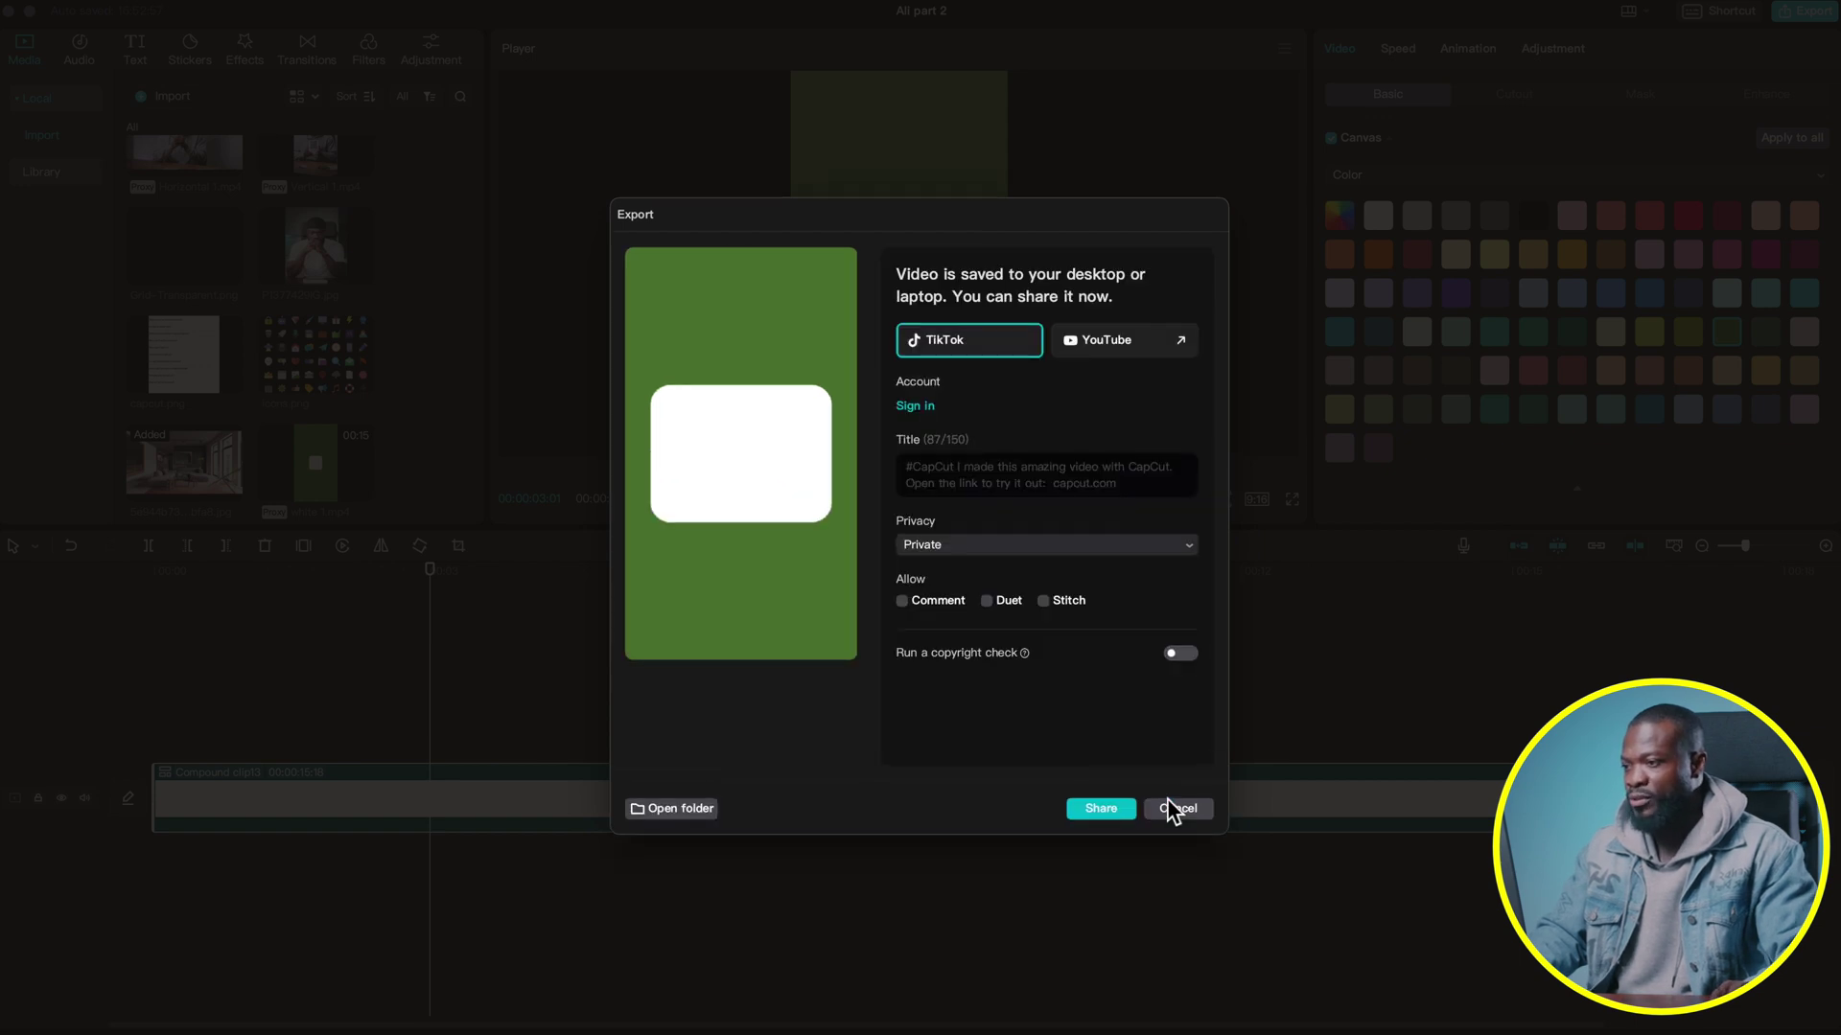
left_click(670, 810)
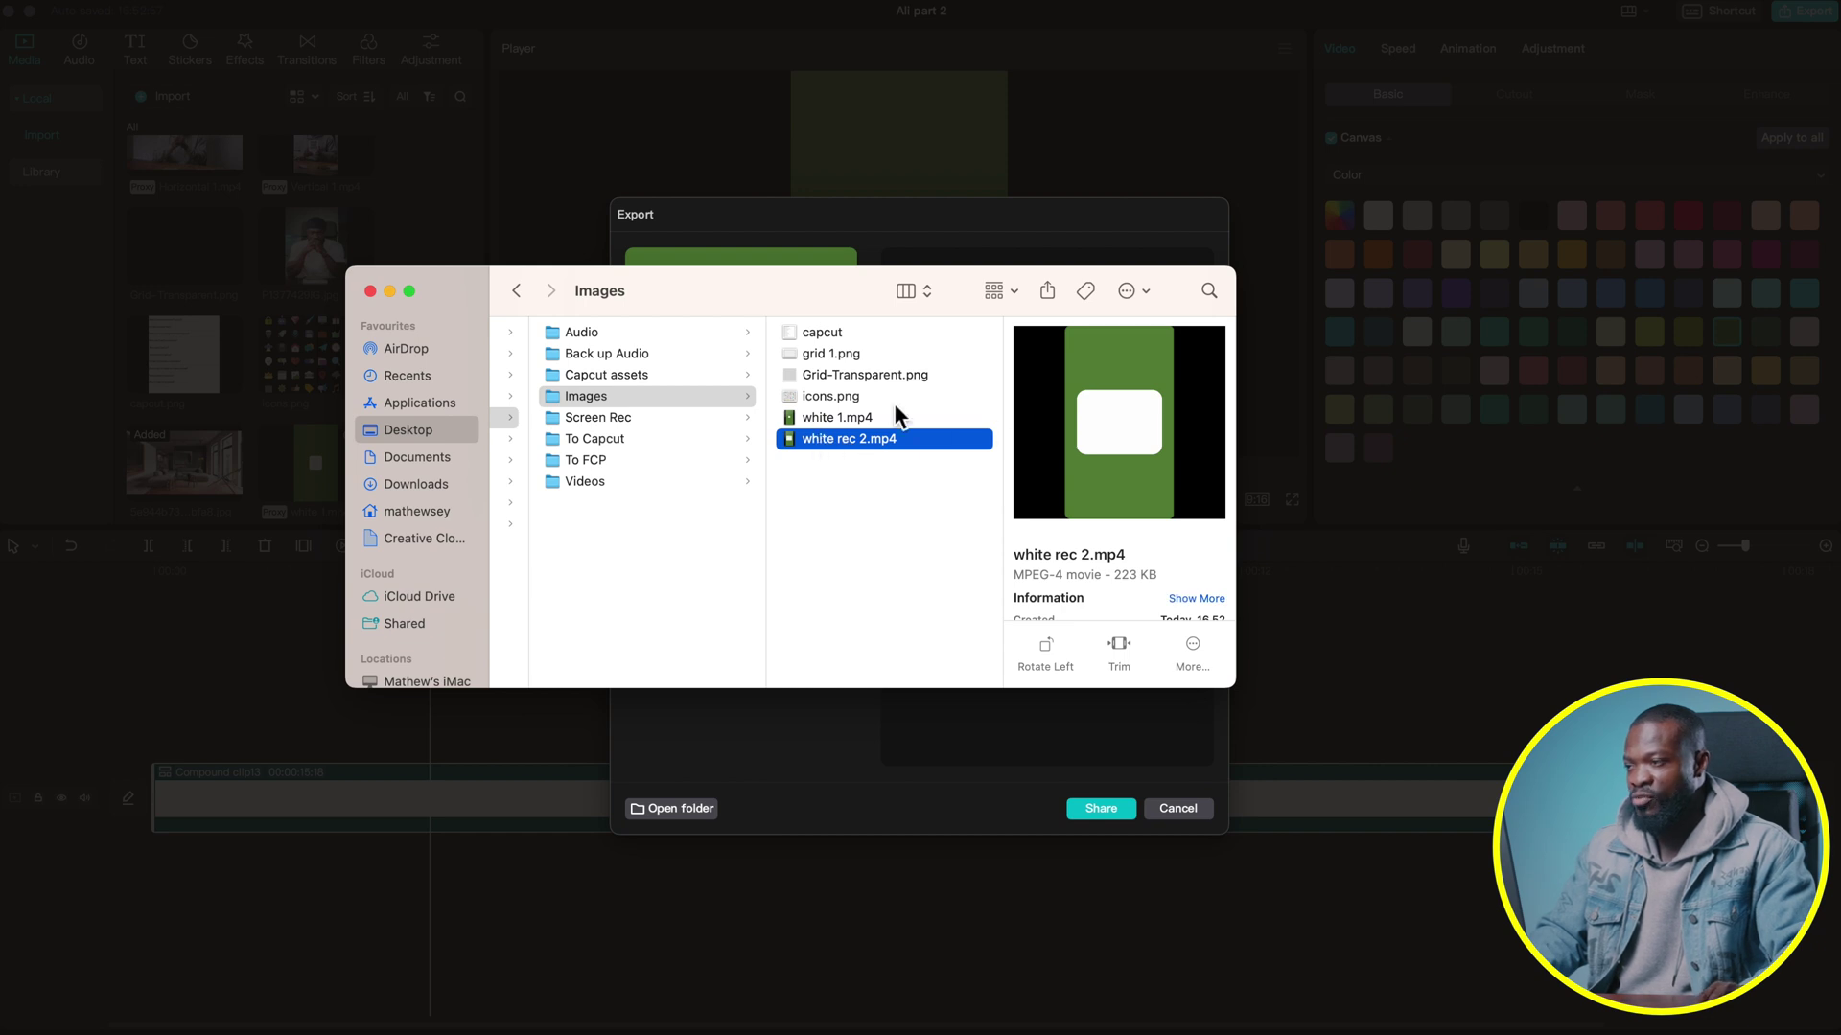
left_click(550, 795)
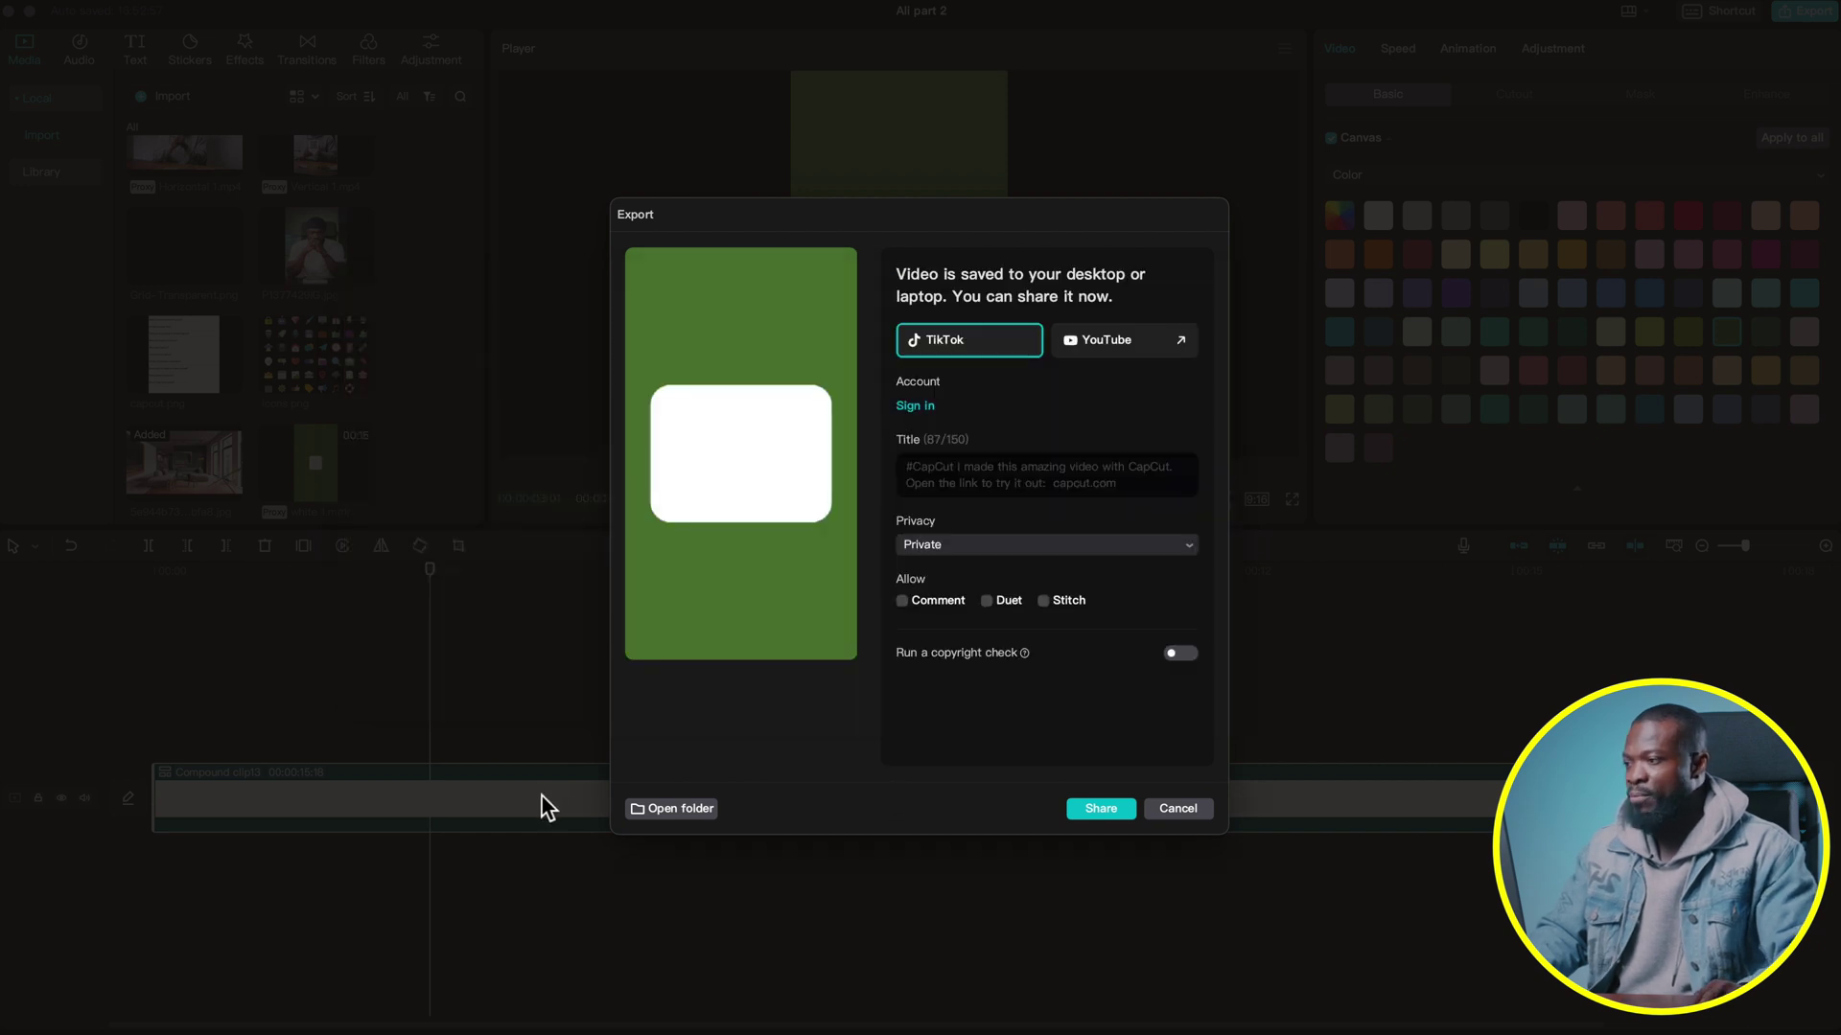
left_click(1174, 809)
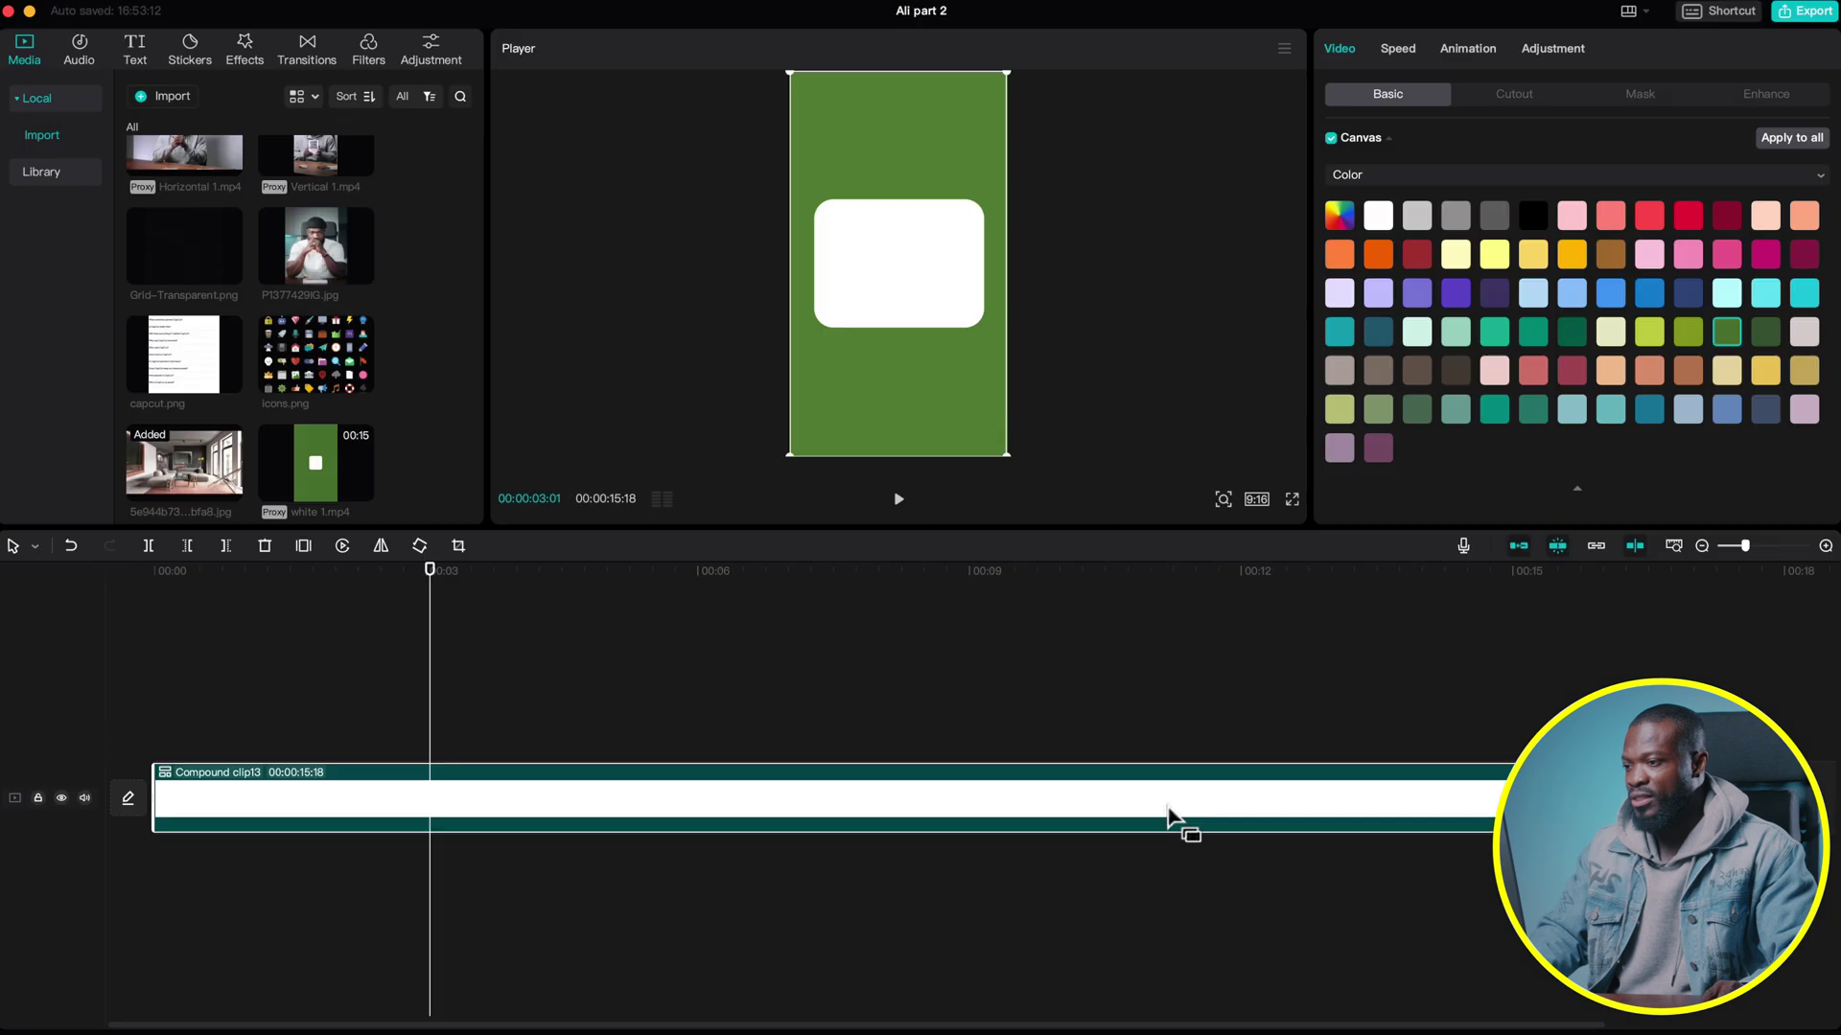
Delete the white card compound clip from the timeline and import white rec 2.mp4 into the project media.
key("Delete")
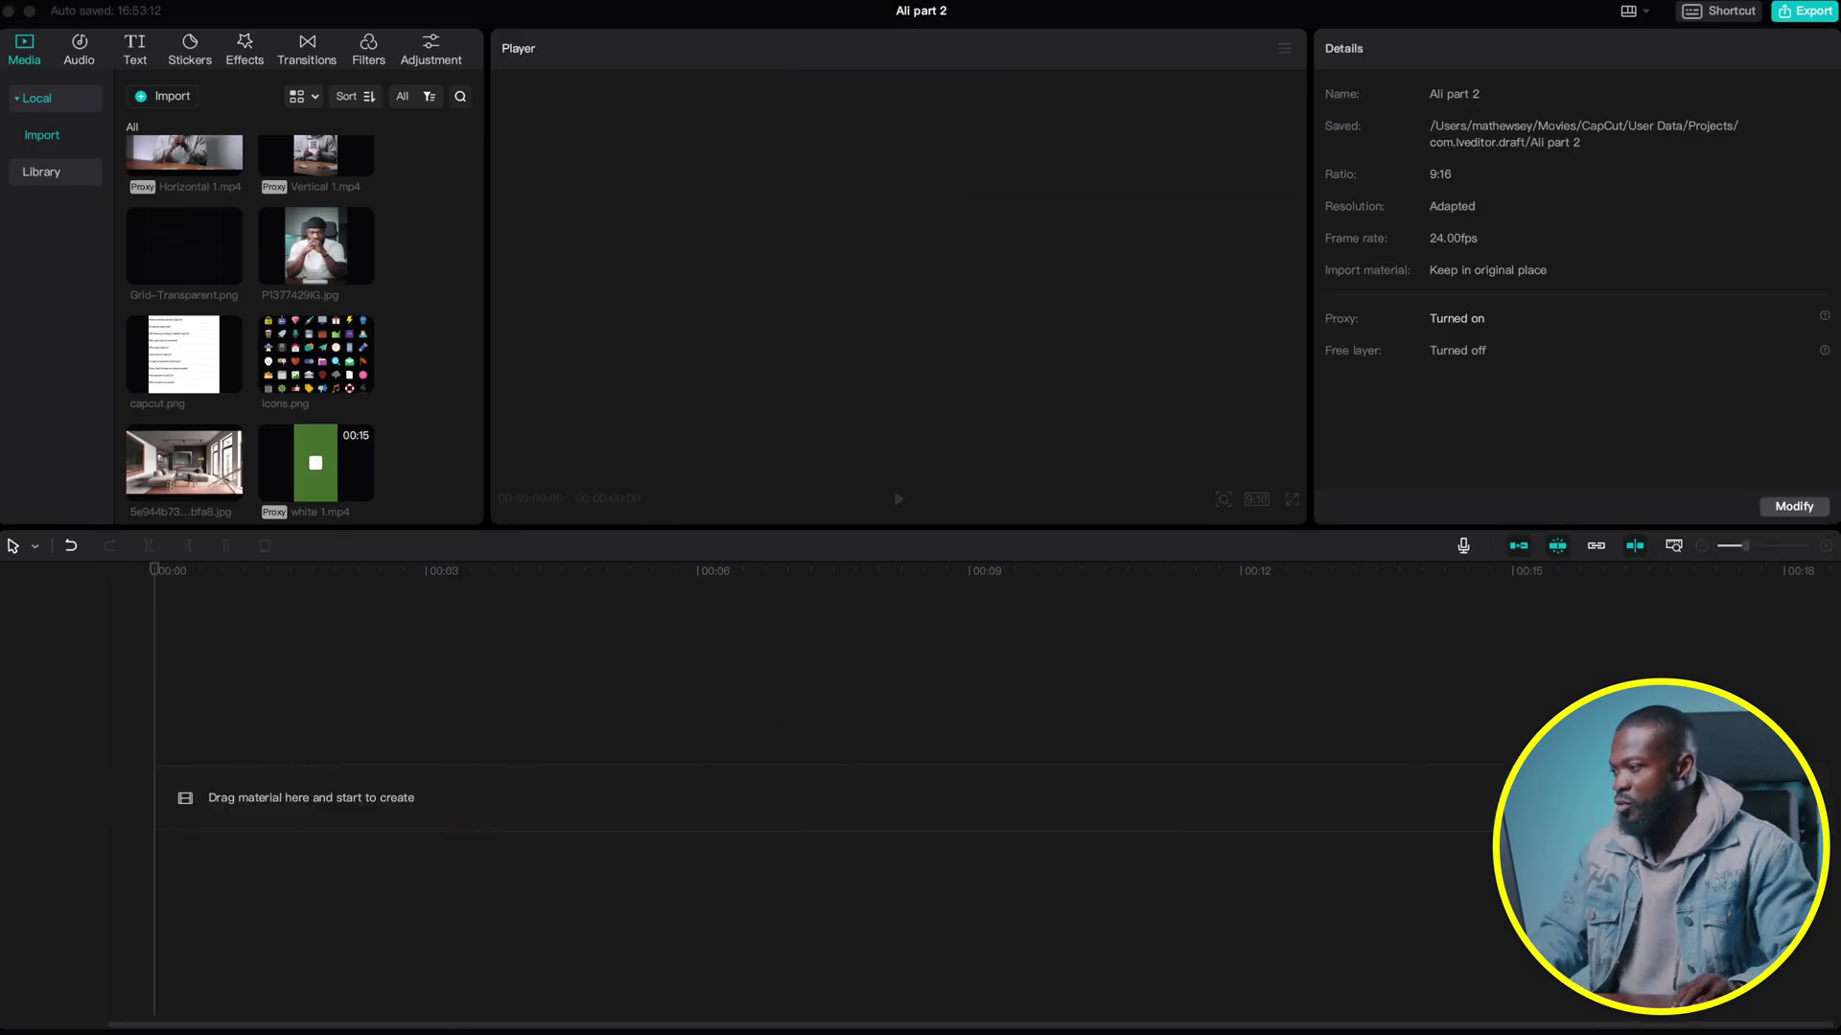
key("super+Tab")
left_click_drag(969, 431, 463, 225)
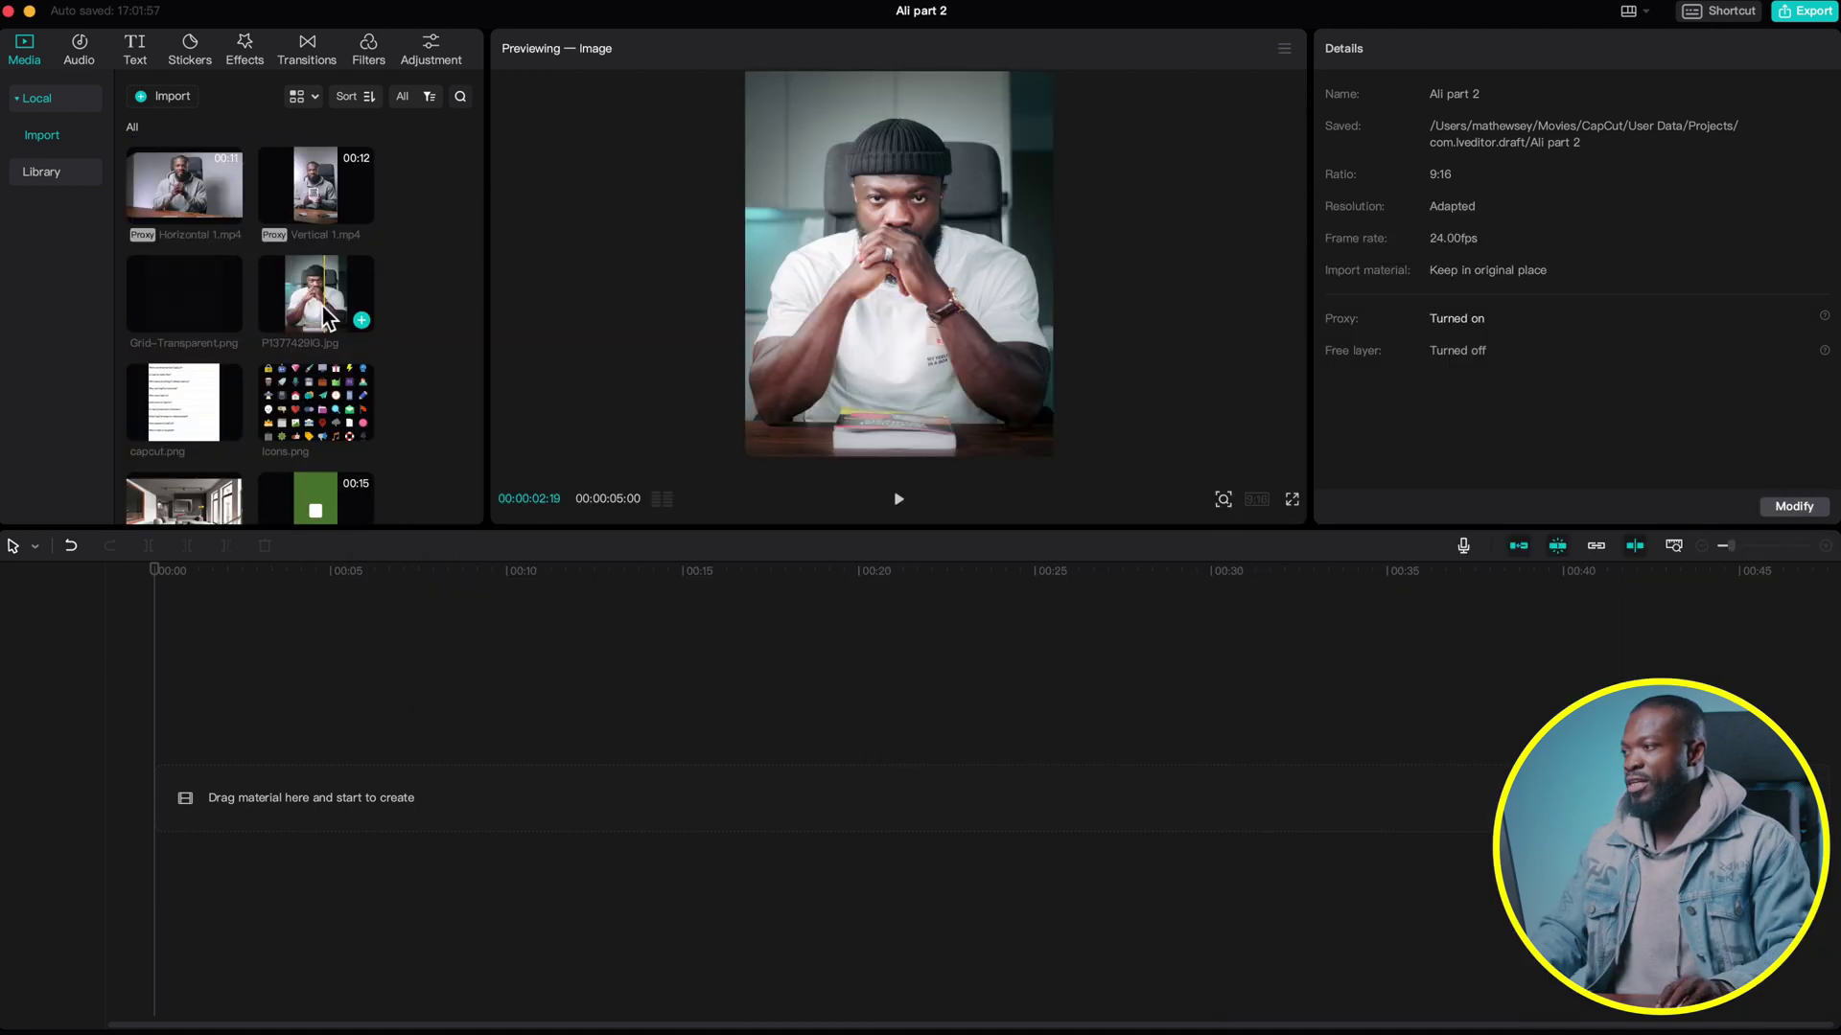
Place the portrait photo on the timeline and apply a Circle mask enlarged to the photo's full width.
left_click_drag(319, 307, 185, 793)
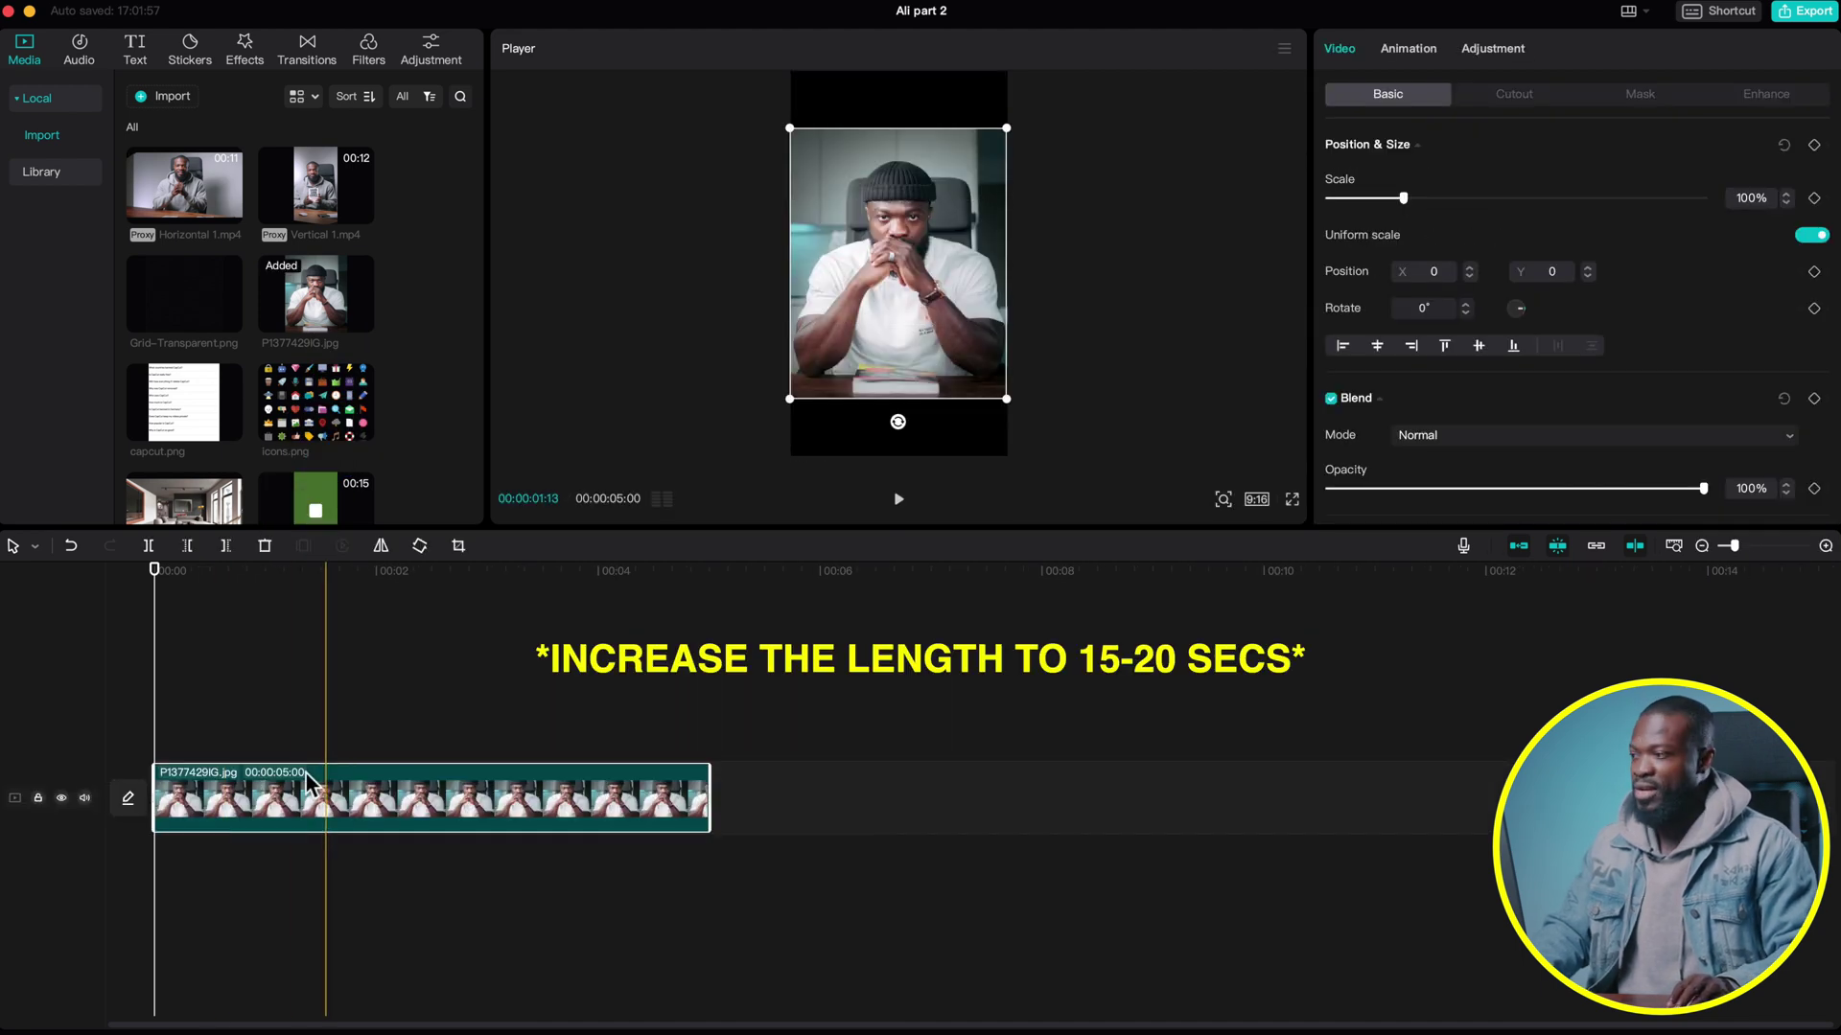
left_click(1640, 93)
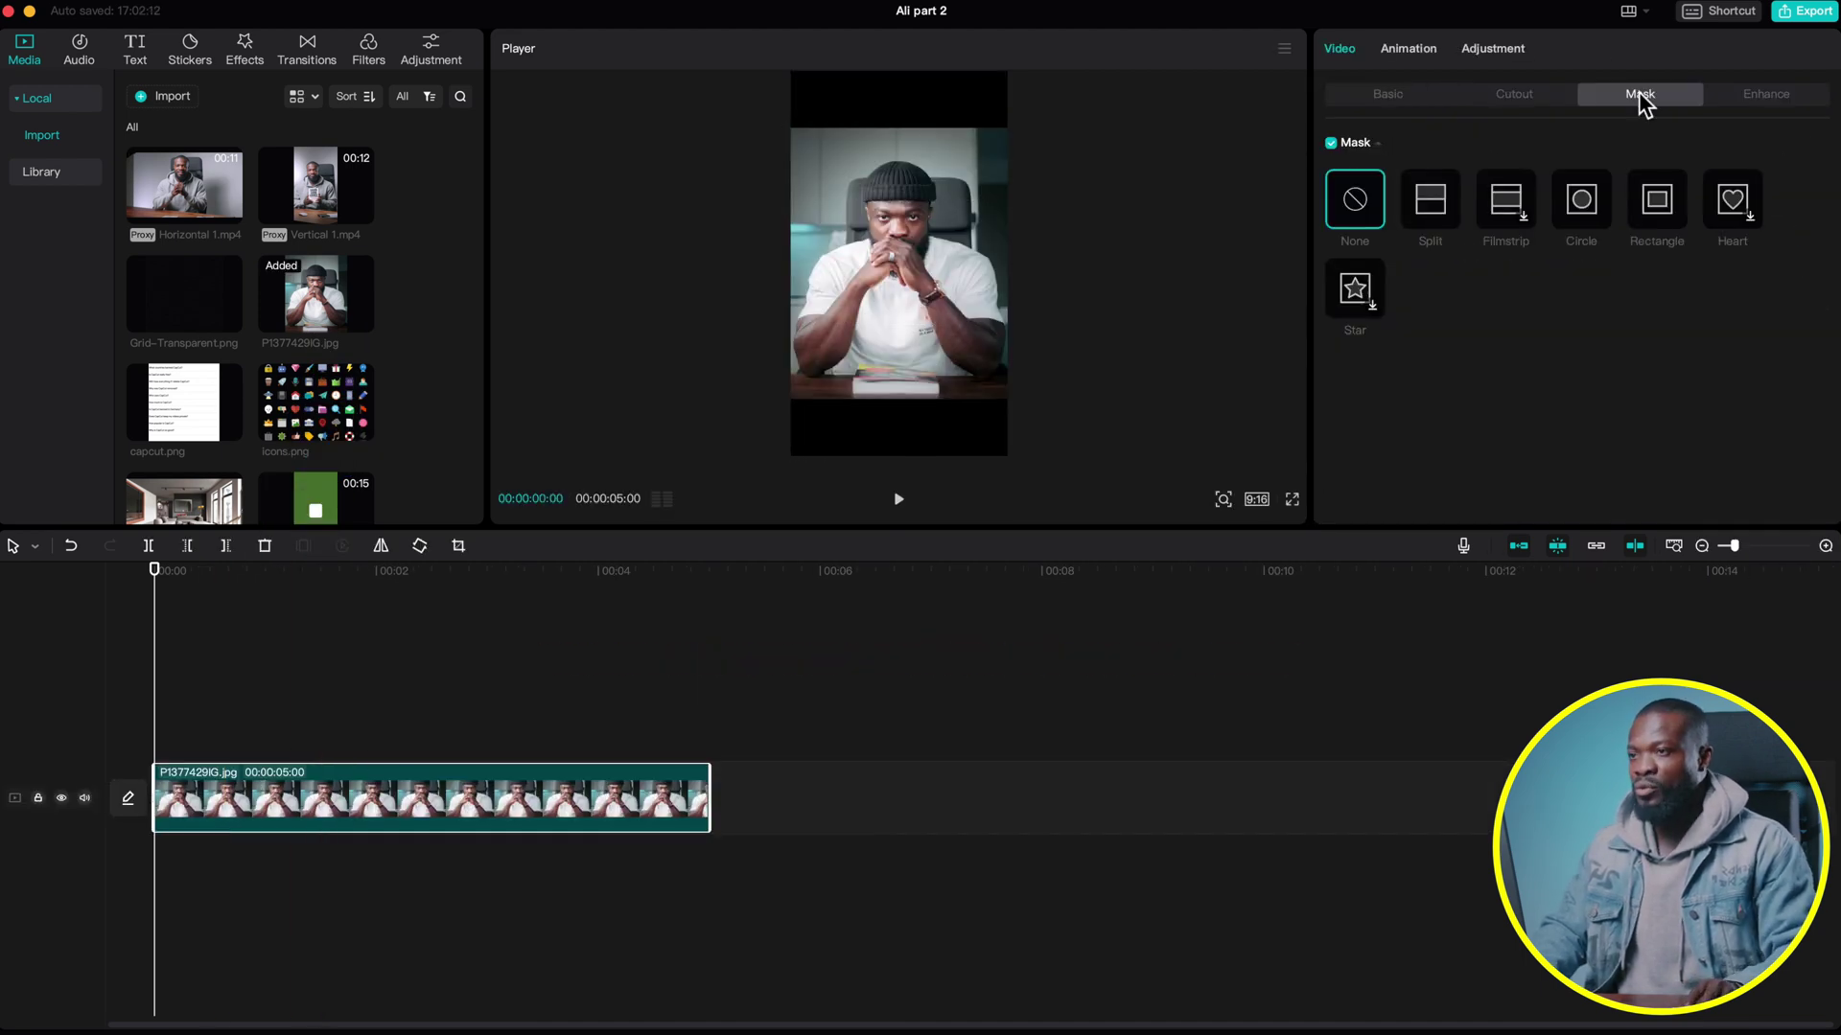
left_click(1582, 205)
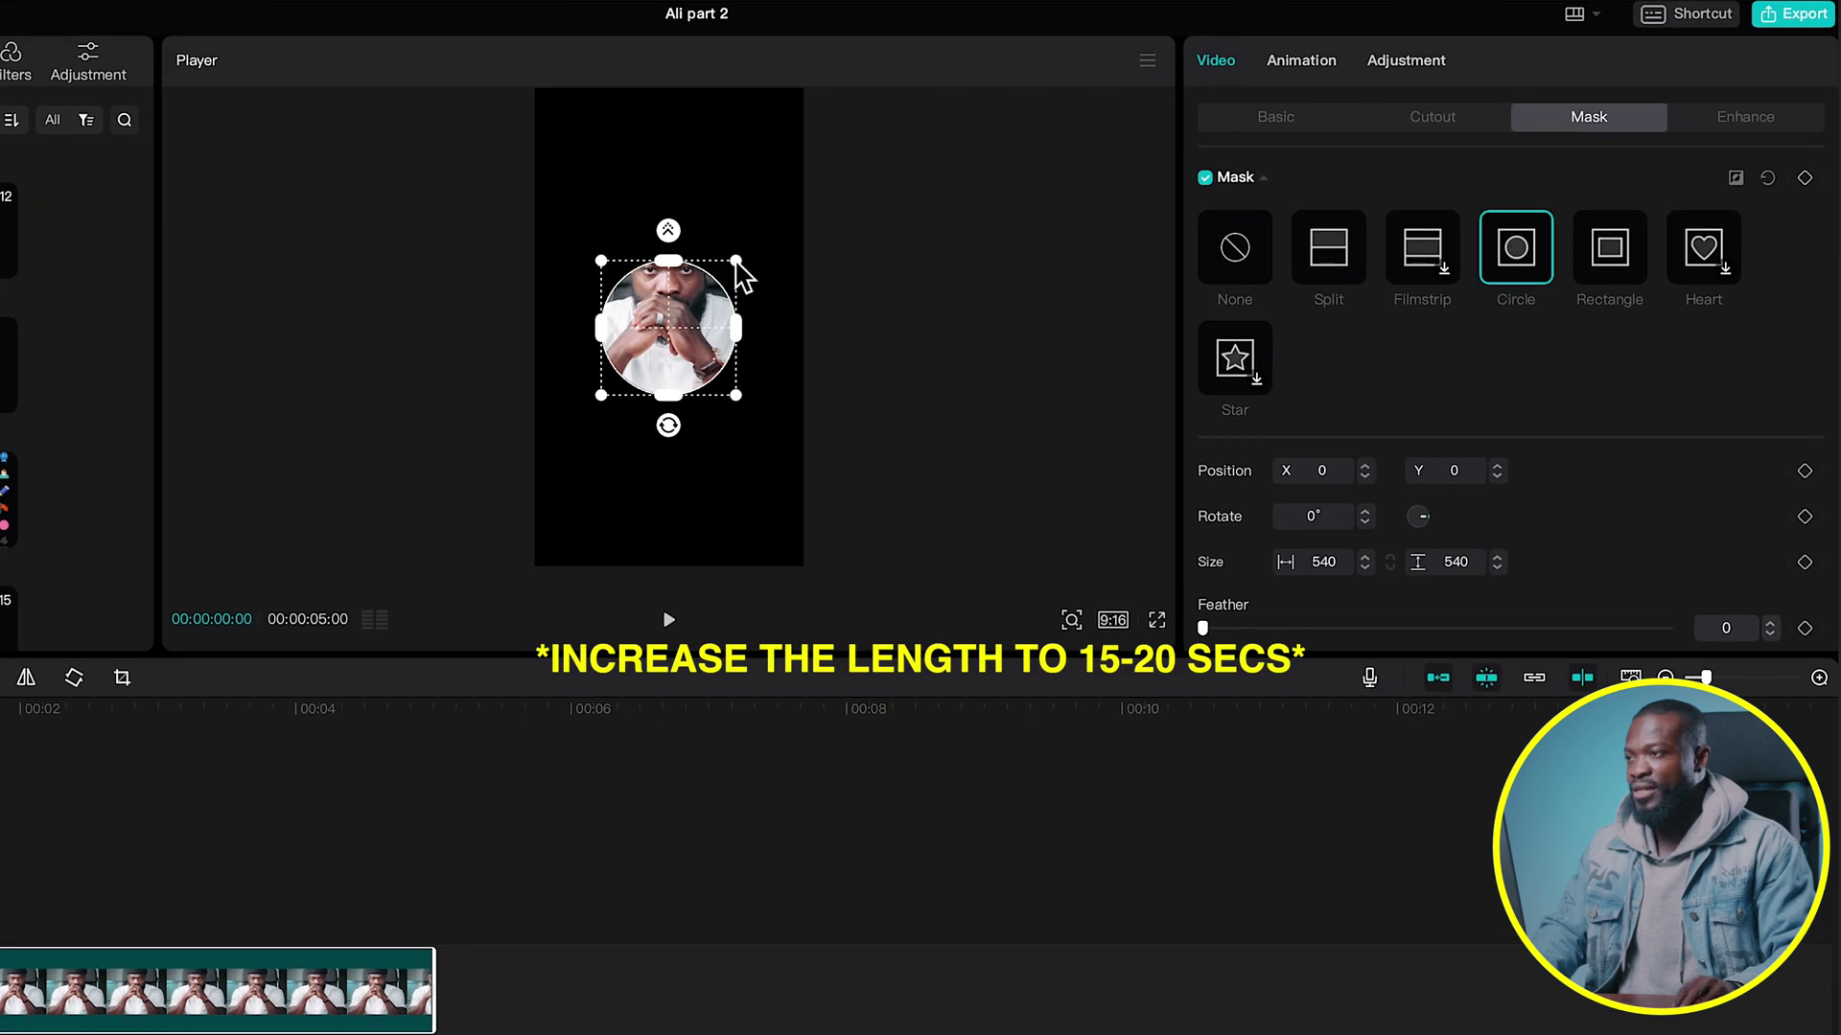
left_click_drag(737, 263, 802, 221)
left_click_drag(727, 336, 727, 343)
Fill the canvas behind the circular portrait with the same solid dark green color.
left_click(1278, 119)
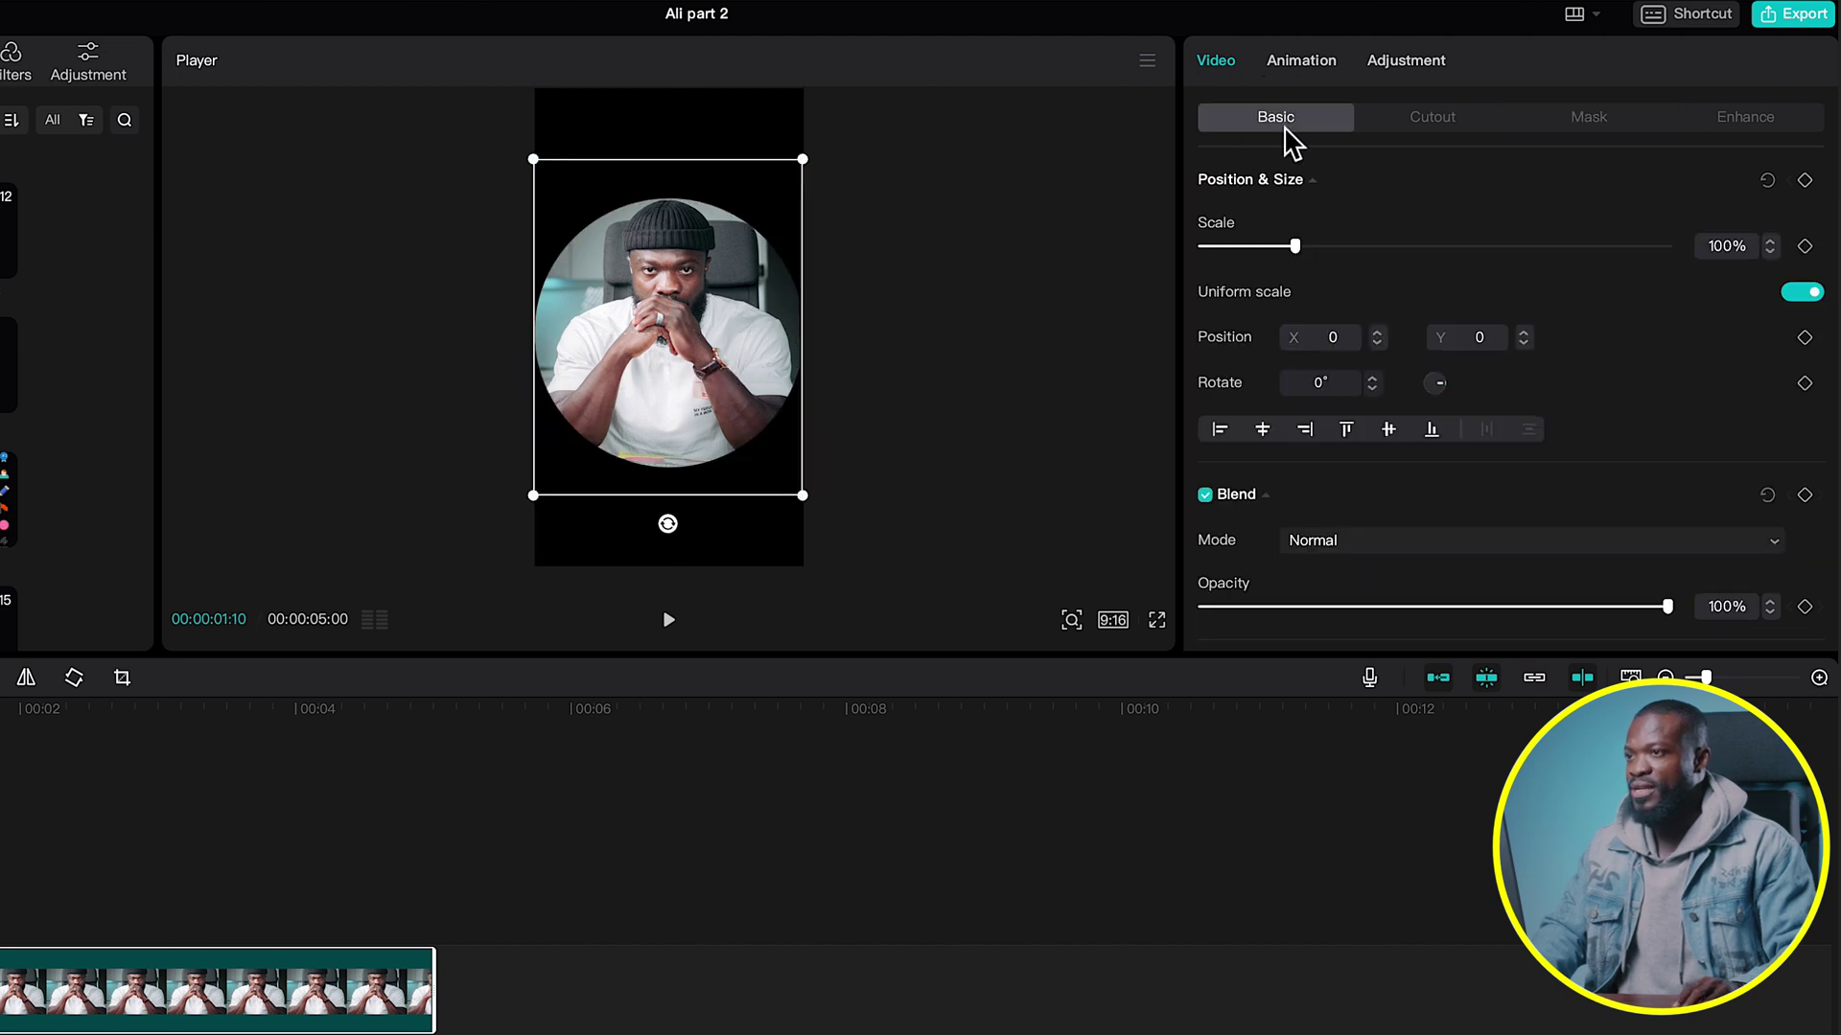
scroll(1350, 525, "down", 2)
left_click(1227, 610)
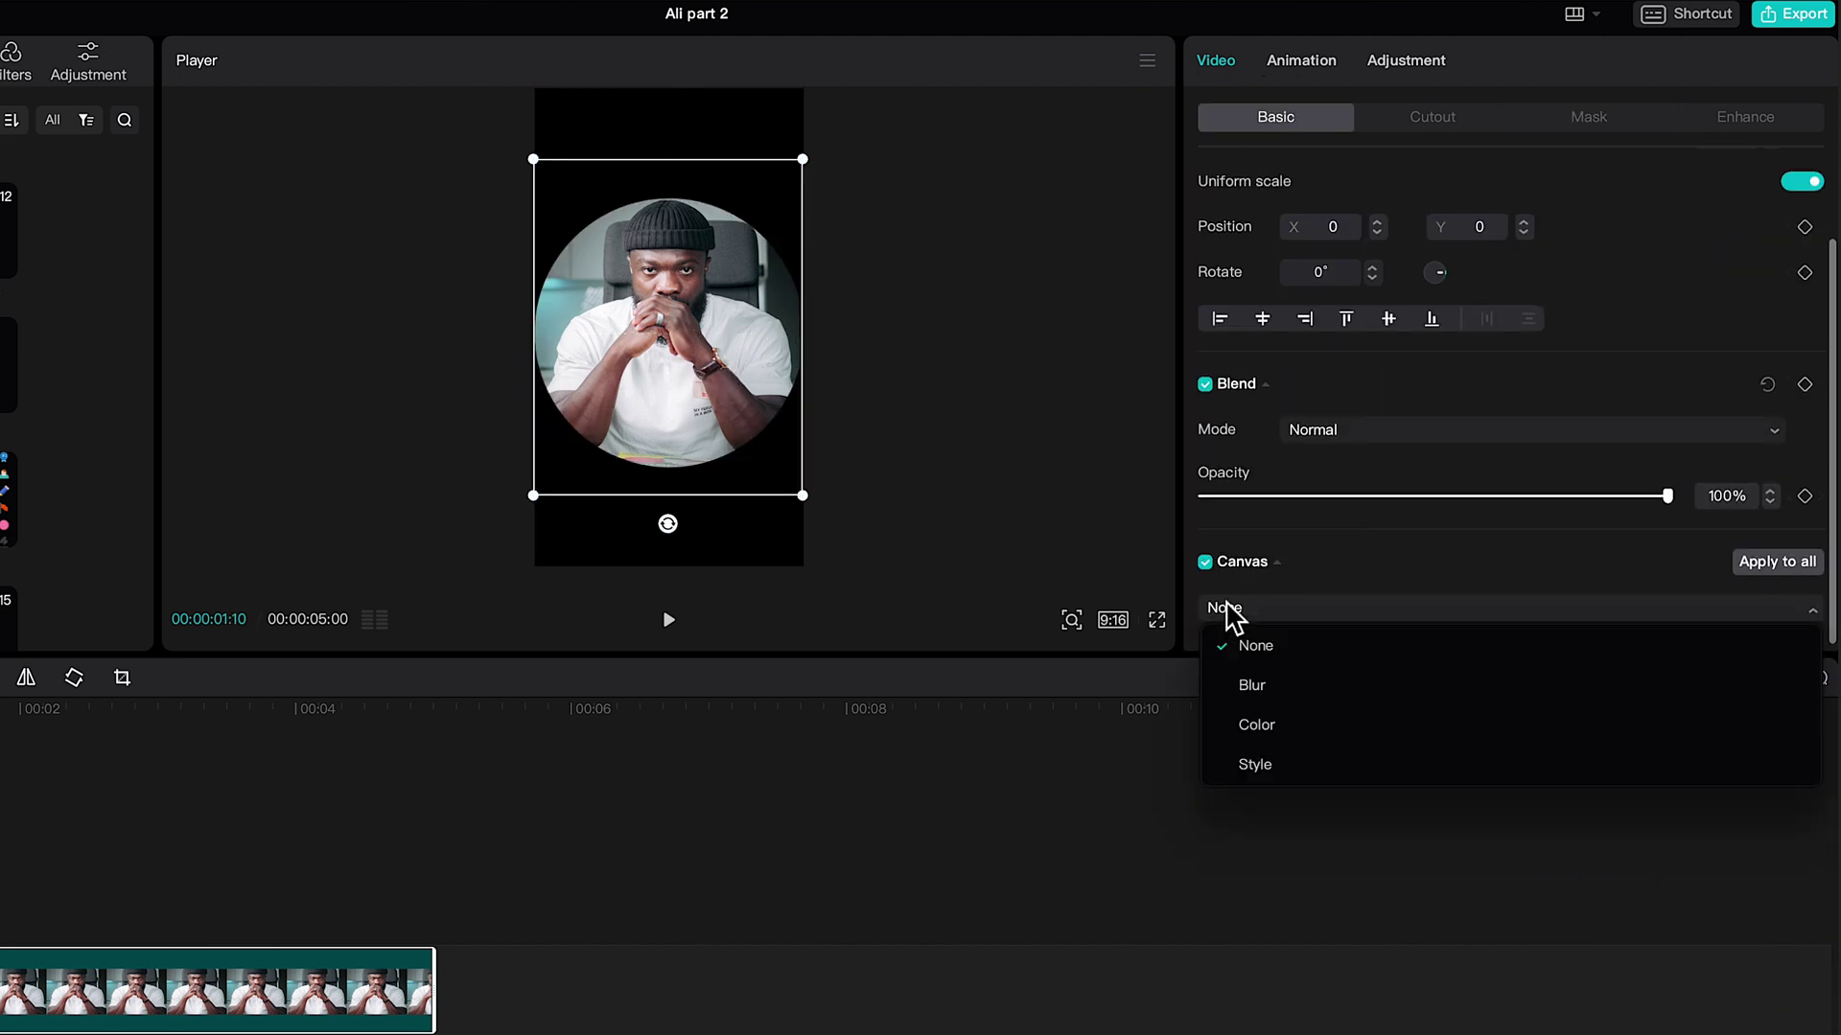
left_click(1262, 729)
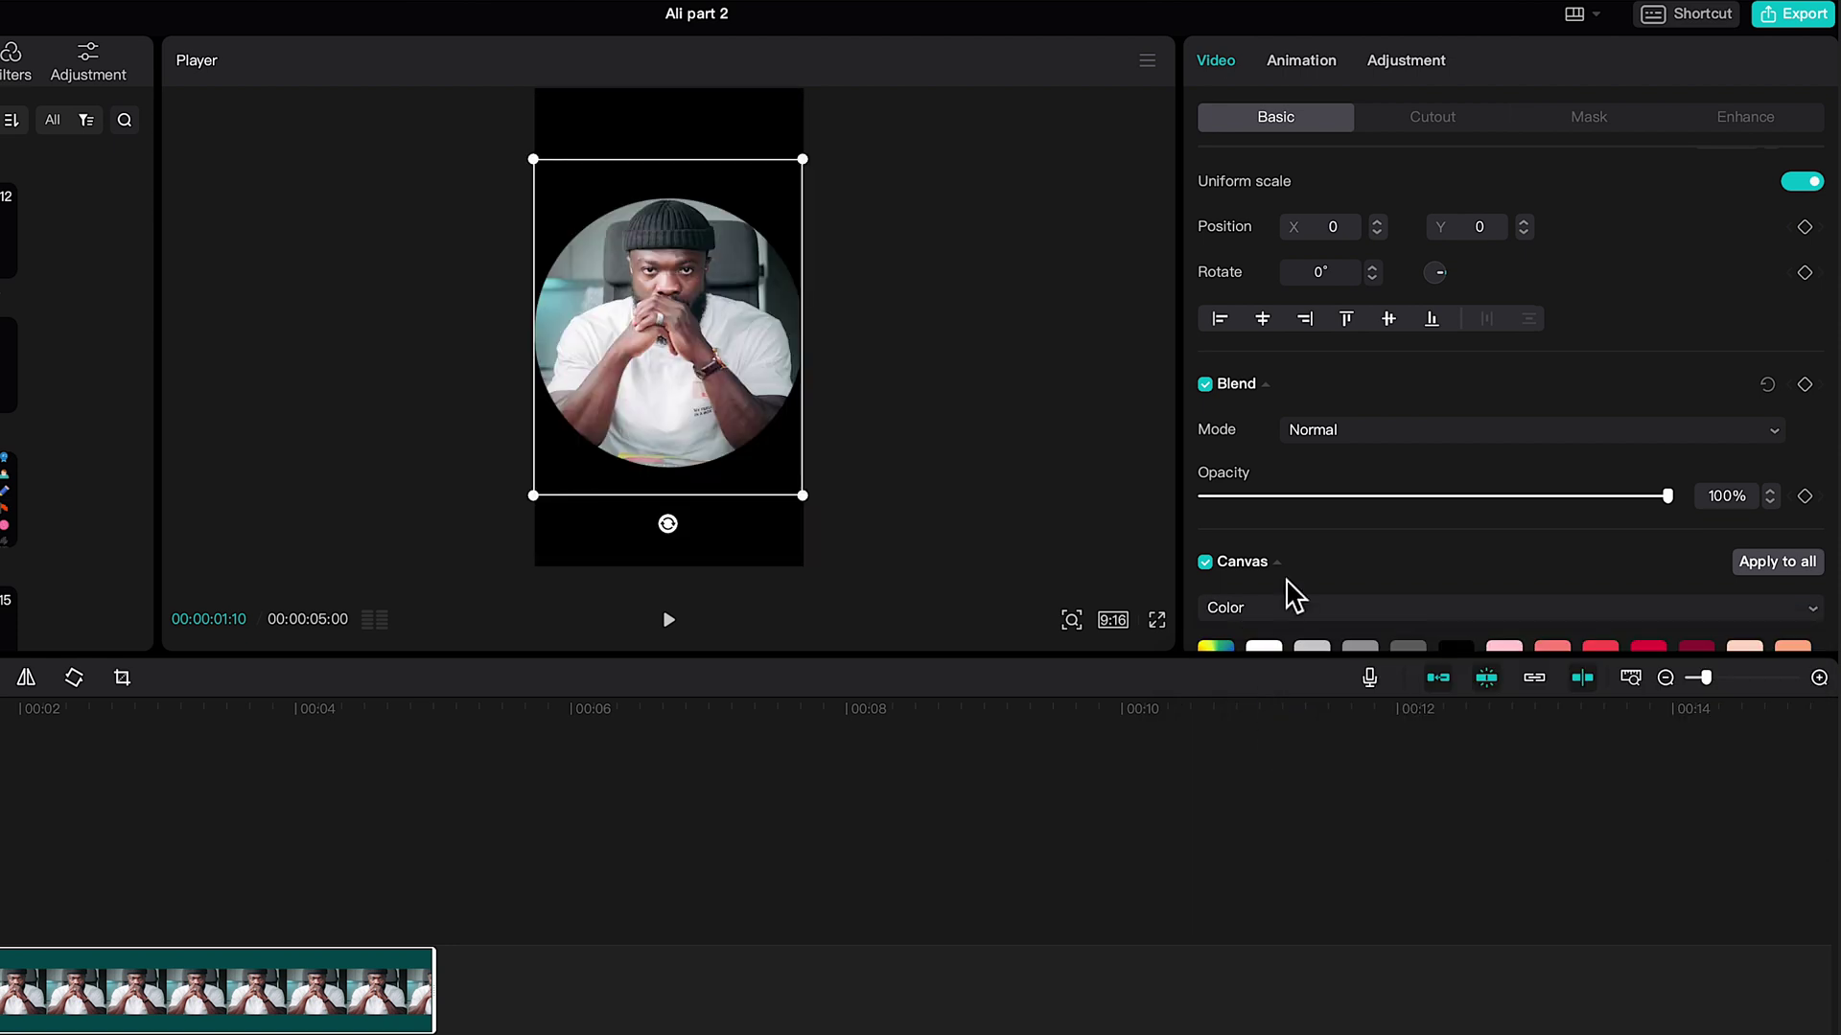
scroll(1286, 588, "down", 3)
left_click(1695, 484)
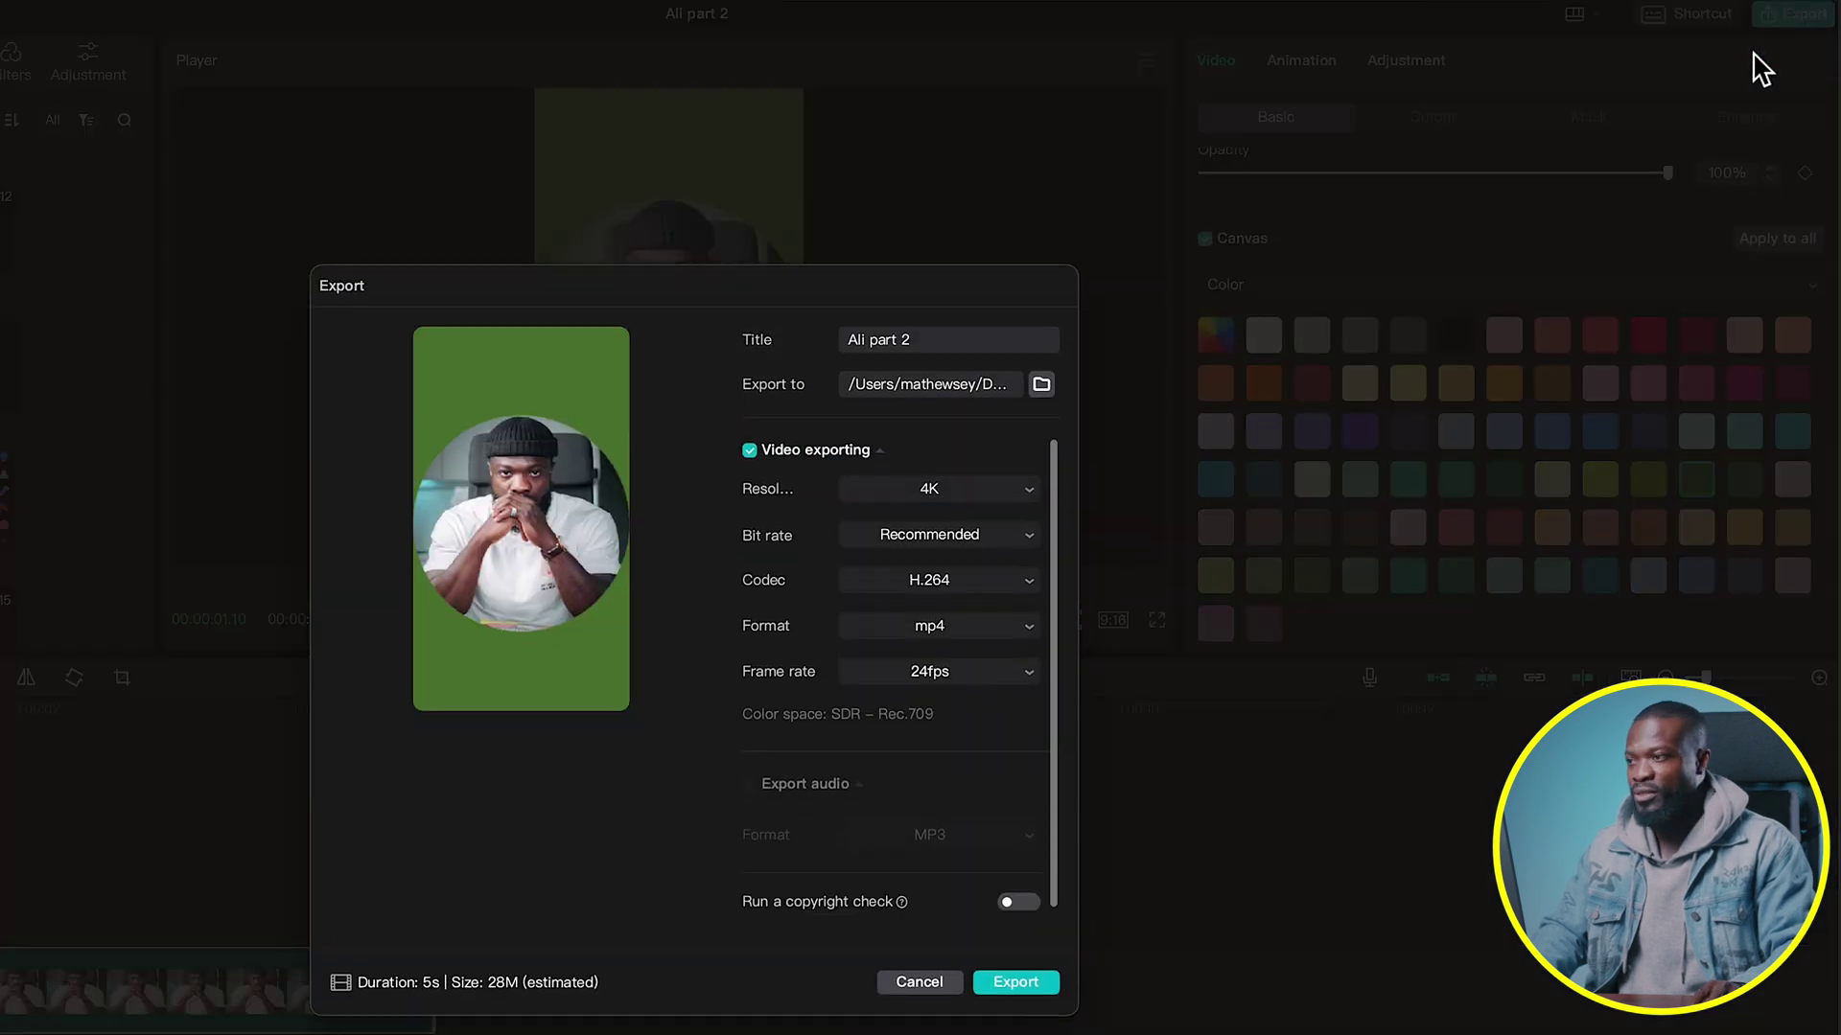
Export the circular portrait video as "circle image 1" to the Images folder and check the exported file there.
left_click(1041, 384)
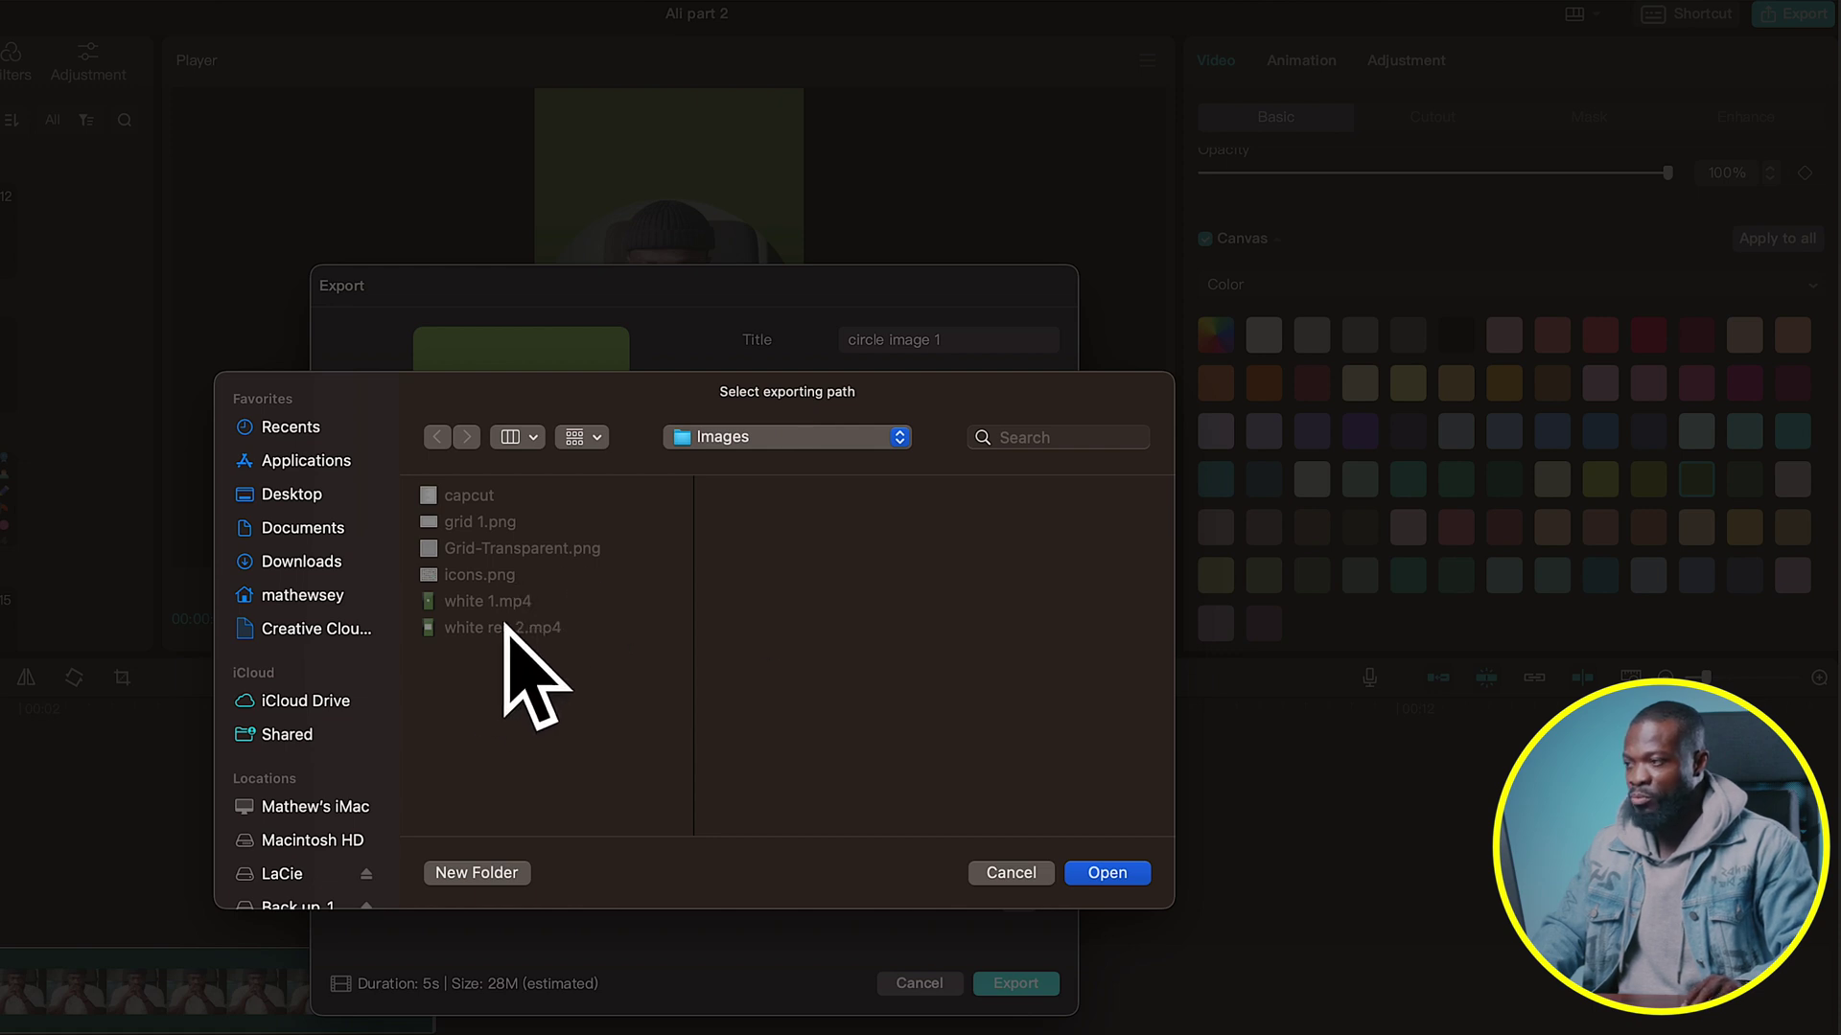
left_click(1112, 873)
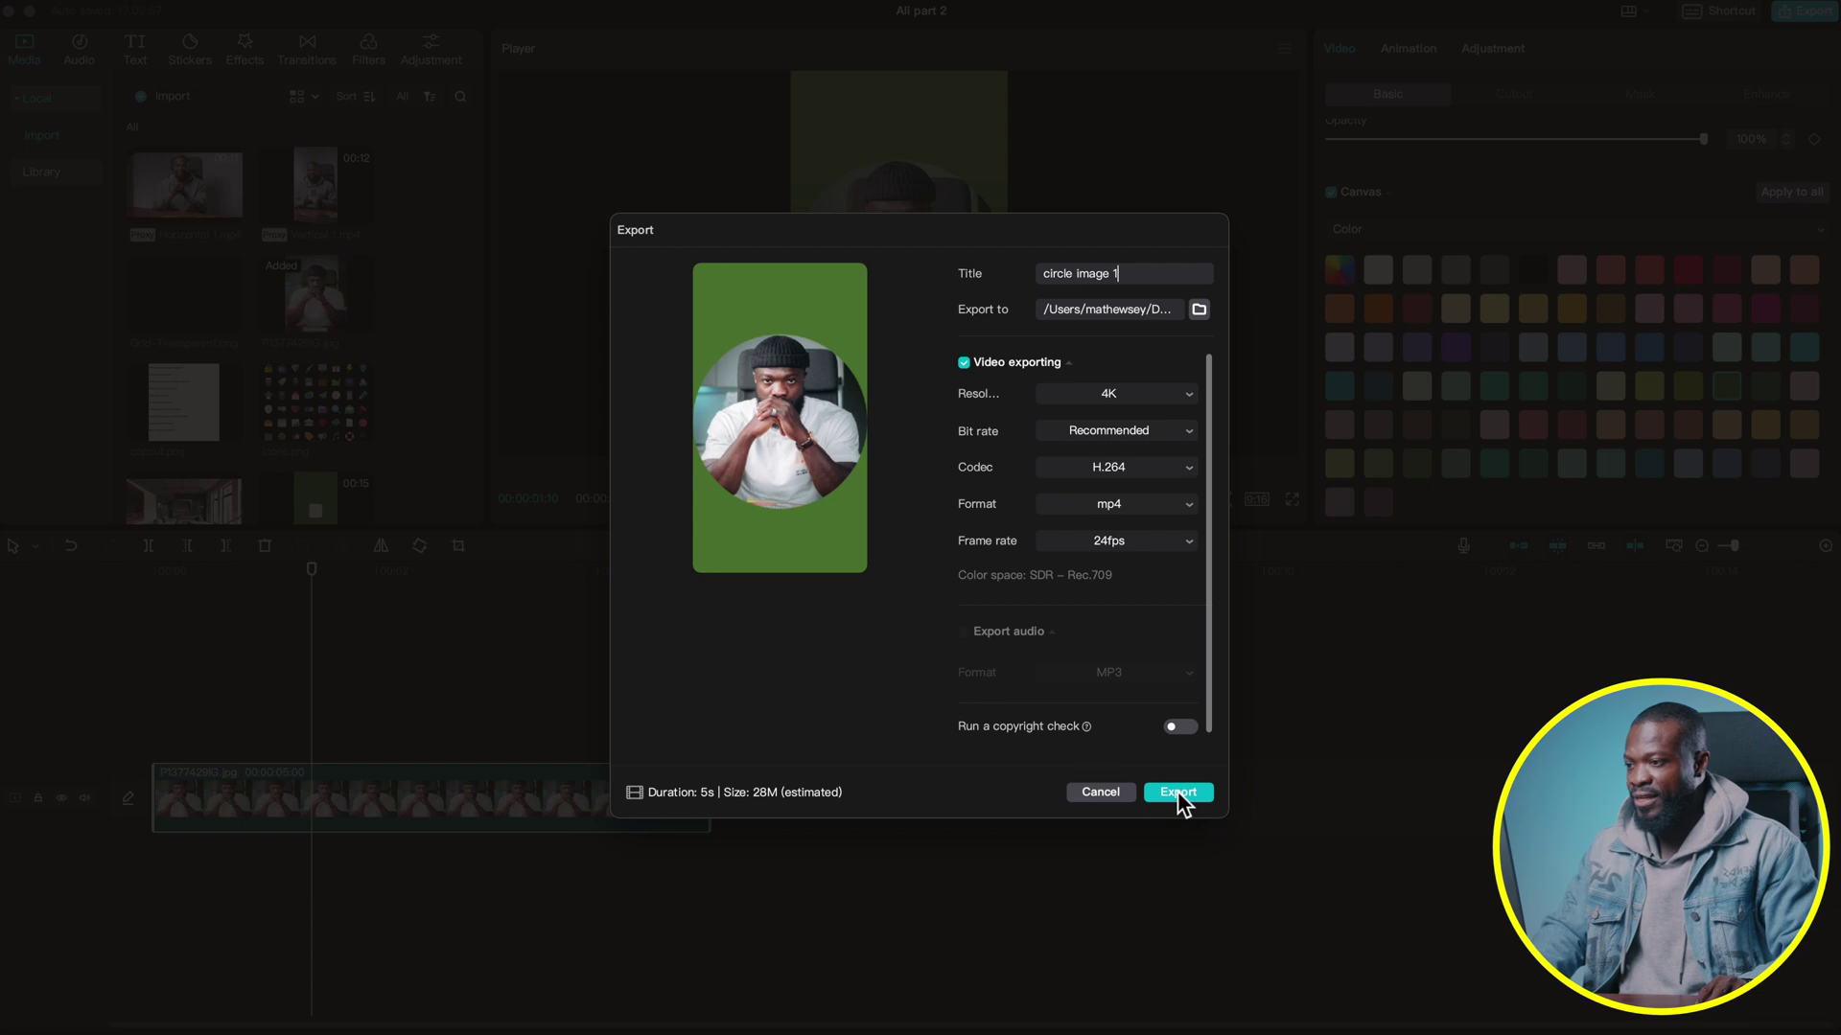
left_click(1177, 792)
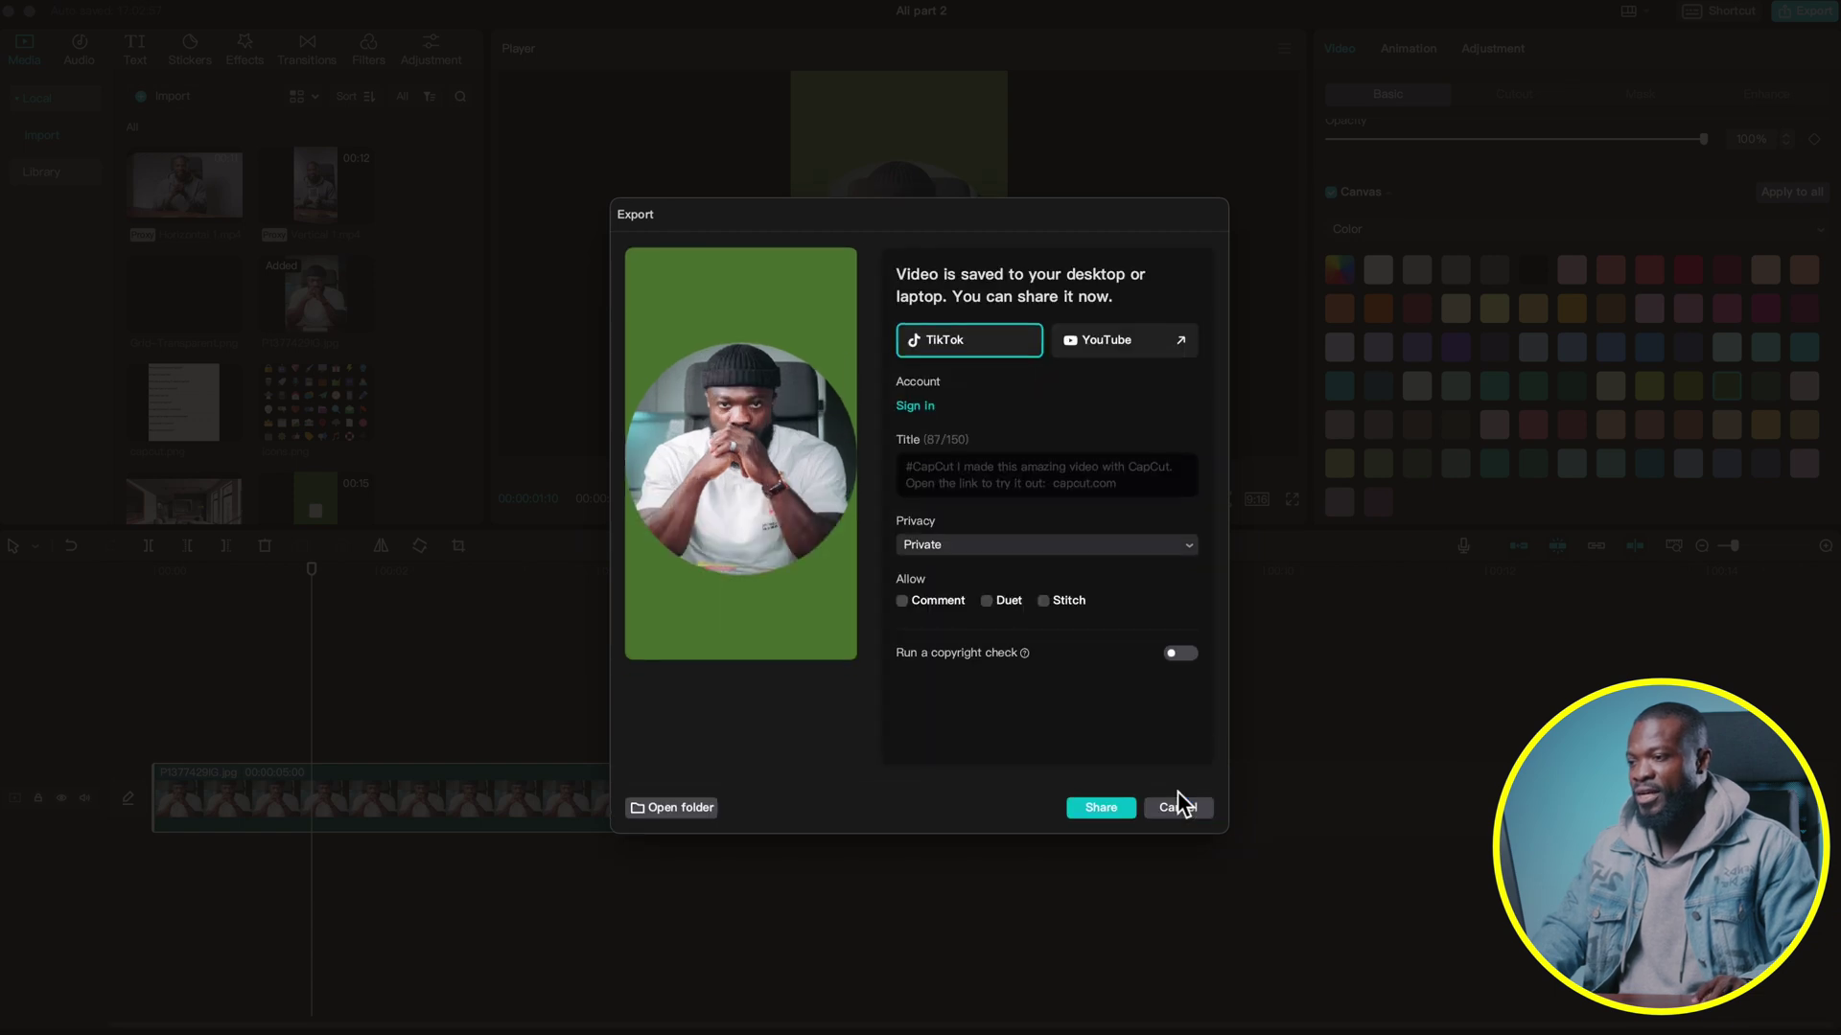
left_click(673, 811)
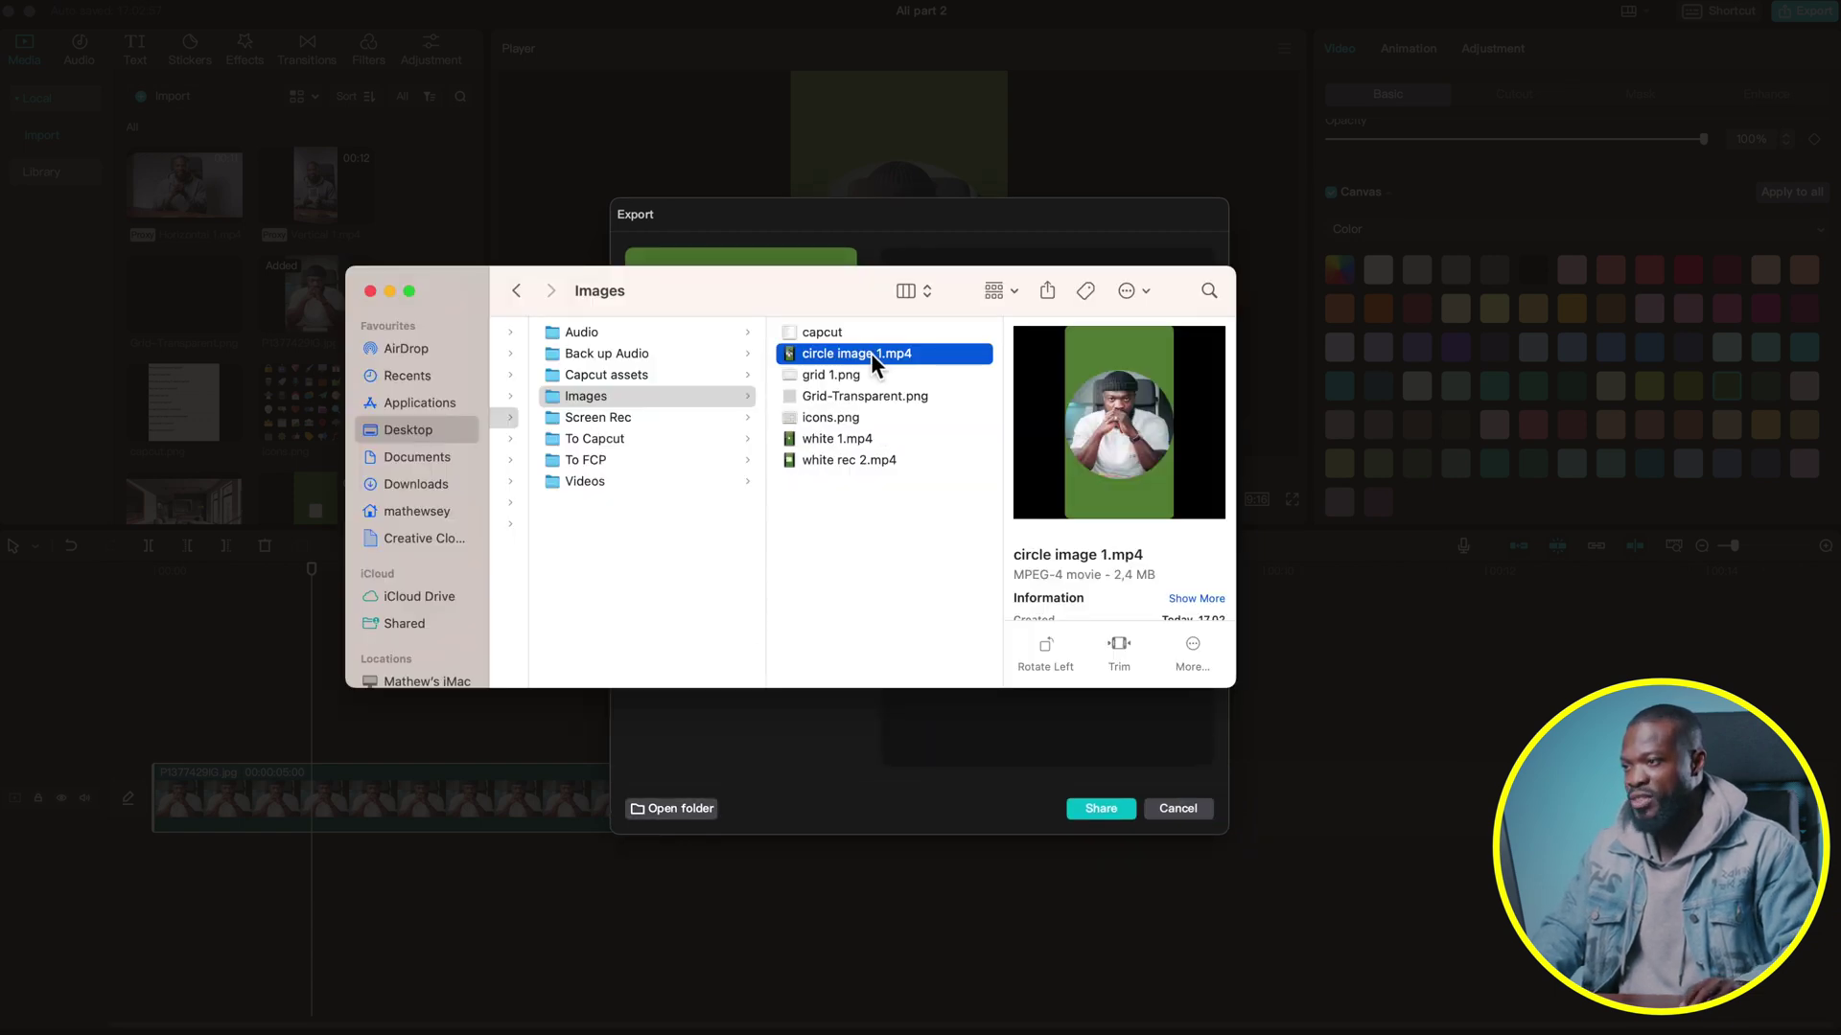
left_click(991, 797)
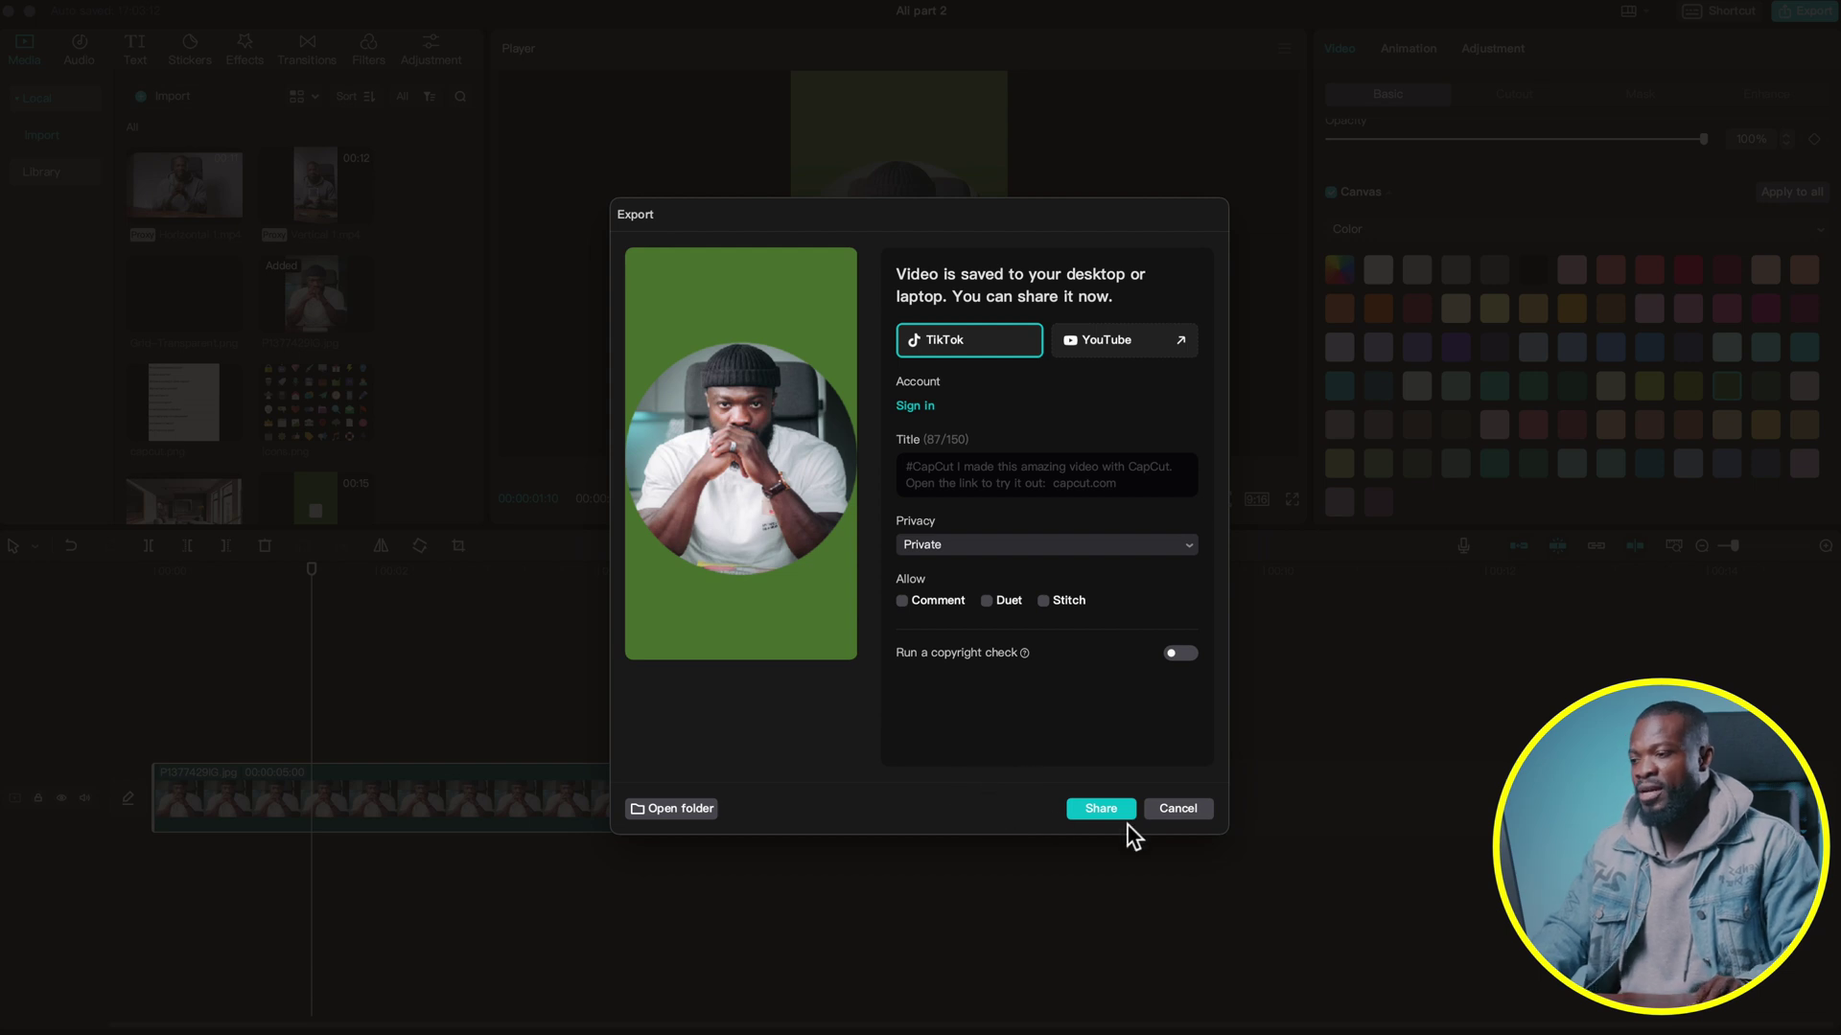
left_click(1171, 811)
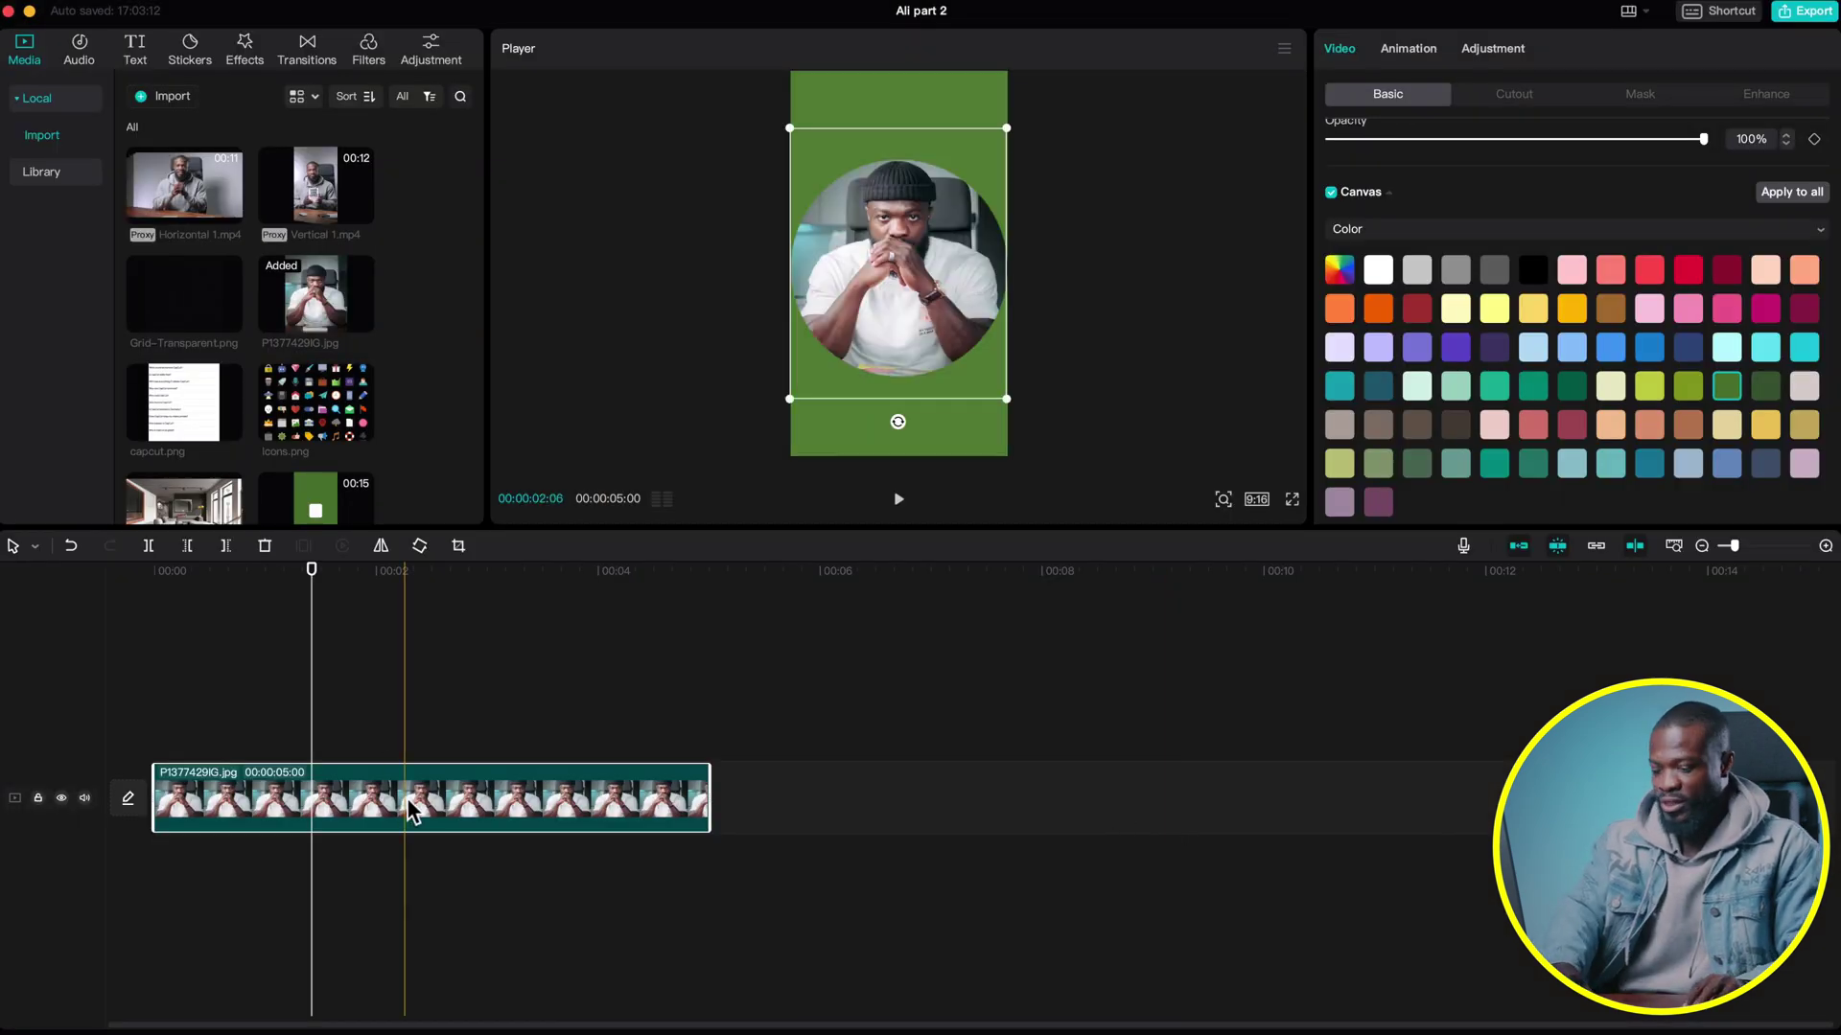
Delete the portrait clip from the timeline and import circle image 1.mp4 into the project media.
key("Delete")
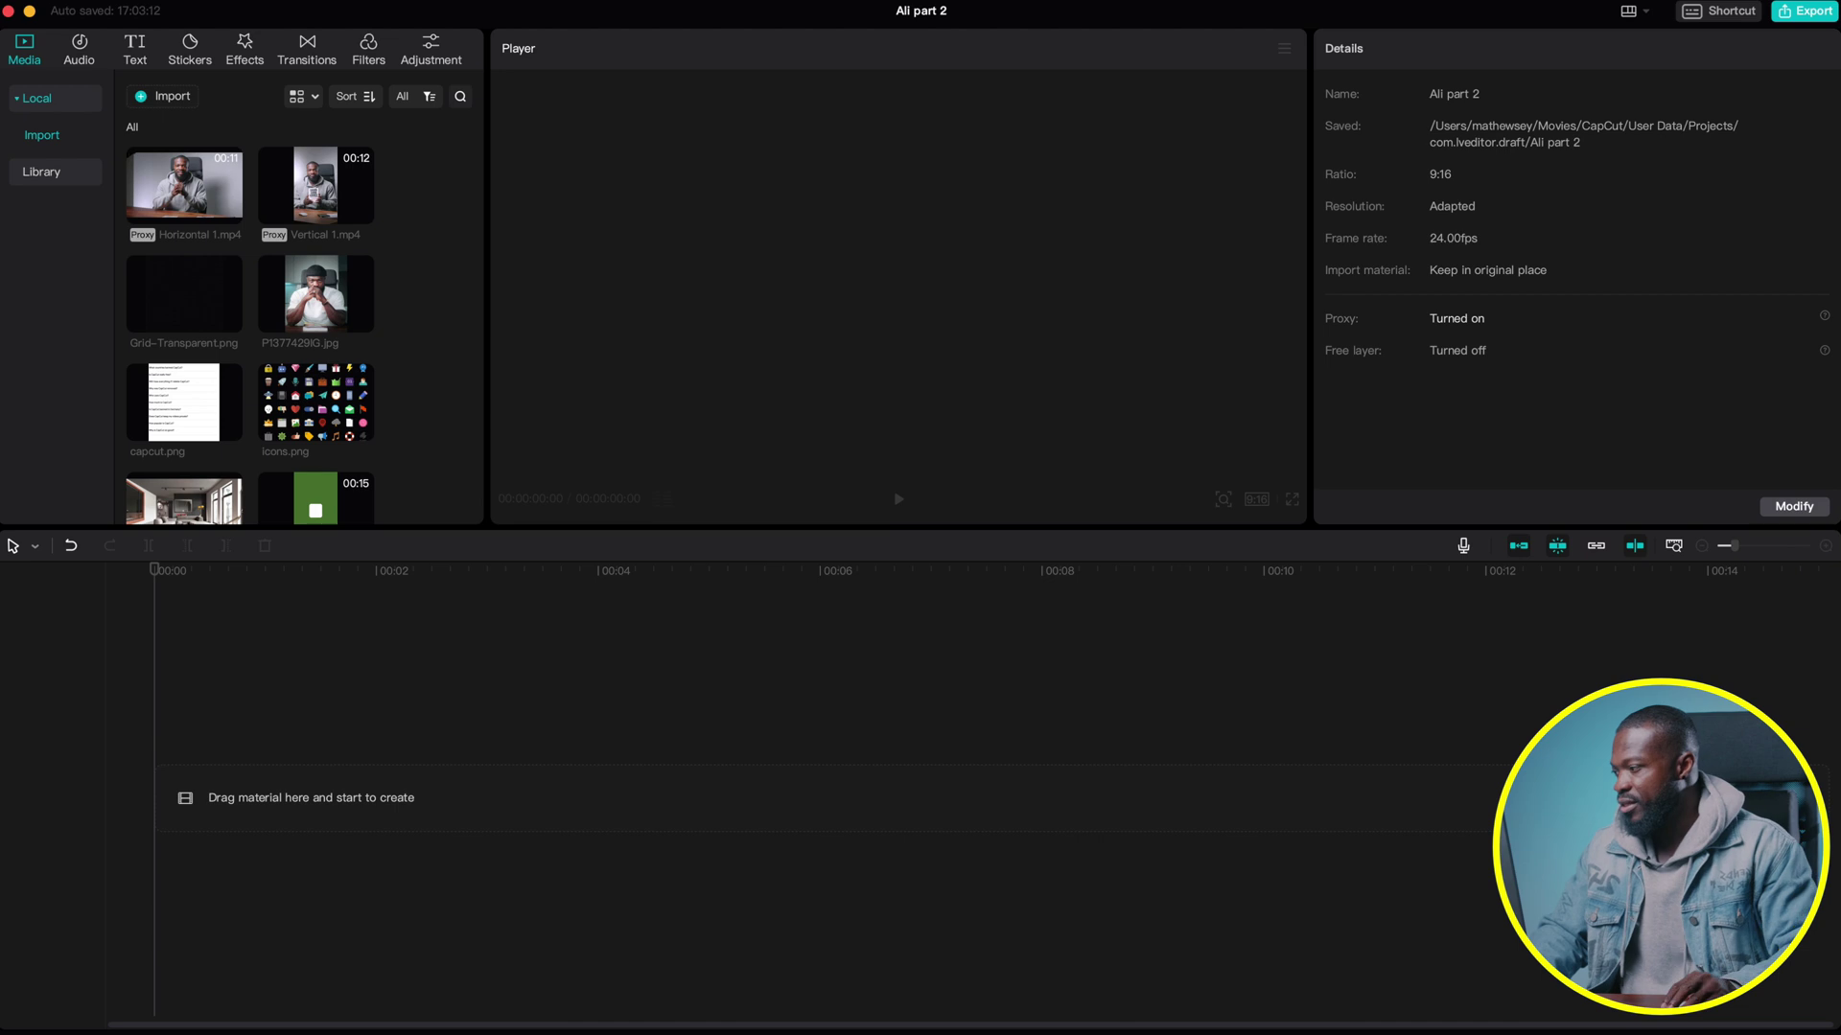
left_click(111, 1032)
left_click_drag(892, 360, 458, 251)
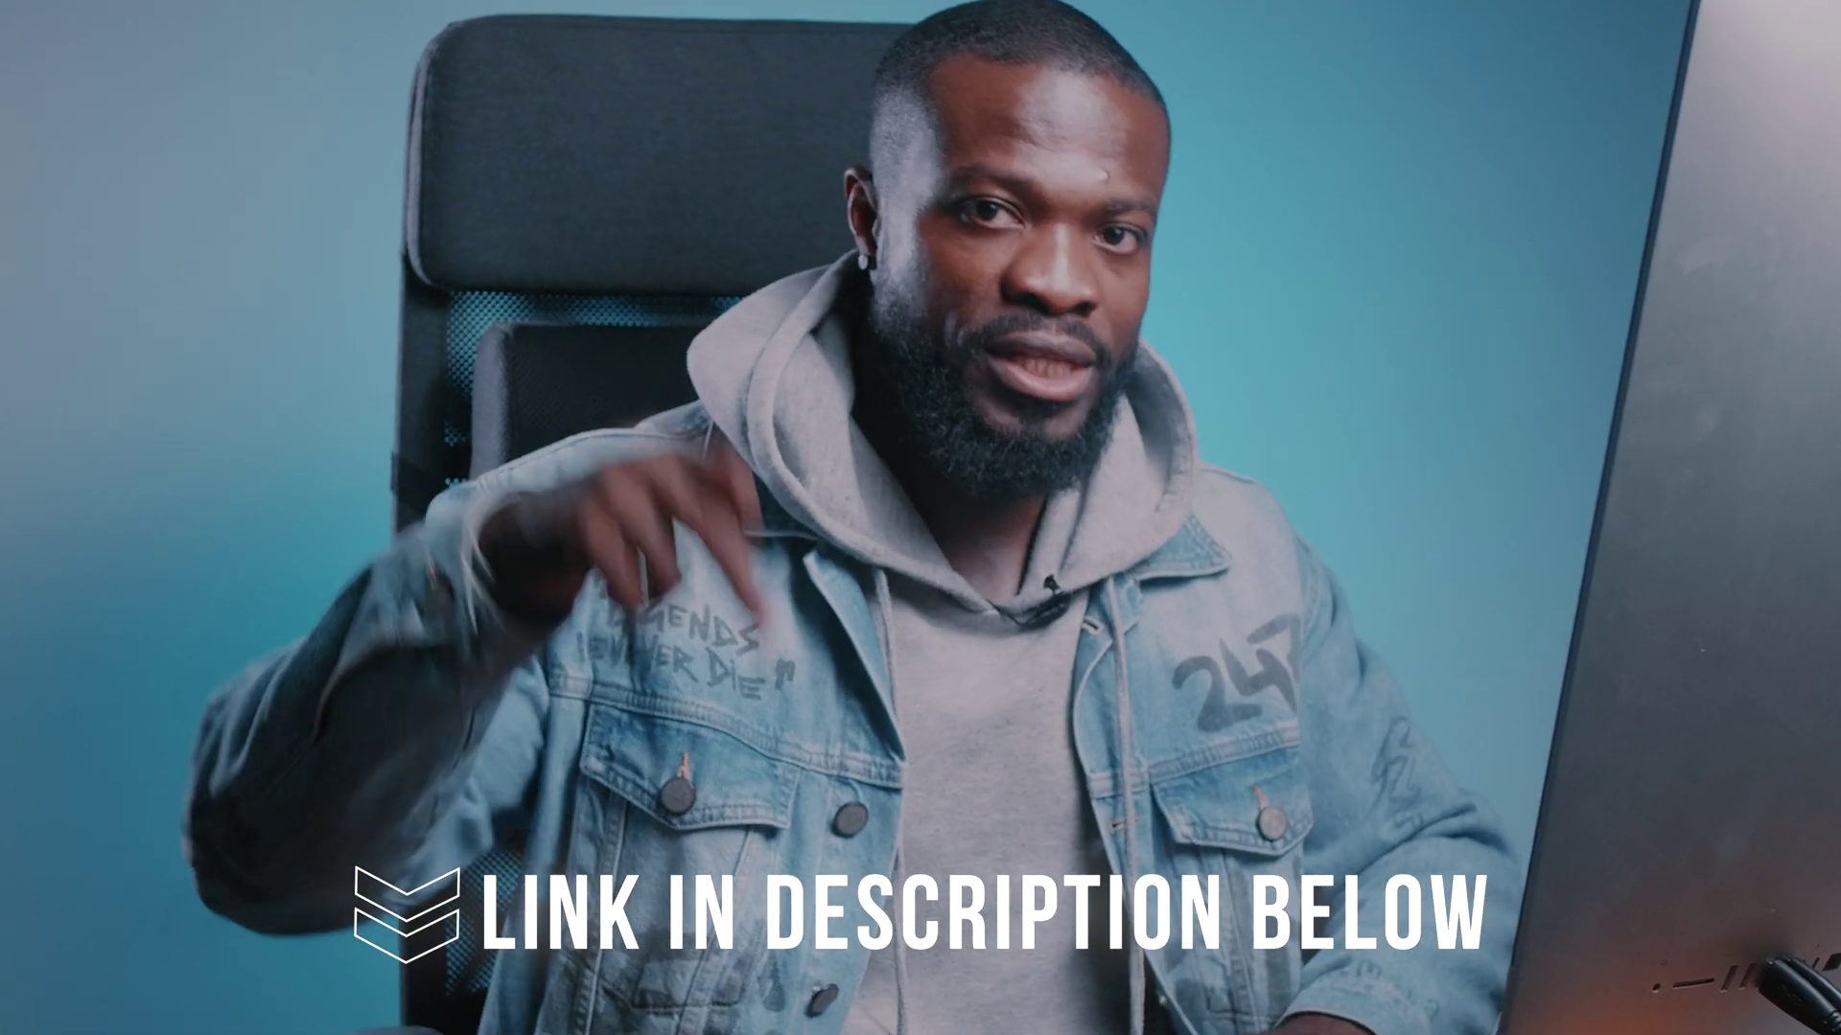
Add Horizontal 1.mp4 to the timeline, scale it to about 317% to fill the vertical frame, and shift it to X 174.
left_click_drag(184, 182, 168, 767)
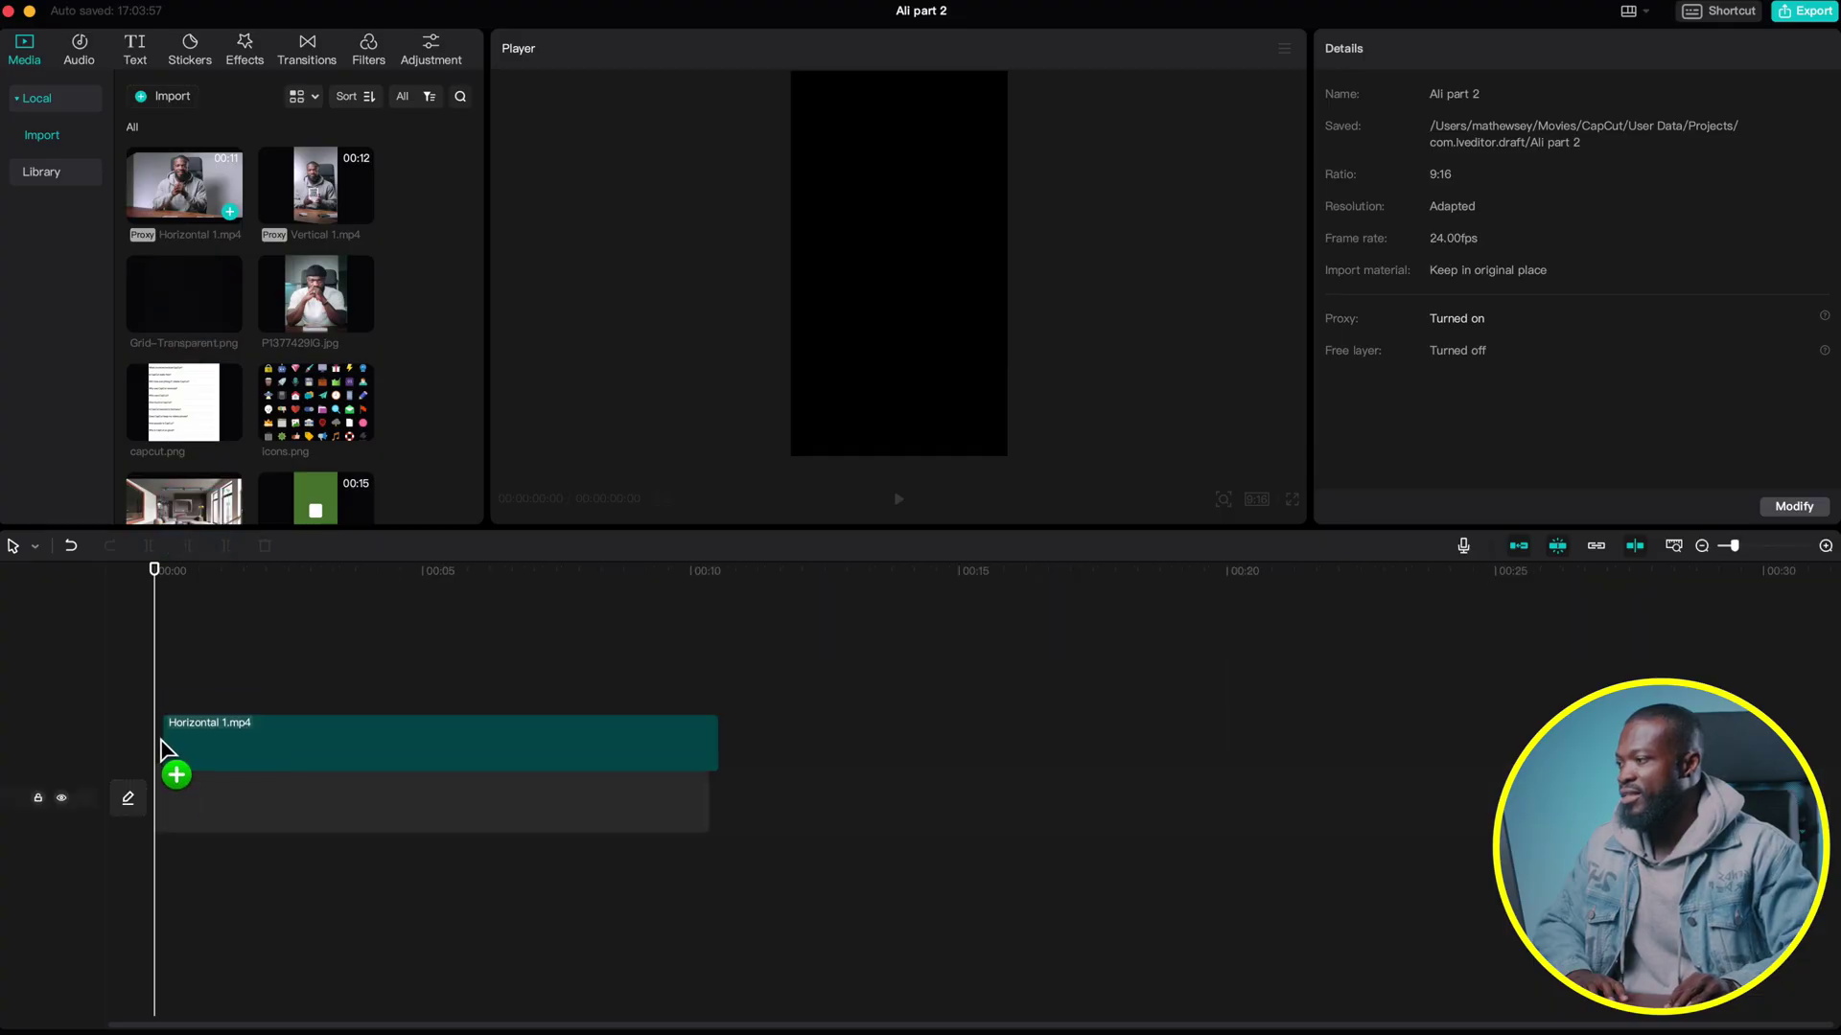
left_click(357, 801)
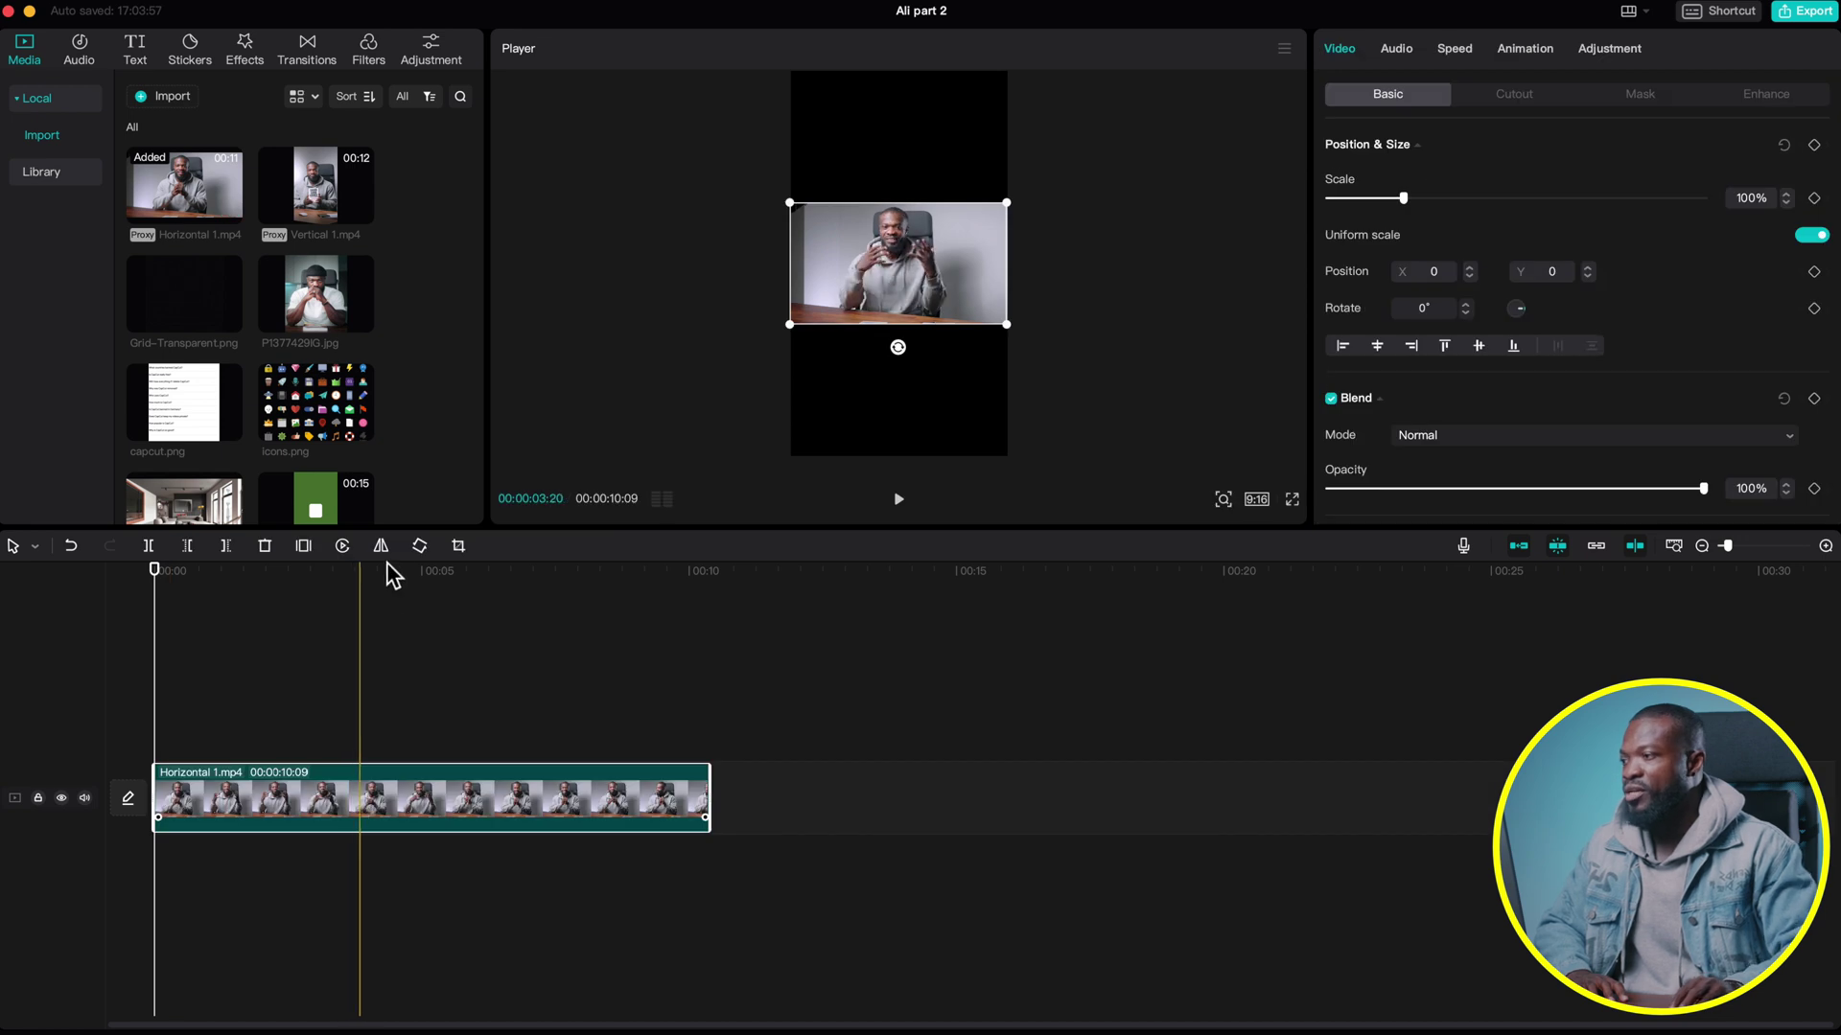
left_click_drag(1006, 202, 1242, 19)
left_click_drag(905, 309, 926, 309)
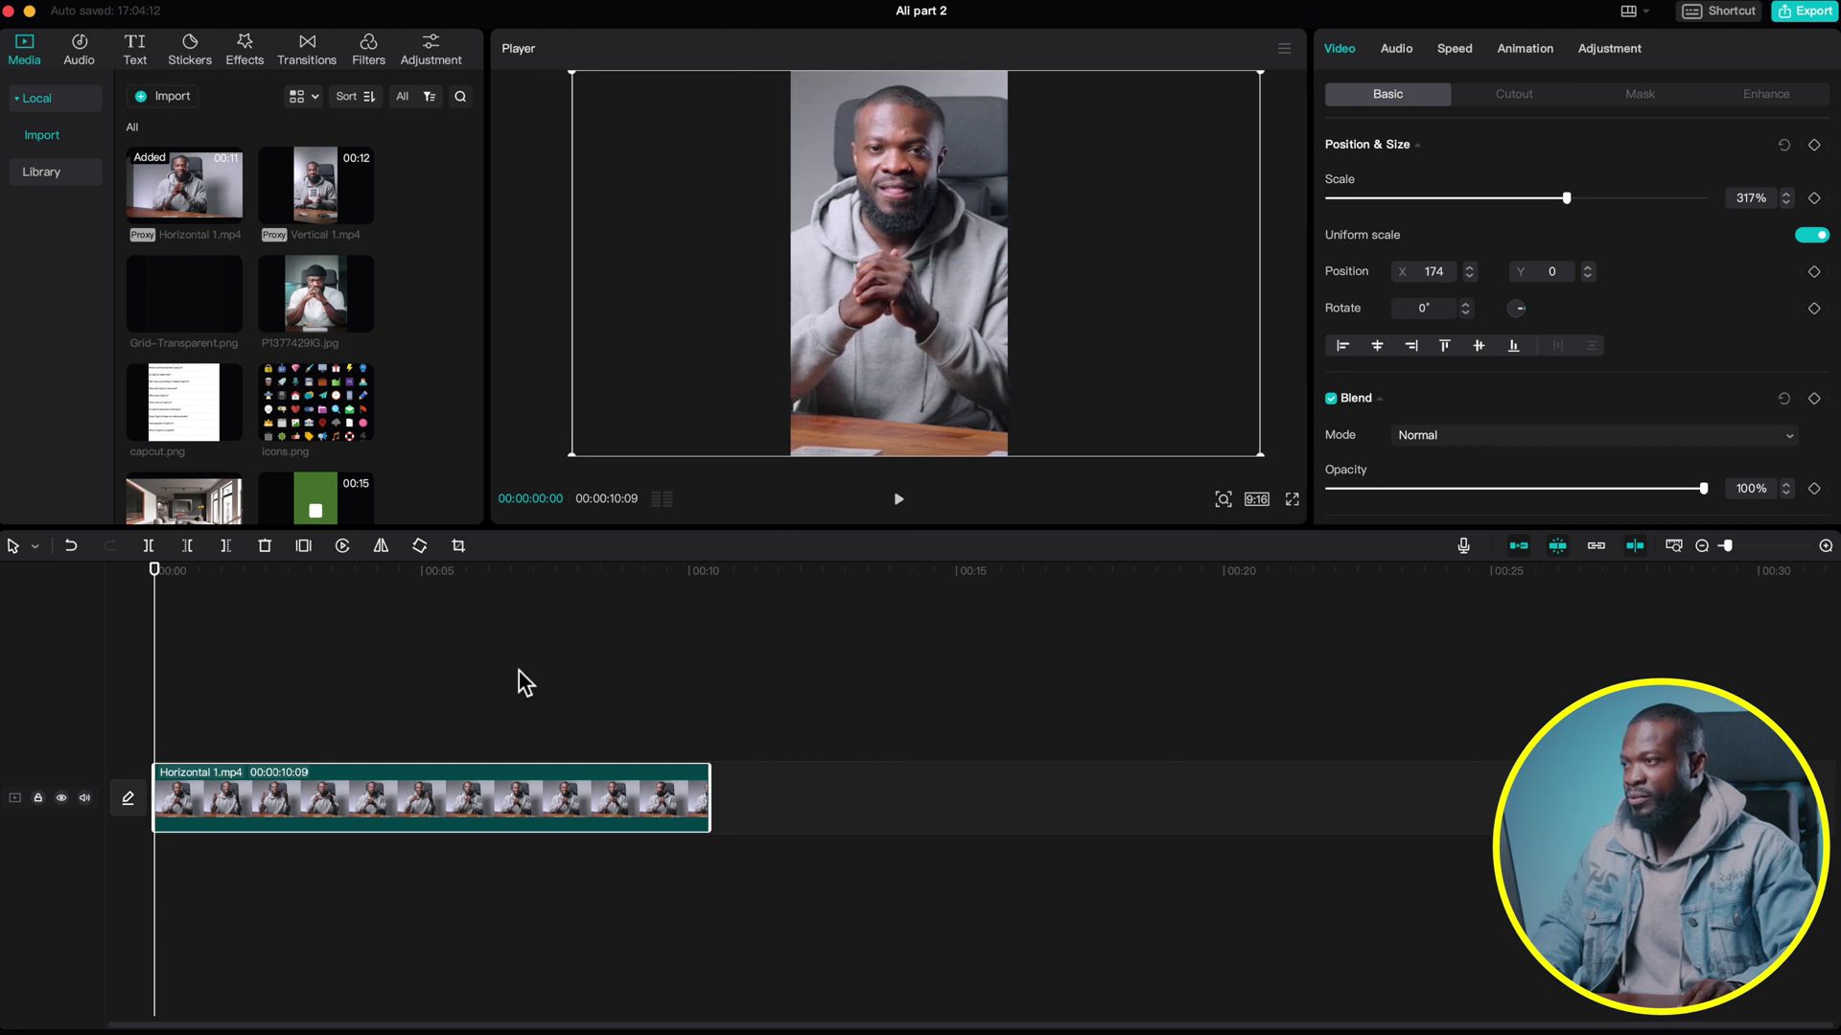
Place white rec 2.mp4 on a track above Horizontal 1.mp4 and trim its end to match that clip's length.
scroll(271, 411, "down", 3)
left_click_drag(185, 457, 178, 718)
left_click_drag(995, 726, 735, 733)
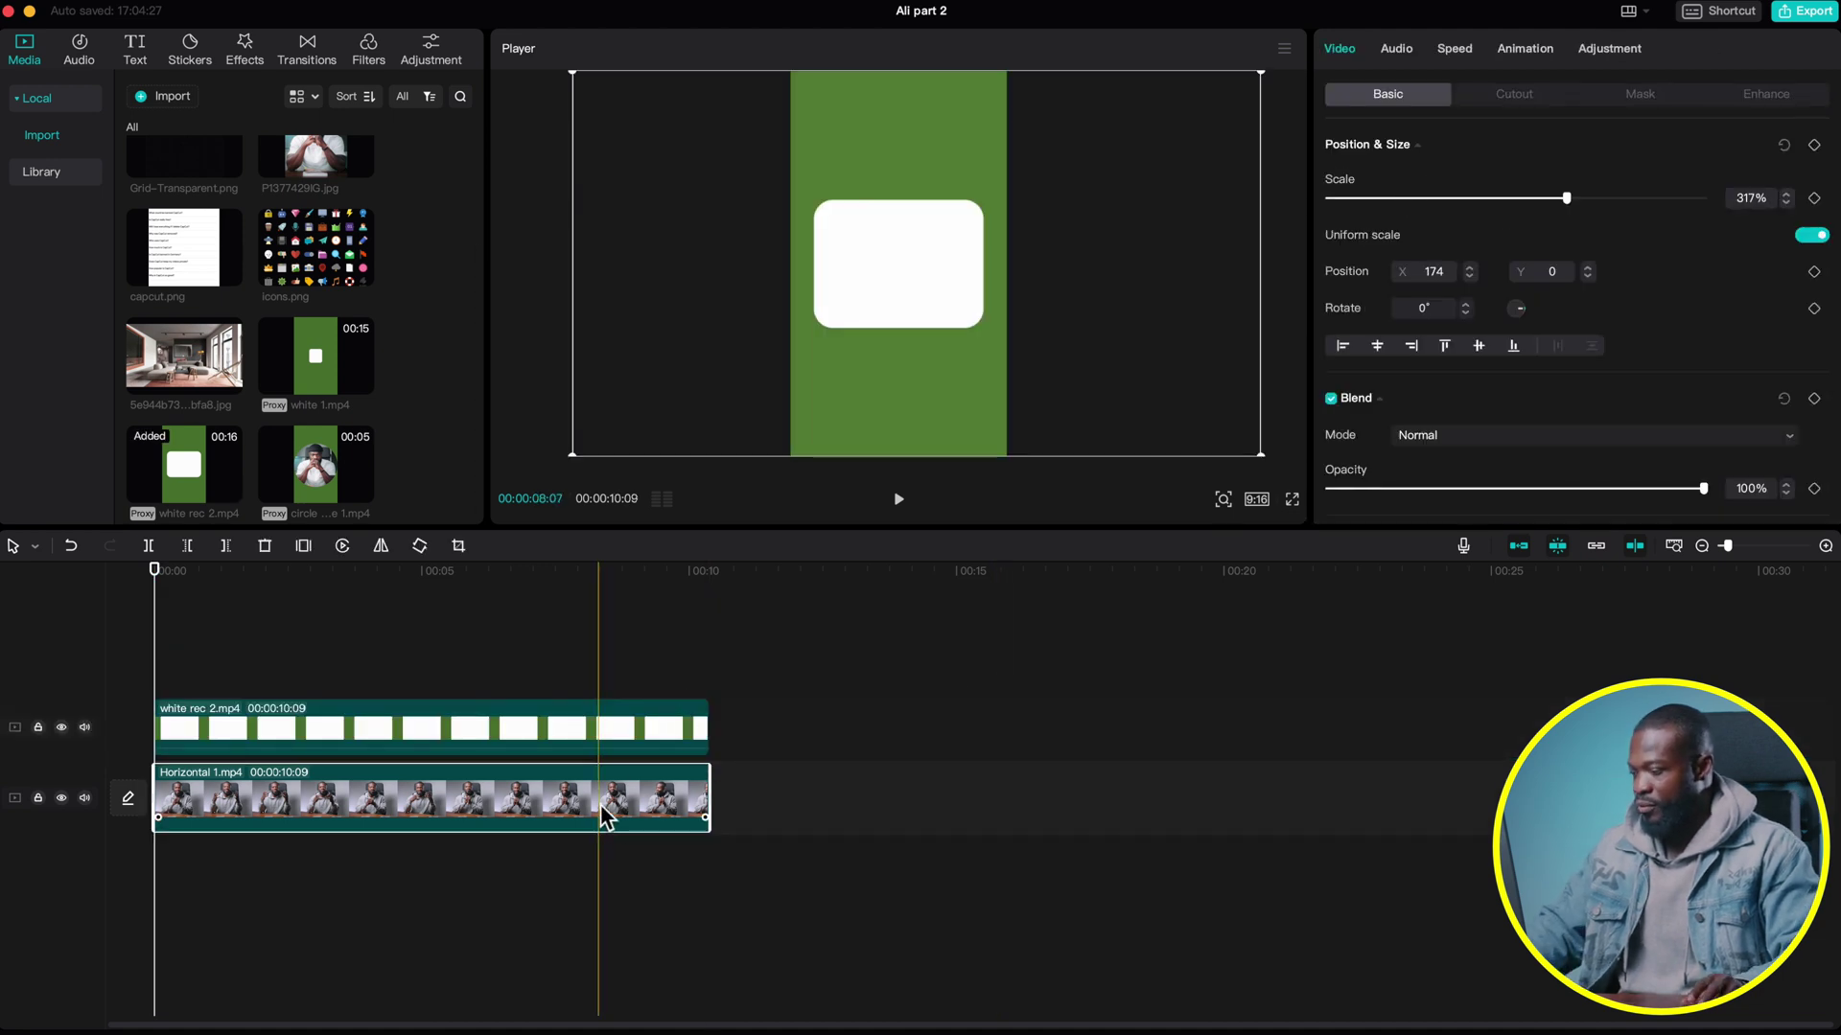
Chroma key the green background out of the white rec 2.mp4 clip with a strength of 20.
scroll(600, 803, "up", 2)
left_click(446, 729)
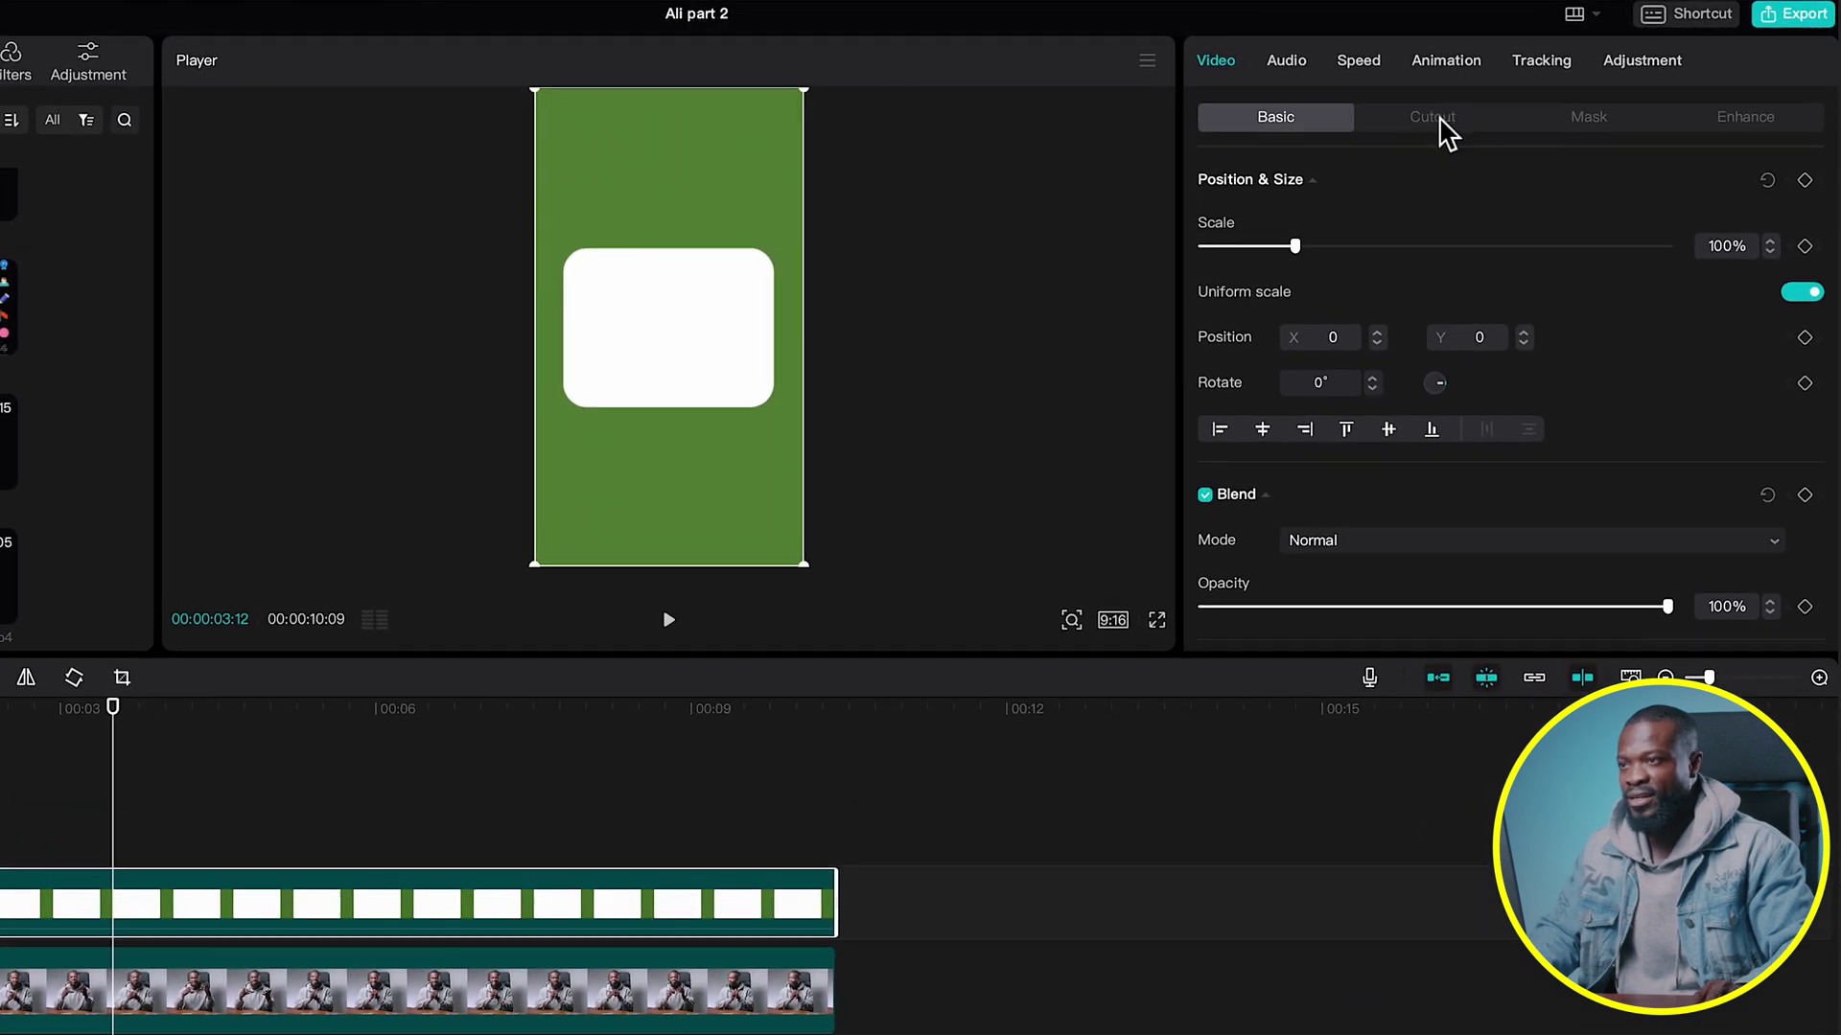
left_click(1438, 120)
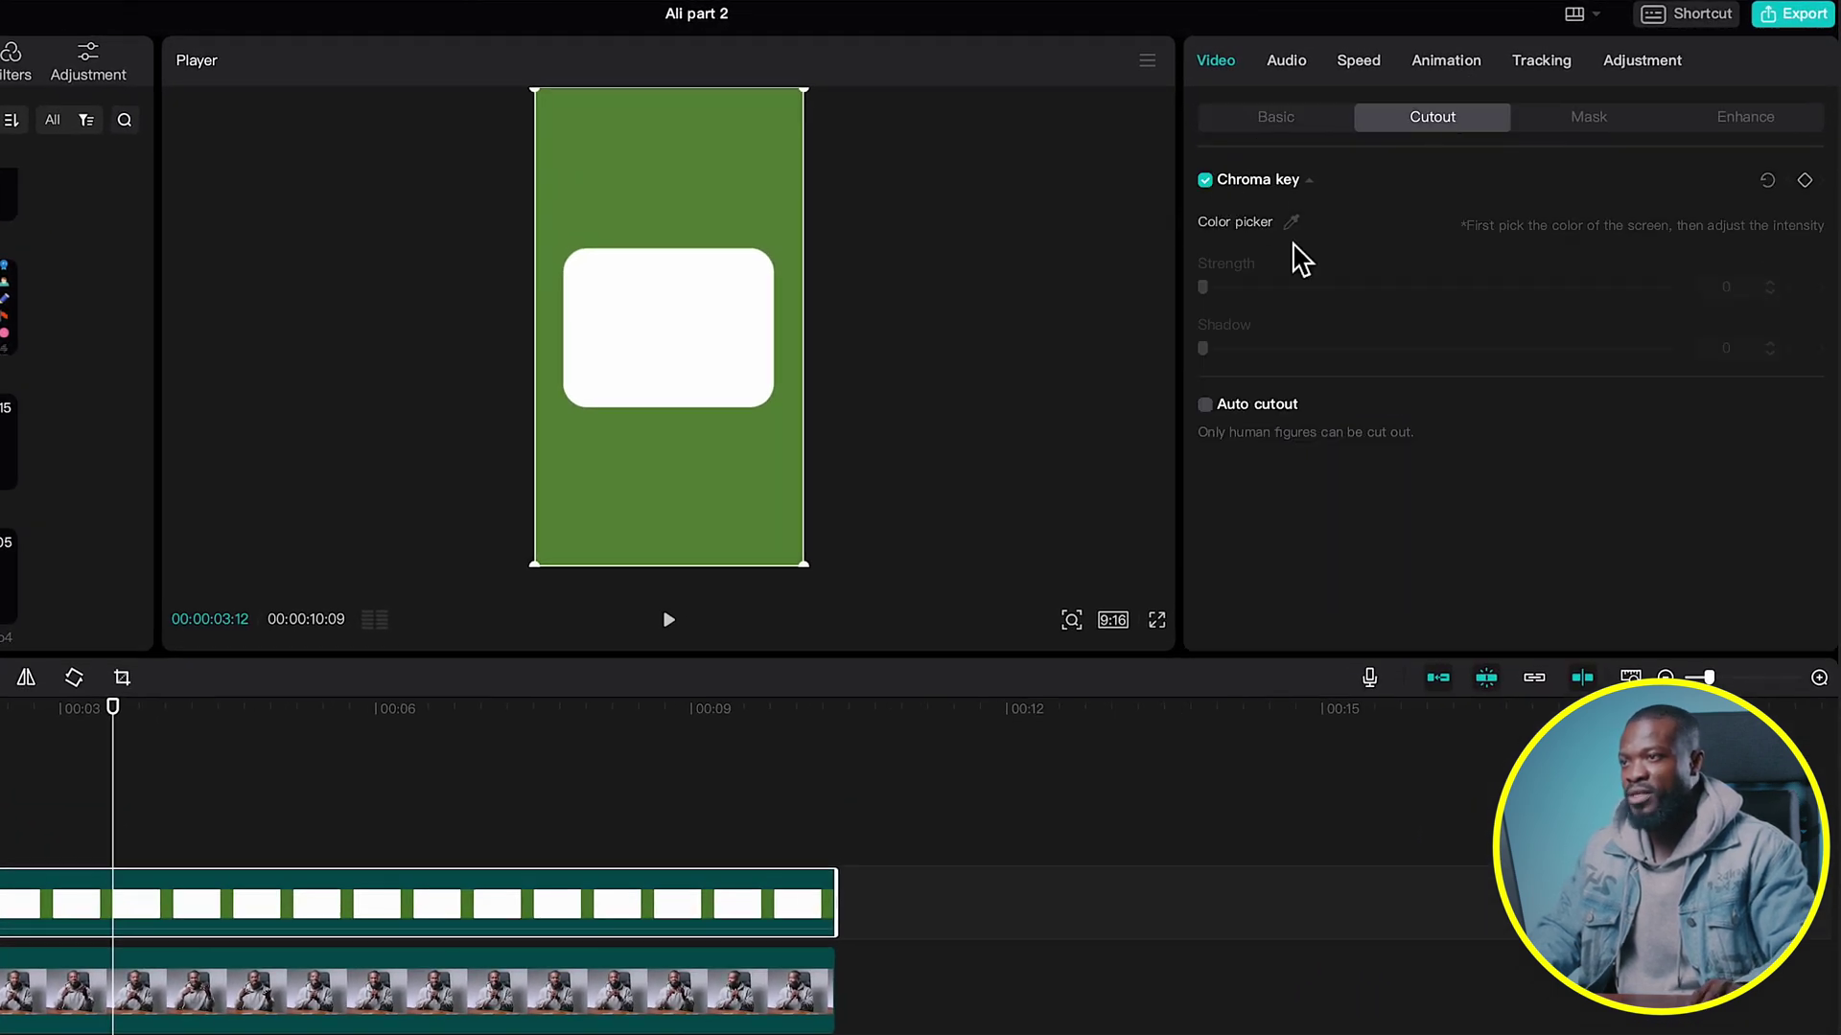
left_click(664, 171)
left_click_drag(1203, 287, 1296, 288)
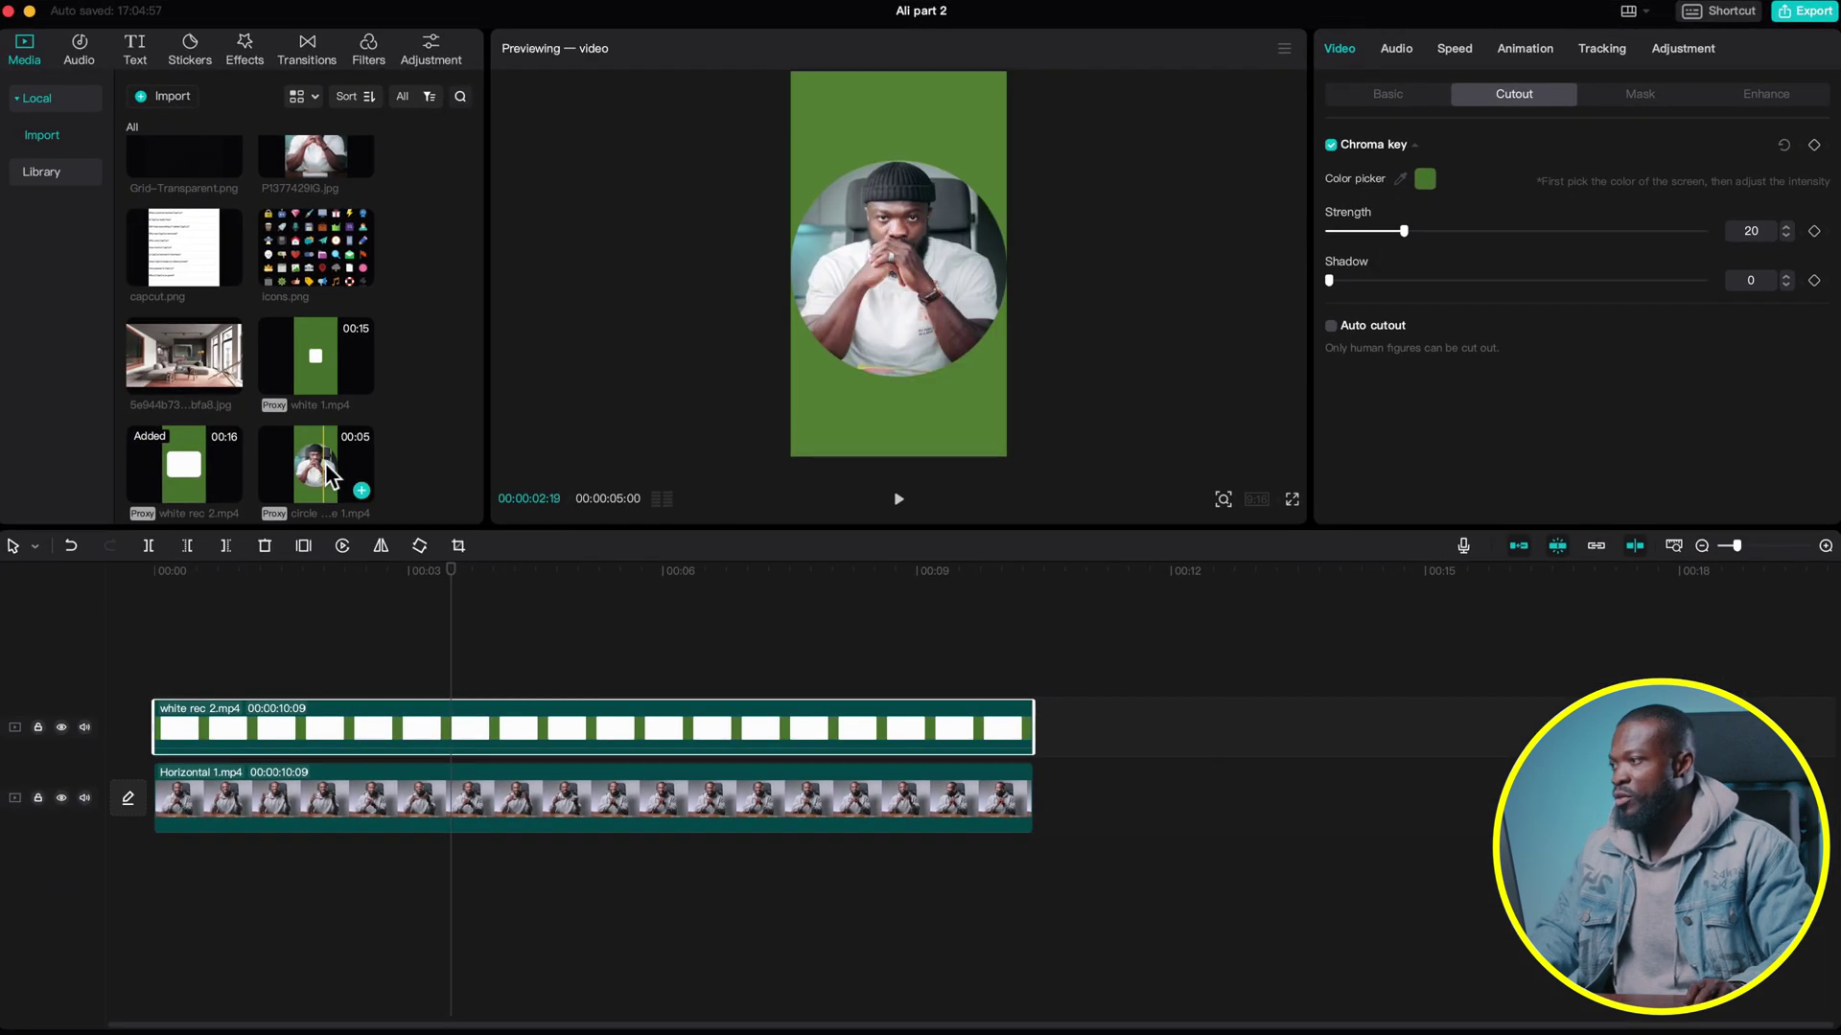
Place circle image 1.mp4 on a new track above white rec 2.mp4, starting at the beginning of the timeline.
scroll(329, 472, "down", 1)
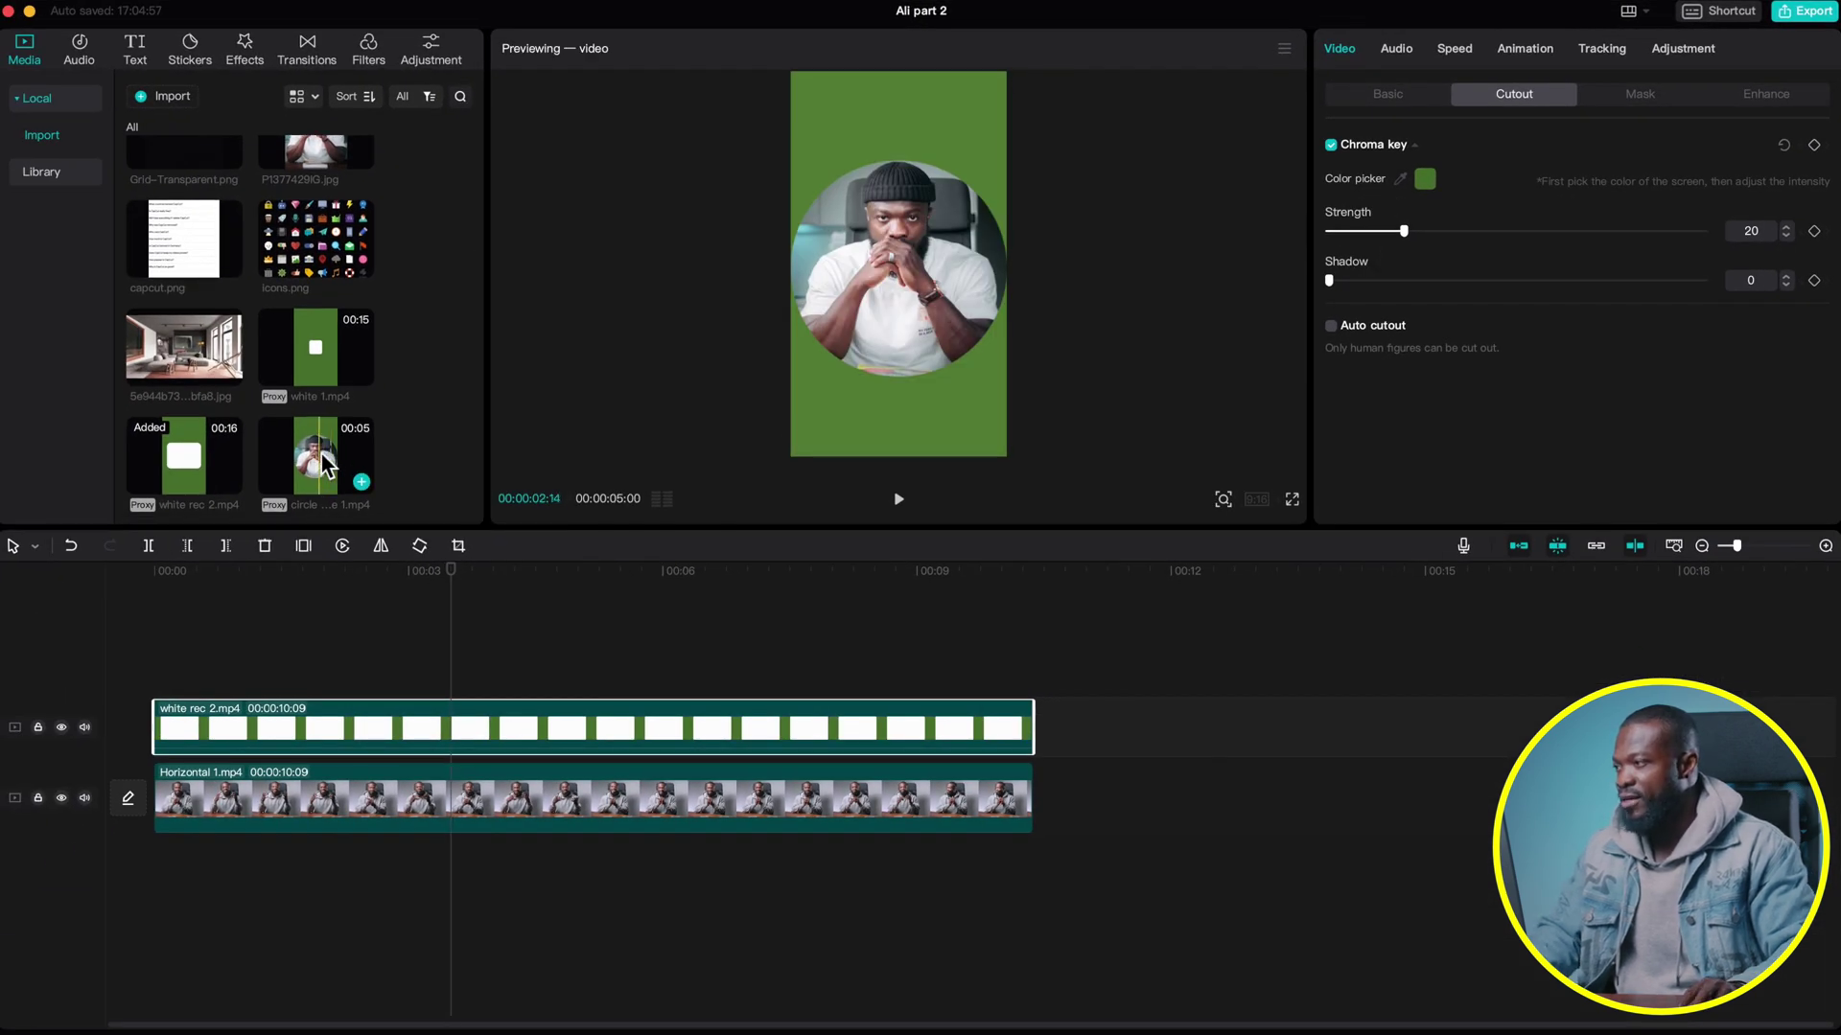
left_click(324, 470)
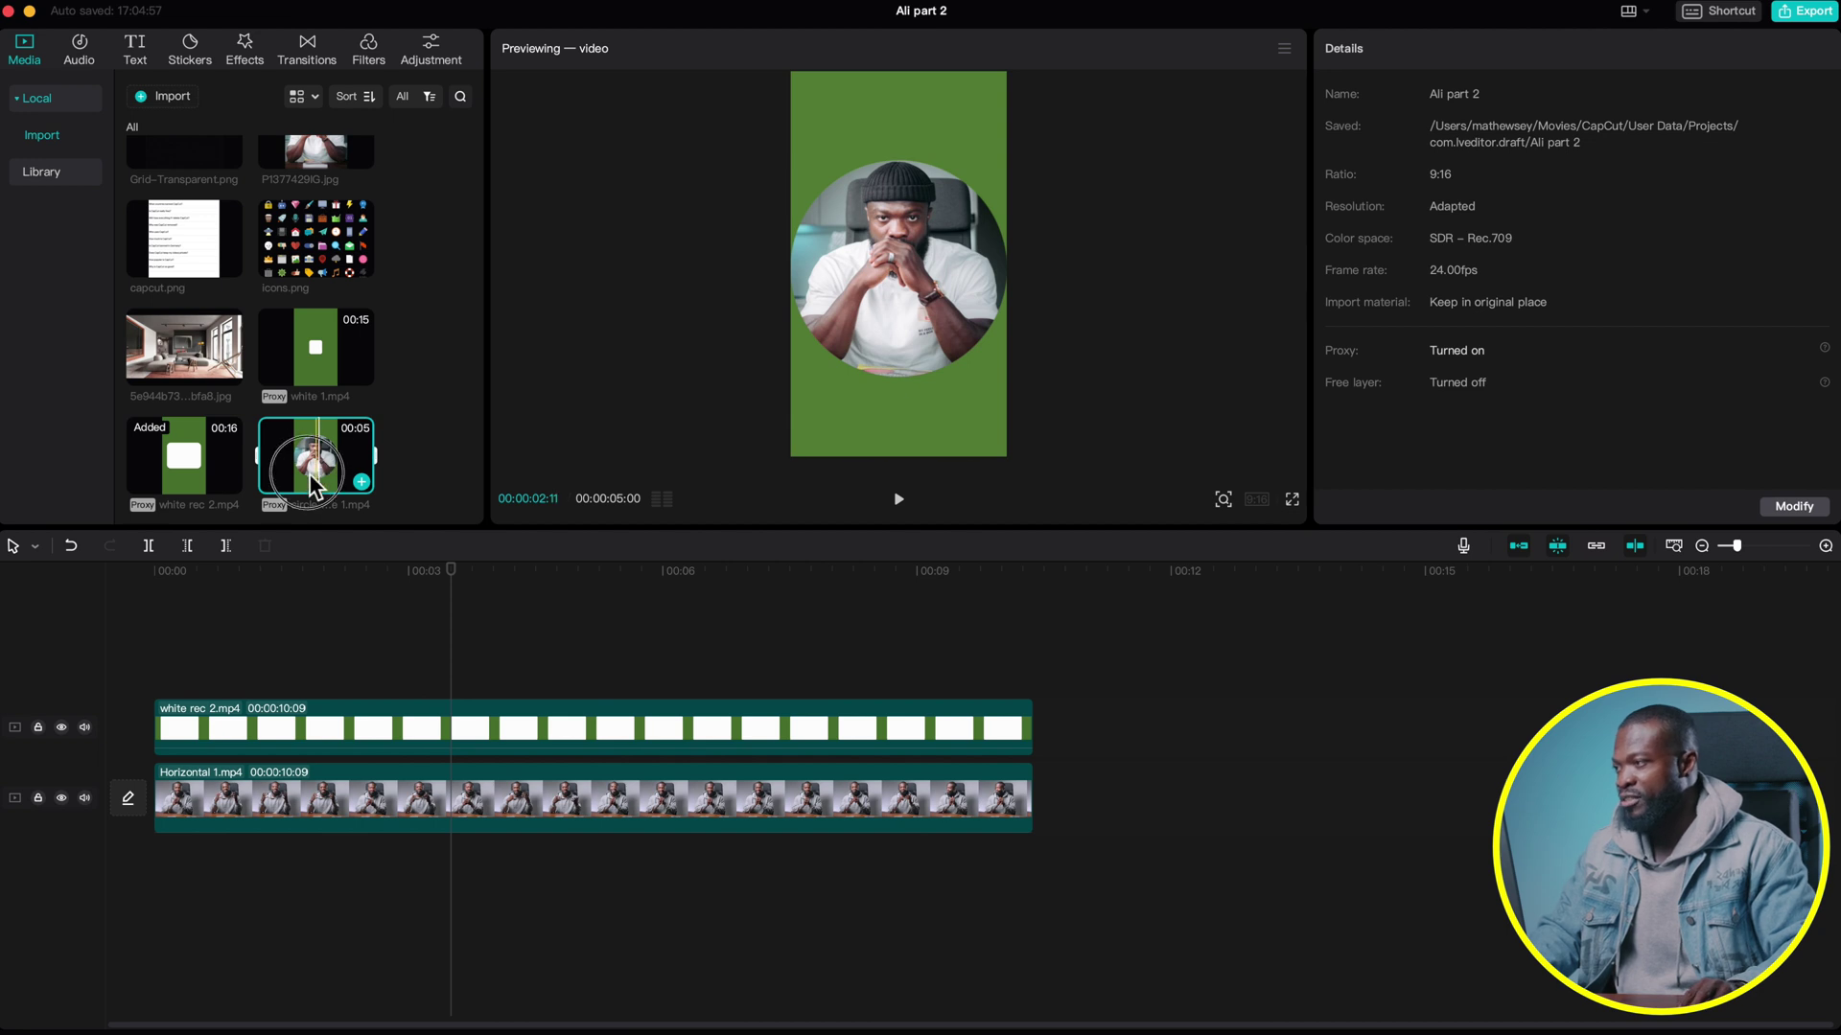
left_click_drag(315, 484, 164, 665)
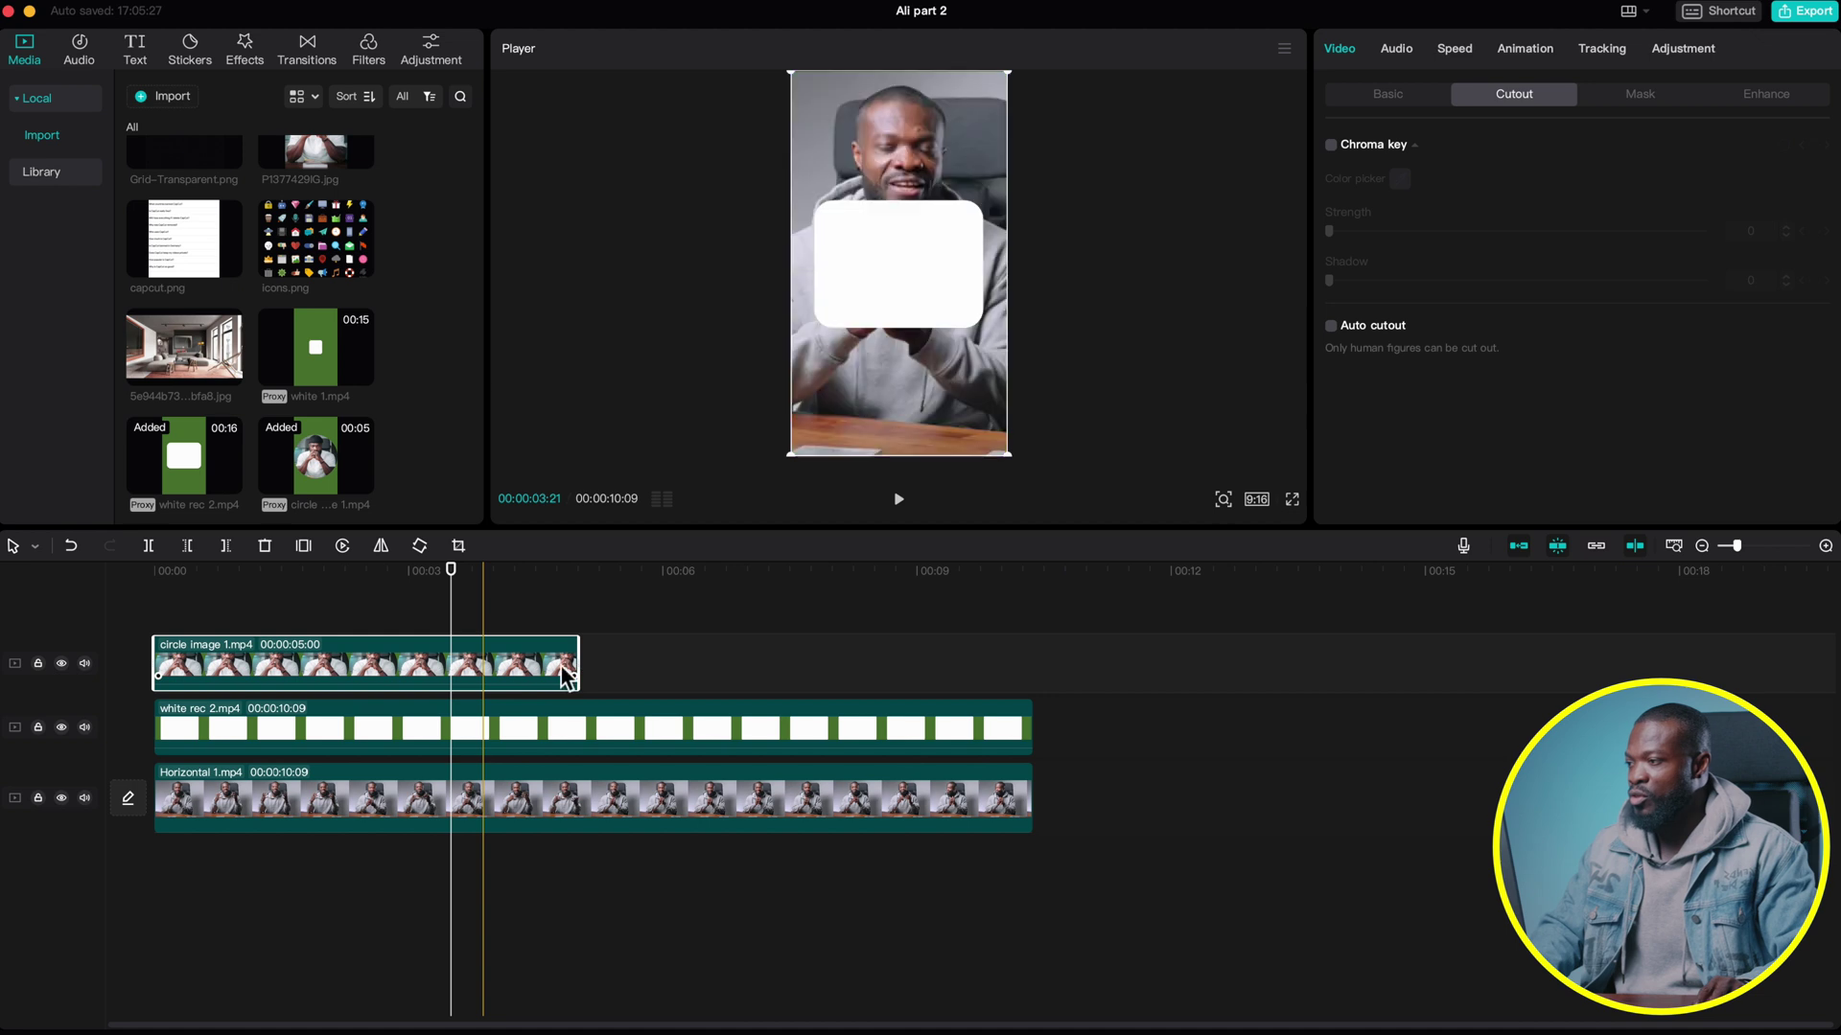
Duplicate the circle image 1.mp4 clip directly after itself and trim the clips beneath to end with the copy at 10 seconds.
left_click(541, 670)
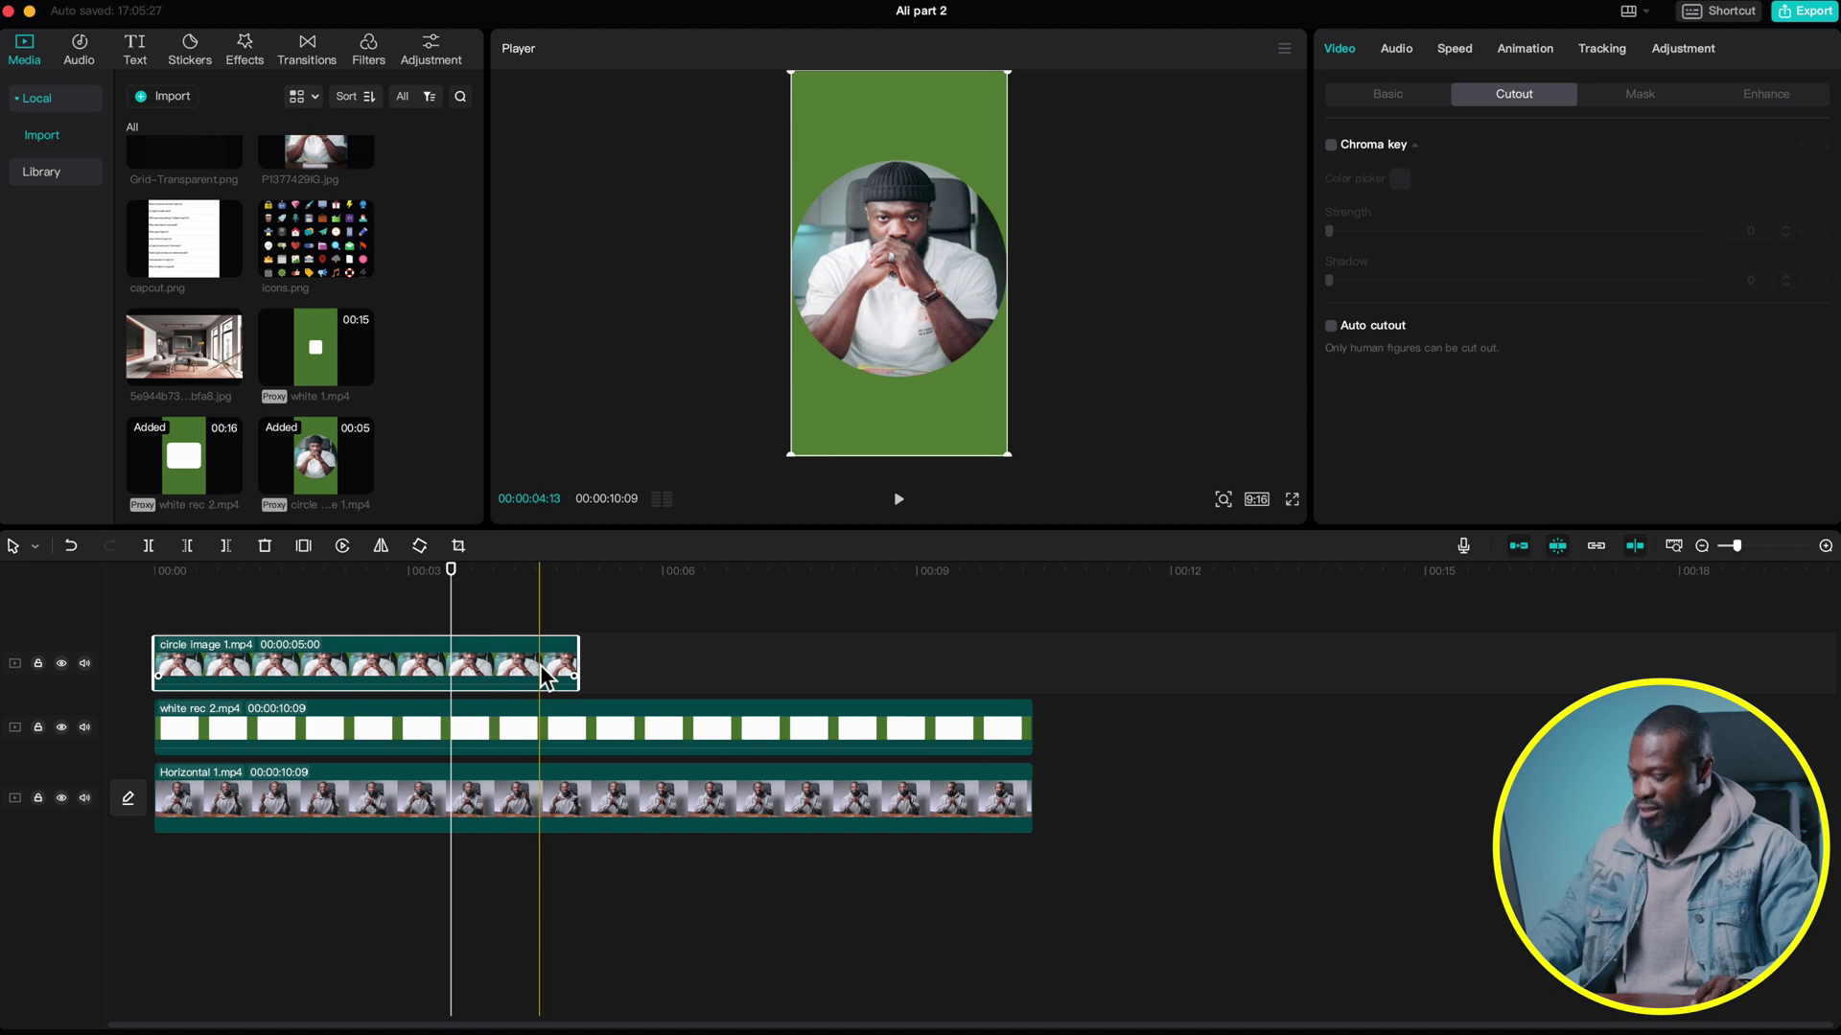
key("super+c")
left_click(589, 635)
key("super+v")
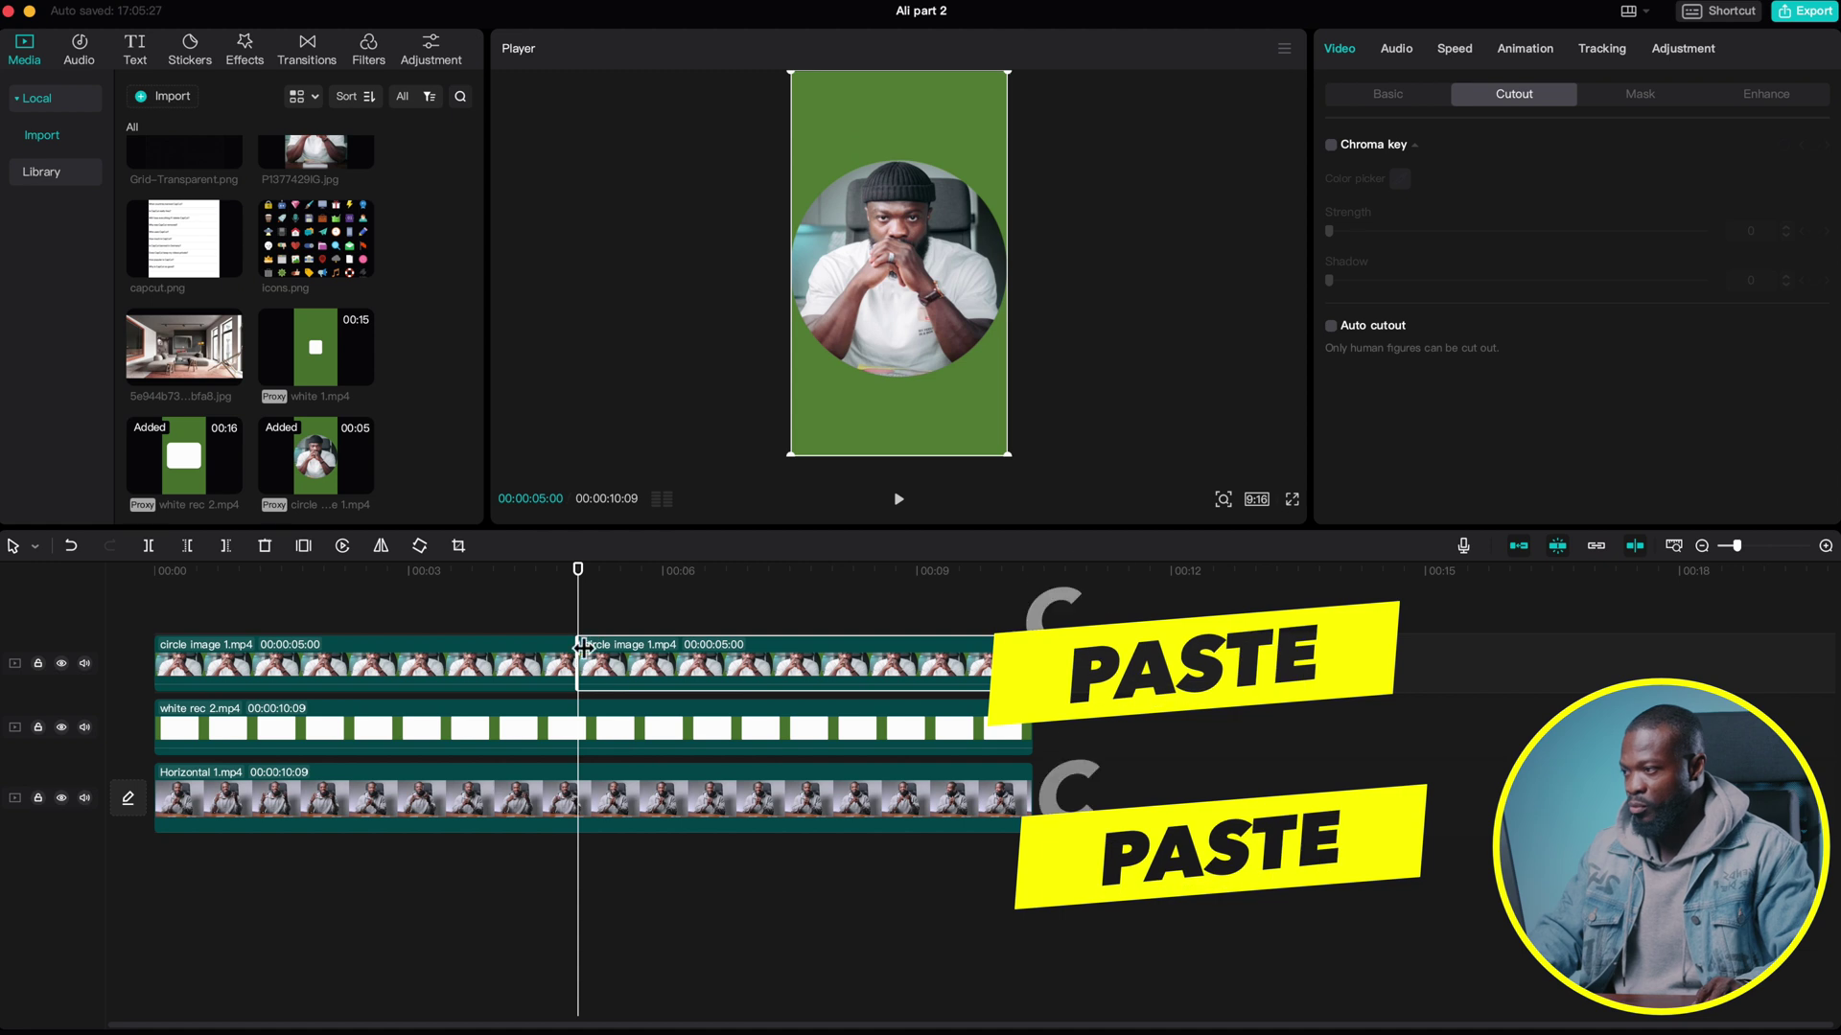
left_click_drag(1040, 736, 1027, 740)
Chroma key the green background out of the first circle image 1.mp4 clip with a strength of 19.
left_click(491, 666)
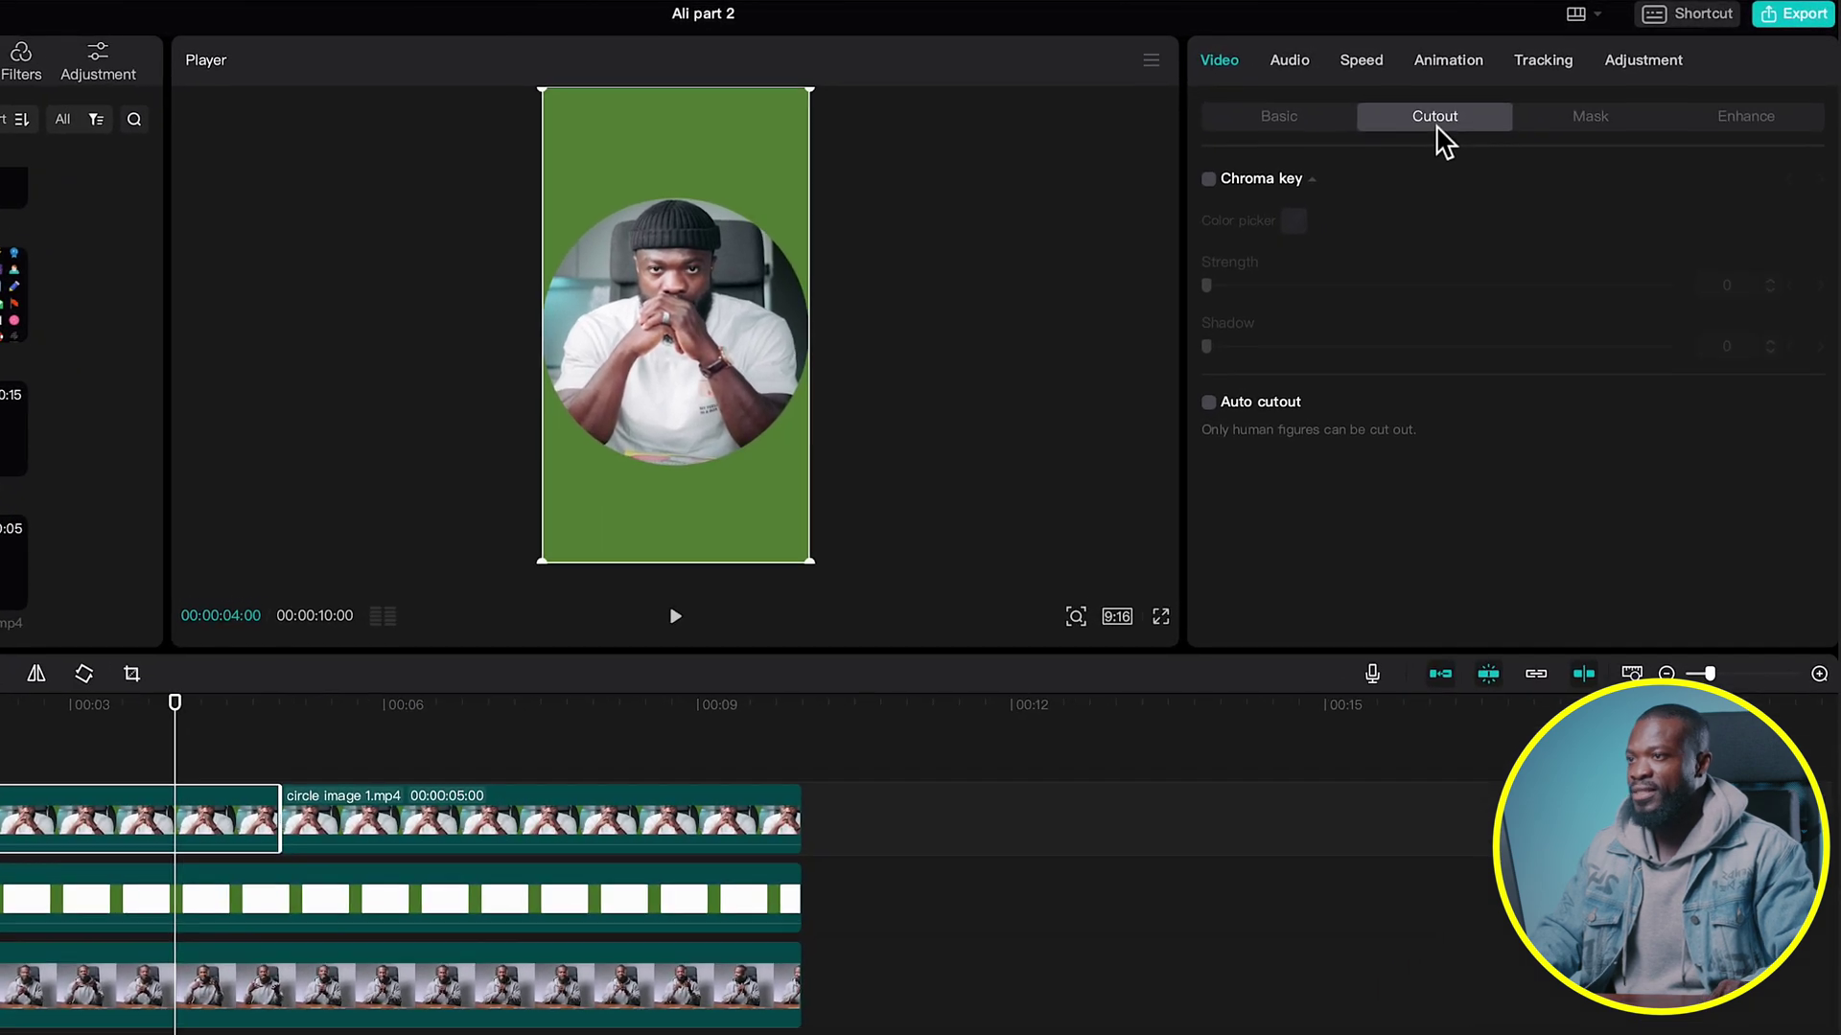
left_click(1514, 93)
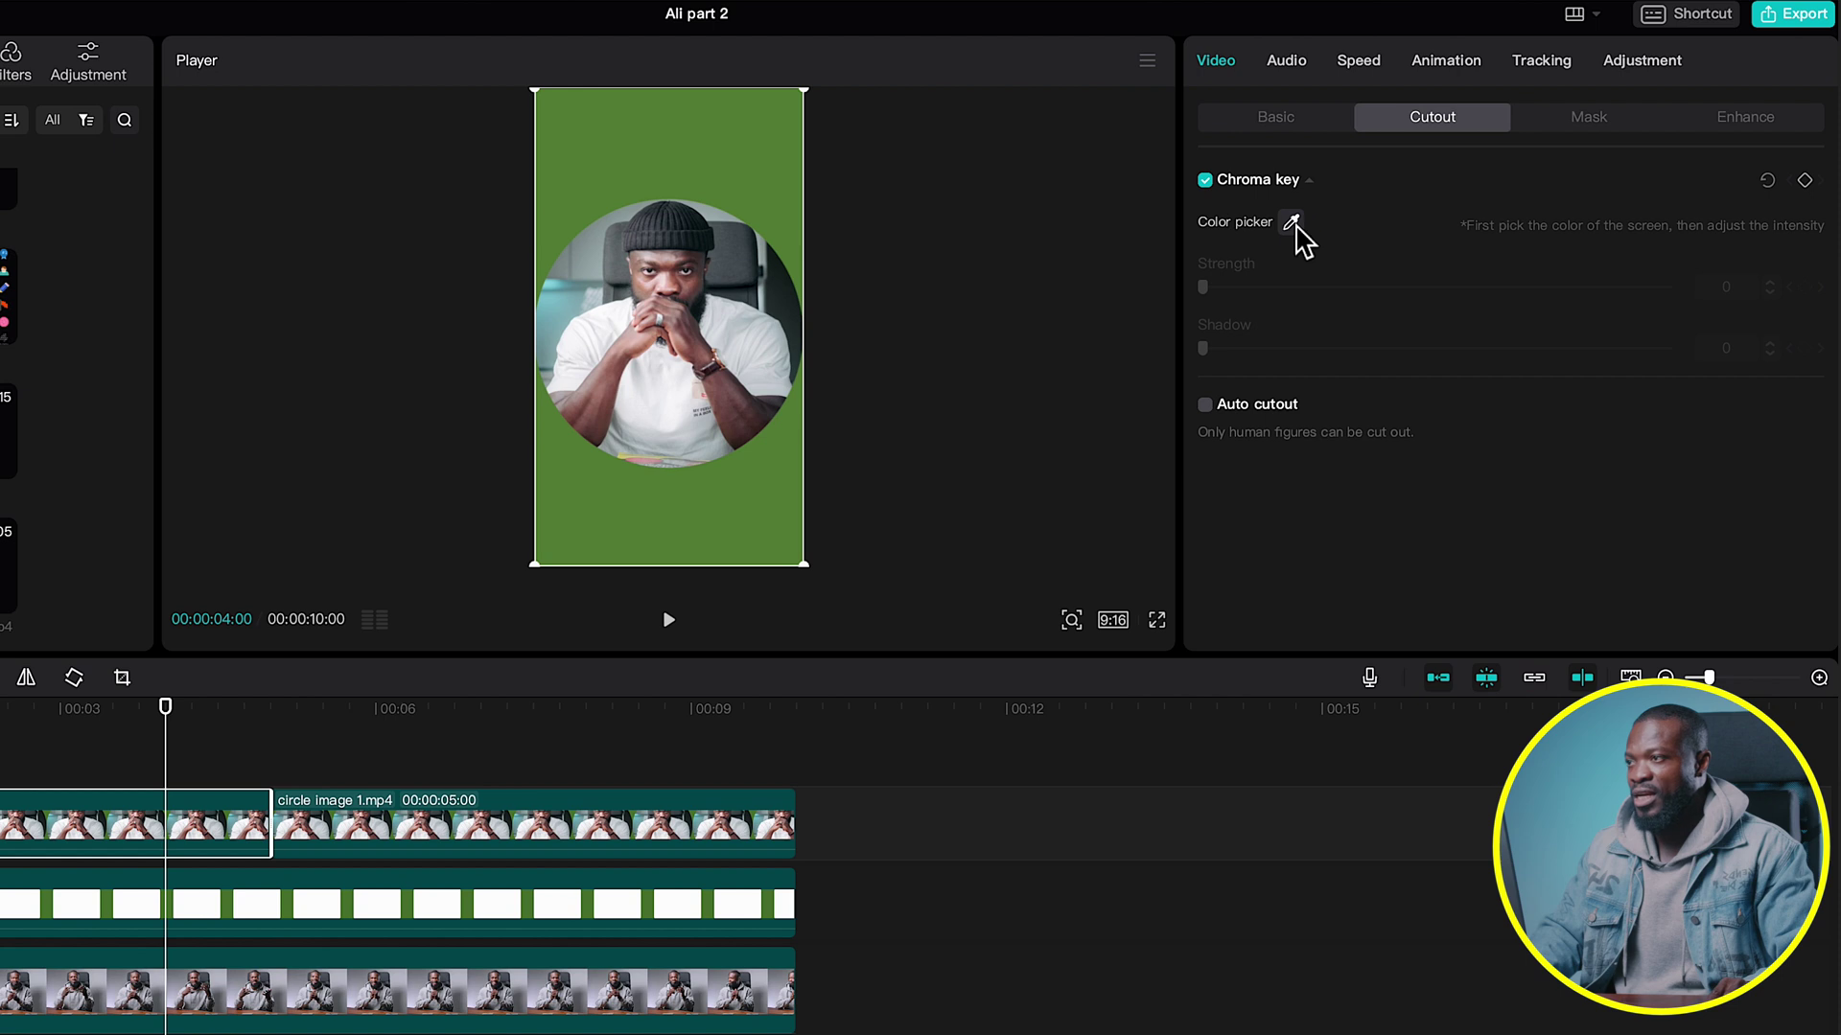
left_click(727, 144)
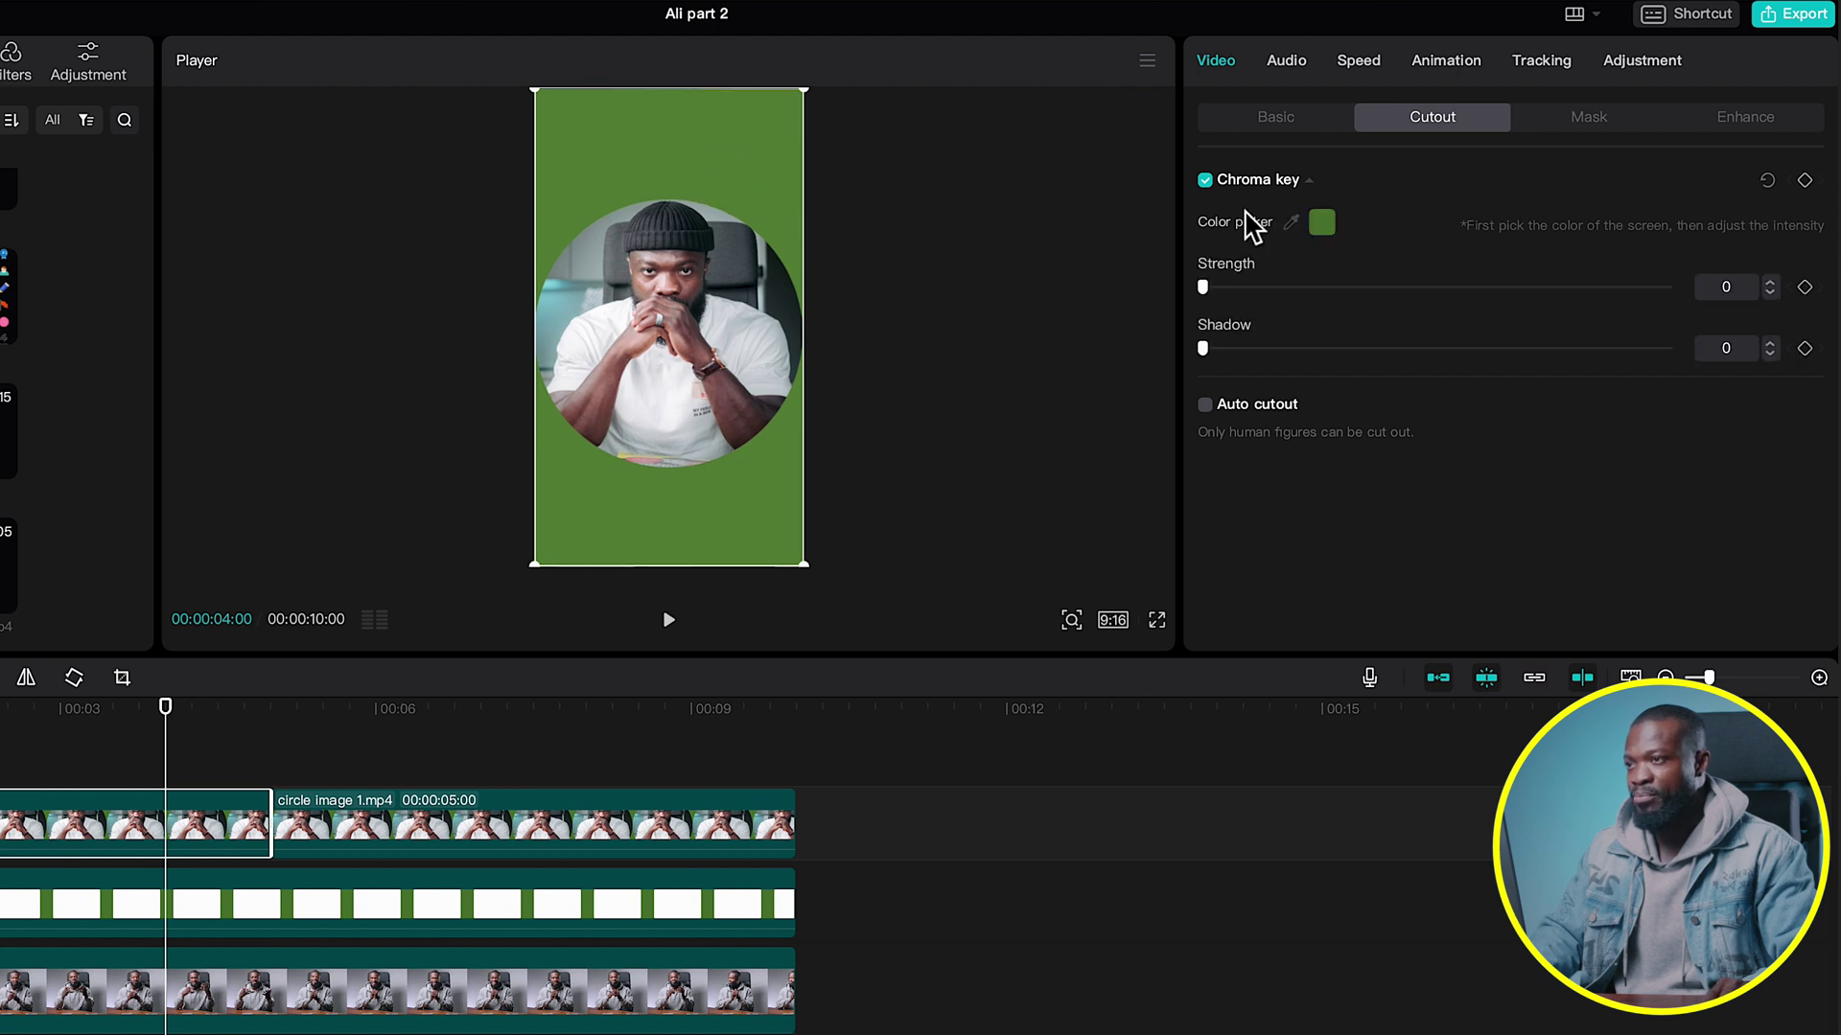
left_click(1258, 288)
left_click_drag(1286, 288, 1336, 287)
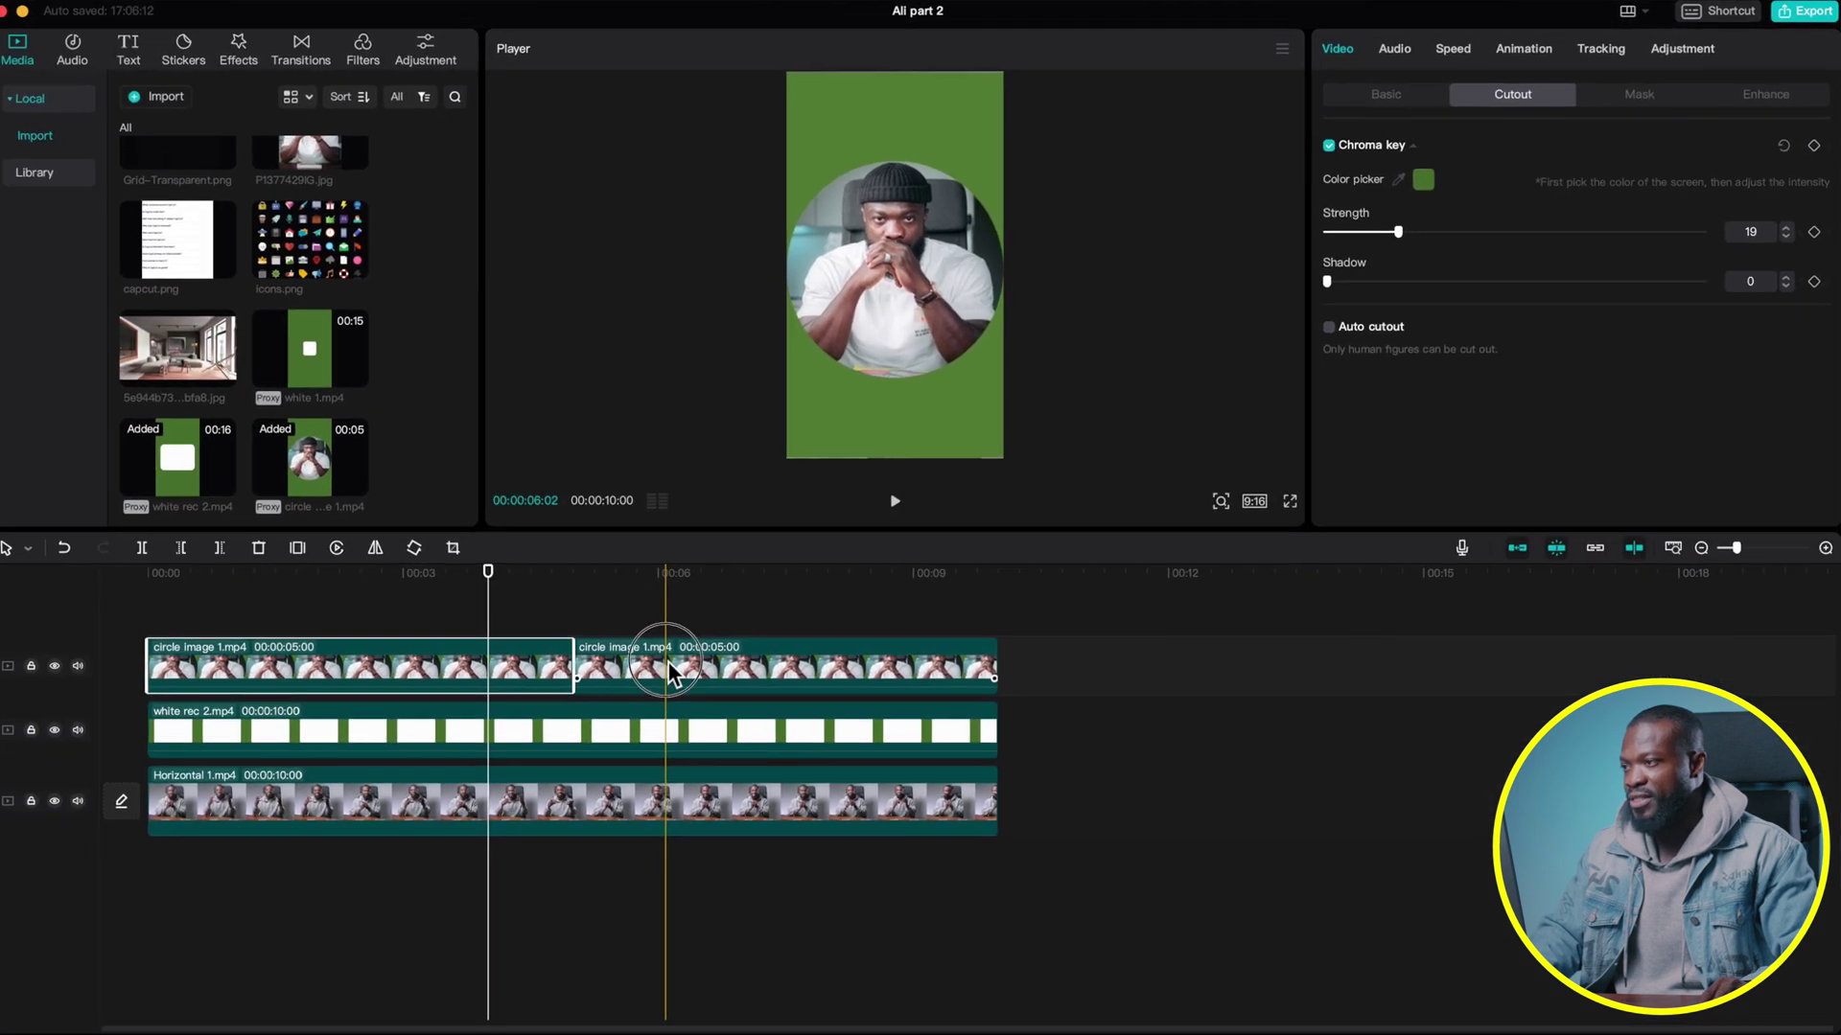
Chroma key the green background out of the second circle image 1.mp4 clip with a strength of 15.
left_click(381, 818)
left_click(686, 575)
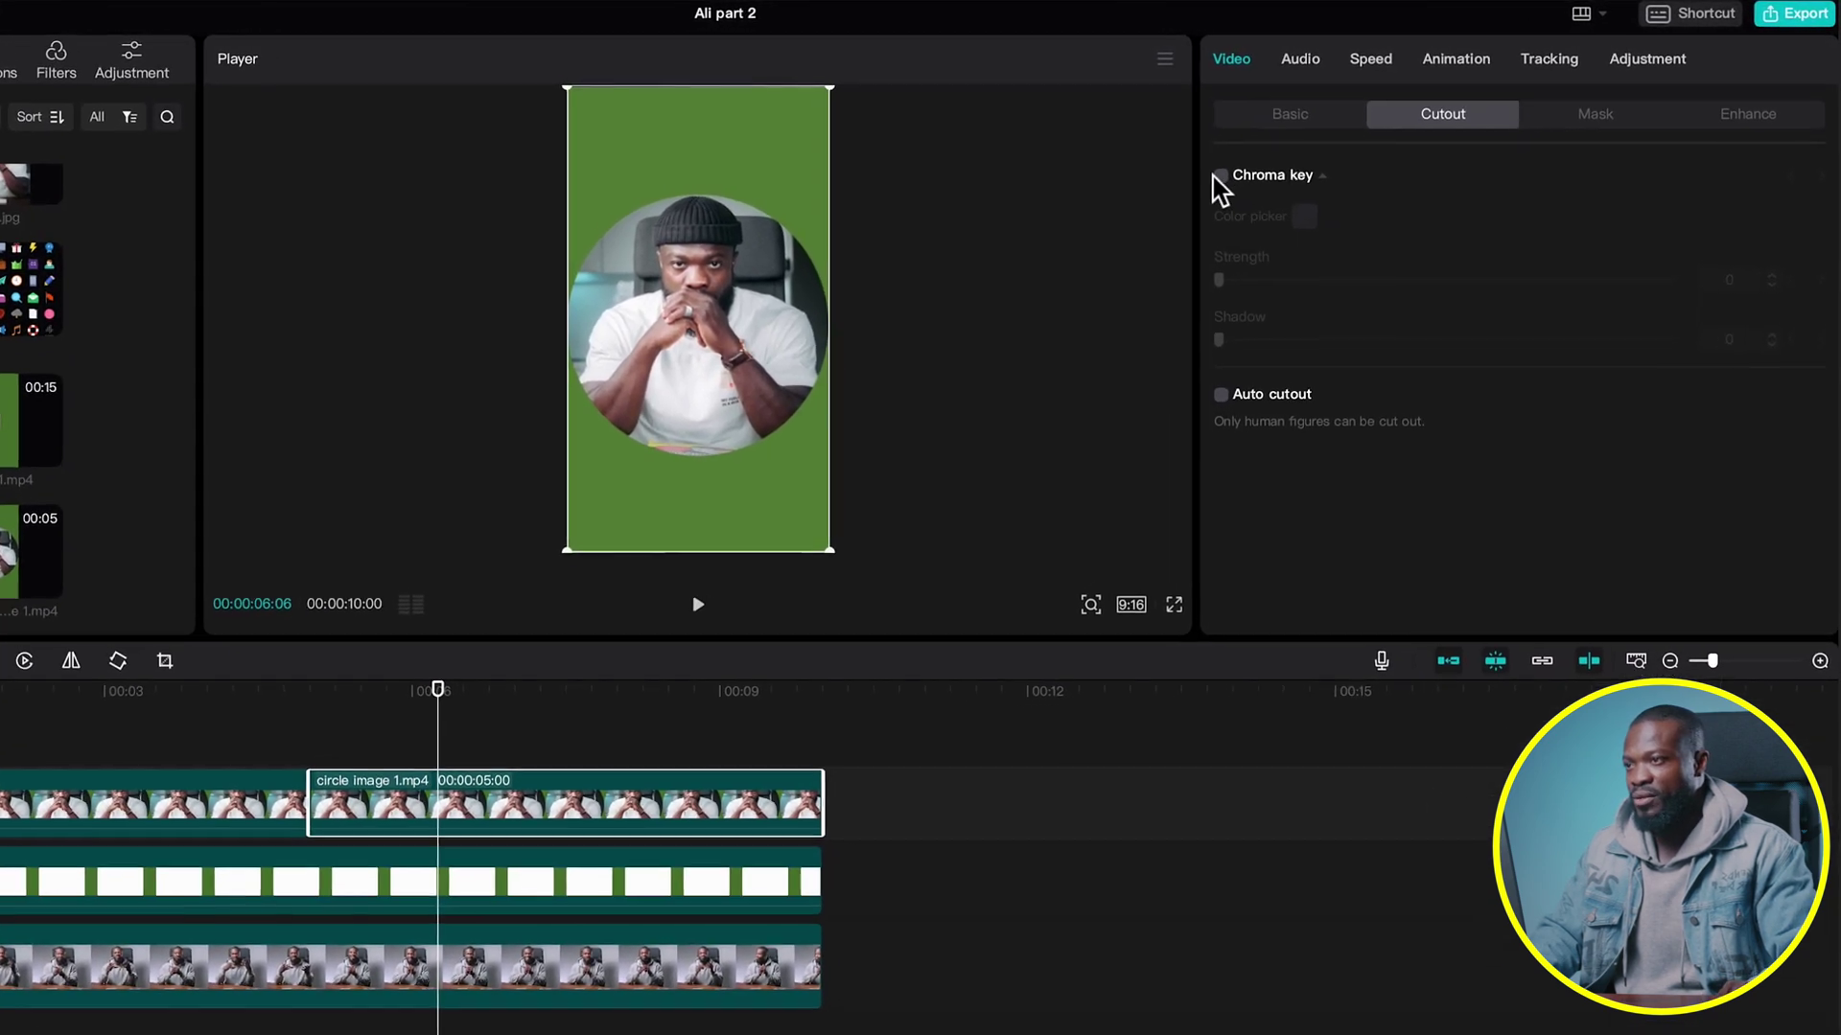
left_click(1220, 178)
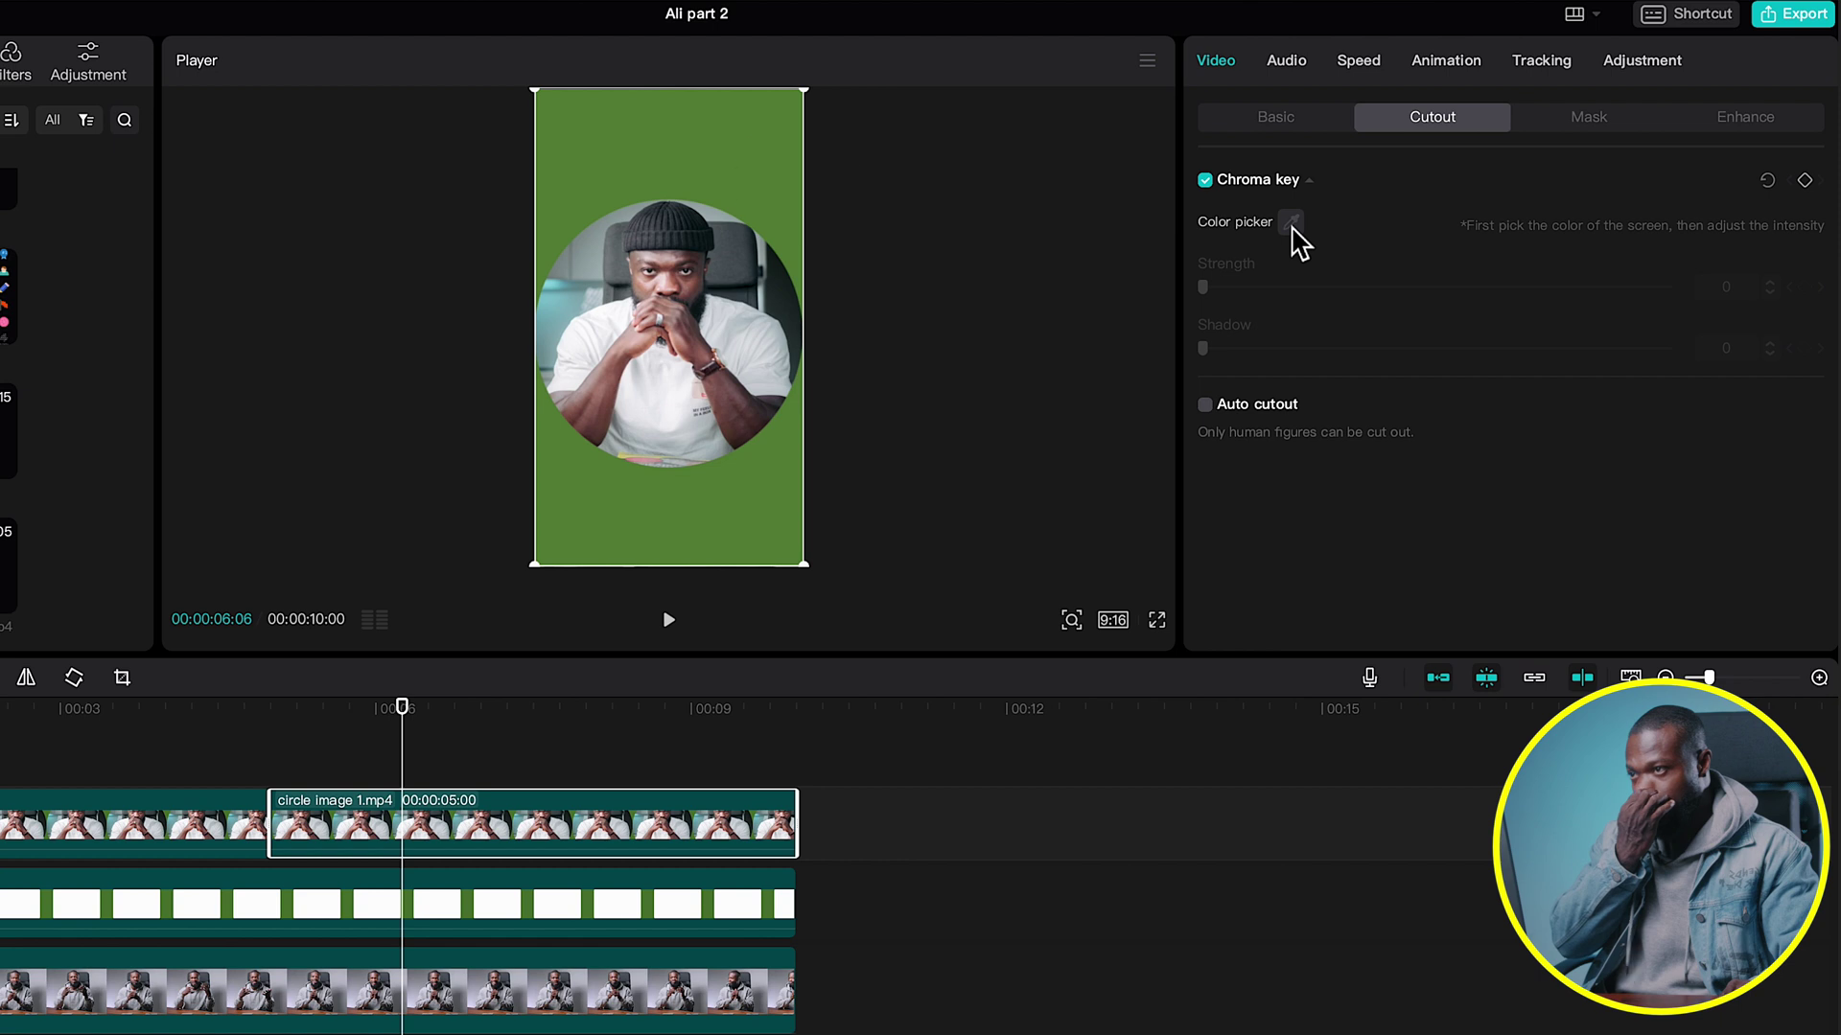
left_click(1305, 216)
left_click(642, 151)
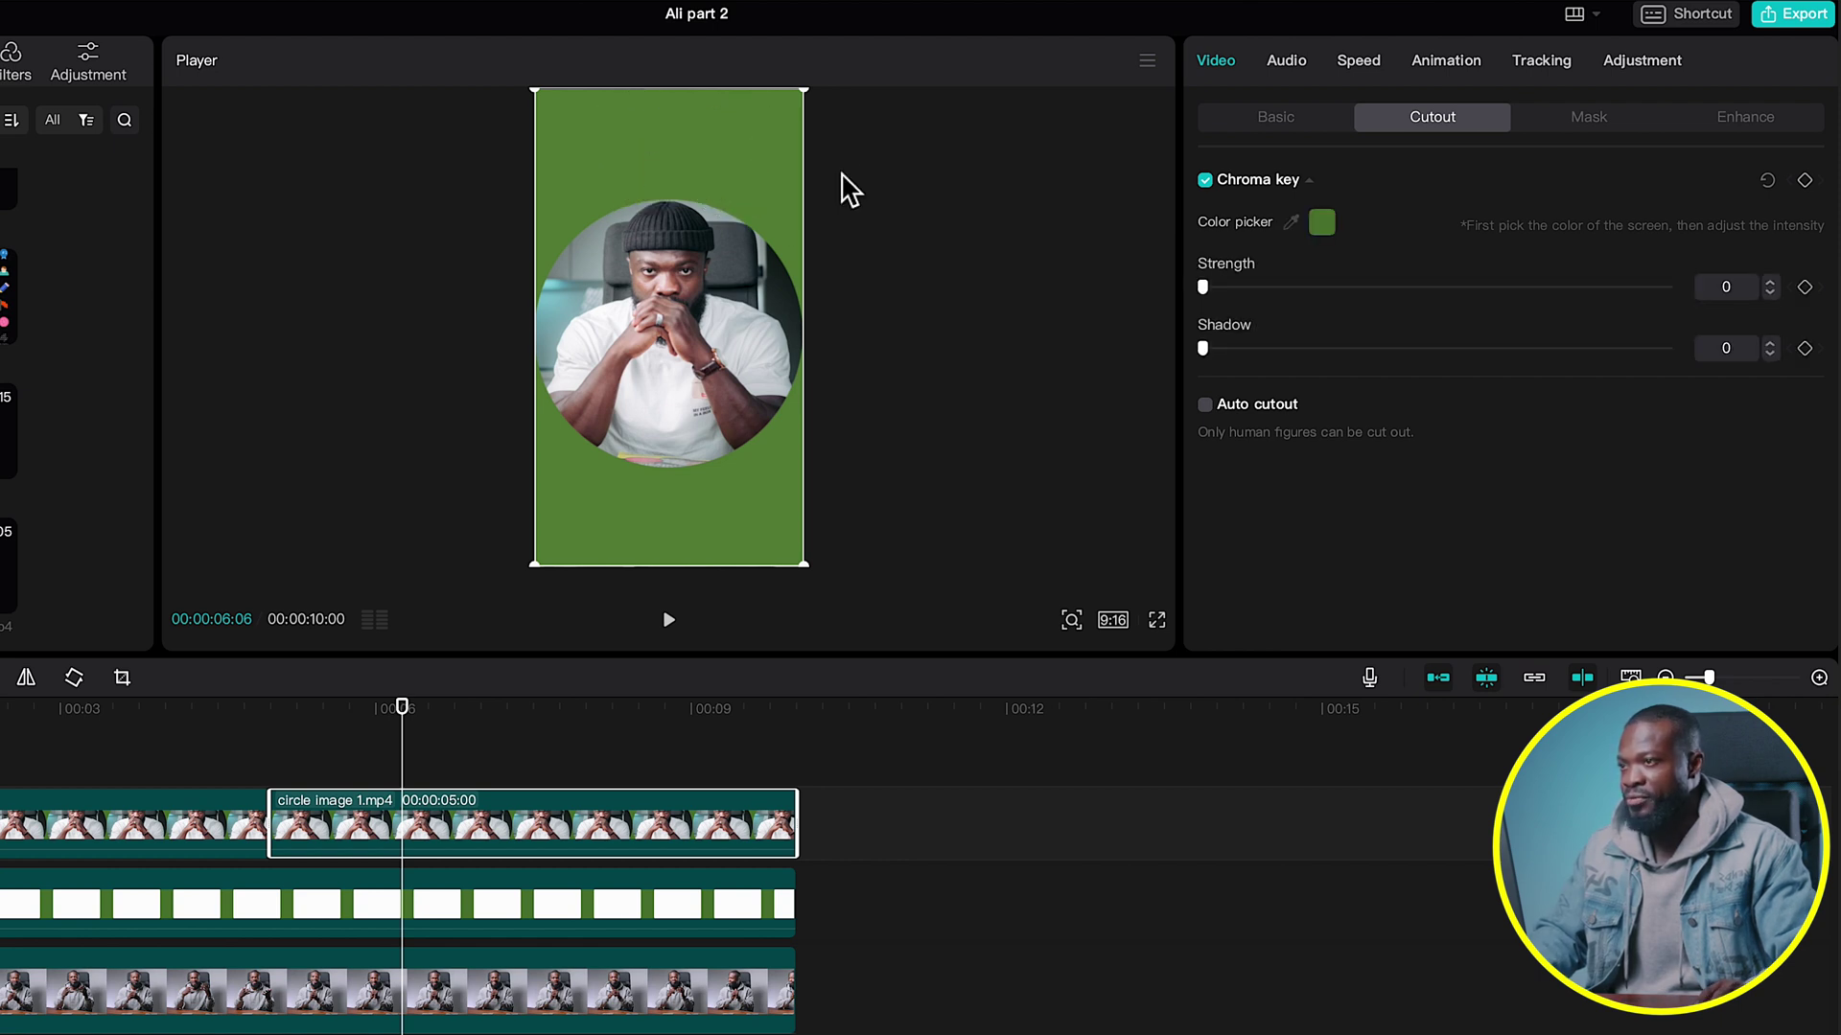
left_click_drag(1222, 286, 1275, 293)
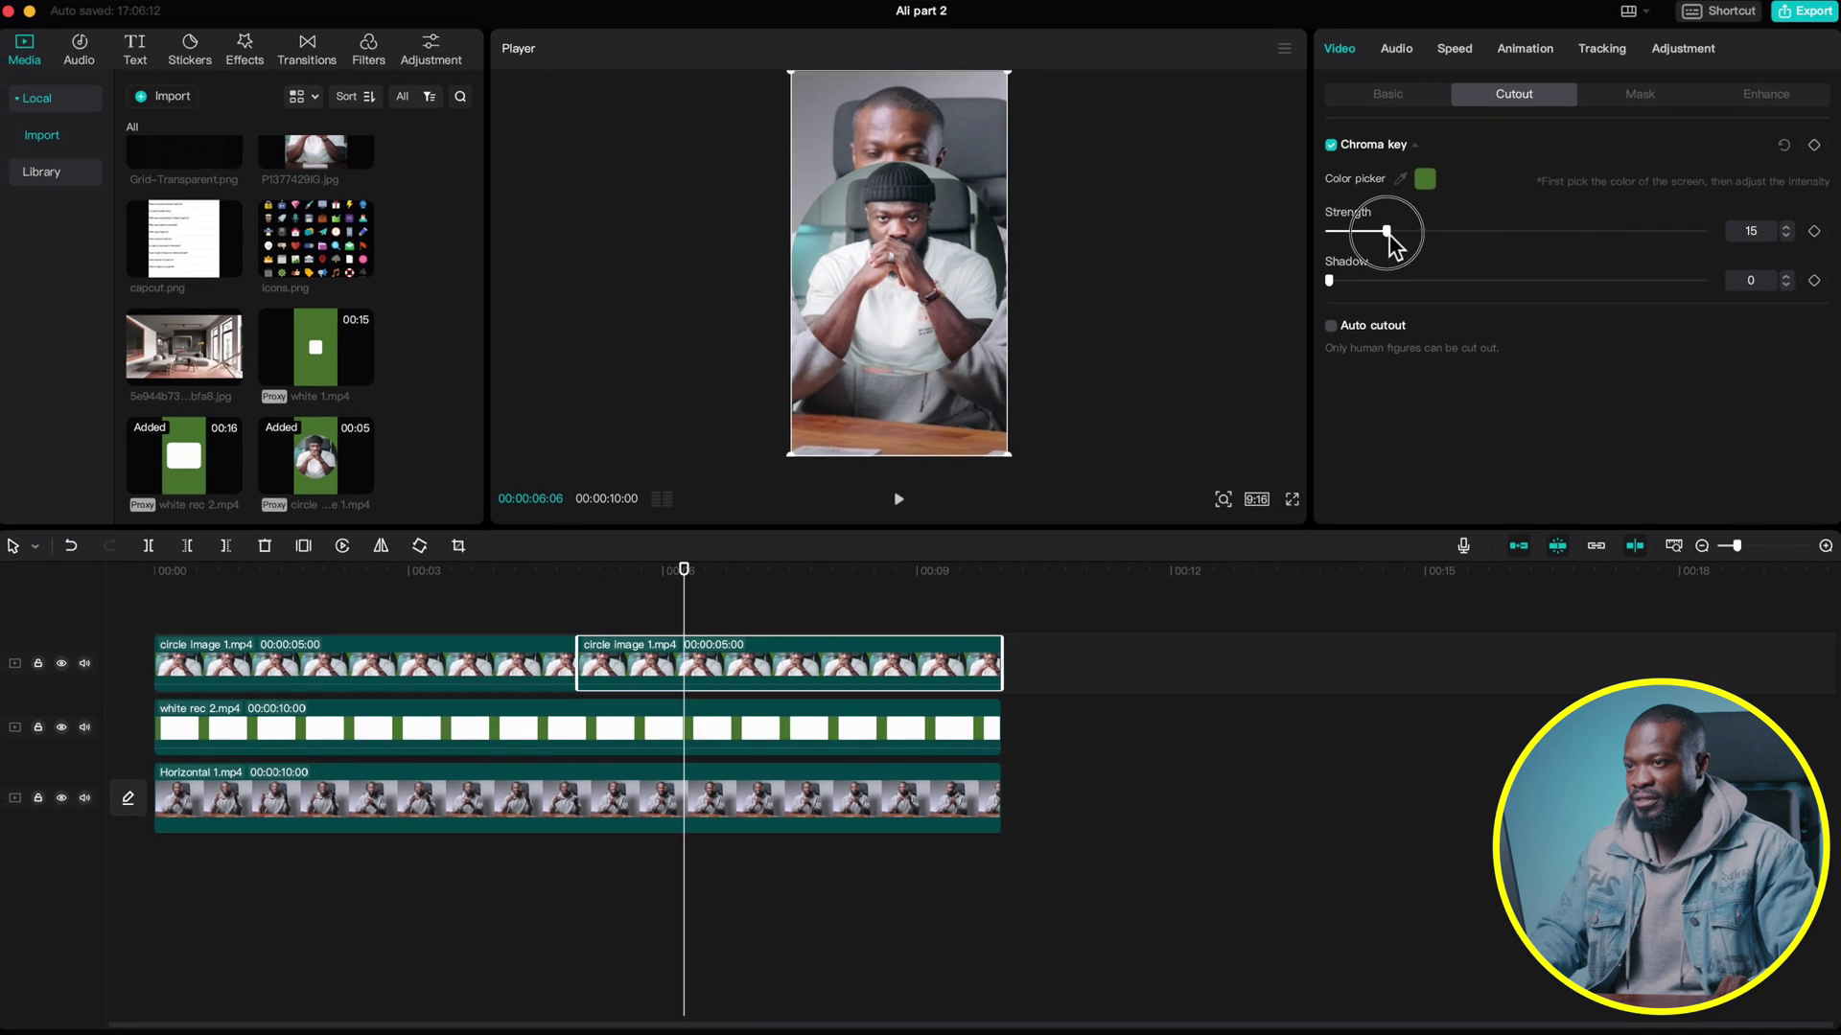
Scale both circle image clips together to 20% and move the portrait into the white card's upper-left corner.
left_click(341, 661)
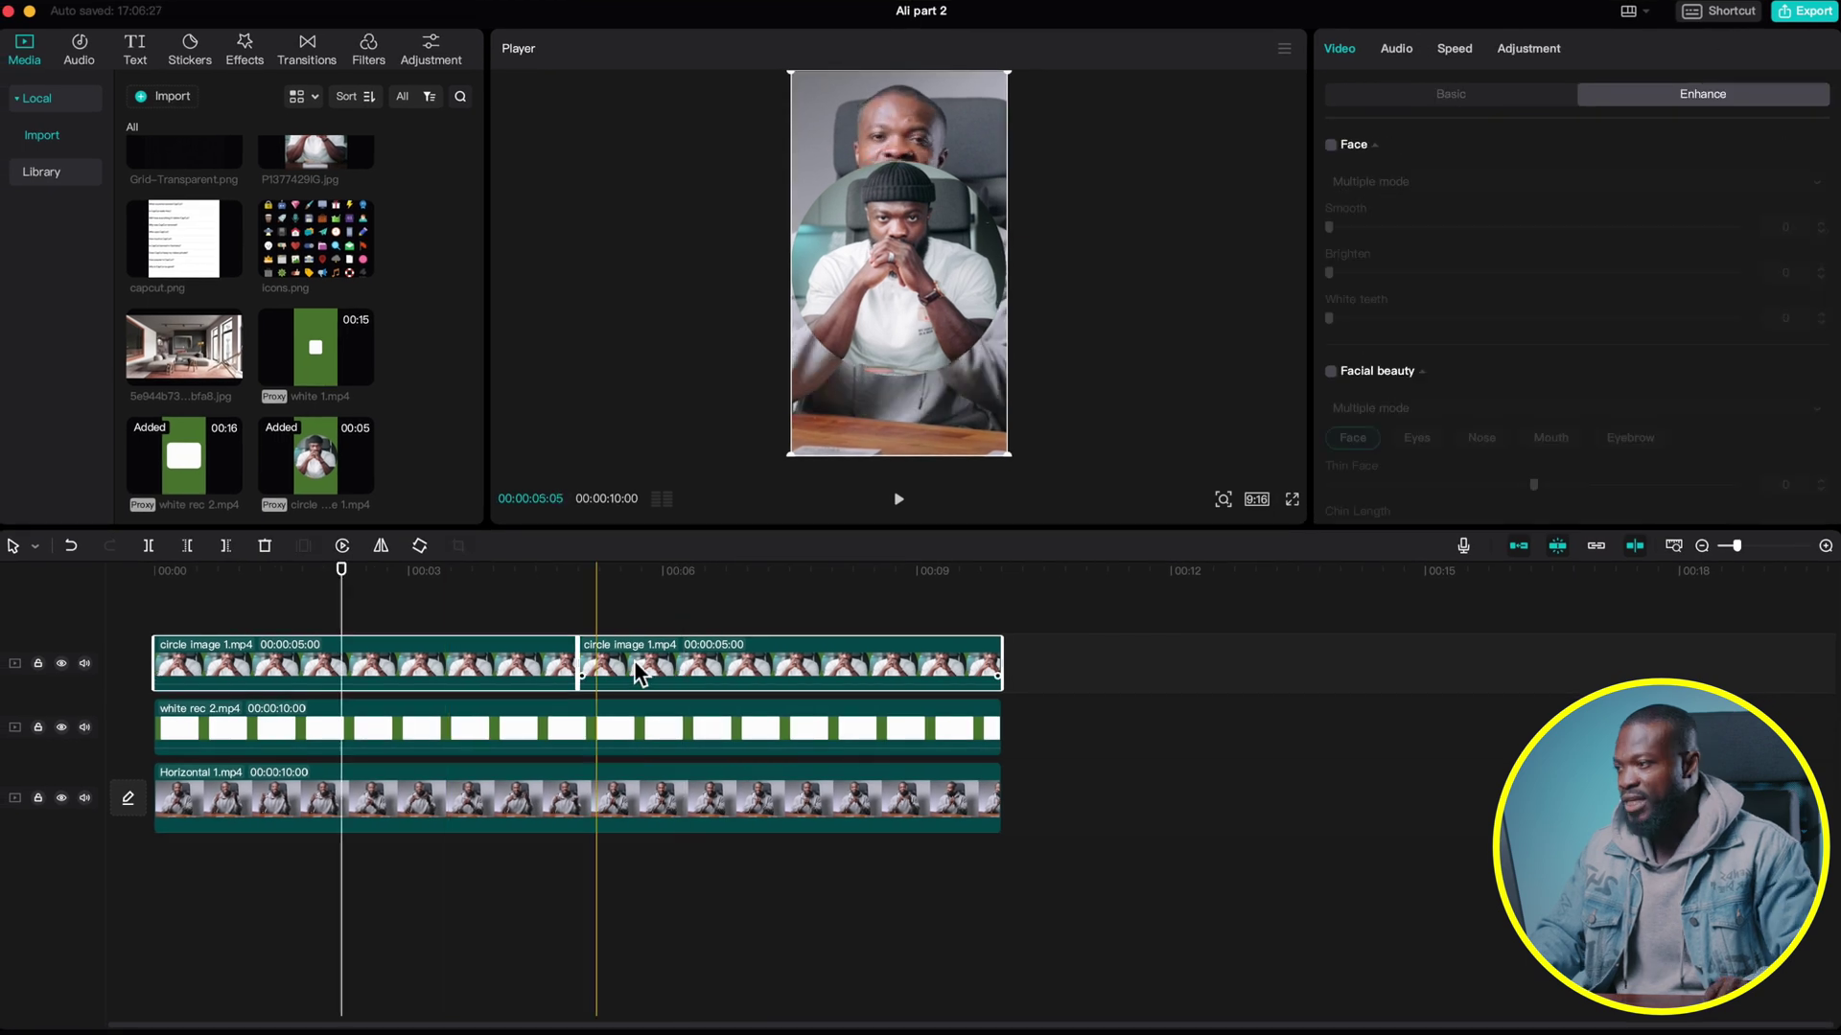
left_click(1397, 96)
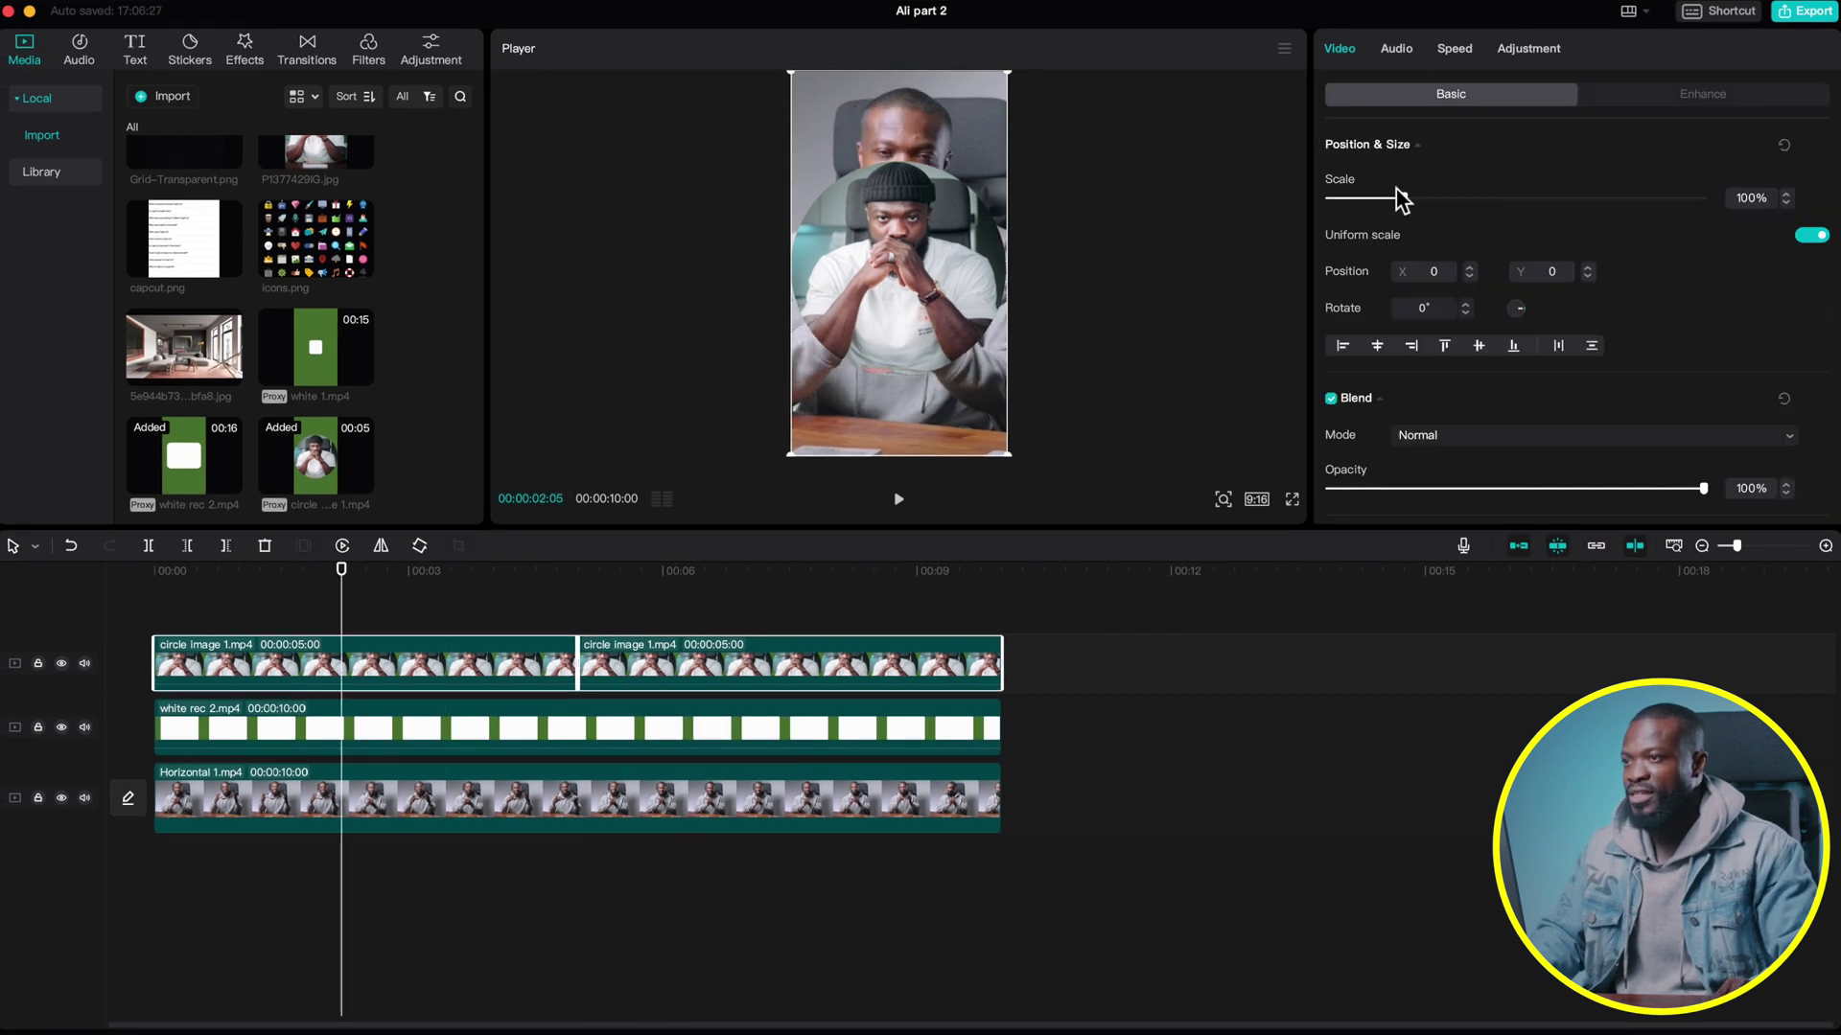
left_click_drag(1400, 199, 1347, 204)
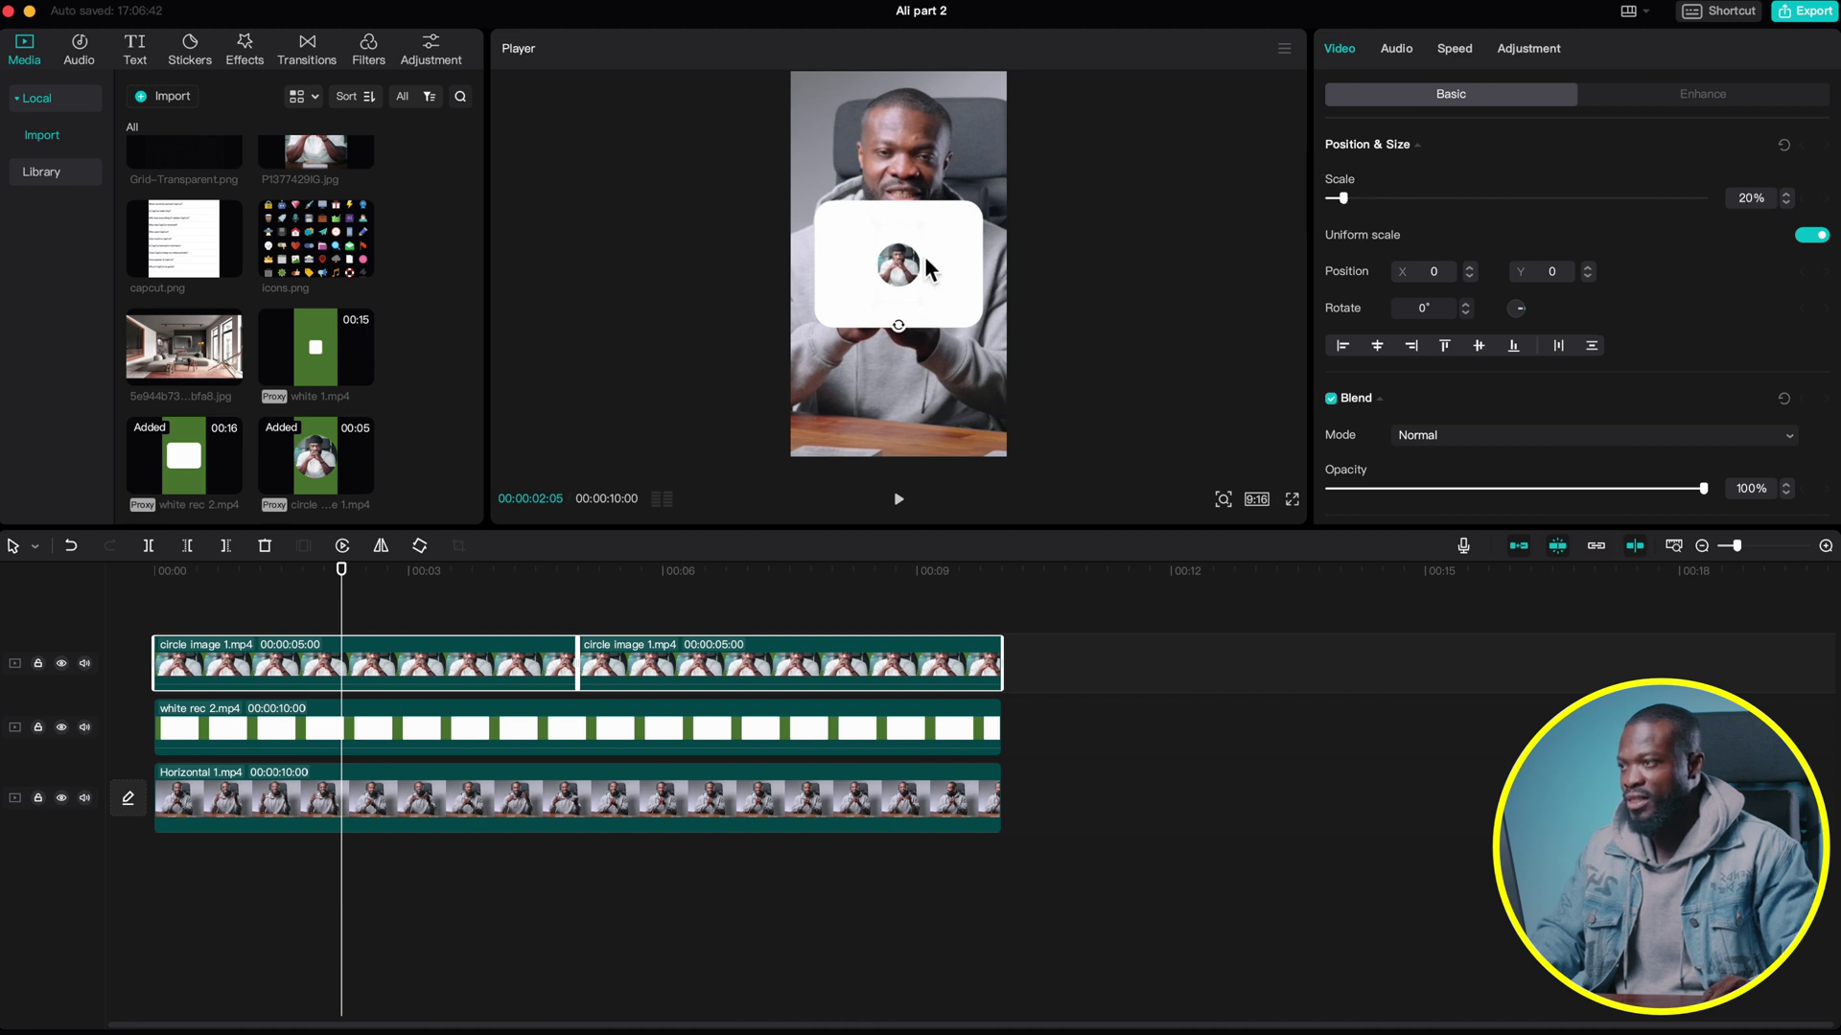
left_click_drag(900, 269, 855, 244)
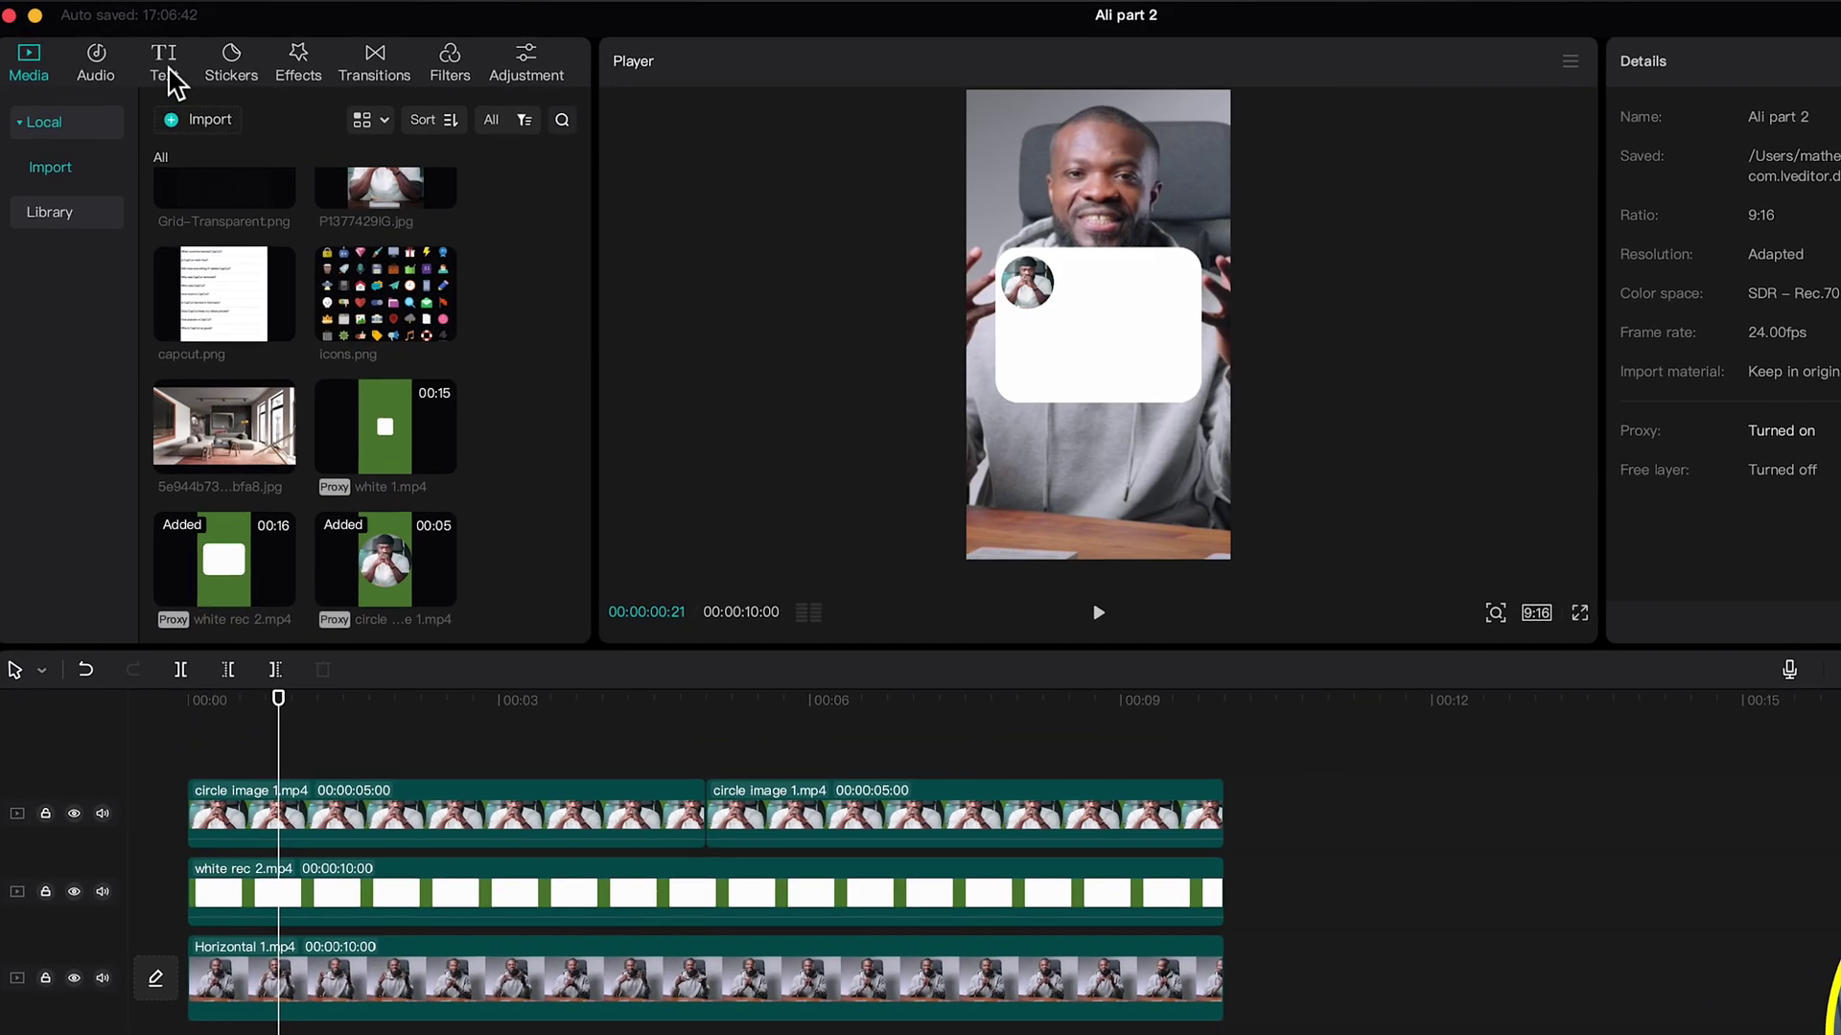
Add a default text clip above the circle image clips from the timeline start and extend it to their end.
left_click(168, 65)
left_click_drag(205, 185, 205, 764)
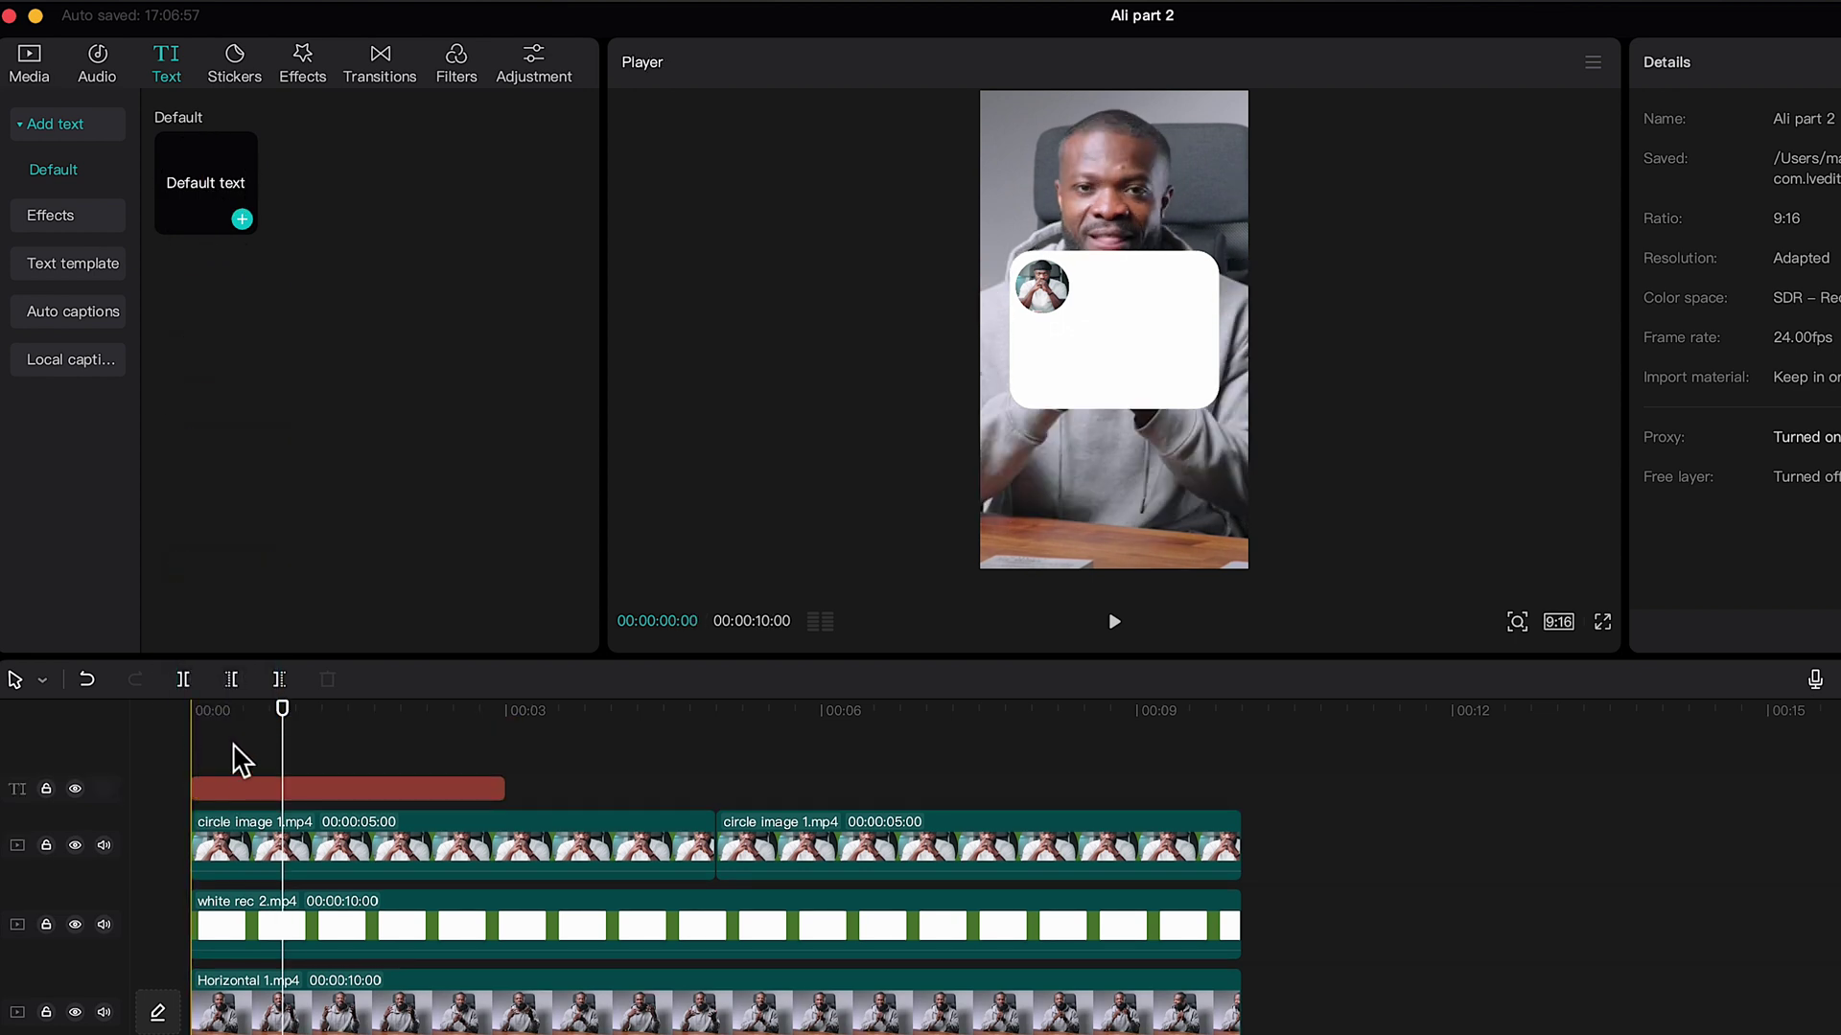
left_click_drag(506, 785, 1236, 801)
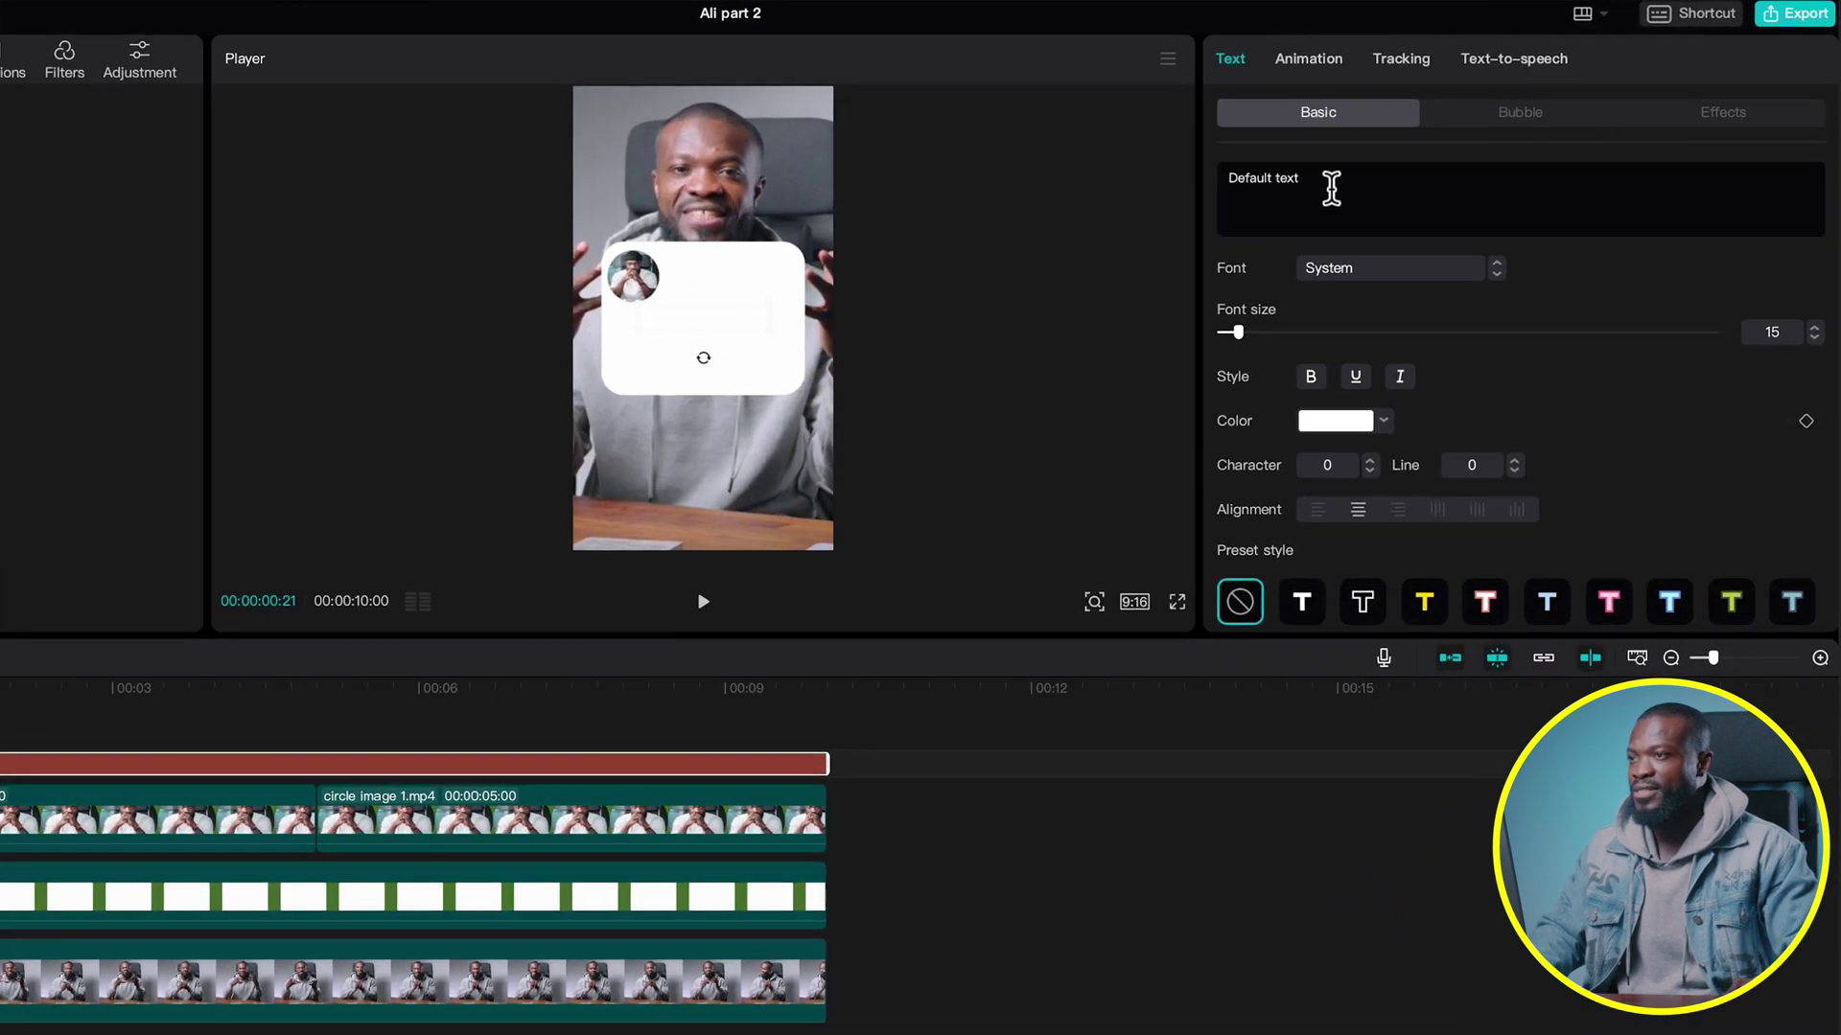
Replace the default text with the copied paragraph beginning "Download Free Icons and Stickers for your projects.".
left_click_drag(1427, 149, 1278, 150)
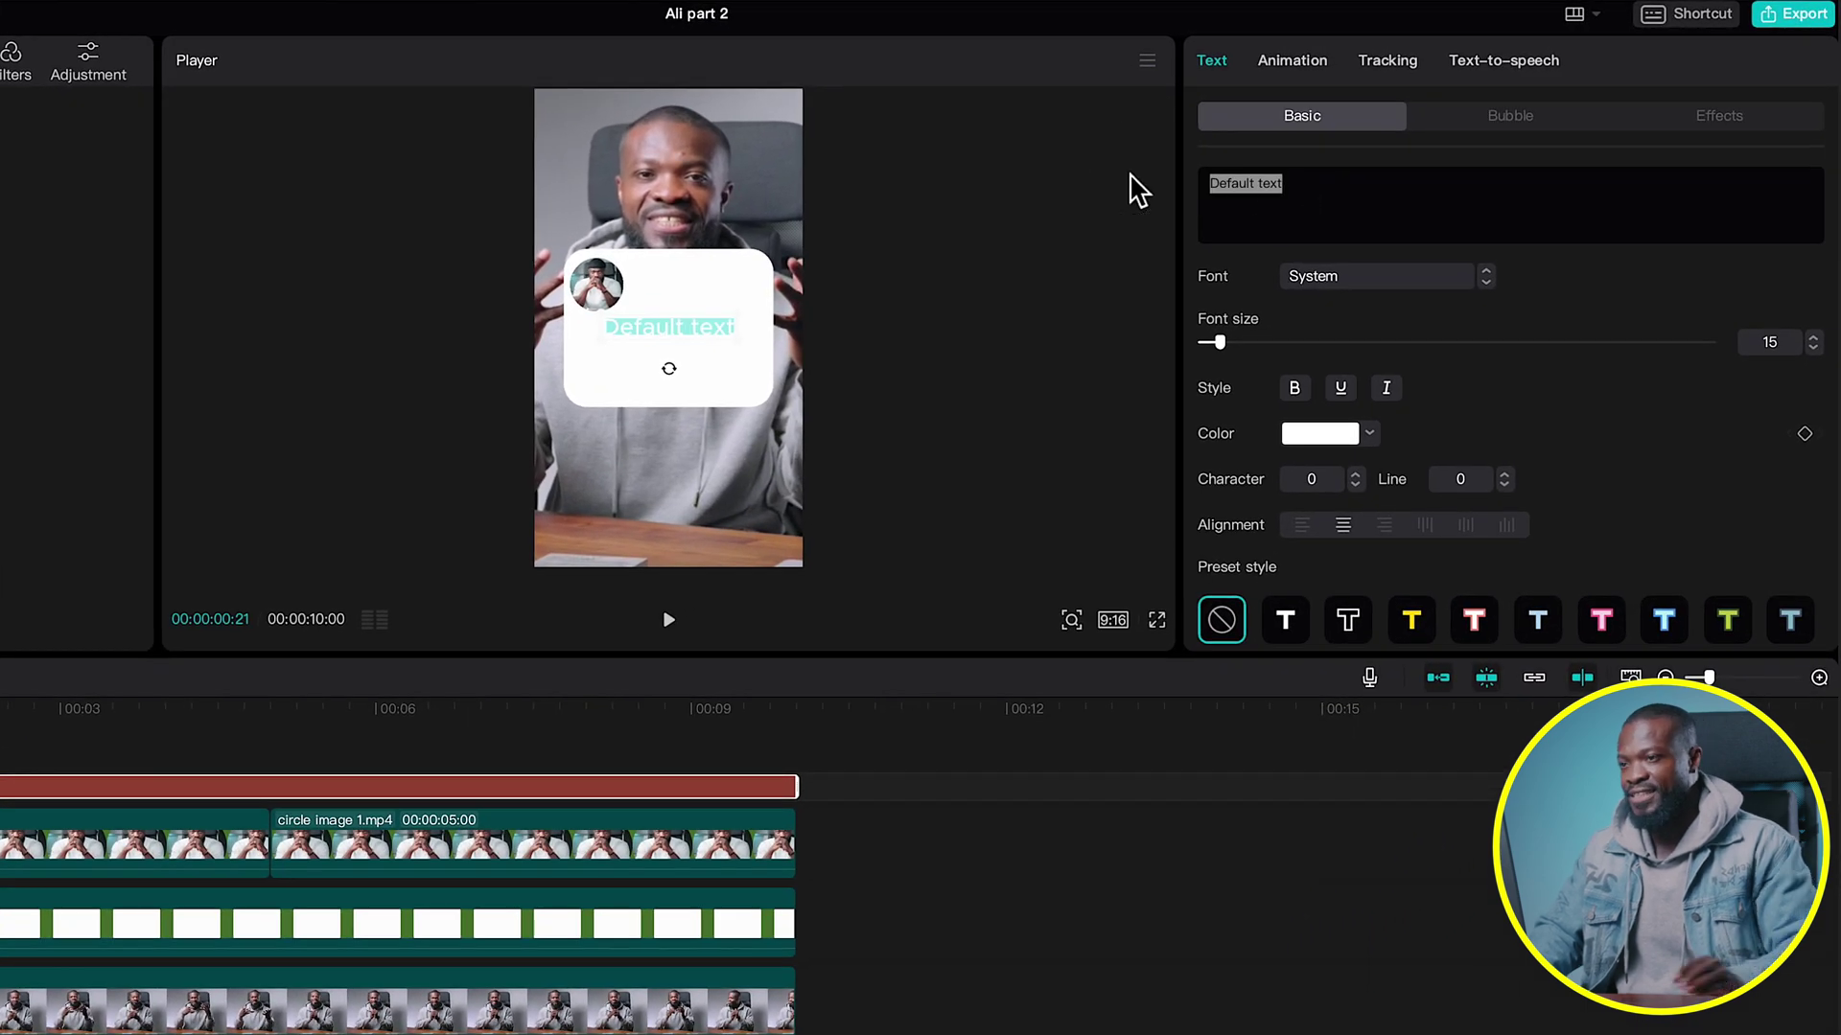
key("BackSpace")
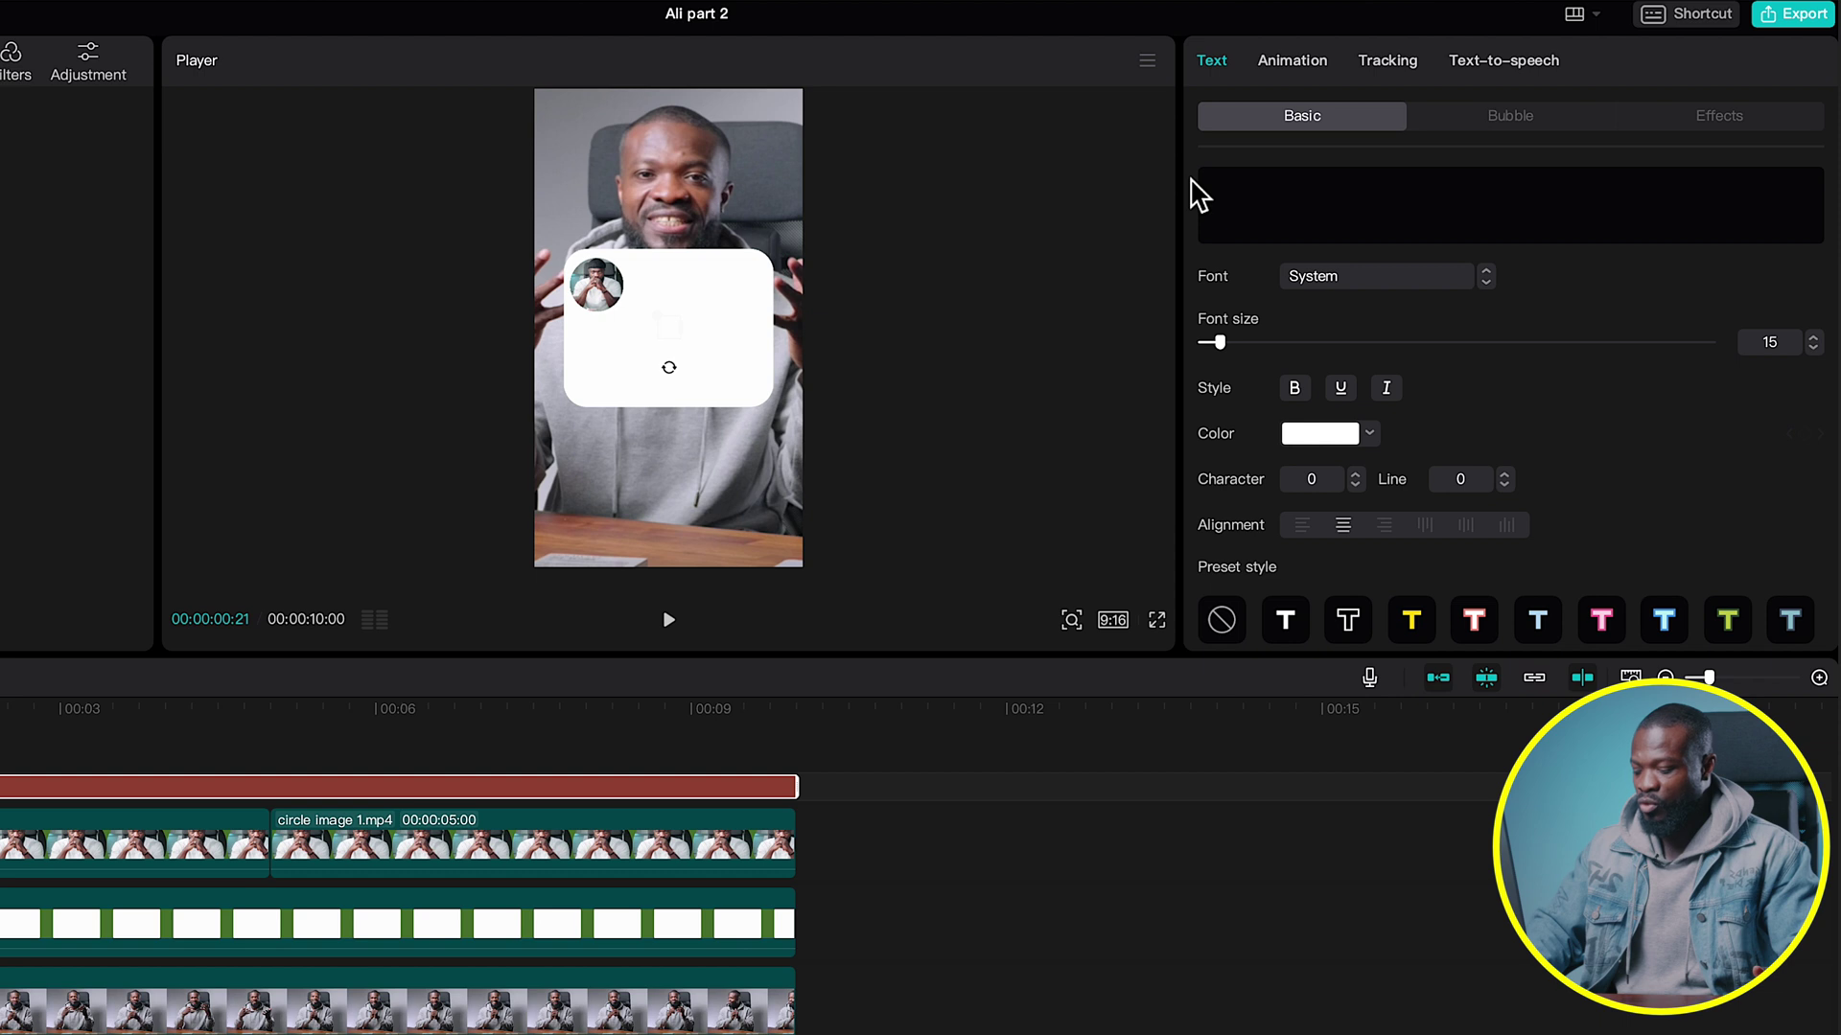
key("ctrl+v")
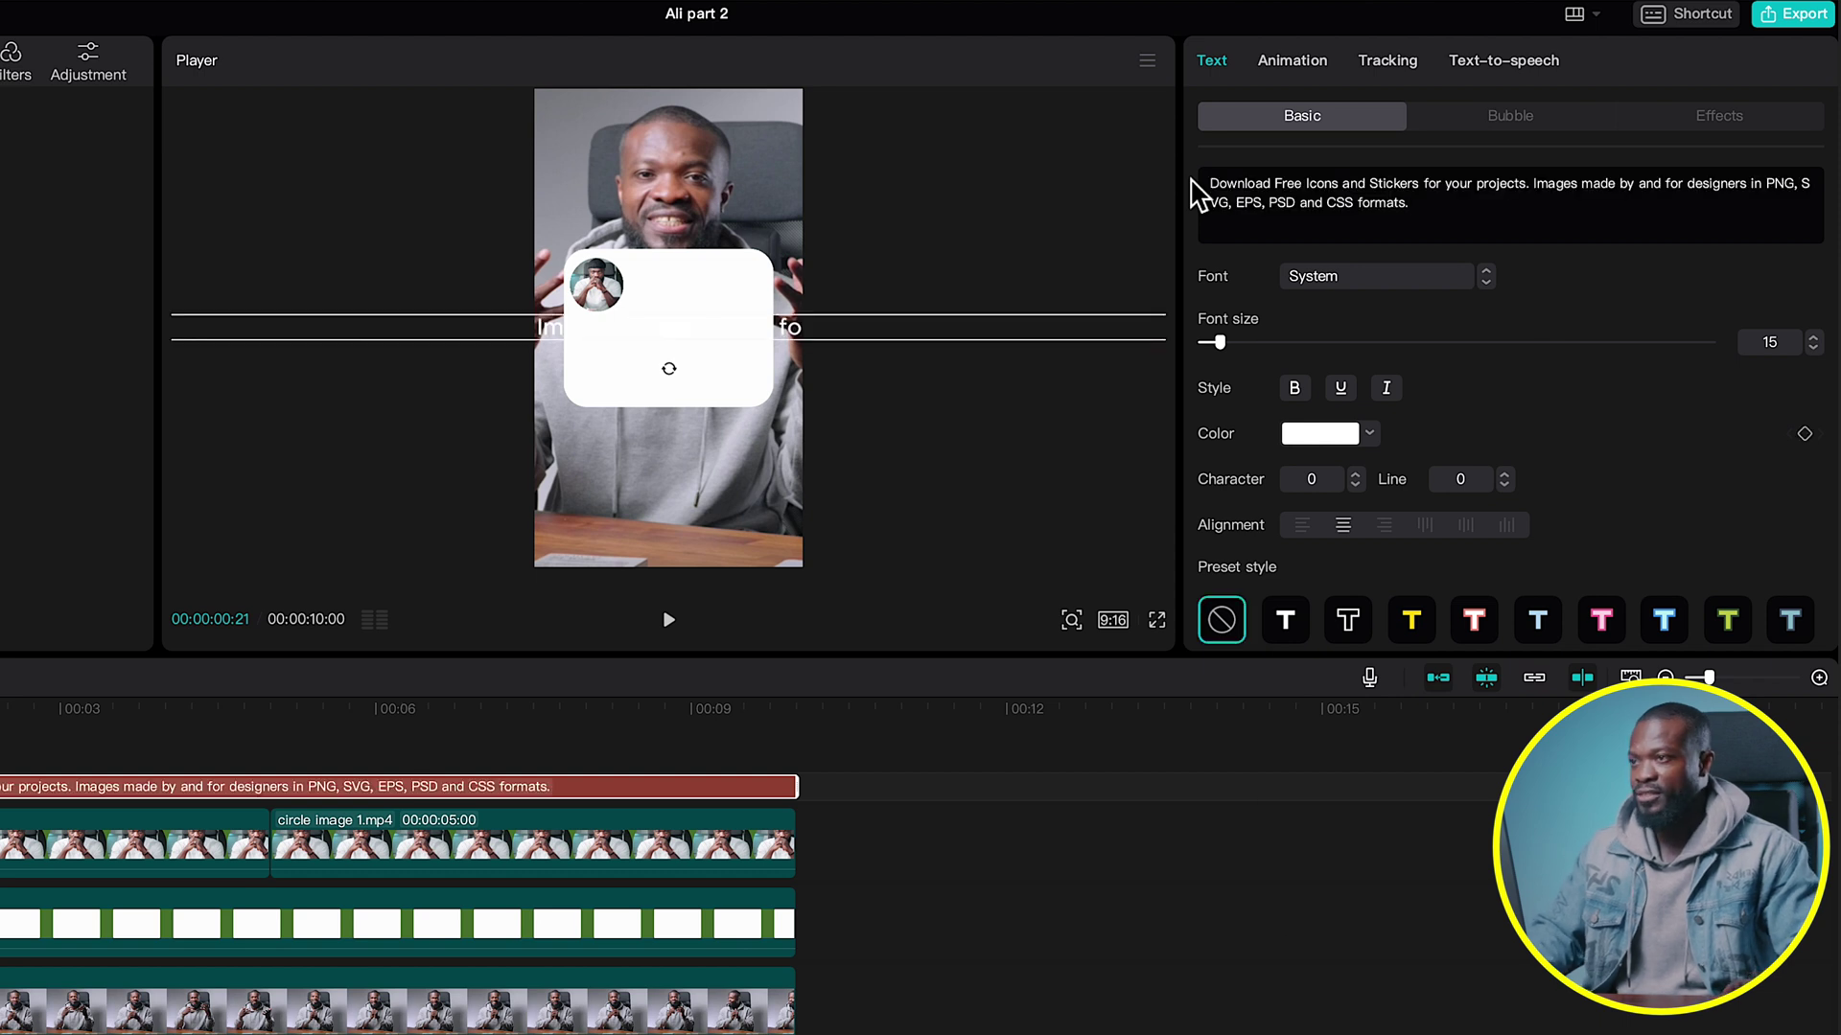
Change the text's font to Geom-Regular and its colour to black.
left_click(1342, 276)
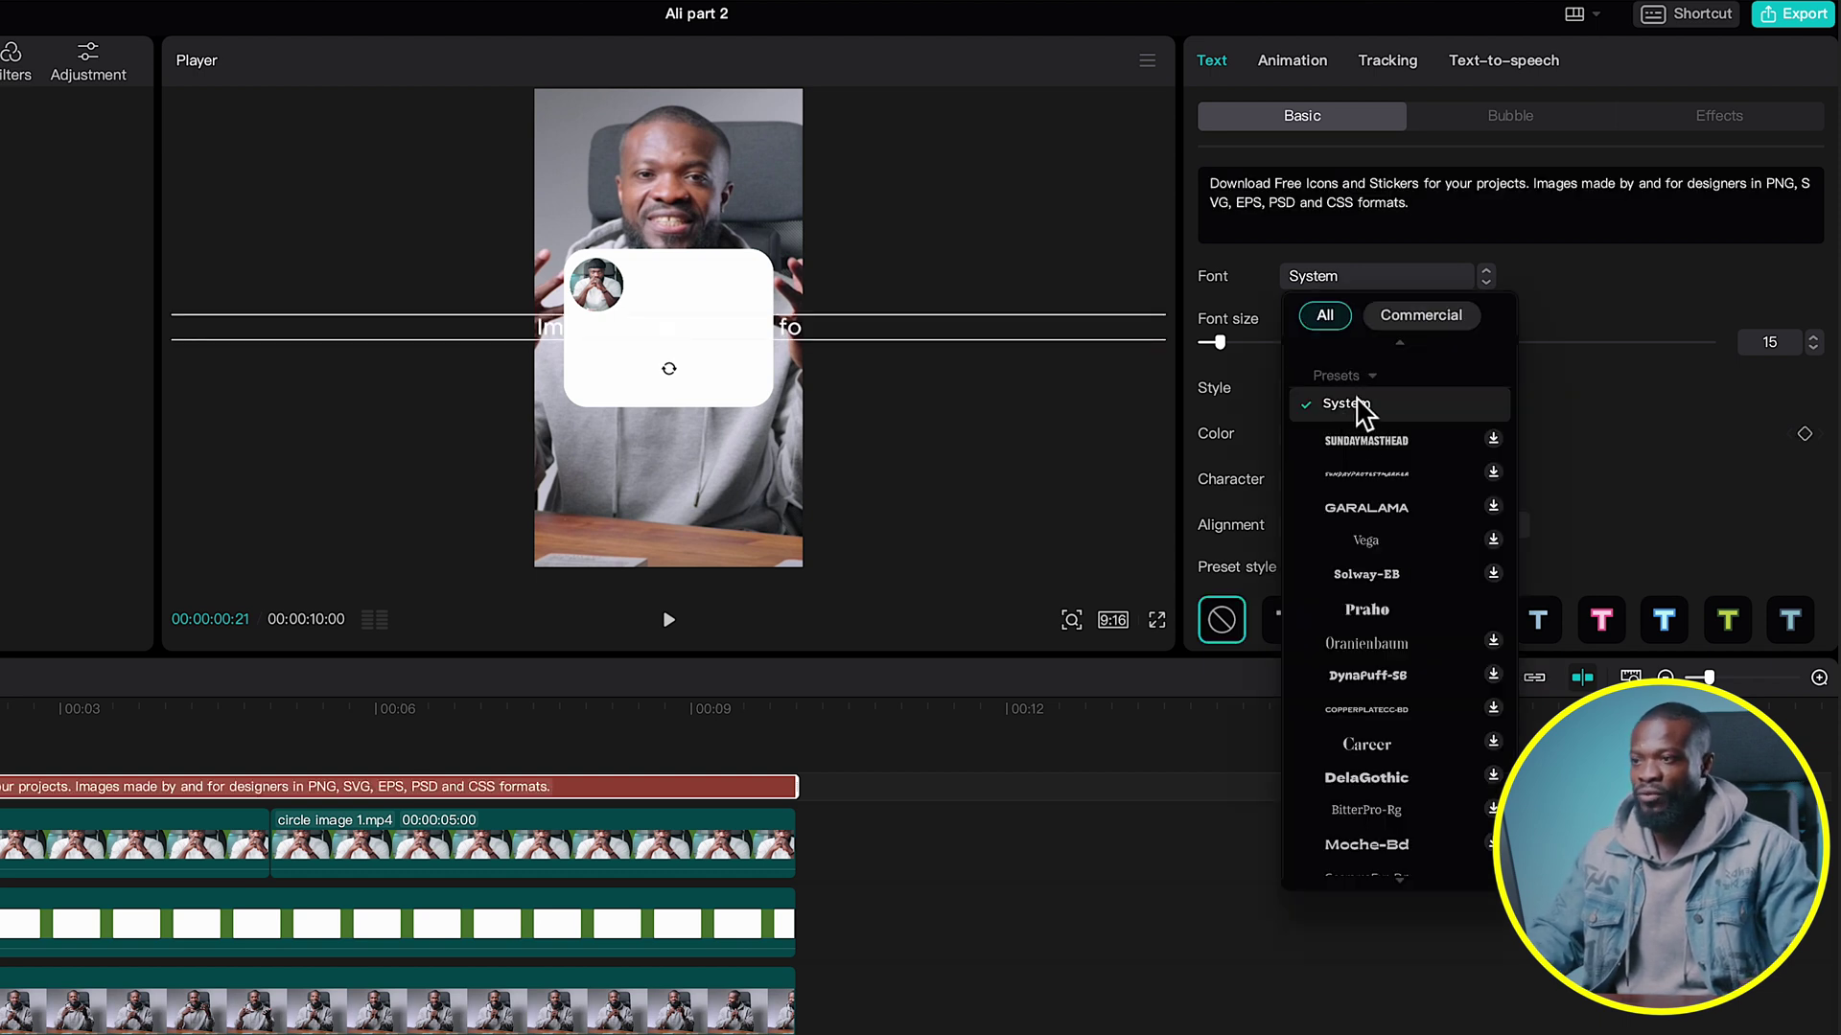
scroll(1364, 421, "up", 2)
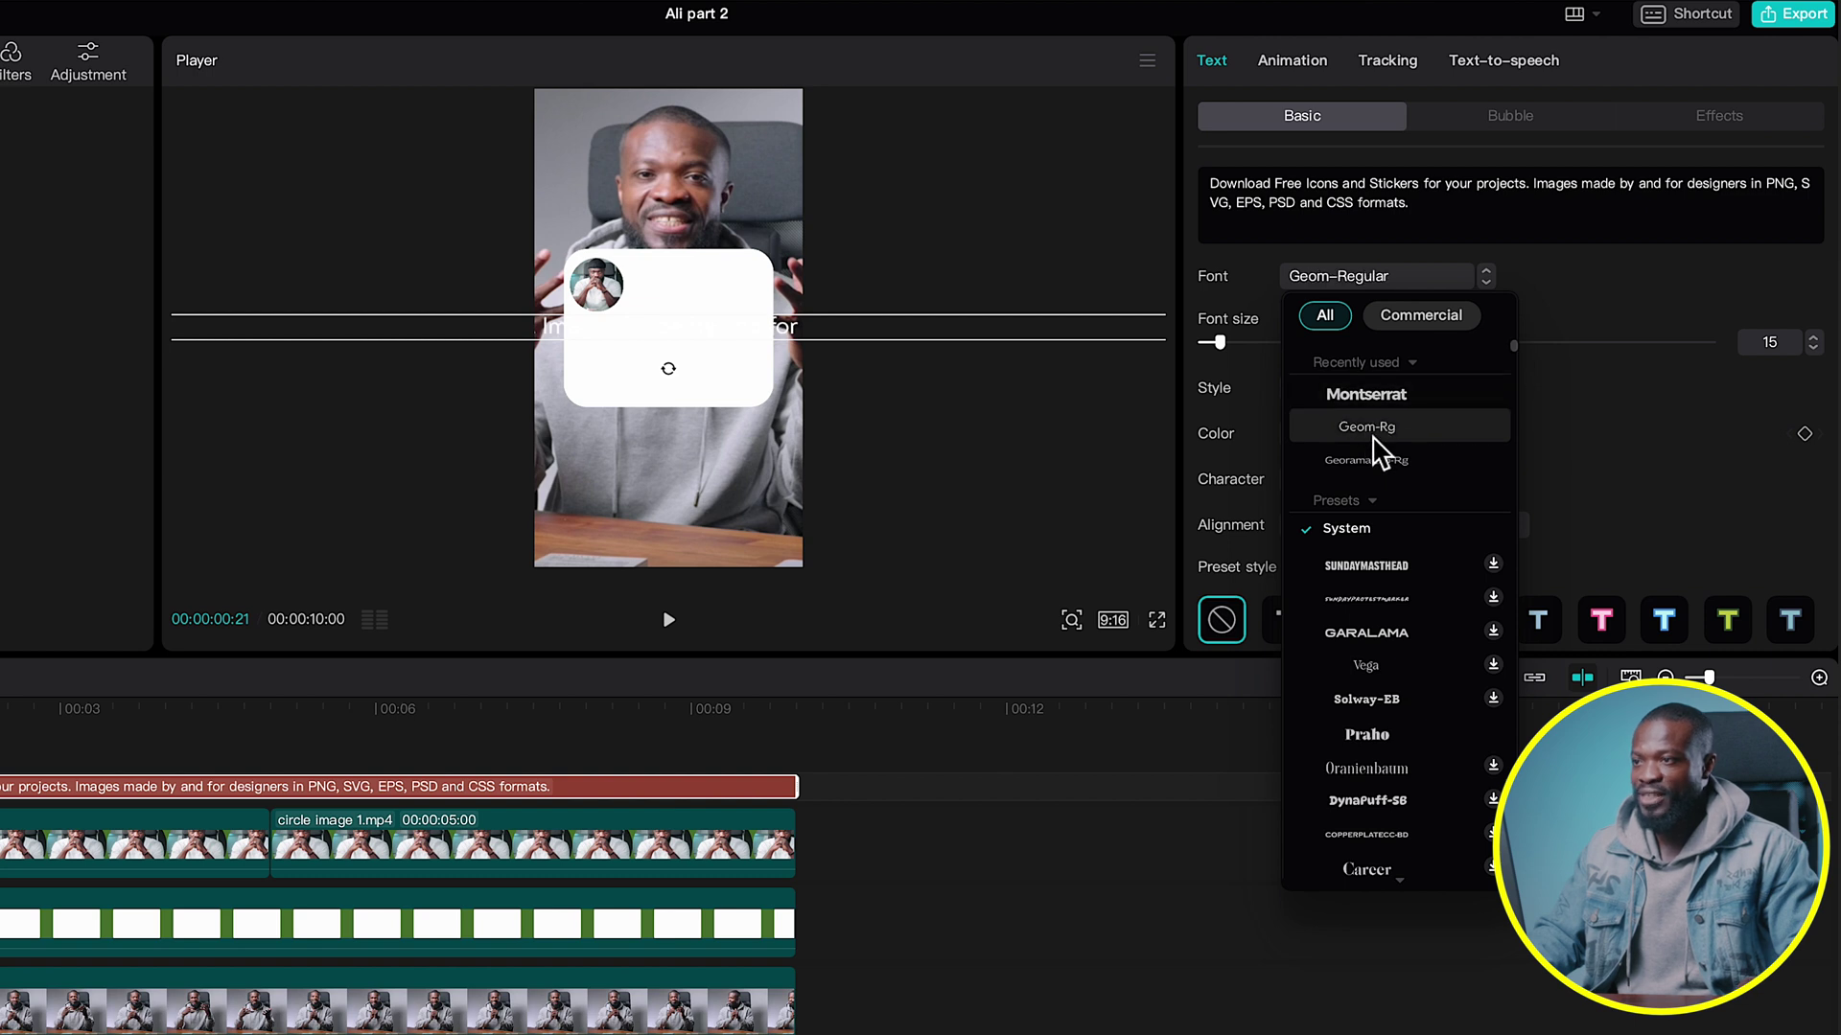
left_click(1373, 438)
left_click(1326, 433)
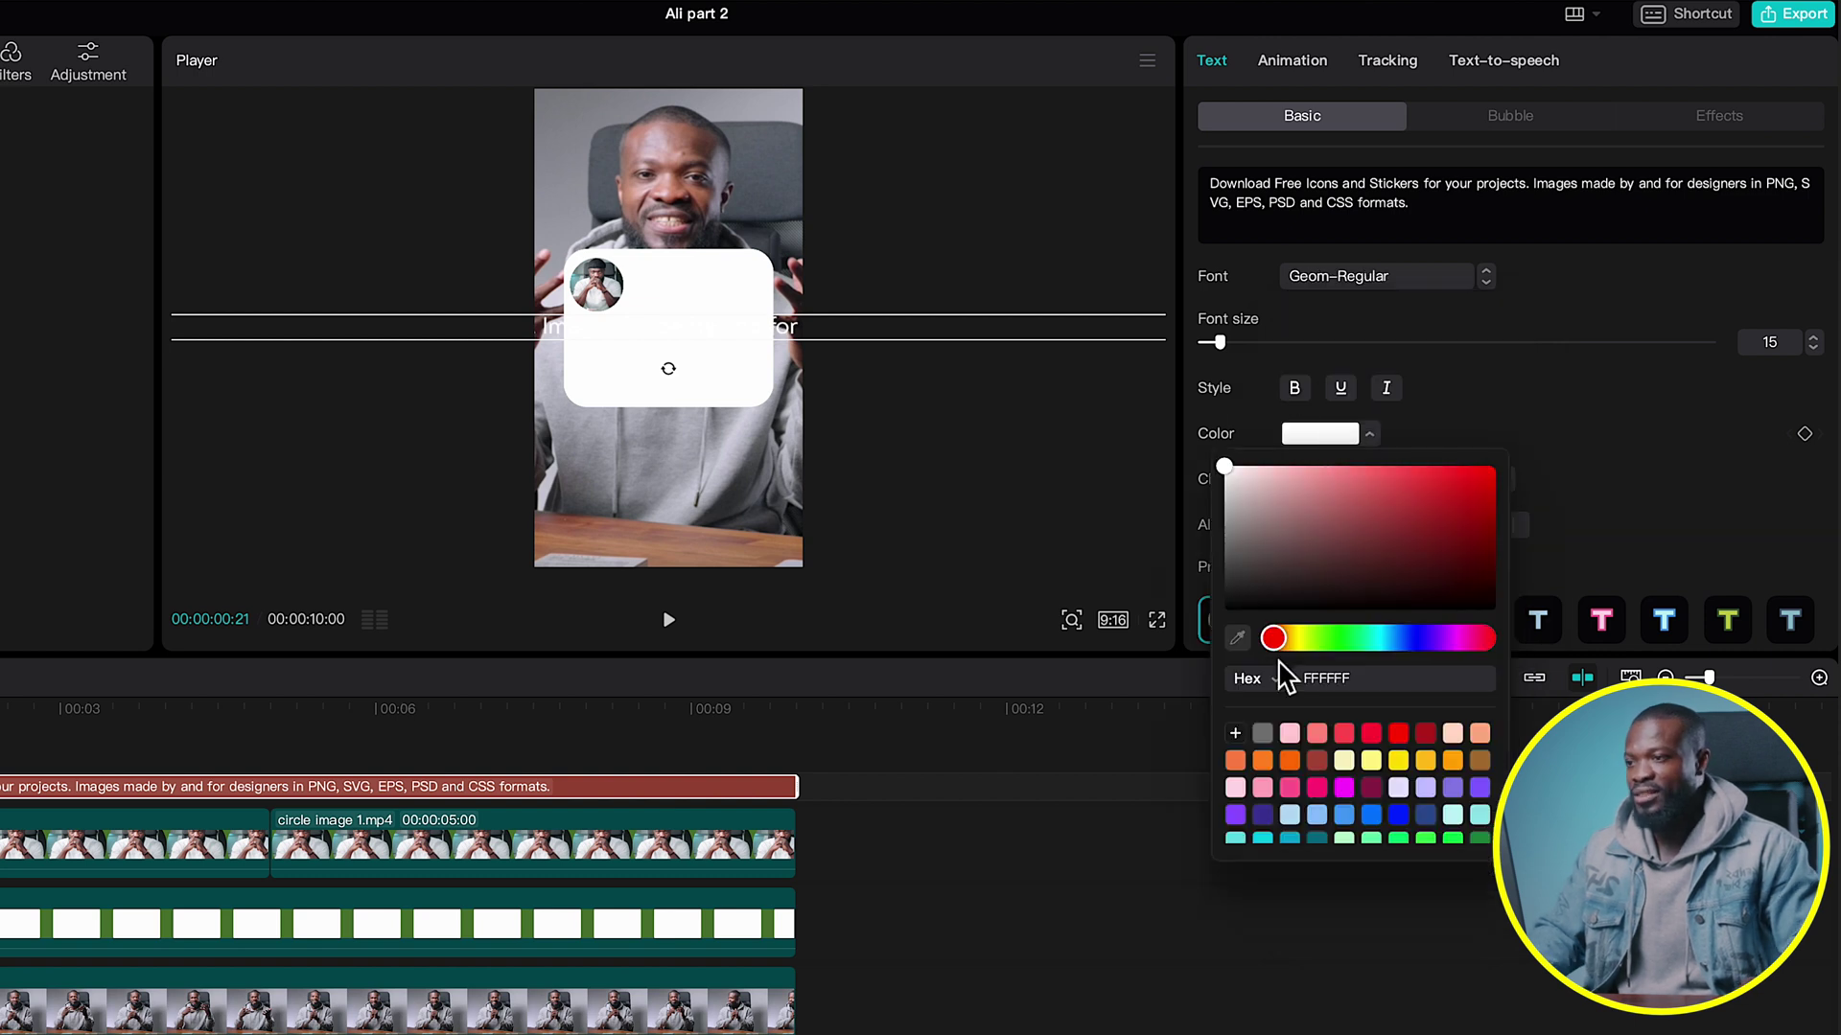
left_click_drag(1256, 606, 1222, 614)
left_click(1630, 359)
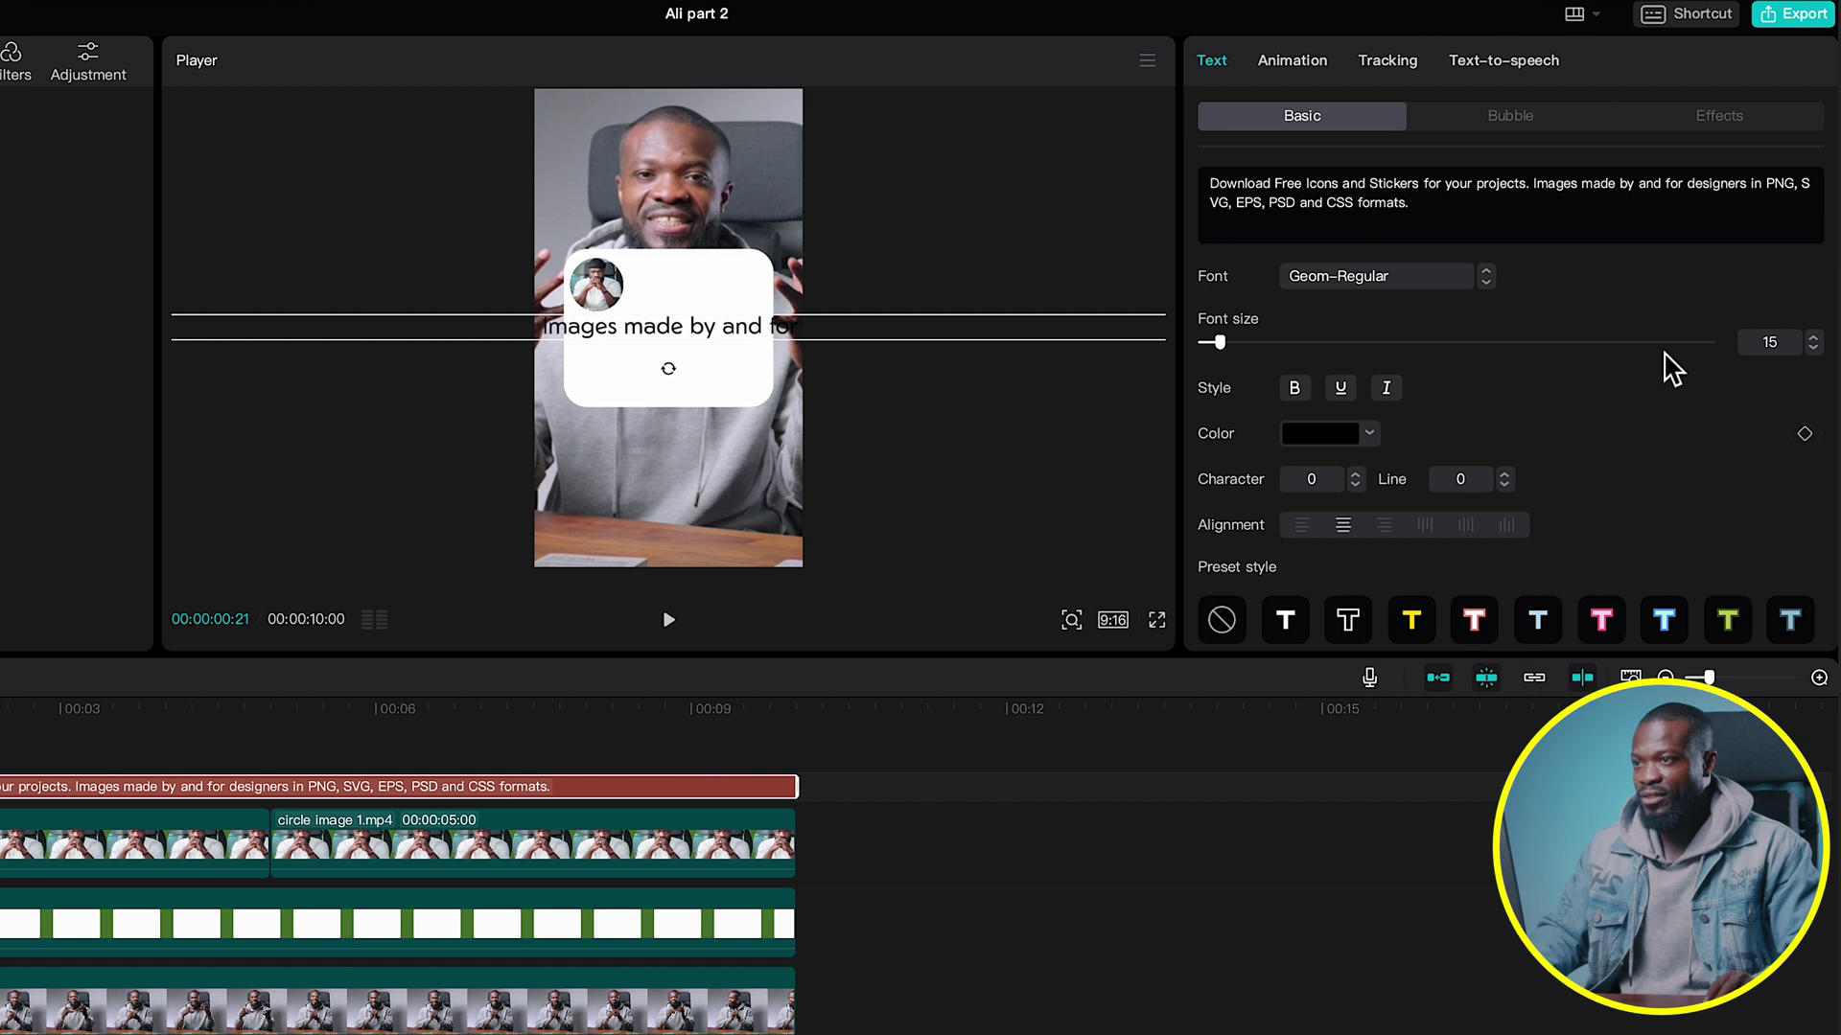
Reduce the text's font size to 11 and its scale to 89%.
left_click(1813, 349)
left_click(1813, 348)
left_click(1813, 349)
left_click(1813, 349)
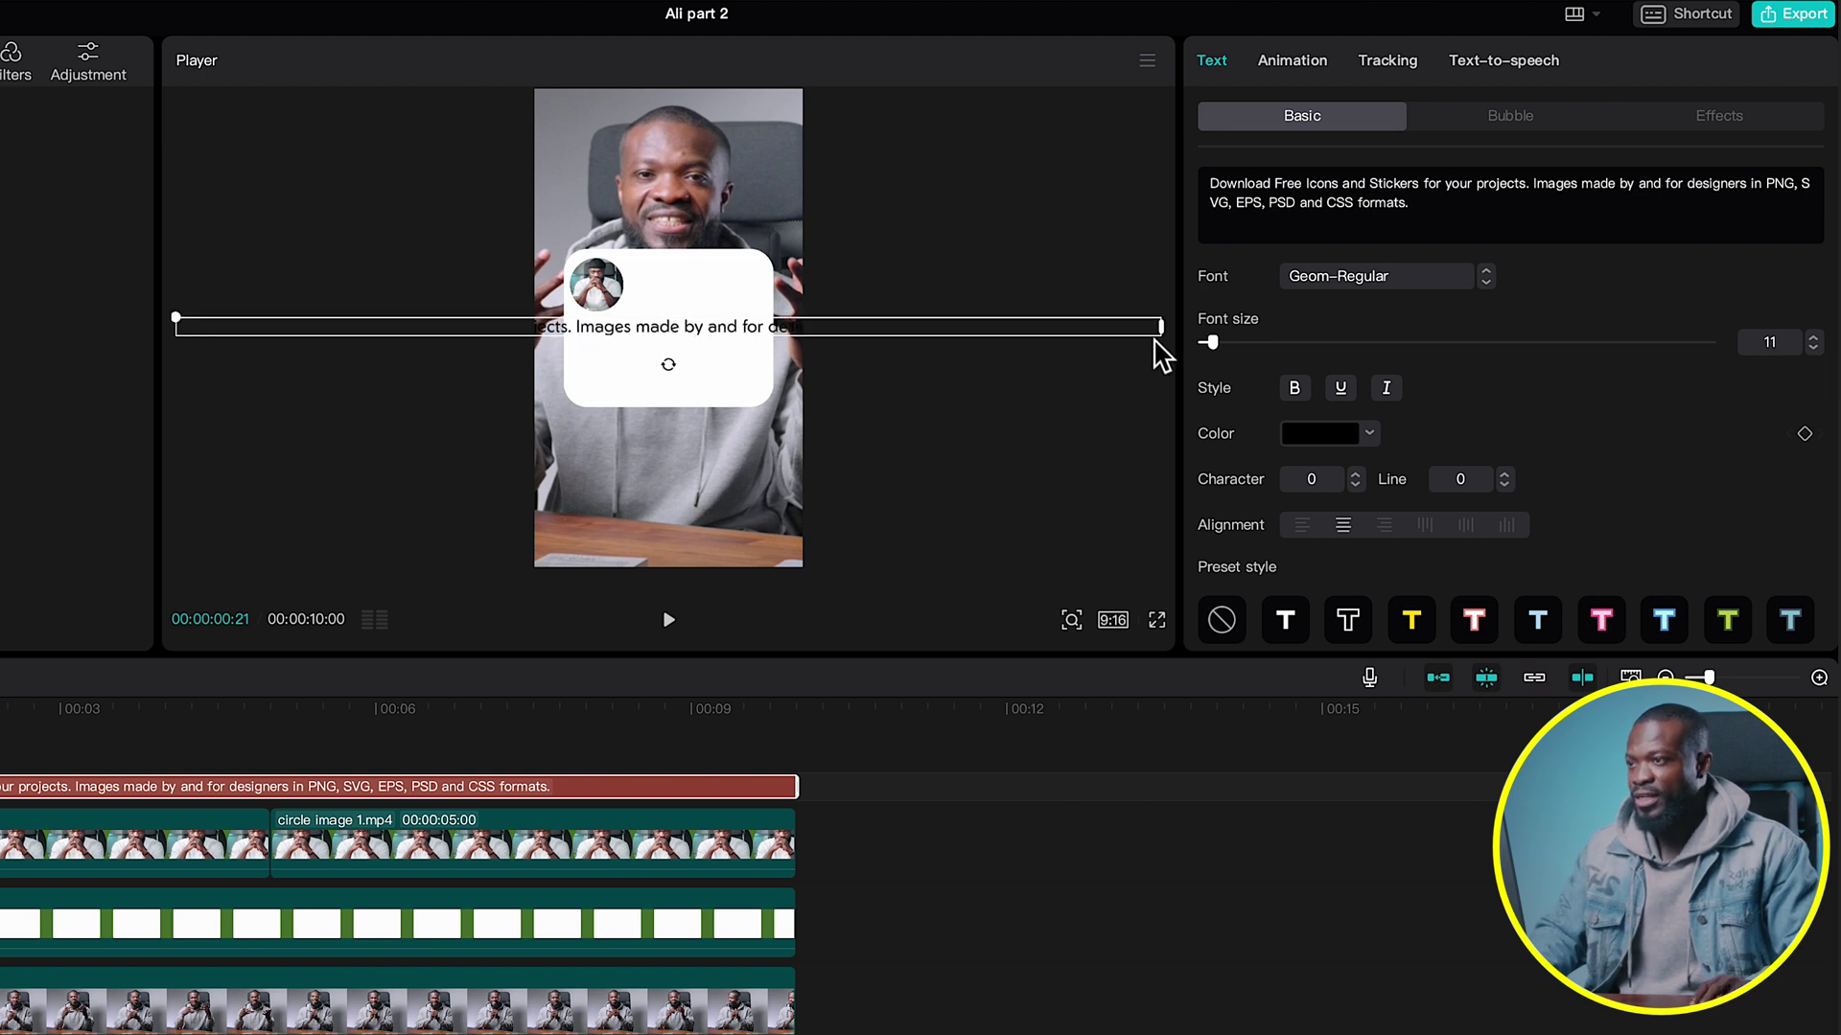
scroll(1609, 484, "down", 5)
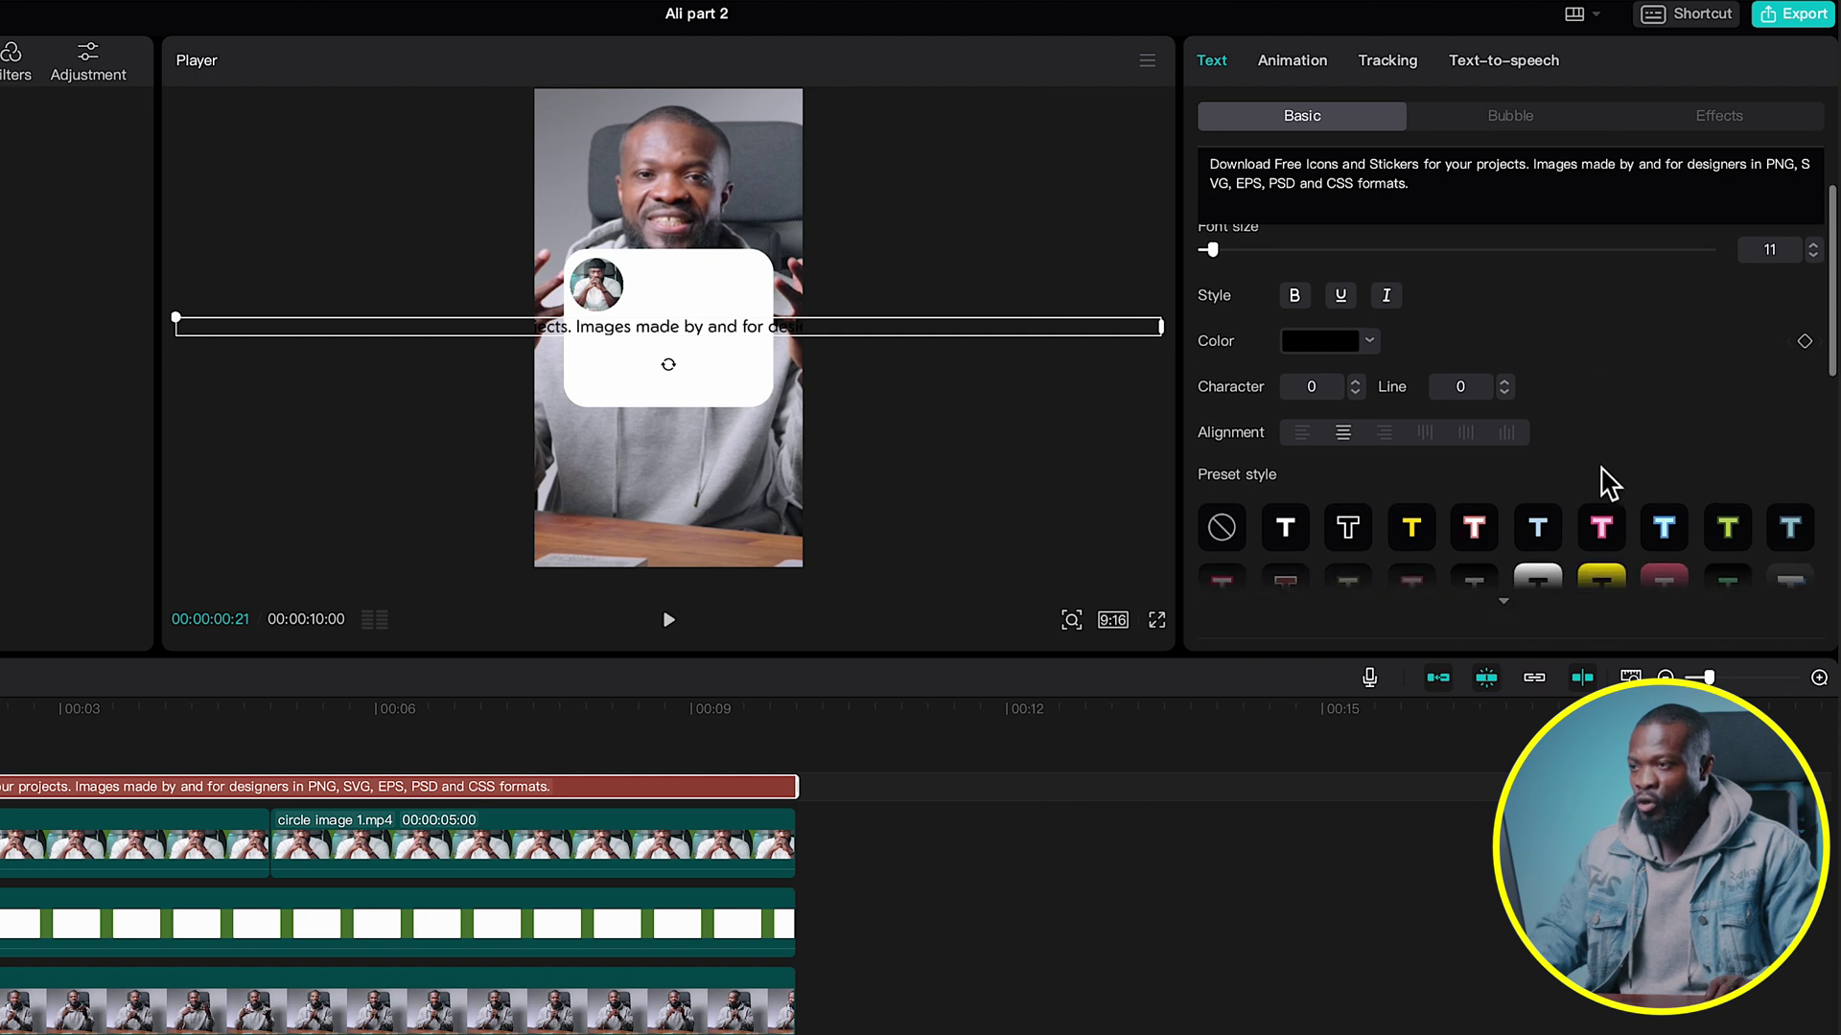
left_click_drag(1294, 486, 1285, 485)
Narrow the text box so the paragraph wraps to the white card's width, and move it to about X 126, Y -265.
left_click_drag(1105, 325, 801, 322)
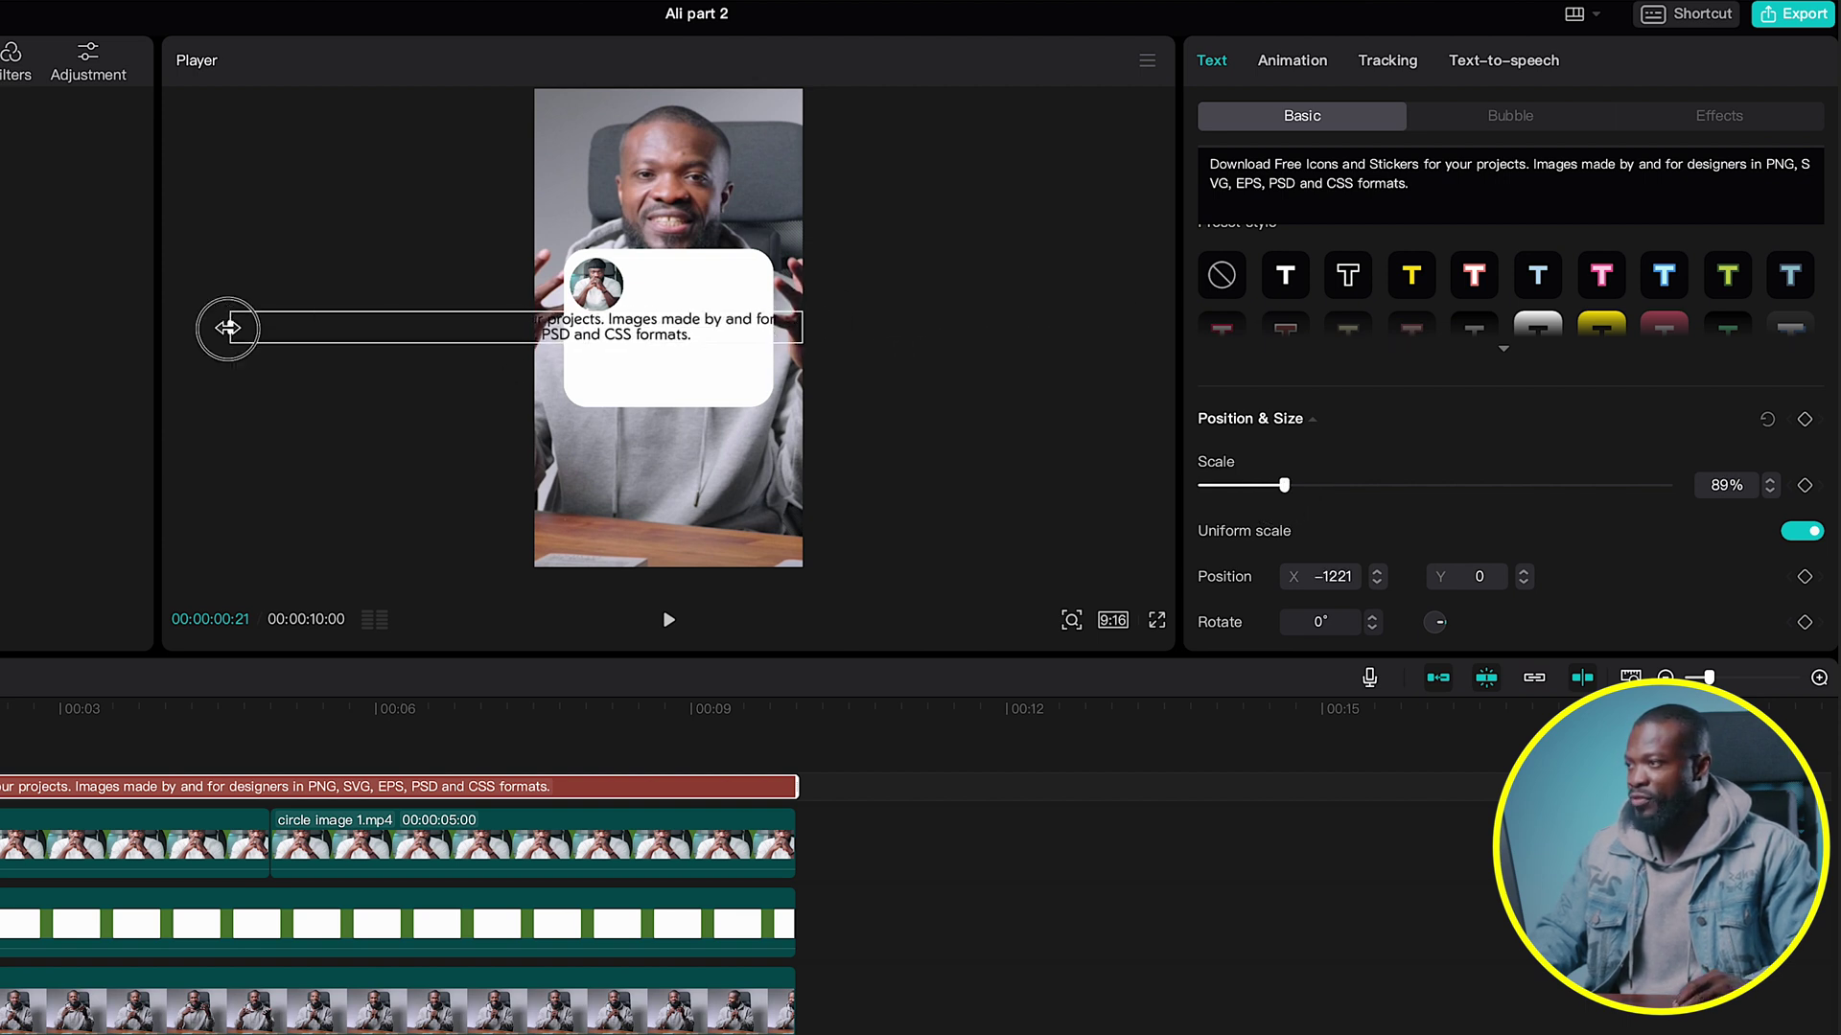
left_click_drag(230, 329, 569, 336)
left_click_drag(802, 322, 770, 324)
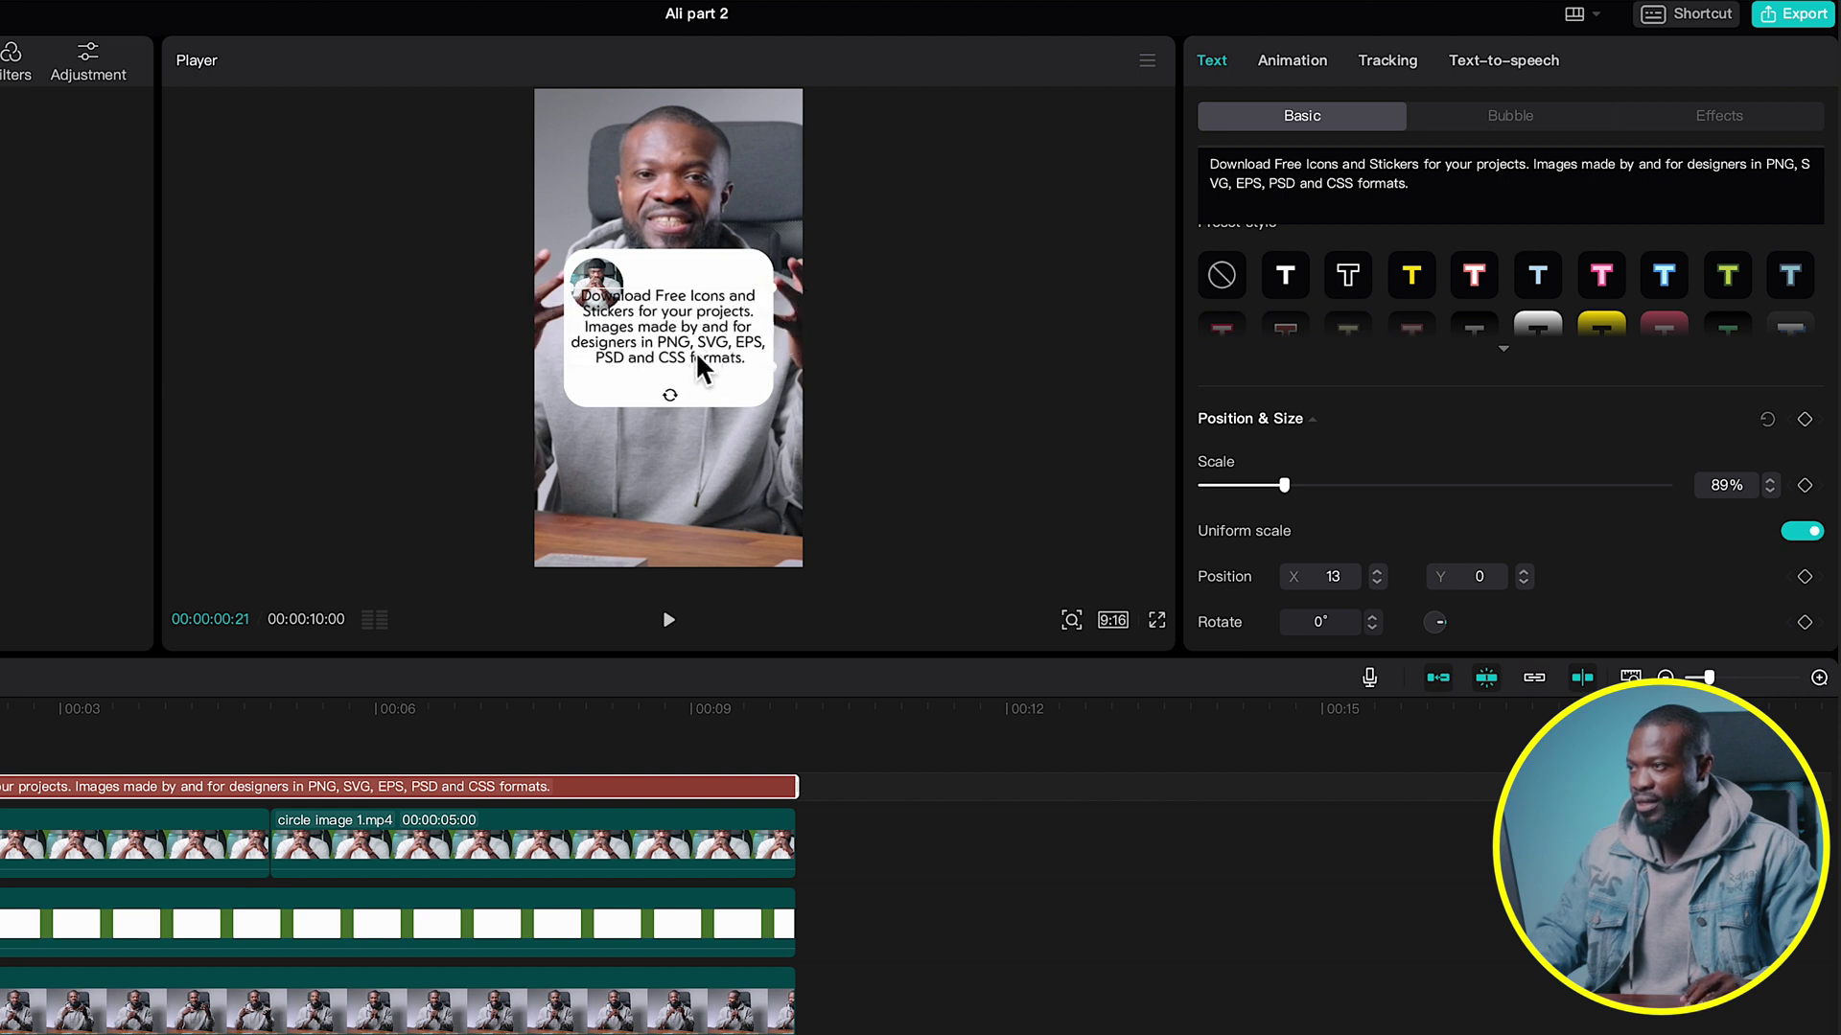
left_click_drag(701, 320, 718, 347)
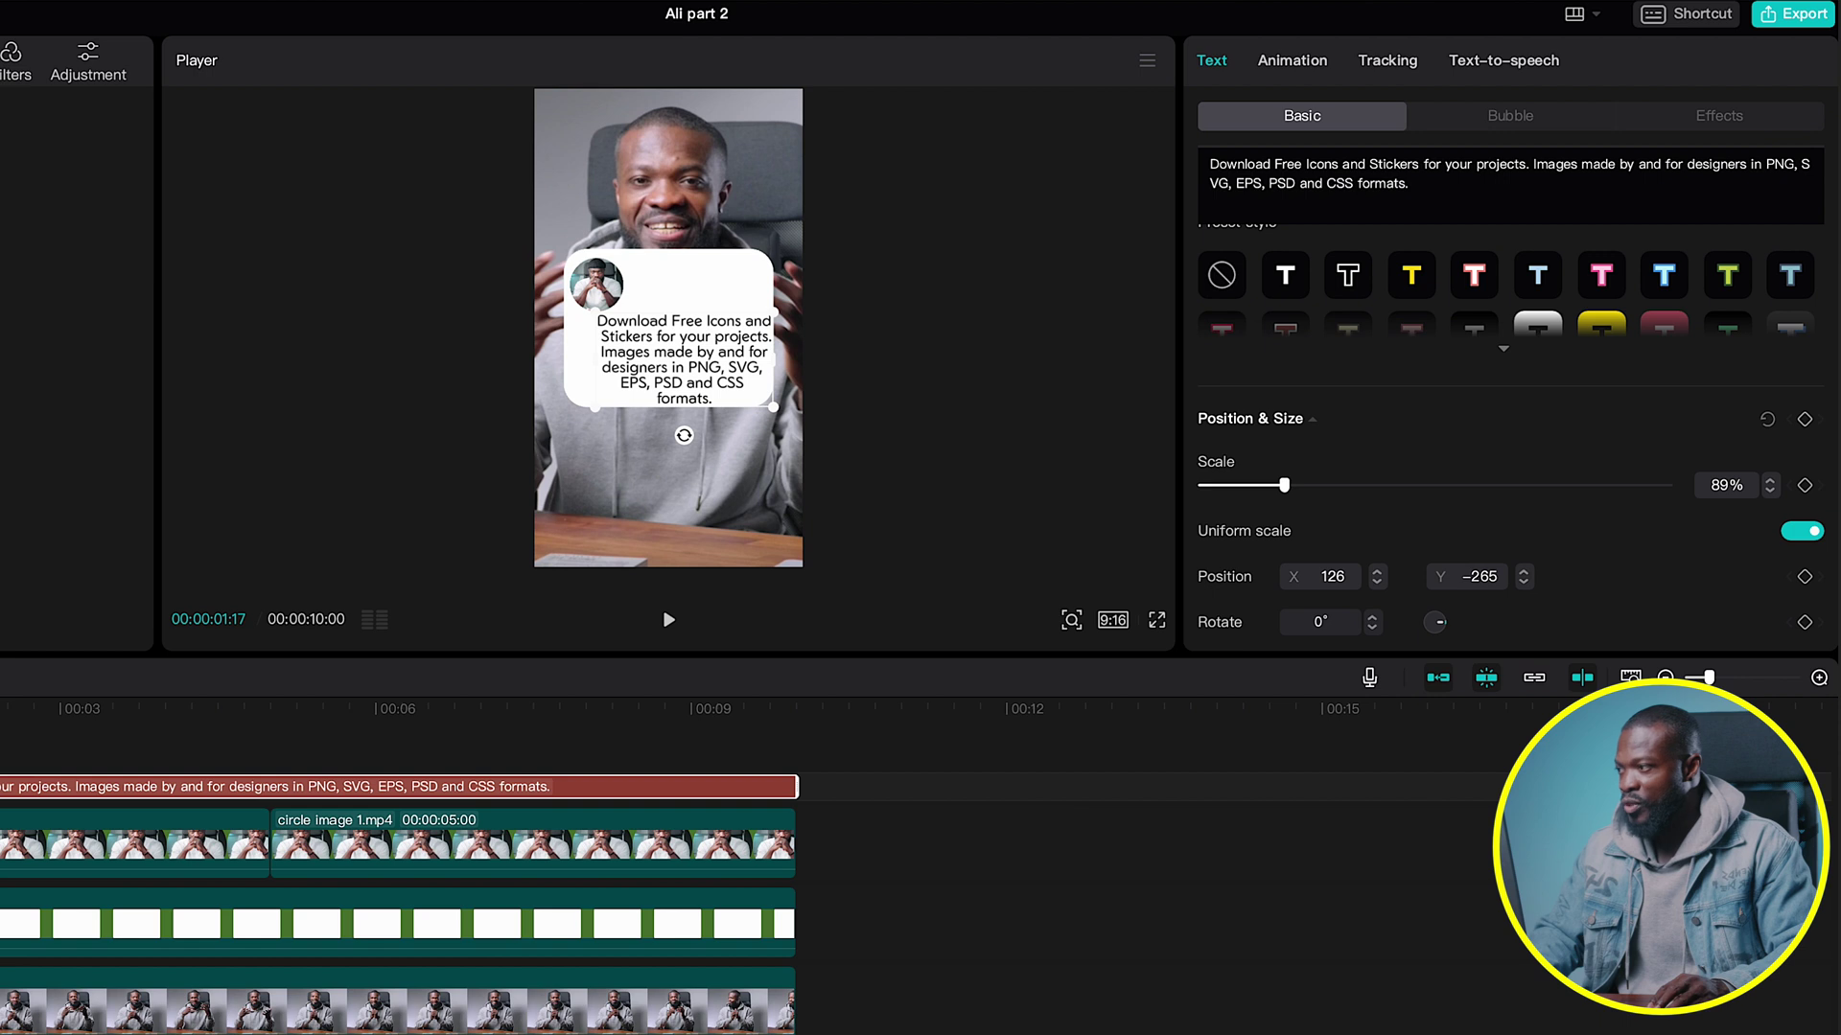
Apply the Type 1 entrance animation to the paragraph text and preview it along the timeline.
left_click(1304, 72)
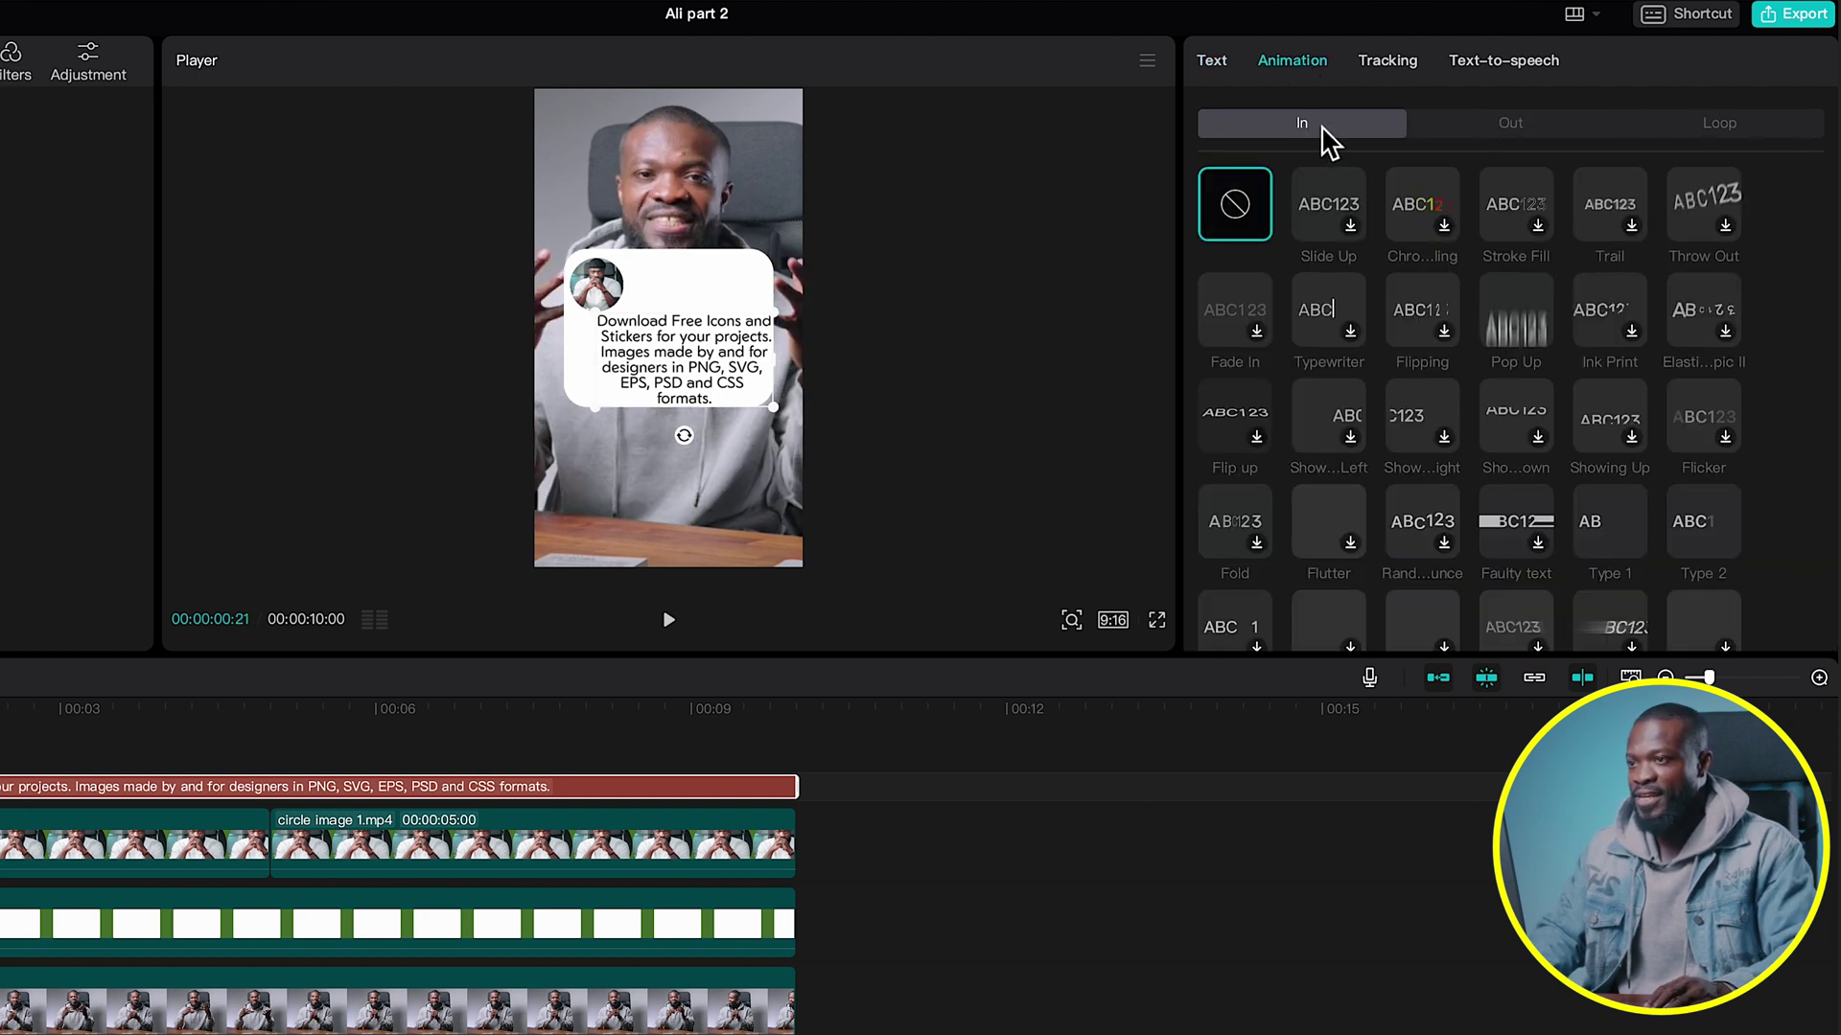
scroll(1673, 489, "down", 1)
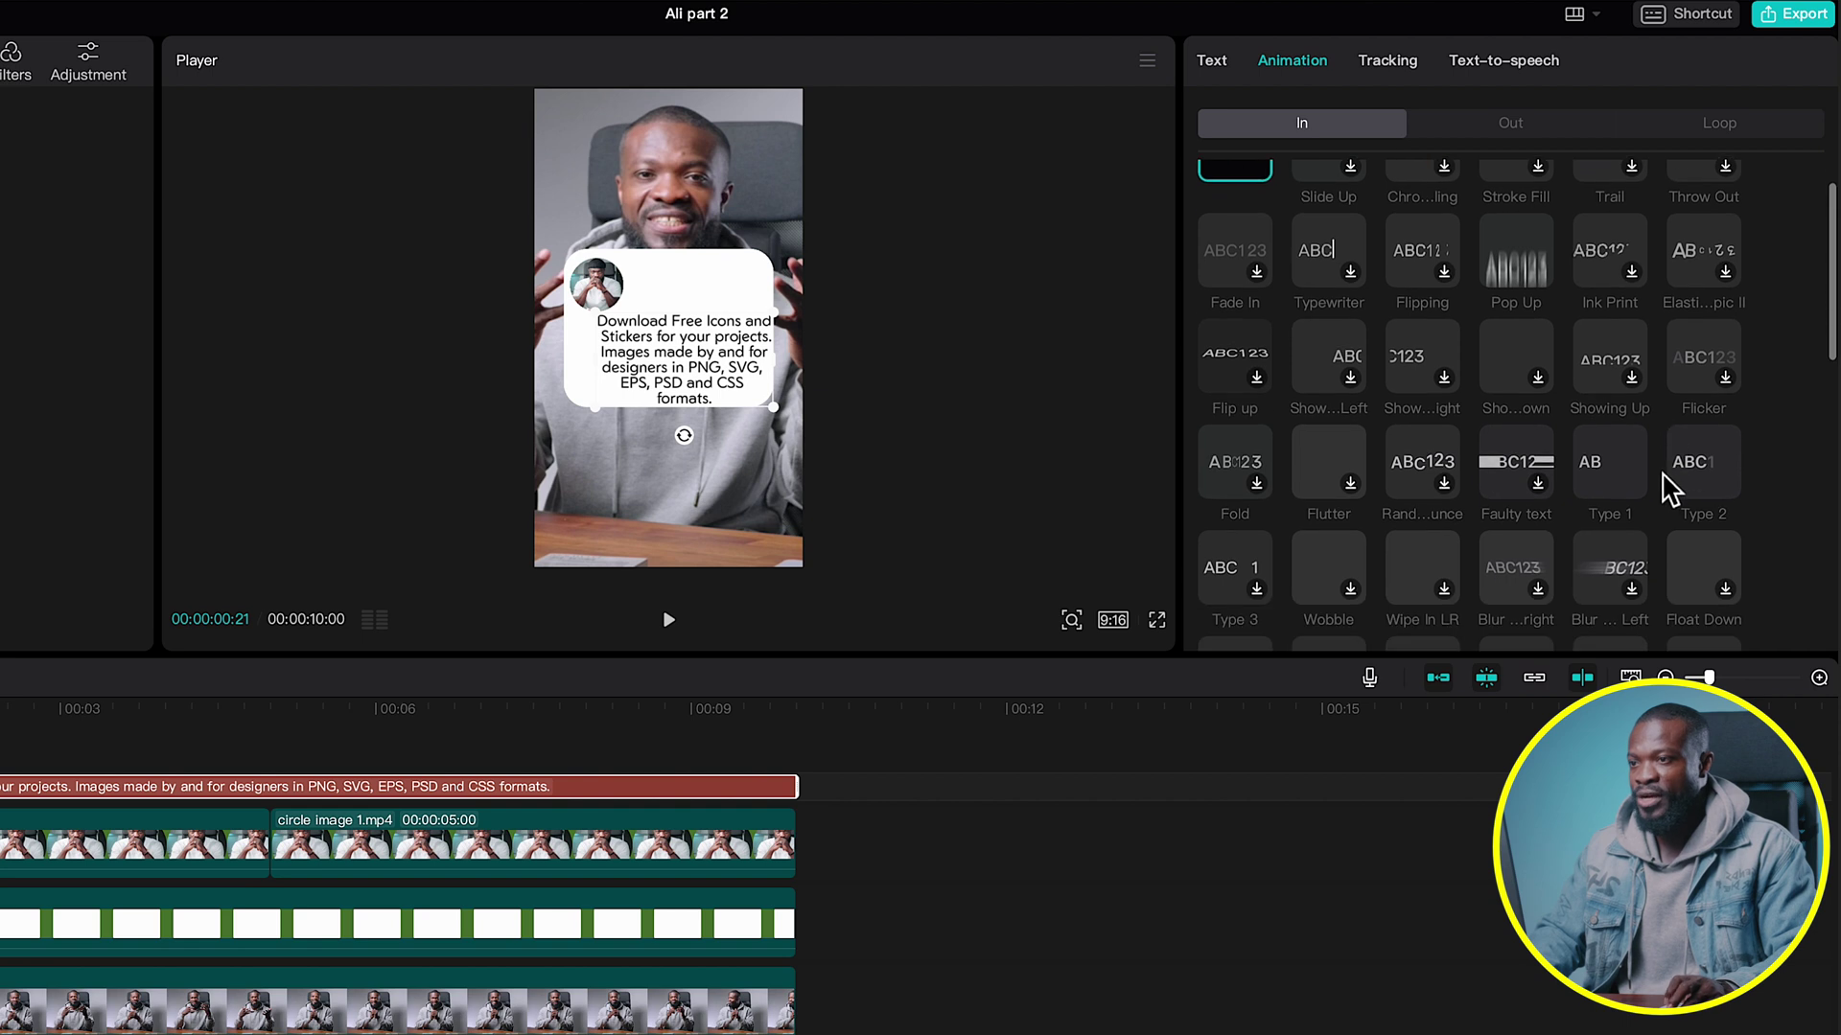
left_click(1607, 480)
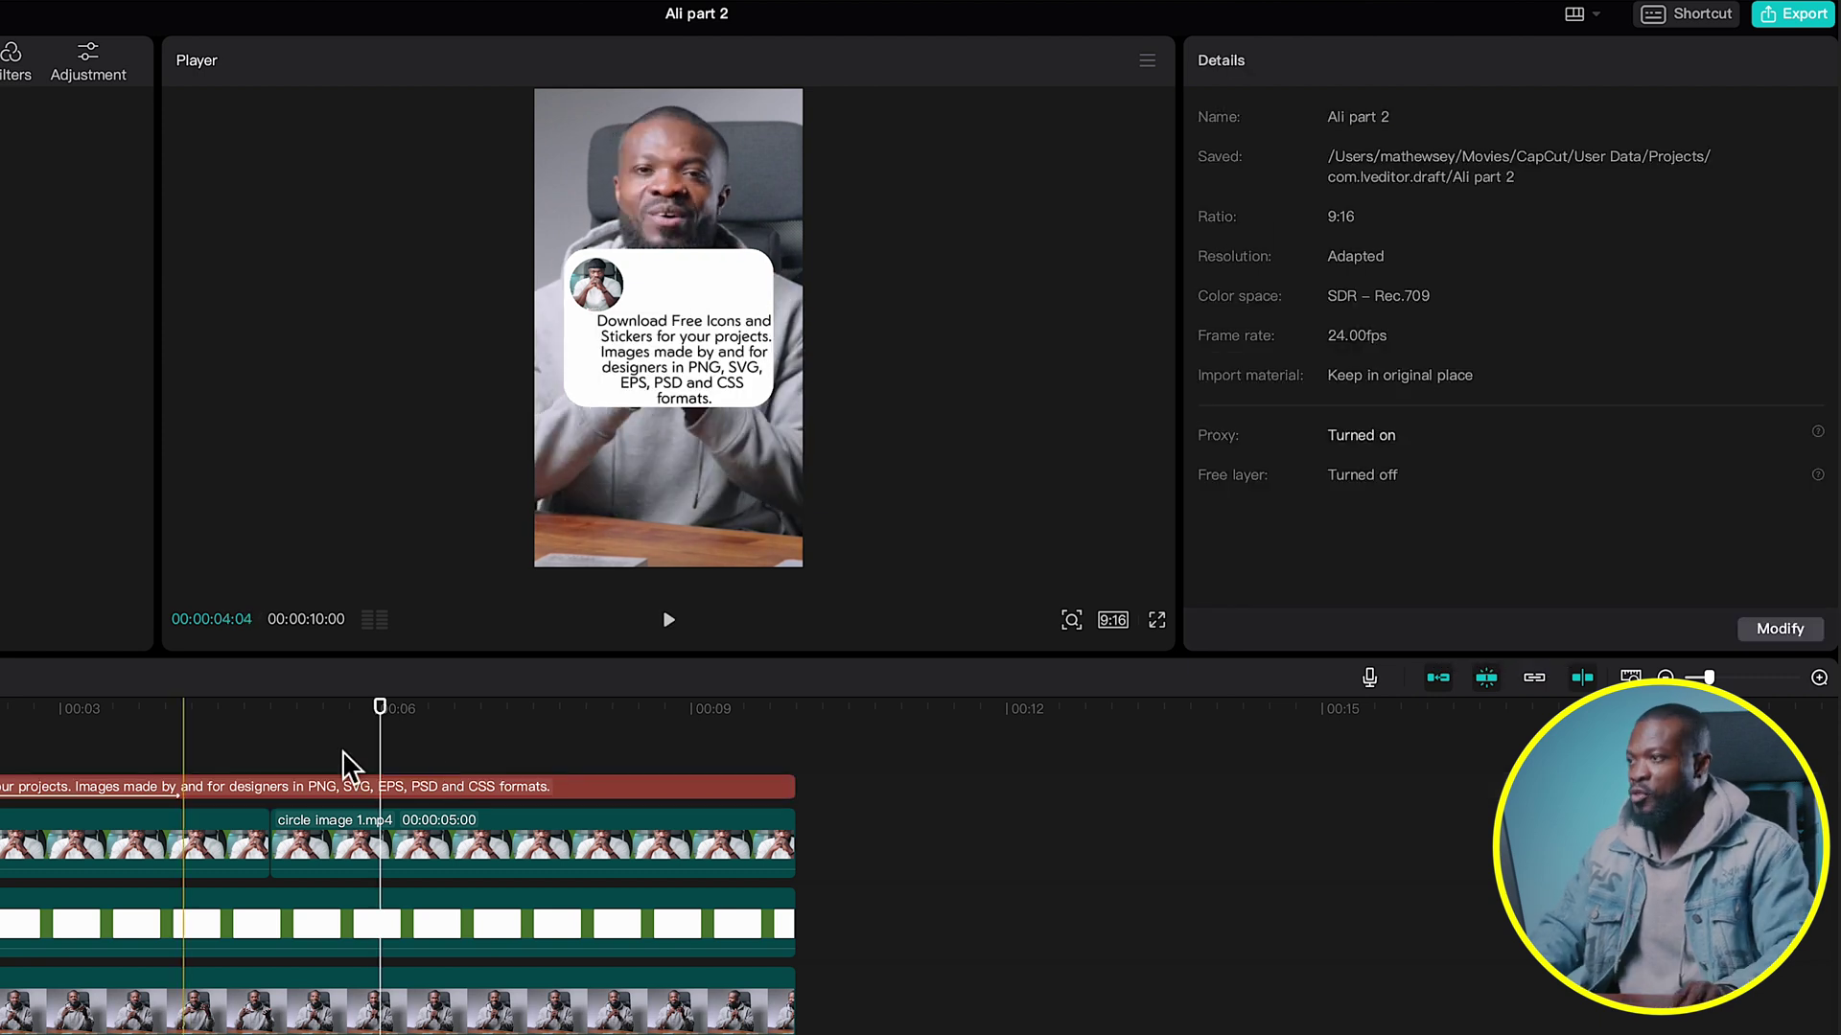
left_click(183, 751)
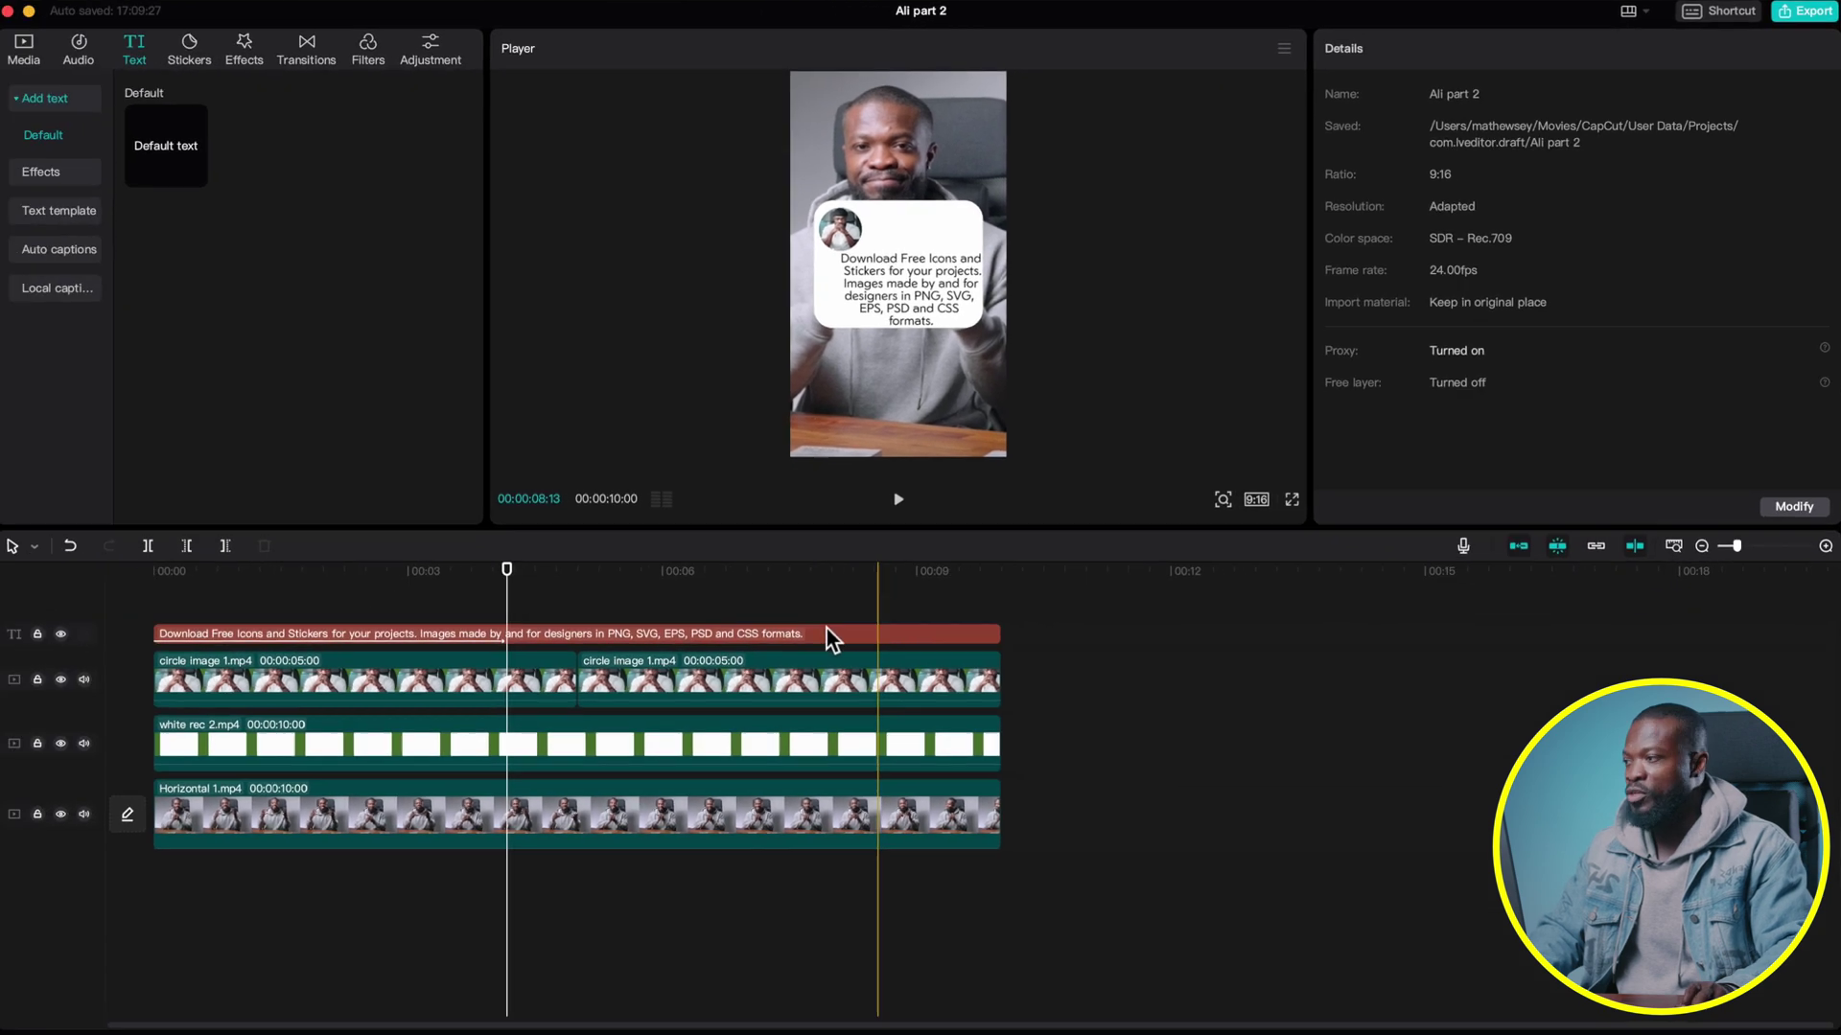
Add a second default text at the timeline start, above the paragraph text, and extend it to the end of the clips at 10 seconds.
left_click(161, 572)
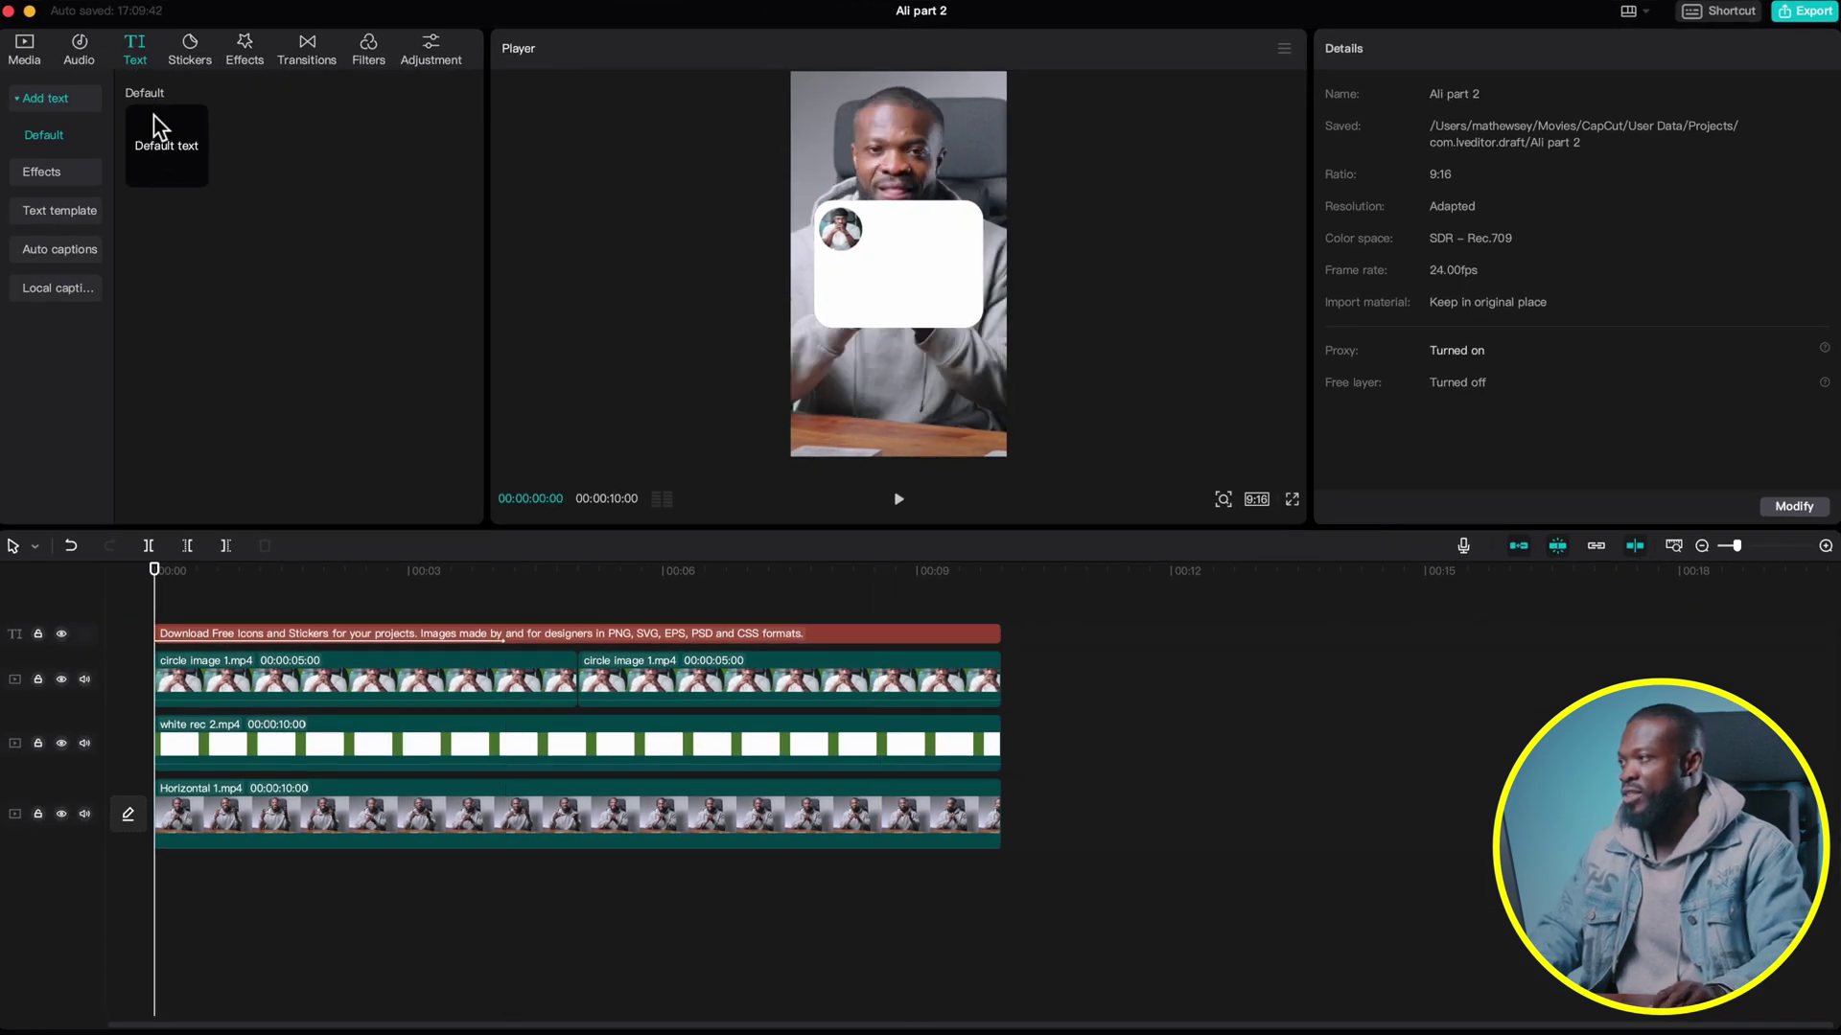
left_click_drag(161, 139, 159, 633)
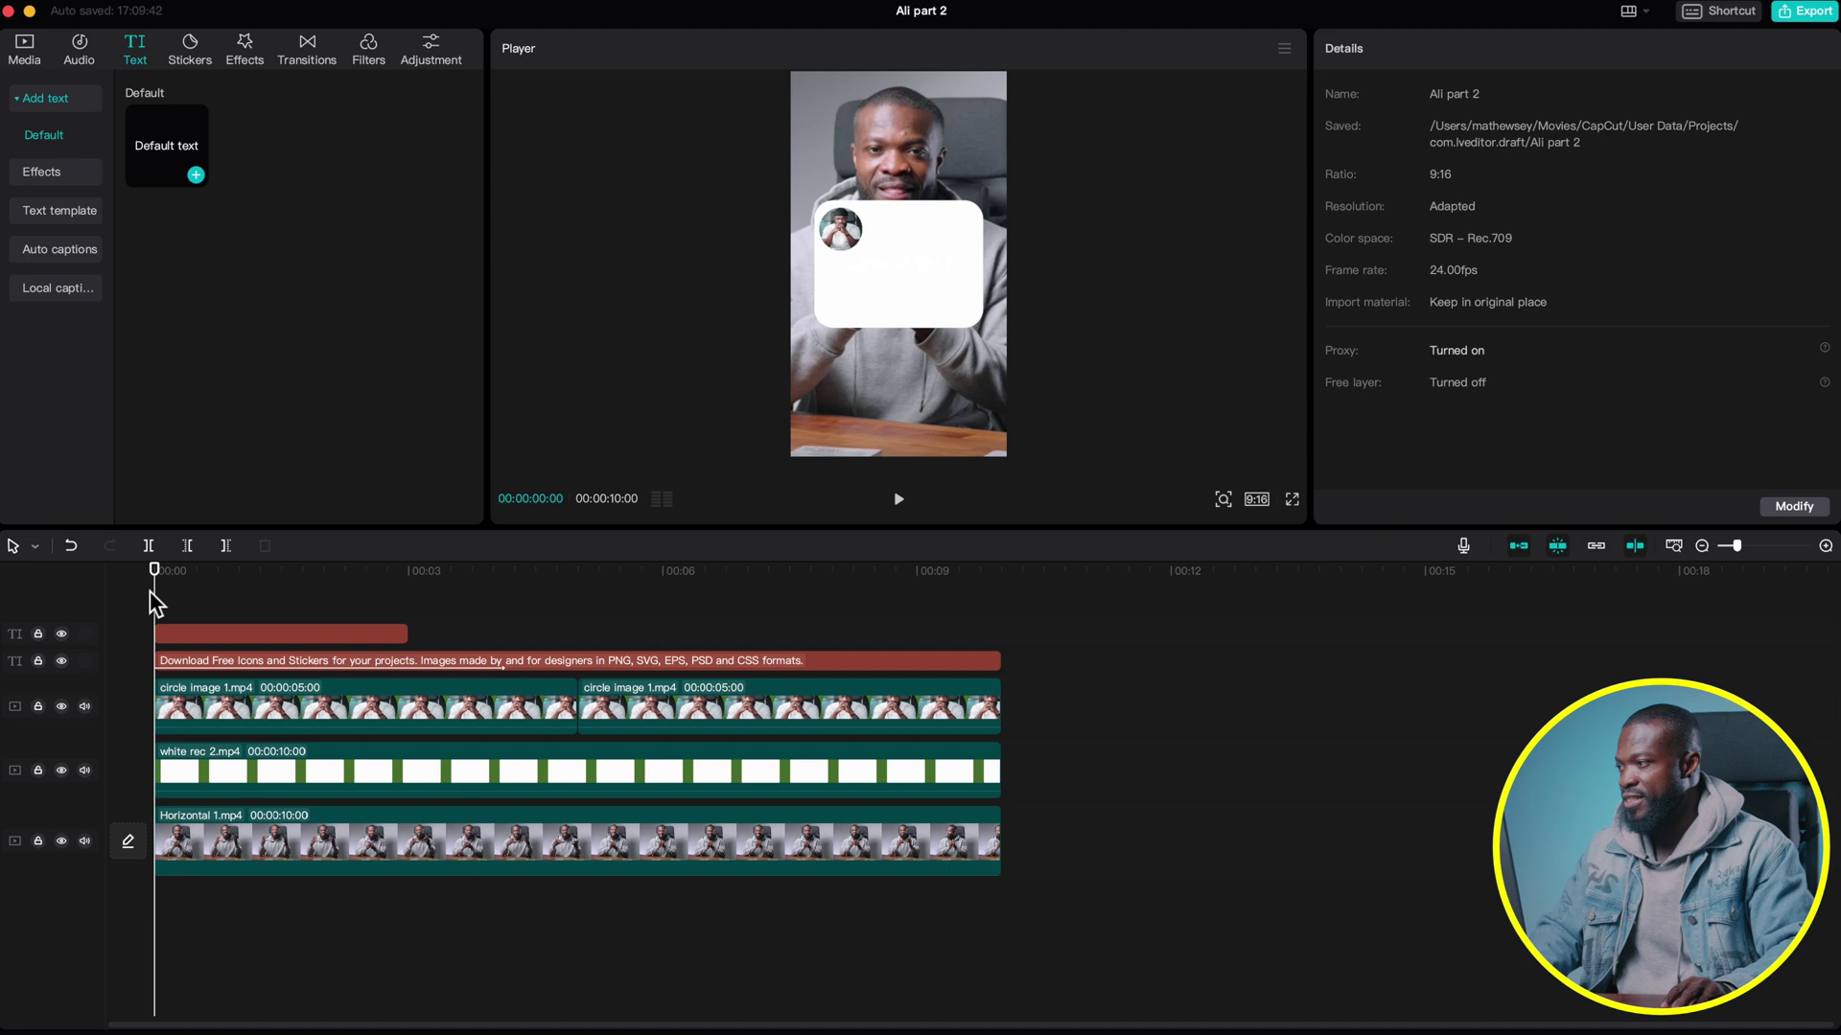
left_click_drag(611, 637, 1001, 635)
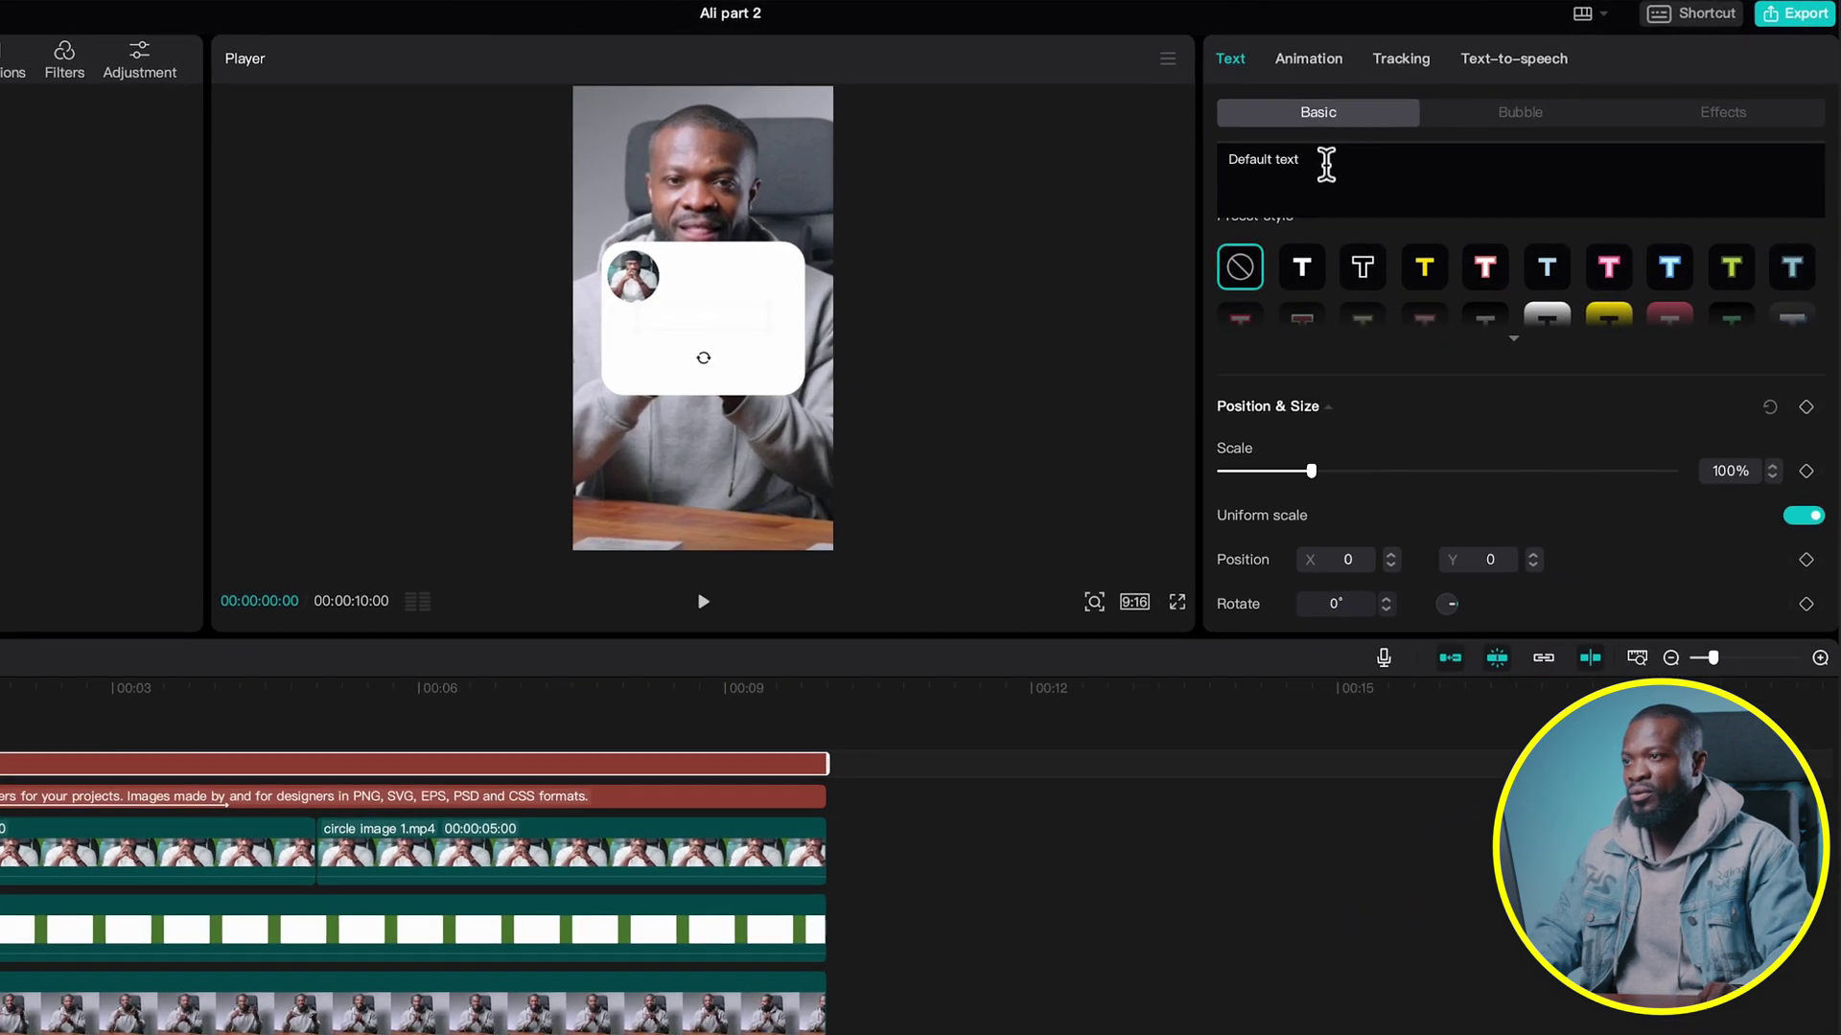
Replace the new text's default wording with "JOEY EDITS" and set its font to Montserrat.
left_click_drag(1414, 133, 1302, 135)
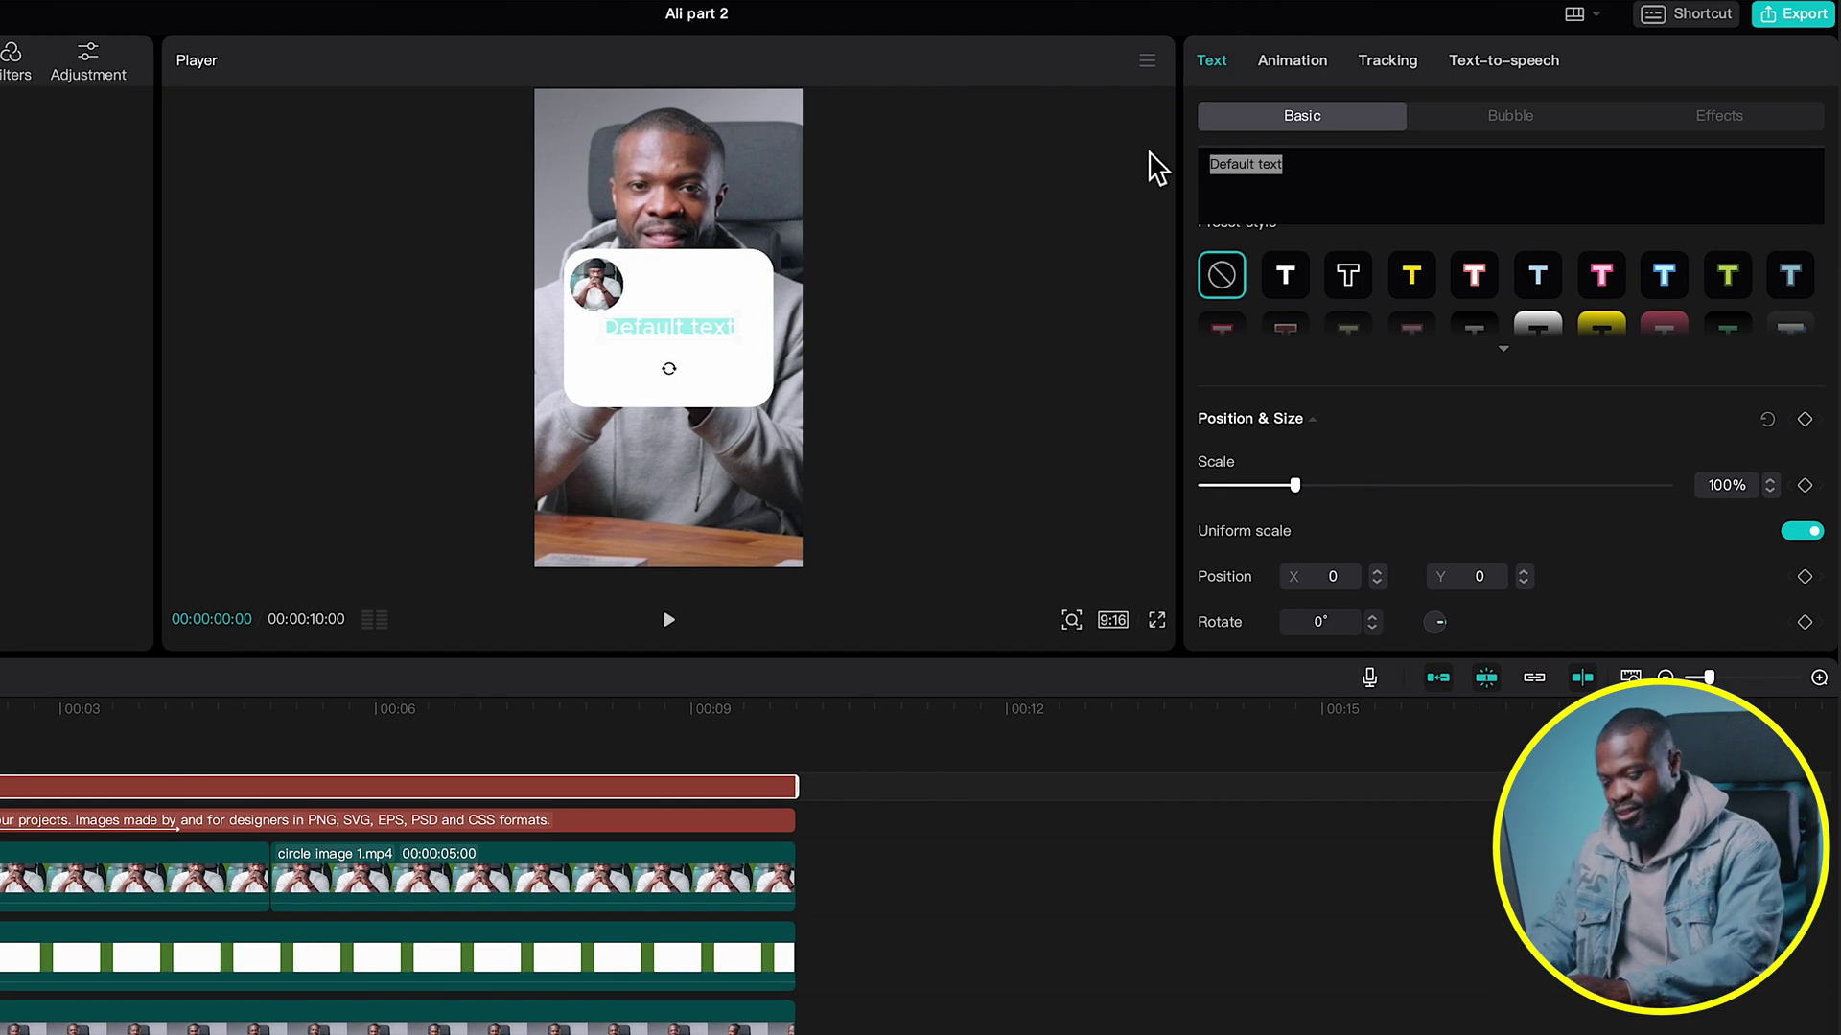
type("JOEY EDITS")
scroll(1342, 326, "up", 5)
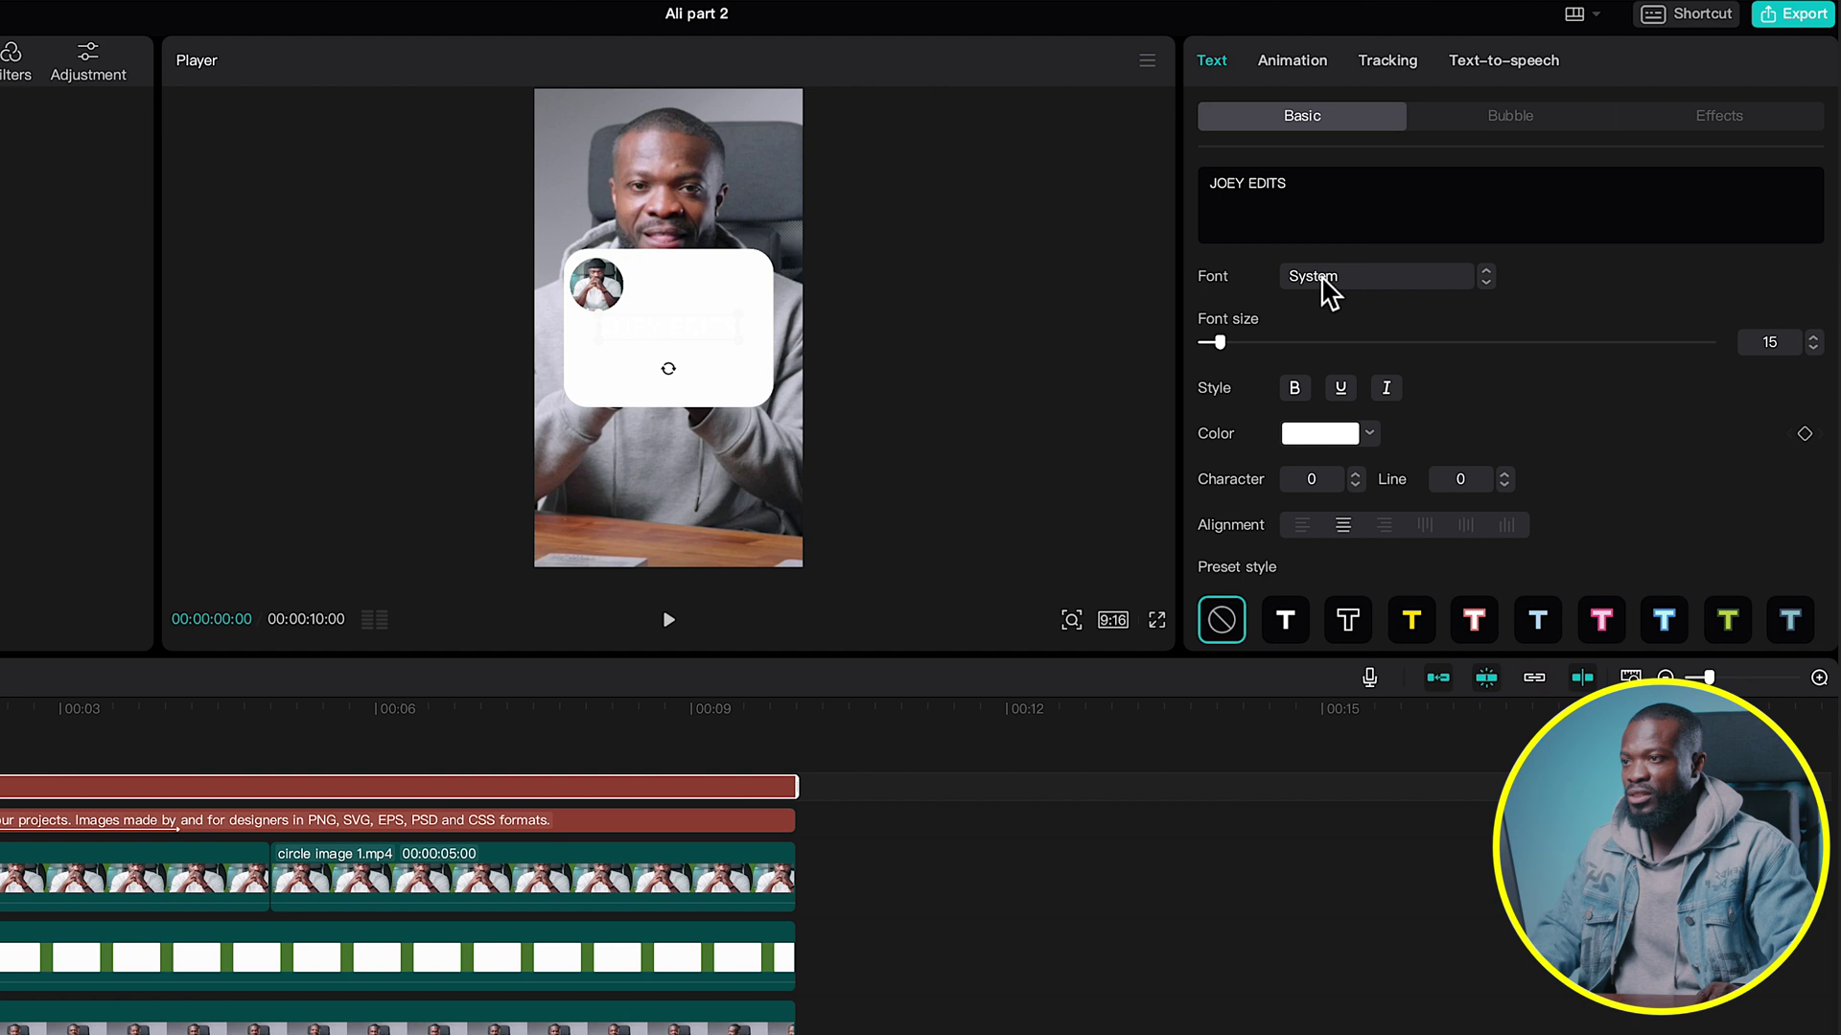
left_click(1373, 288)
scroll(1363, 429, "up", 3)
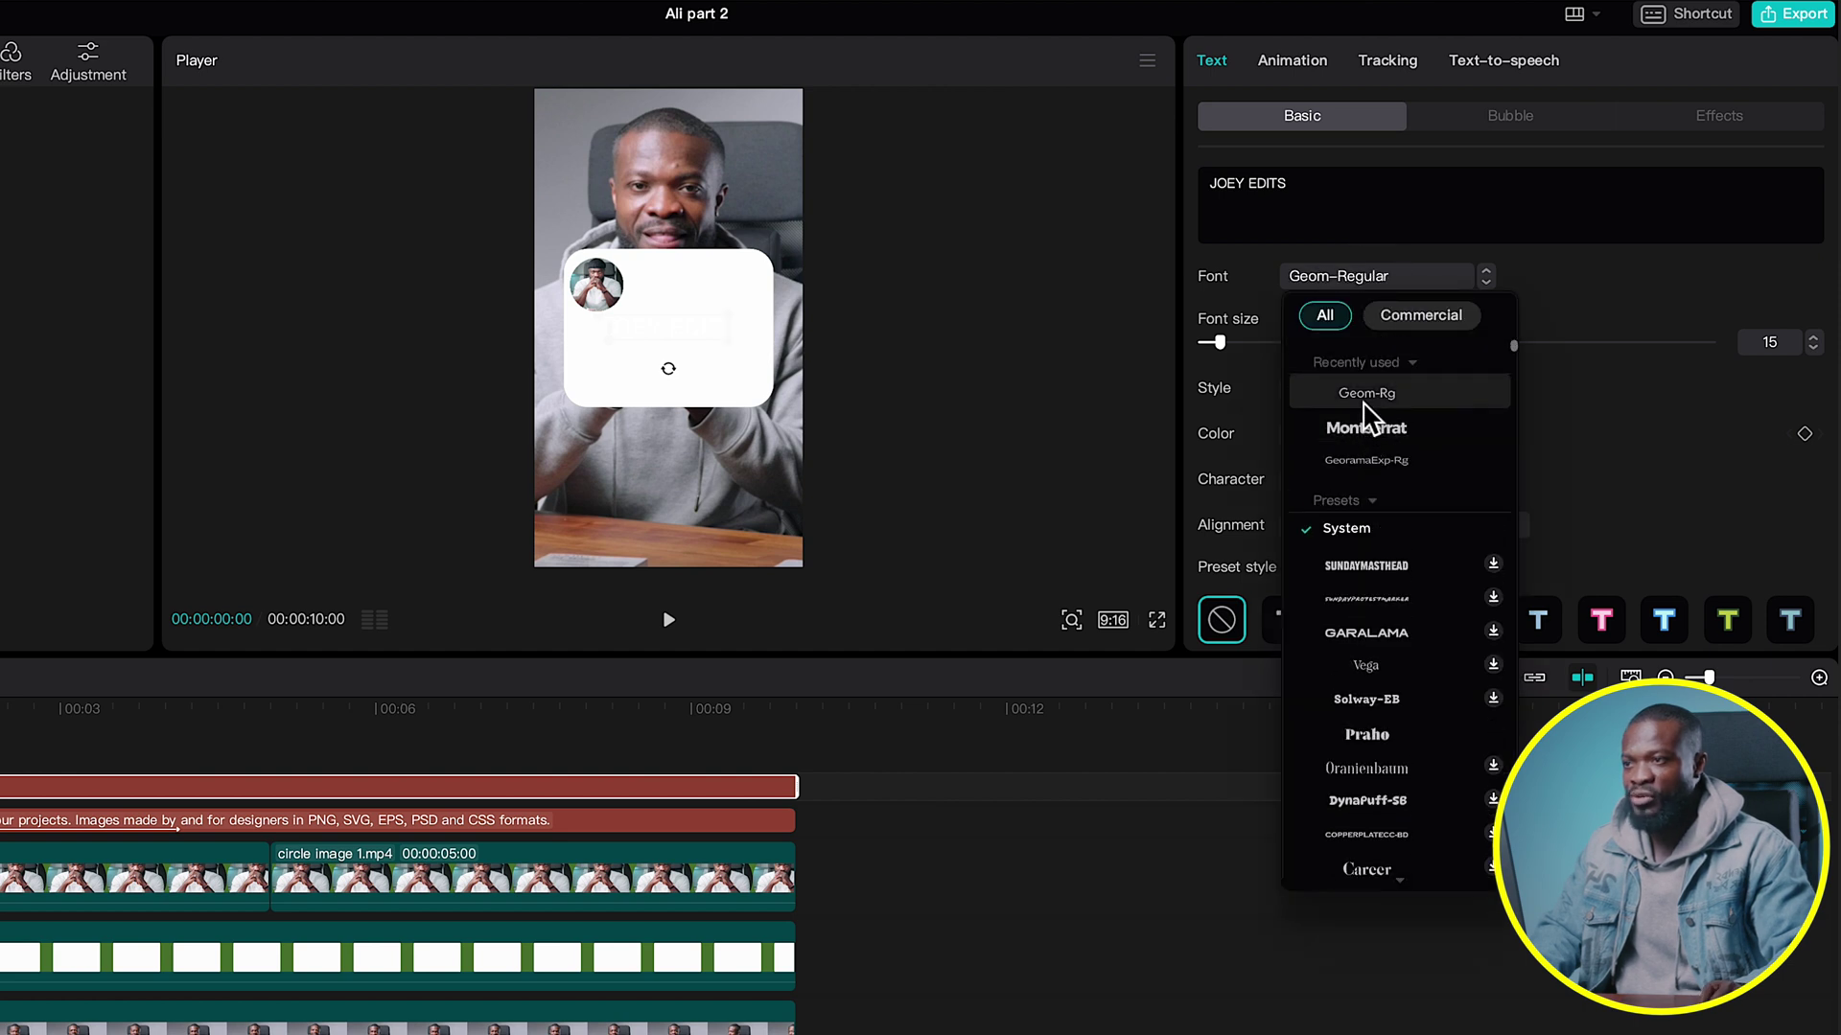
left_click(1381, 437)
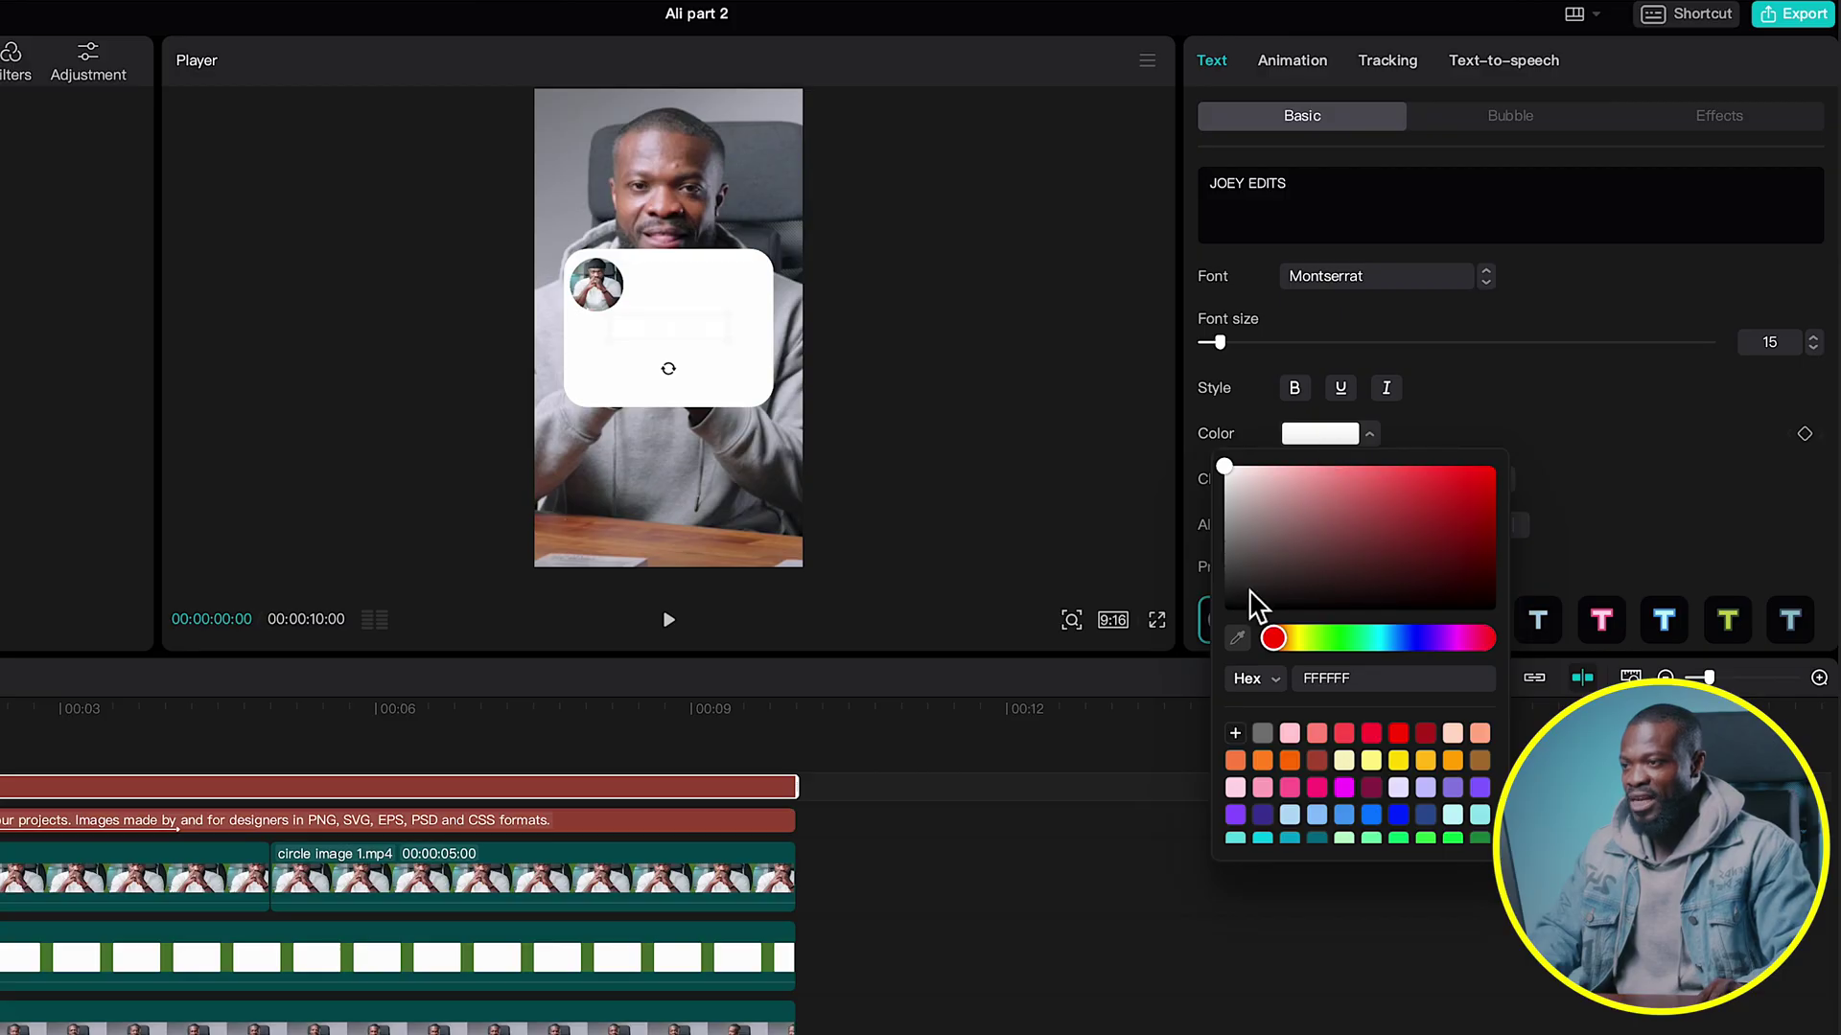
Colour the "JOEY EDITS" text black (000000), place it beside the circular portrait on the white card, and play back the result.
left_click_drag(1246, 569, 1230, 640)
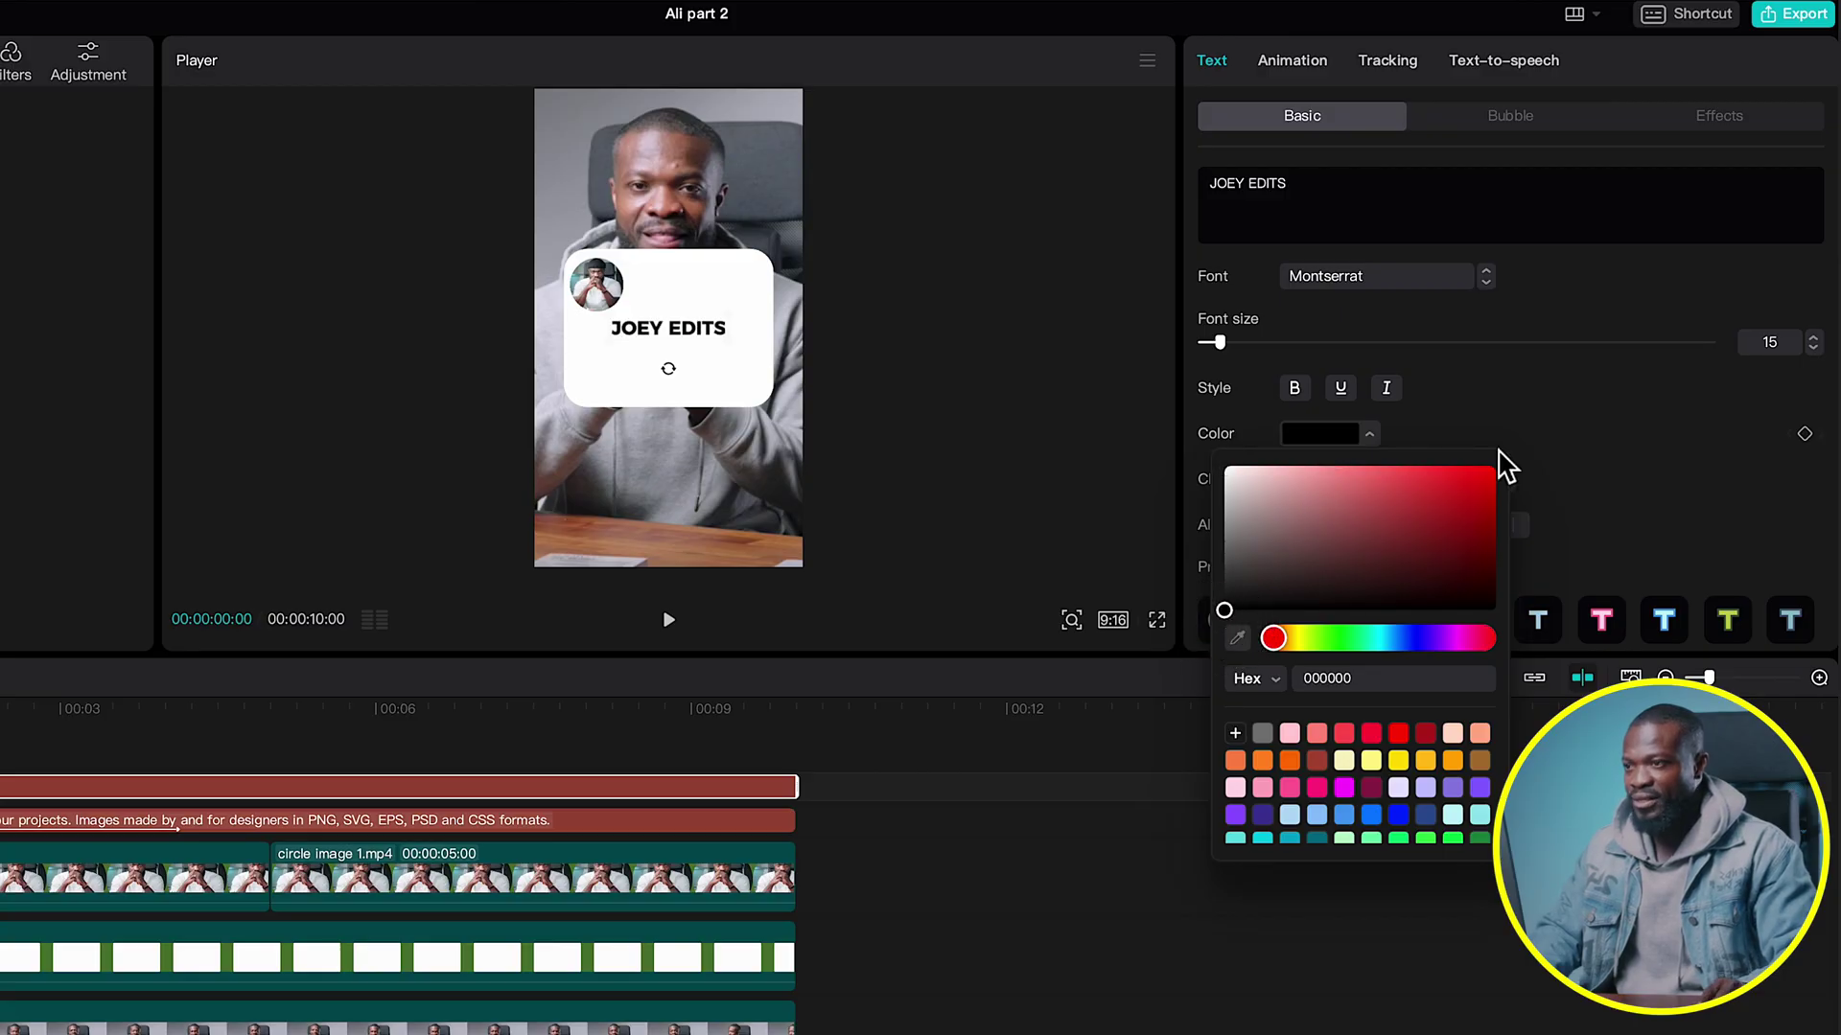
left_click(1544, 403)
left_click_drag(683, 337, 702, 282)
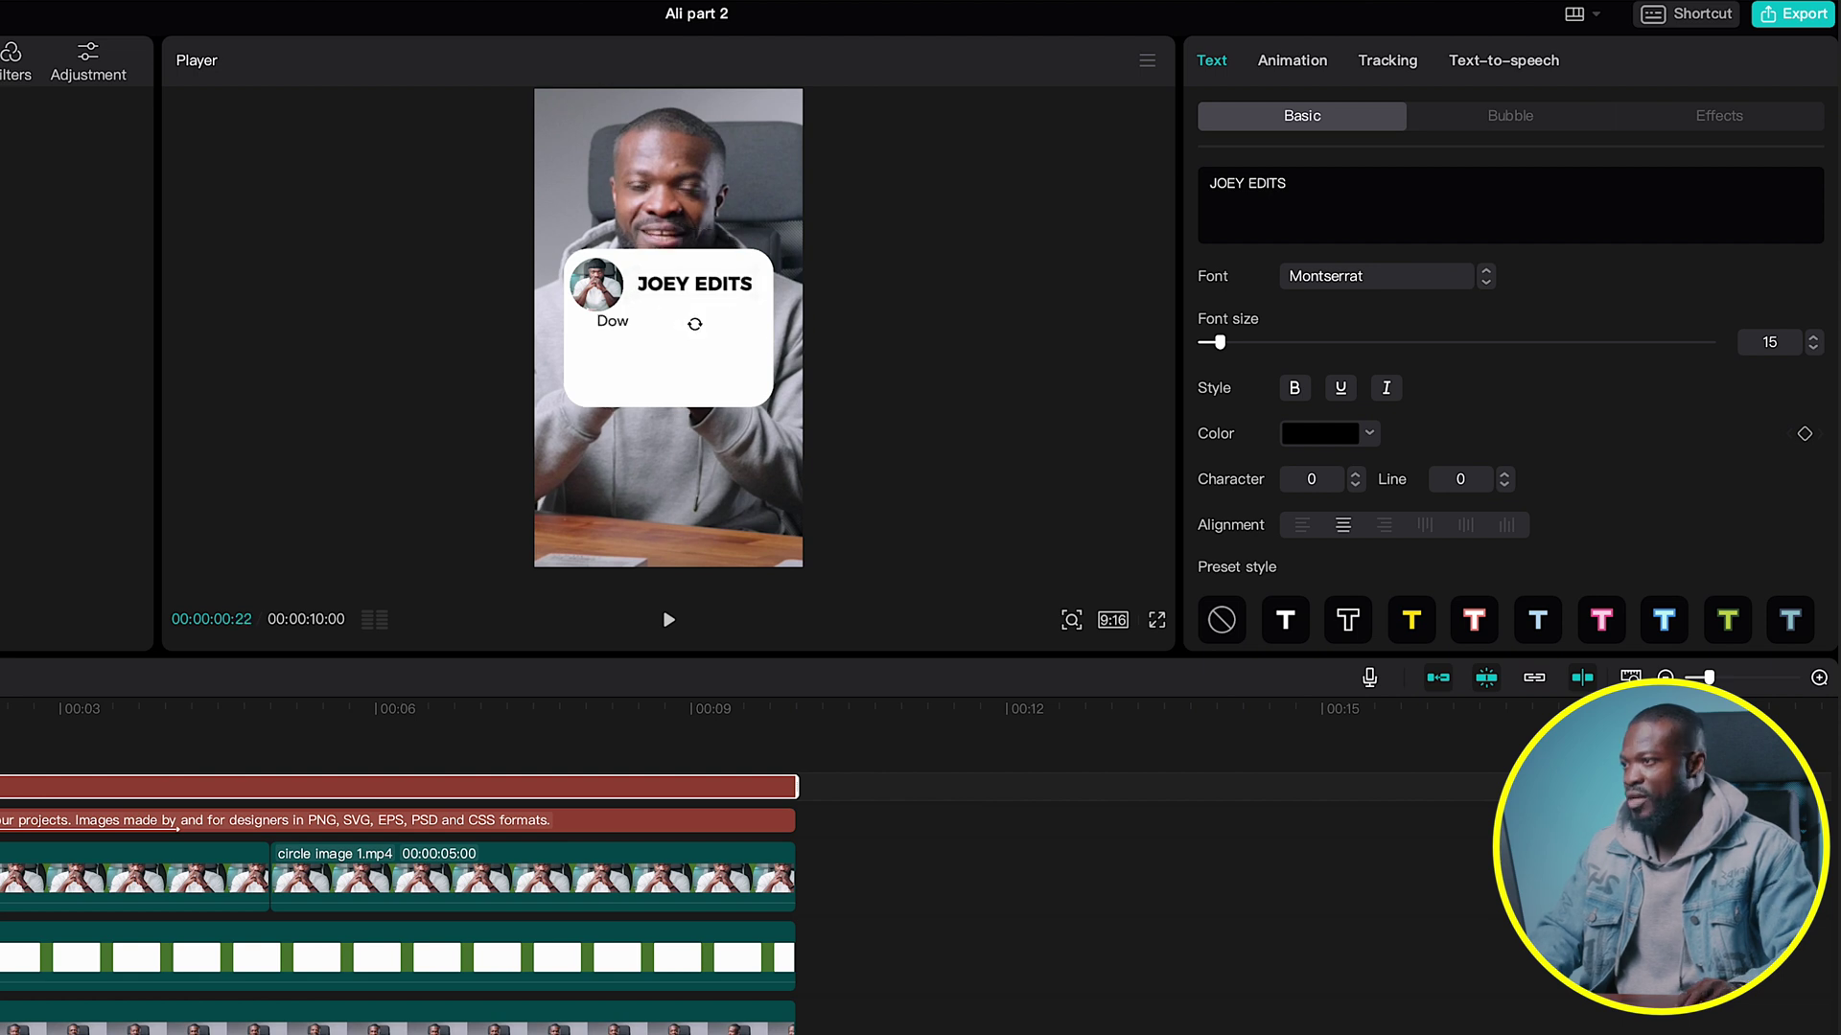
left_click(2, 747)
key("space")
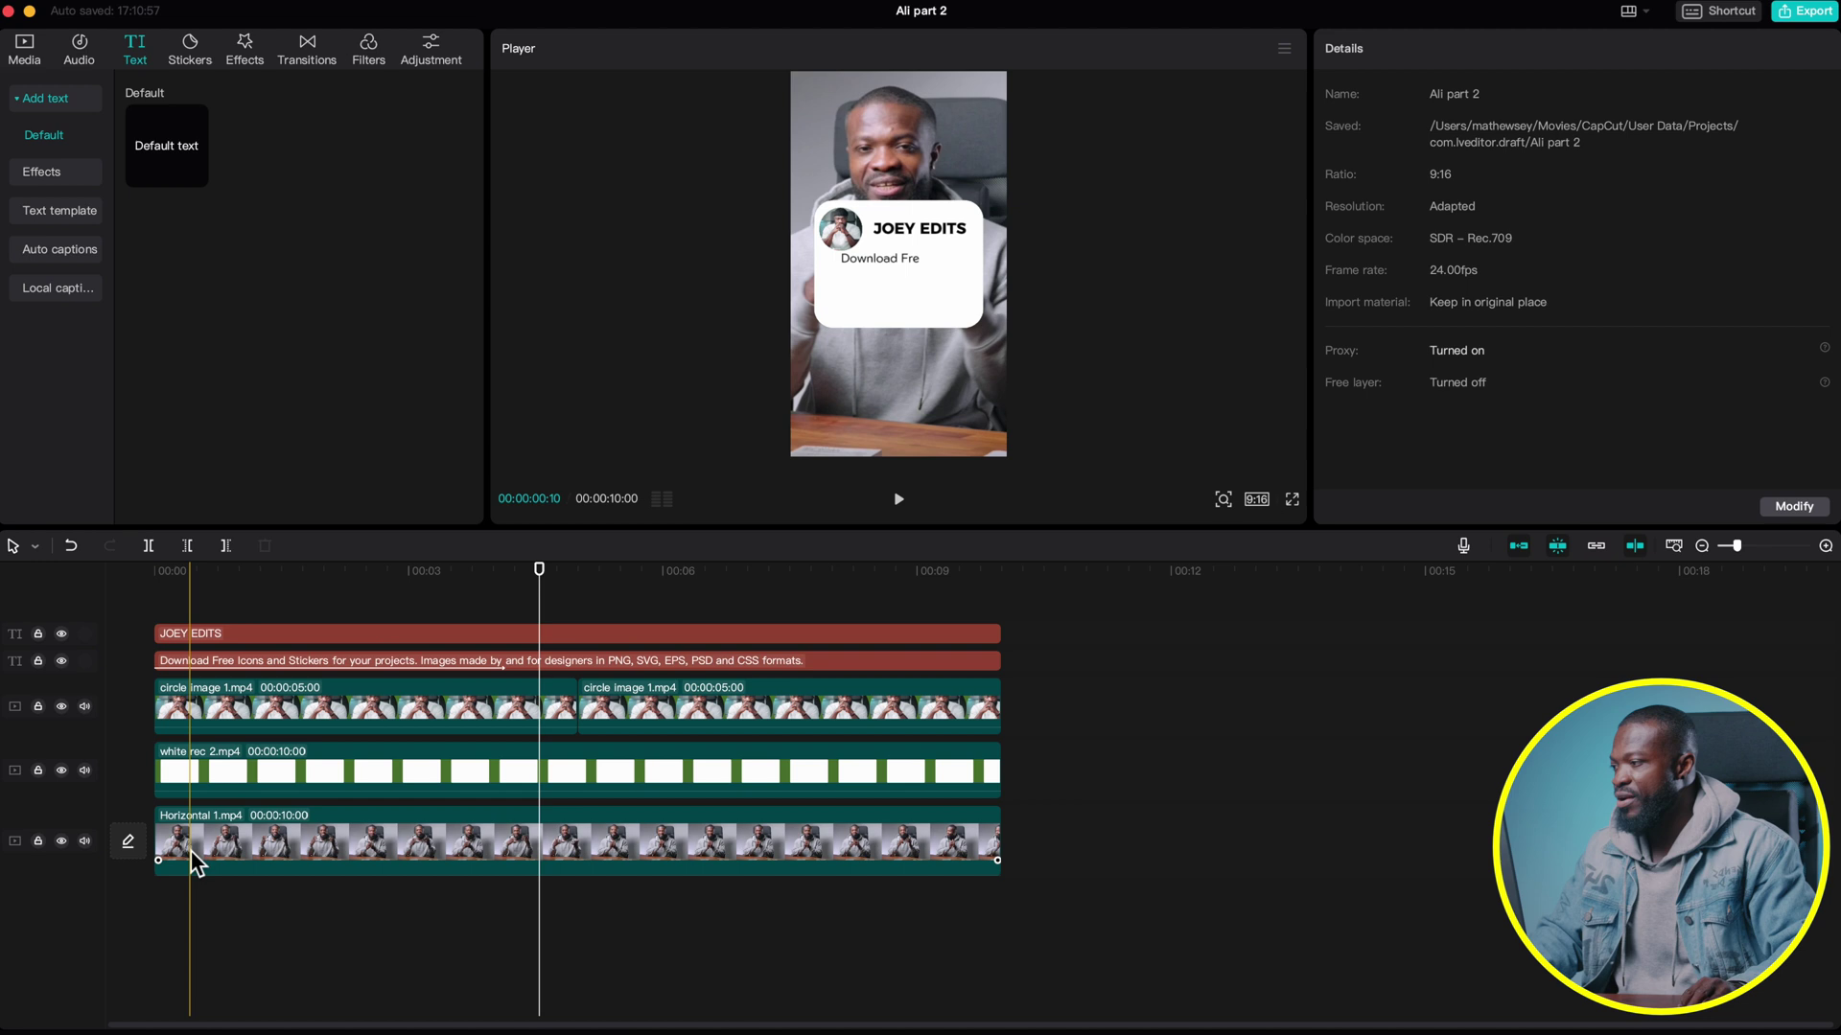
Keyframe the Horizontal 1.mp4 clip's position at 00:00:00:00 and 00:00:00:16, sliding it sideways to about X 2030.
left_click(147, 575)
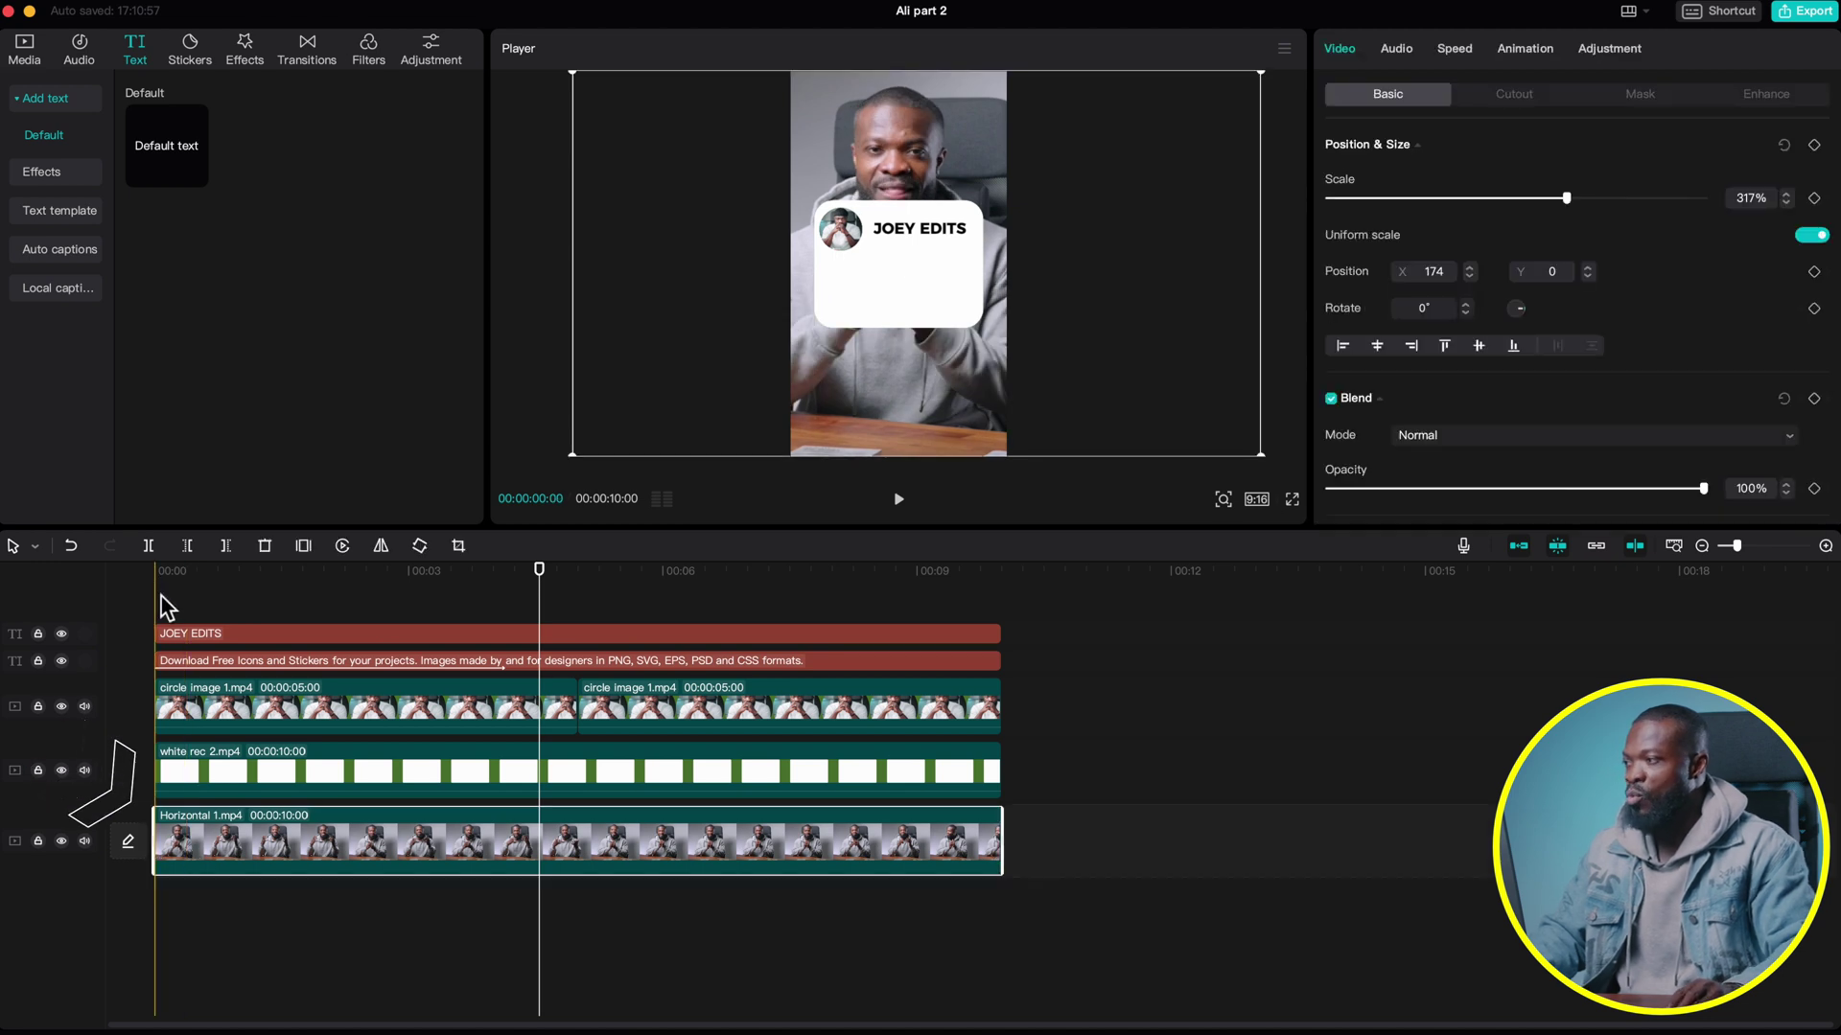
left_click(159, 604)
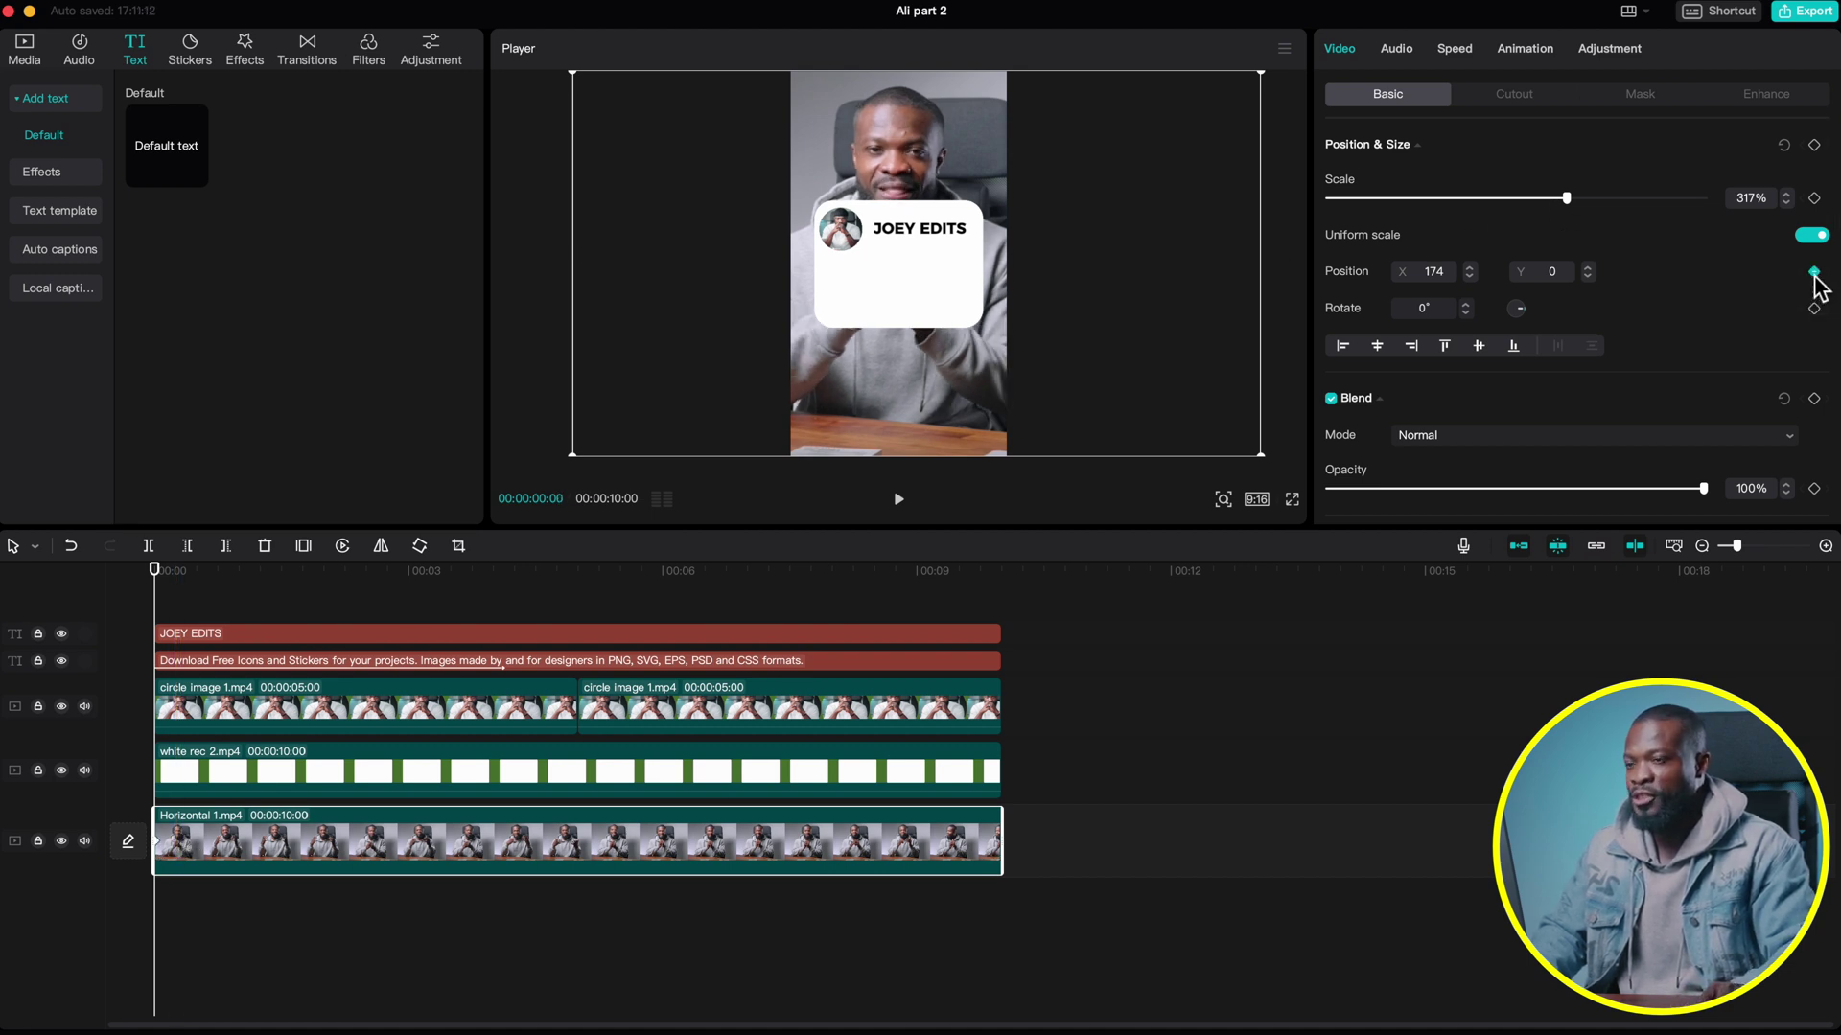
key("space")
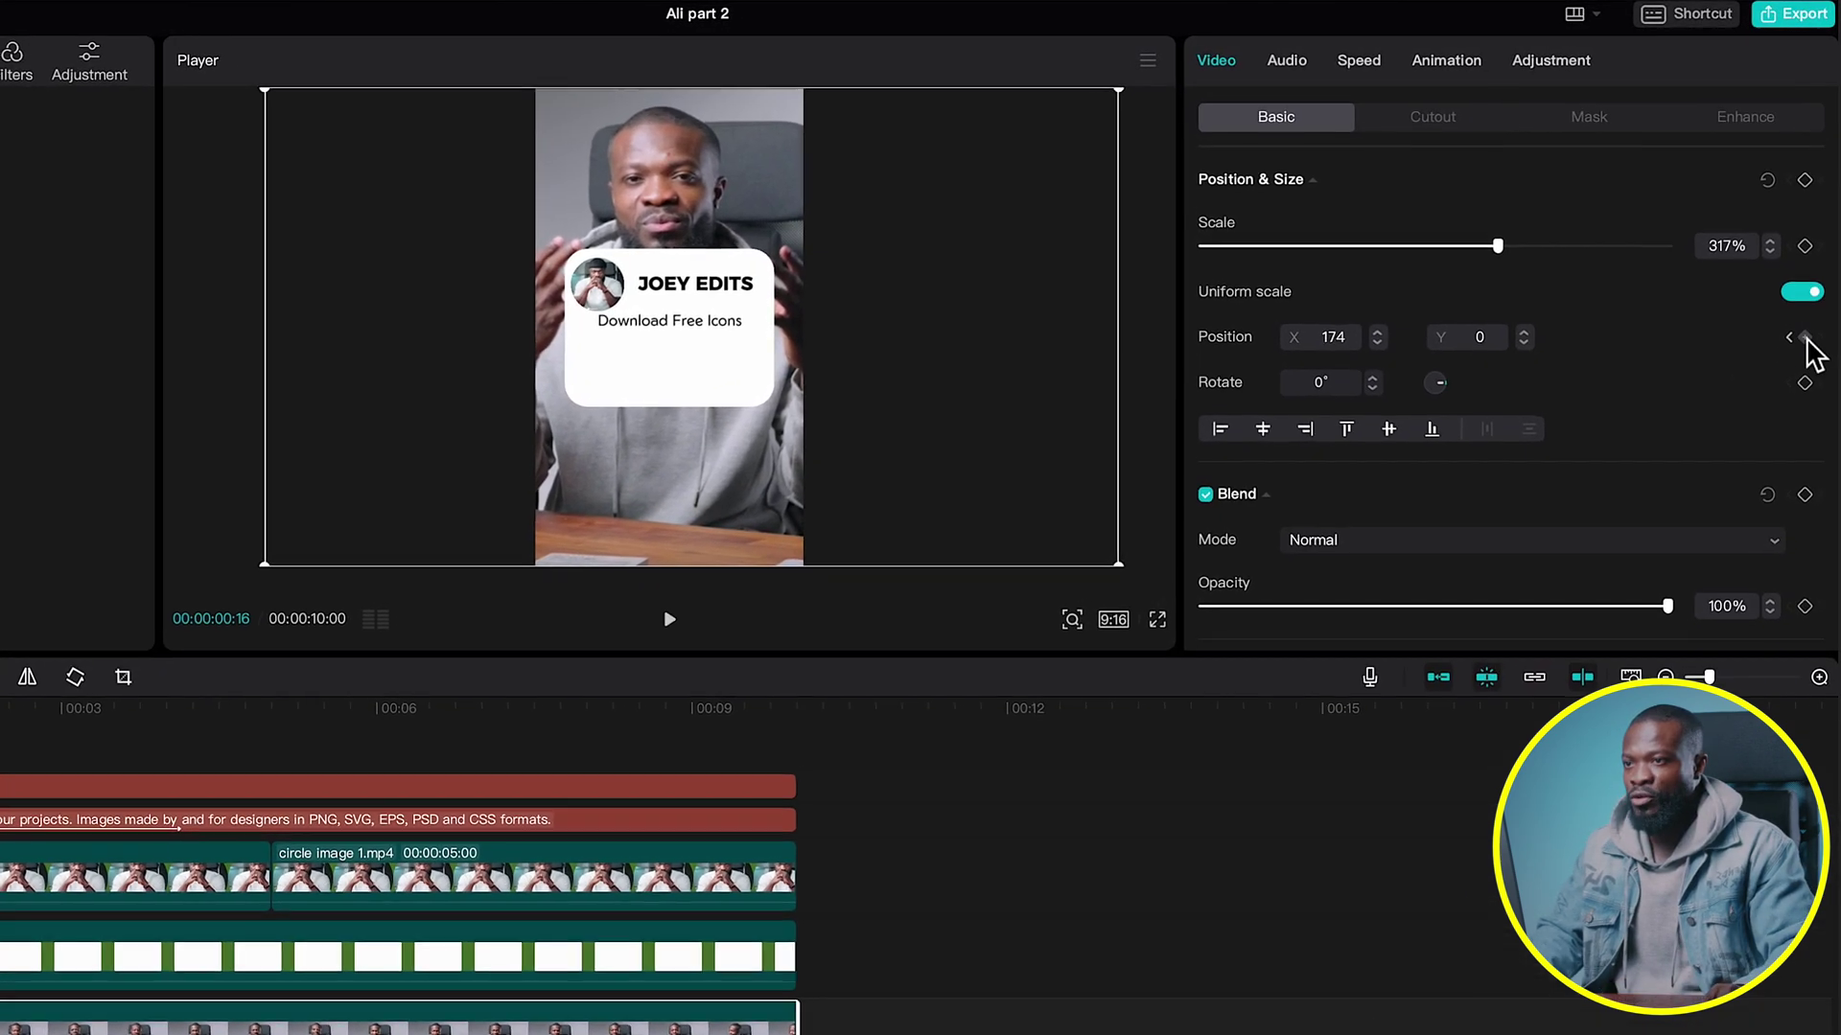
left_click(1812, 282)
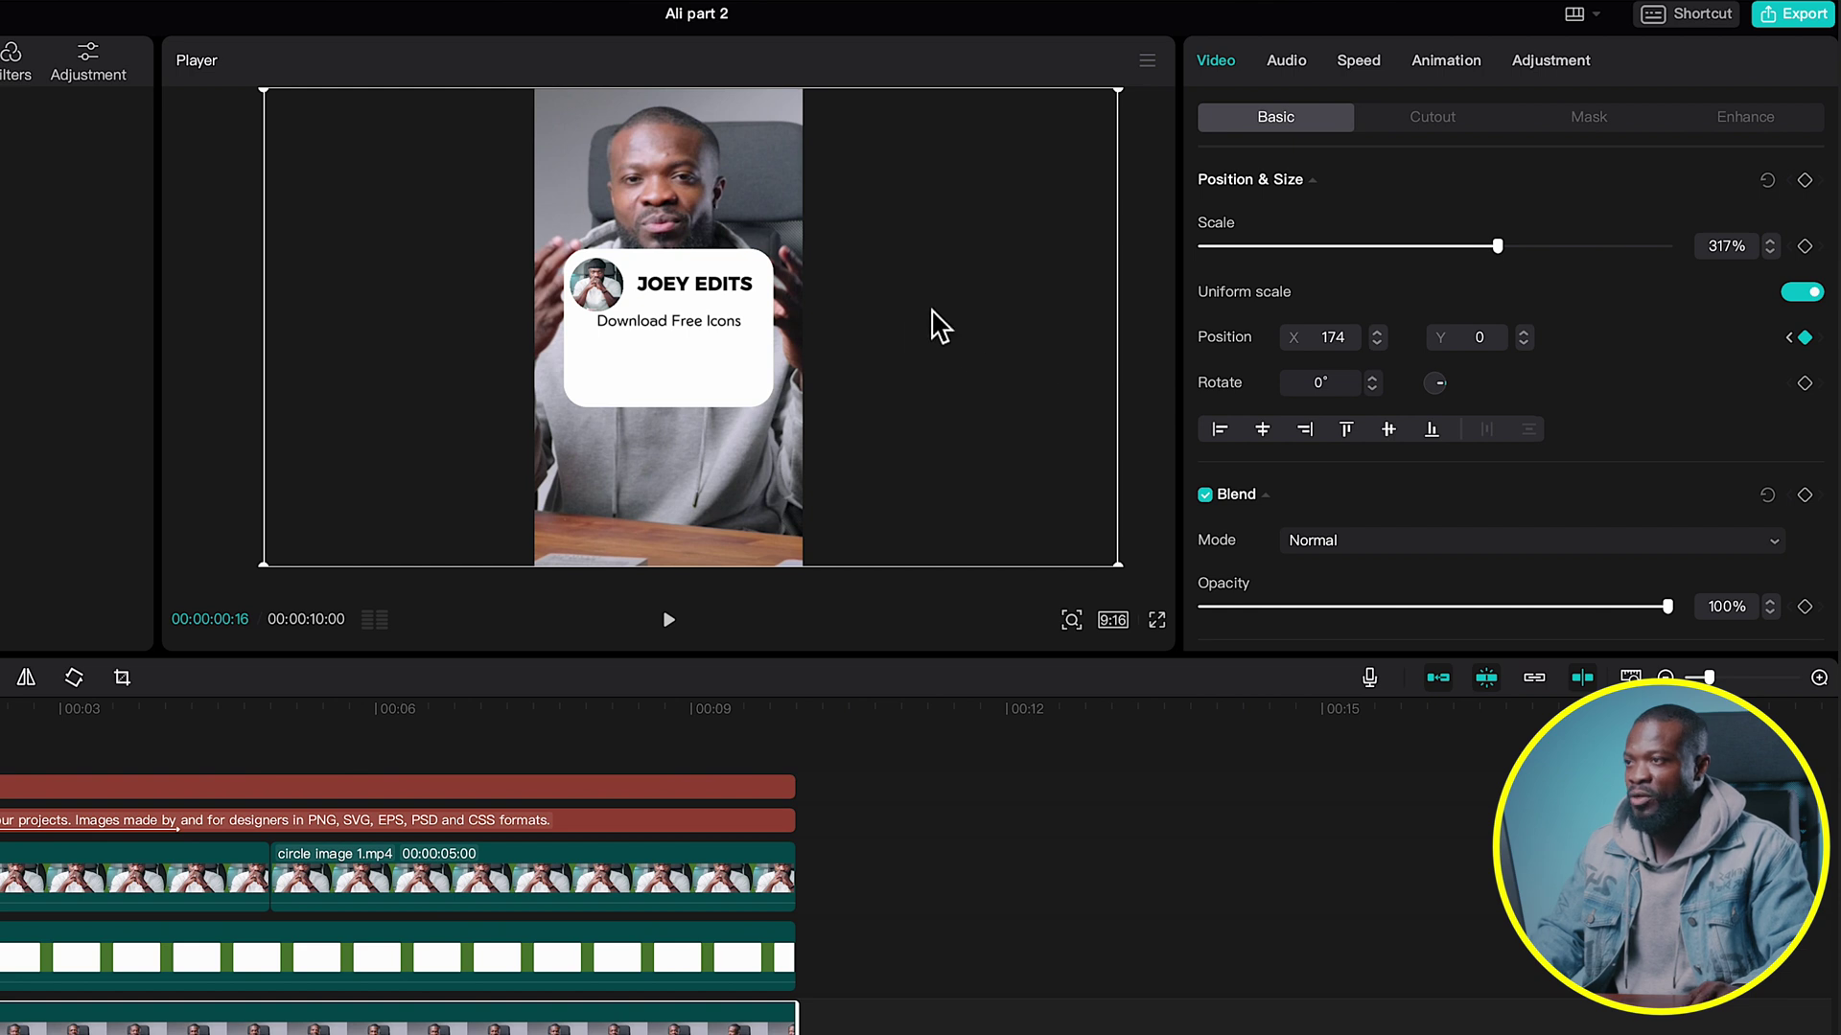
left_click_drag(907, 281, 1144, 288)
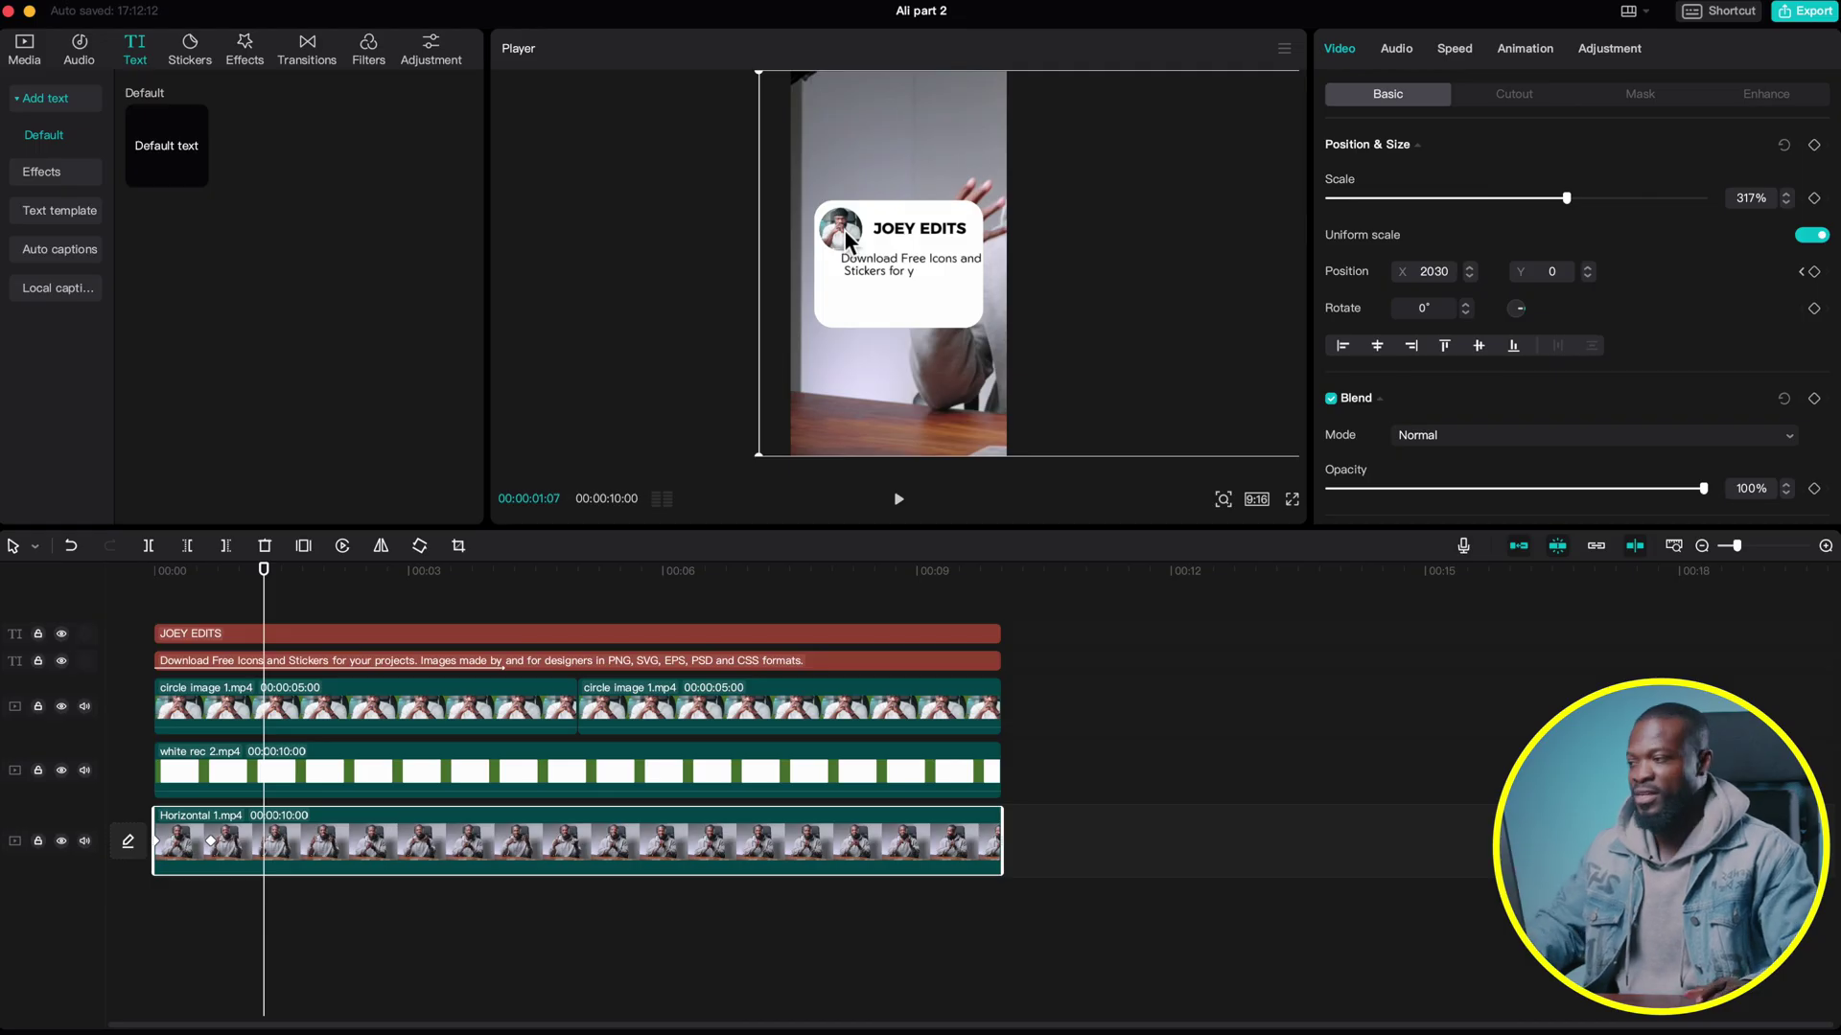
Combine both texts, the portrait clips and the white card into a compound clip, scaled to 105% and raised to Y 852.
left_click(211, 625)
left_click_drag(189, 606, 641, 796)
right_click(416, 783)
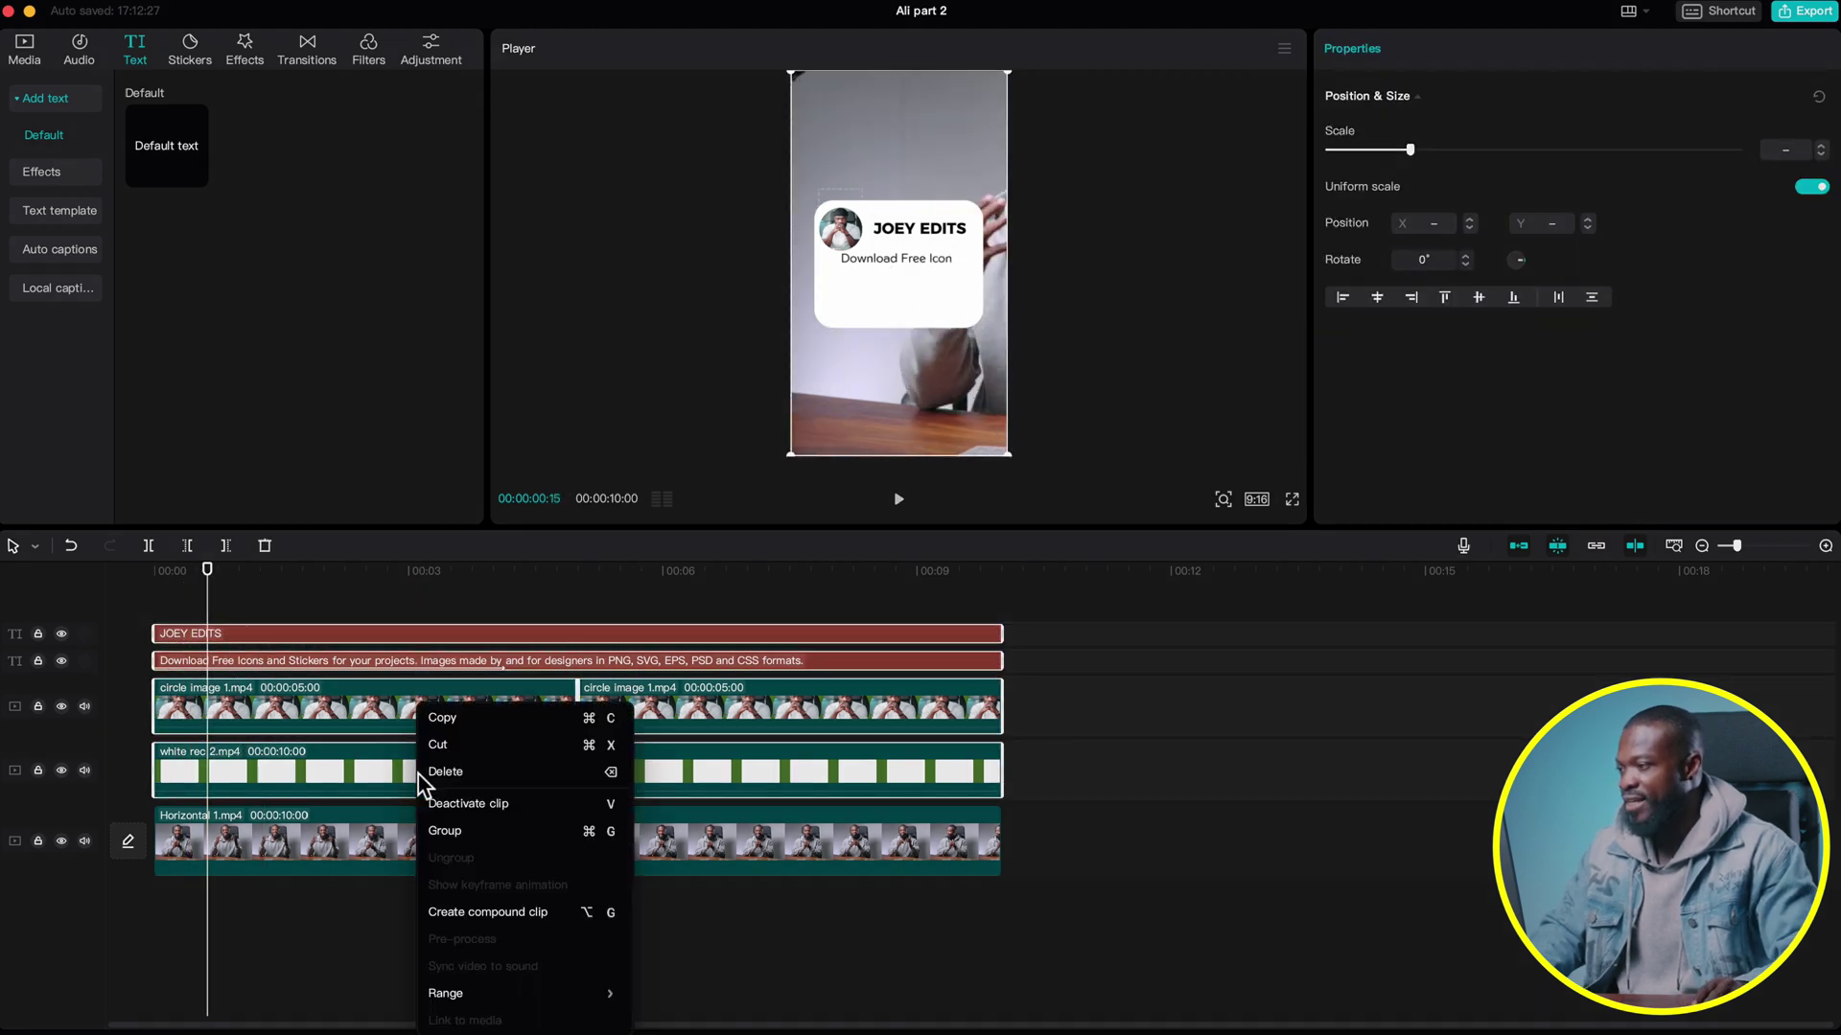
left_click(479, 918)
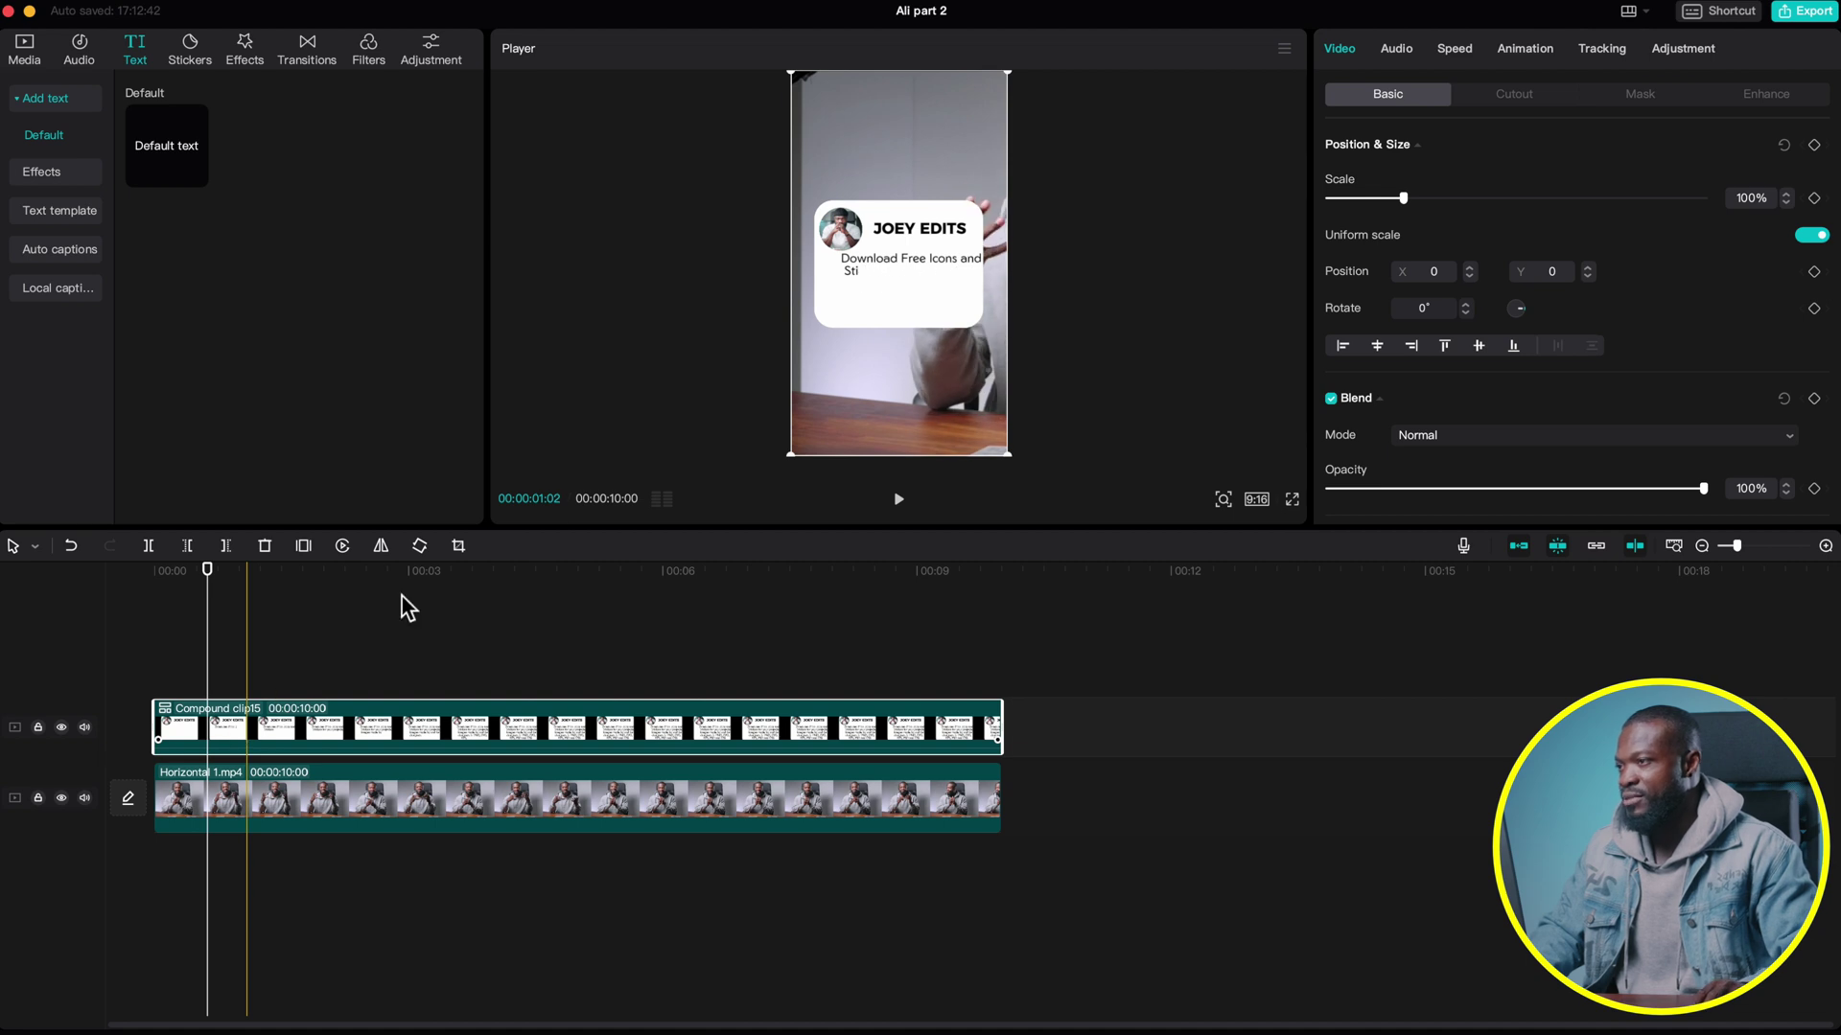
left_click_drag(912, 299, 912, 223)
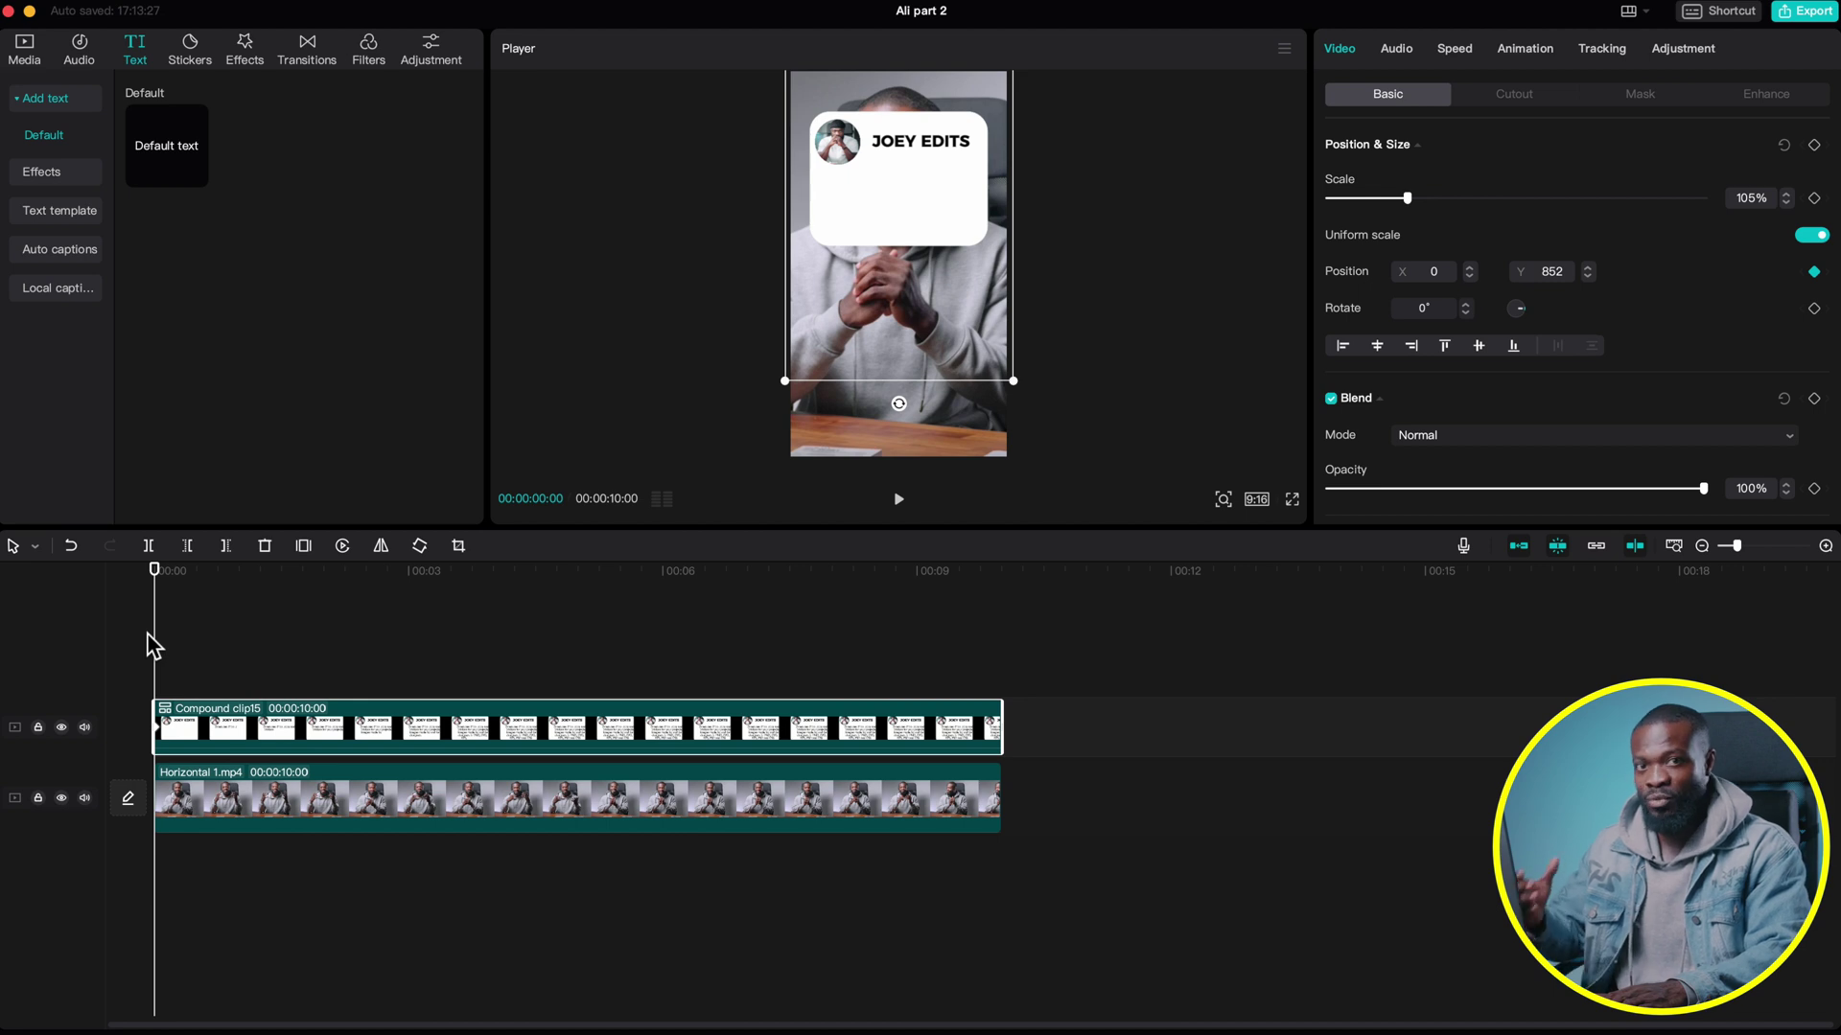
Keyframe the compound clip's position from X -2126 at the start to X 0 at 00:00:00:16, and play back the slide-in.
key("space")
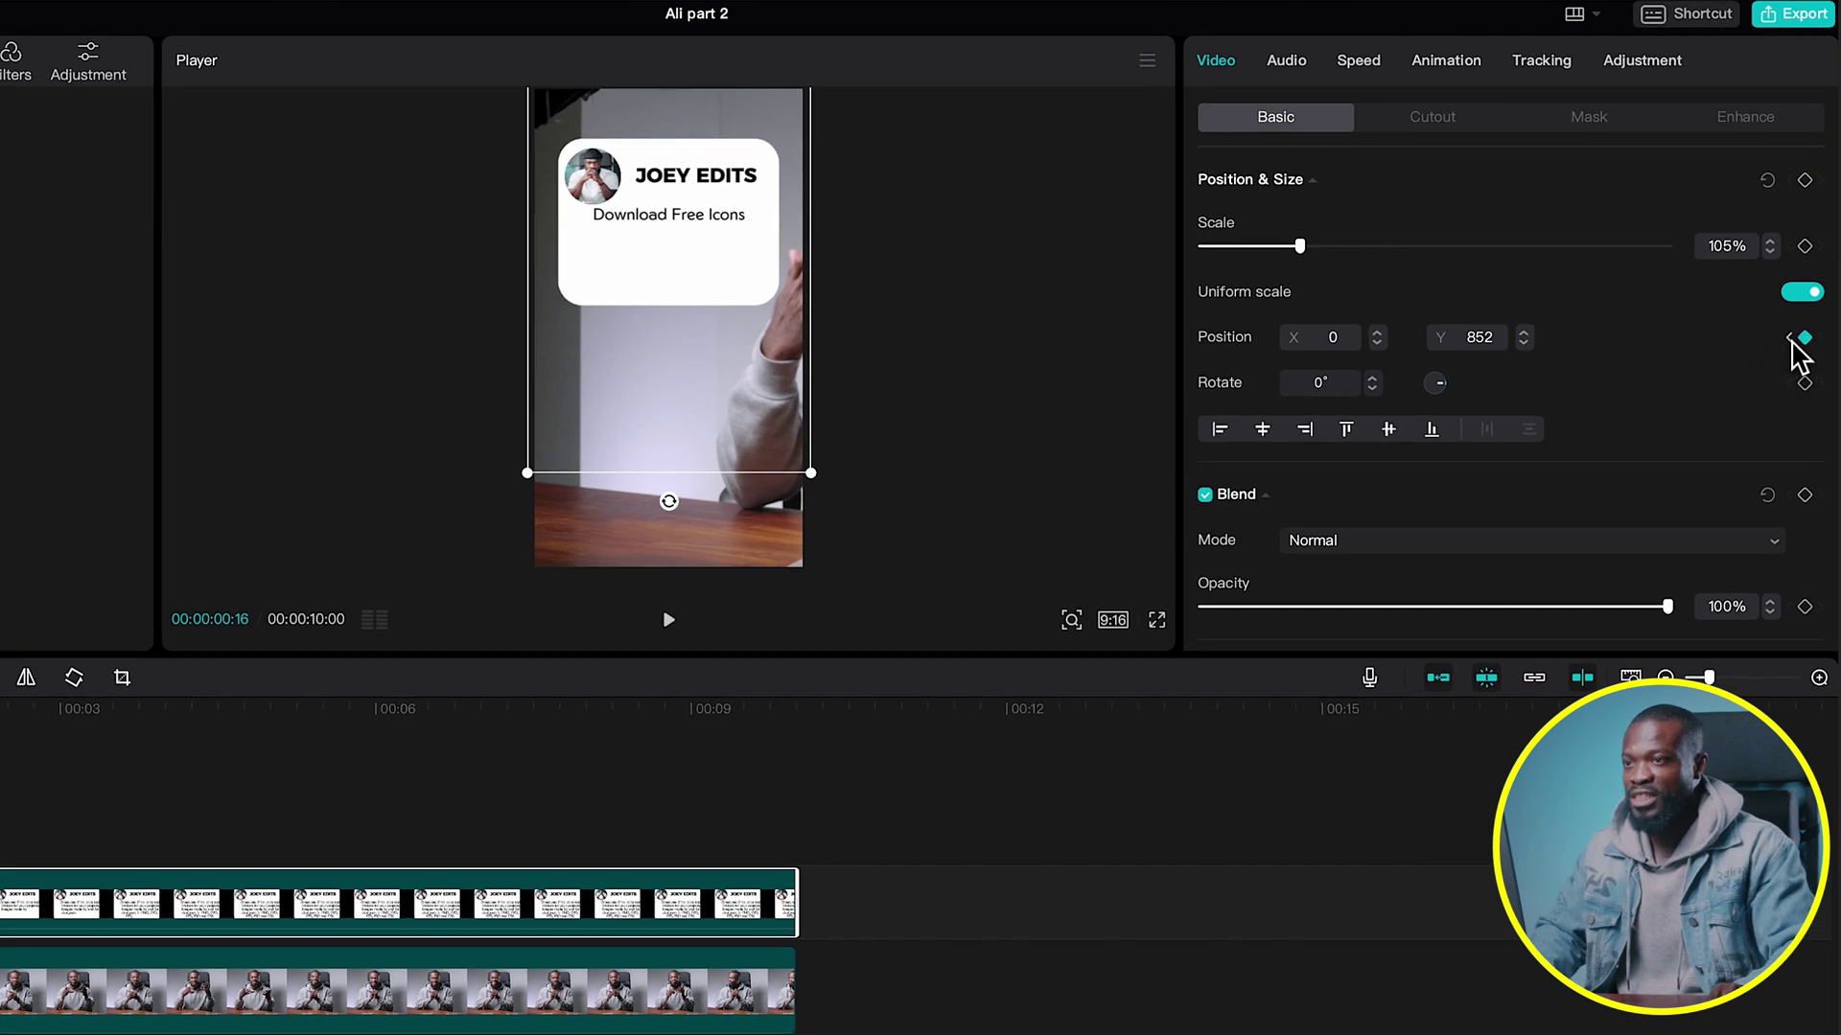
left_click(1790, 339)
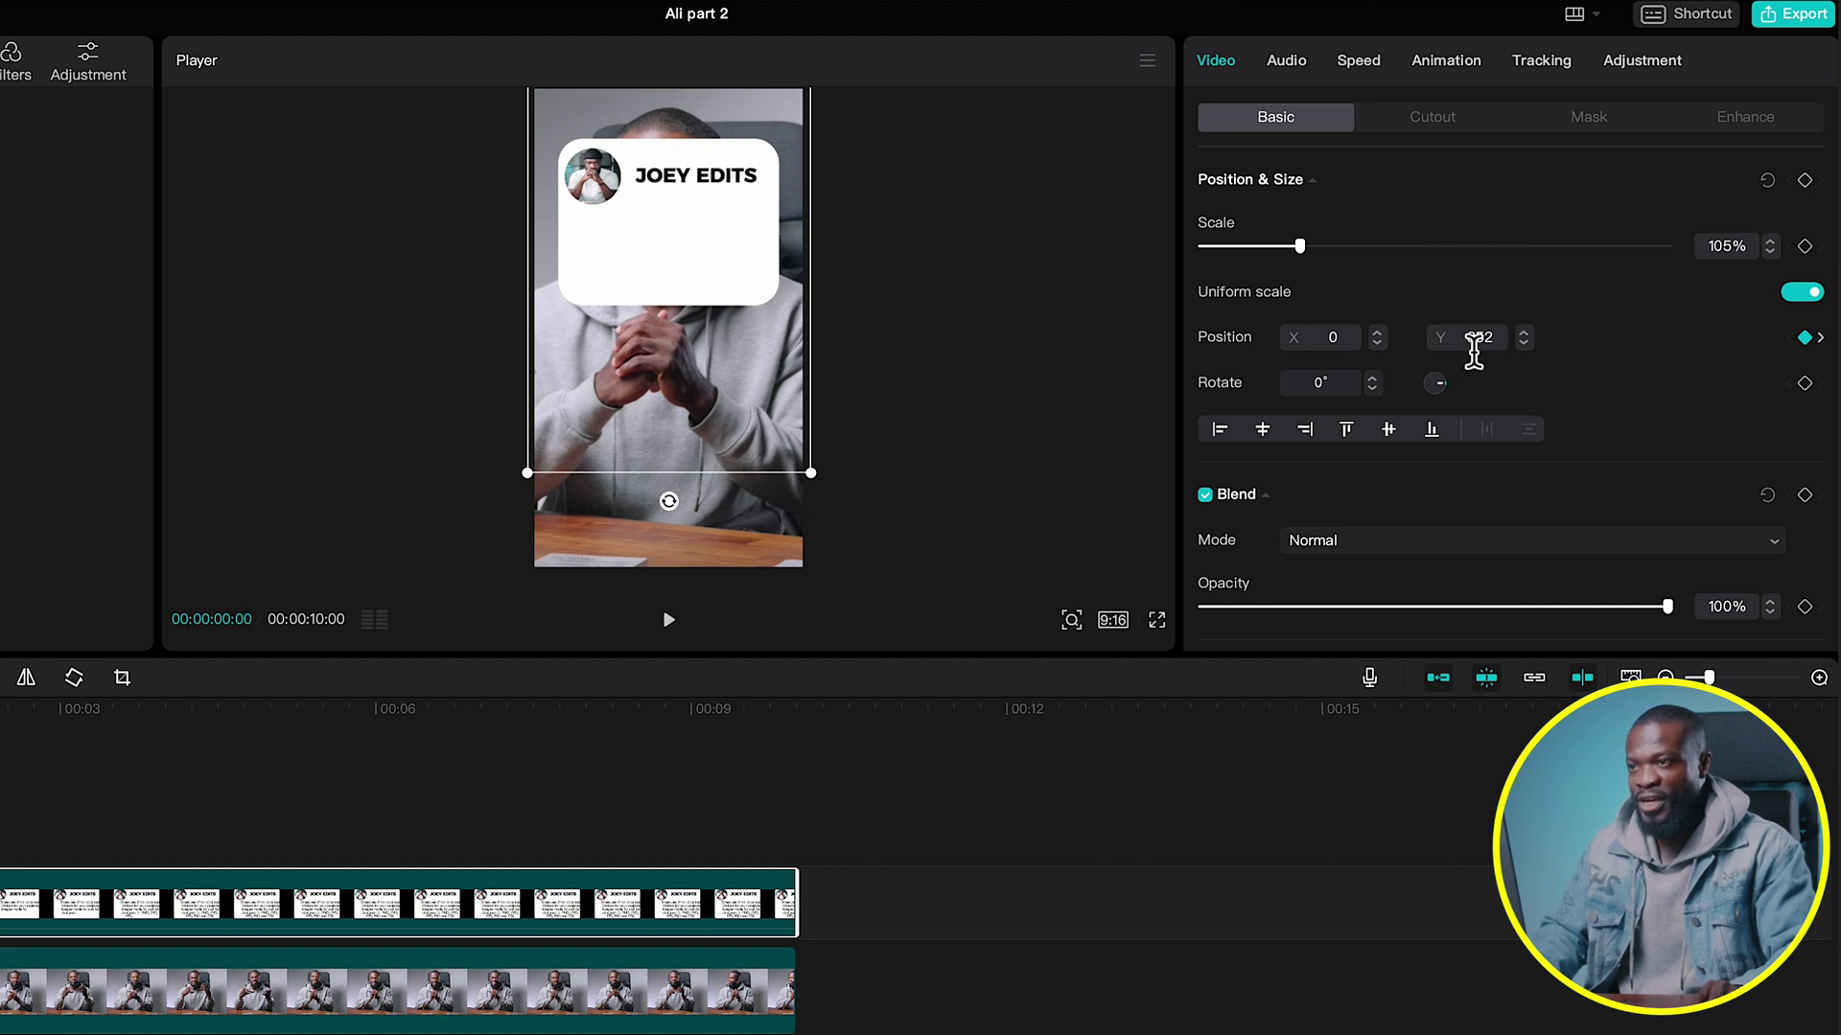
left_click_drag(638, 268, 389, 261)
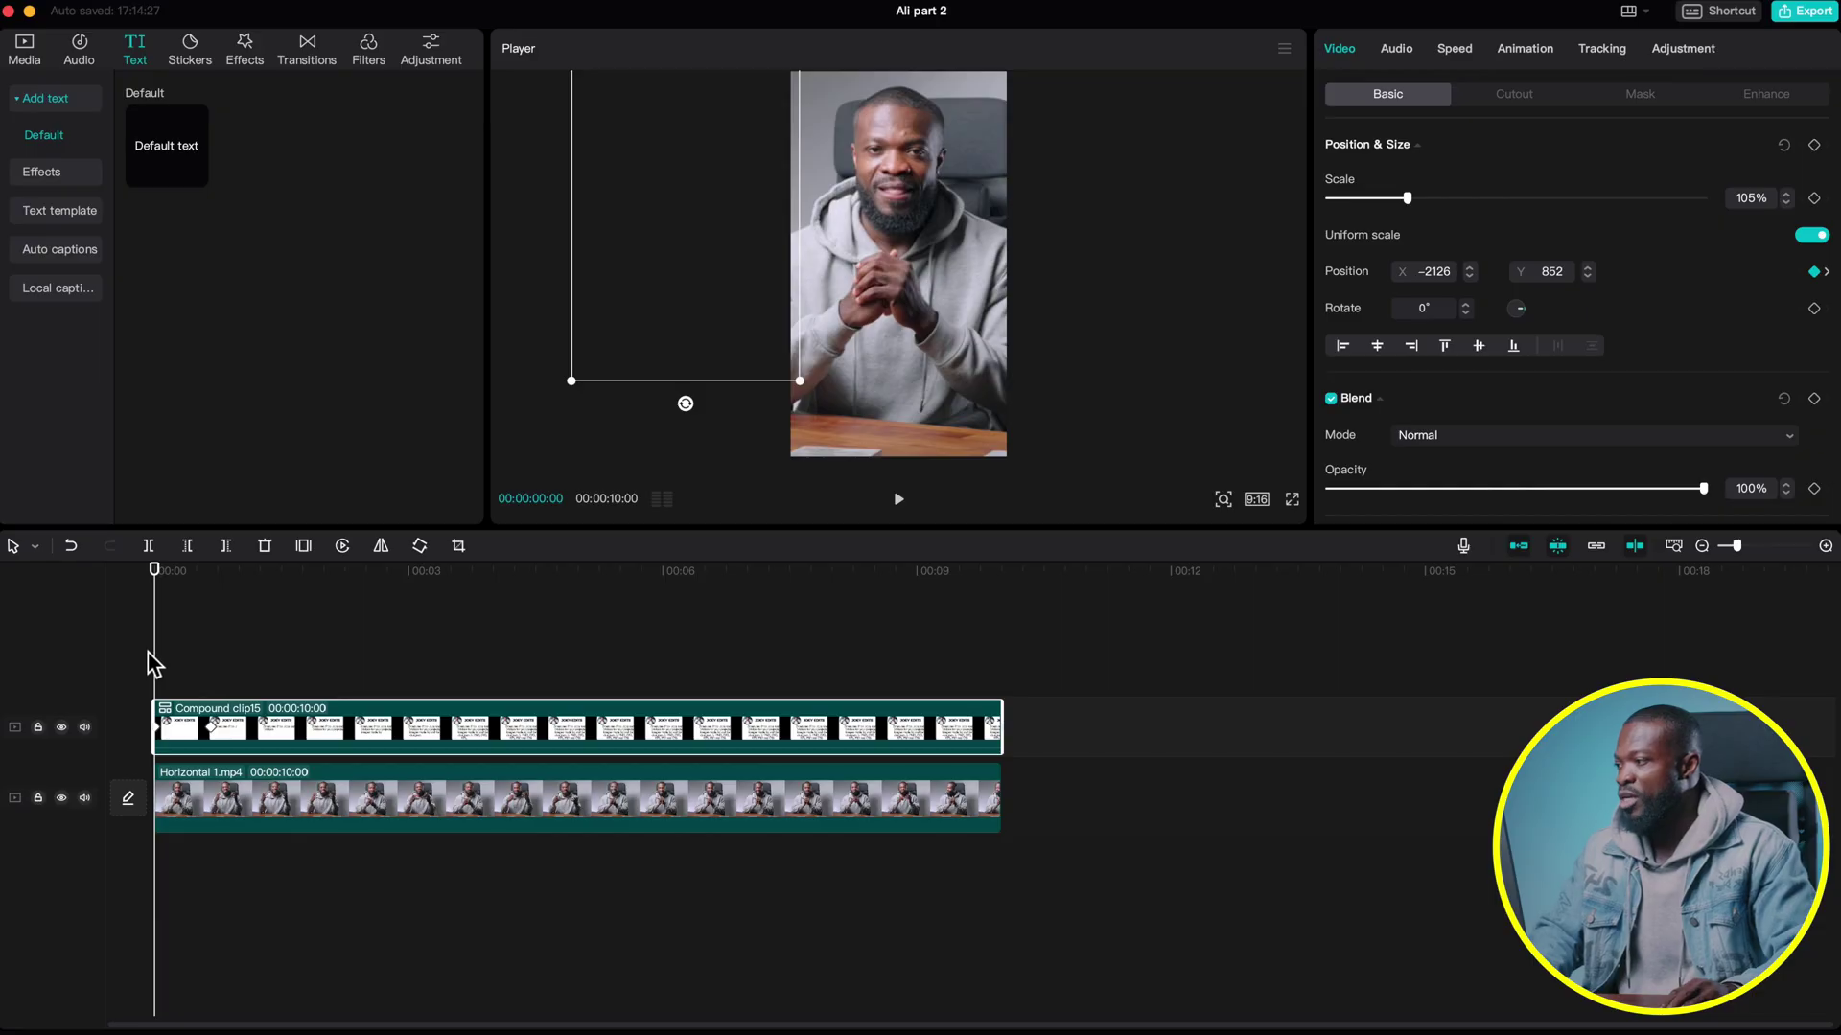
left_click(148, 652)
key("space")
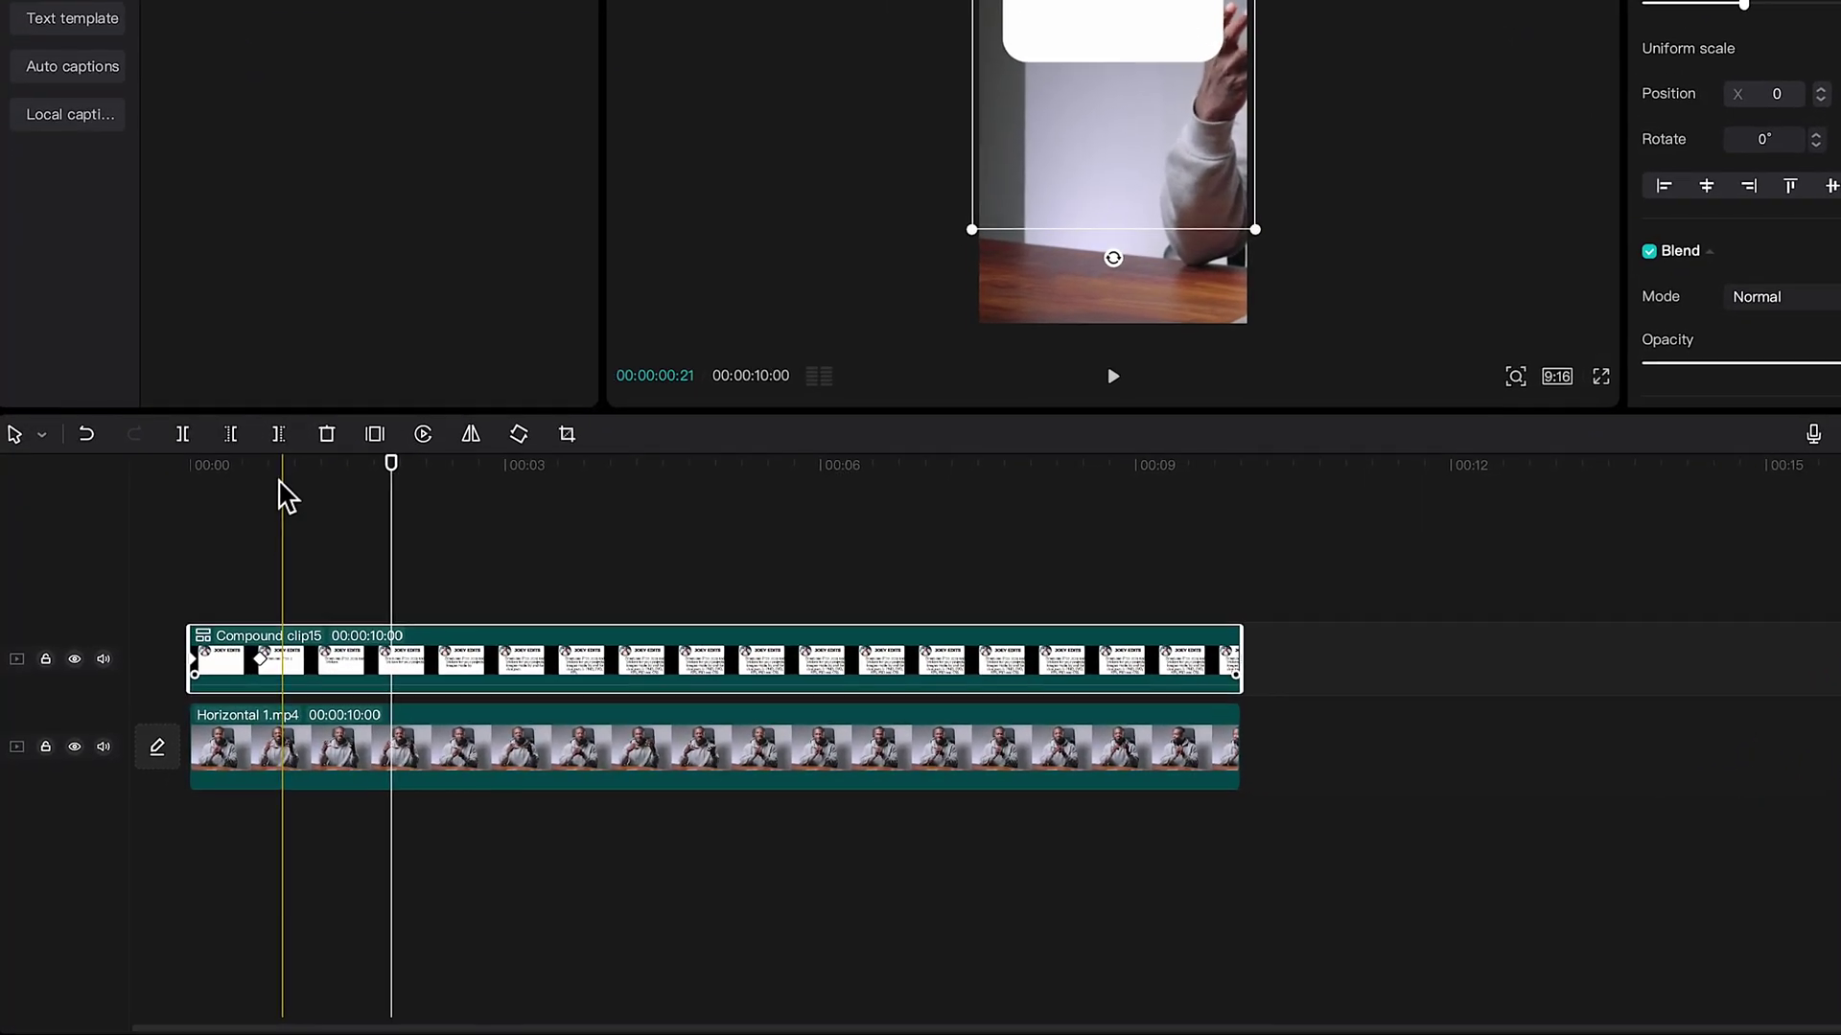
Keyframe the compound clip's position and size at 00:00:00:16, shift it to X -58, Y 775 at 00:00:01:07, and nudge it again near 00:00:01:15.
left_click_drag(226, 573, 214, 698)
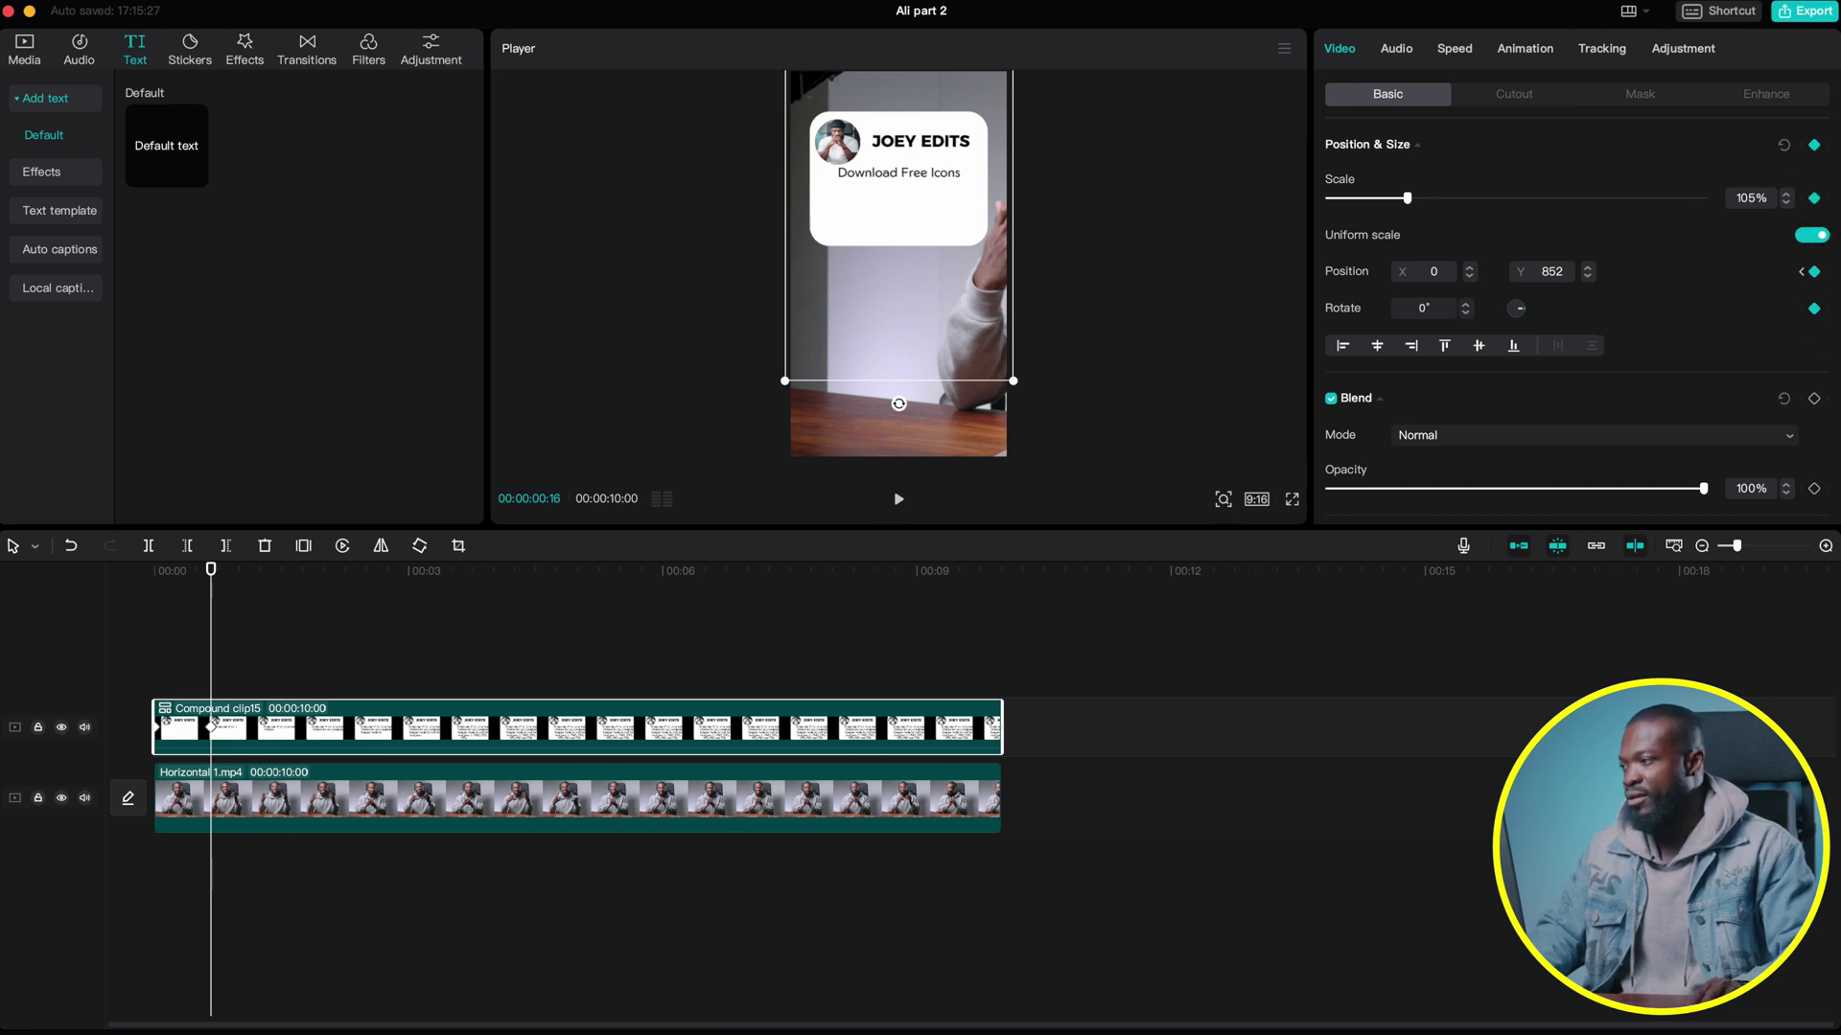
left_click_drag(219, 594, 263, 595)
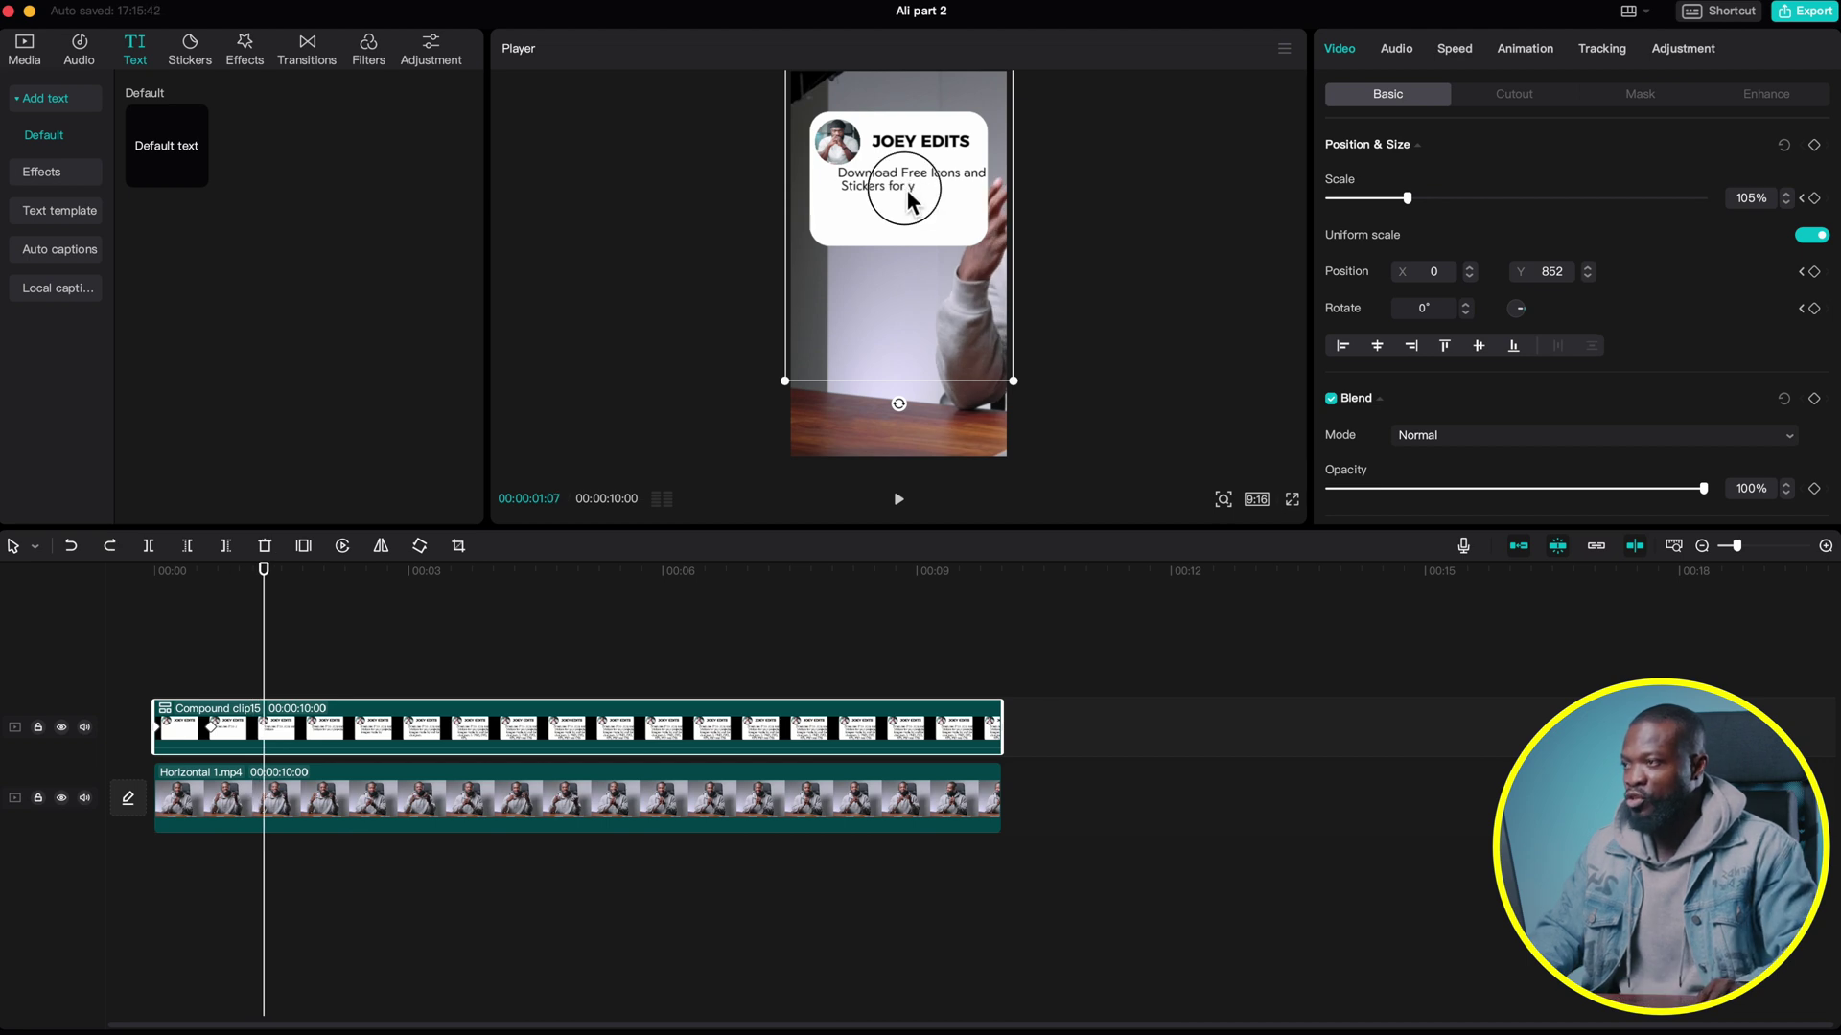
left_click_drag(906, 190, 899, 196)
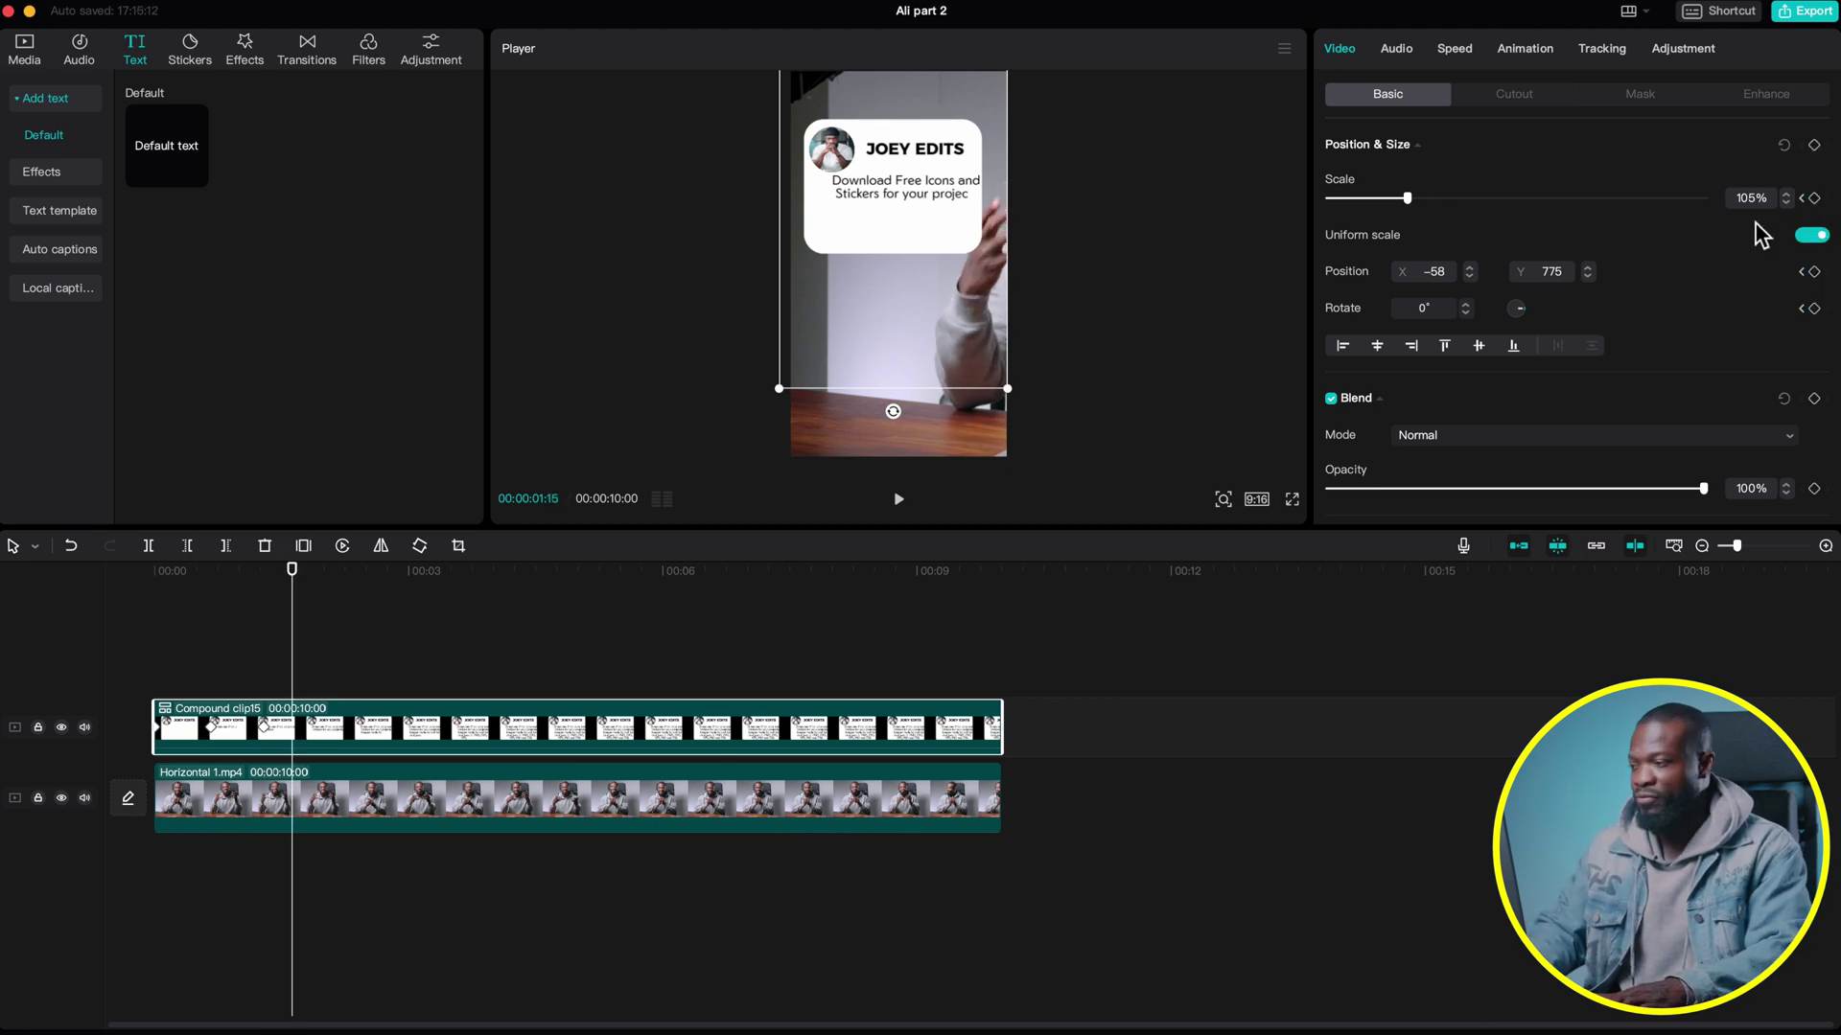
left_click_drag(903, 230, 917, 226)
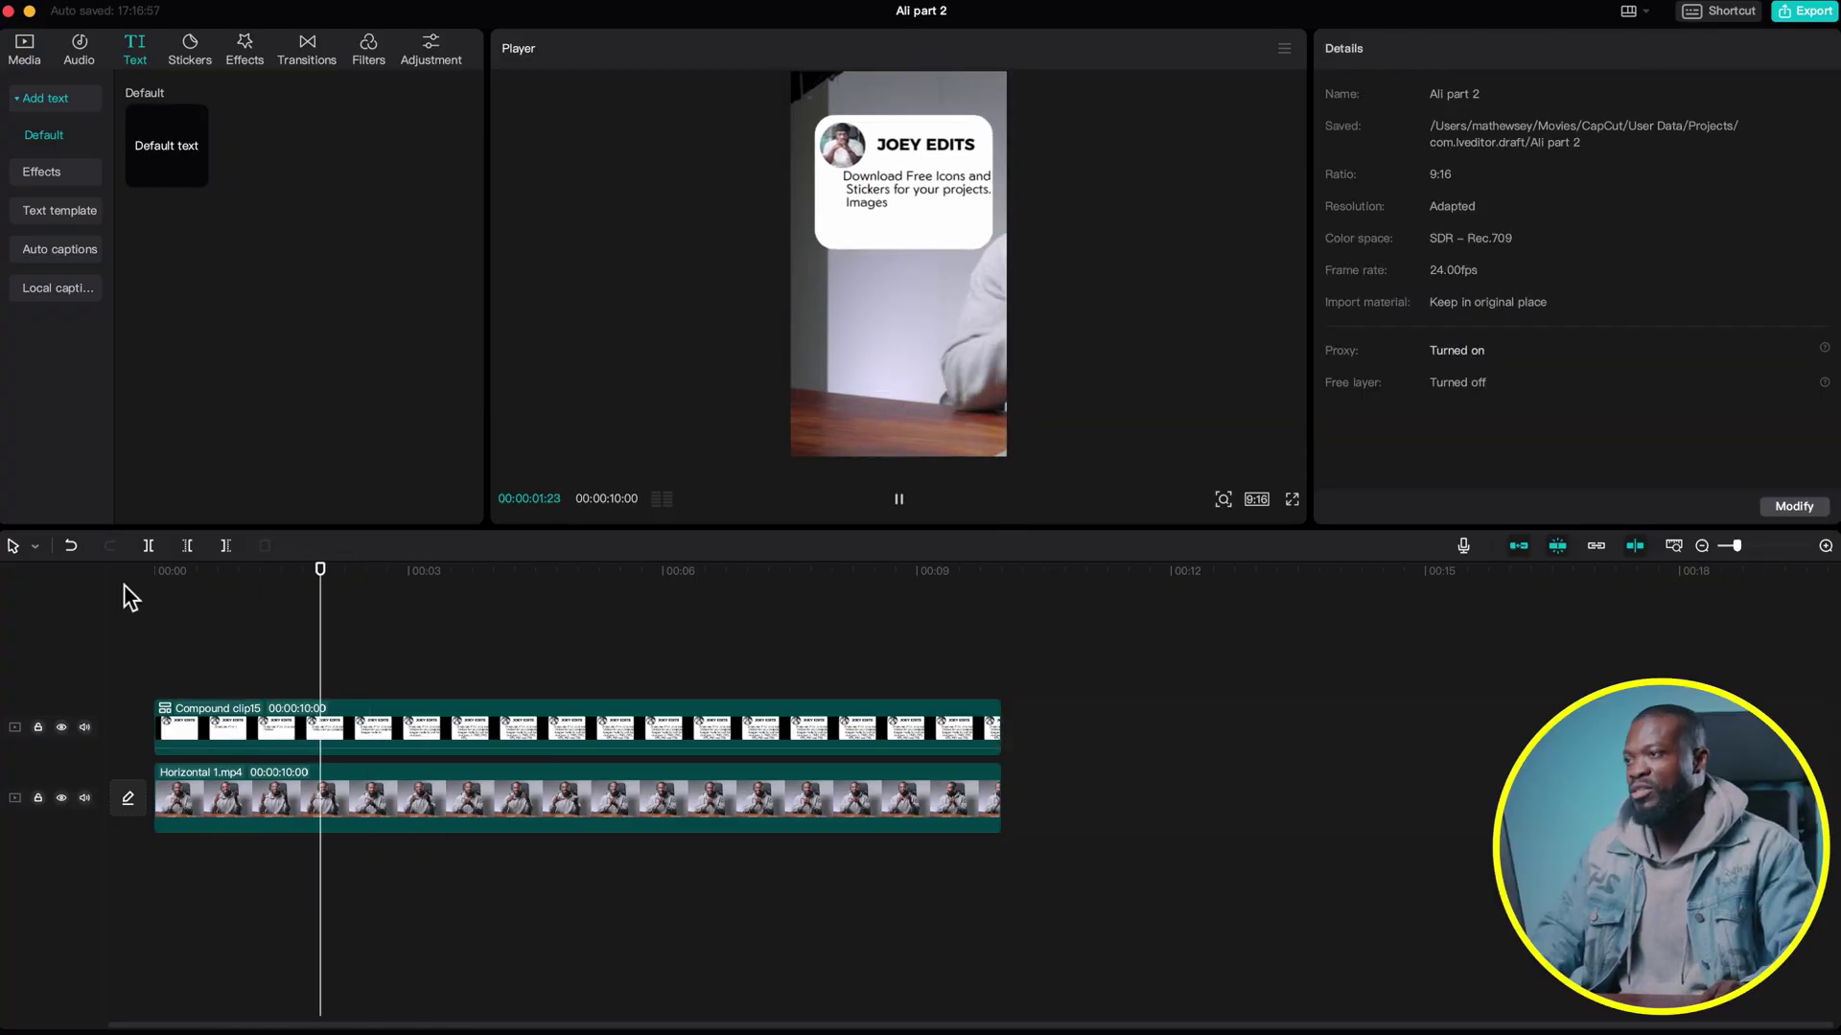
key("space")
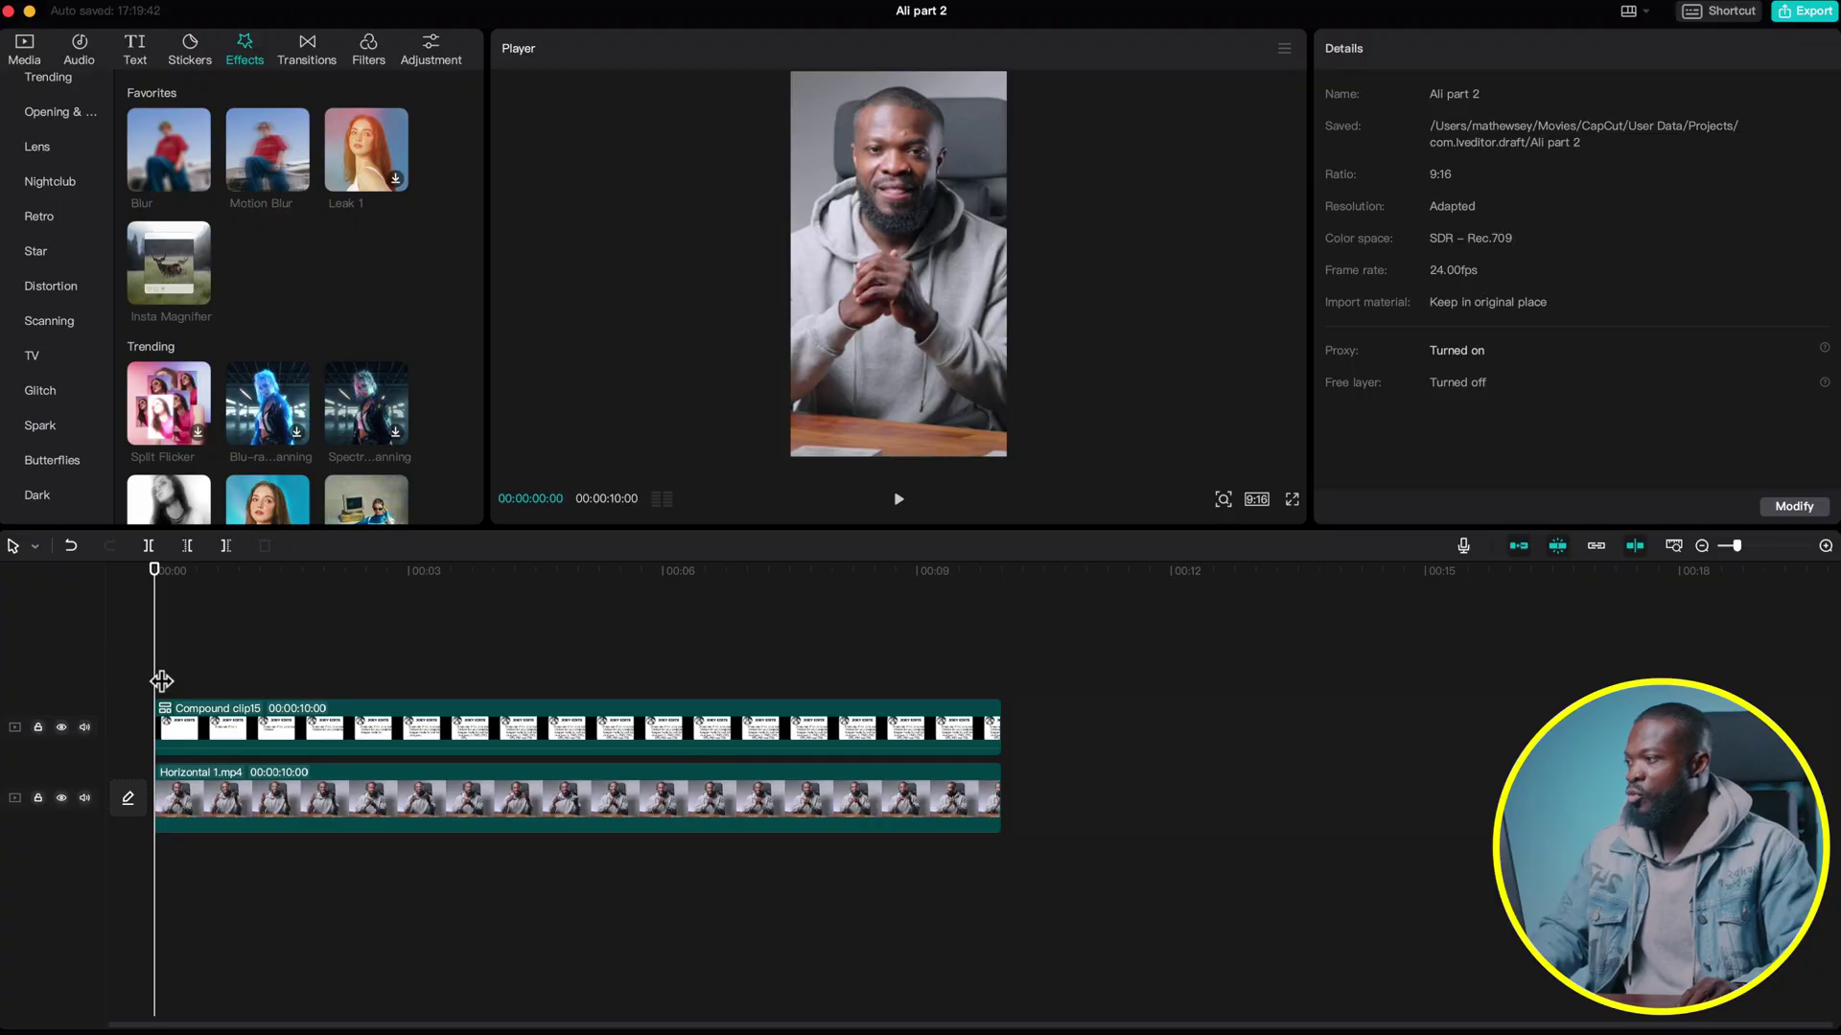
Add the Motion Blur effect at the timeline start on a track above the compound clip.
left_click(24, 48)
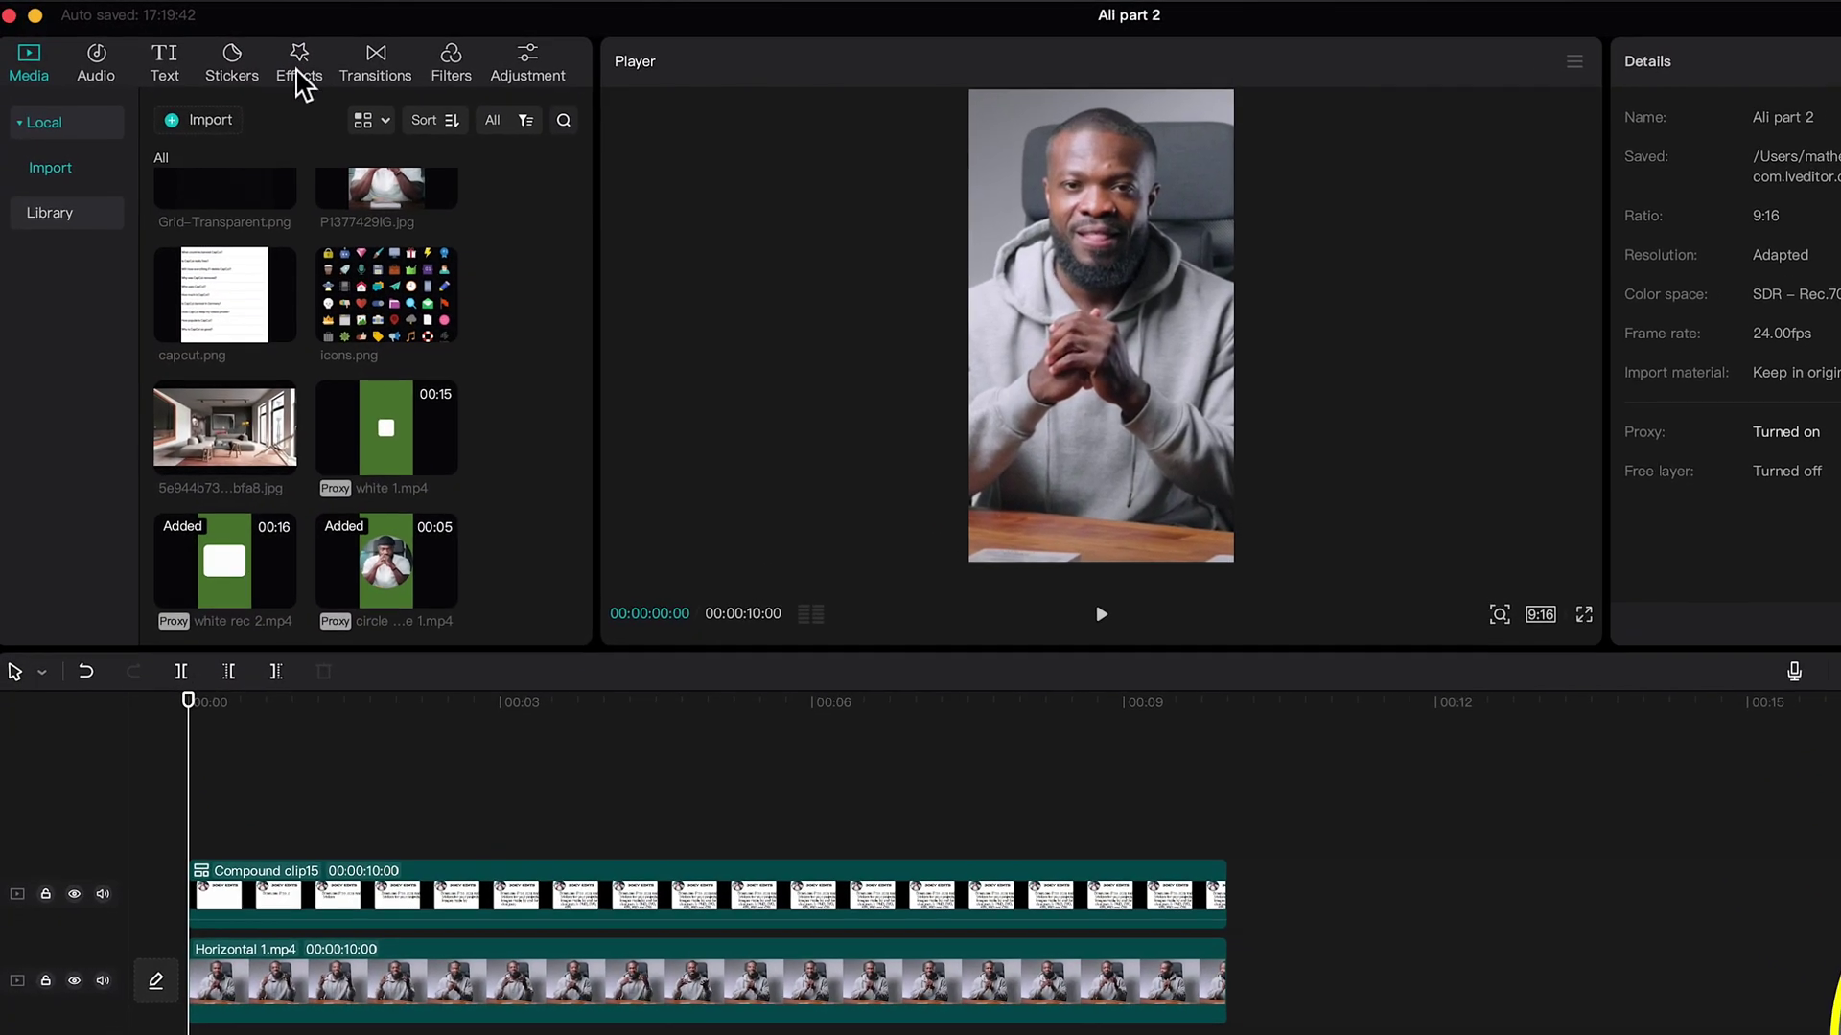
left_click(284, 64)
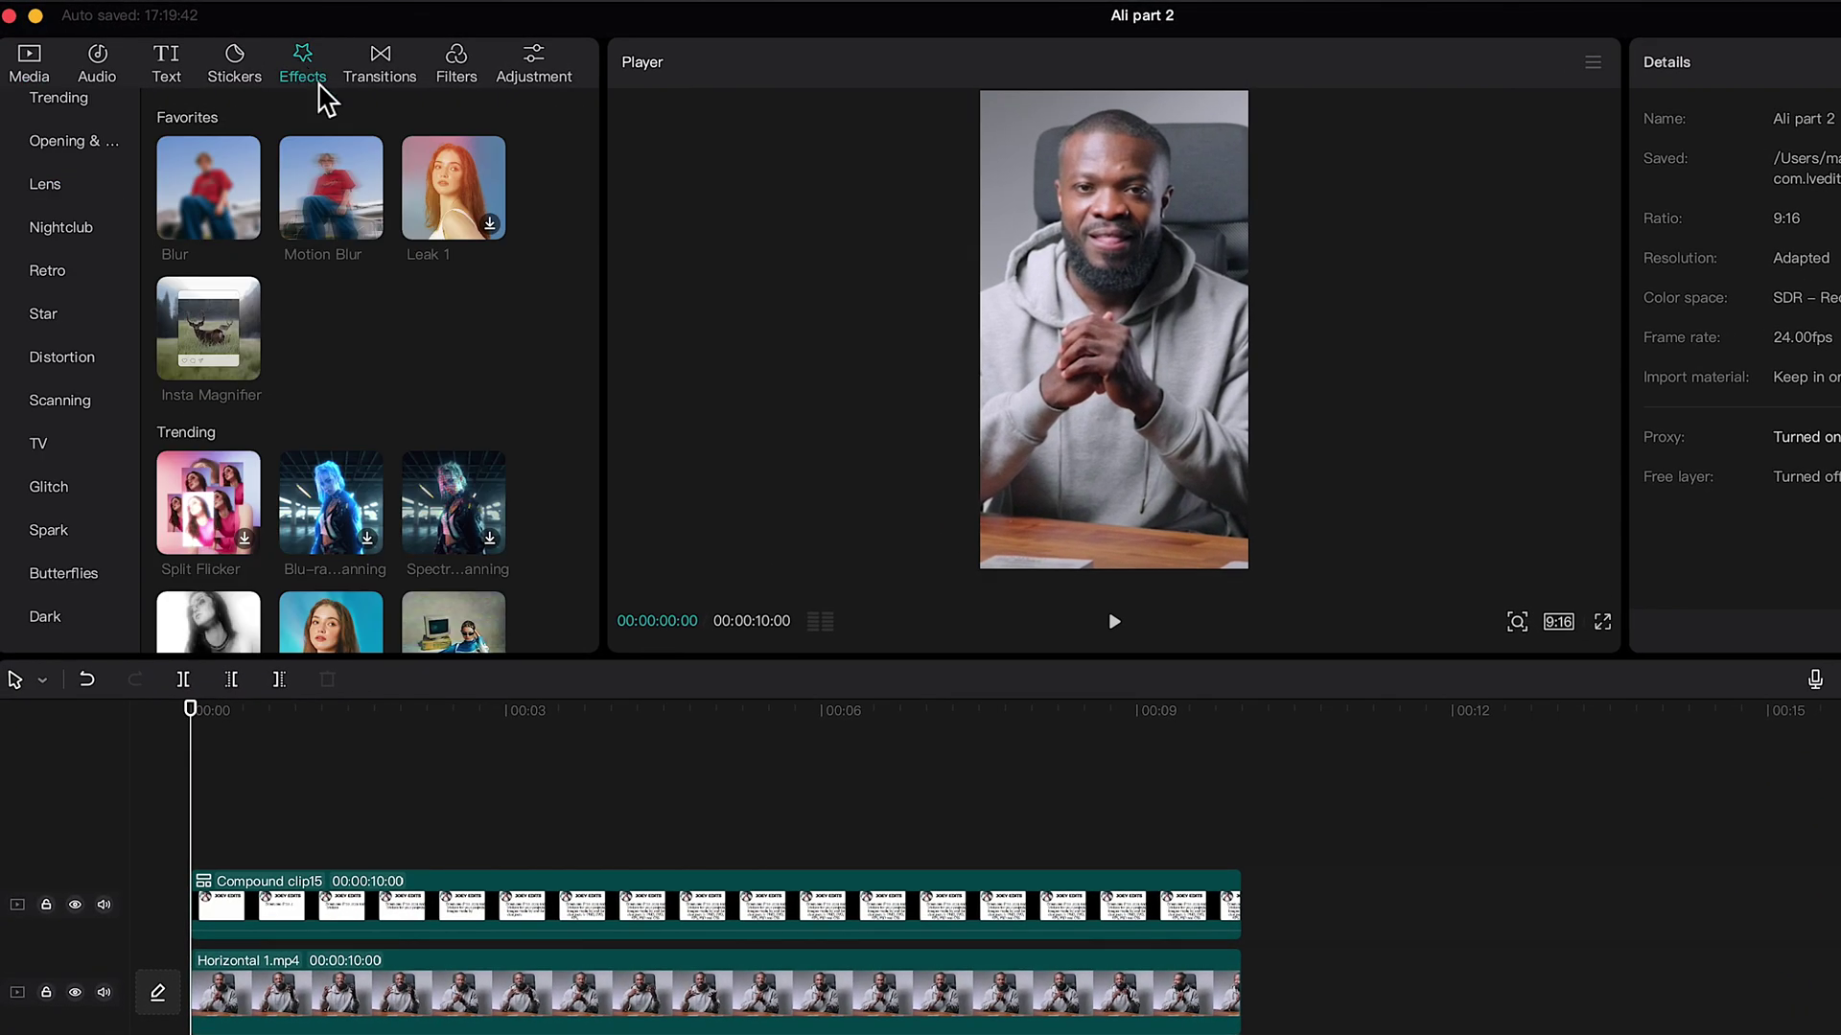
left_click(309, 195)
left_click_drag(218, 188, 197, 787)
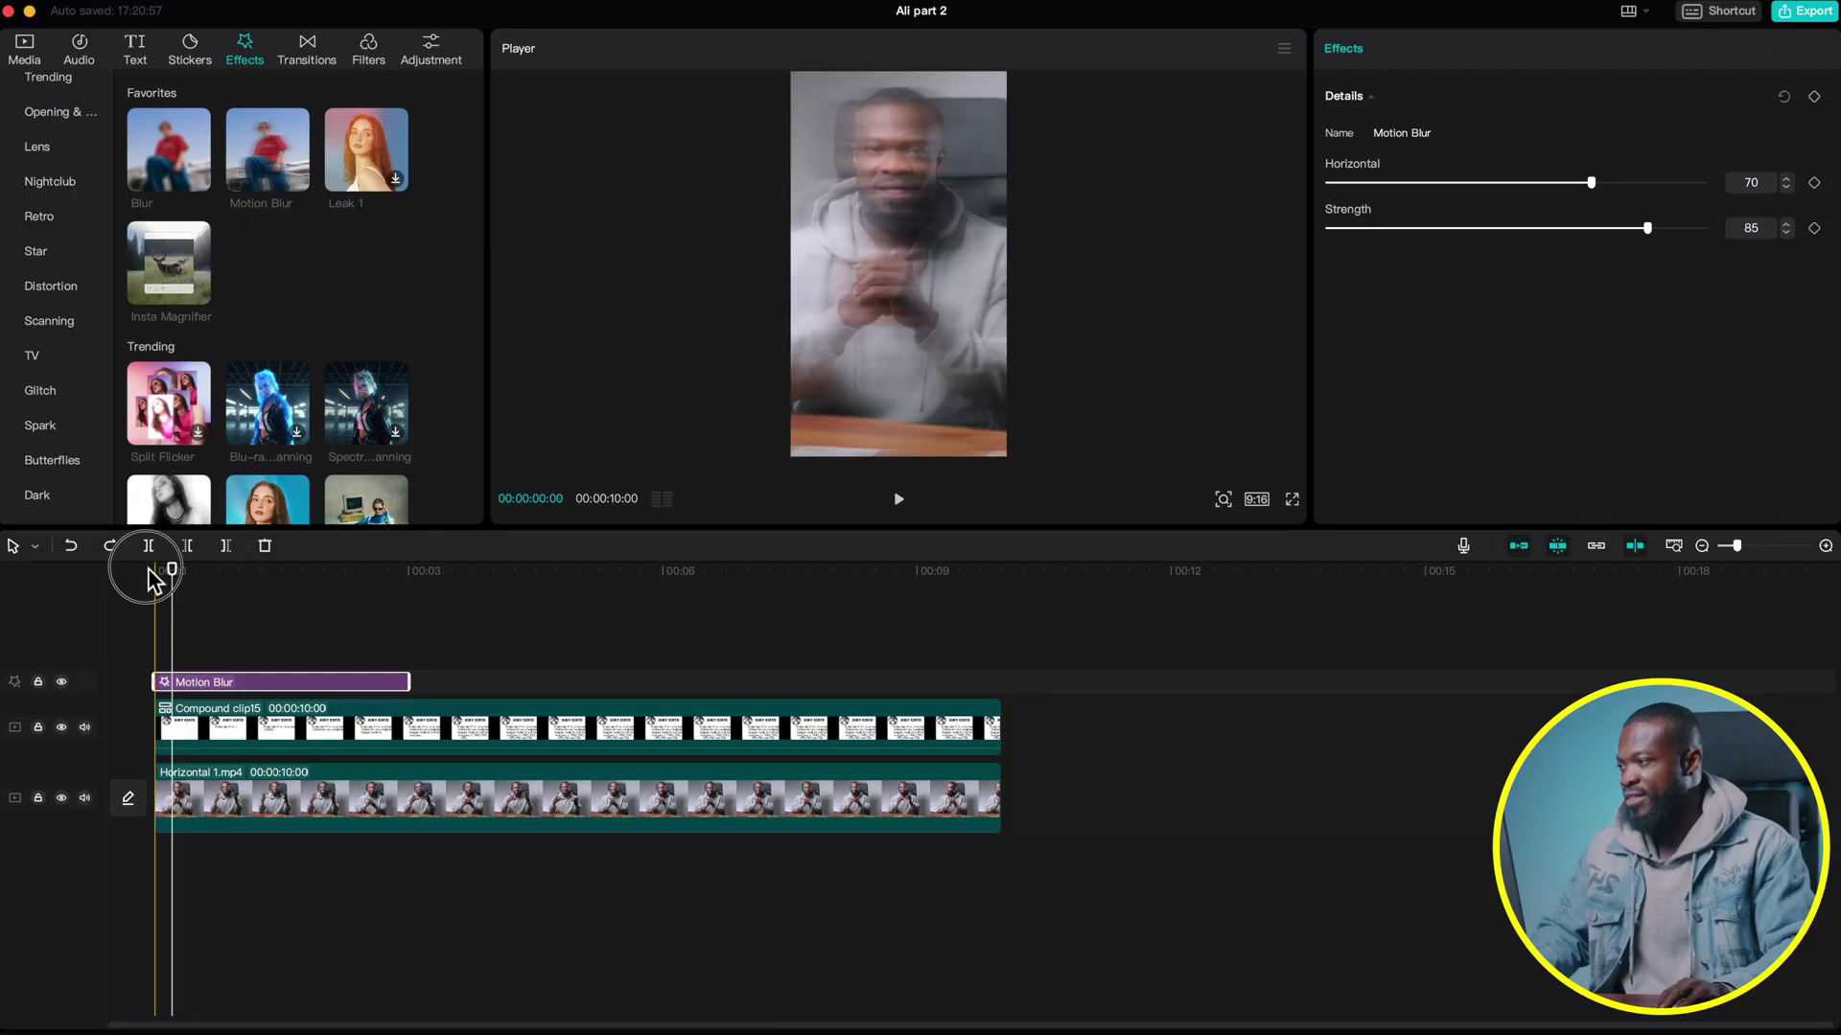
Set the Motion Blur effect's Horizontal to 57 and Strength to 61, and keyframe both at the timeline start and a few frames in.
left_click(153, 580)
left_click_drag(1590, 182, 1544, 183)
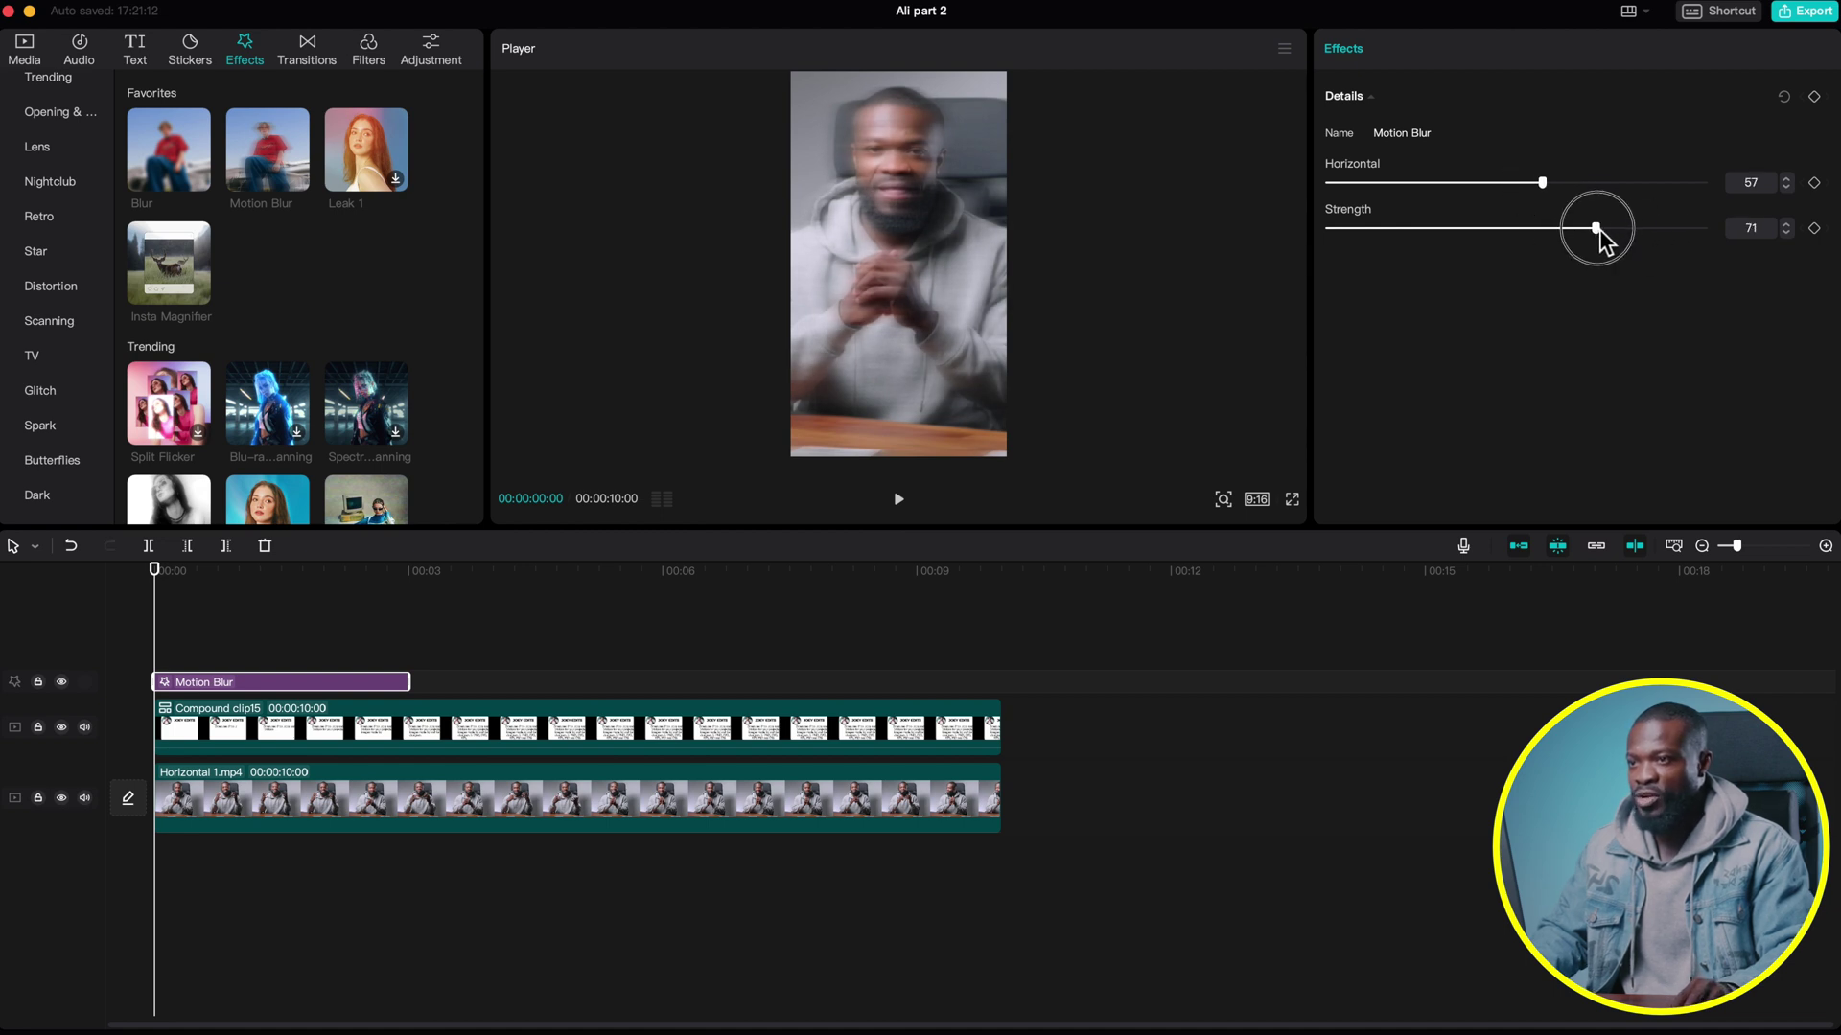
left_click_drag(1577, 228, 1558, 228)
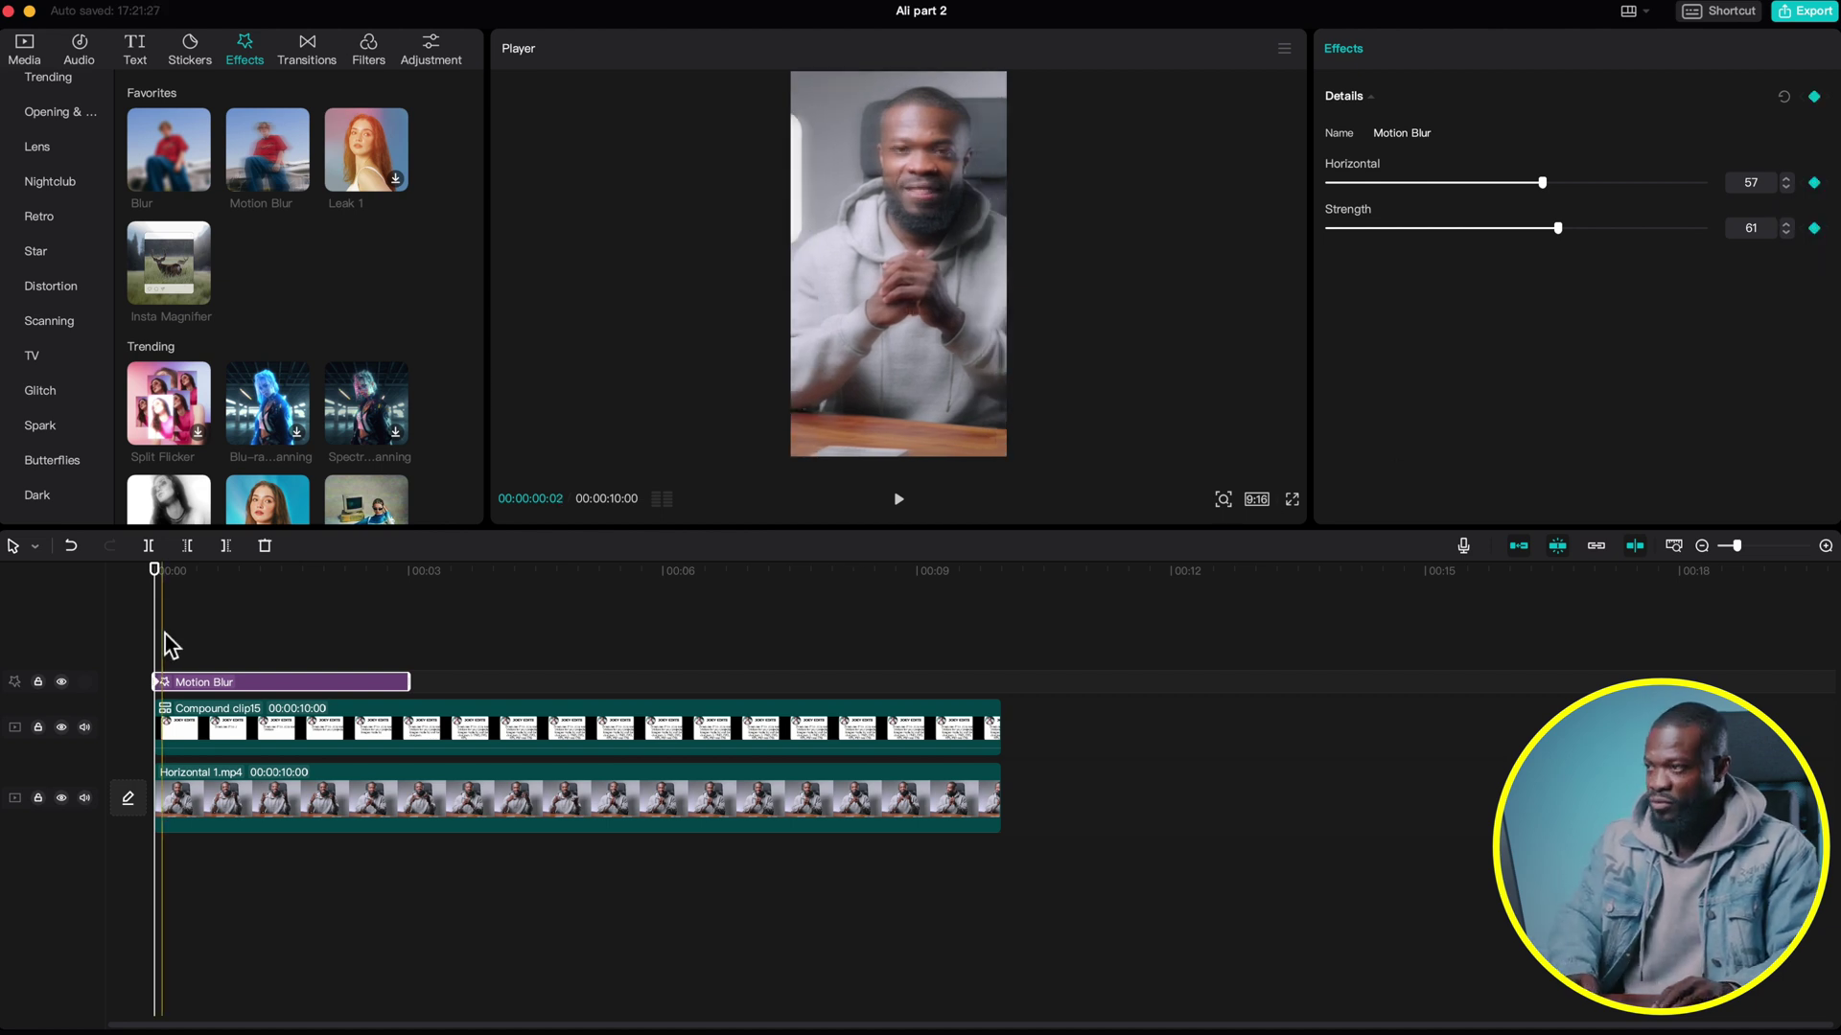
key("Right")
key("Right")
key("Right")
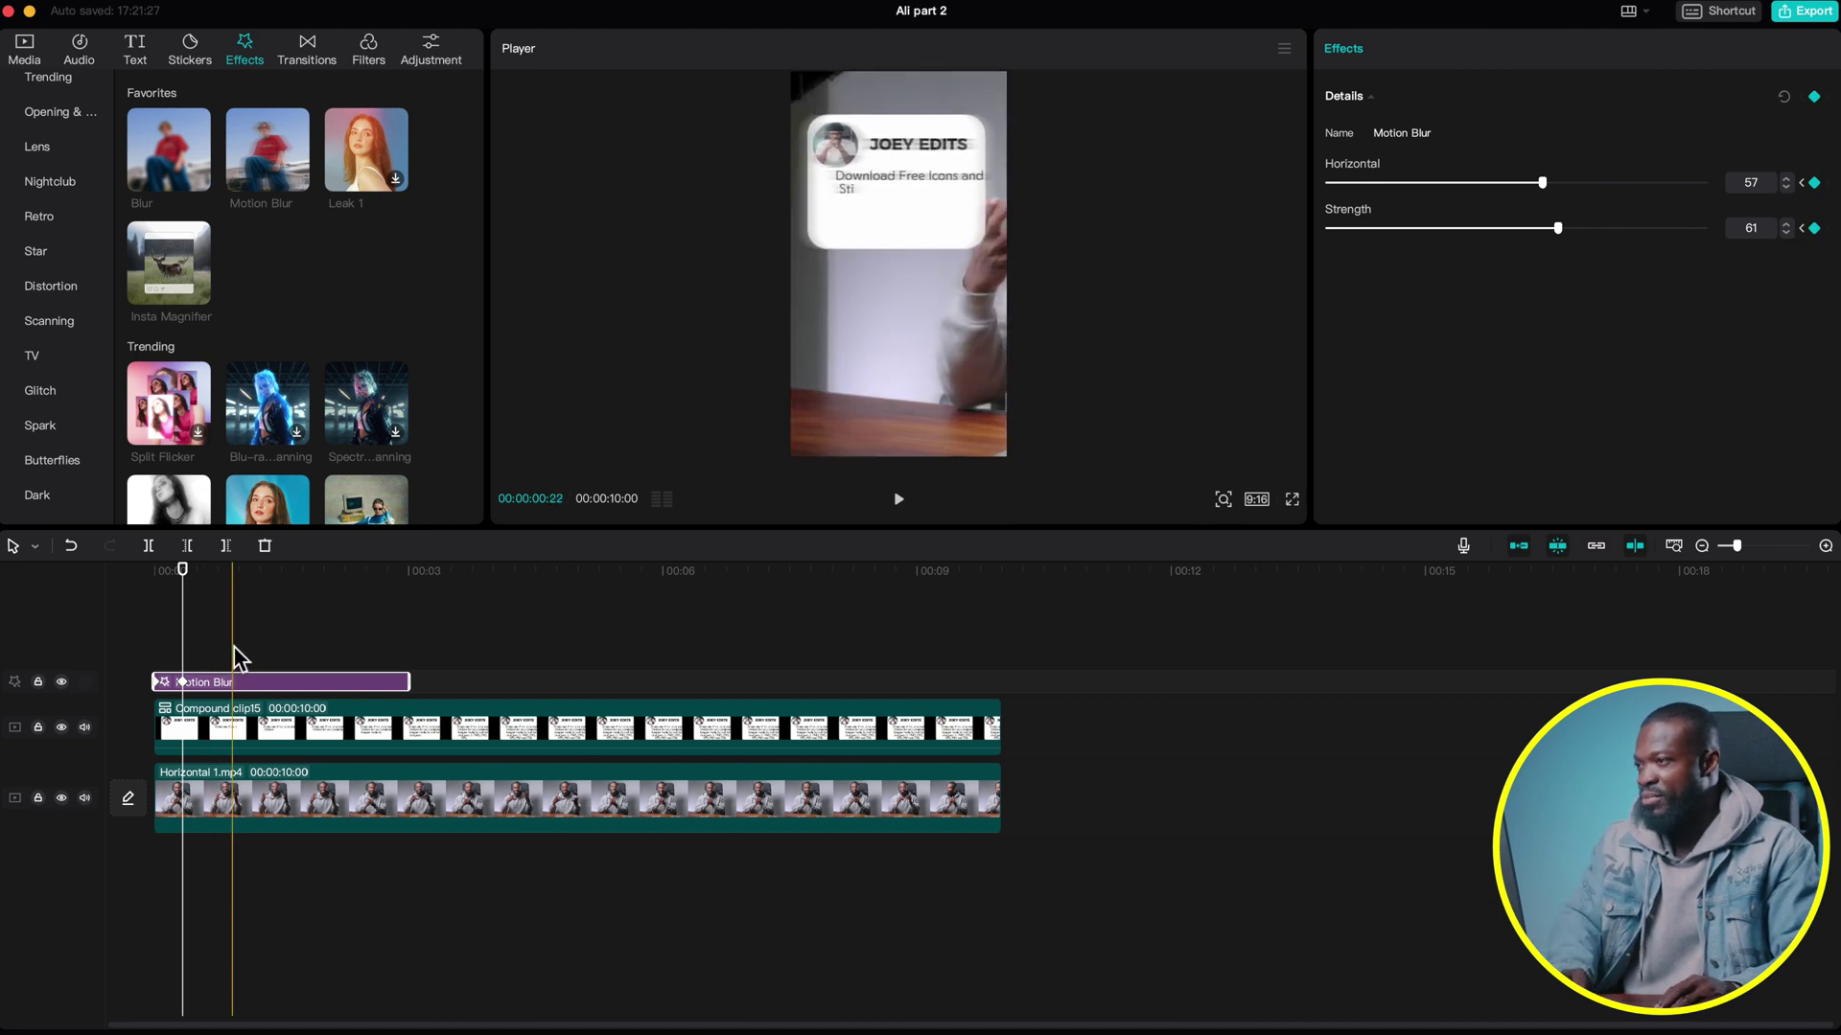
Add a third Motion Blur keyframe at 00:00:00:16, aligned with the compound clip's second keyframe.
left_click(236, 656)
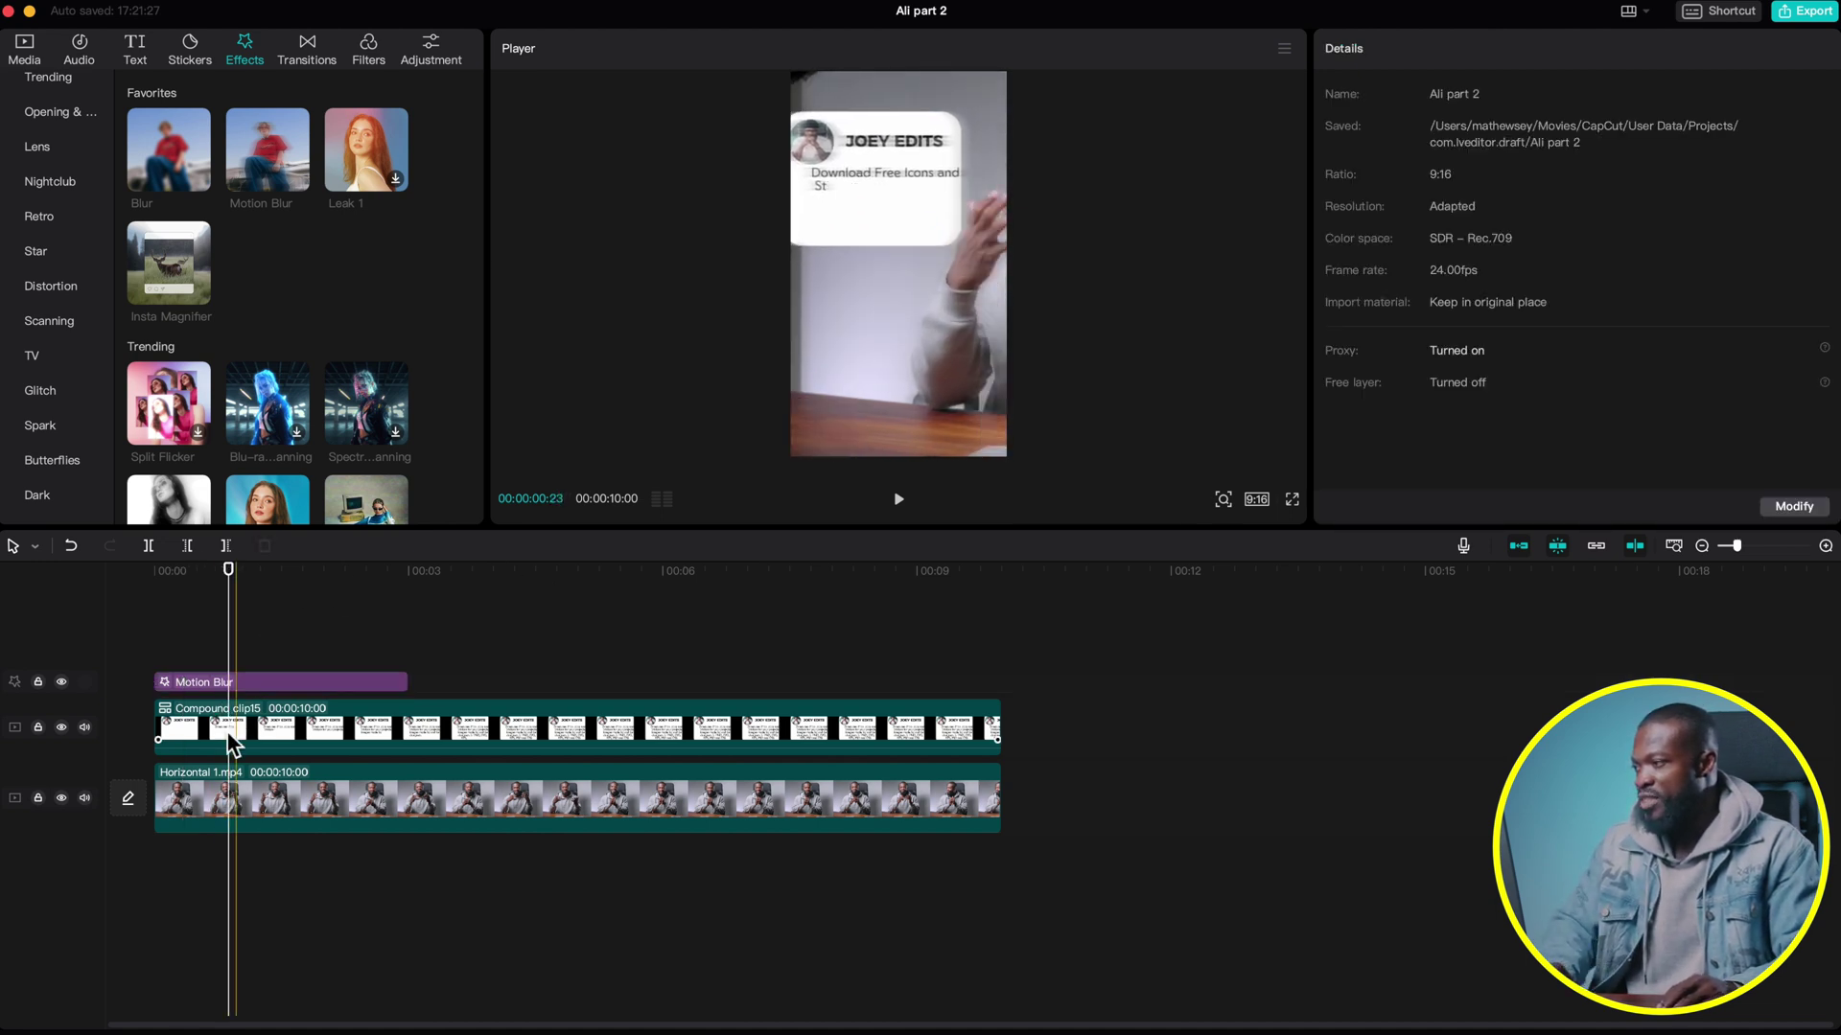
left_click(233, 741)
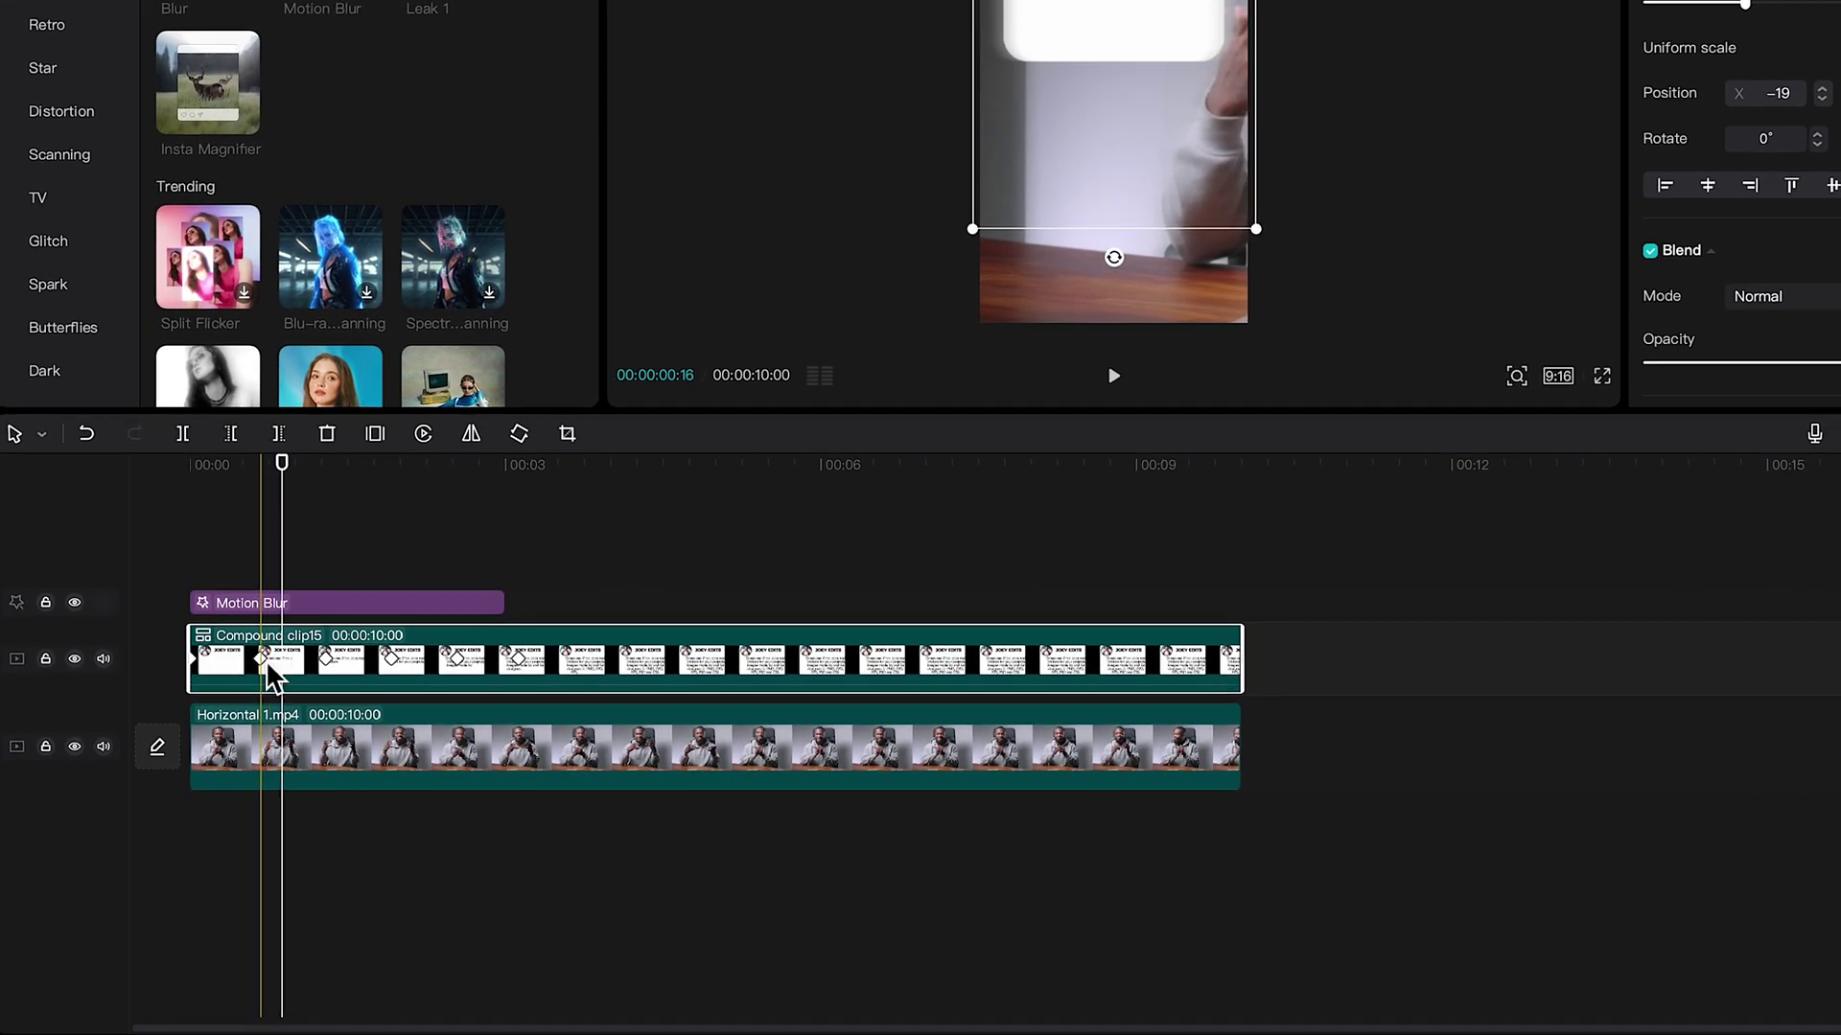
left_click(264, 465)
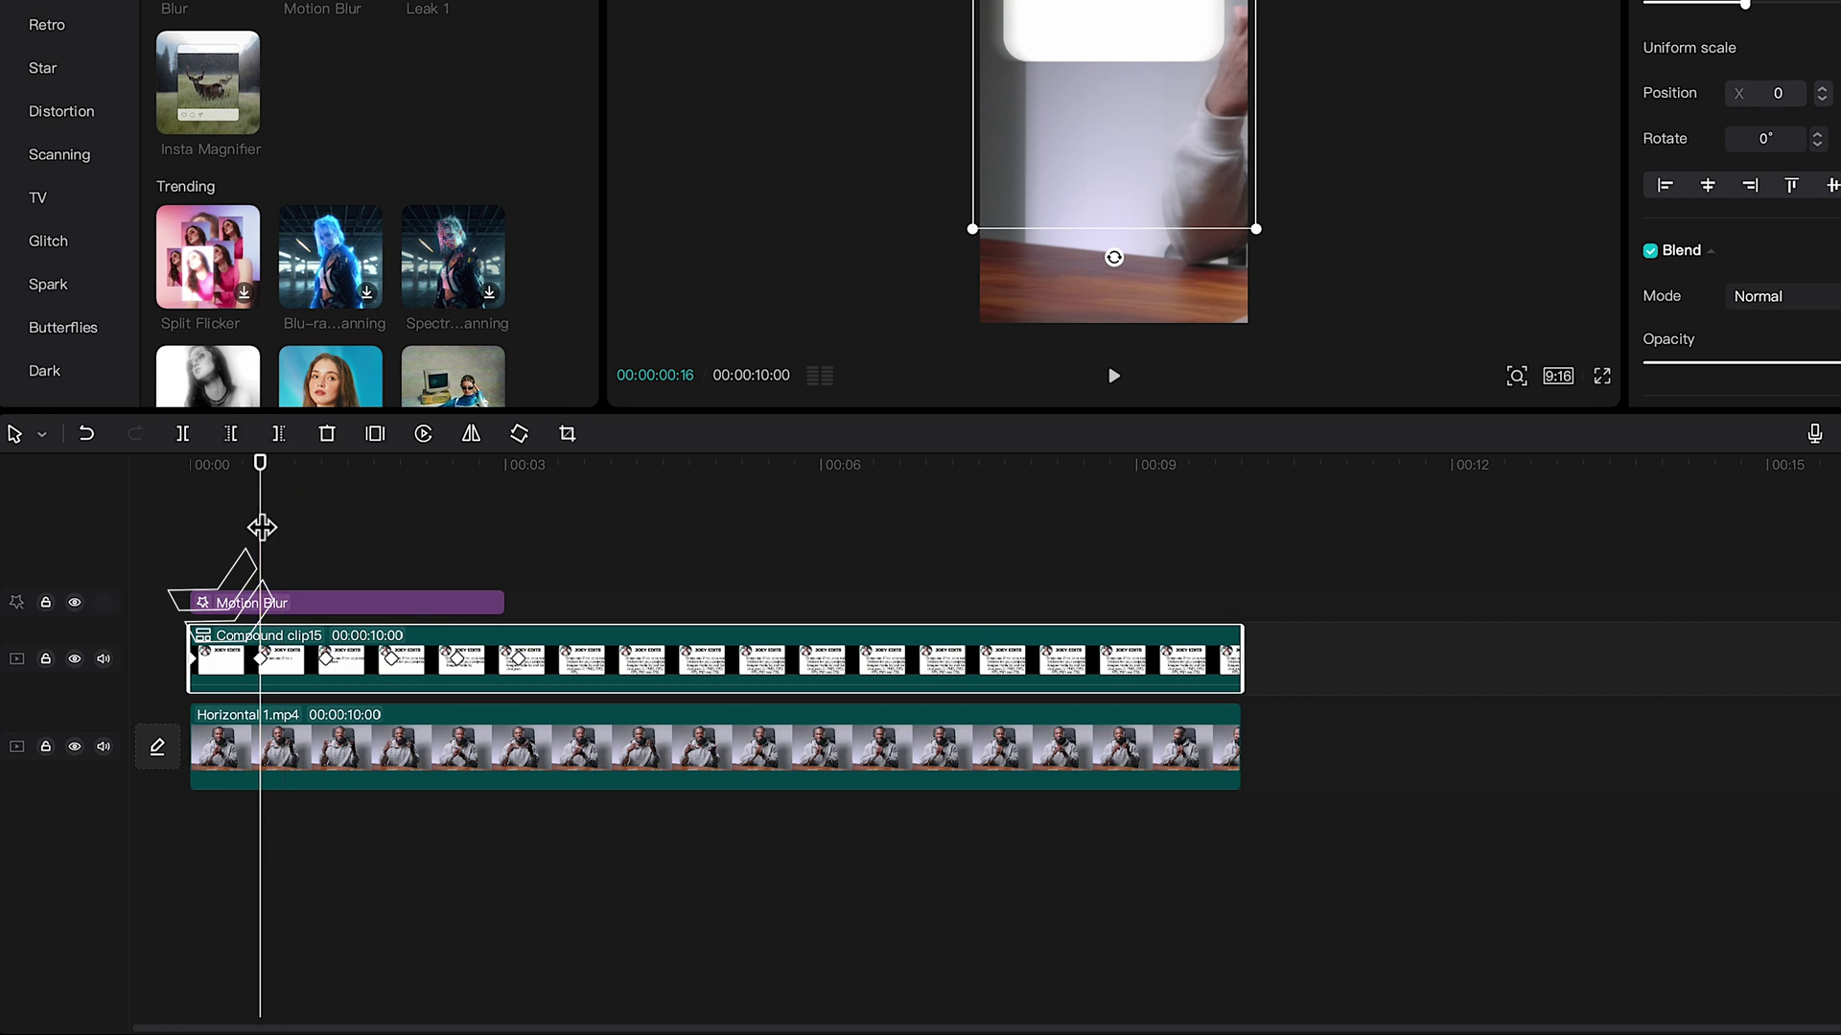
left_click(257, 601)
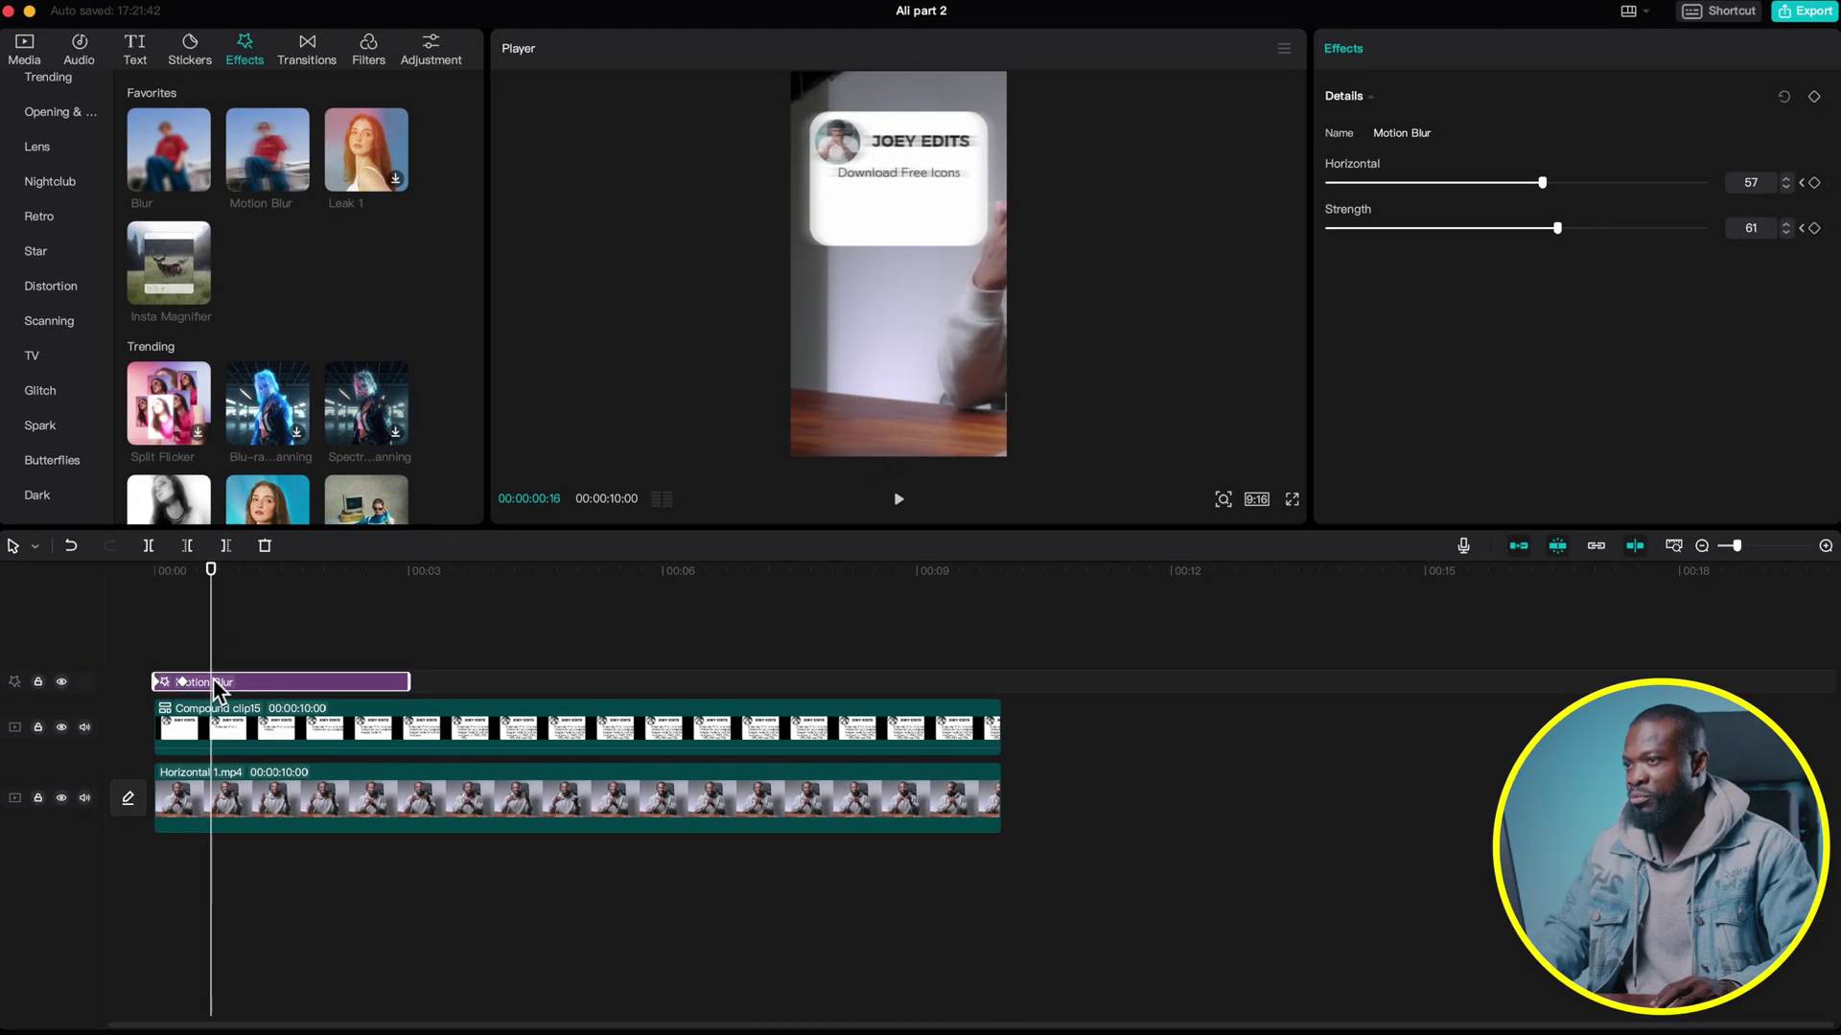
left_click(1802, 183)
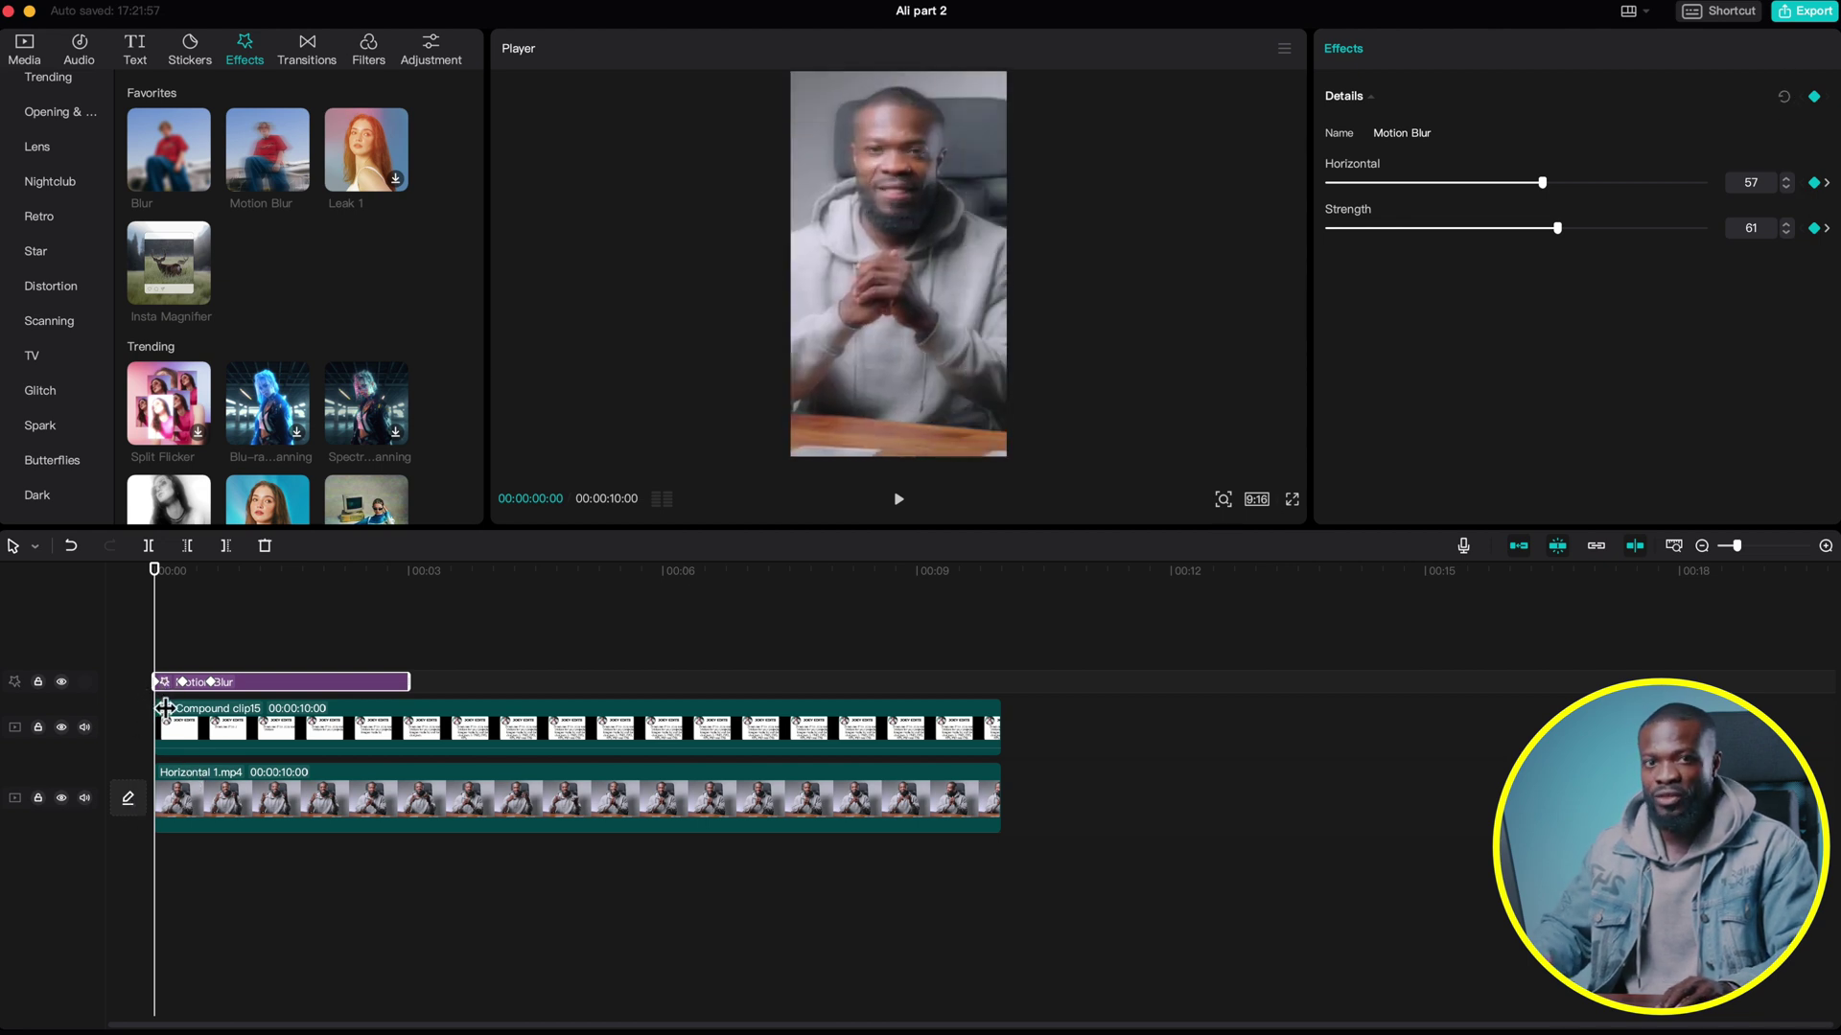
Set Motion Blur's Horizontal and Strength to 0 at both the first keyframe and the 00:00:00:16 keyframe.
left_click_drag(1545, 182, 1252, 177)
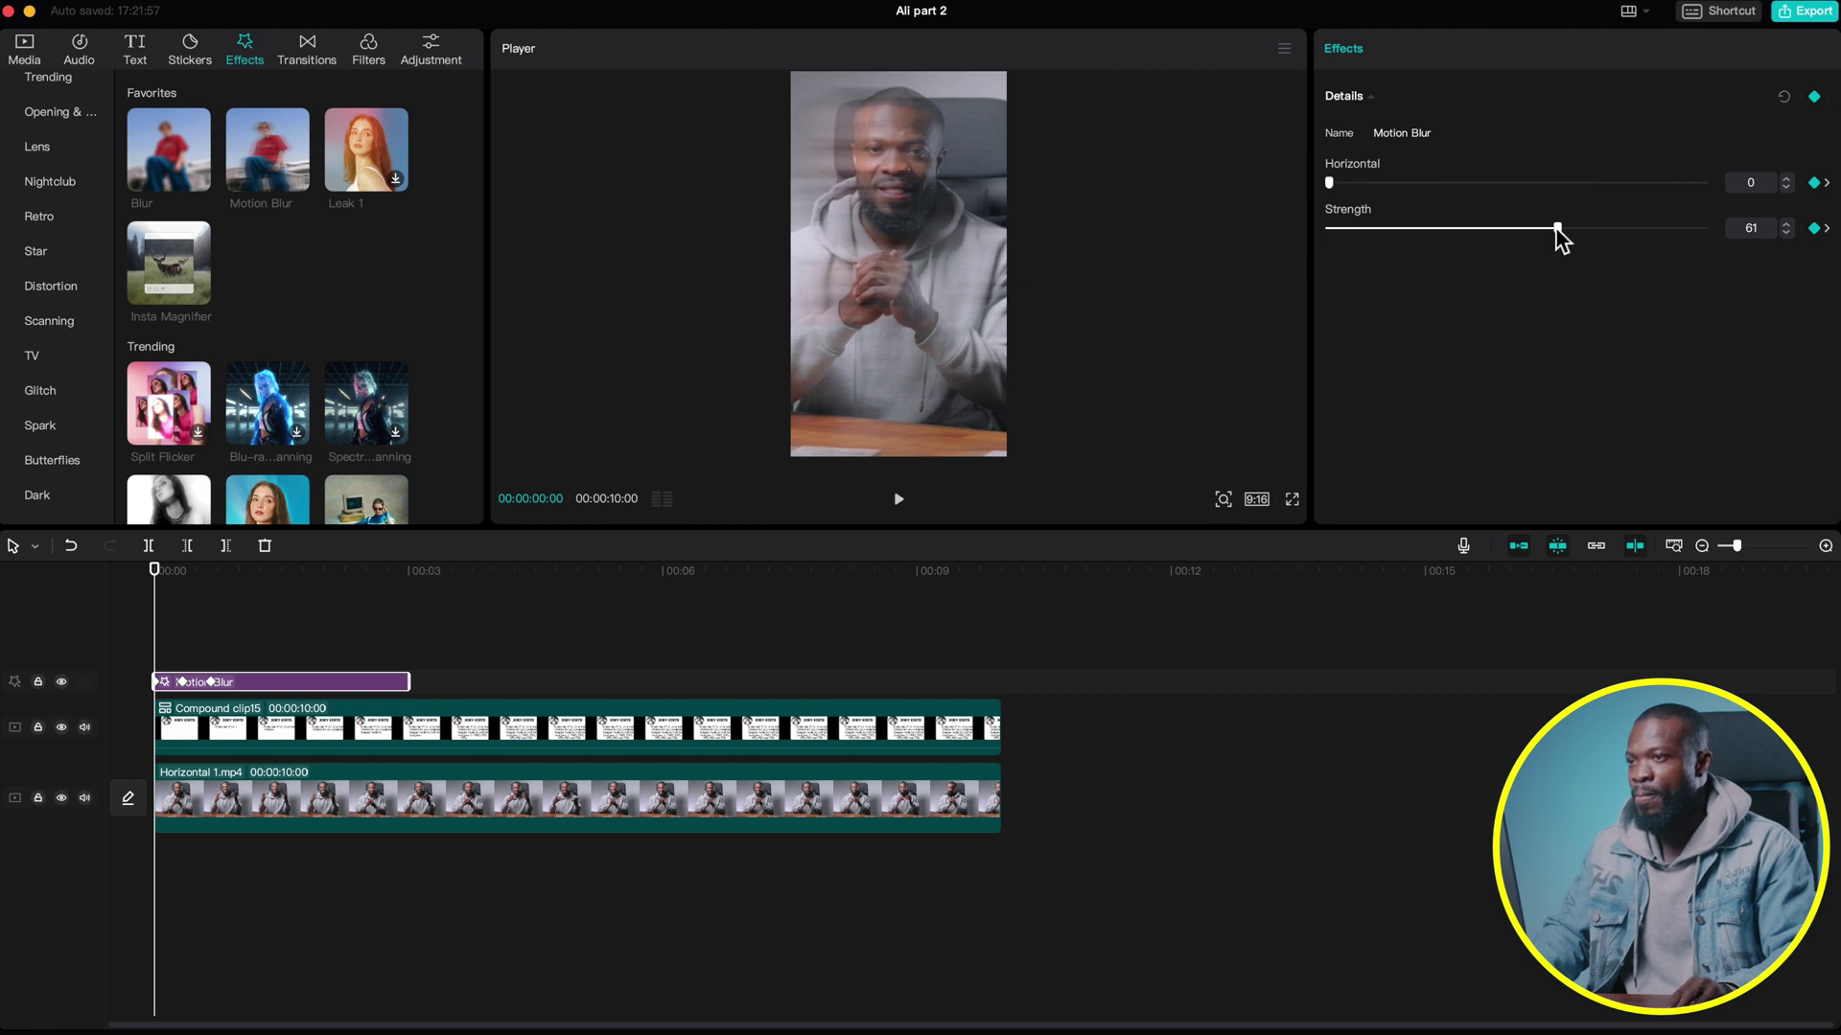
left_click_drag(1557, 230, 1202, 200)
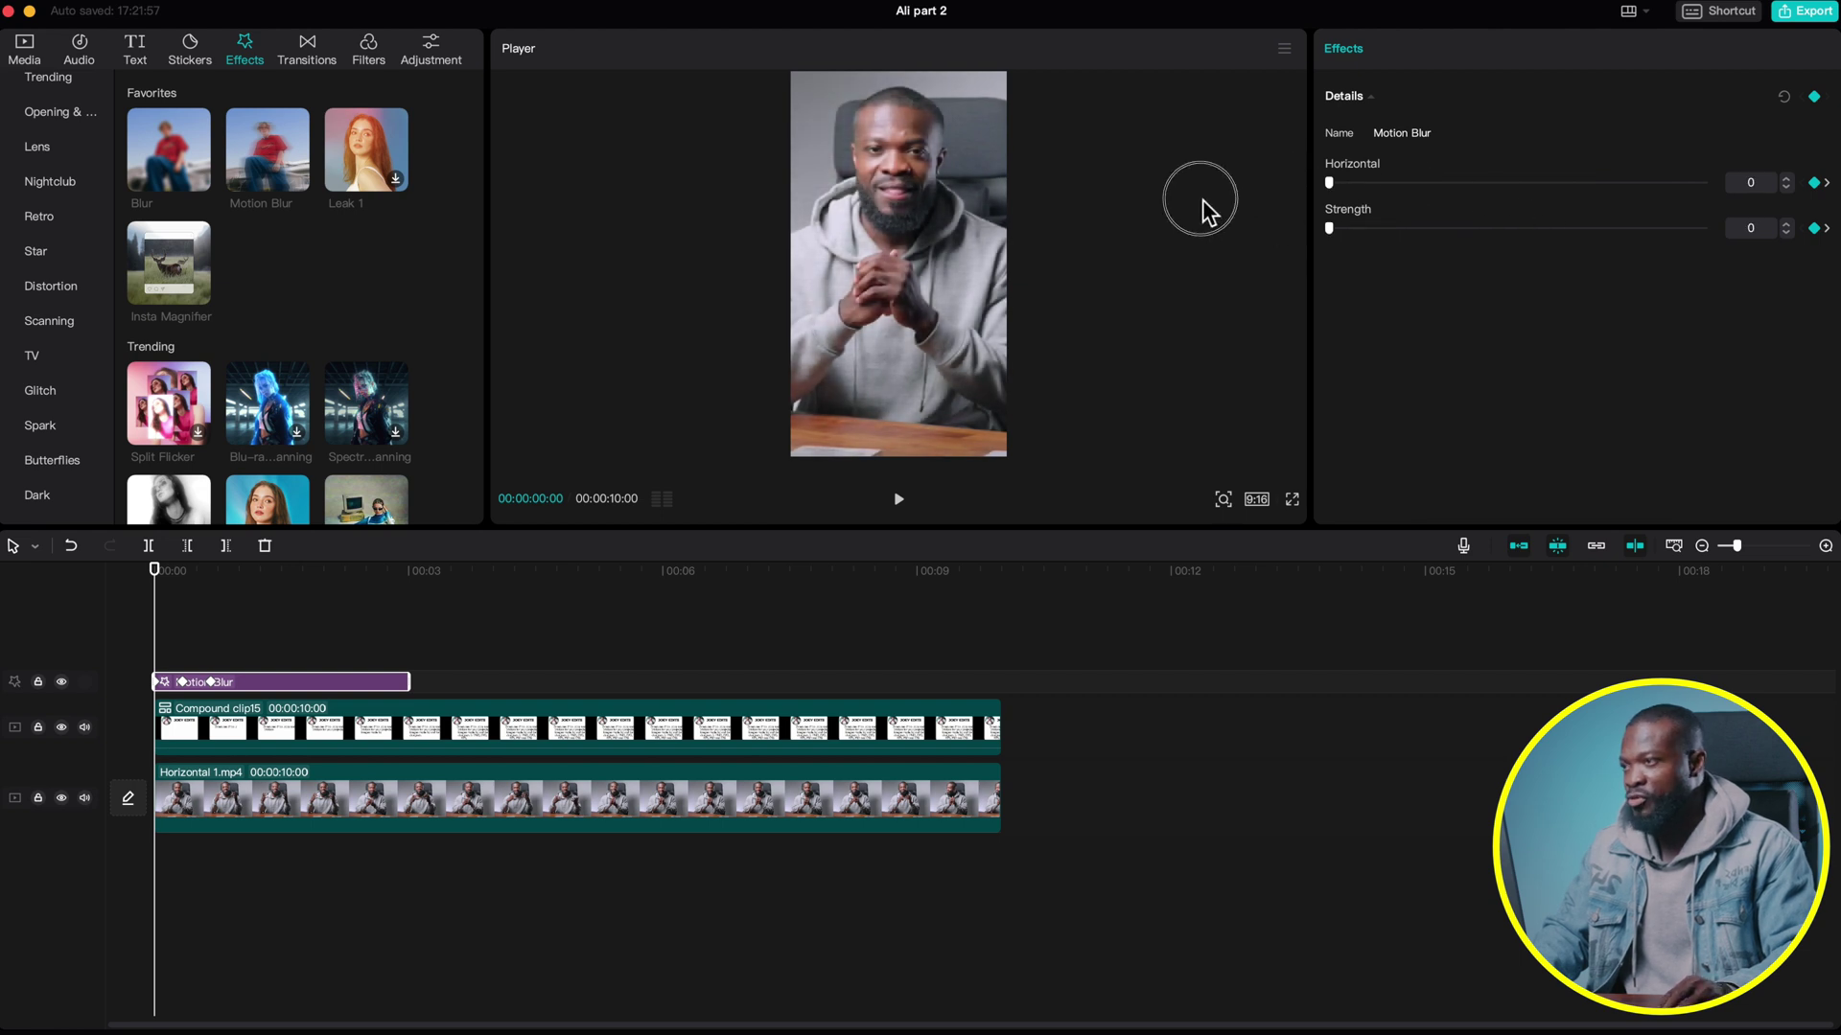
left_click(1826, 183)
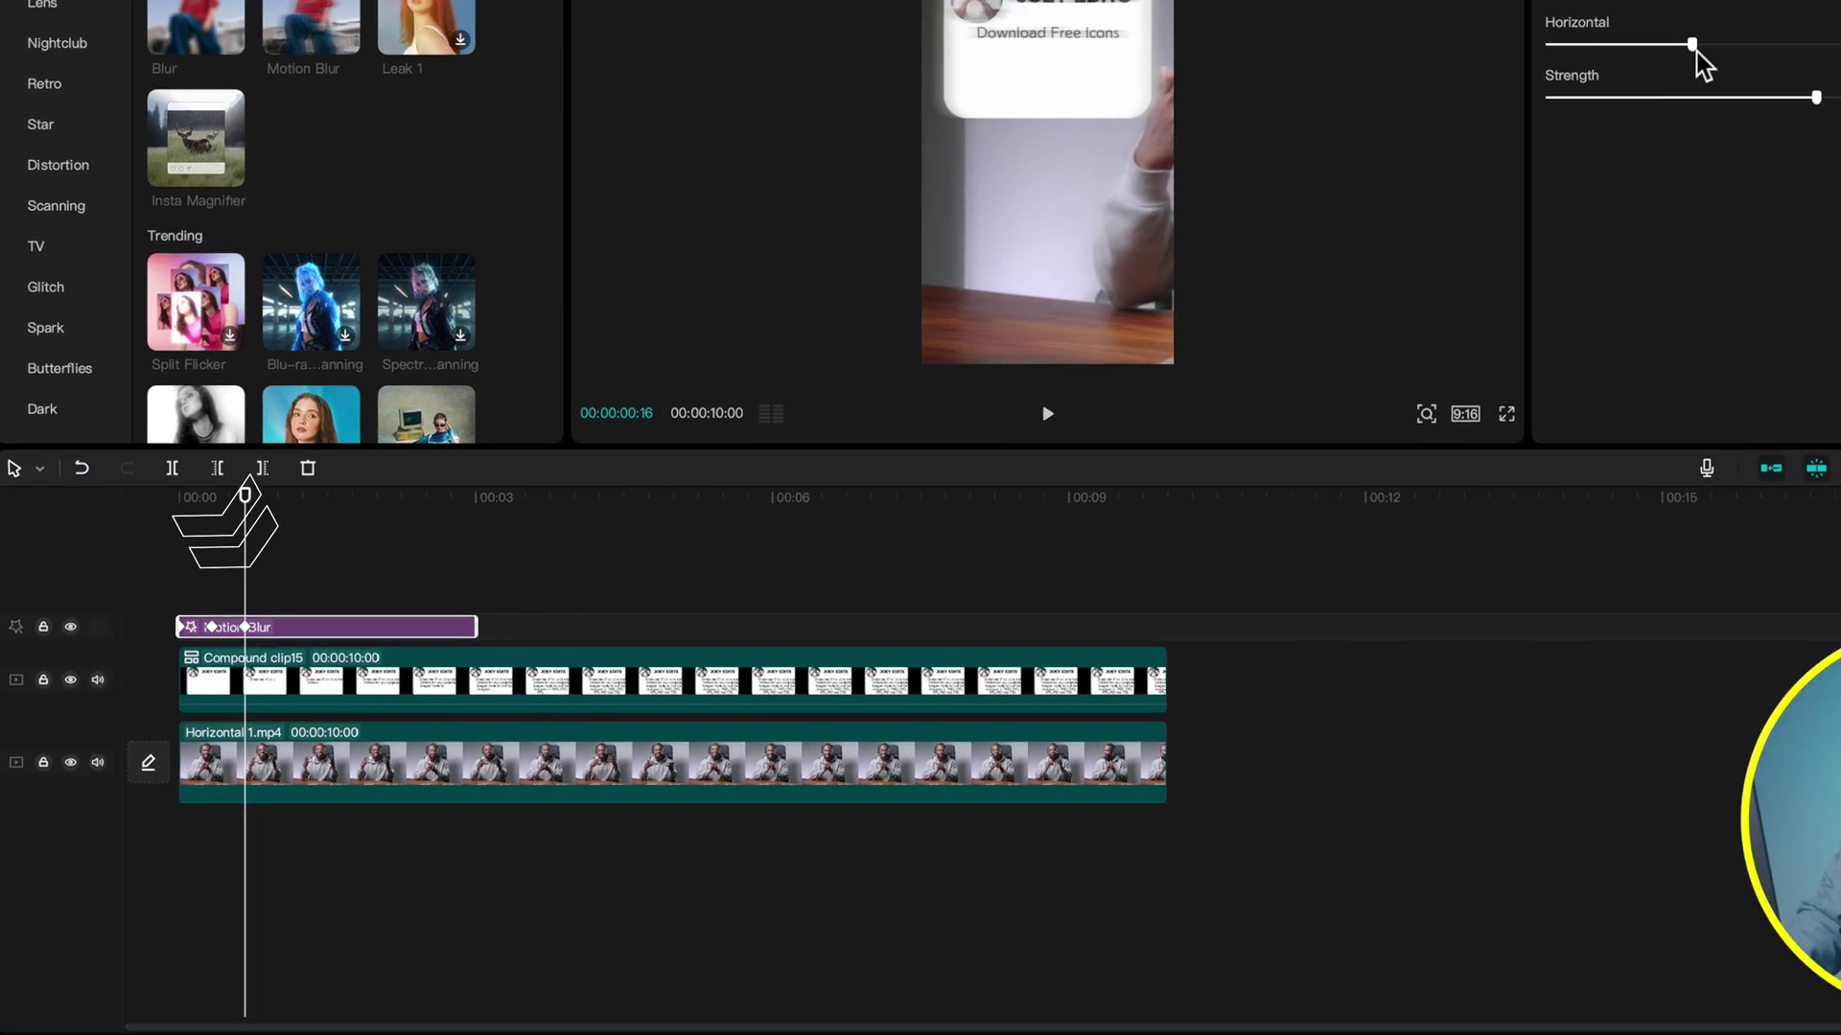
left_click_drag(1695, 46, 1799, 44)
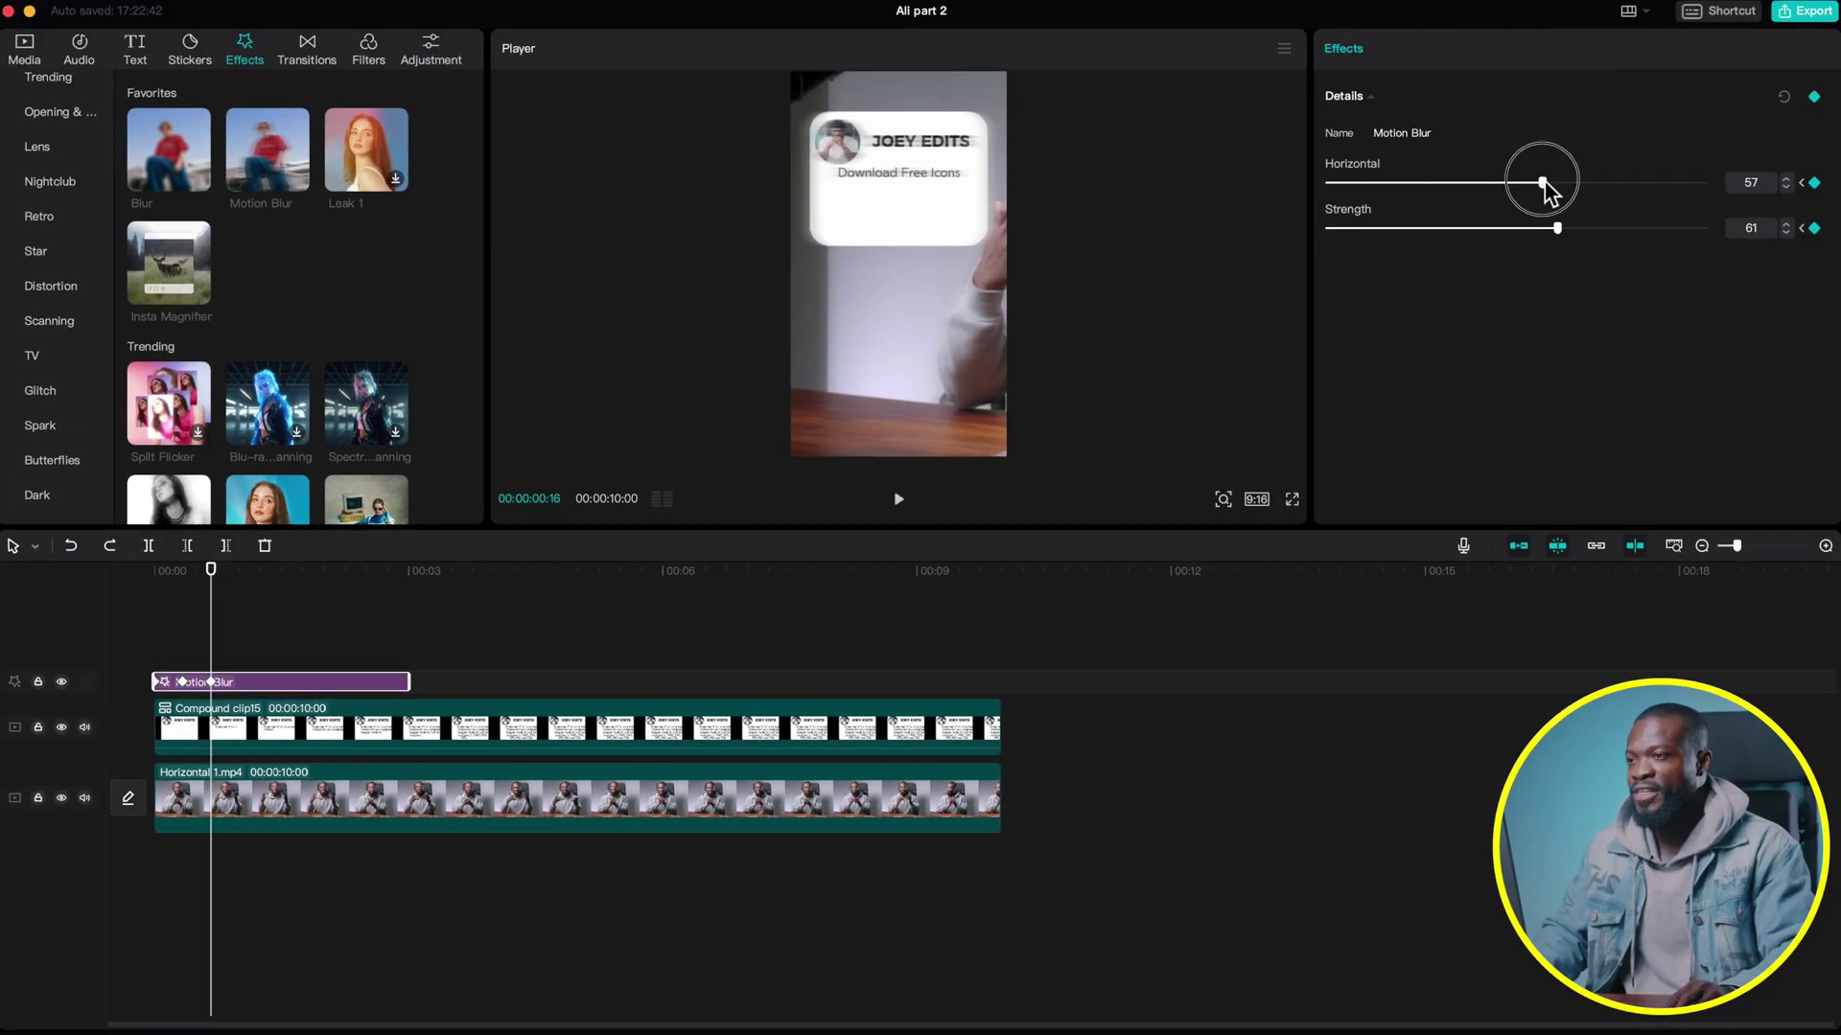
left_click_drag(1544, 186, 1281, 182)
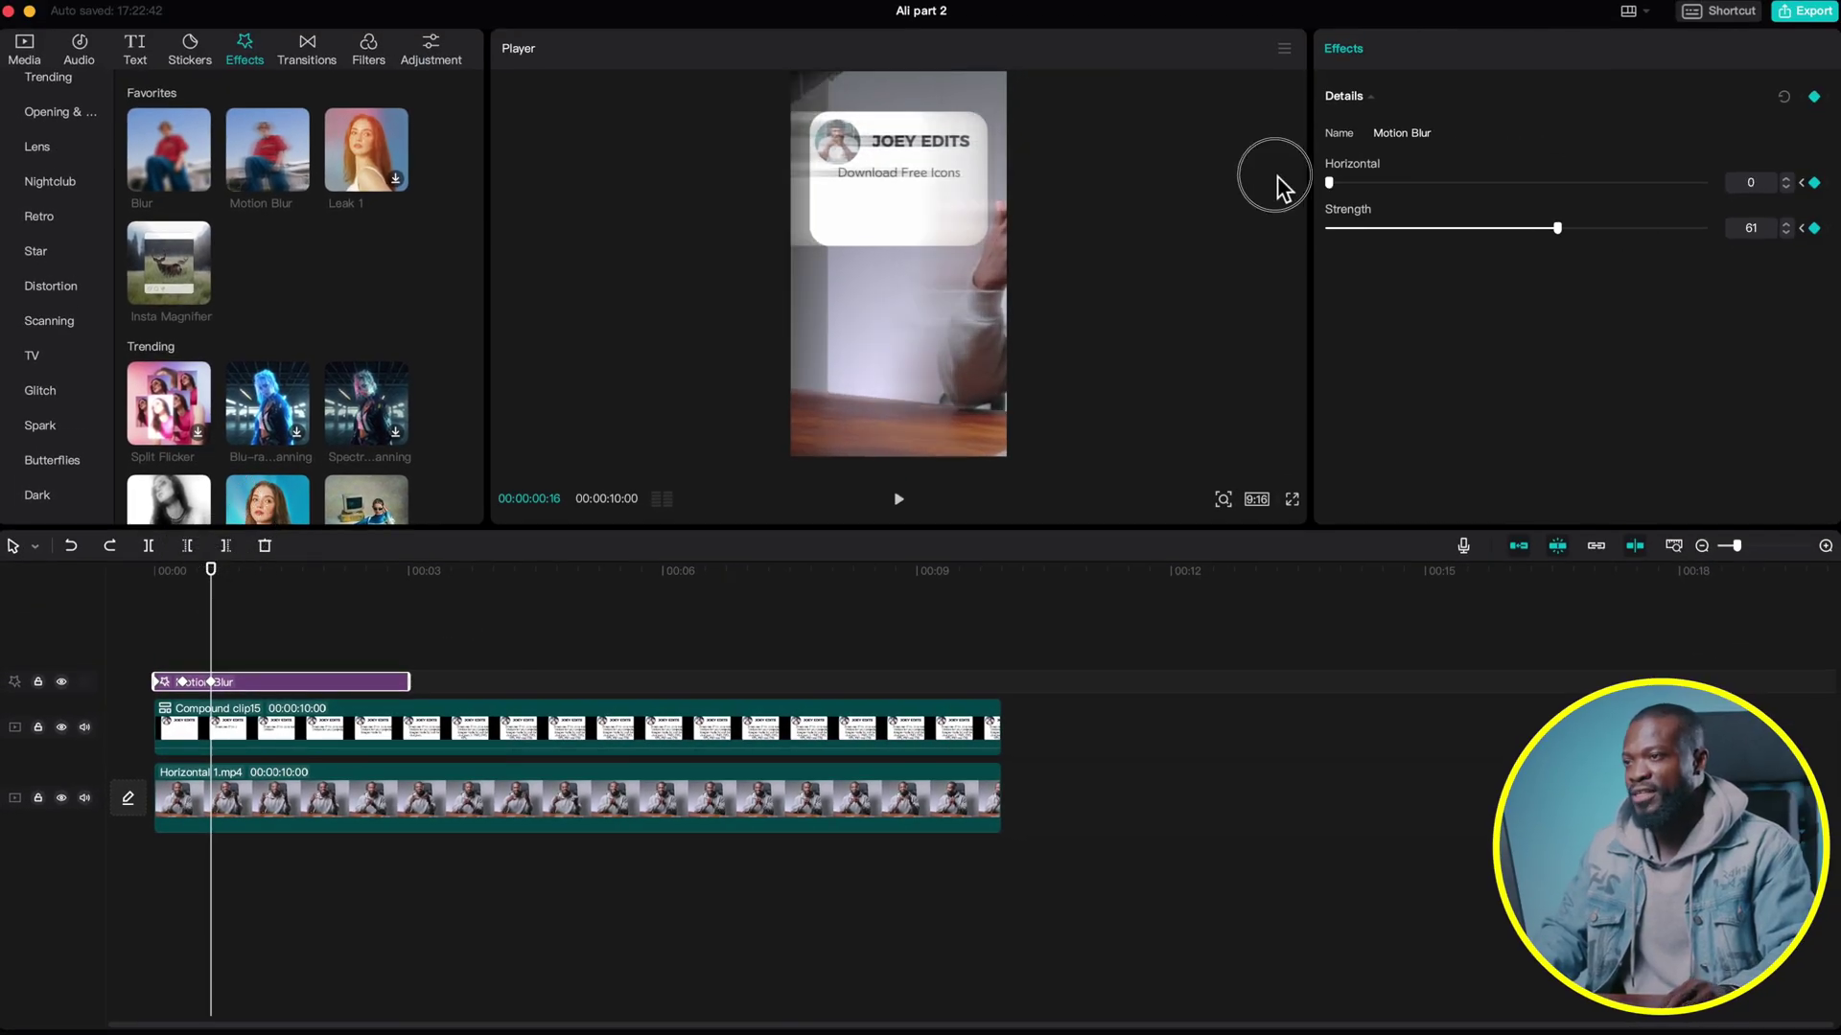
left_click_drag(1555, 228, 1315, 224)
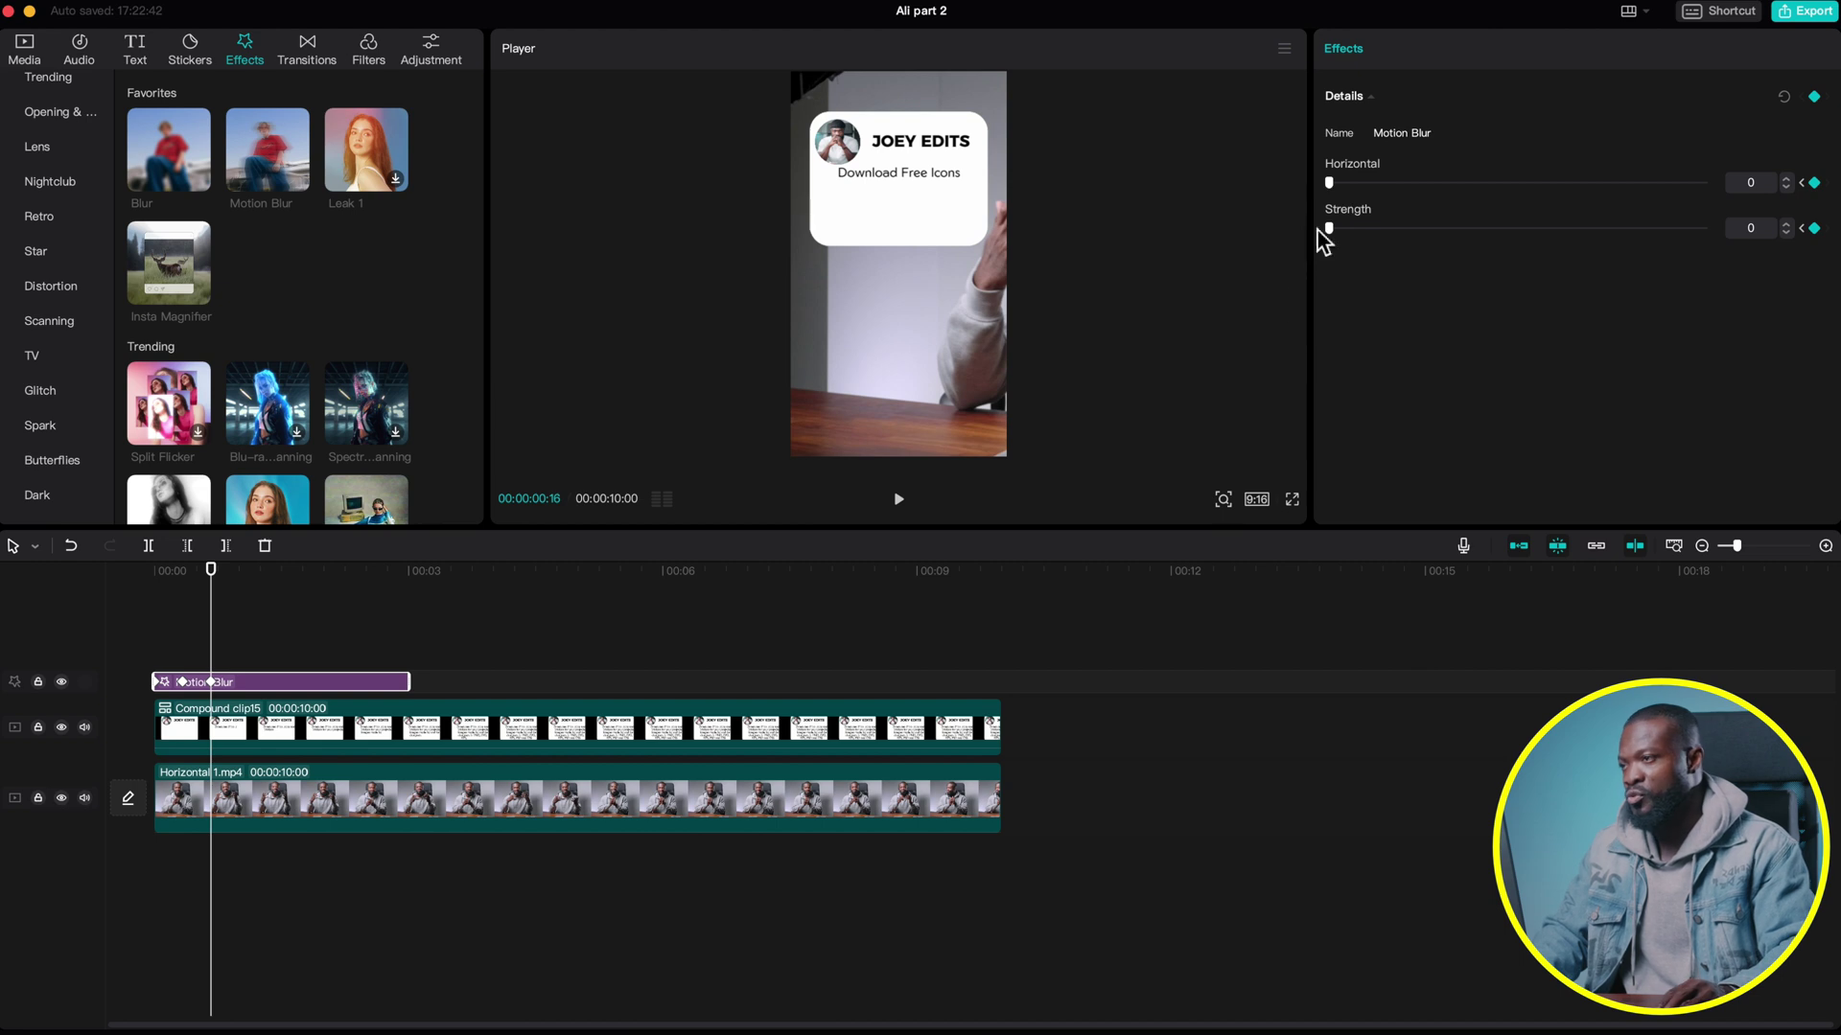
Play back the opening slide-in twice from the timeline start to check the keyframed motion blur.
left_click(134, 641)
key("space")
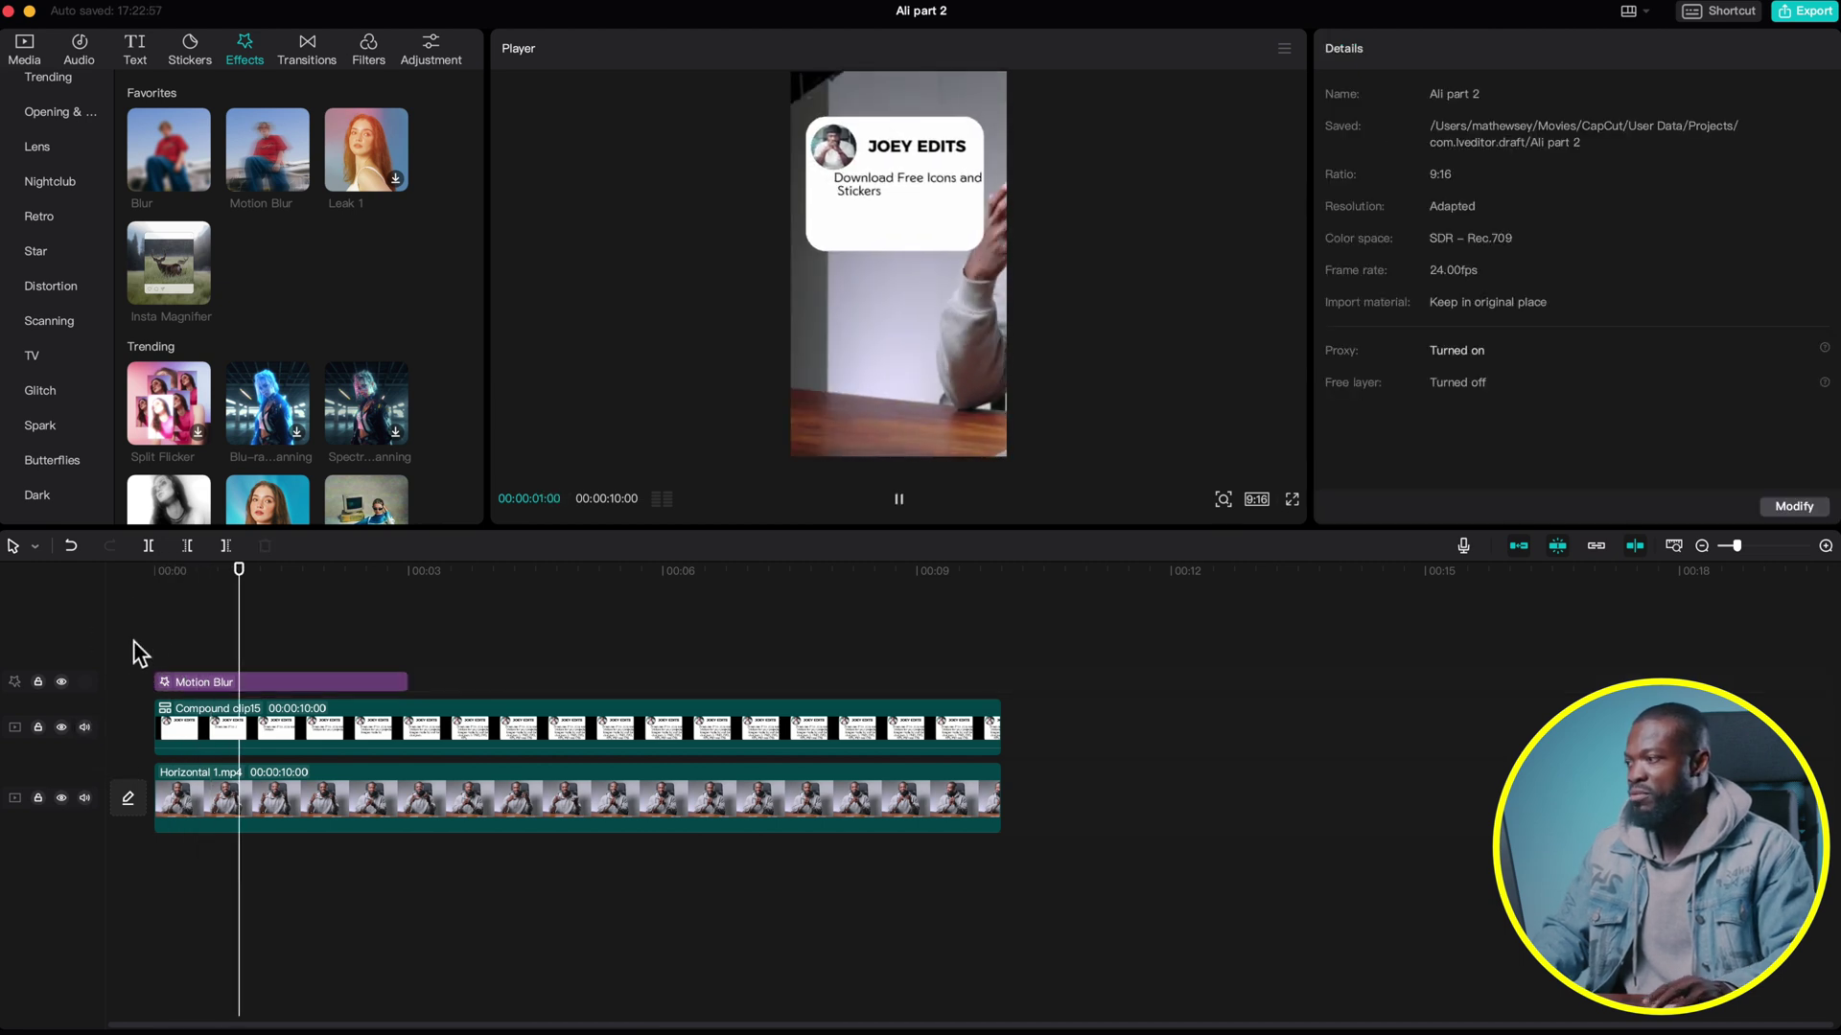
left_click(134, 640)
key("space")
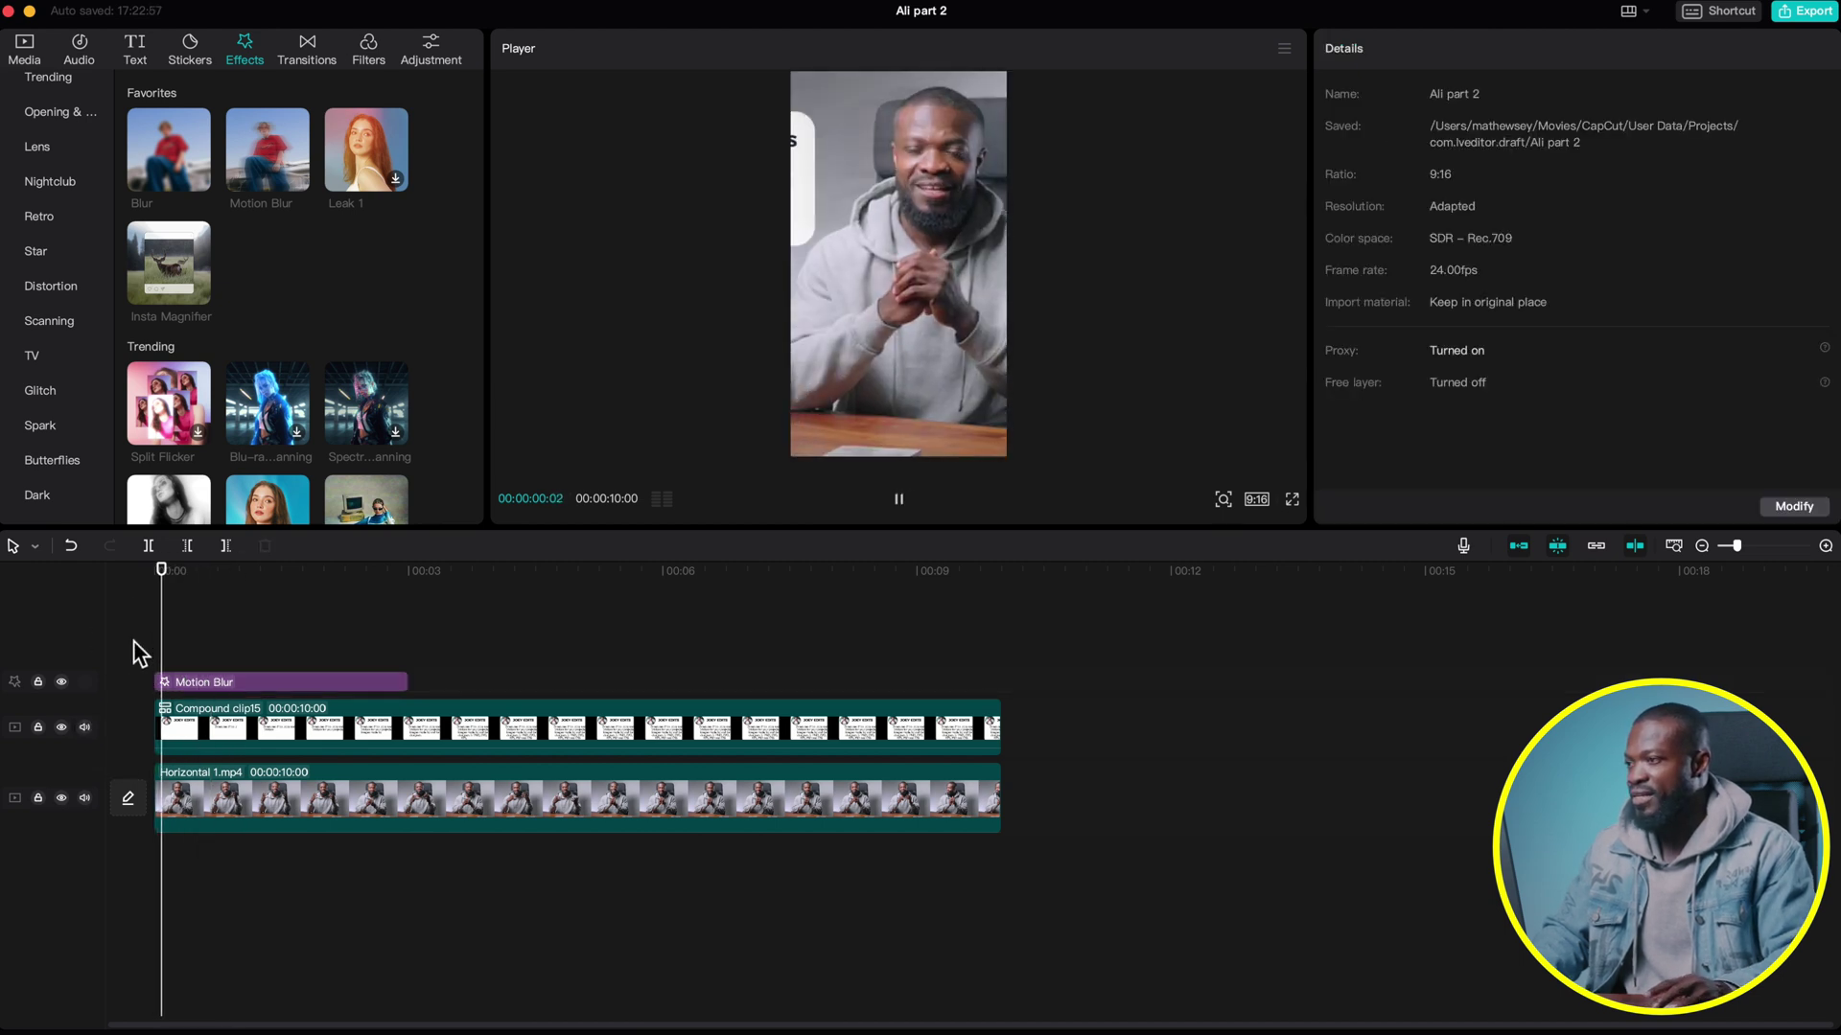